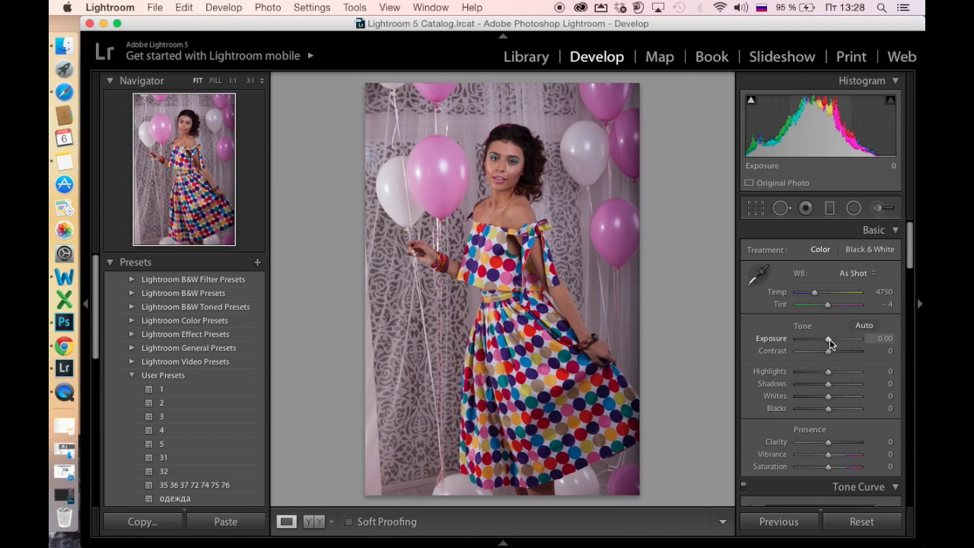
Set Basic panel to Exposure +0.50, Contrast +11, Highlights +3, Shadows +29, Blacks −16, Clarity +3, Vibrance +4, Saturation +3
left_click_drag(828, 341, 831, 341)
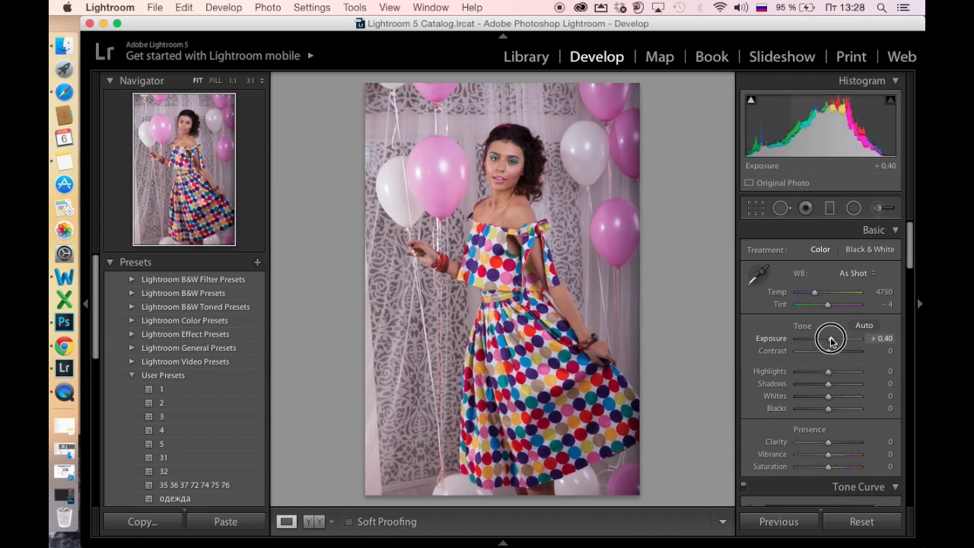
left_click_drag(831, 340, 832, 339)
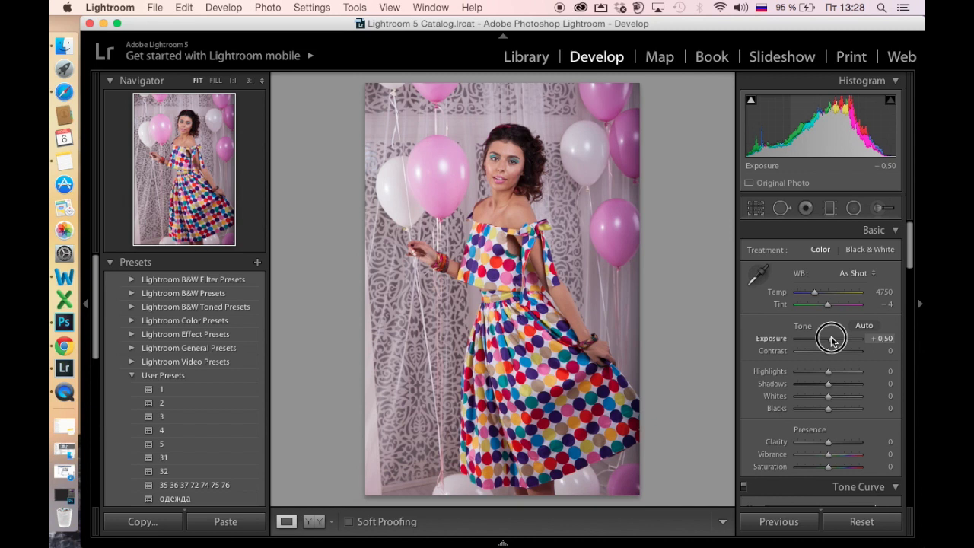
left_click_drag(829, 352, 834, 353)
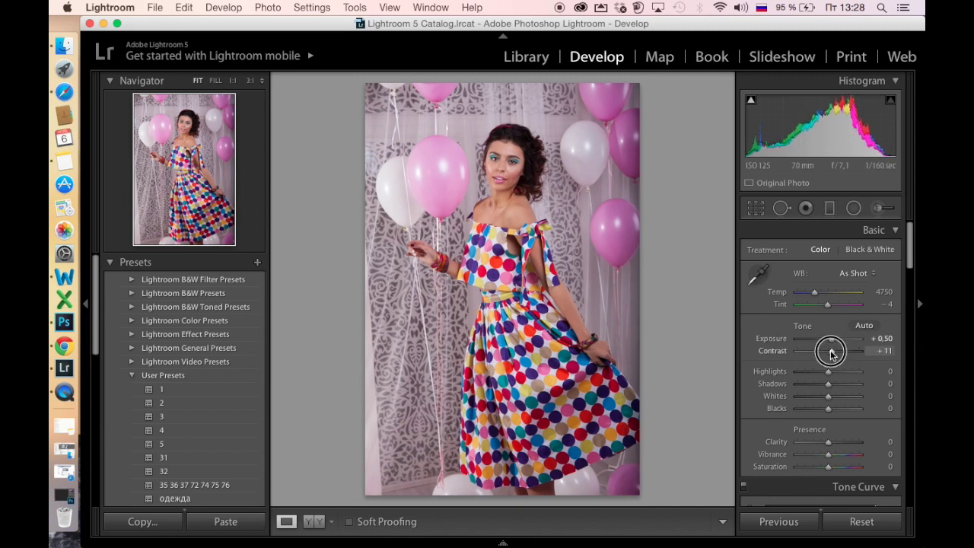
left_click_drag(828, 371, 829, 372)
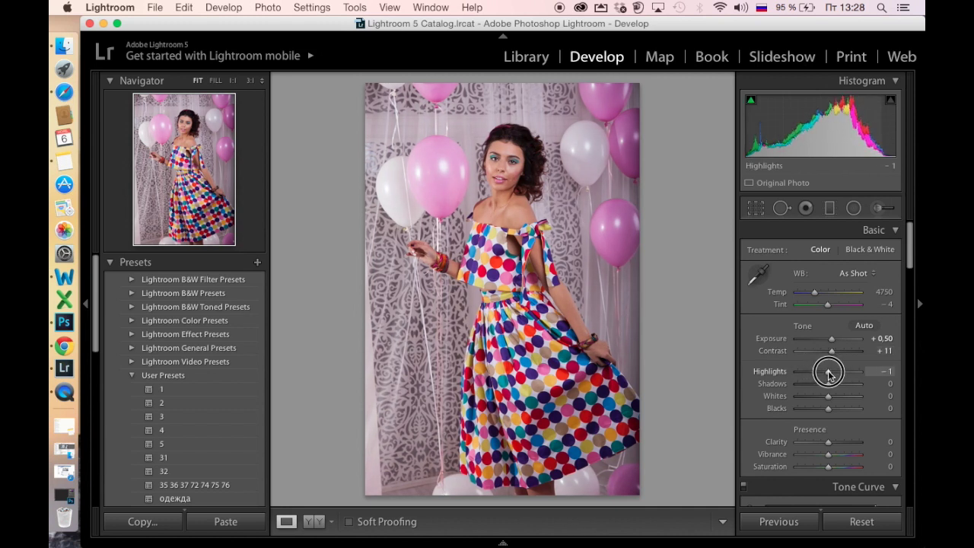
mouse_move(829, 373)
left_mouse_down()
mouse_move(837, 386)
mouse_move(825, 413)
left_mouse_up()
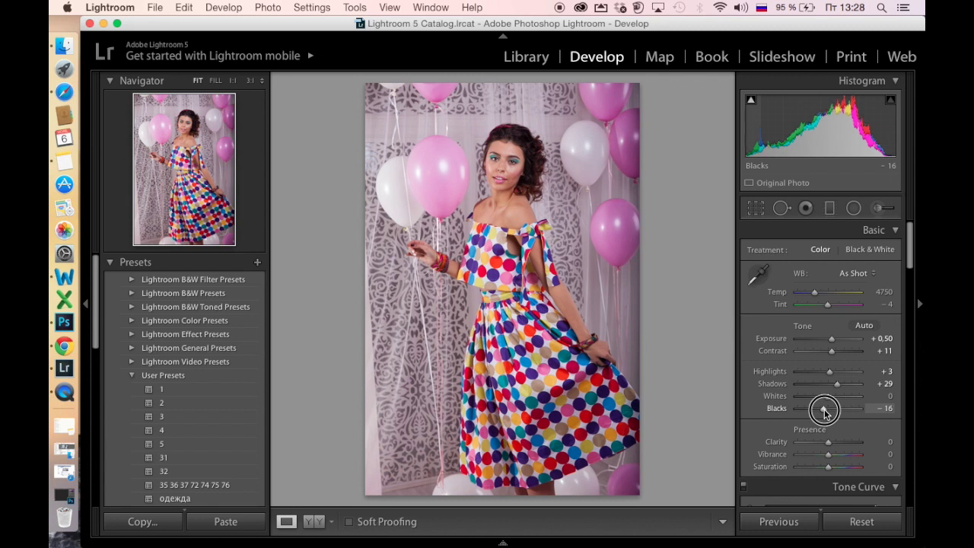
left_click_drag(828, 442, 828, 467)
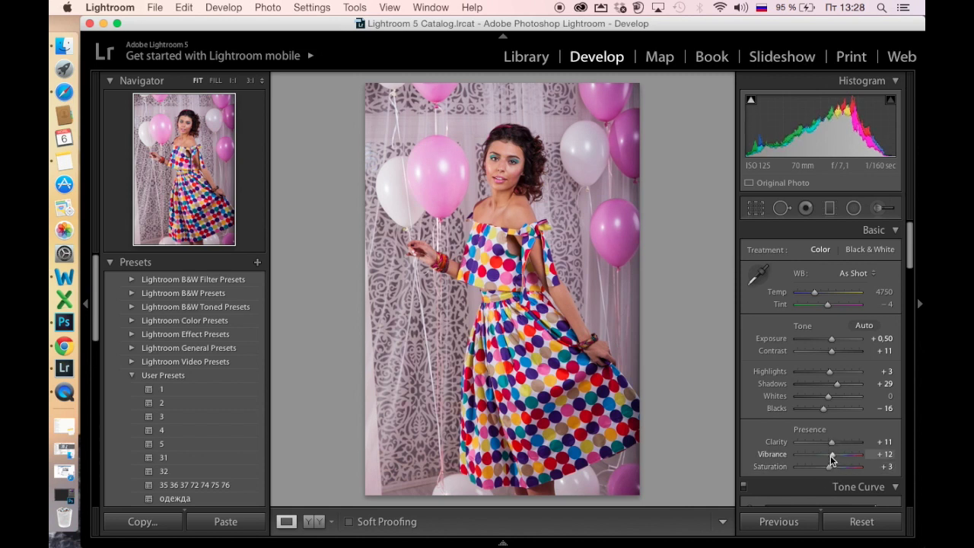
left_click_drag(832, 444, 830, 460)
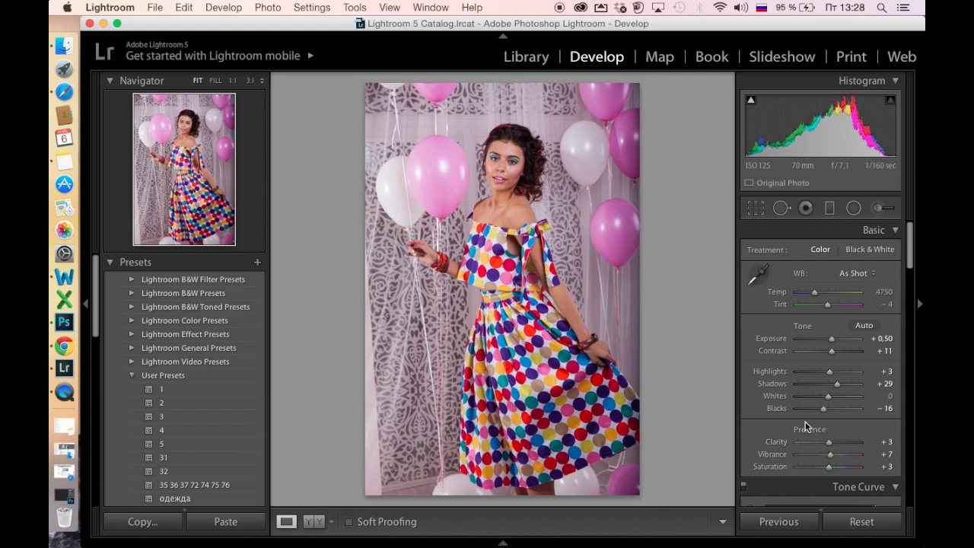
left_click_drag(831, 459, 829, 459)
left_click_drag(910, 255, 914, 276)
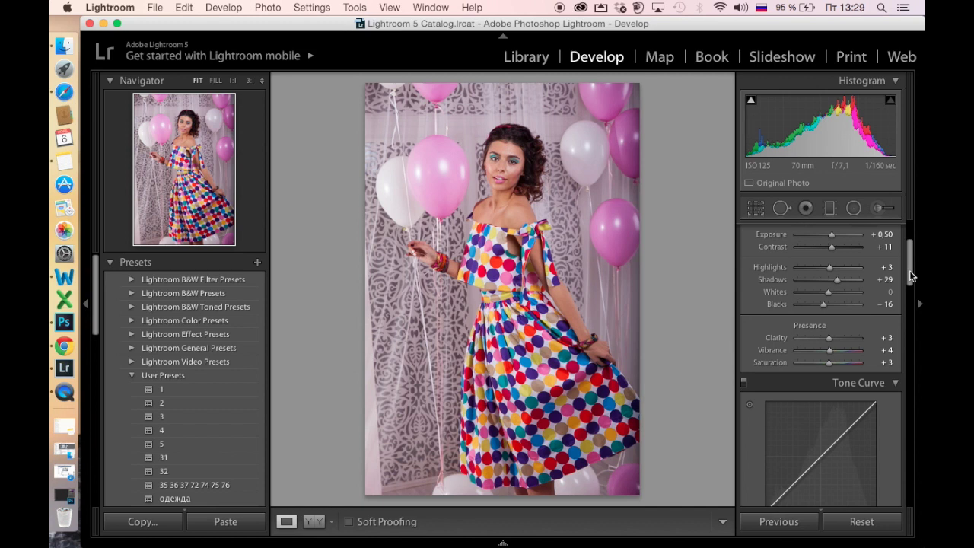
Bring up the HSL panel showing the per-colour Saturation sliders
left_click_drag(911, 277, 917, 304)
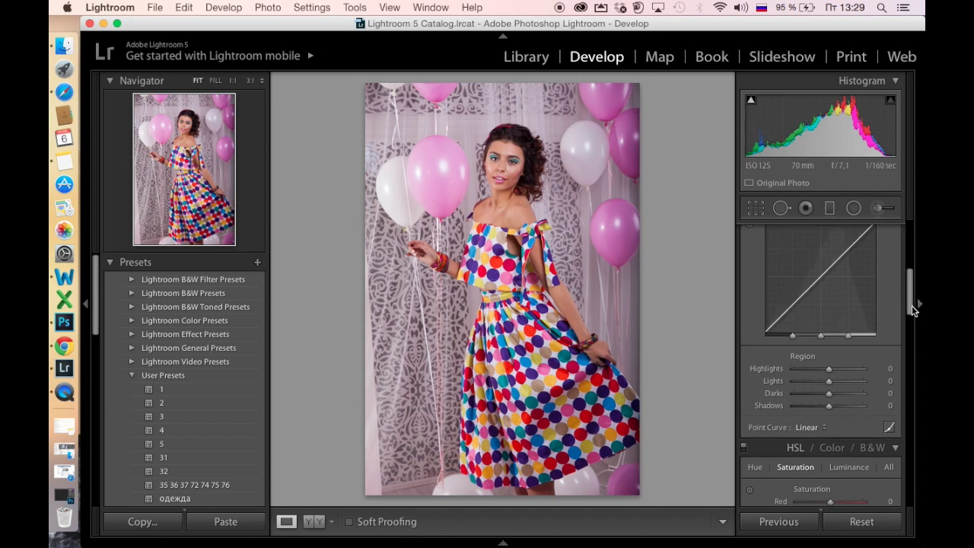
left_click_drag(913, 310, 910, 339)
left_click(792, 280)
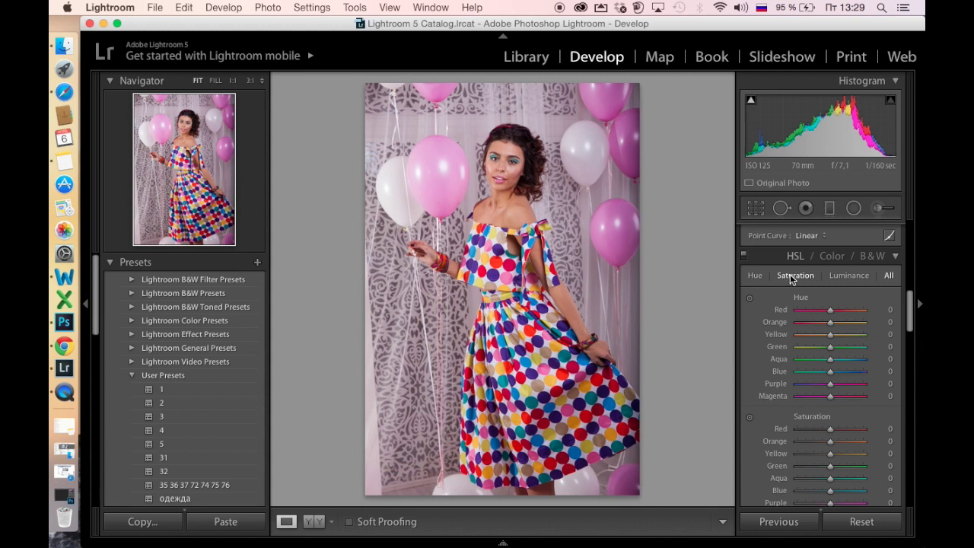
left_click(796, 278)
left_click(850, 276)
left_click(796, 275)
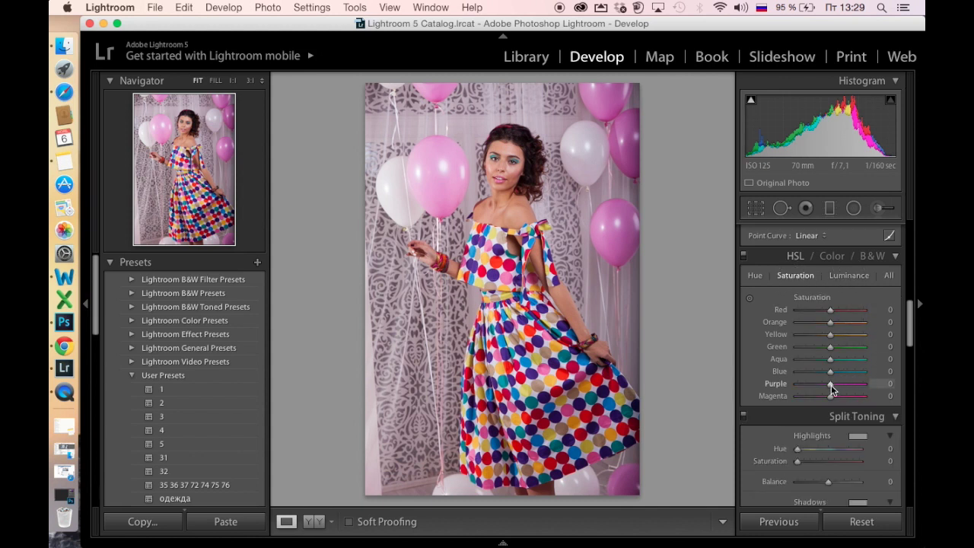
Set HSL saturation: Purple +16, Magenta +12, Blue +11, Aqua +10, Green +9, Red +7, Orange −7, Yellow −4
left_click_drag(830, 384, 834, 385)
left_click(834, 396)
left_click(835, 387)
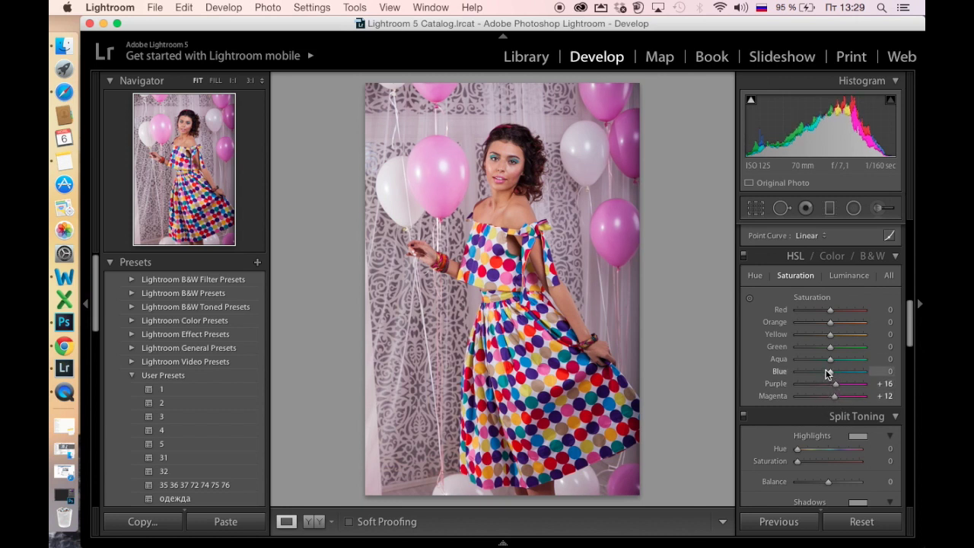
left_click_drag(829, 372, 834, 349)
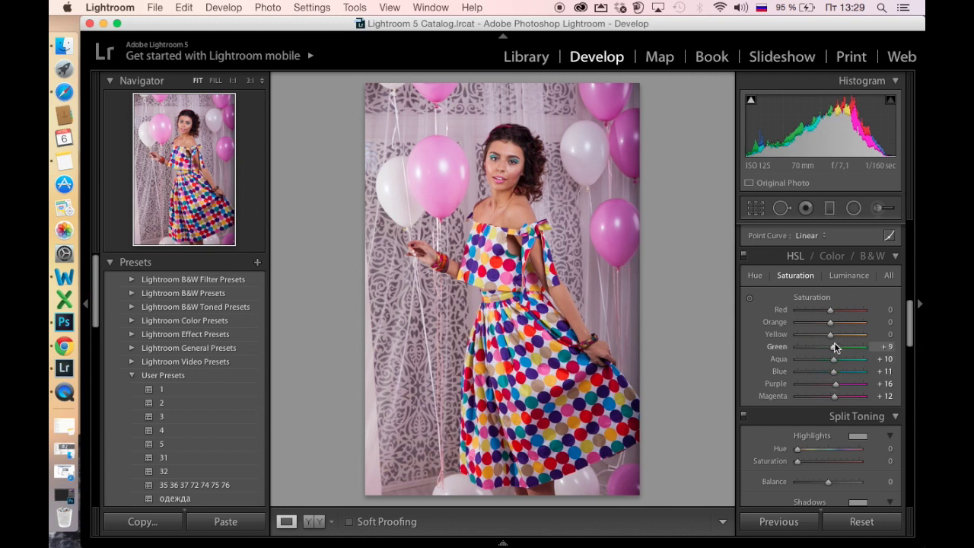
left_click_drag(831, 336, 830, 325)
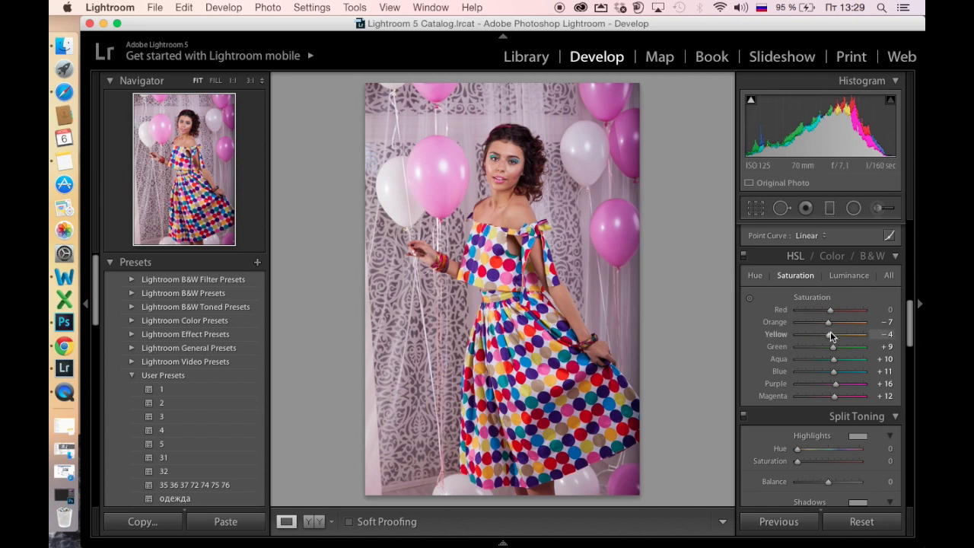
scroll(912, 332, "up", 2)
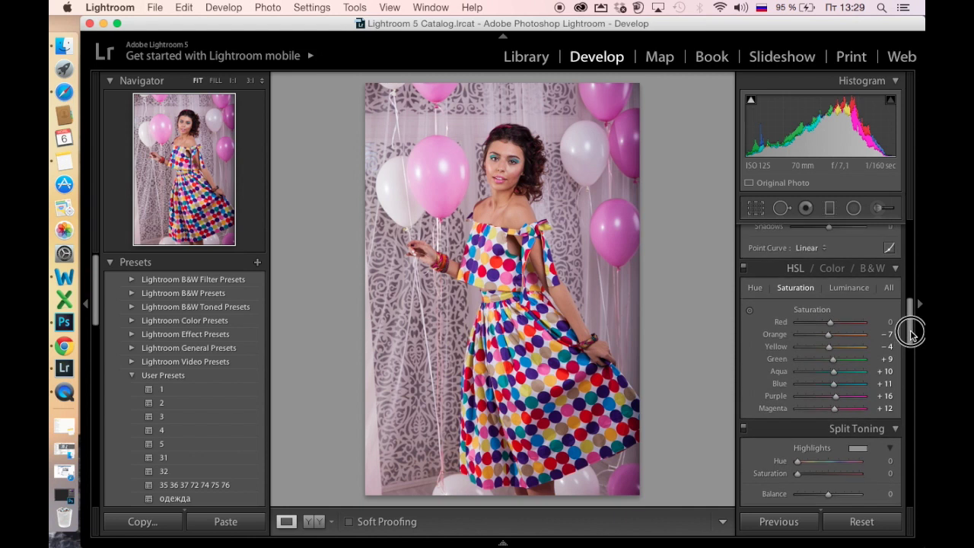
left_click_drag(830, 330, 832, 330)
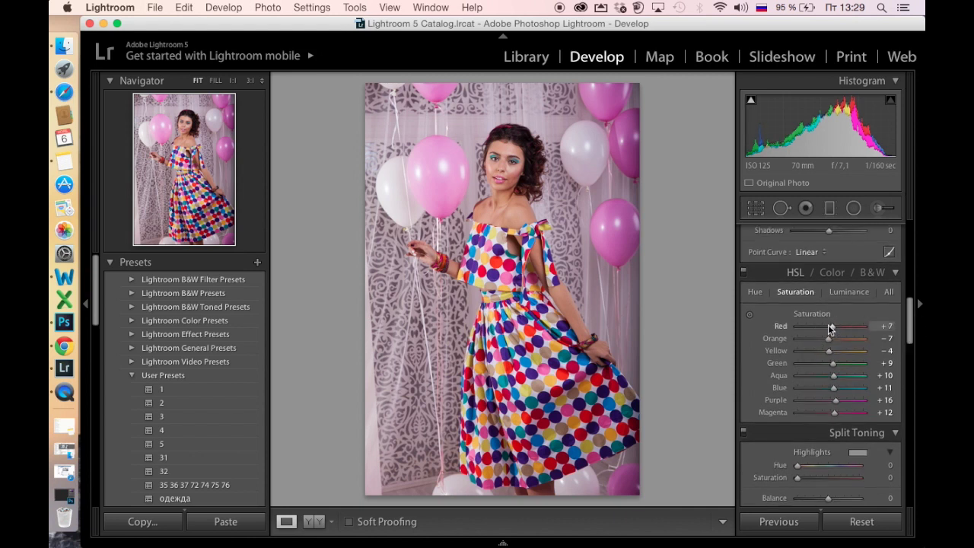
left_click(847, 293)
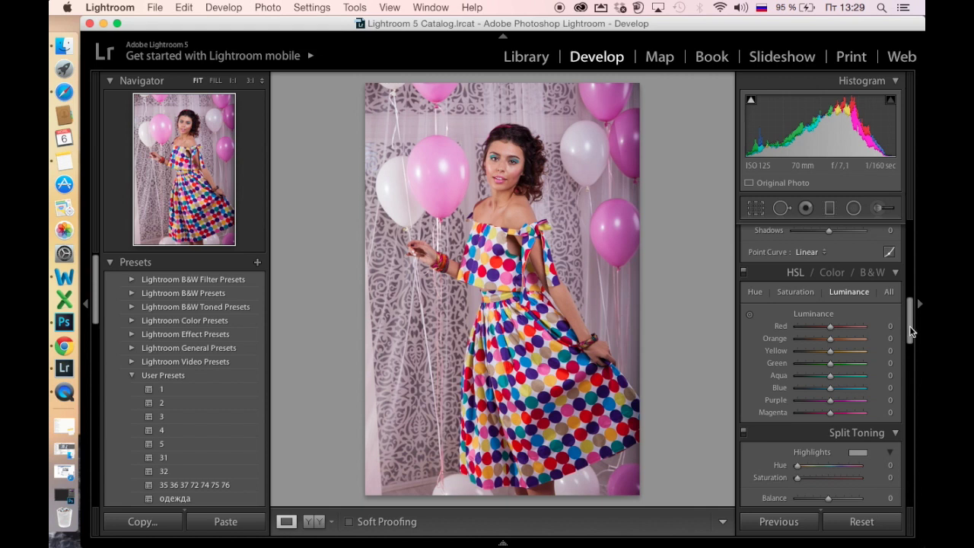
Set HSL luminance to Purple −3 and Magenta −2
left_click_drag(910, 326, 904, 340)
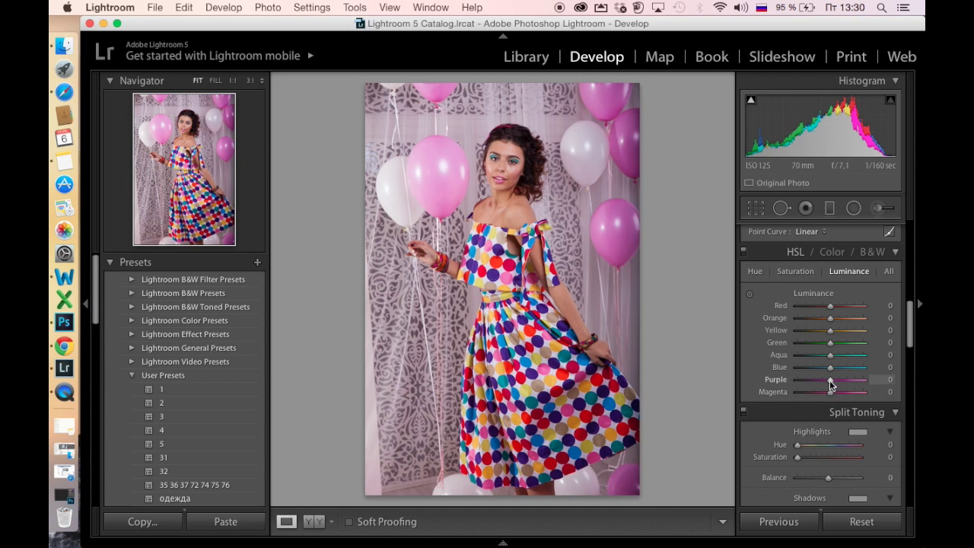
mouse_move(829, 380)
left_mouse_down()
mouse_move(820, 380)
mouse_move(831, 393)
left_mouse_up()
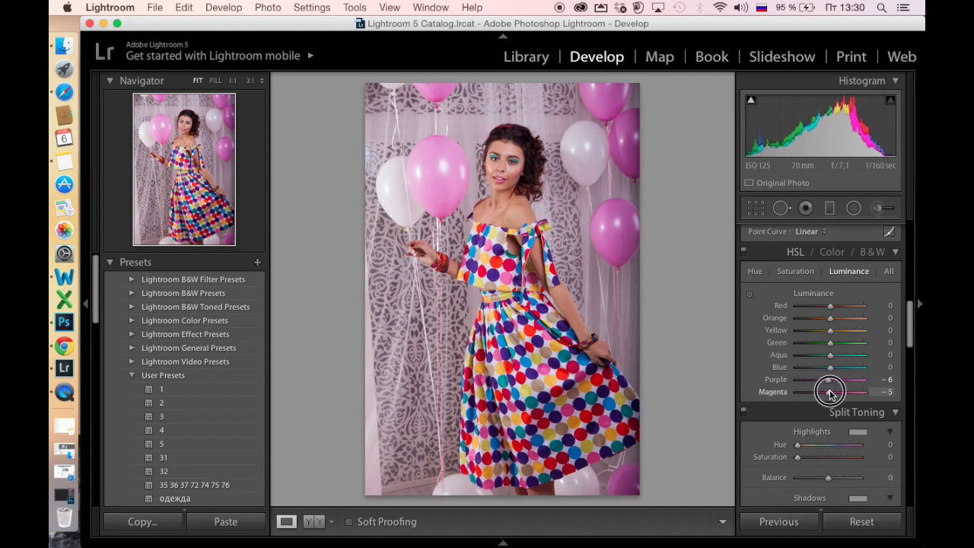
left_click_drag(830, 392, 830, 383)
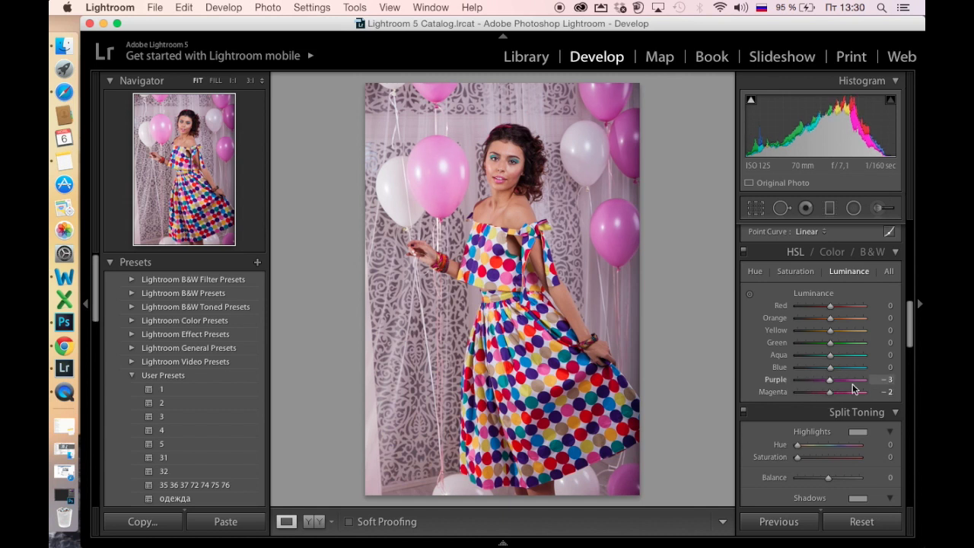
scroll(880, 392, "down", 1)
scroll(882, 395, "down", 2)
scroll(882, 395, "down", 1)
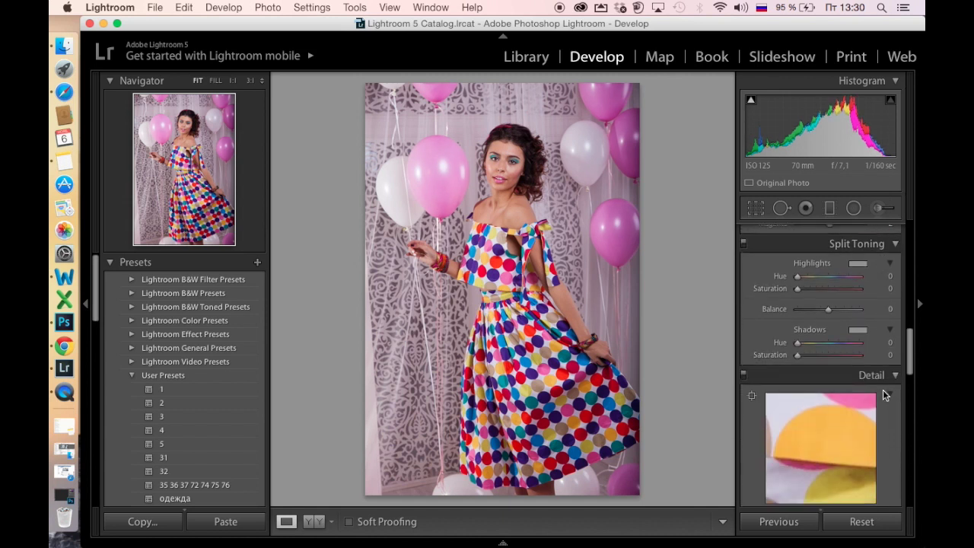
scroll(826, 319, "down", 2)
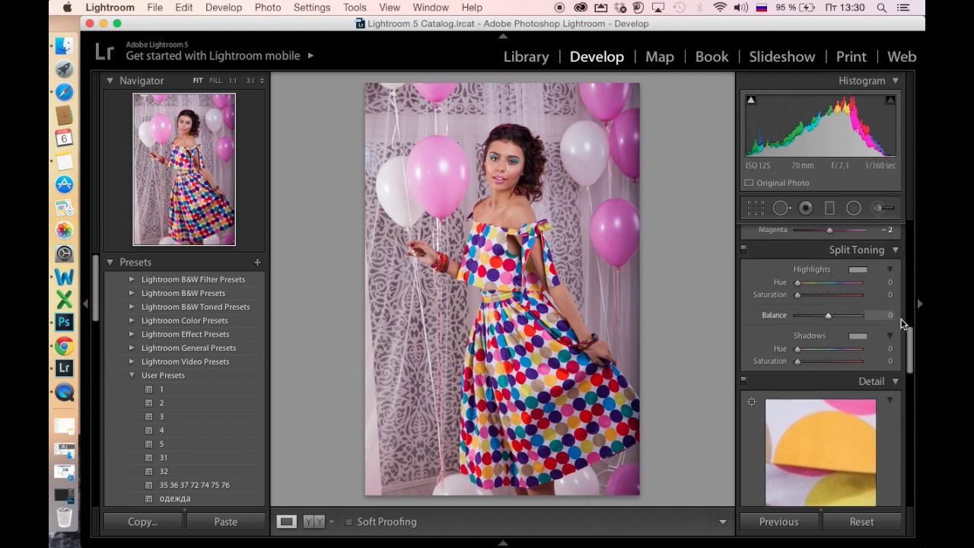
left_click_drag(911, 358, 909, 407)
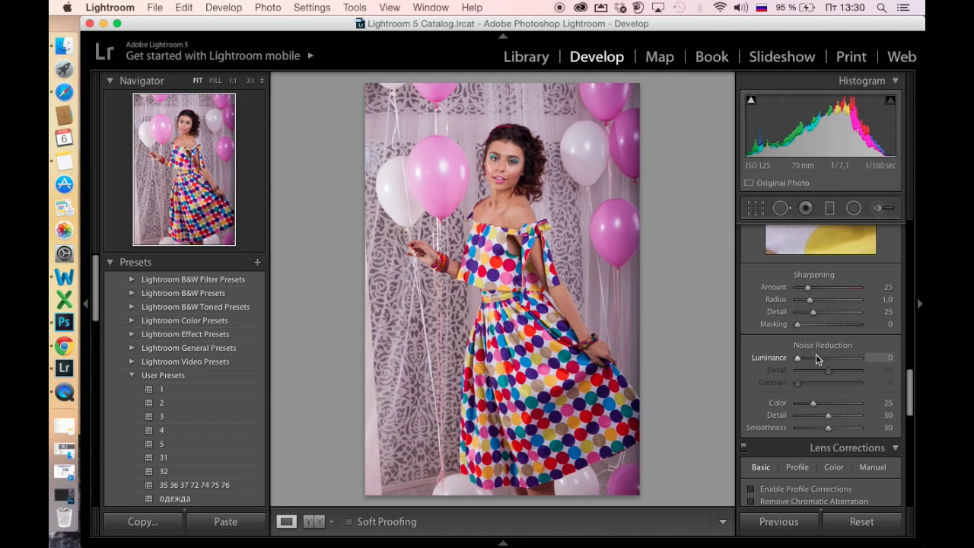
left_click_drag(911, 396, 912, 432)
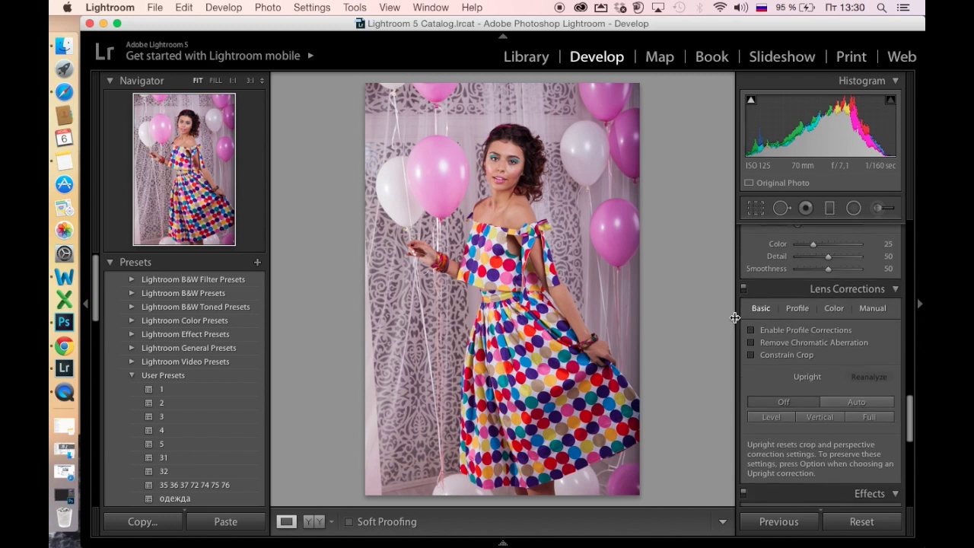
scroll(743, 294, "up", 2)
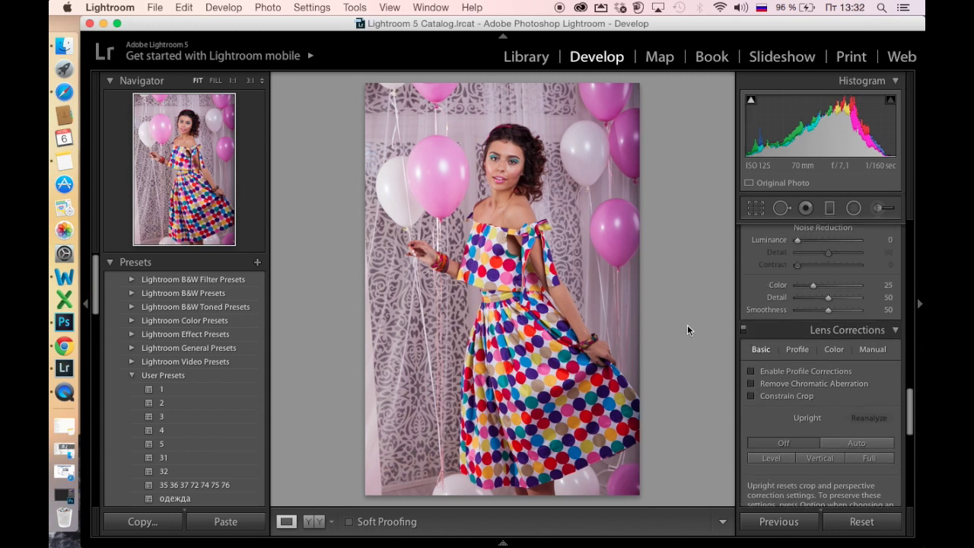
Enable lens profile corrections, then rotate the crop to a 0.80° angle and commit it
left_click(752, 372)
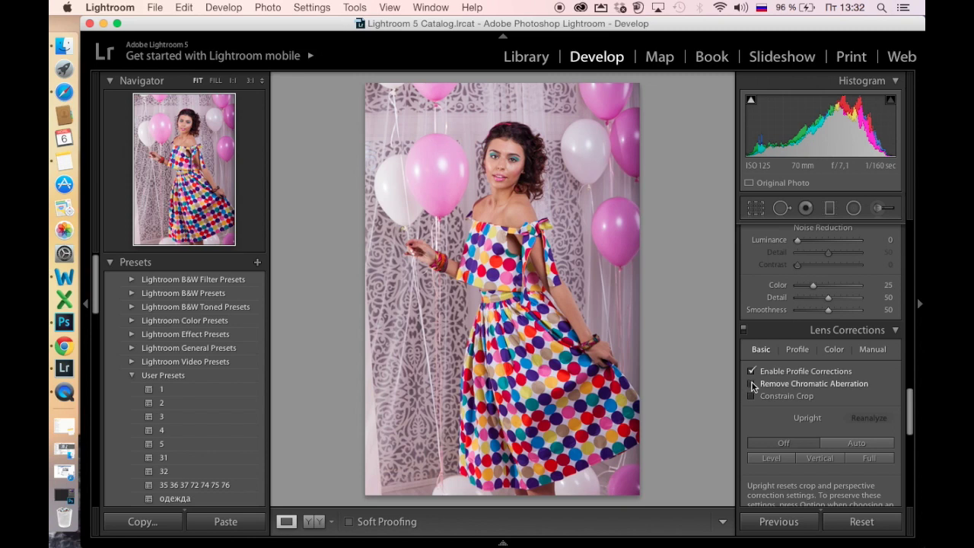
left_click(755, 210)
left_click_drag(680, 221, 682, 226)
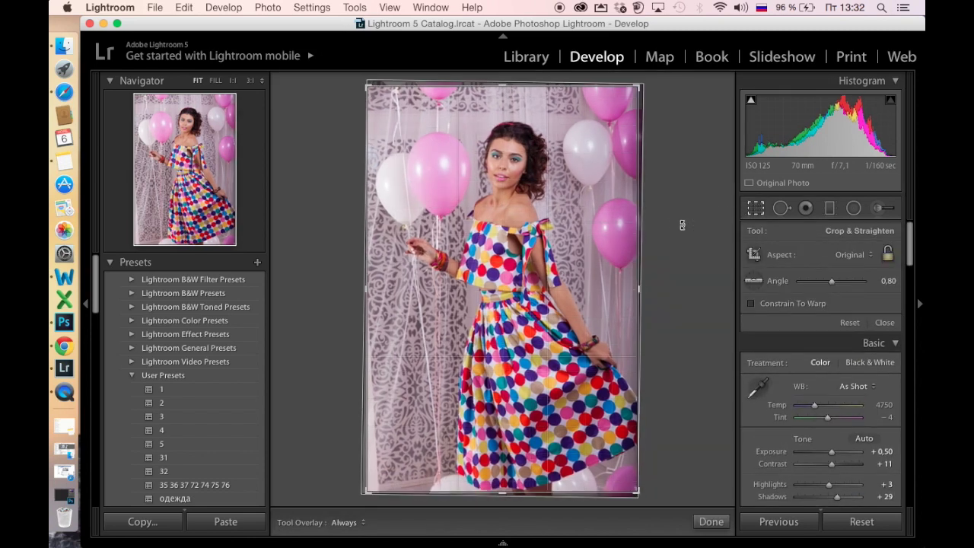
key("Return")
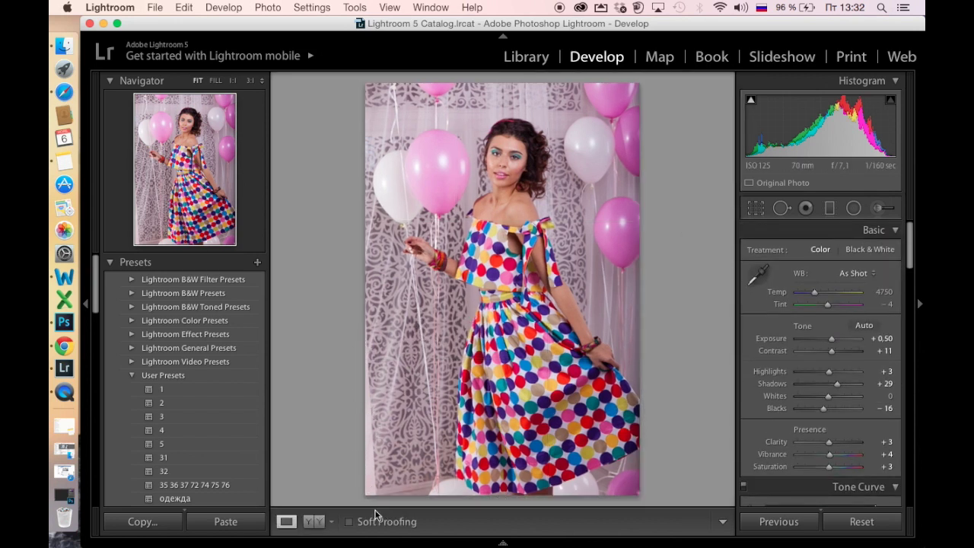
Set Tone Curve regions to Highlights +5, Lights +6 and Darks −9
scroll(822, 365, "down", 5)
left_click_drag(829, 376, 826, 405)
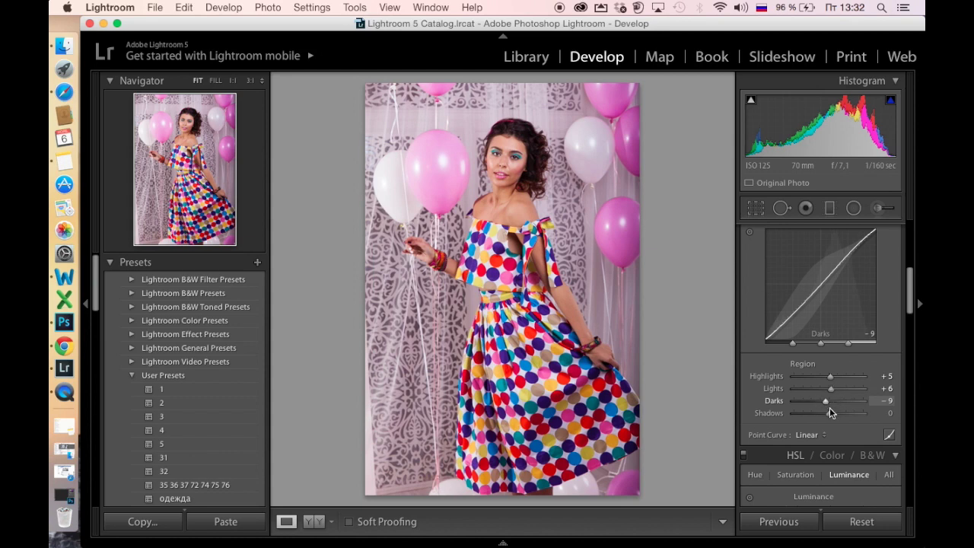
scroll(836, 426, "down", 5)
scroll(840, 430, "down", 5)
scroll(841, 428, "down", 5)
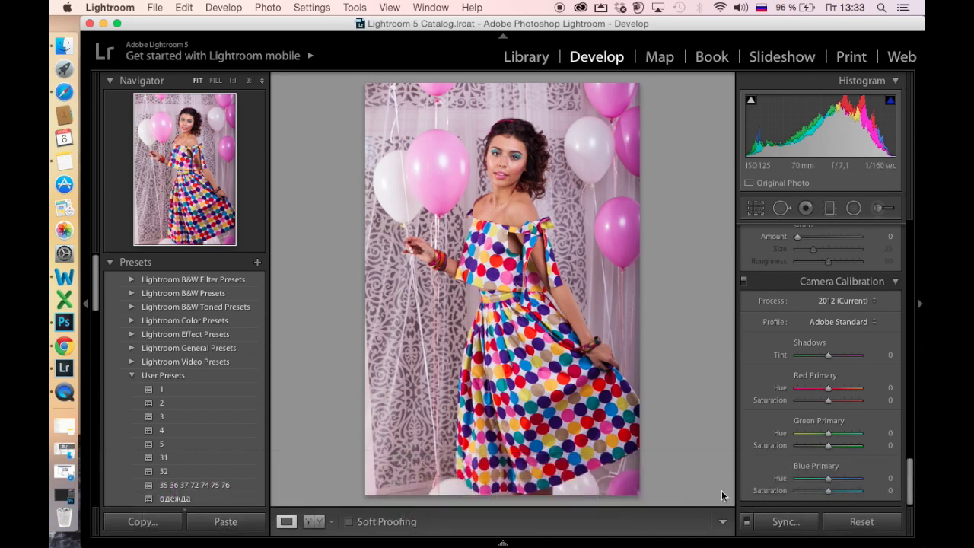
Synchronize the develop settings to the other photos and send the portrait to Photoshop CC 2014
left_click(789, 525)
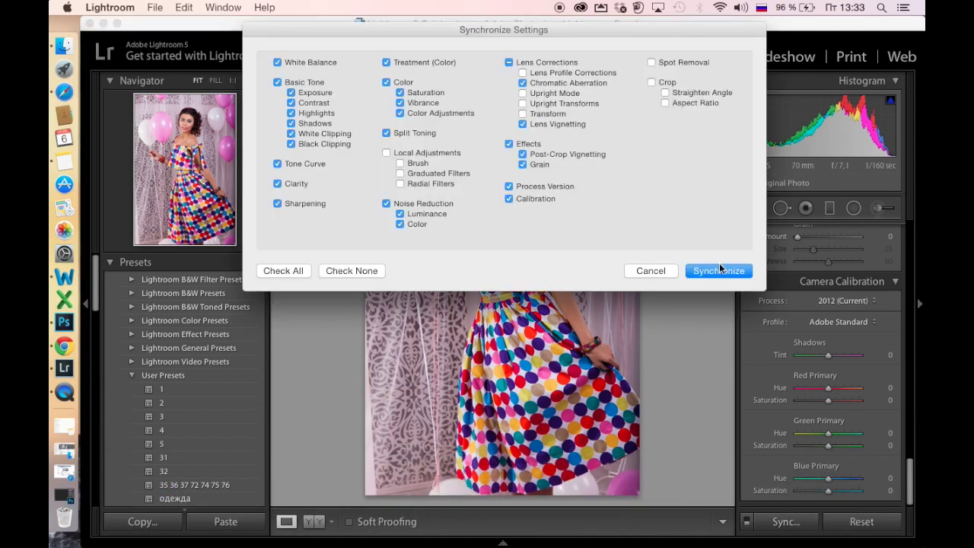
left_click(719, 270)
left_click(156, 9)
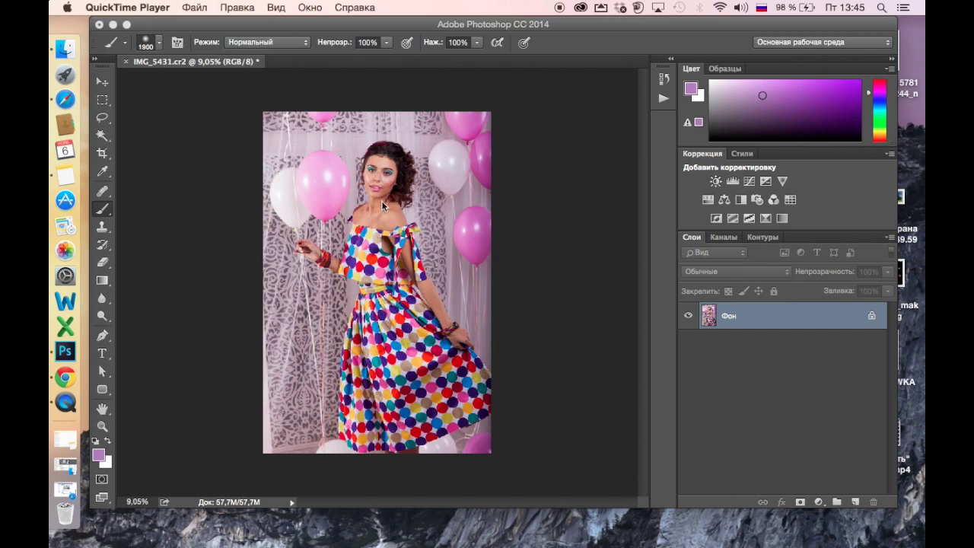
Zoom and pan around the portrait, magnifying the forehead to about 179%
scroll(381, 200, "up", 2)
scroll(381, 201, "up", 2)
scroll(382, 201, "up", 2)
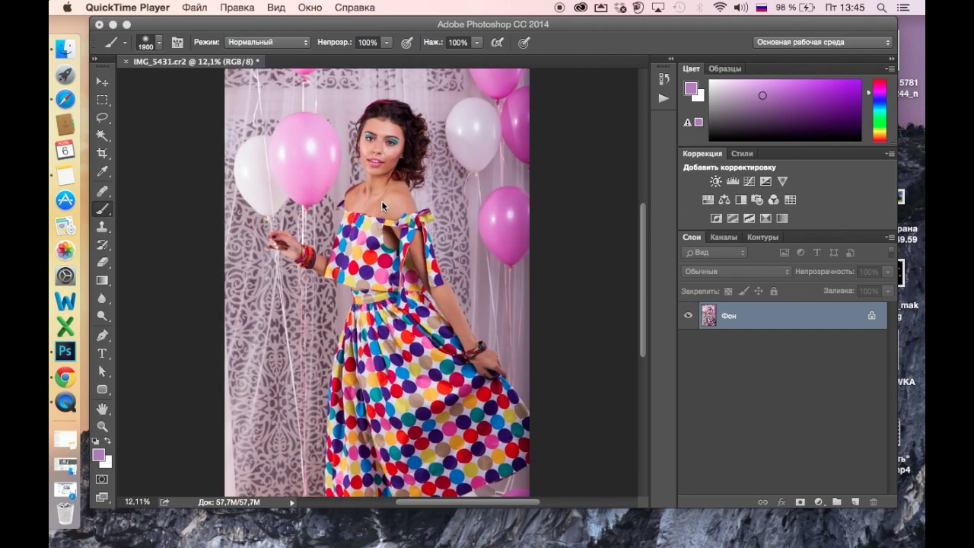
scroll(382, 200, "up", 2)
scroll(381, 201, "up", 1)
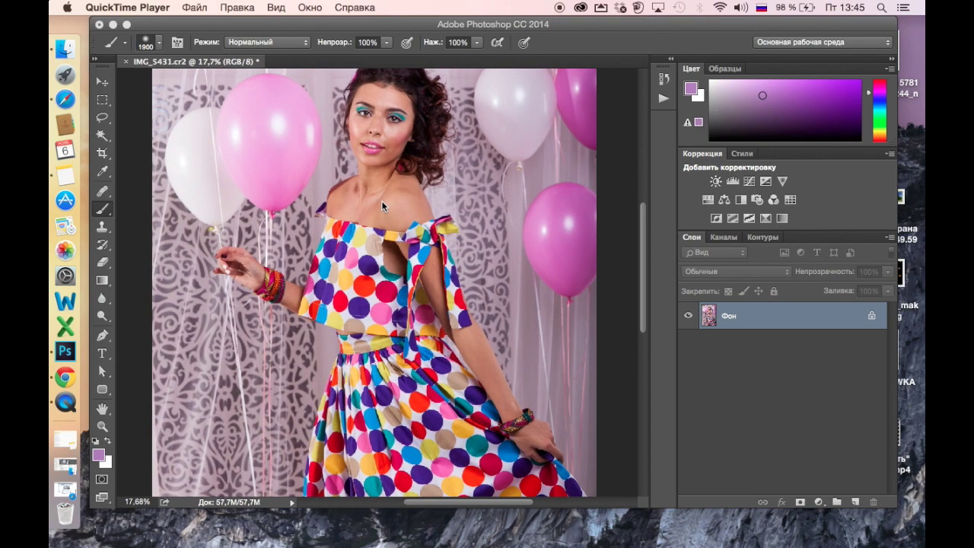
scroll(382, 201, "up", 2)
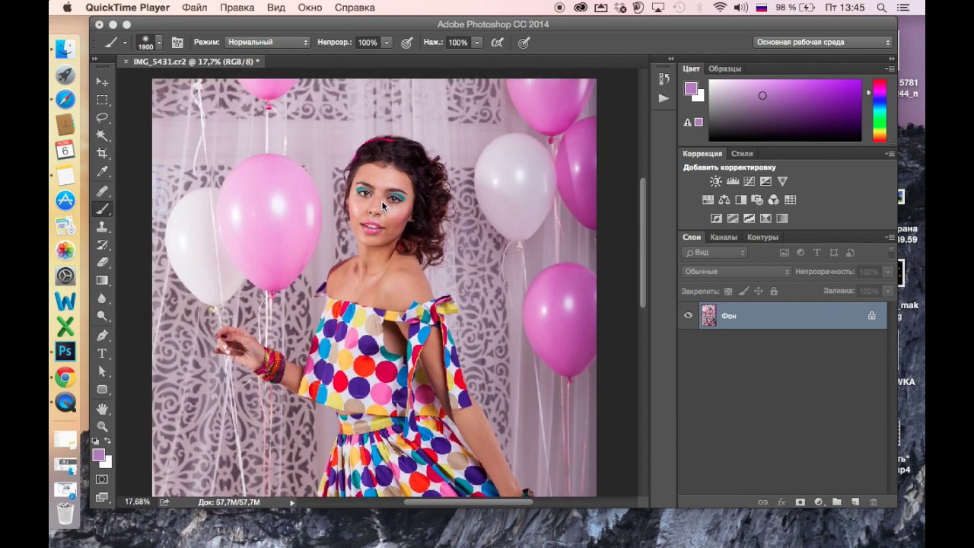
scroll(381, 200, "up", 2)
scroll(381, 200, "down", 1)
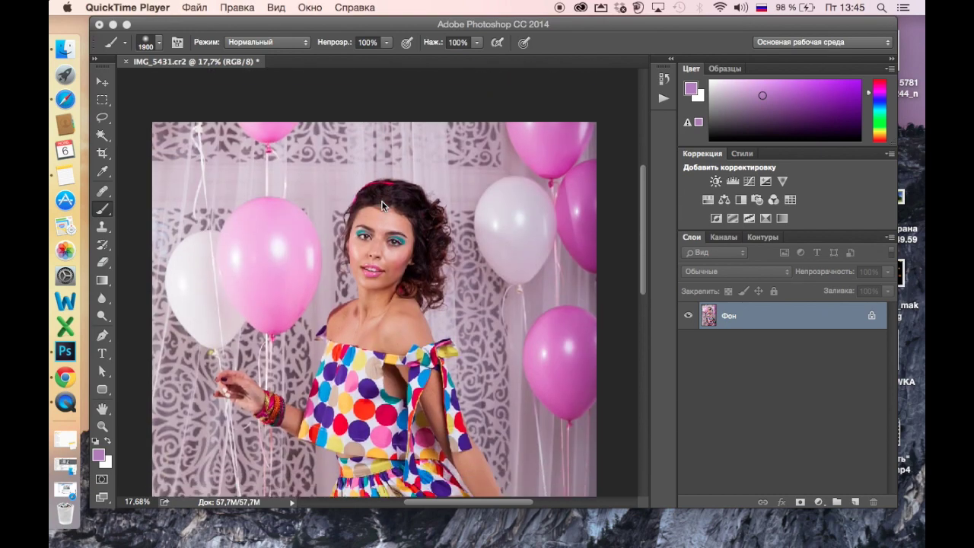
scroll(381, 200, "down", 5)
scroll(381, 200, "down", 3)
scroll(382, 205, "down", 1)
scroll(383, 206, "down", 2)
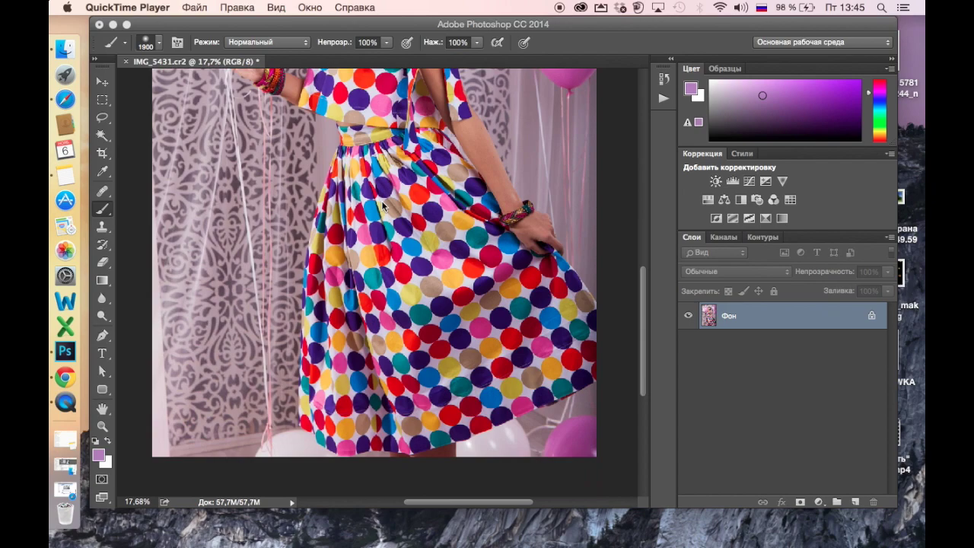
scroll(384, 210, "up", 5)
scroll(382, 203, "up", 1)
scroll(381, 204, "up", 2)
scroll(381, 226, "down", 2)
scroll(381, 217, "down", 2)
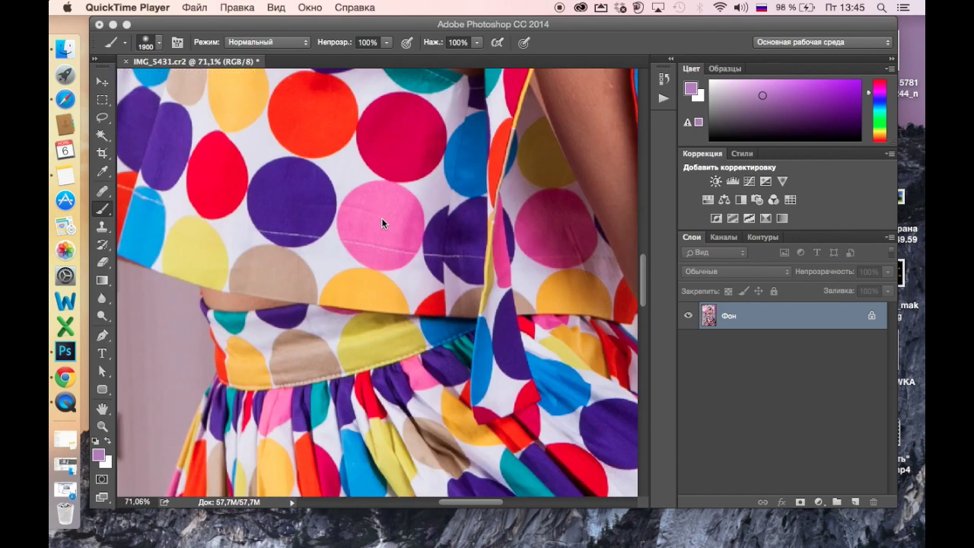
scroll(382, 218, "down", 5)
scroll(389, 198, "up", 4)
scroll(390, 181, "up", 1)
scroll(389, 181, "up", 3)
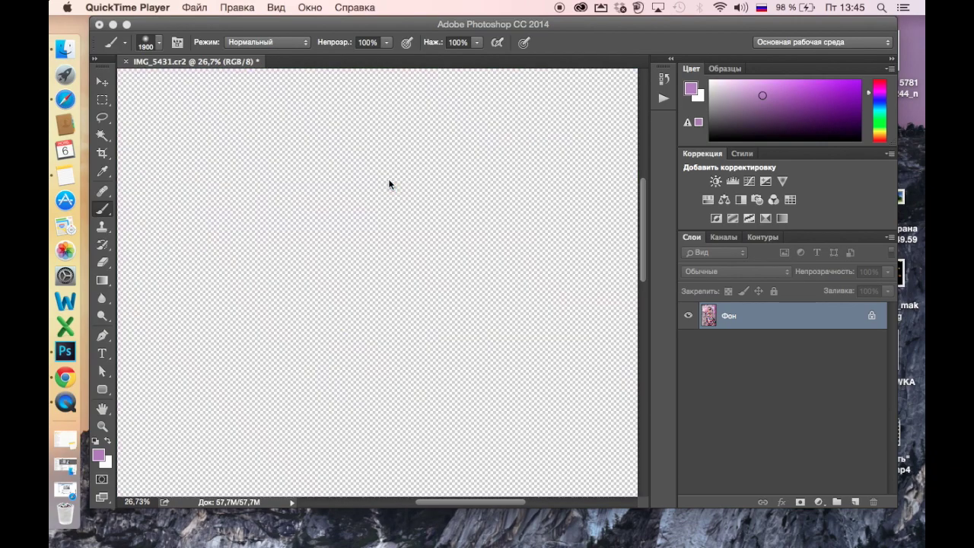
scroll(389, 183, "up", 1)
scroll(389, 183, "up", 1)
scroll(389, 179, "up", 1)
scroll(389, 182, "up", 1)
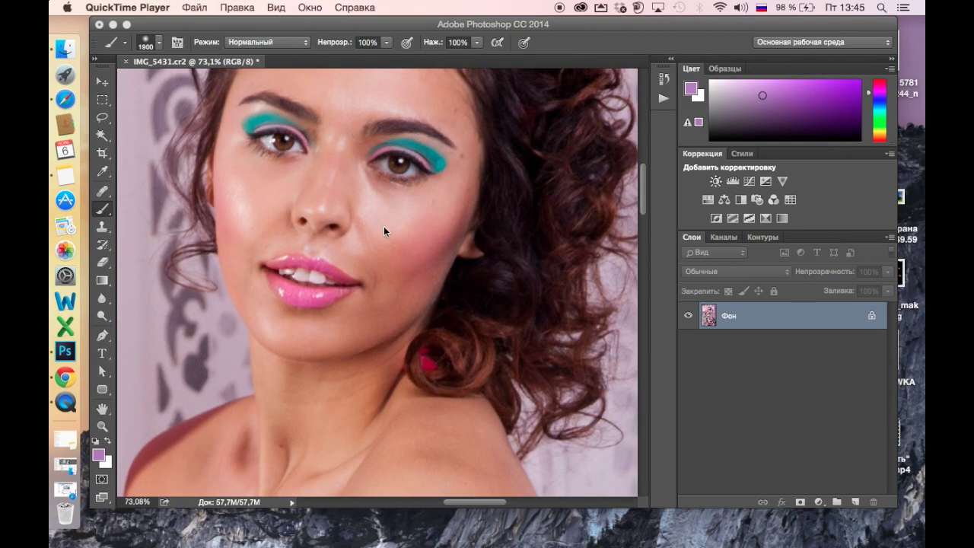
left_click(375, 210)
scroll(380, 224, "up", 5)
scroll(365, 198, "left", 2)
scroll(356, 188, "up", 3)
scroll(356, 188, "up", 2)
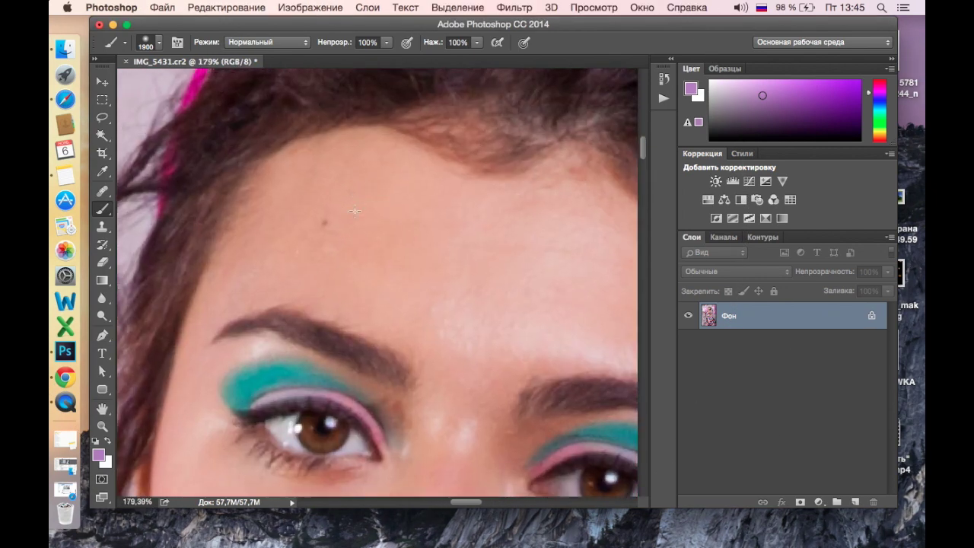
Switch to the Spot Healing Brush with a 15 px brush
left_click(103, 191)
right_click(104, 191)
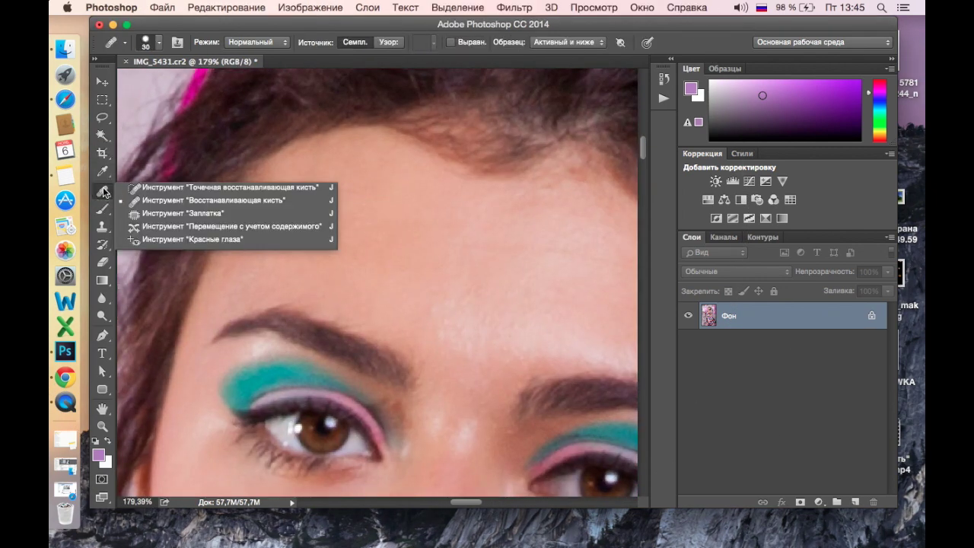
left_click(190, 188)
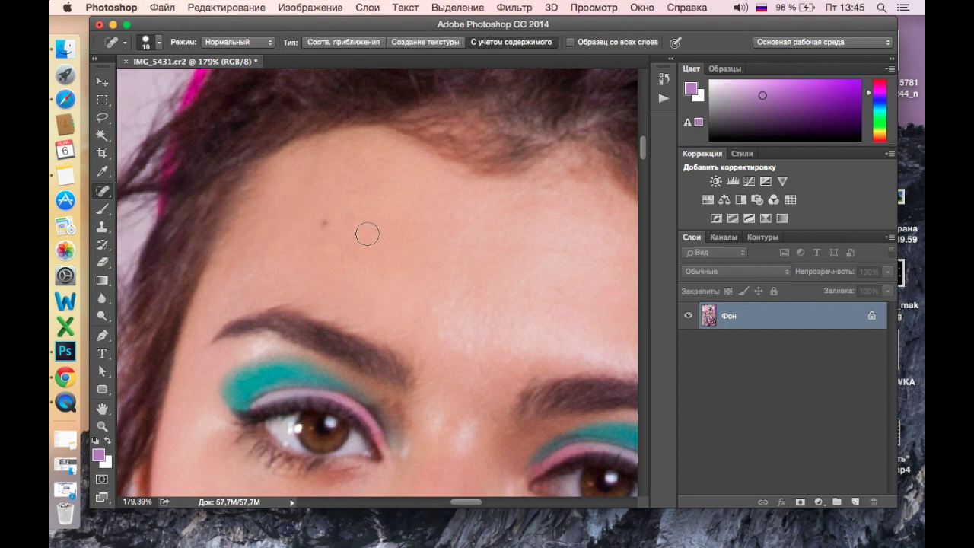
key("bracketleft")
key("bracketright")
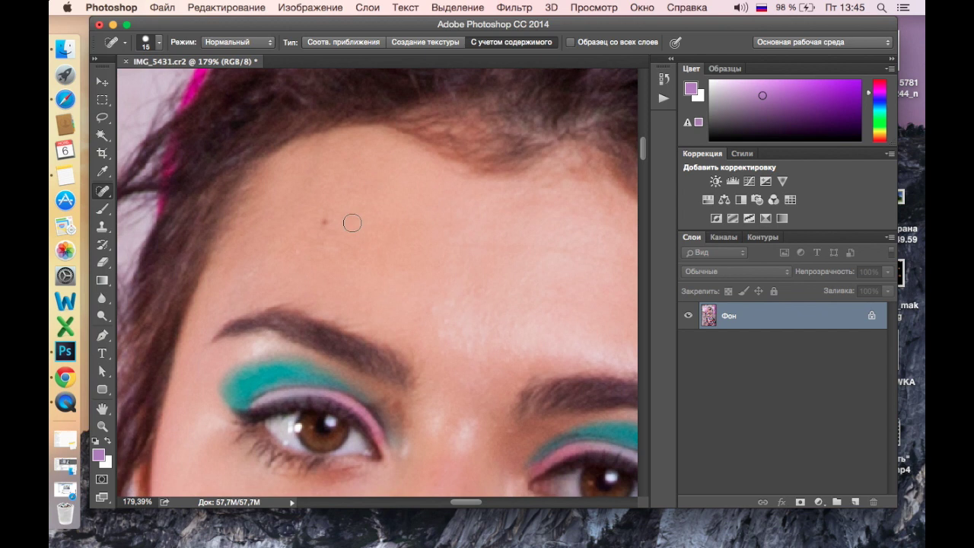
Heal the dark speck and small spots on the forehead using a smaller brush
scroll(352, 223, "down", 1)
scroll(351, 222, "down", 5)
scroll(351, 222, "down", 3)
scroll(351, 222, "down", 4)
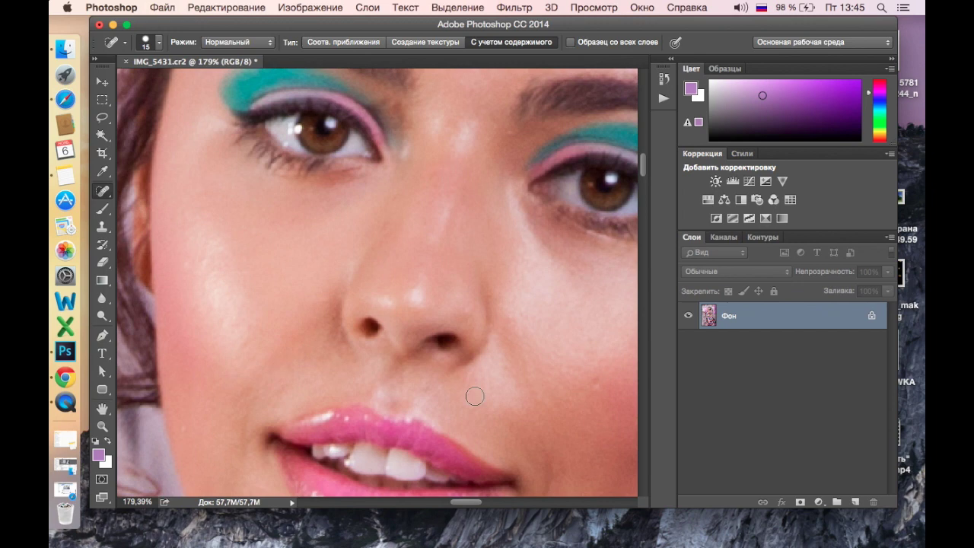
scroll(474, 396, "up", 1)
scroll(463, 392, "up", 7)
scroll(456, 396, "up", 4)
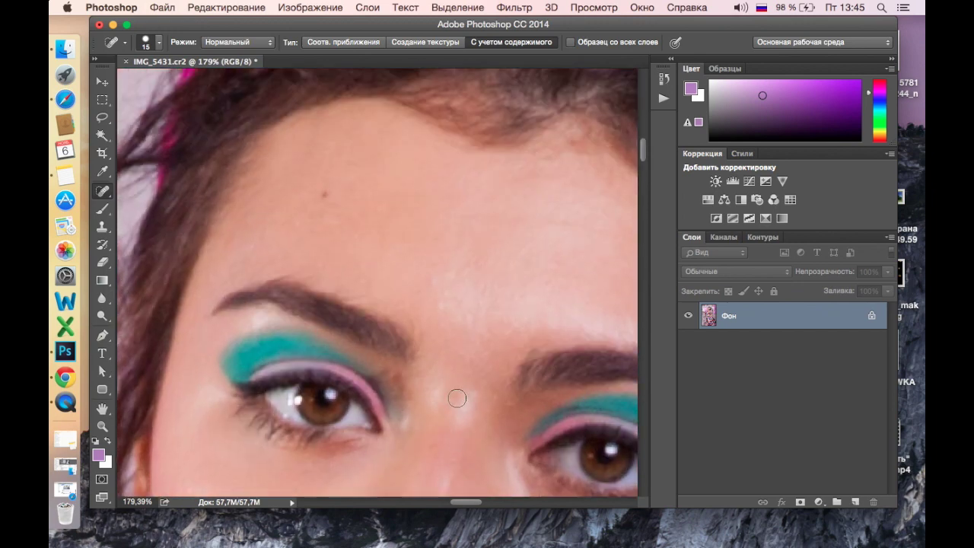
scroll(426, 380, "up", 2)
left_click(324, 249)
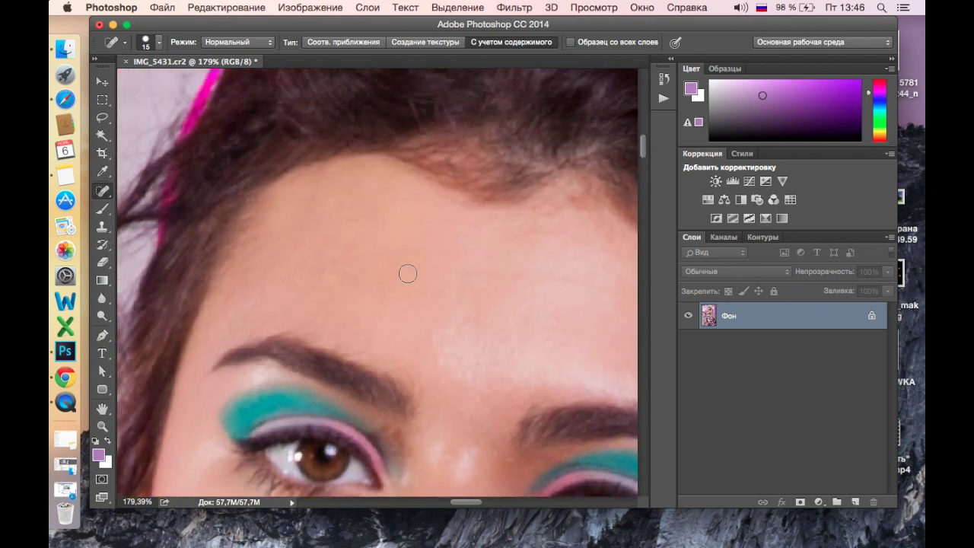
scroll(408, 273, "up", 3)
key("bracketleft")
key("bracketleft")
key("bracketleft")
left_click(436, 255)
left_click(480, 246)
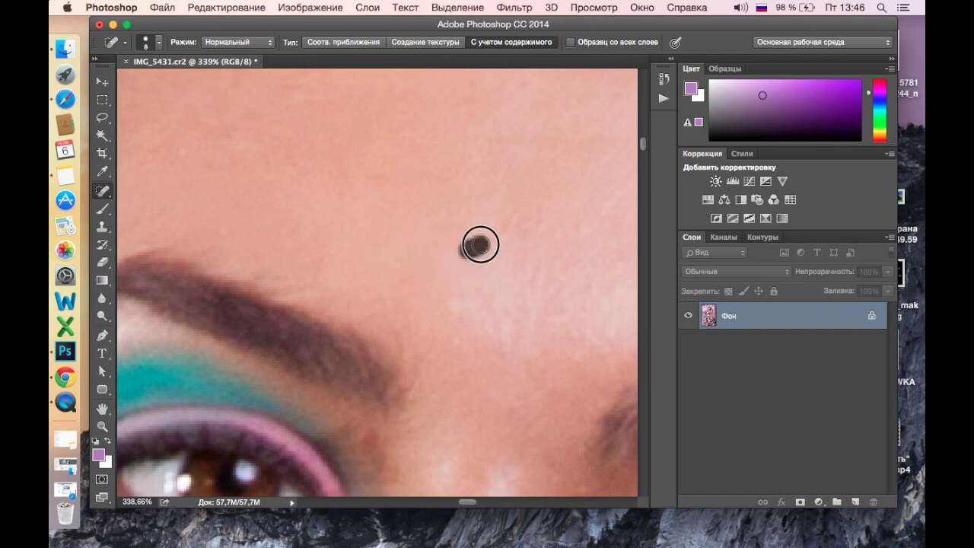
Heal the blemishes at the lip corner and just above the upper lip
scroll(426, 290, "up", 5)
scroll(457, 251, "down", 3)
scroll(529, 327, "down", 3)
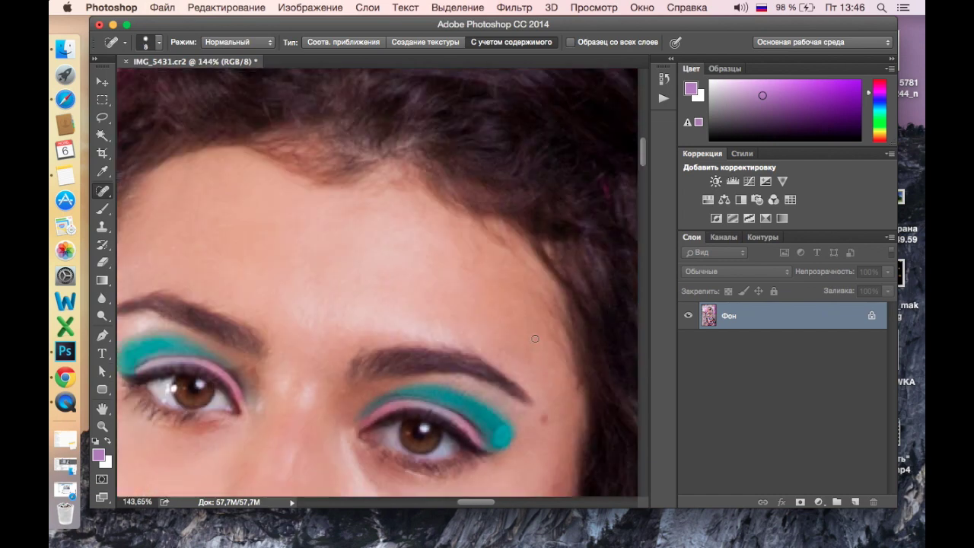
scroll(533, 350, "up", 2)
scroll(534, 350, "down", 3)
scroll(418, 370, "down", 3)
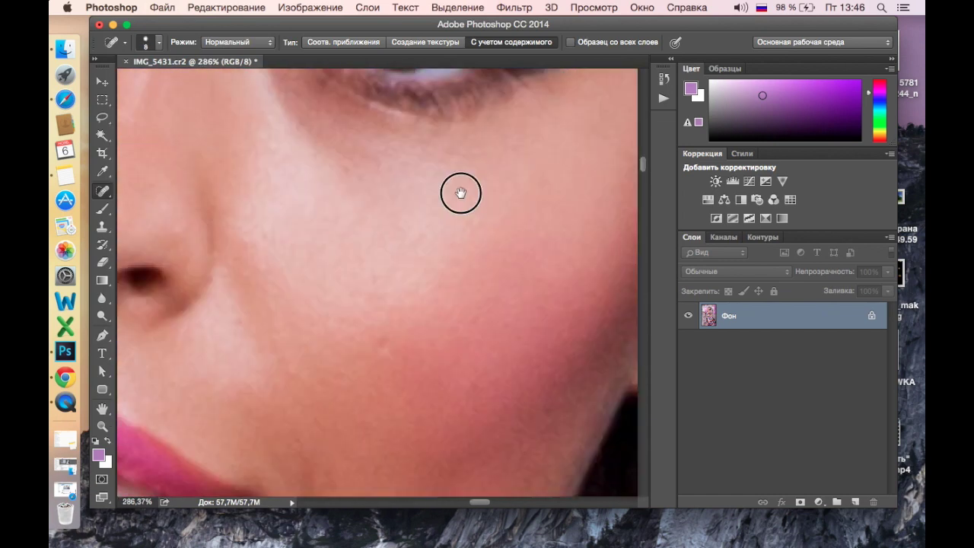
scroll(461, 191, "down", 1)
scroll(348, 470, "down", 3)
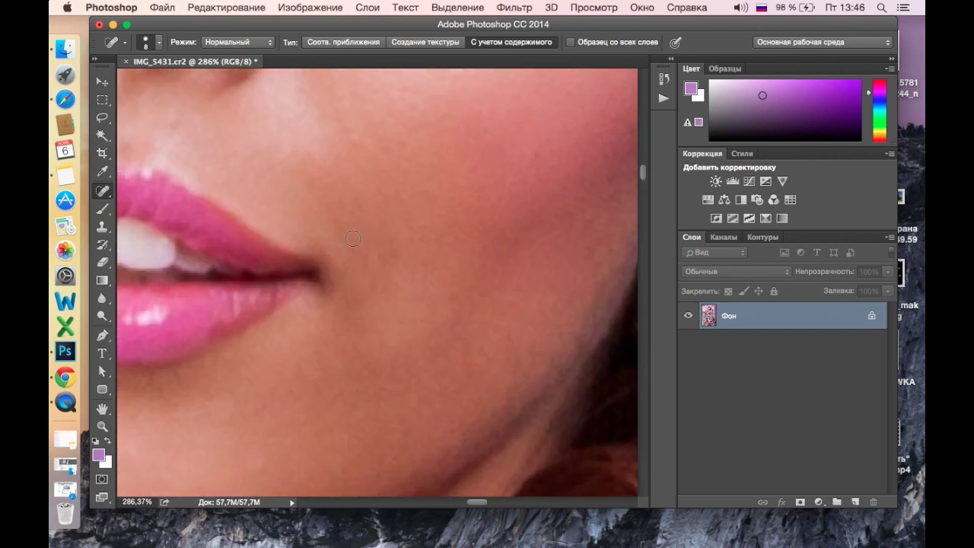
scroll(372, 254, "down", 2)
scroll(322, 285, "up", 3)
scroll(337, 417, "up", 1)
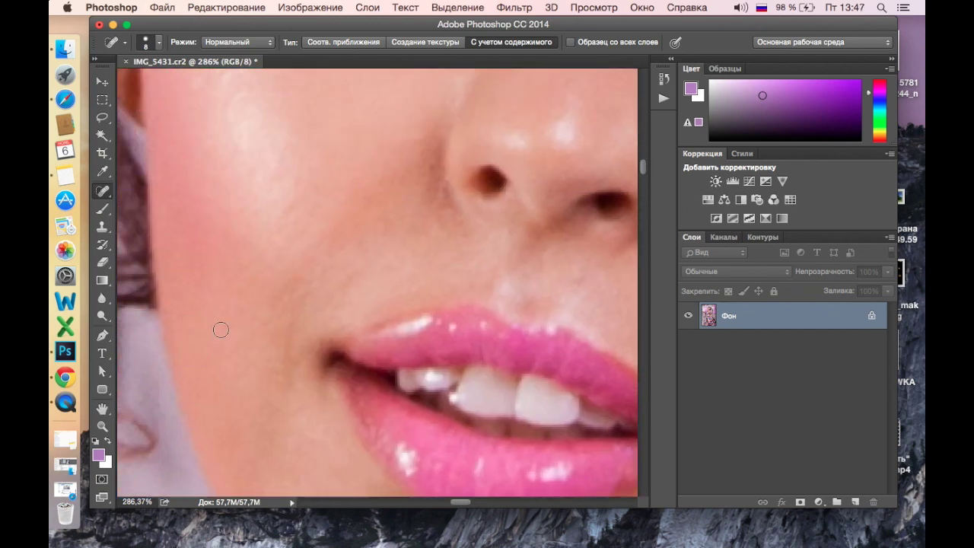
scroll(211, 330, "up", 4)
scroll(455, 302, "down", 3)
scroll(457, 307, "up", 2)
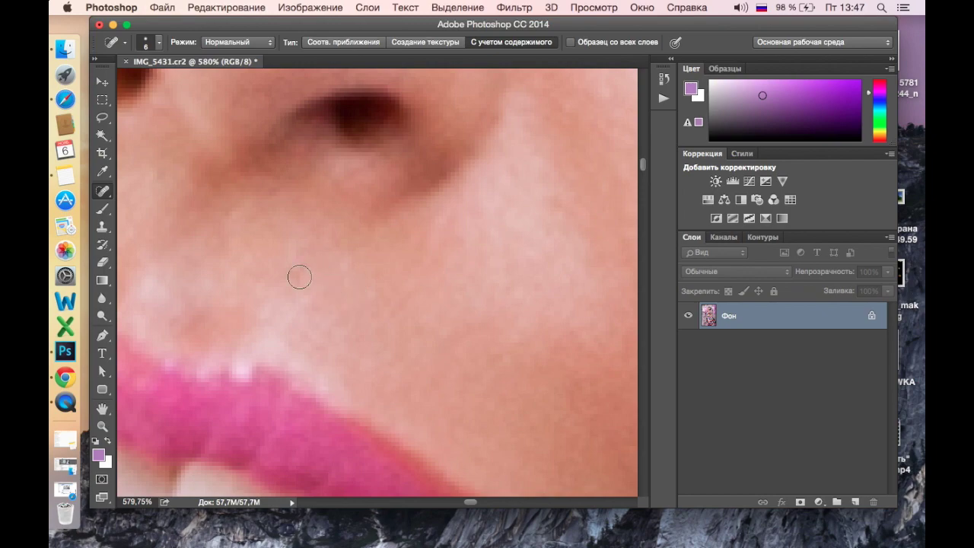
scroll(309, 277, "down", 2)
scroll(444, 349, "down", 5)
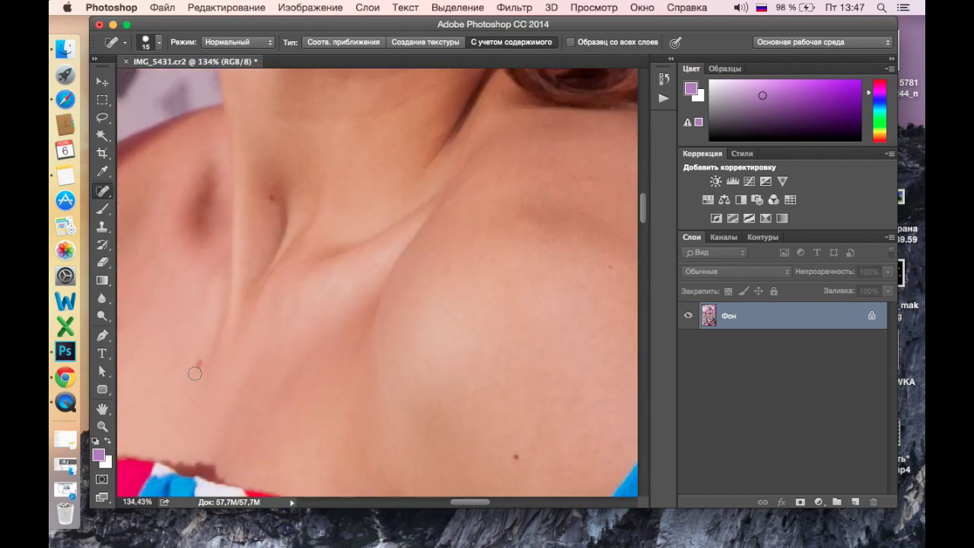
scroll(276, 205, "down", 3)
scroll(289, 434, "down", 5)
scroll(514, 192, "up", 3)
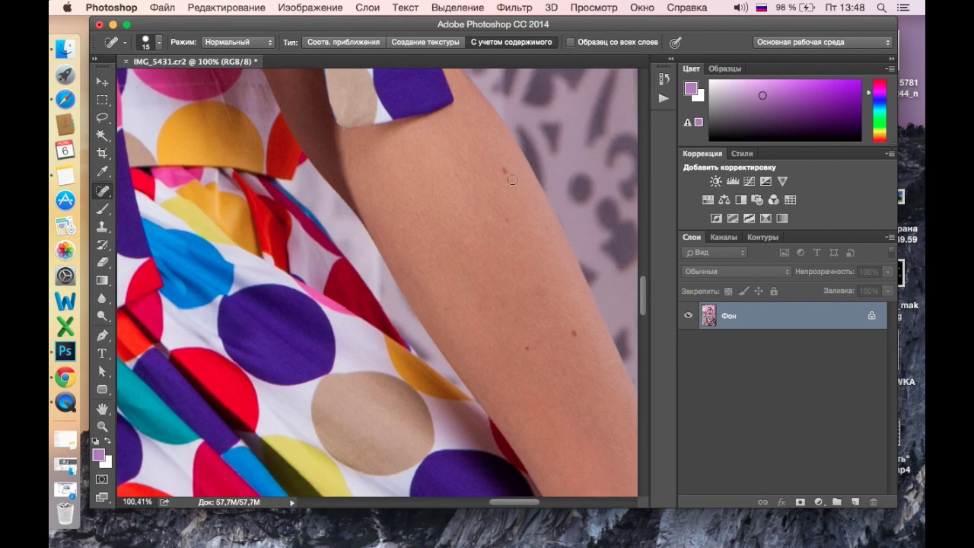
scroll(577, 333, "down", 3)
scroll(589, 404, "up", 3)
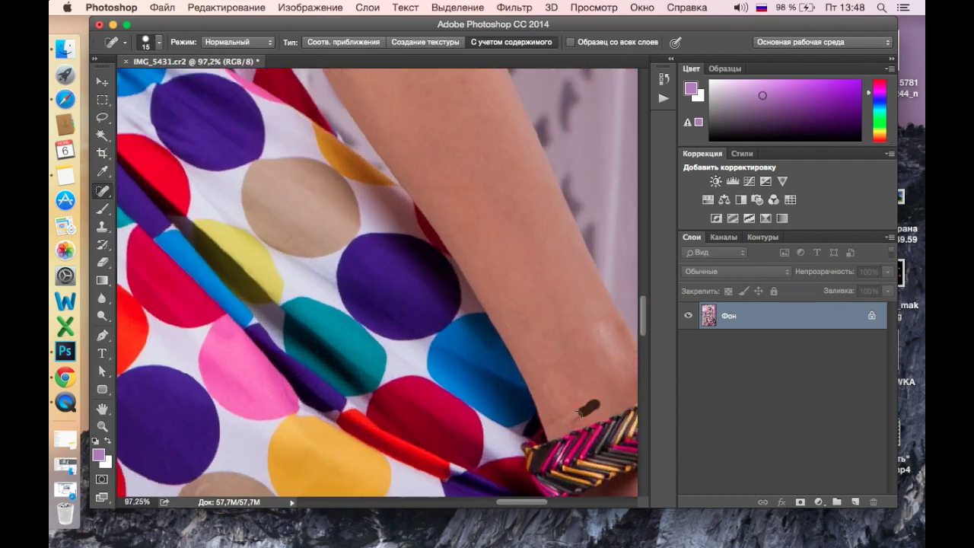
scroll(550, 396, "down", 2)
scroll(584, 394, "down", 3)
scroll(435, 218, "up", 3)
scroll(305, 304, "up", 3)
scroll(132, 204, "up", 2)
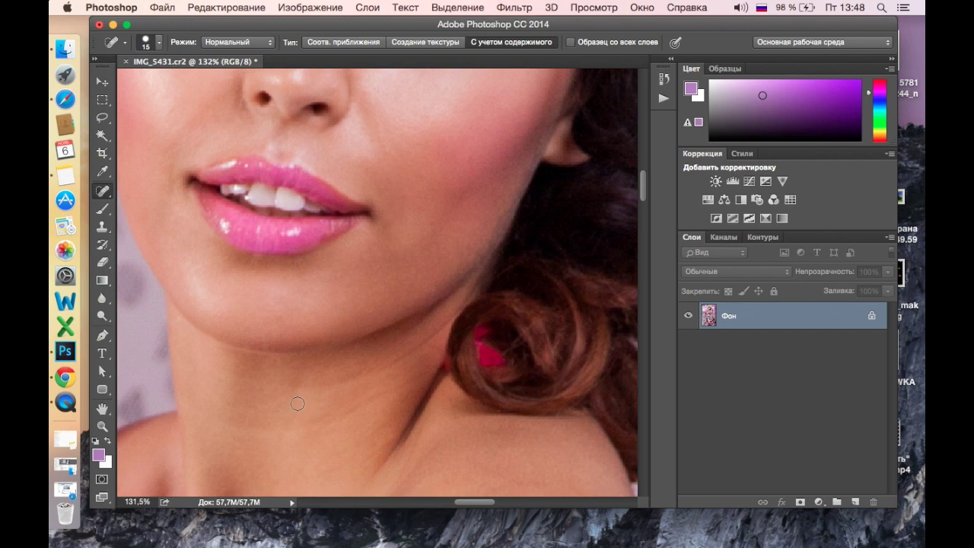
scroll(297, 404, "up", 1)
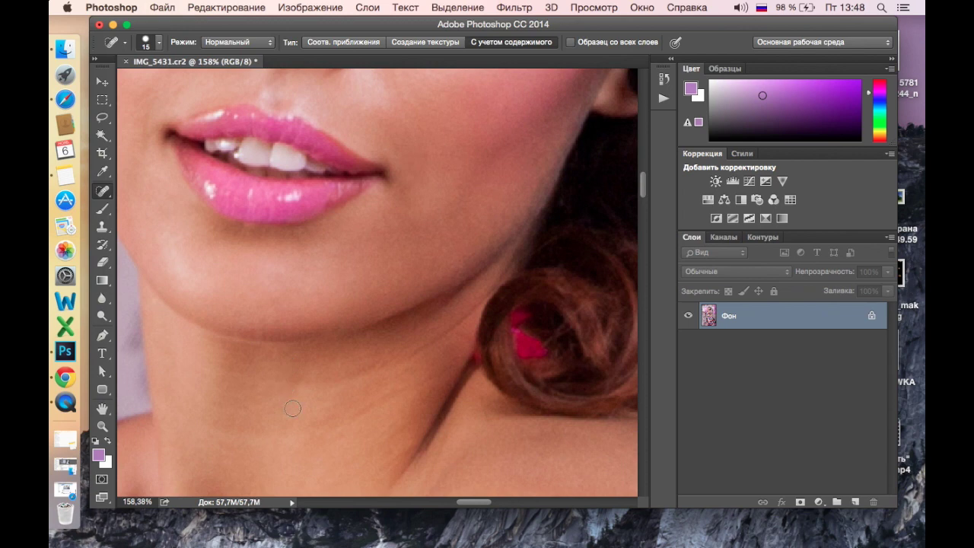
left_click_drag(225, 244, 309, 387)
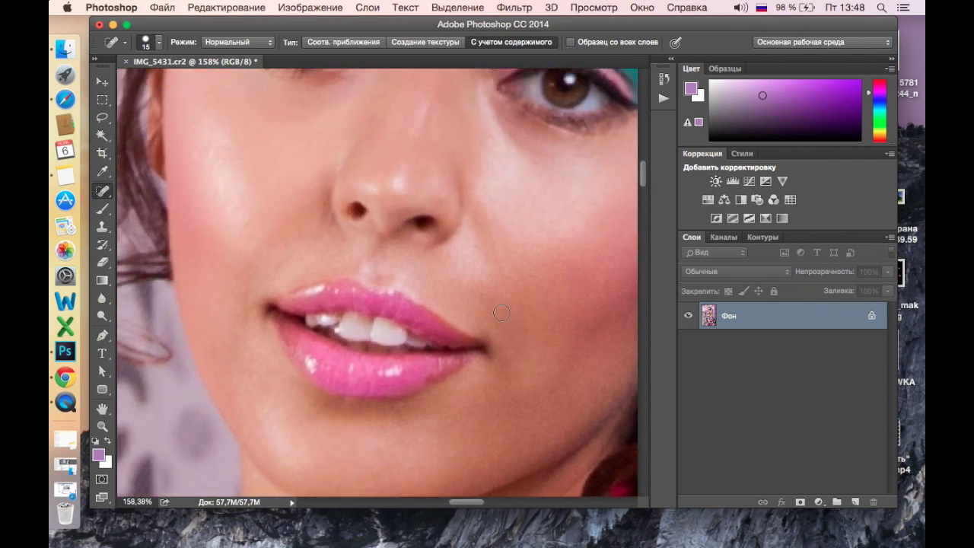
left_click(234, 311)
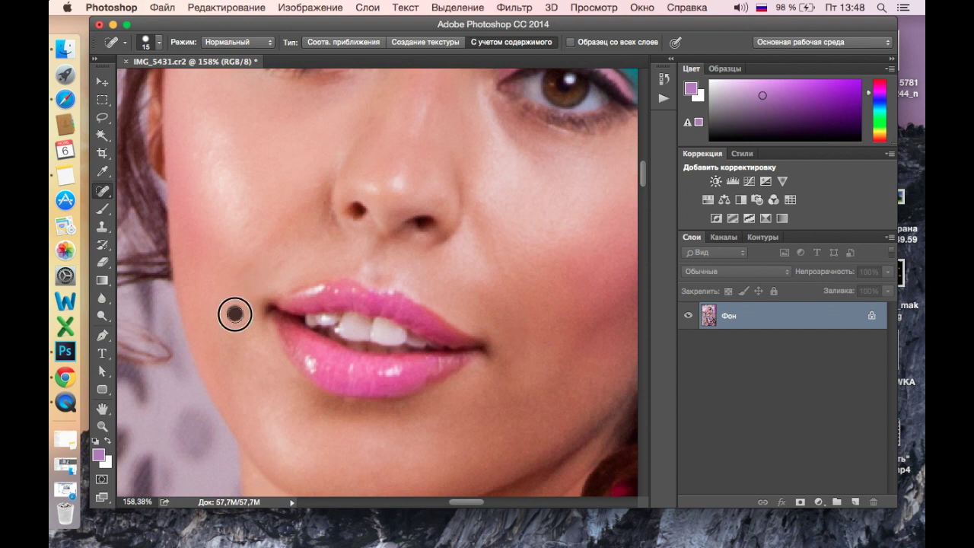
left_click(254, 266)
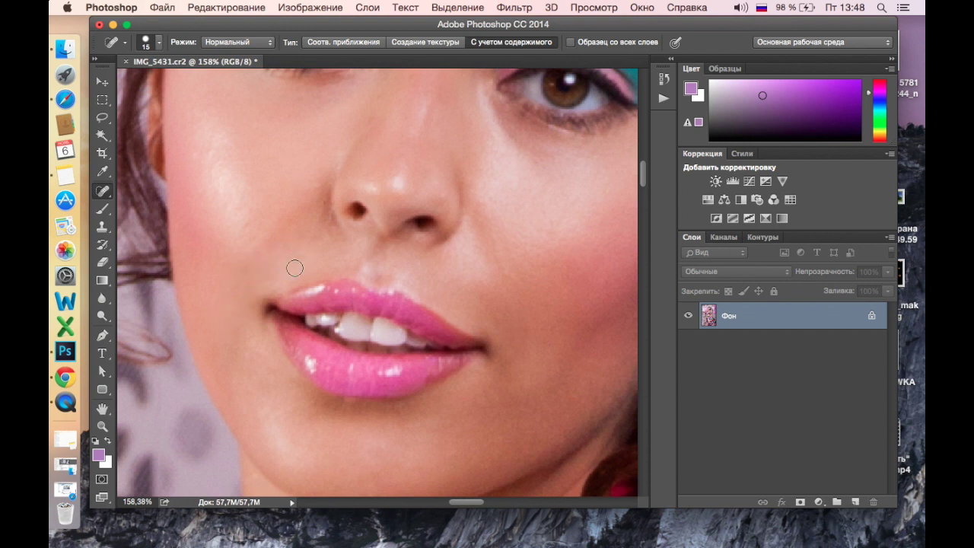
Heal the neck crease, the jaw-line mark and the blemishes along the neck
scroll(295, 268, "down", 3)
scroll(547, 388, "down", 3)
left_click_drag(393, 411, 491, 376)
mouse_move(546, 352)
left_mouse_down()
mouse_move(563, 335)
mouse_move(553, 345)
left_mouse_up()
left_click_drag(408, 442, 544, 387)
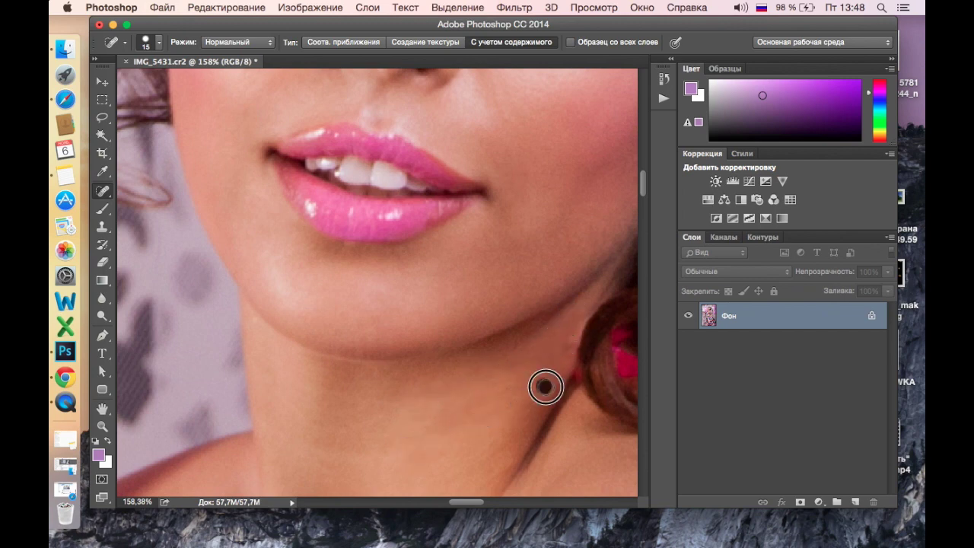
scroll(409, 434, "down", 5)
scroll(402, 207, "up", 2)
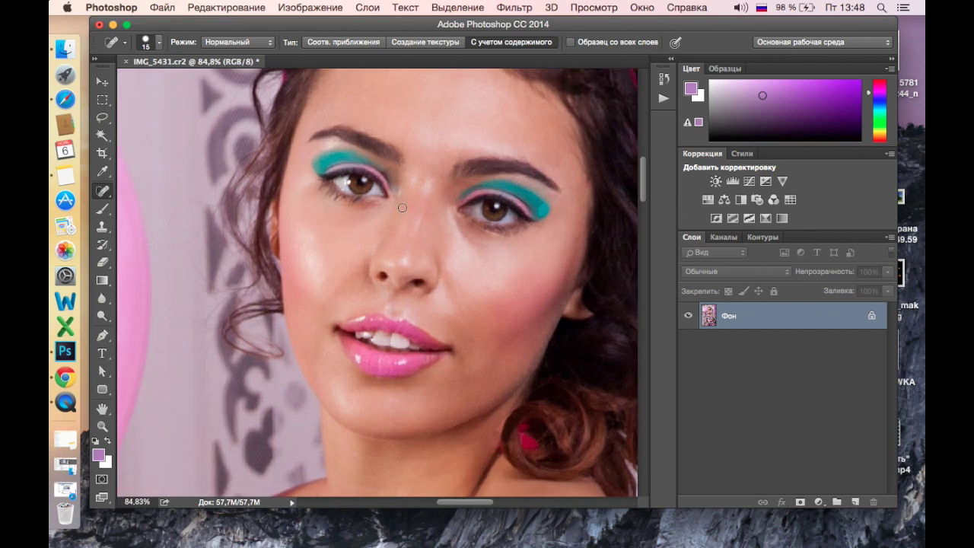
Zoom in on the eyes, spot-heal near the right eye's inner corner, then Step Backward to undo it
scroll(397, 212, "up", 4)
scroll(397, 221, "down", 3)
scroll(398, 224, "up", 1)
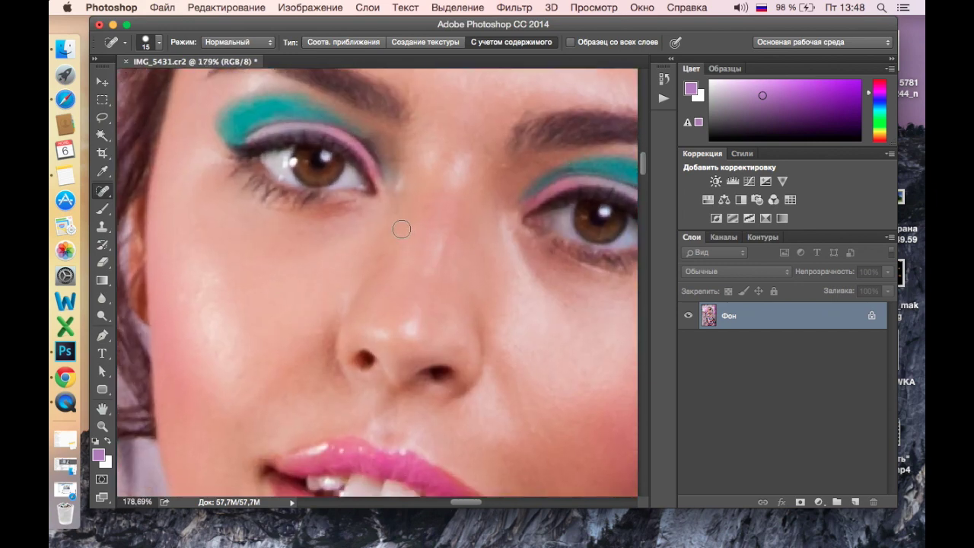
scroll(411, 217, "up", 3)
scroll(421, 232, "up", 1)
scroll(414, 289, "up", 4)
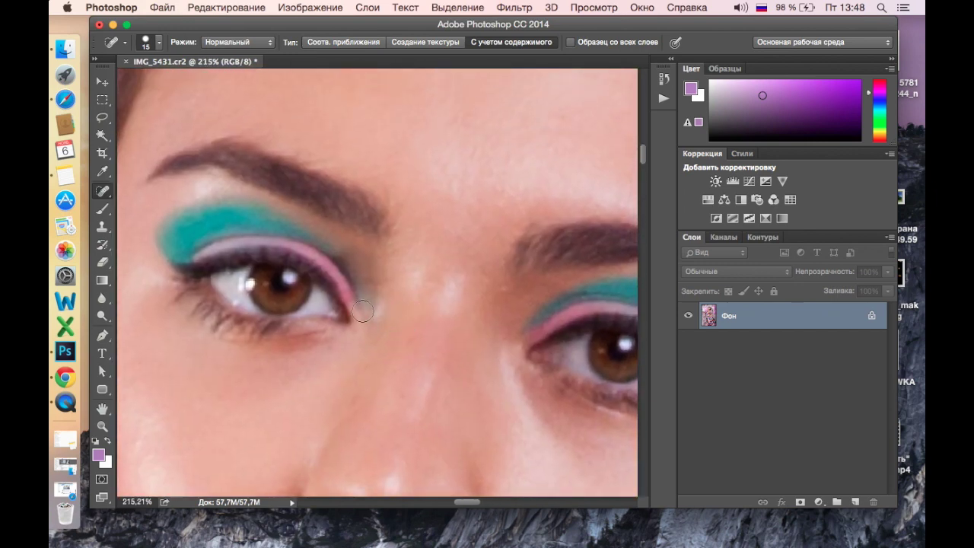
scroll(363, 309, "up", 1)
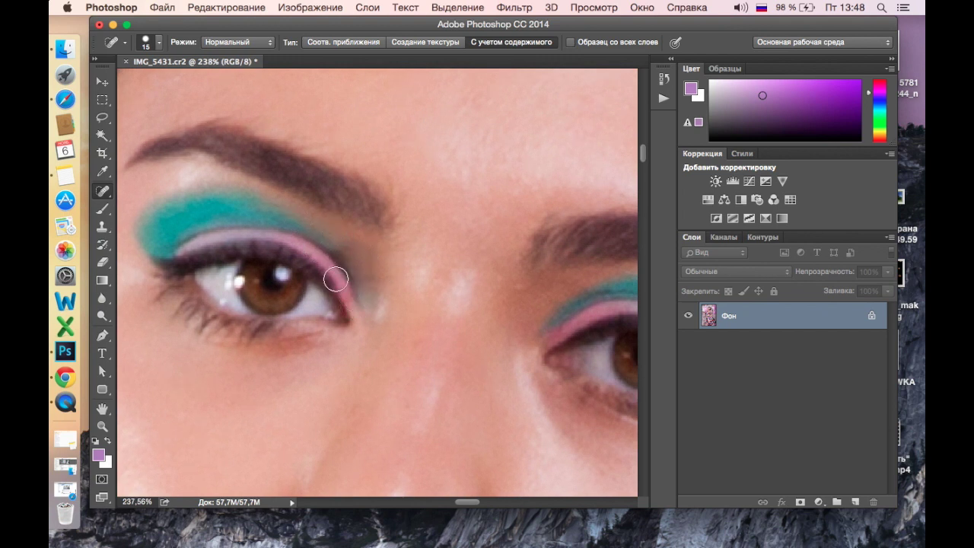
scroll(359, 267, "up", 1)
scroll(358, 268, "up", 1)
scroll(358, 267, "up", 1)
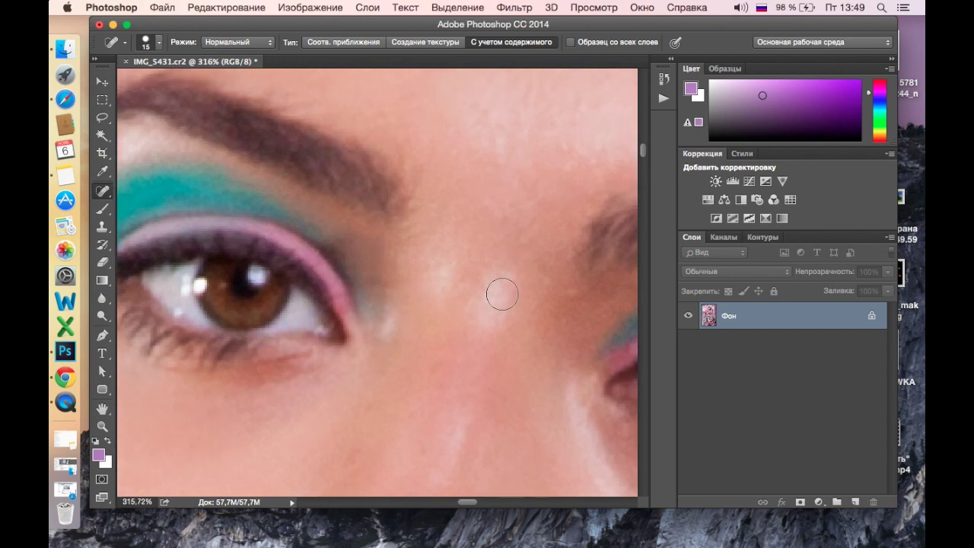
scroll(456, 295, "right", 2)
scroll(457, 295, "right", 3)
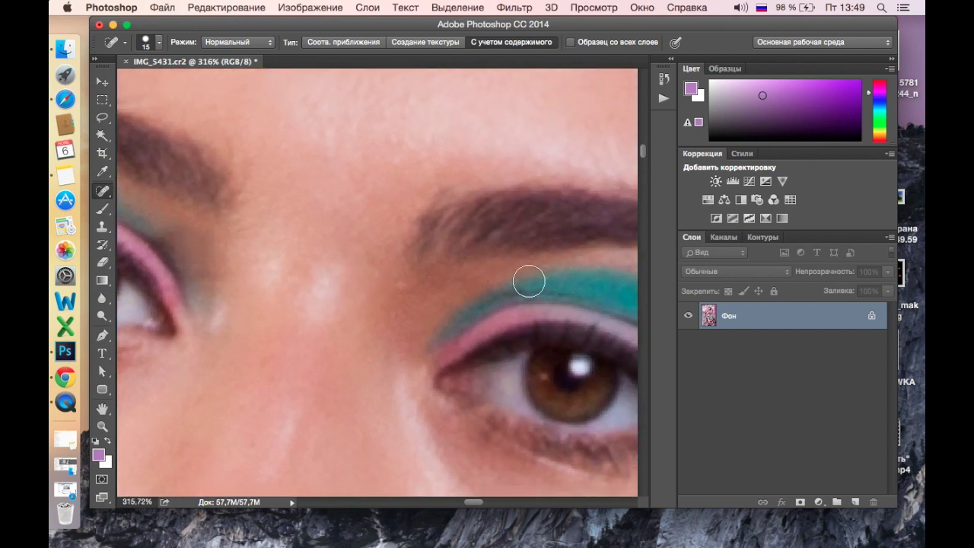
scroll(354, 334, "down", 1)
scroll(353, 330, "down", 1)
scroll(351, 327, "down", 1)
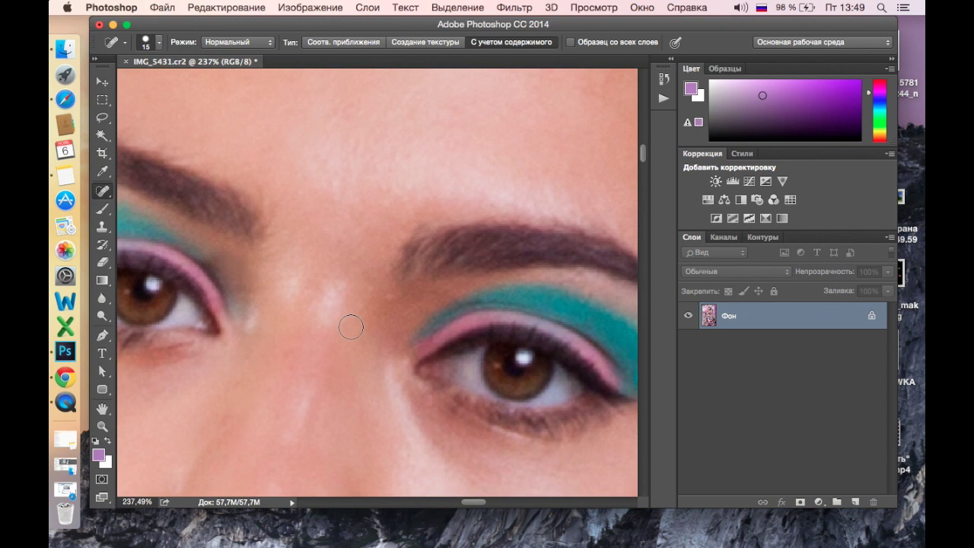
scroll(351, 326, "left", 2)
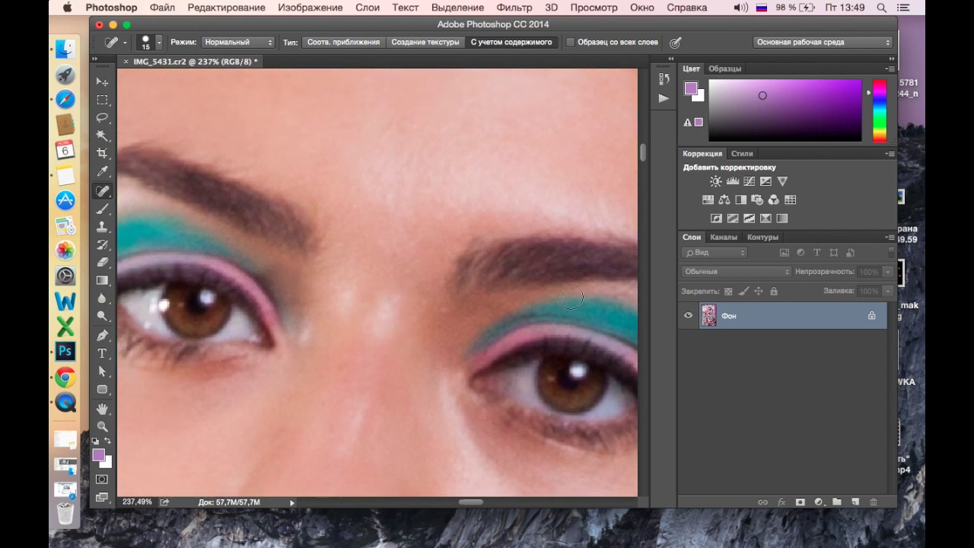
left_click_drag(439, 365, 487, 357)
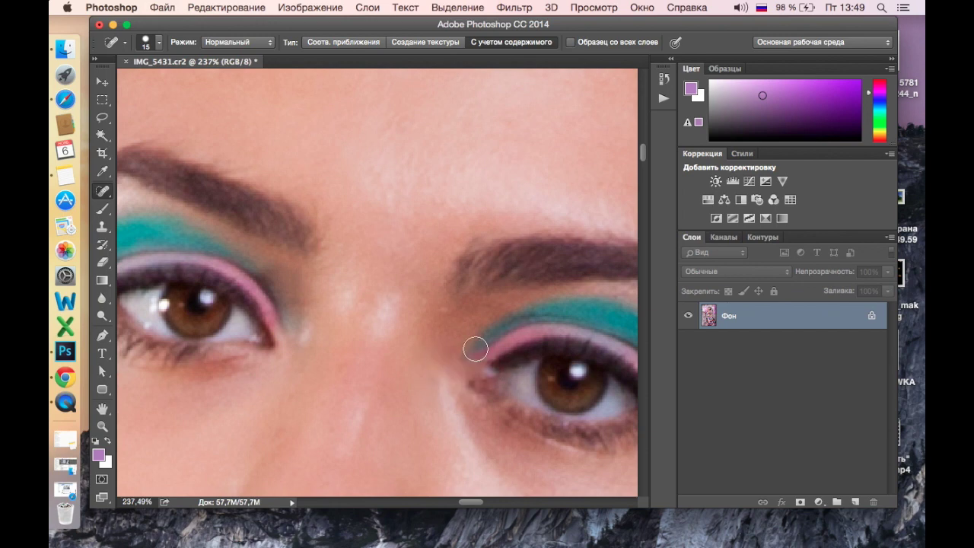
left_click(205, 8)
left_click(221, 49)
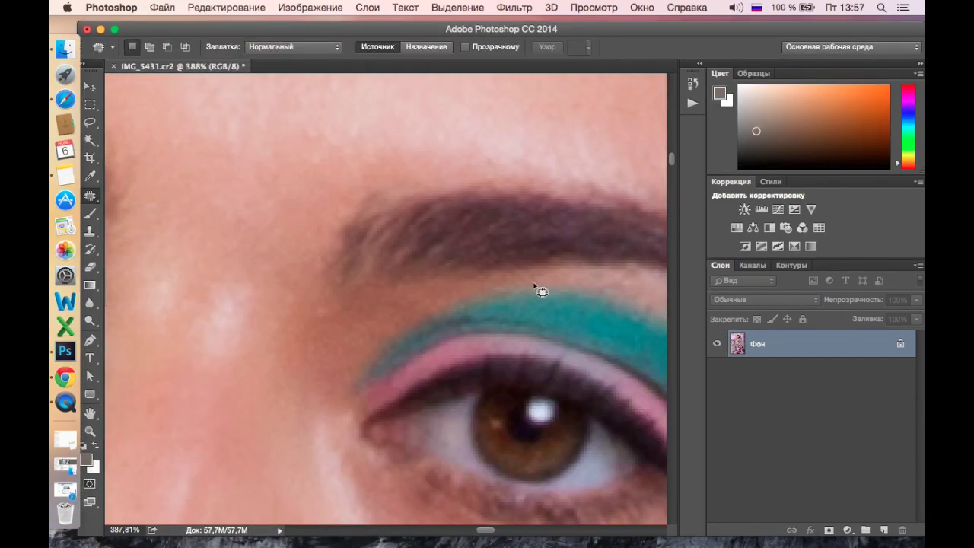
Outline the right eye's teal eyeshadow and copy it onto a new layer, Слой 1
mouse_move(536, 290)
left_mouse_down()
mouse_move(403, 324)
mouse_move(425, 365)
mouse_move(474, 343)
mouse_move(515, 342)
mouse_move(555, 322)
mouse_move(535, 283)
left_mouse_up()
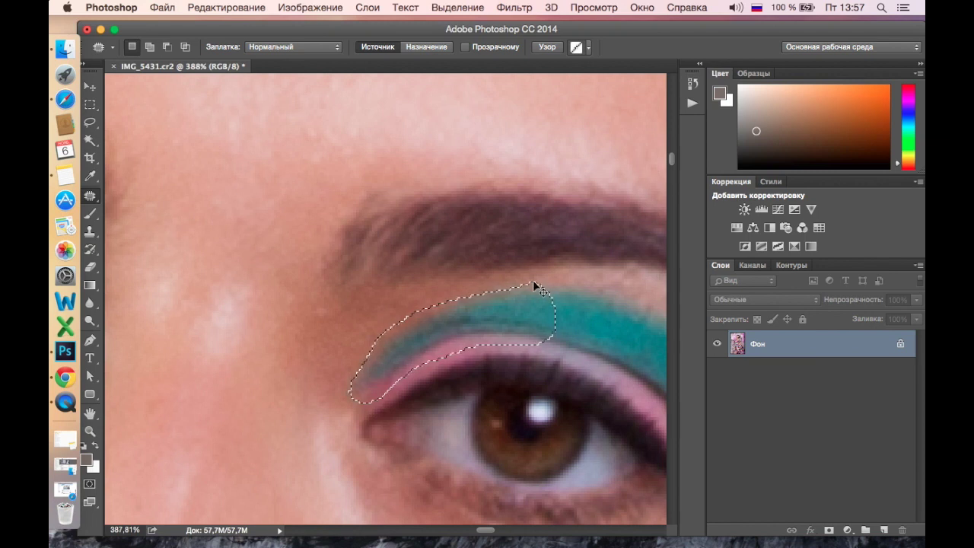
key("super+j")
scroll(424, 325, "down", 1)
scroll(424, 325, "down", 2)
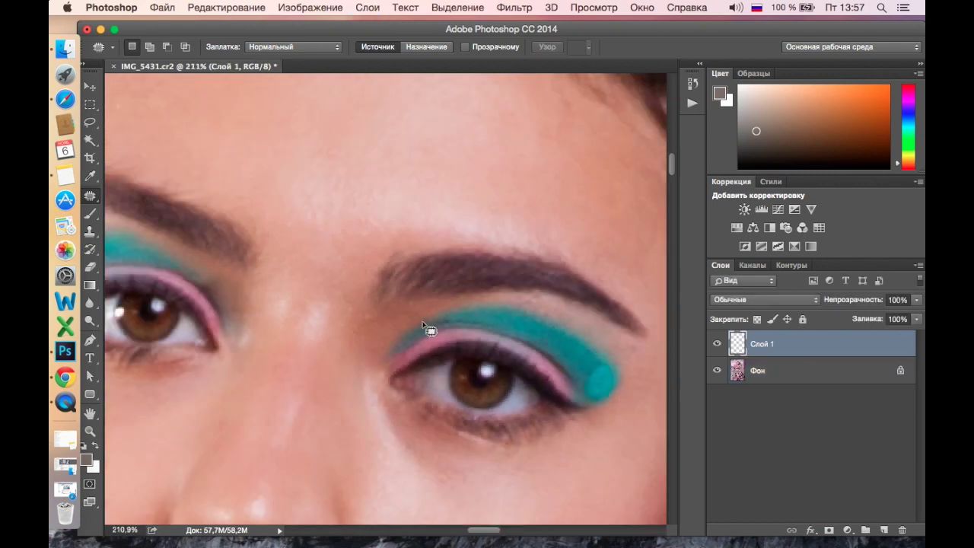
left_click_drag(264, 196, 386, 200)
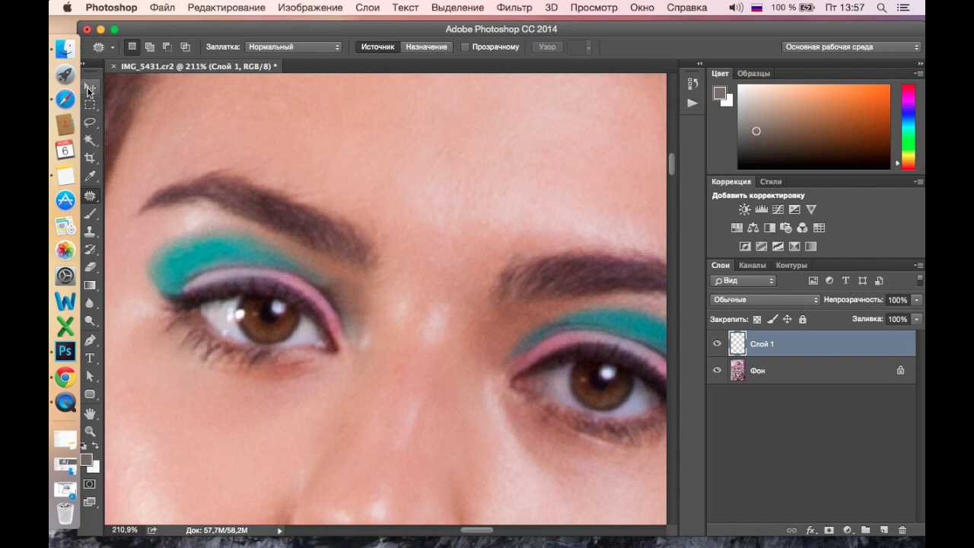
Move the copied eyeshadow onto the left eye and flip it horizontally
left_click(90, 86)
left_click_drag(556, 328, 322, 298)
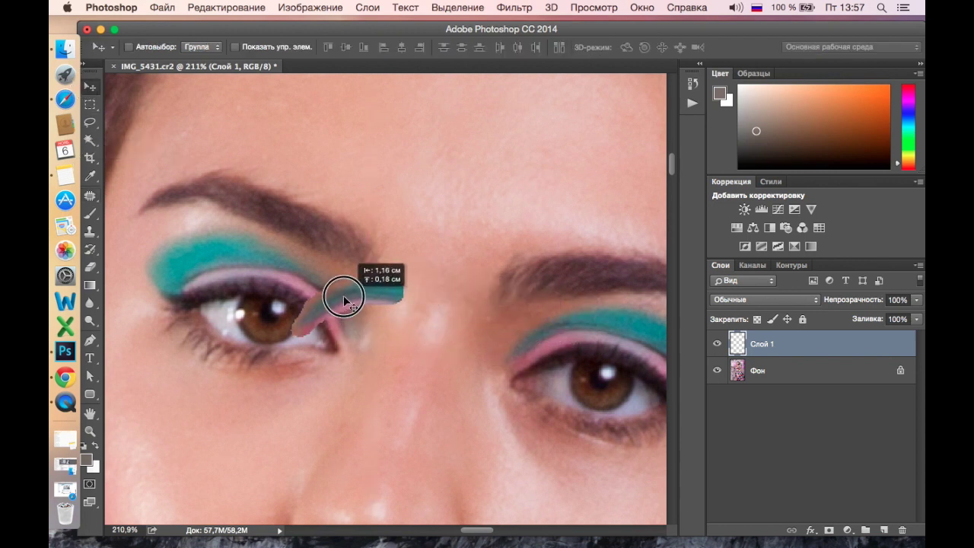
key("ctrl+t")
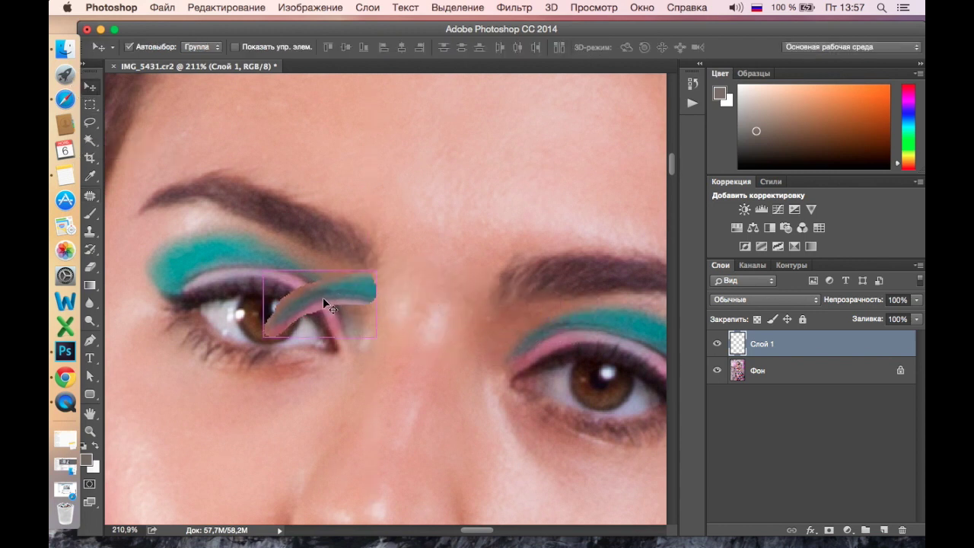
right_click(323, 297)
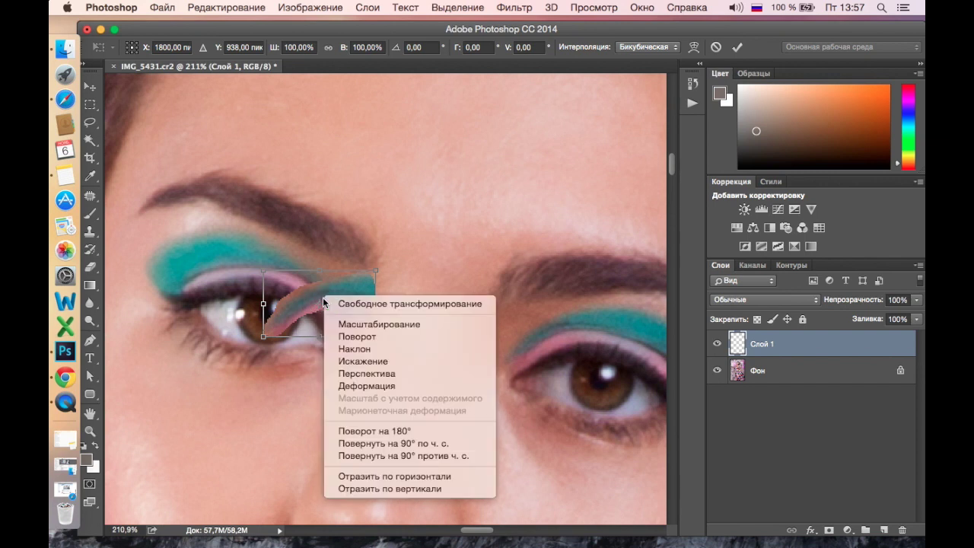
left_click(381, 476)
Rotate the mirrored eyeshadow about 31°, set Слой 1 opacity to 47%, nudge it and apply
scroll(394, 318, "up", 1)
scroll(394, 319, "up", 1)
scroll(394, 319, "up", 1)
left_click(917, 301)
left_click(899, 314)
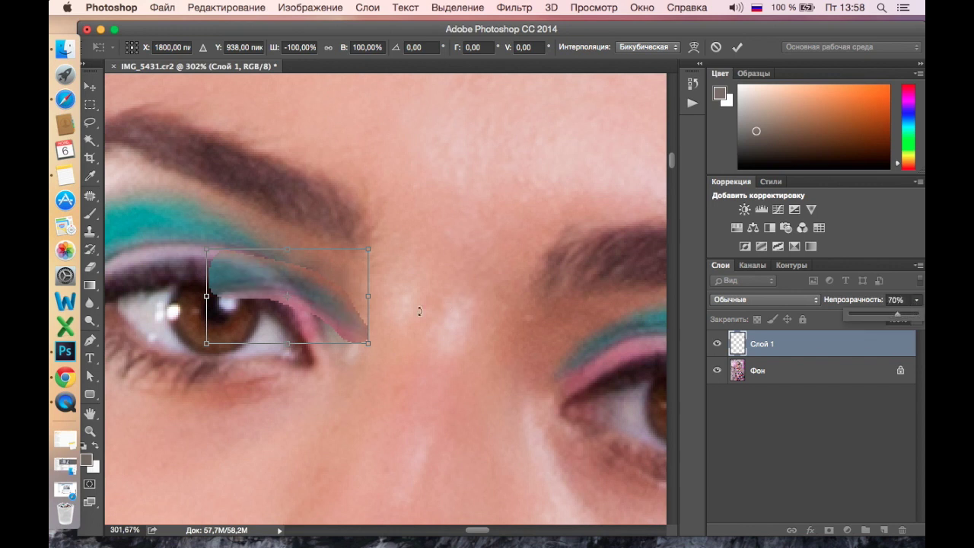
left_click_drag(419, 311, 363, 352)
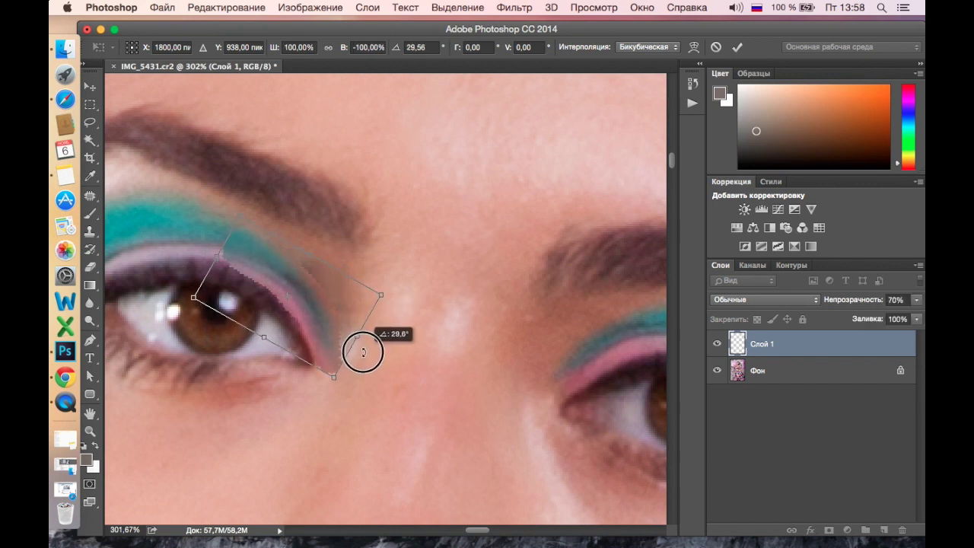
left_click_drag(363, 351, 360, 354)
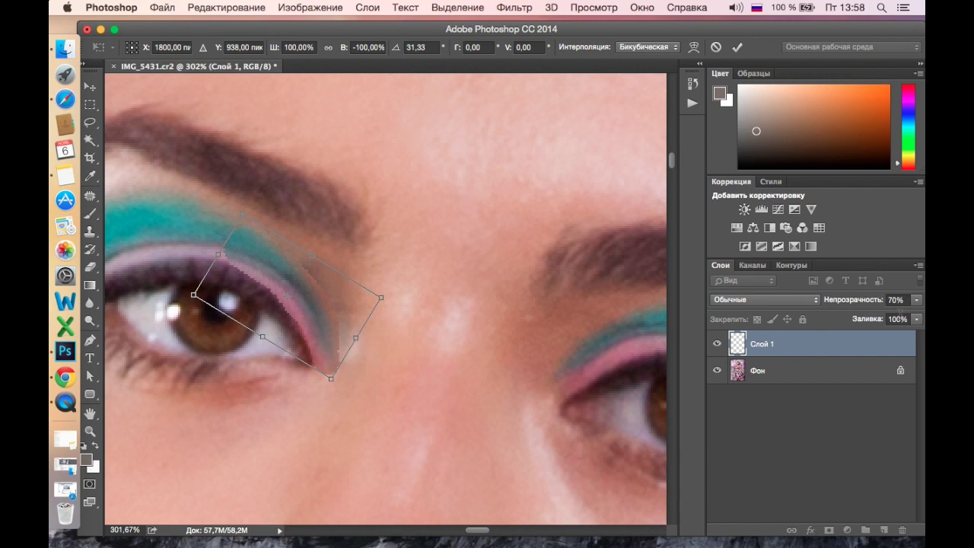
left_click_drag(918, 300, 882, 313)
scroll(353, 294, "up", 2)
scroll(353, 293, "up", 1)
mouse_move(316, 317)
left_mouse_down()
mouse_move(329, 293)
mouse_move(319, 302)
left_mouse_up()
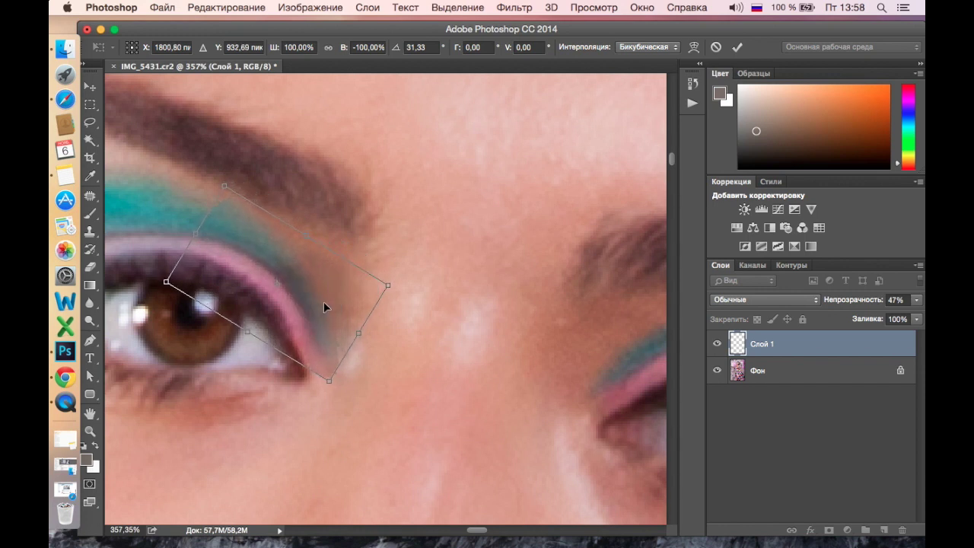
key("Return")
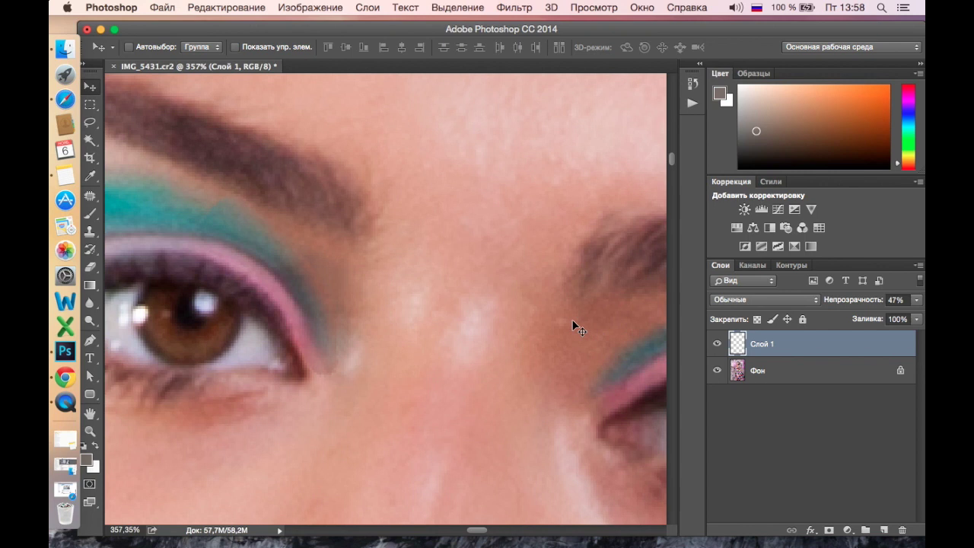
Add a black mask to Слой 1 and paint eyeshadow back along the left eyeliner and outer corner with a size-10 brush
left_click(831, 530, "alt")
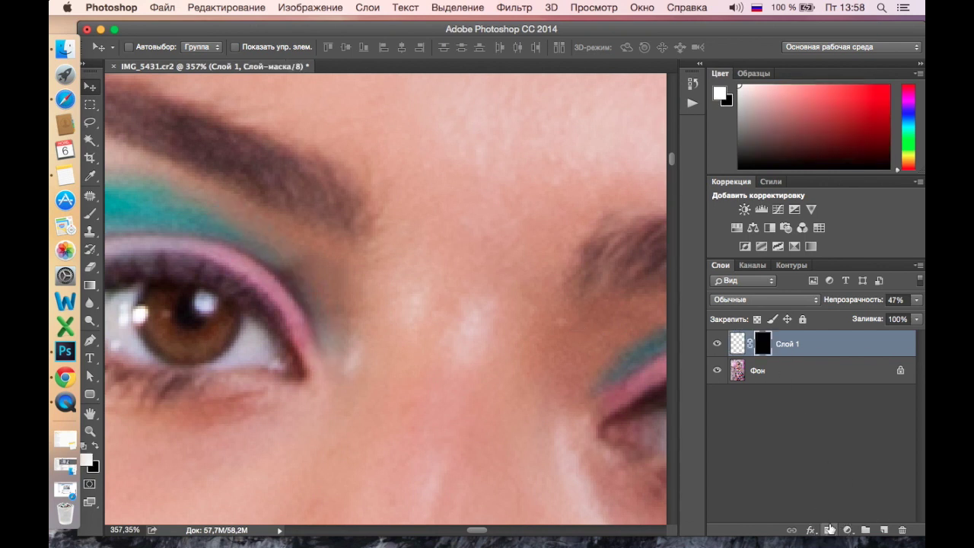
left_click(89, 214)
scroll(252, 259, "up", 1)
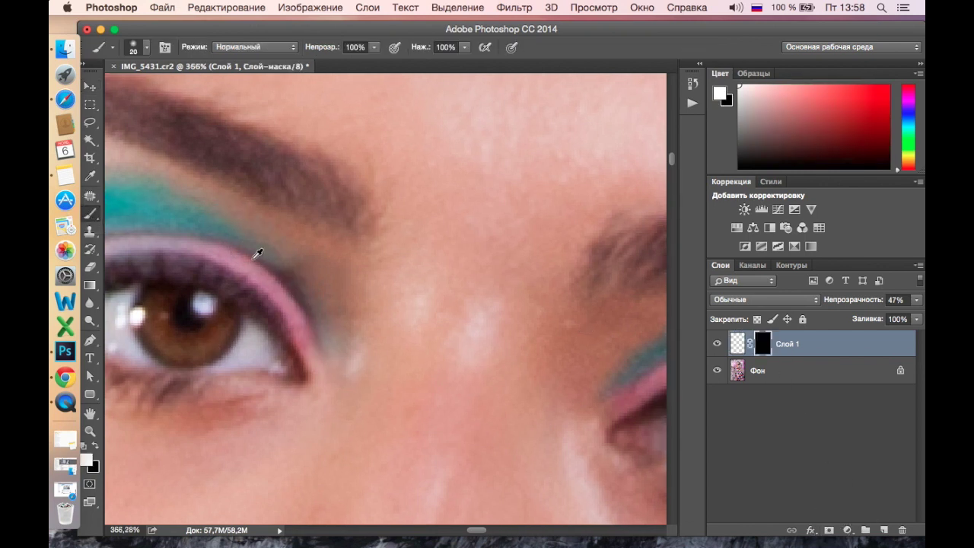
key("bracketleft")
mouse_move(260, 261)
left_mouse_down()
mouse_move(317, 344)
mouse_move(256, 254)
mouse_move(311, 298)
mouse_move(303, 281)
mouse_move(239, 233)
mouse_move(286, 274)
mouse_move(326, 344)
left_mouse_up()
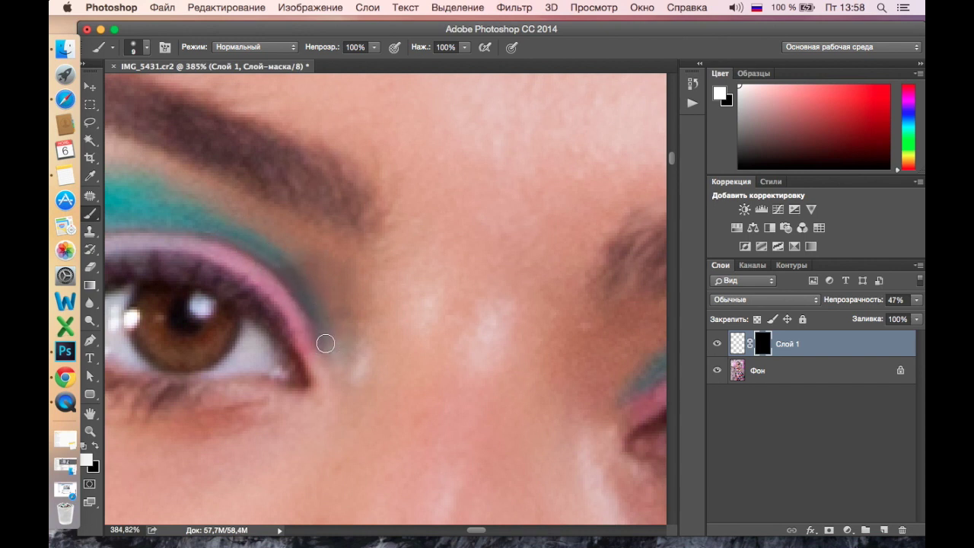
mouse_move(321, 299)
left_mouse_down()
mouse_move(297, 264)
mouse_move(239, 220)
mouse_move(162, 199)
mouse_move(228, 214)
left_mouse_up()
left_click_drag(322, 354, 320, 378)
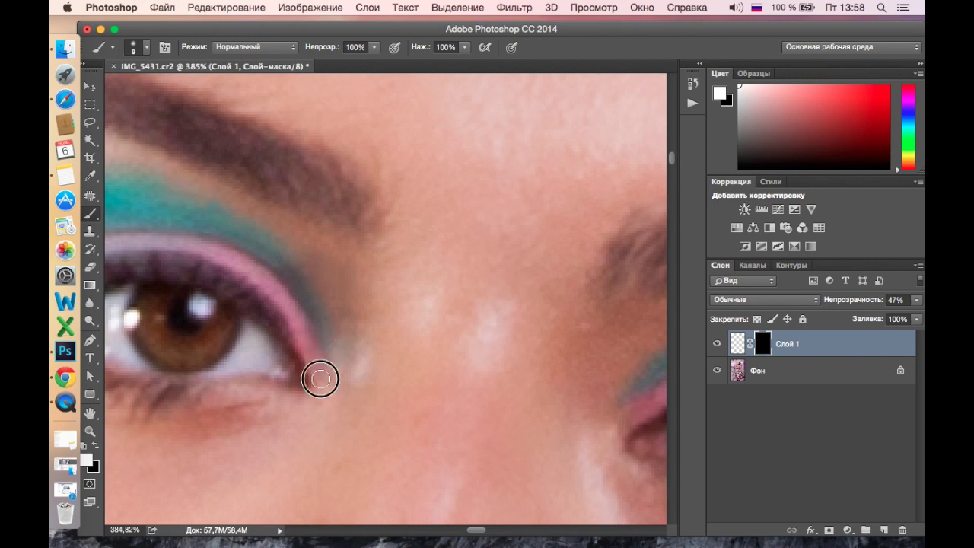
Add Curves layer Кривые 1 and lift a midtone point from input 121 to output 137
left_click(850, 529)
left_click(813, 355, "alt")
left_click(634, 172)
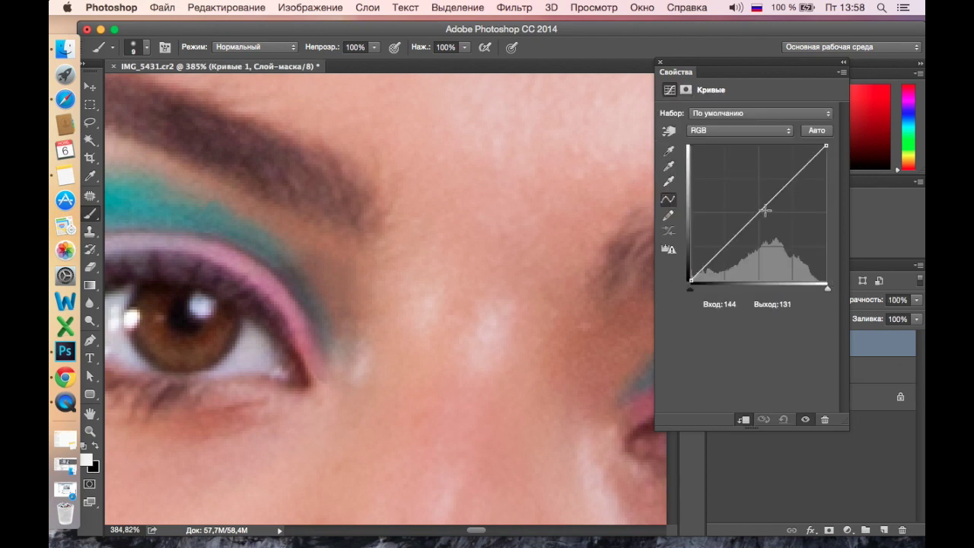
left_click(760, 210)
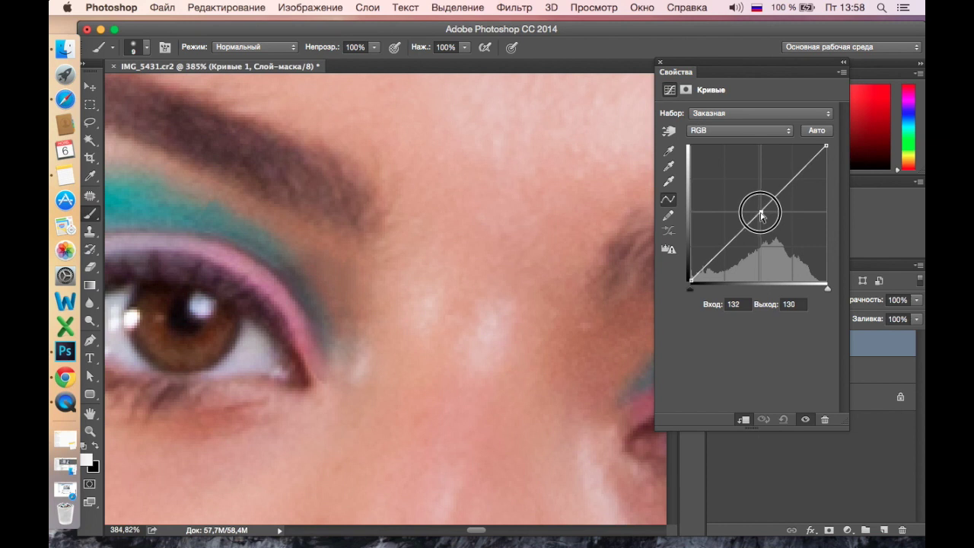
left_click_drag(760, 211, 758, 209)
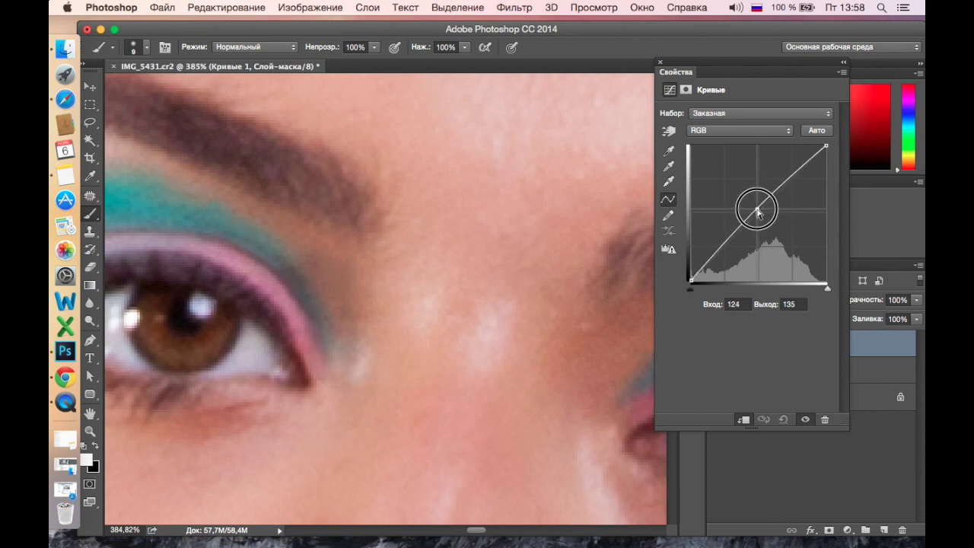
left_click_drag(757, 211, 755, 207)
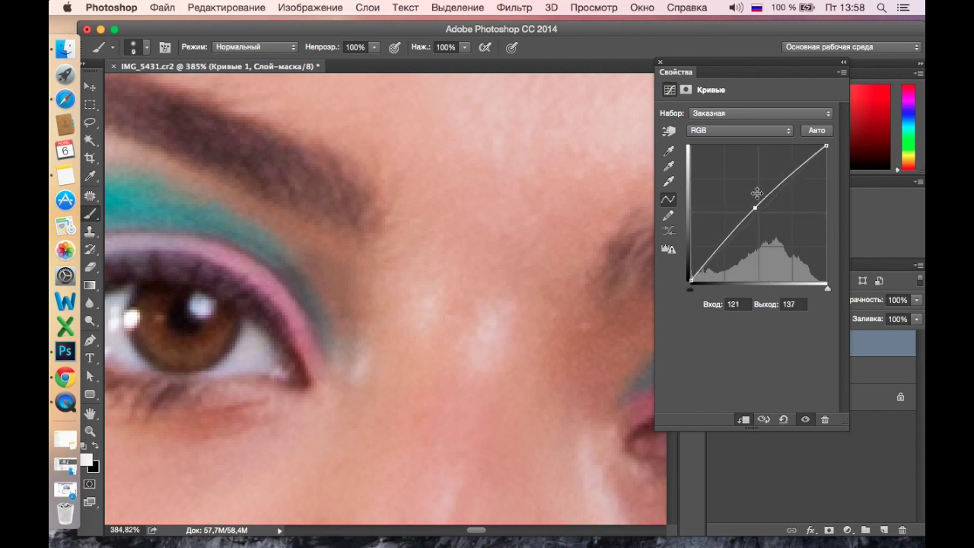
left_click(660, 64)
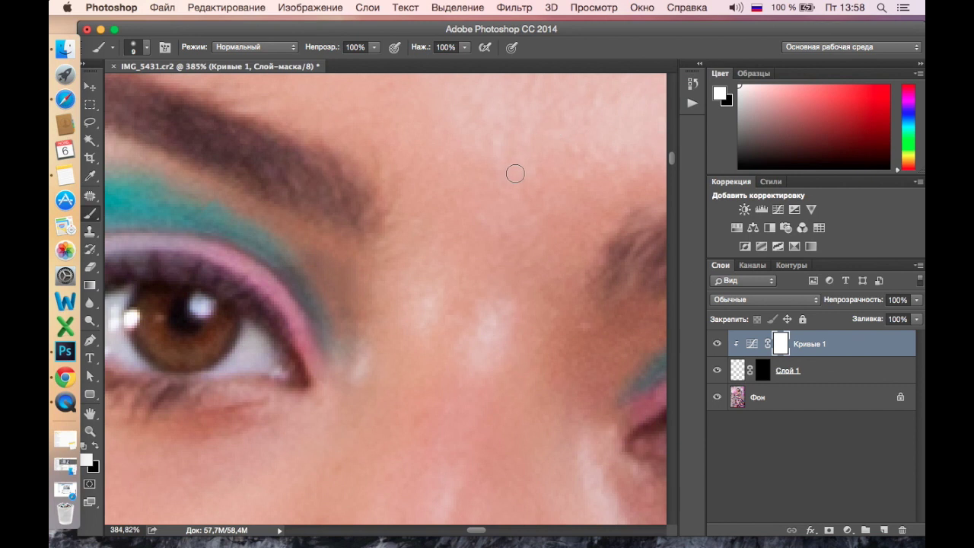
Delete Слой 1 and Кривые 1, leaving only Фон, and zoom to the left eye's eyeshadow
left_click(831, 373, "shift")
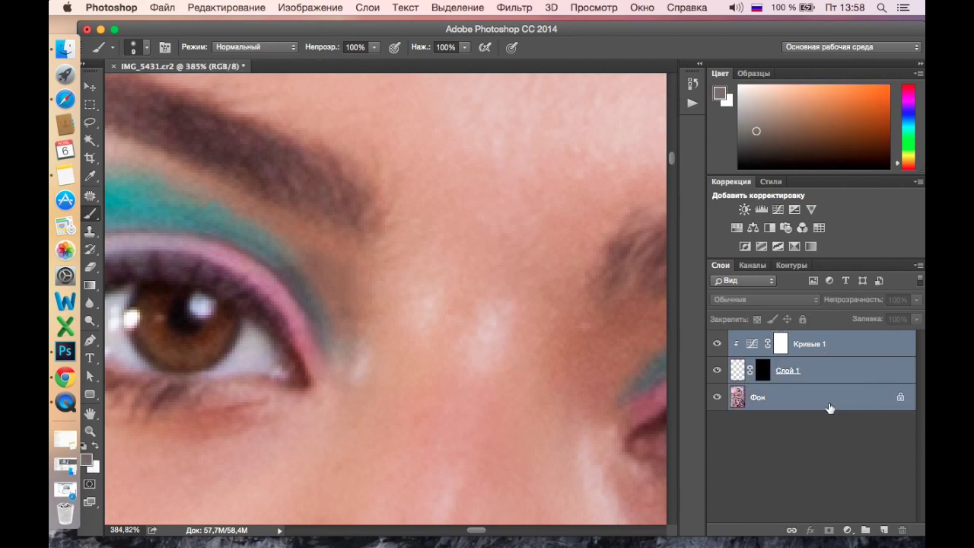
key("Delete")
scroll(228, 241, "up", 5)
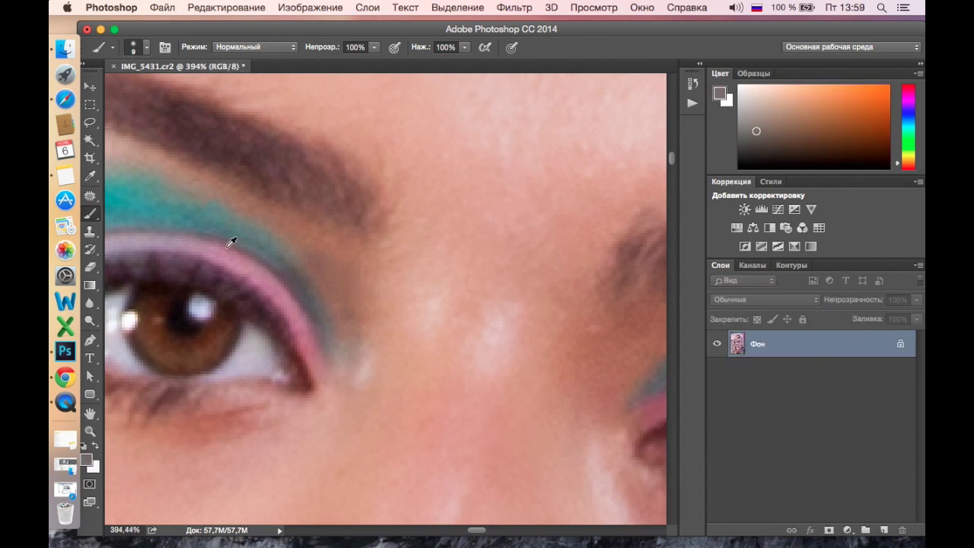
left_click_drag(305, 245, 352, 281)
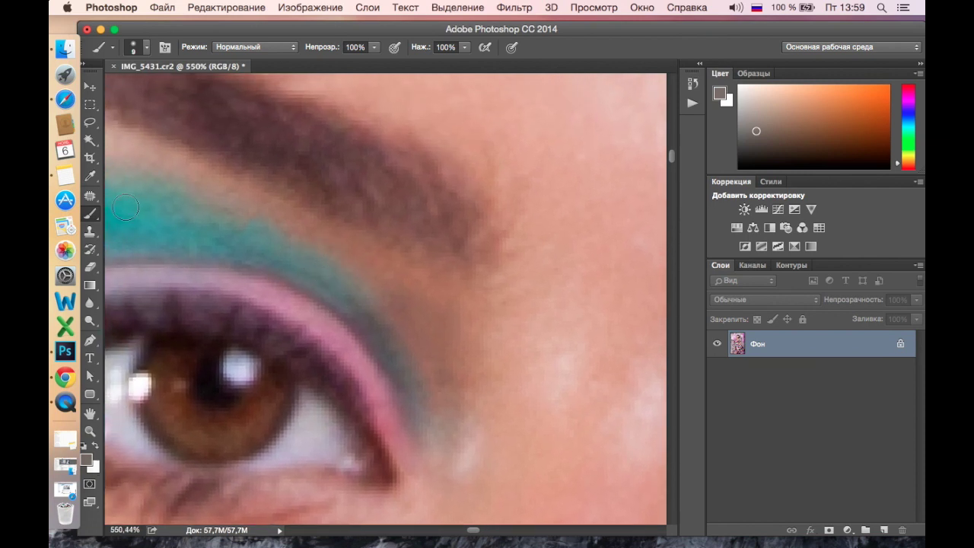
Spot-heal five small flaws along the left eye's teal eyeshadow
right_click(87, 199)
left_click(156, 192)
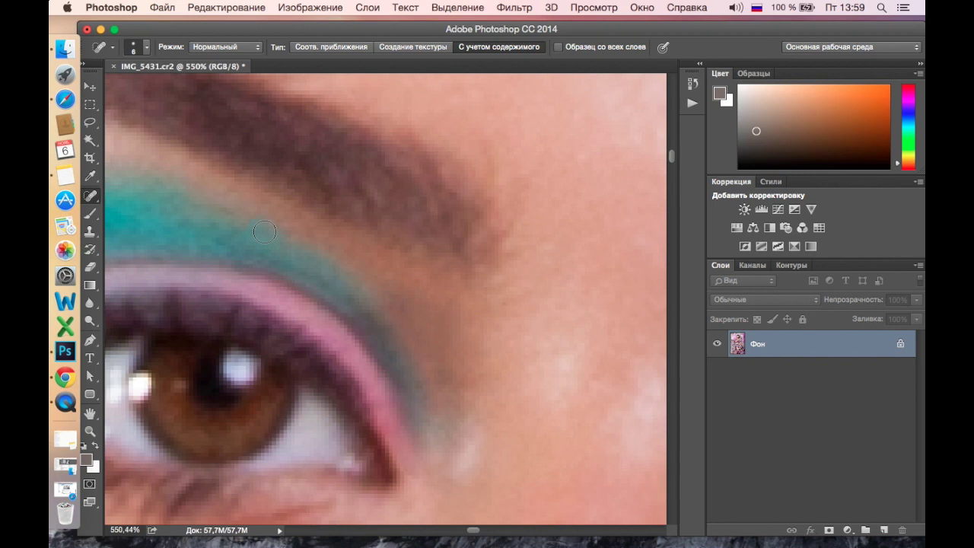
left_click(219, 206)
left_click(252, 220)
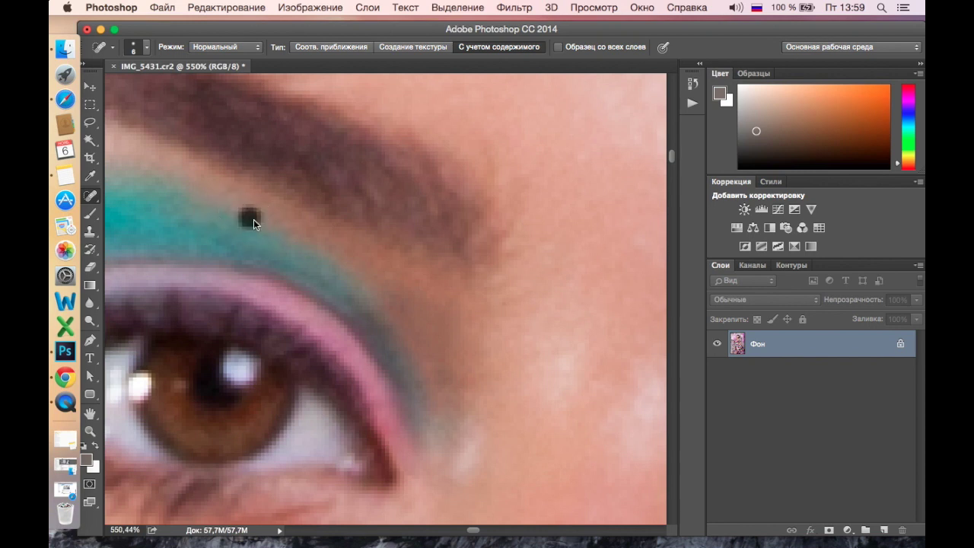
left_click(277, 232)
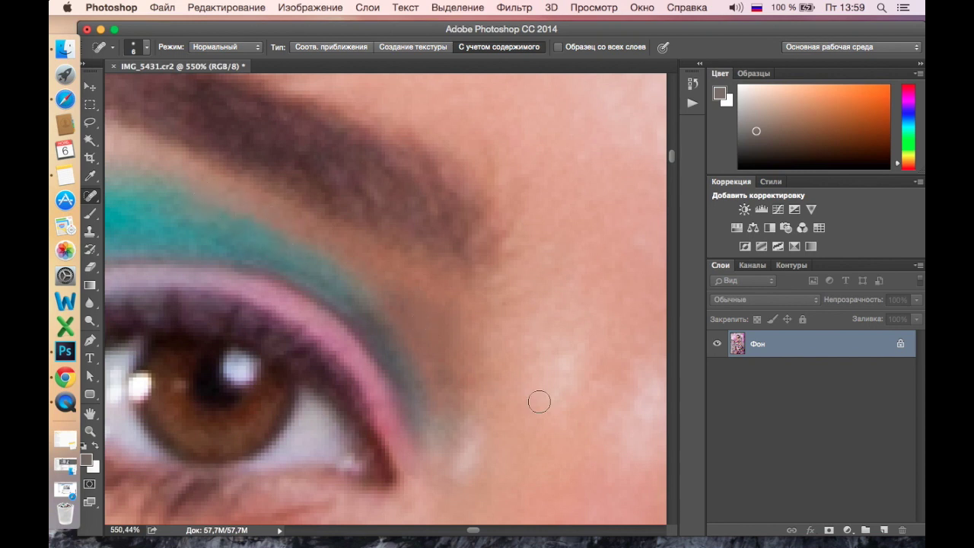
left_click(382, 273)
left_click(406, 310)
Duplicate the Фон background layer
scroll(491, 455, "down", 2)
scroll(491, 455, "down", 2)
scroll(528, 420, "down", 1)
scroll(404, 311, "right", 3)
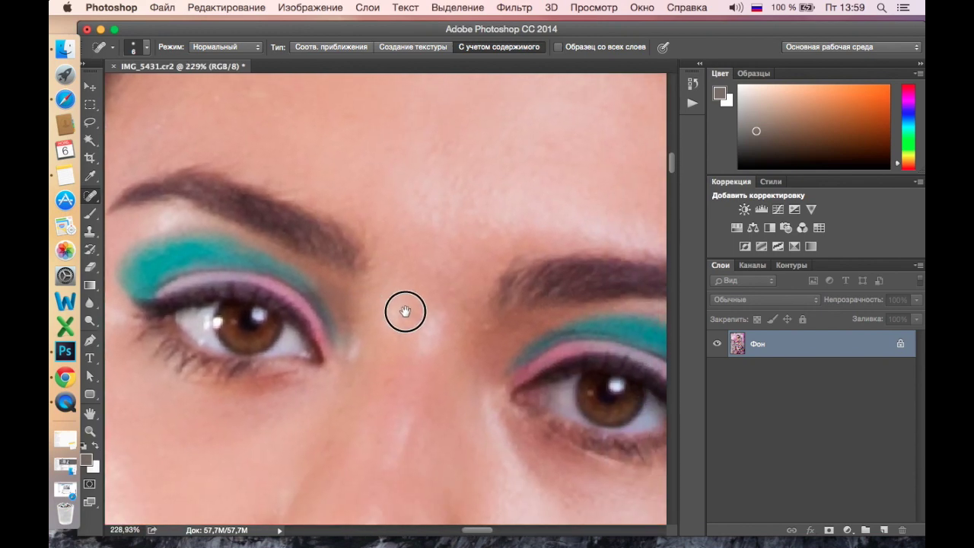
scroll(332, 317, "up", 1)
scroll(333, 317, "up", 1)
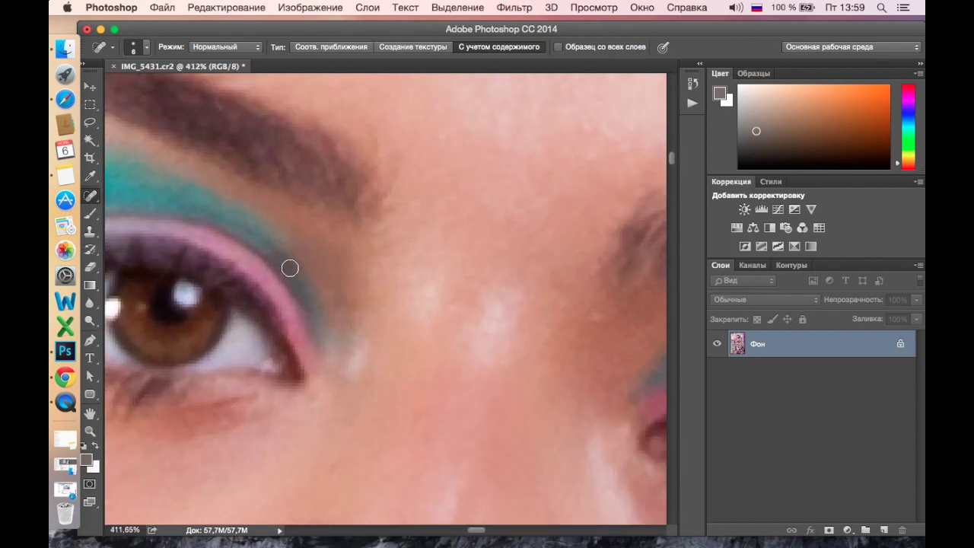
left_click_drag(865, 359, 884, 530)
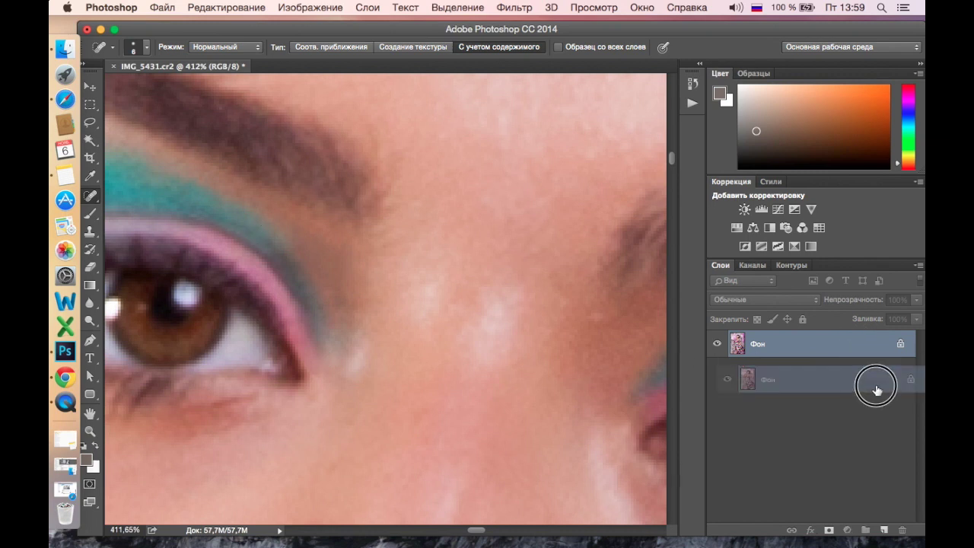
Add a Curves adjustment layer that raises the midtones to brighten the image
left_click(844, 531)
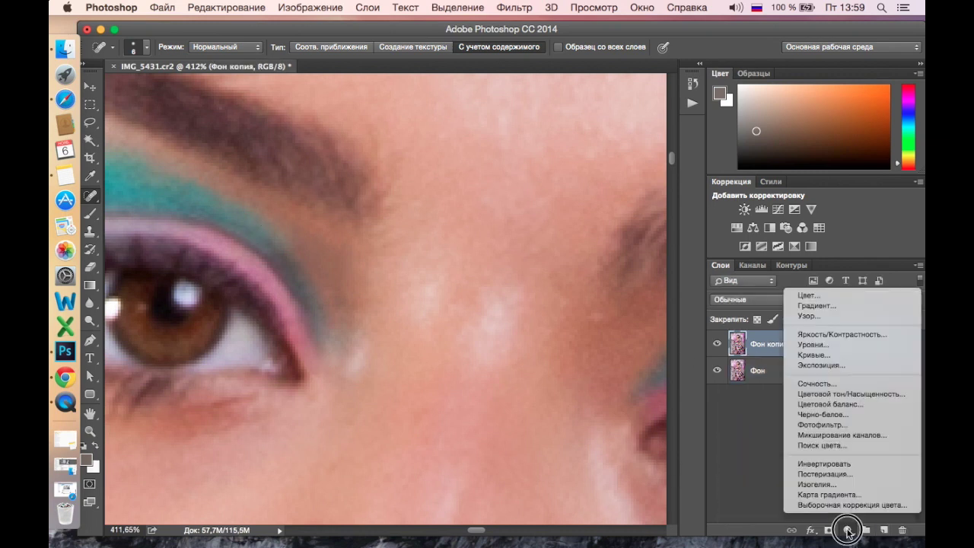
left_click(822, 359, "alt")
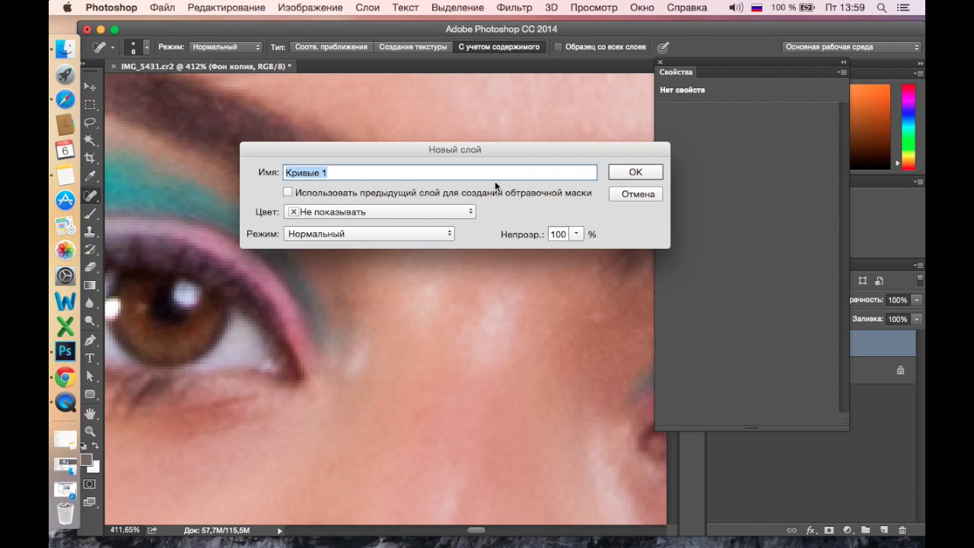
left_click(629, 172)
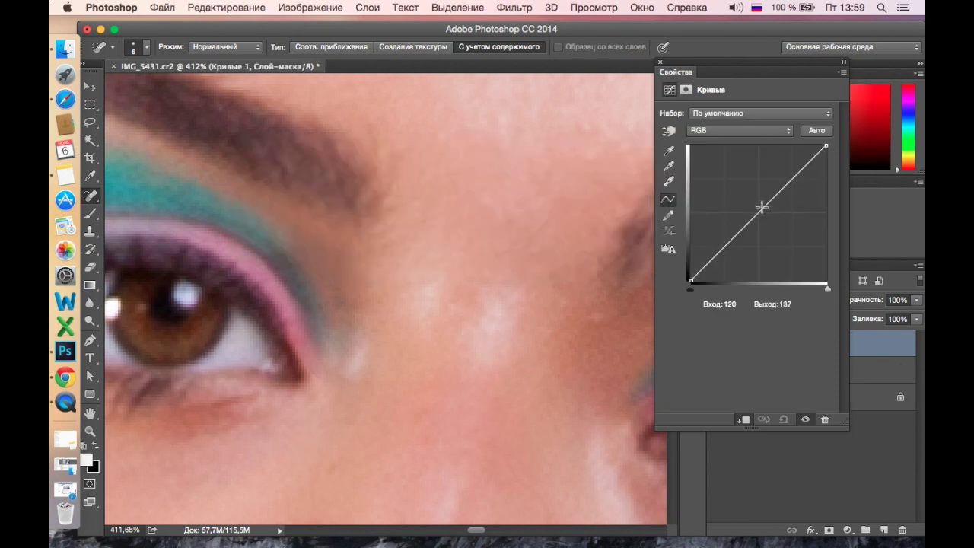
left_click_drag(761, 210, 755, 207)
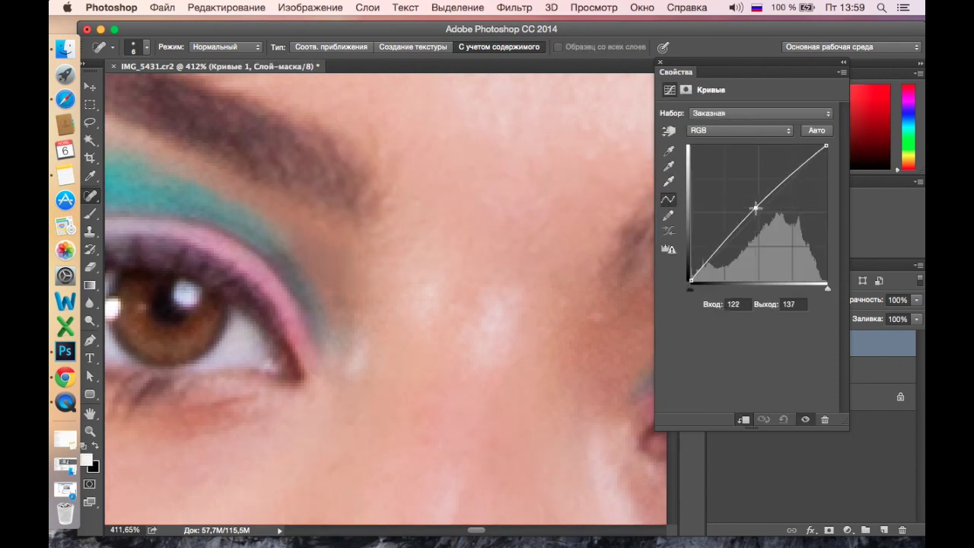
left_click(660, 62)
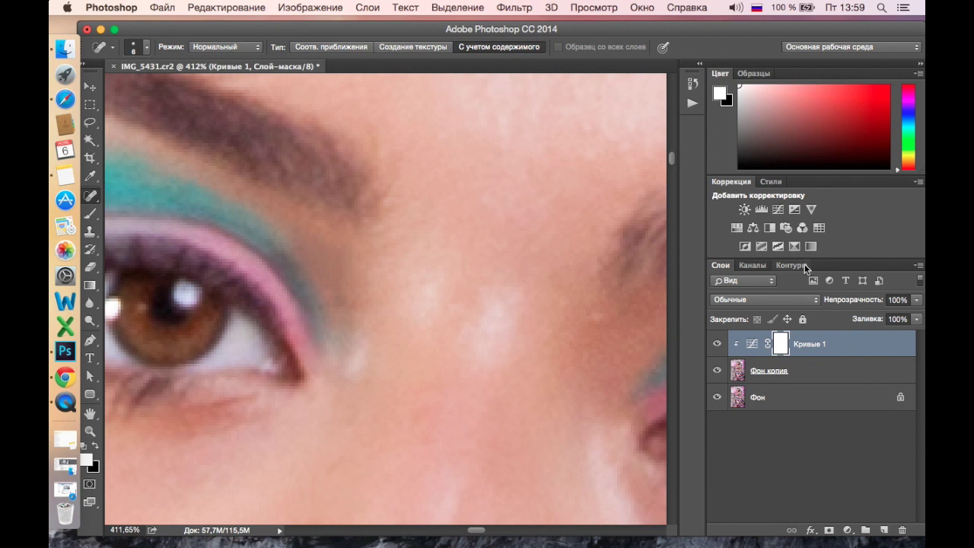
Merge the Curves layer with the background copy into Кривые 1 and hide it behind a black mask
left_click(816, 372, "shift")
key("ctrl+e")
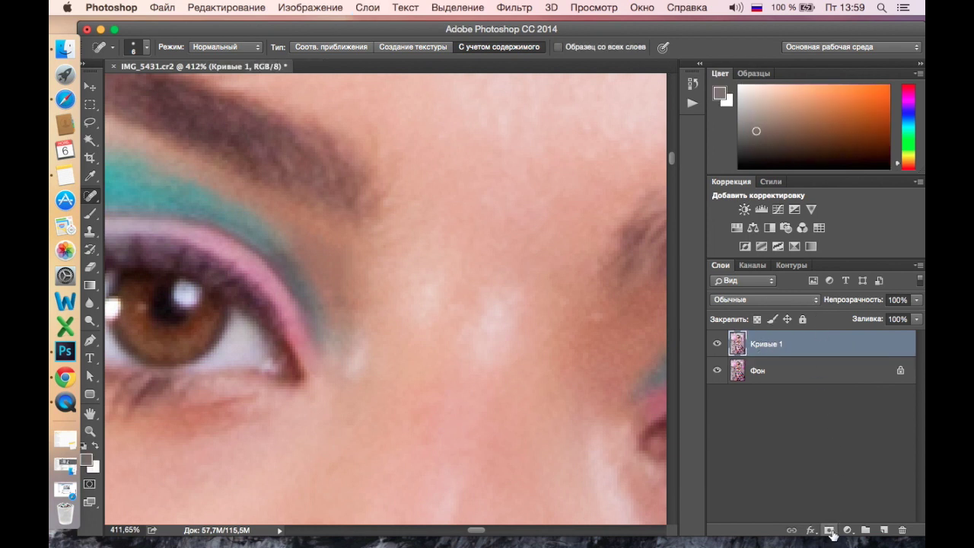
left_click(828, 530, "alt")
left_click(90, 213)
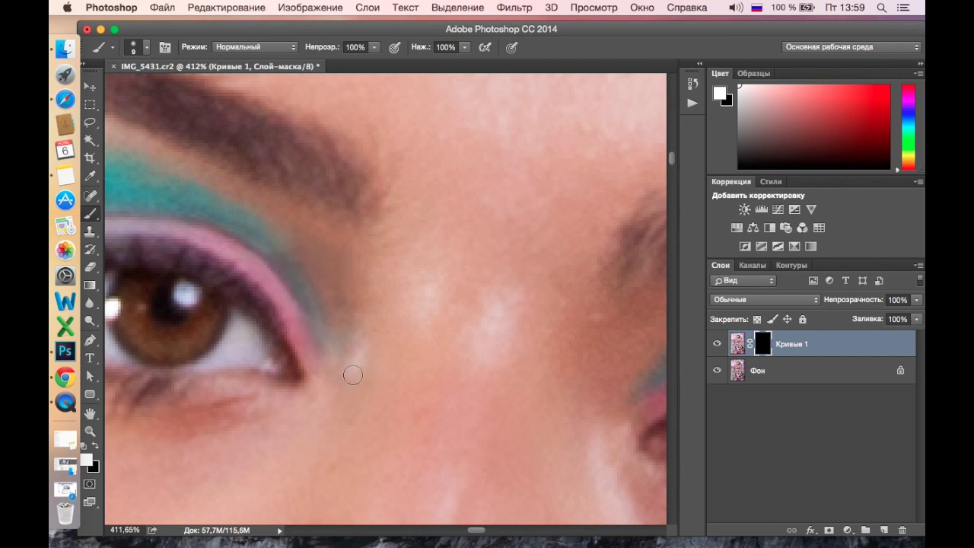
scroll(352, 375, "down", 3)
scroll(419, 348, "up", 1)
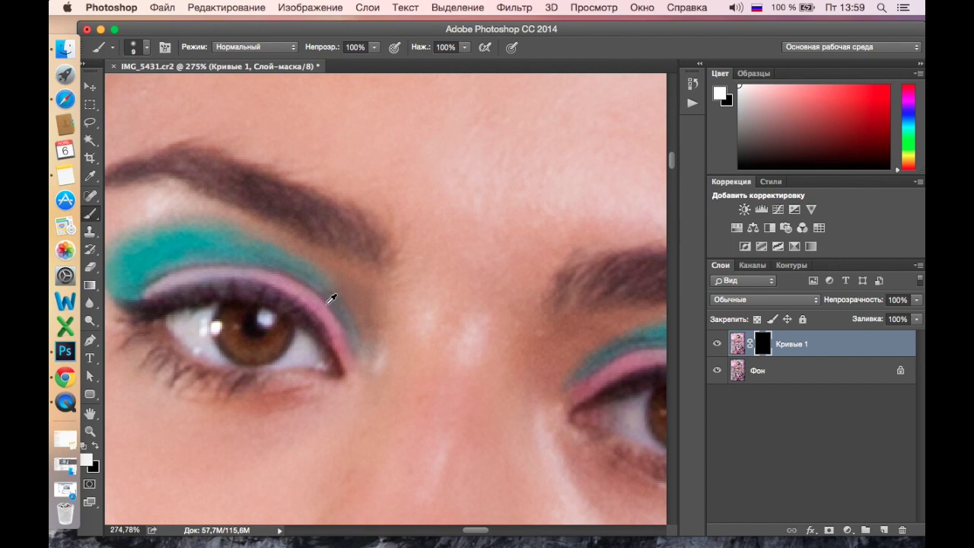
scroll(327, 299, "up", 2)
scroll(441, 412, "down", 2)
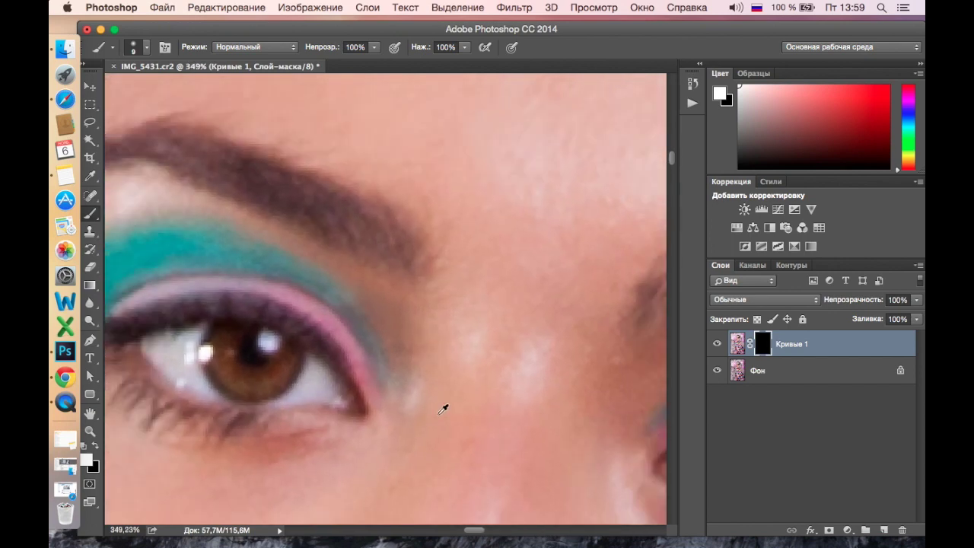
scroll(441, 412, "down", 1)
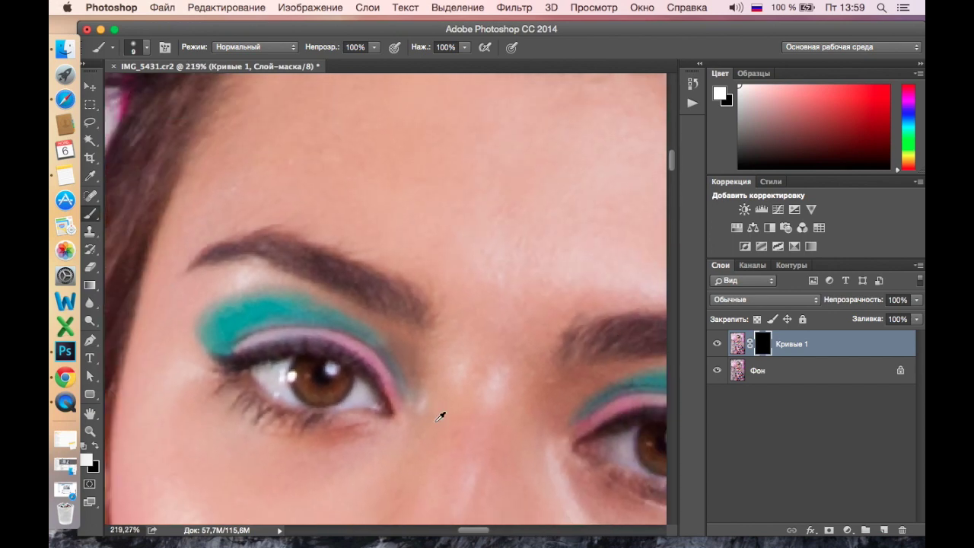
scroll(440, 416, "up", 1)
scroll(460, 449, "down", 1)
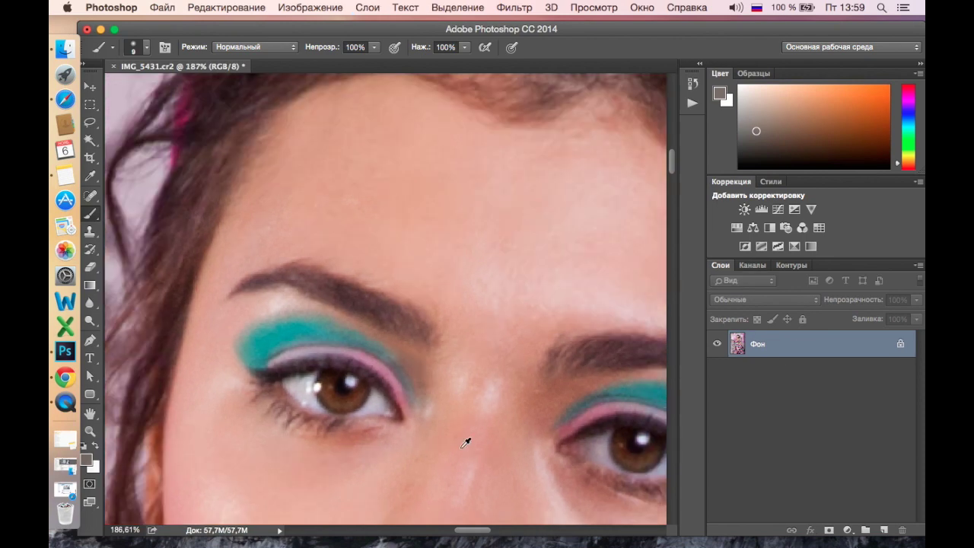
scroll(461, 448, "down", 1)
Pan across the face to bring the nose and lips into view
left_click_drag(472, 429, 424, 362)
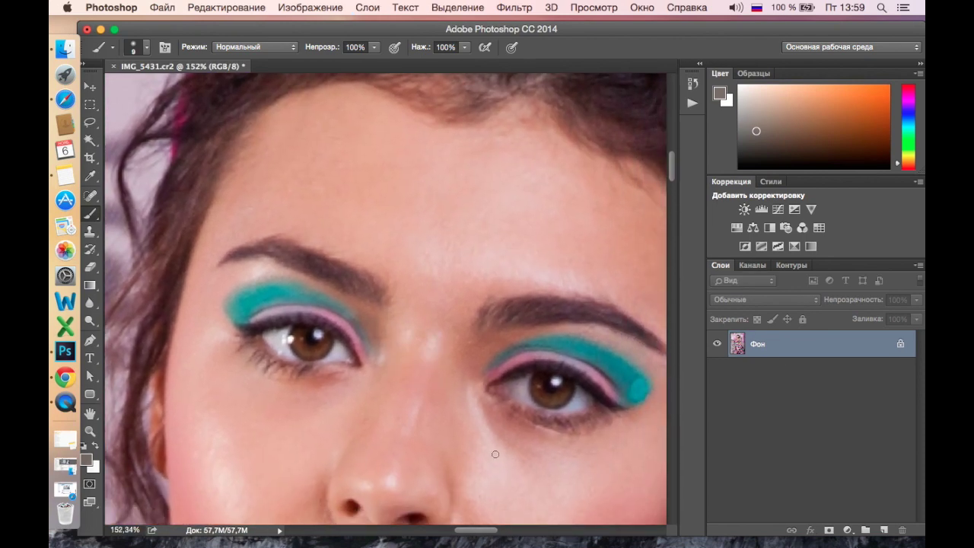
scroll(496, 454, "down", 1)
scroll(496, 454, "down", 1)
left_click_drag(552, 421, 511, 339)
scroll(503, 371, "down", 2)
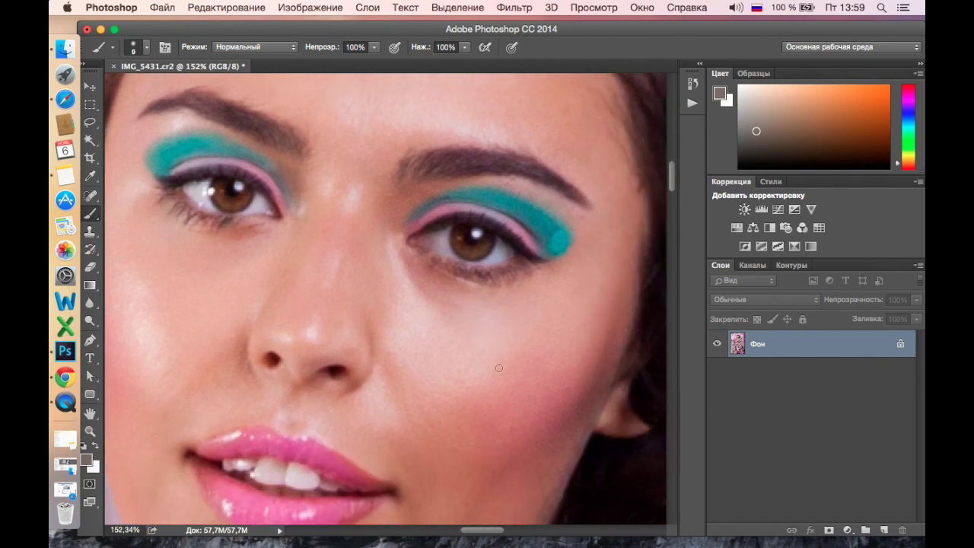
scroll(503, 370, "down", 2)
scroll(503, 370, "down", 3)
scroll(503, 370, "down", 2)
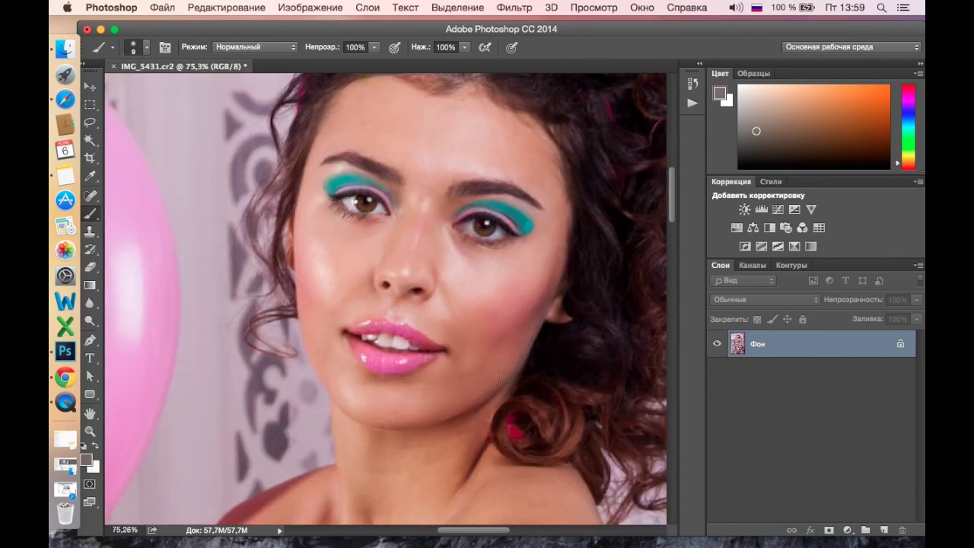
Zoom back in on the right eye and open the healing tools list in the toolbar
scroll(527, 259, "up", 2)
scroll(523, 262, "up", 2)
scroll(523, 262, "up", 2)
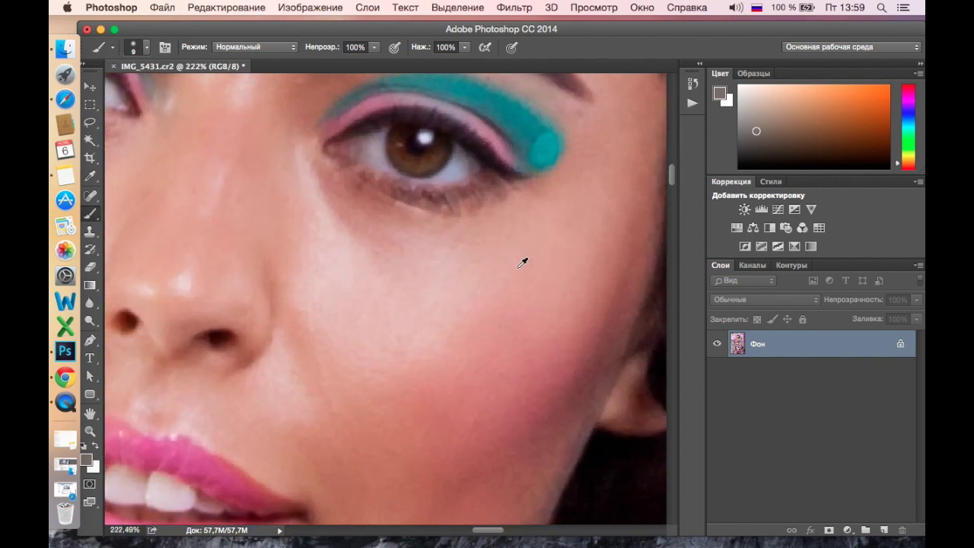
scroll(524, 259, "up", 1)
scroll(545, 244, "up", 3)
scroll(511, 385, "up", 1)
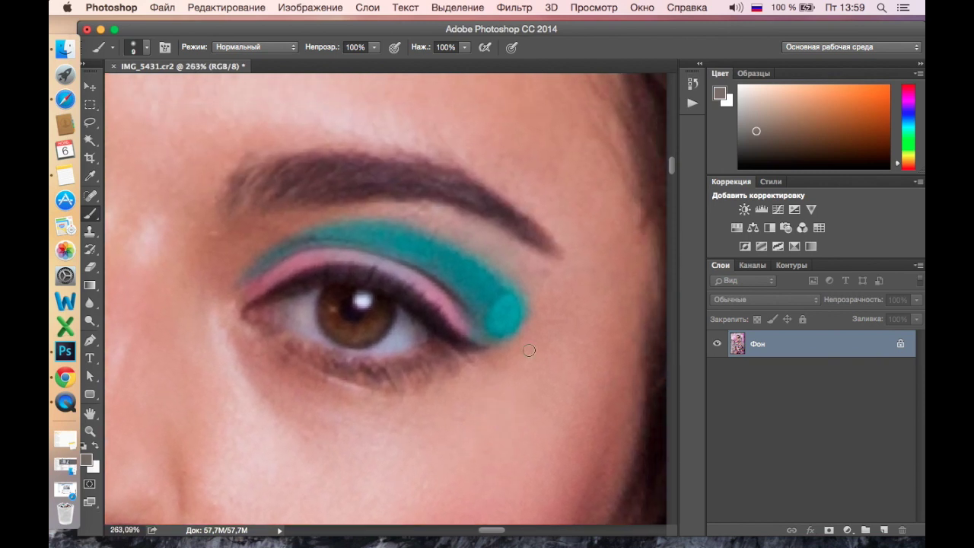
scroll(514, 378, "up", 1)
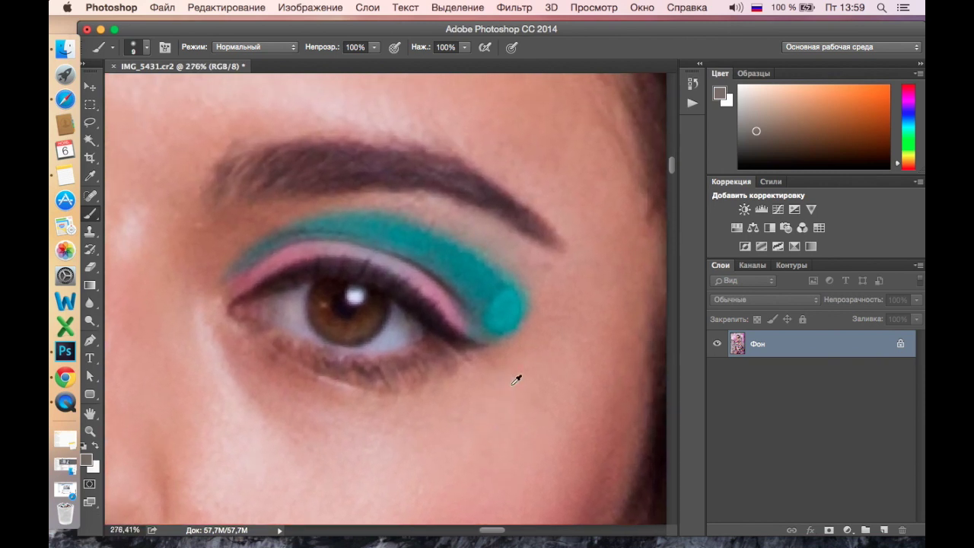
scroll(514, 378, "up", 2)
scroll(514, 378, "up", 2)
scroll(518, 365, "up", 1)
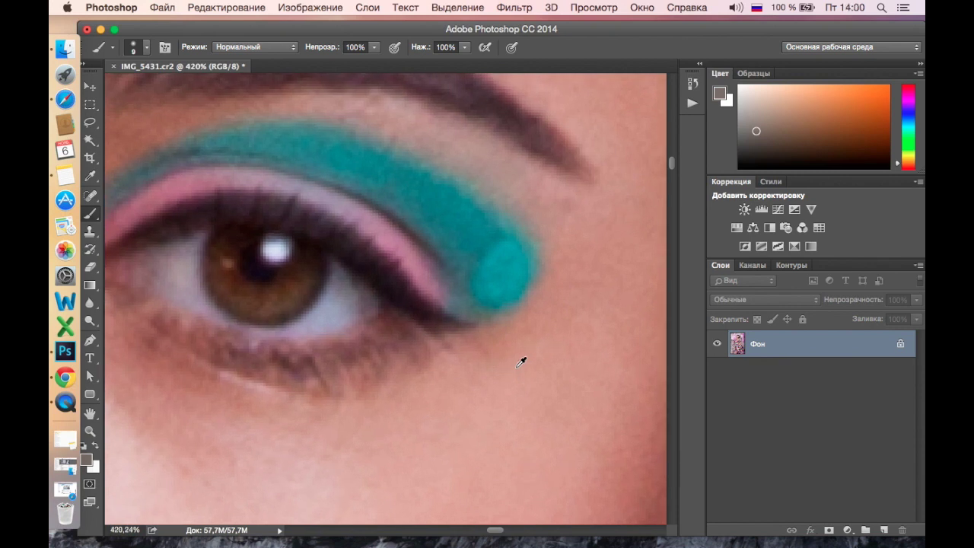
left_click(90, 196)
right_click(90, 195)
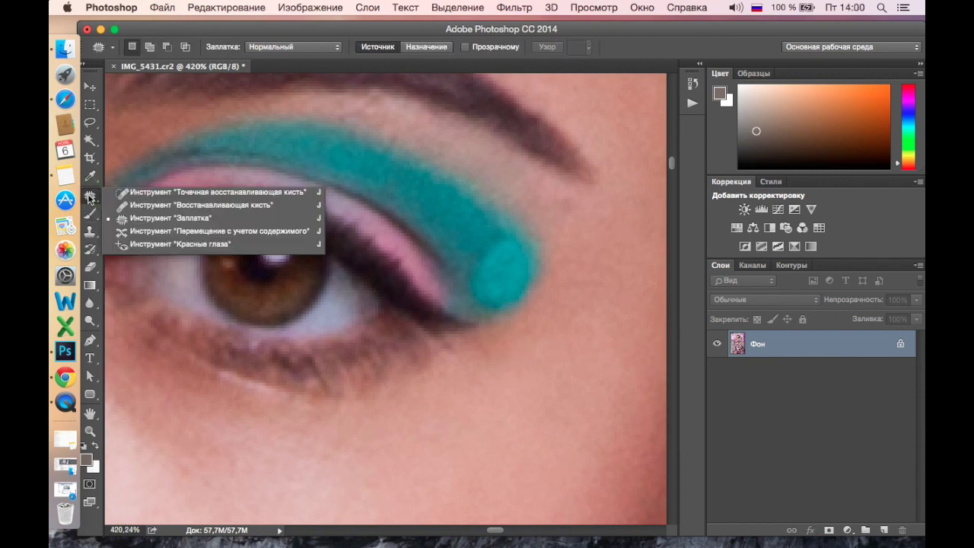
With the Spot Healing Brush, heal rough spots across the right eye's teal eyeshadow
left_click(167, 191)
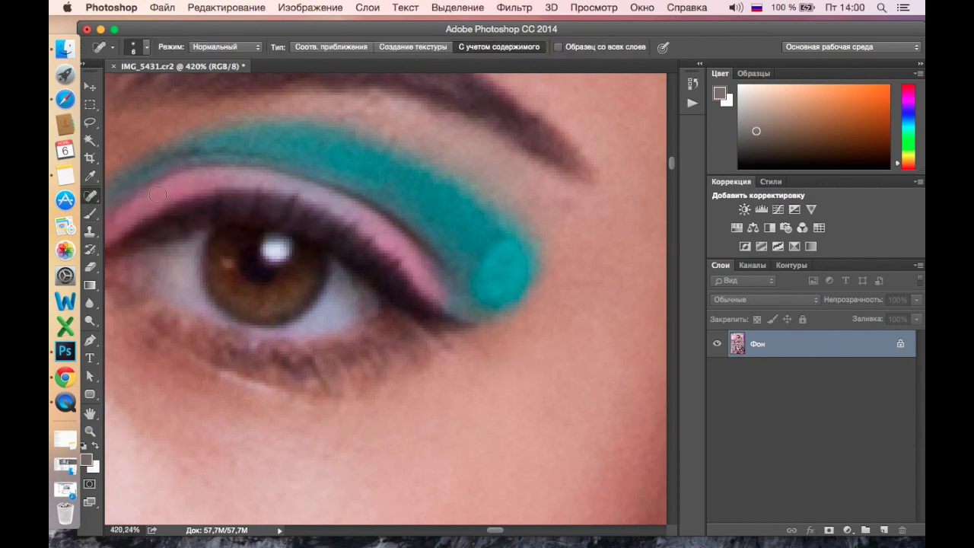
left_click(466, 239)
left_click(509, 248)
left_click(495, 272)
left_click(511, 254)
left_click(497, 284)
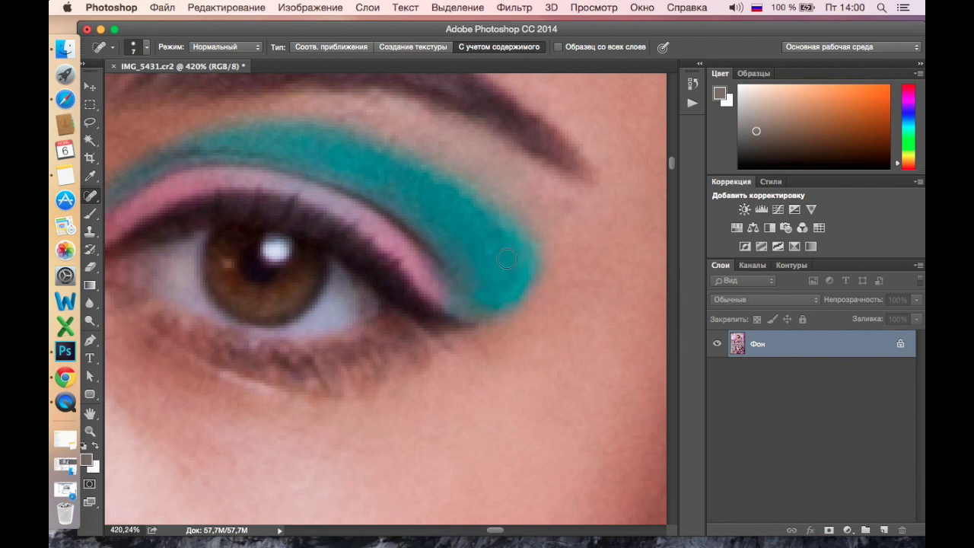
left_click(487, 289)
left_click(515, 272)
left_click(514, 271)
Heal the remaining blemishes along the eyeshadow's right and outer edge, then zoom out
left_click(513, 276)
left_click(522, 252)
left_click(509, 230)
left_click(501, 277)
left_click(470, 218)
left_click(505, 230)
left_click(522, 252)
left_click(509, 285)
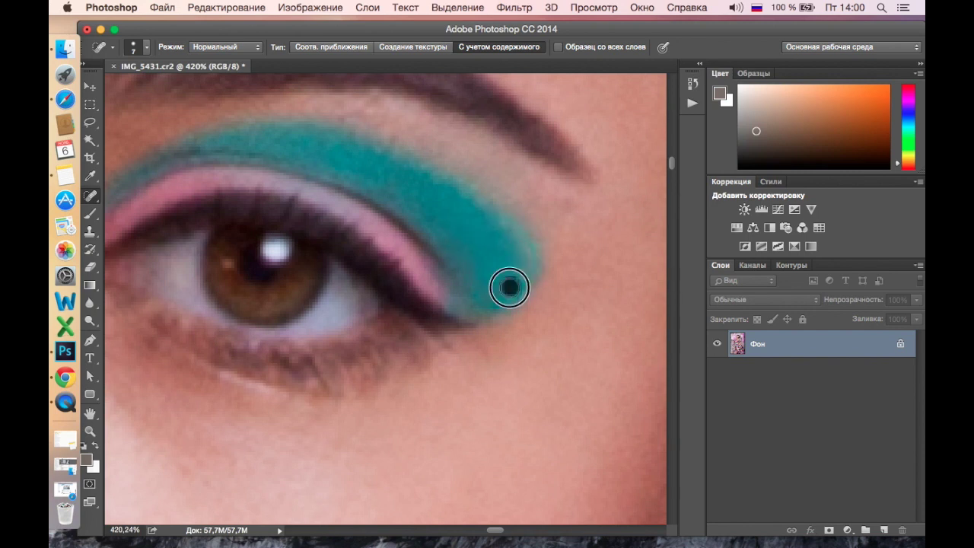
scroll(461, 220, "down", 3)
scroll(460, 220, "down", 2)
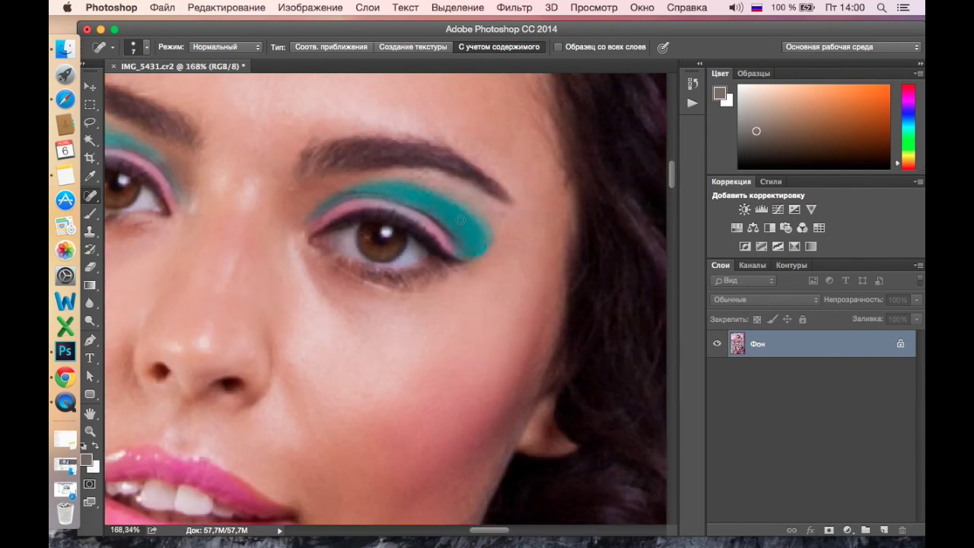
Zoom and pan over the shoulders, polka-dot top and skirt to inspect the photo
scroll(537, 222, "up", 3)
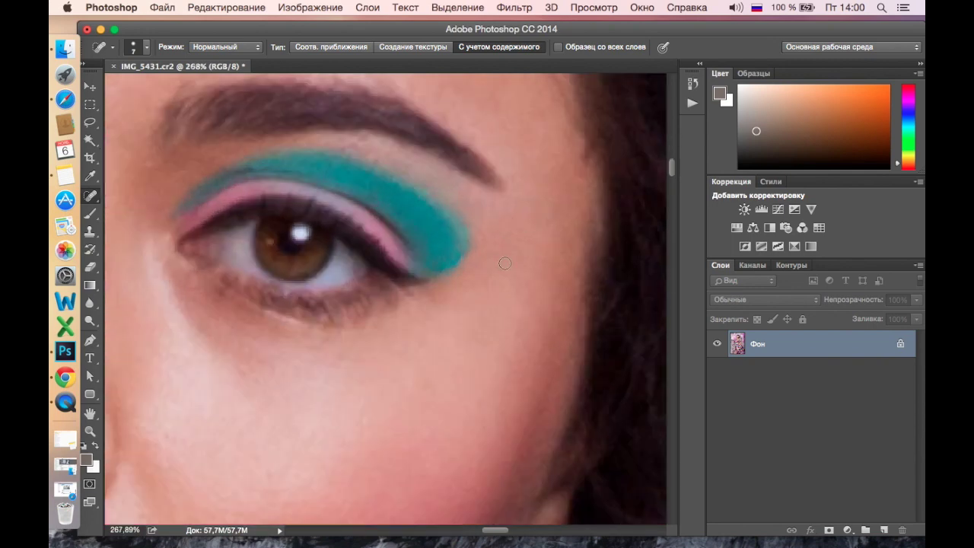
scroll(494, 251, "down", 2)
scroll(472, 228, "down", 1)
scroll(433, 175, "up", 5)
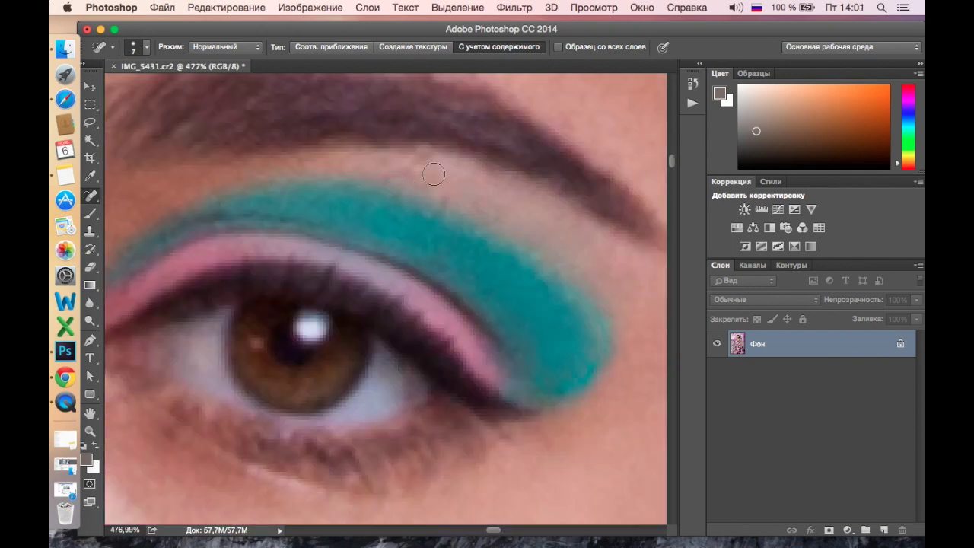
scroll(623, 296, "down", 10)
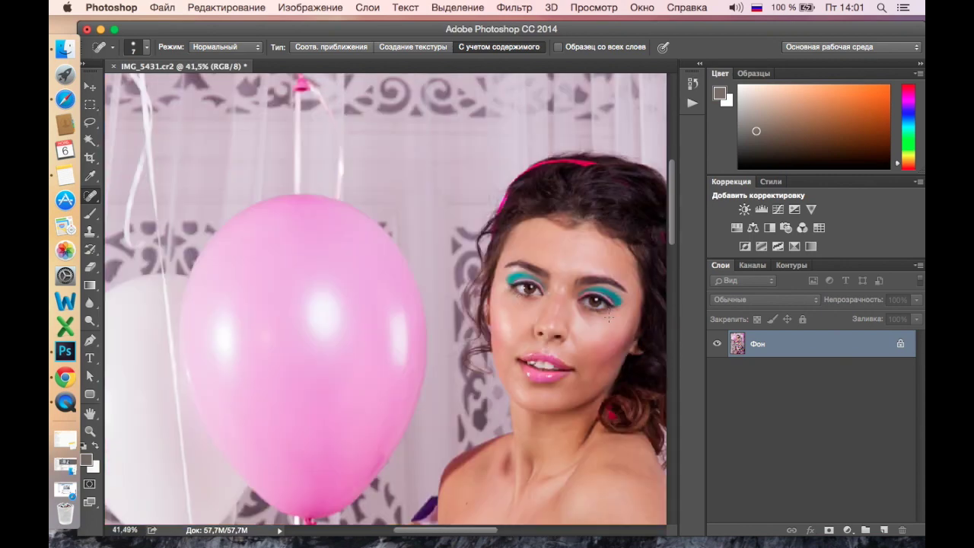
left_click_drag(595, 278, 403, 163)
left_click_drag(426, 472, 437, 291)
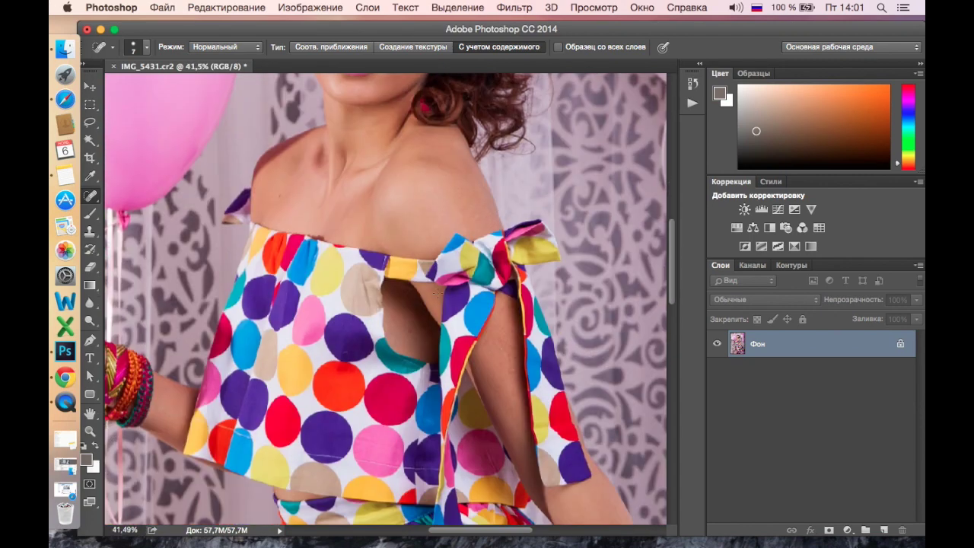
scroll(285, 216, "up", 5)
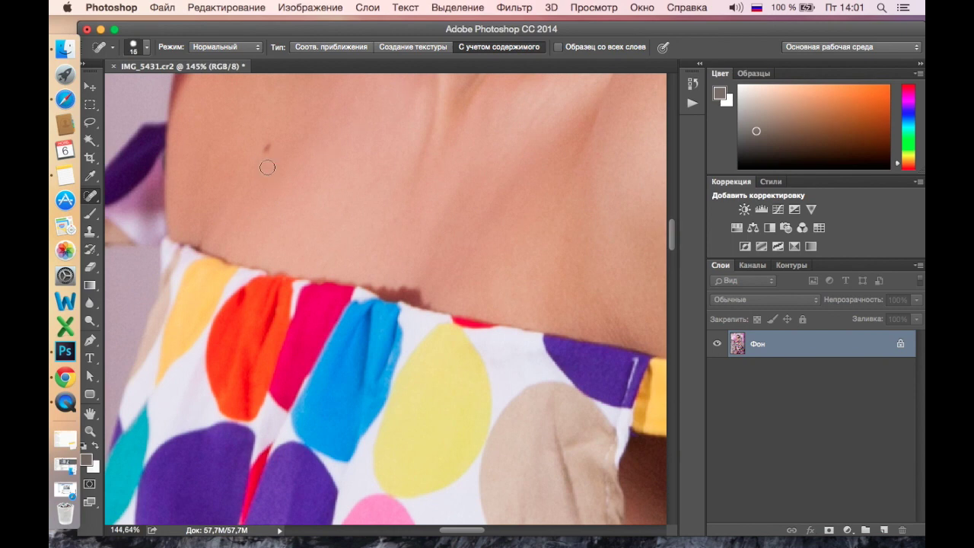
scroll(322, 180, "down", 4)
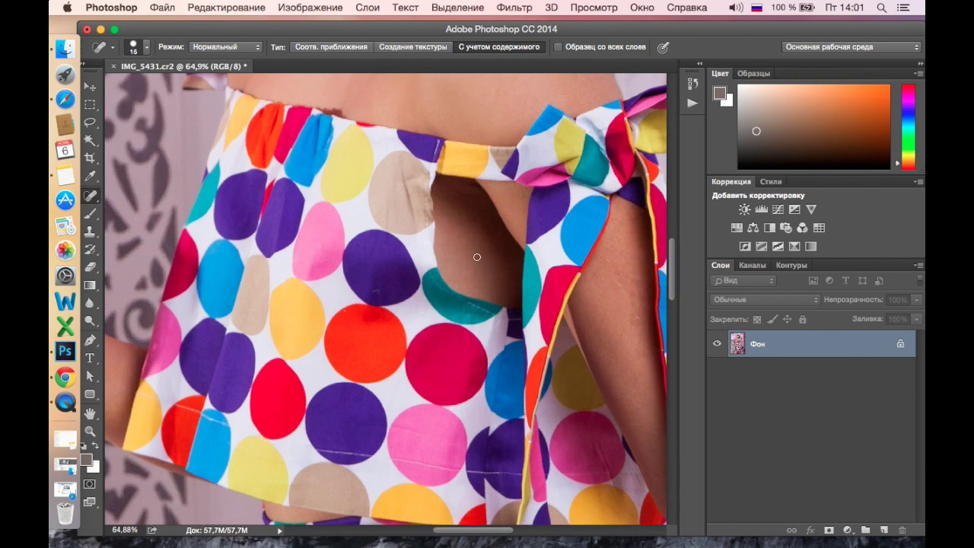
scroll(586, 296, "up", 1)
scroll(609, 303, "up", 2)
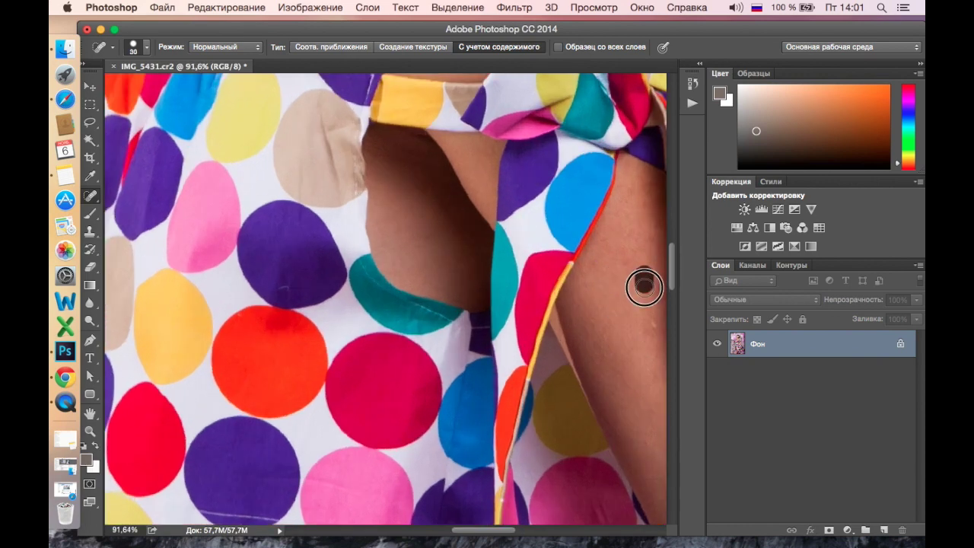
scroll(643, 325, "down", 5)
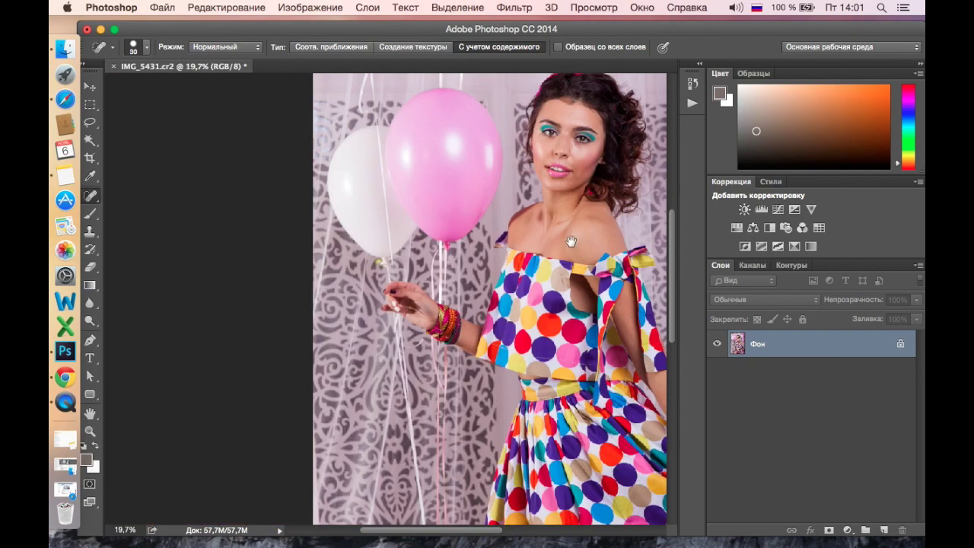
left_click_drag(570, 242, 322, 206)
scroll(464, 345, "down", 3)
scroll(464, 345, "down", 3)
scroll(464, 345, "down", 1)
scroll(426, 319, "up", 2)
scroll(365, 274, "up", 5)
scroll(299, 233, "up", 1)
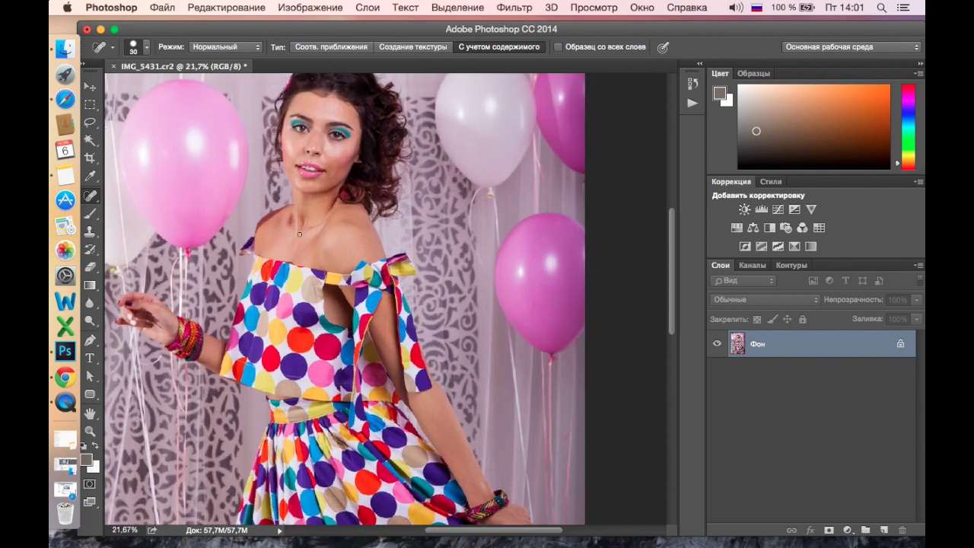
scroll(299, 234, "up", 2)
scroll(362, 174, "up", 2)
scroll(347, 273, "up", 1)
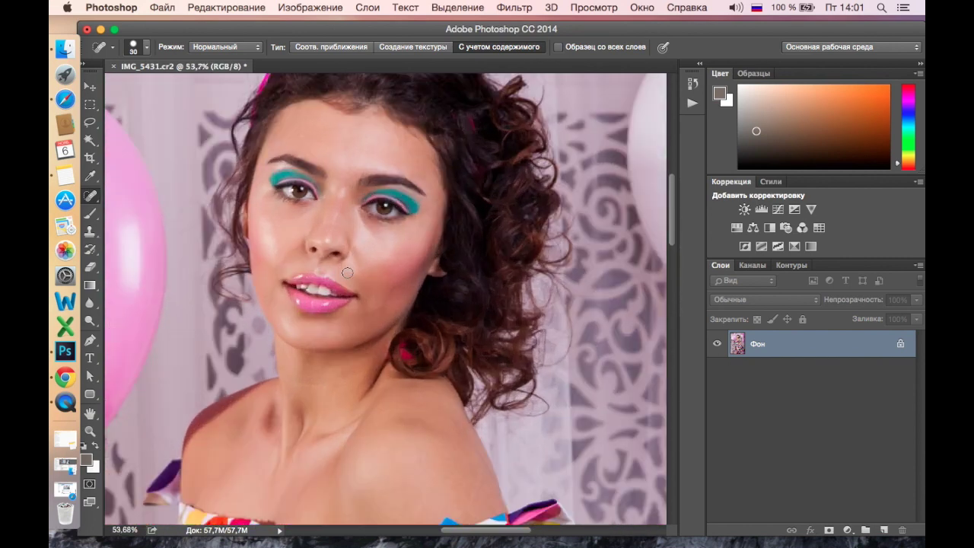
scroll(347, 272, "up", 1)
scroll(354, 283, "down", 1)
scroll(406, 298, "up", 1)
Duplicate the Фон layer twice, creating Фон копия and Фон копия 2
left_click_drag(863, 344, 884, 530)
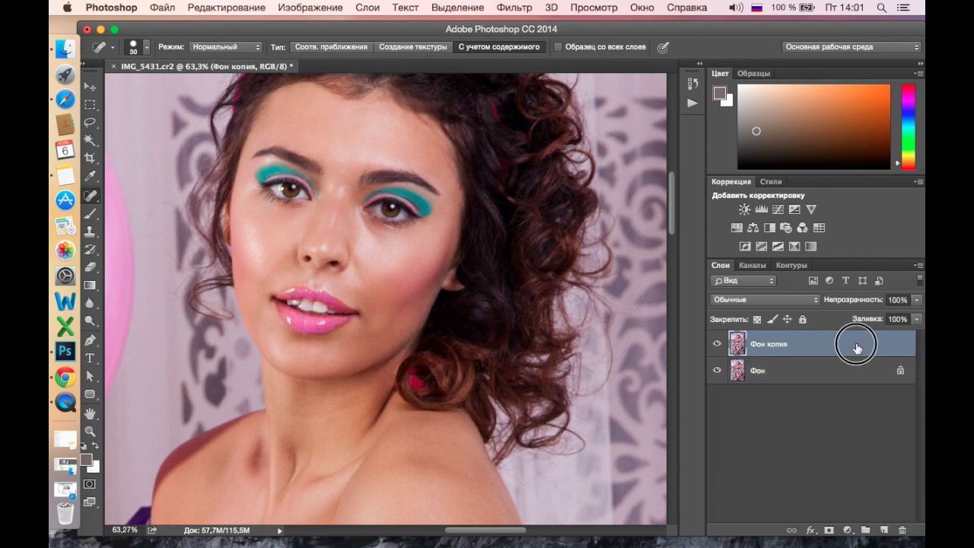
left_click_drag(857, 348, 883, 530)
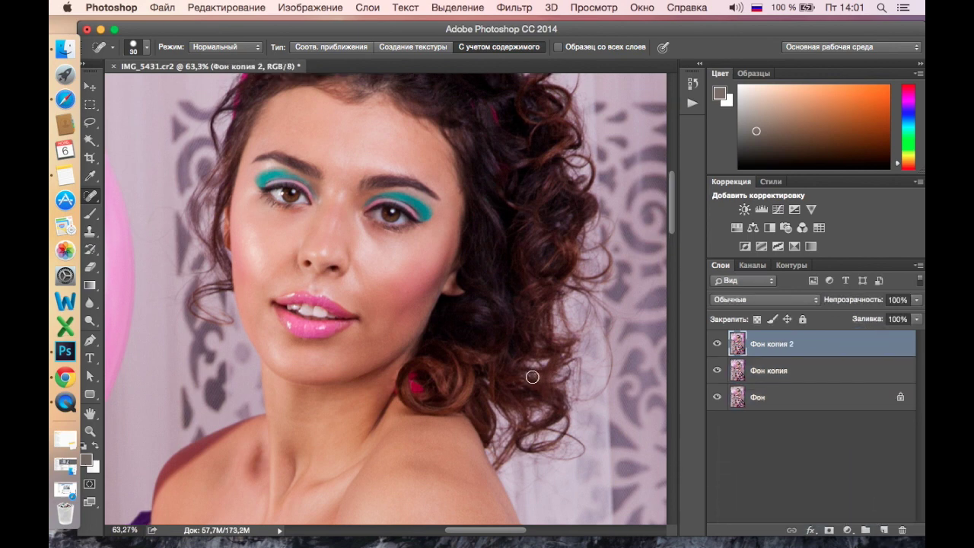
scroll(532, 376, "up", 3)
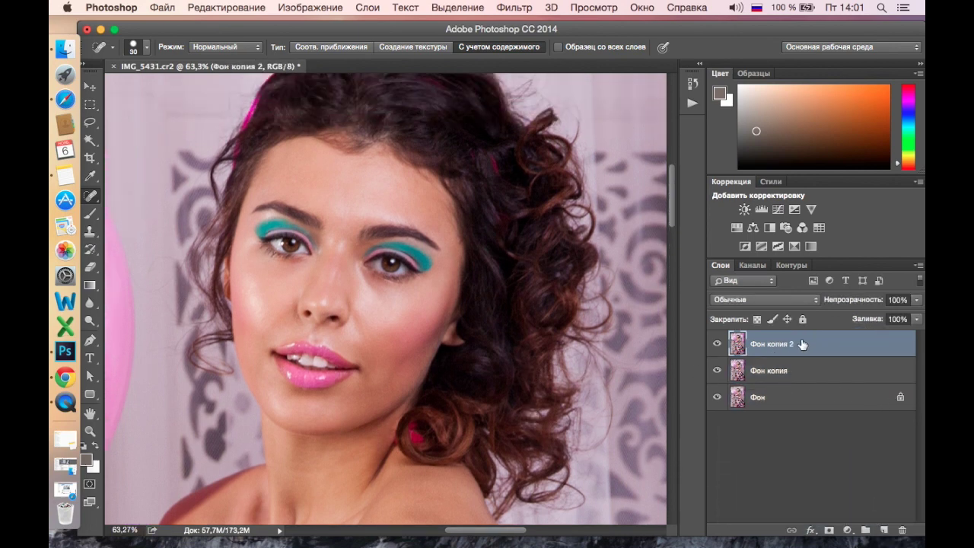
Give Фон копия 2 a 2.0 px High Pass in Overlay mode, hide it, and select Фон копия
left_click(513, 9)
mouse_move(533, 288)
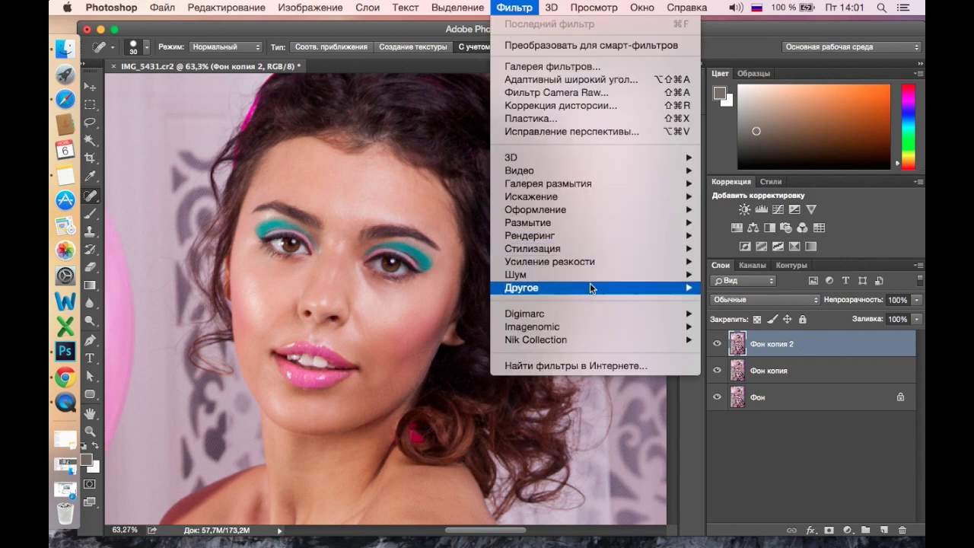
left_click(761, 339)
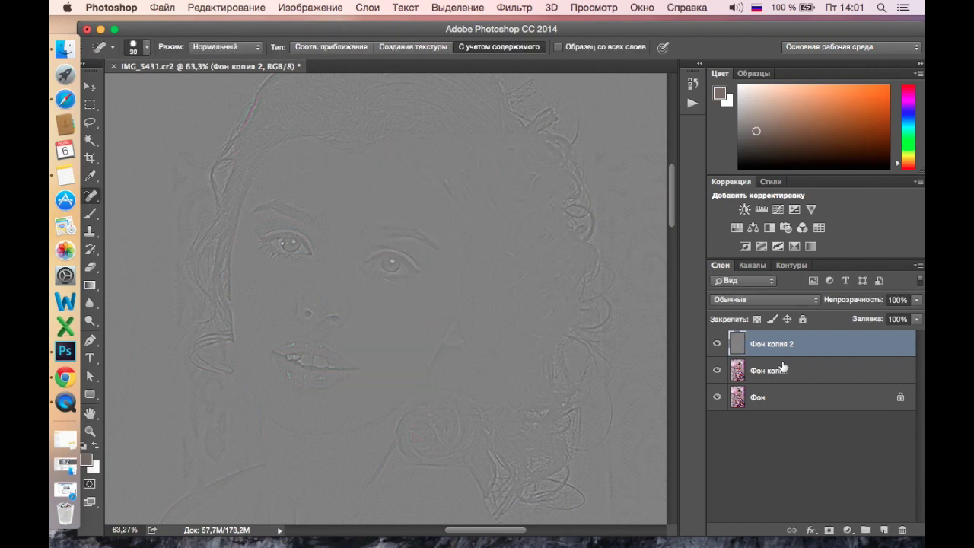
left_click(755, 299)
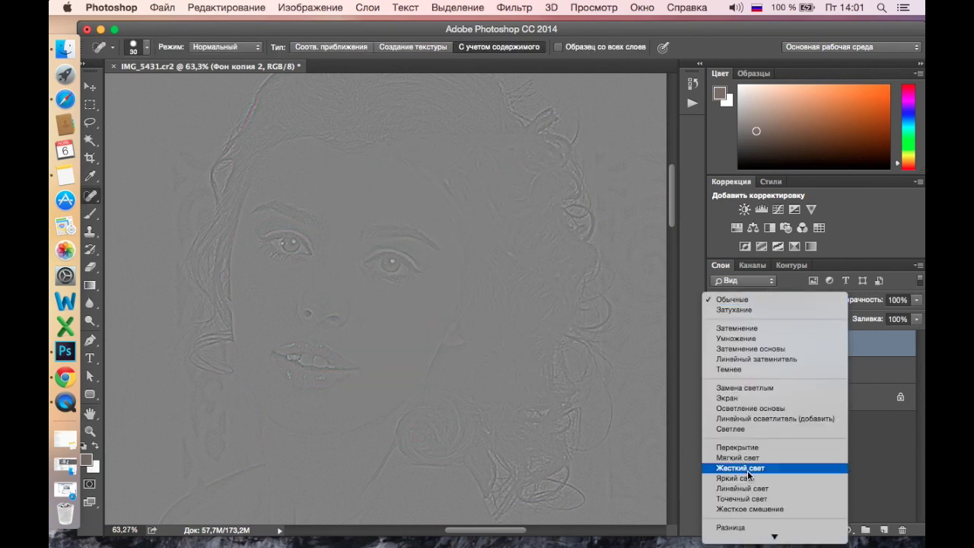
left_click(745, 446)
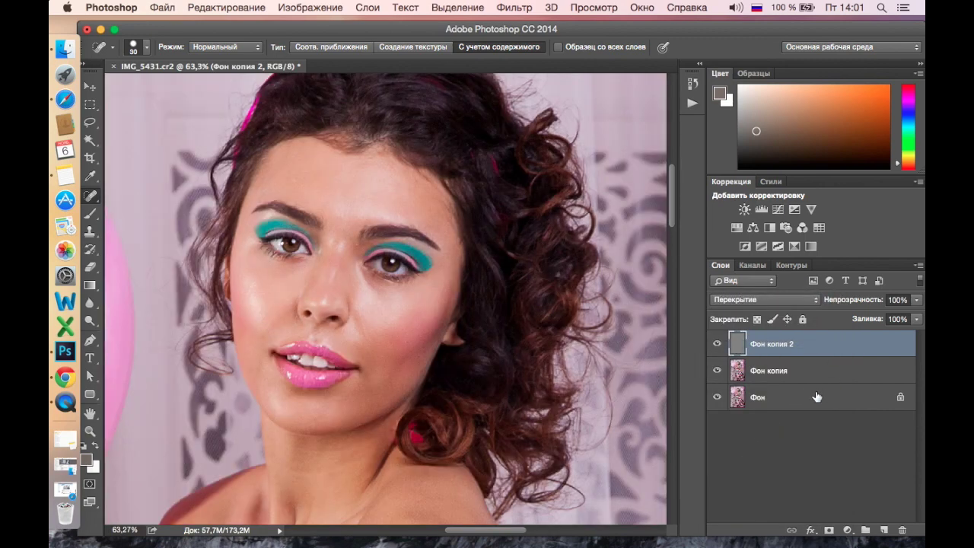
left_click(716, 344)
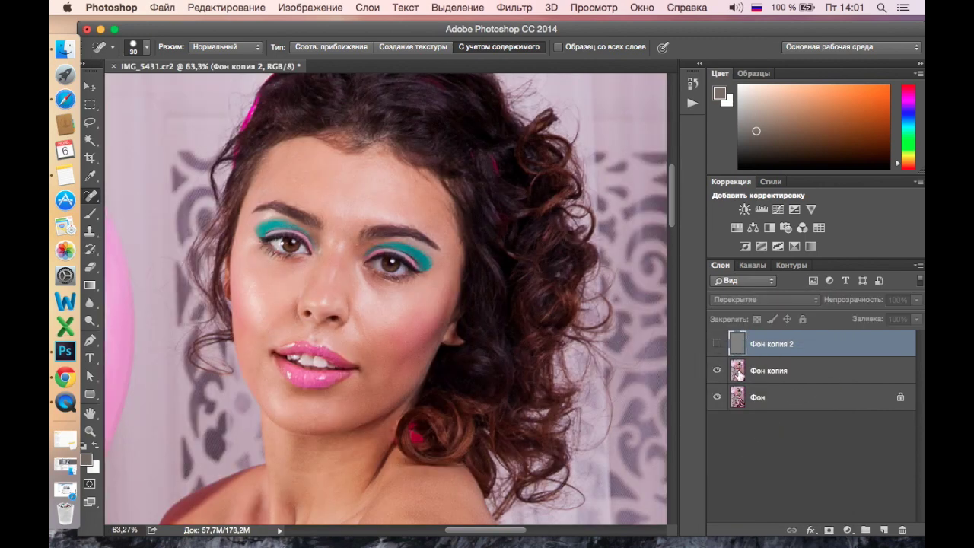
left_click(822, 378)
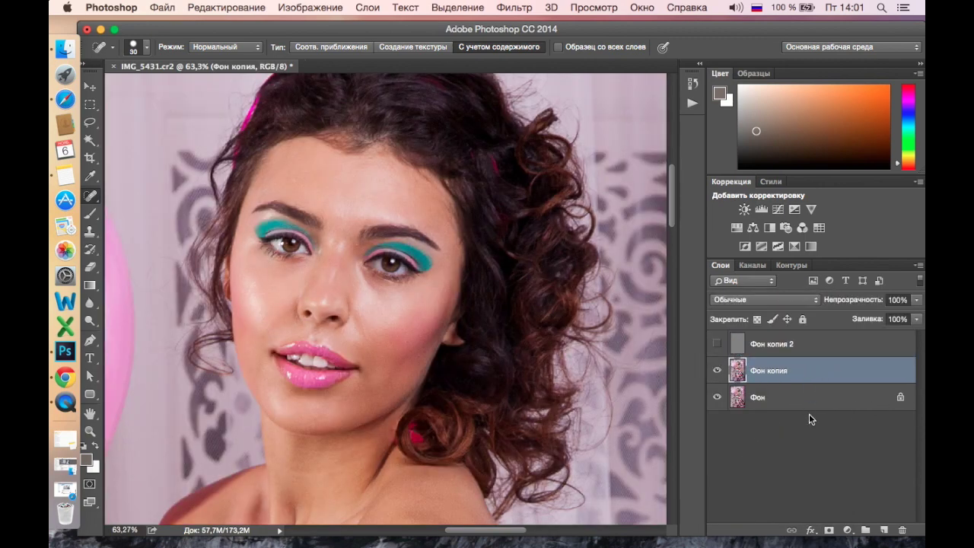
Apply Imagenomic Portraiture with its Default preset to the Фон копия layer
left_click(508, 9)
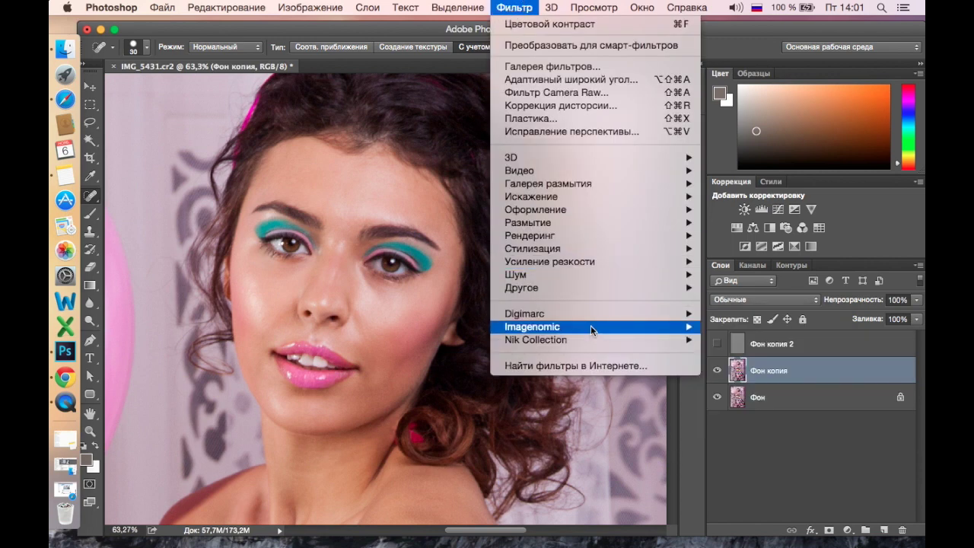
mouse_move(532, 327)
left_click(729, 323)
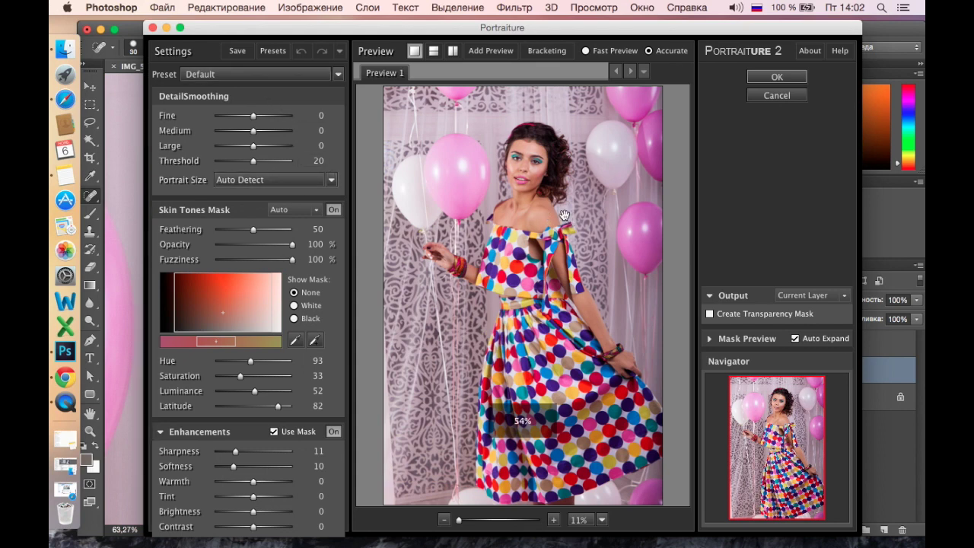
key("Return")
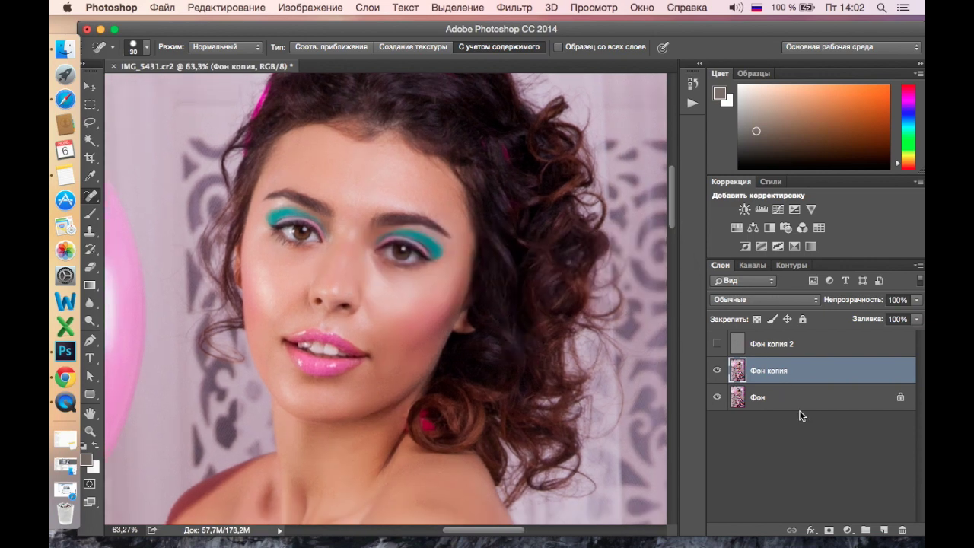
Add a black mask to Фон копия and brush smoothing back onto the forehead and cheek
left_click(829, 530, "alt")
left_click(94, 217)
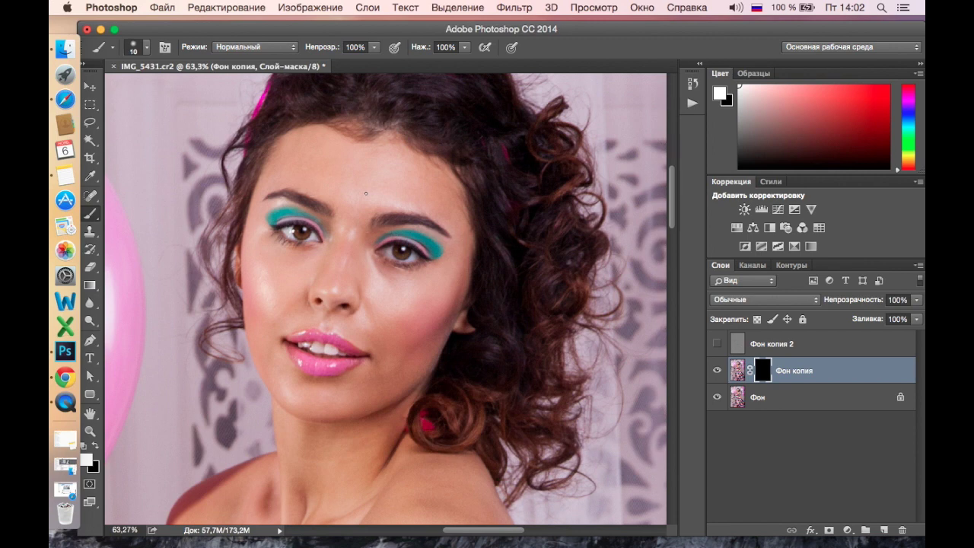
key("bracketright")
key("bracketright")
key("bracketright")
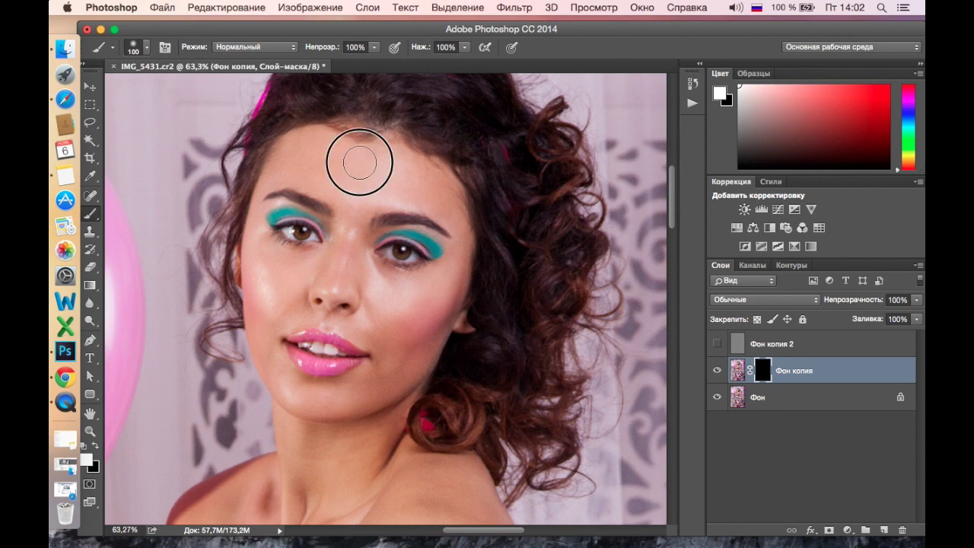
left_click(449, 201)
key("bracketleft")
key("bracketleft")
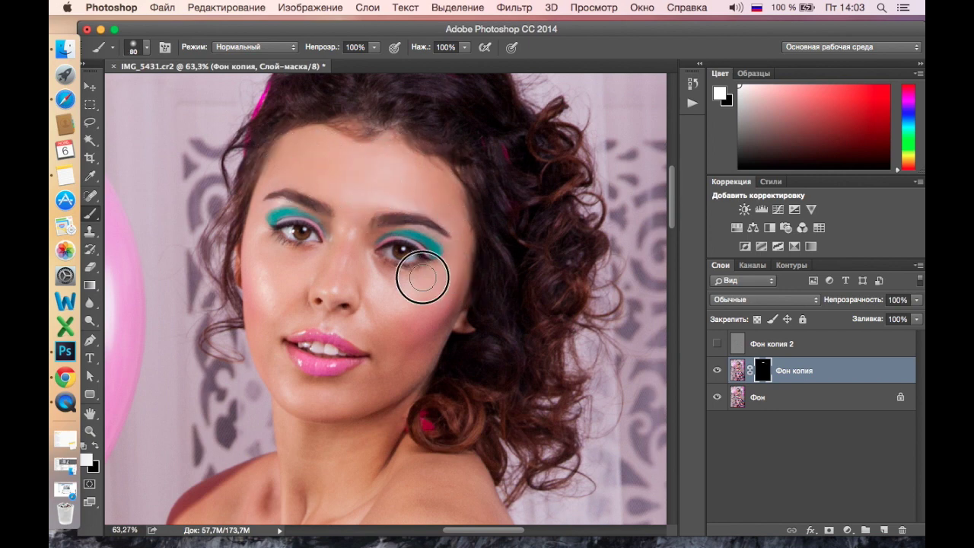
Enlarge the brush to 150, view the mask as a red overlay, and make black the painting colour
scroll(338, 259, "up", 2)
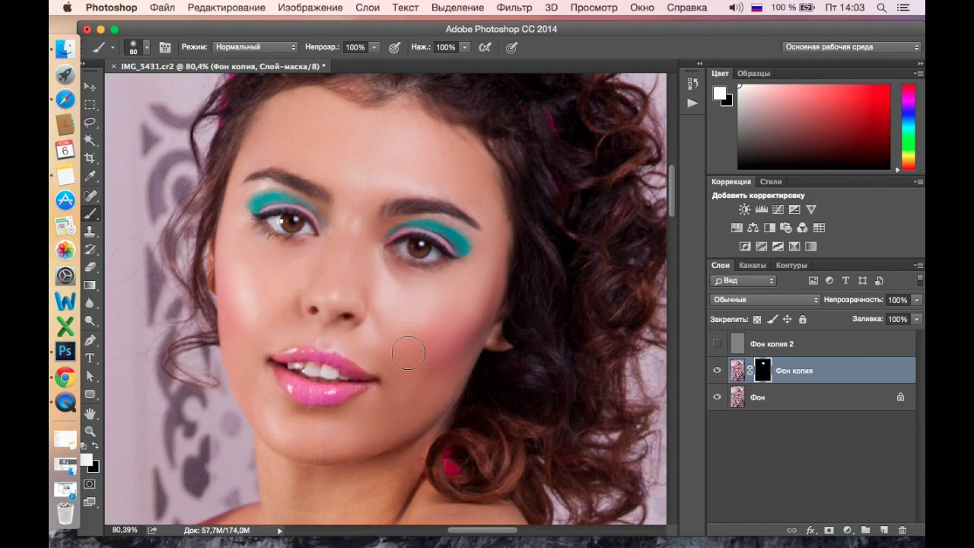
scroll(376, 428, "down", 1)
scroll(366, 487, "down", 5)
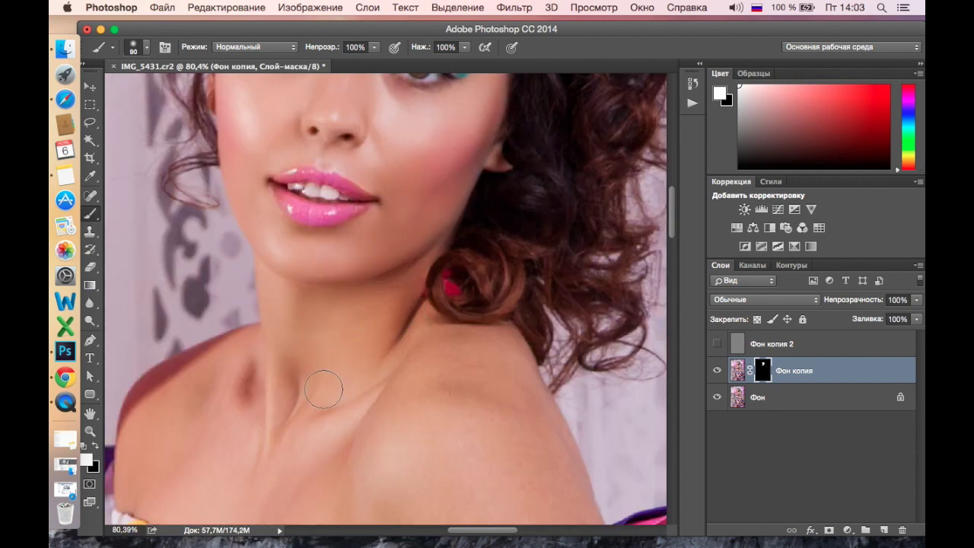
scroll(325, 387, "down", 3)
key("bracketright")
key("bracketright")
key("bracketright")
scroll(297, 432, "up", 2)
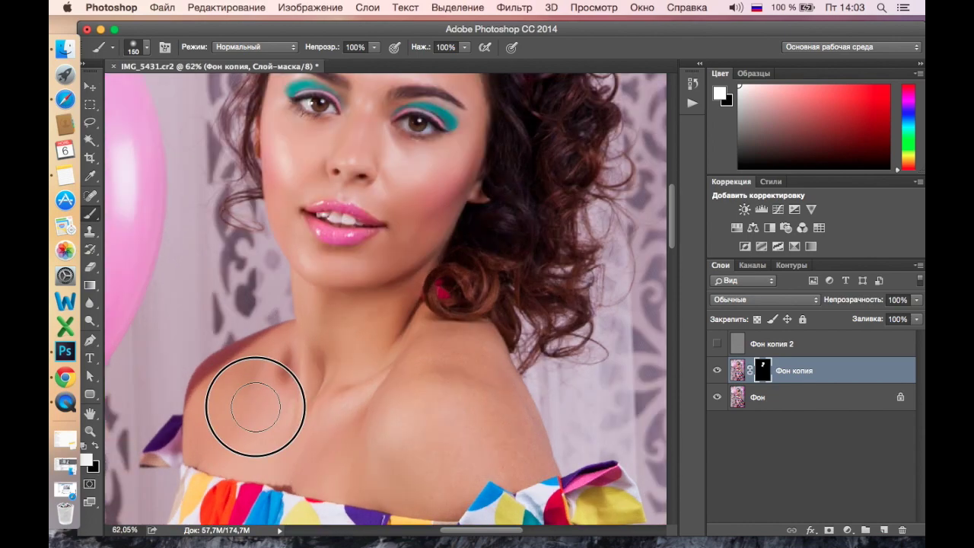
scroll(490, 404, "down", 3)
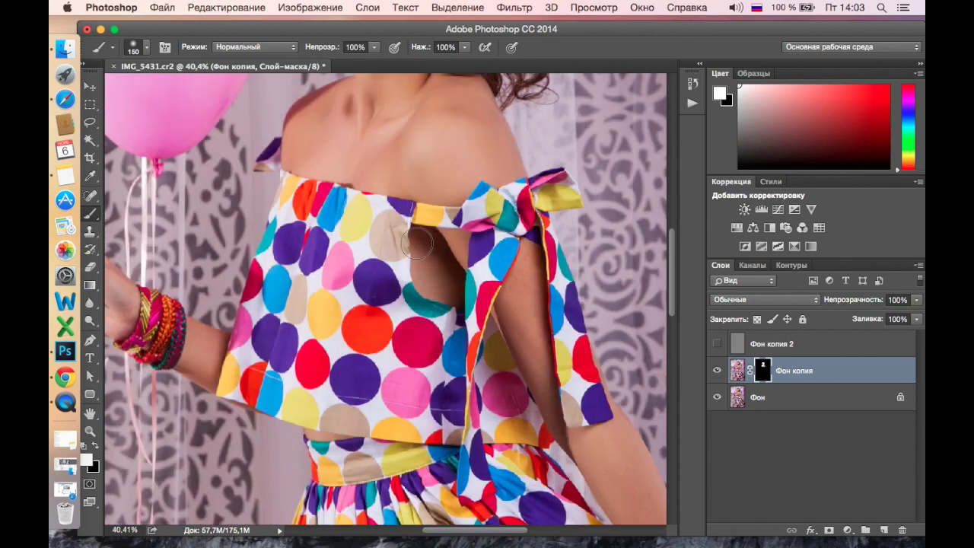
scroll(414, 238, "up", 3)
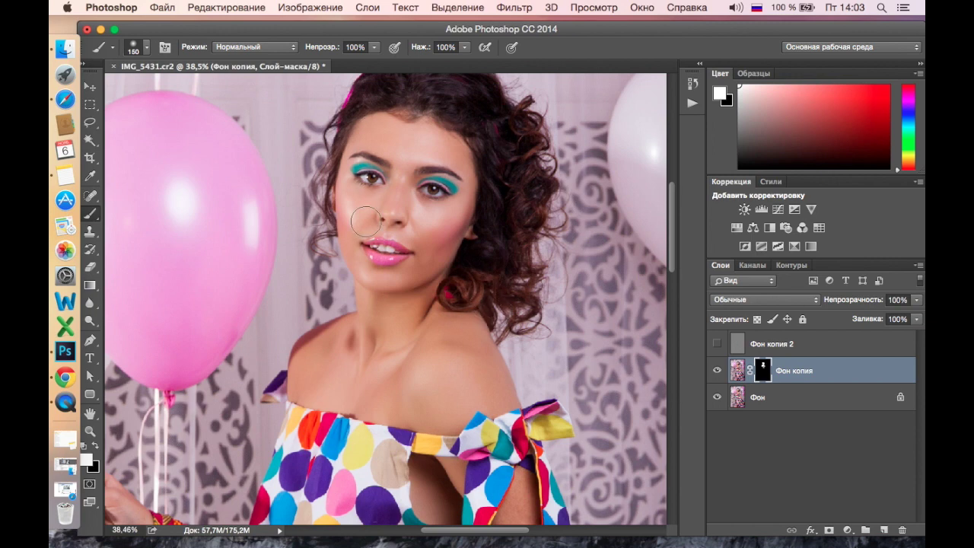
key("backslash")
key("x")
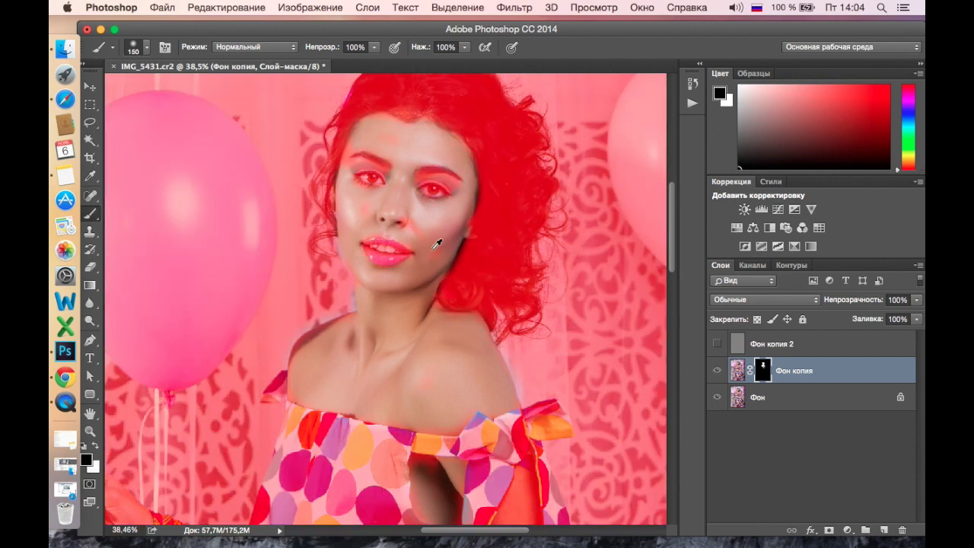
Hide the red mask overlay, make white the painting colour, and shrink the brush to 90 px
scroll(438, 244, "up", 2)
scroll(446, 243, "up", 1)
scroll(446, 237, "up", 1)
scroll(441, 235, "up", 1)
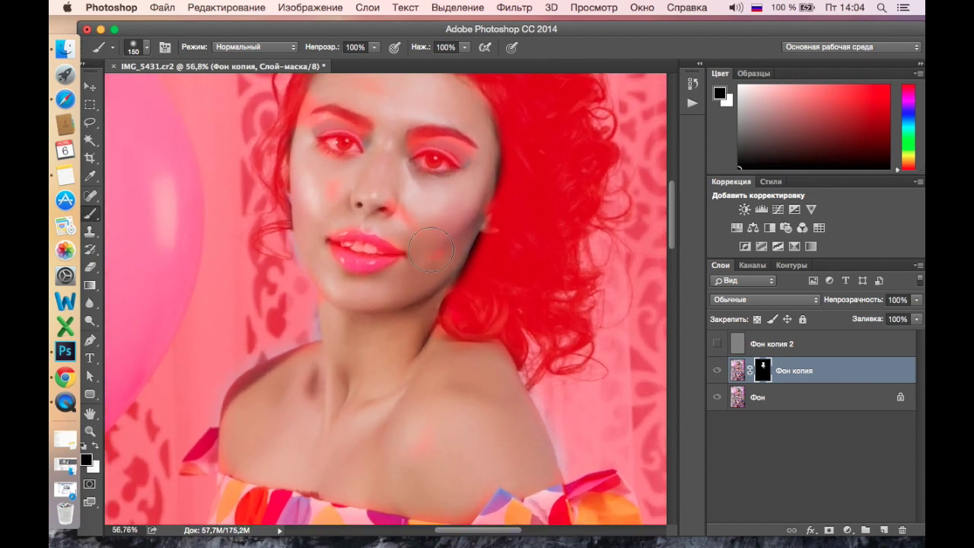
scroll(431, 247, "up", 2)
scroll(411, 236, "up", 1)
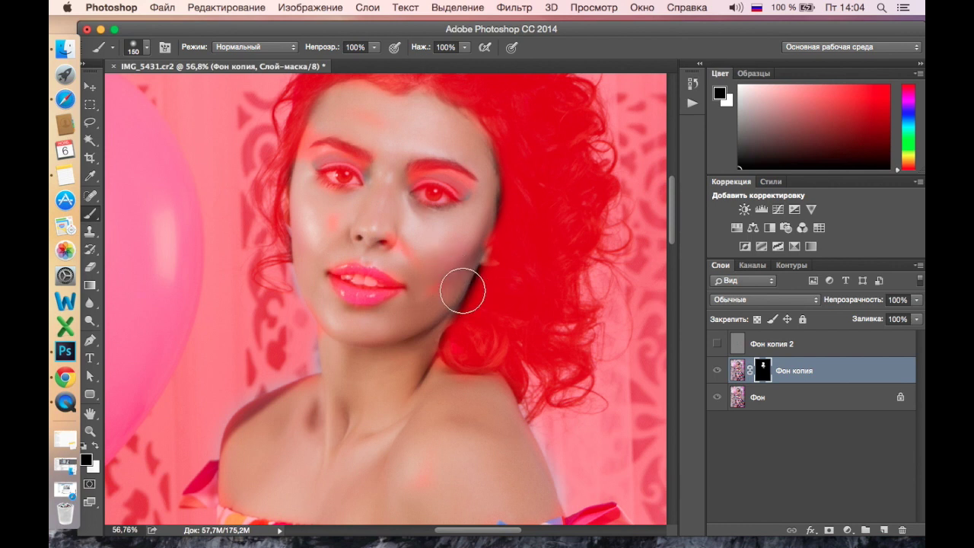
key("x")
key("backslash")
key("bracketleft")
key("bracketleft")
key("bracketleft")
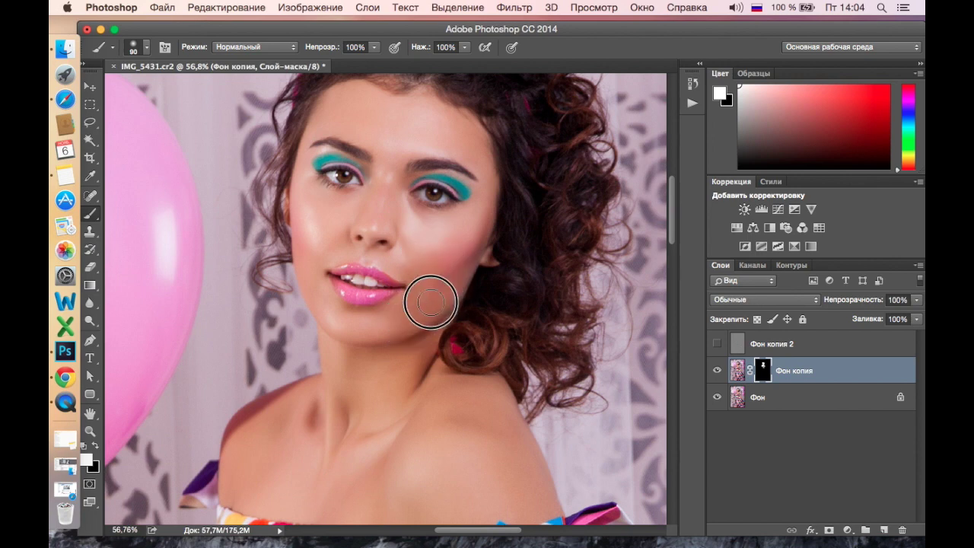
Paint white on the mask to smooth the skin above and under the eye
scroll(429, 199, "up", 5)
scroll(430, 200, "up", 4)
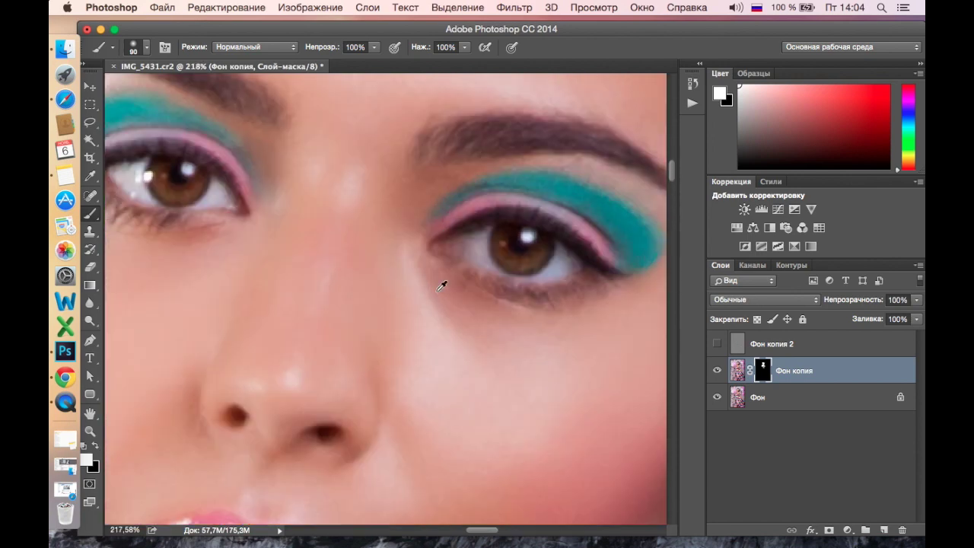
key("bracketleft")
key("bracketleft")
key("bracketleft")
mouse_move(418, 206)
left_mouse_down()
mouse_move(452, 169)
mouse_move(544, 165)
mouse_move(624, 175)
mouse_move(651, 227)
left_mouse_up()
mouse_move(550, 195)
left_mouse_down()
mouse_move(461, 159)
mouse_move(555, 218)
left_mouse_up()
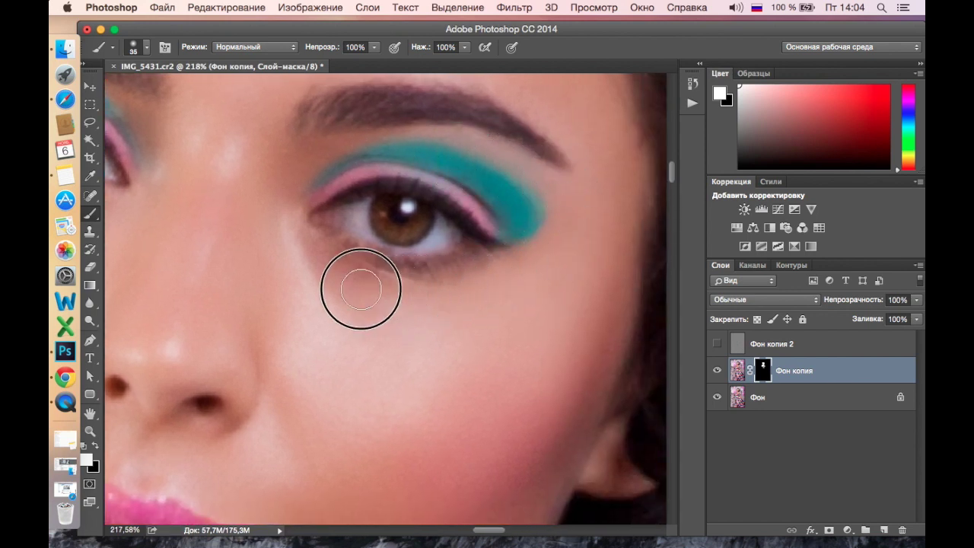
mouse_move(328, 177)
left_mouse_down()
mouse_move(435, 185)
mouse_move(528, 302)
left_mouse_up()
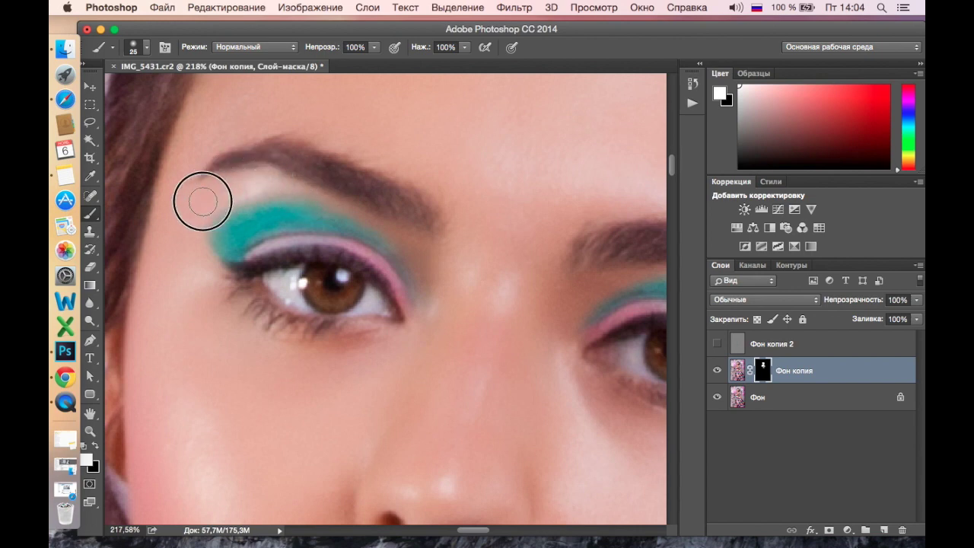
Check mask coverage and set a 125 px brush for the arm, centring the whole photo
key("bracketright")
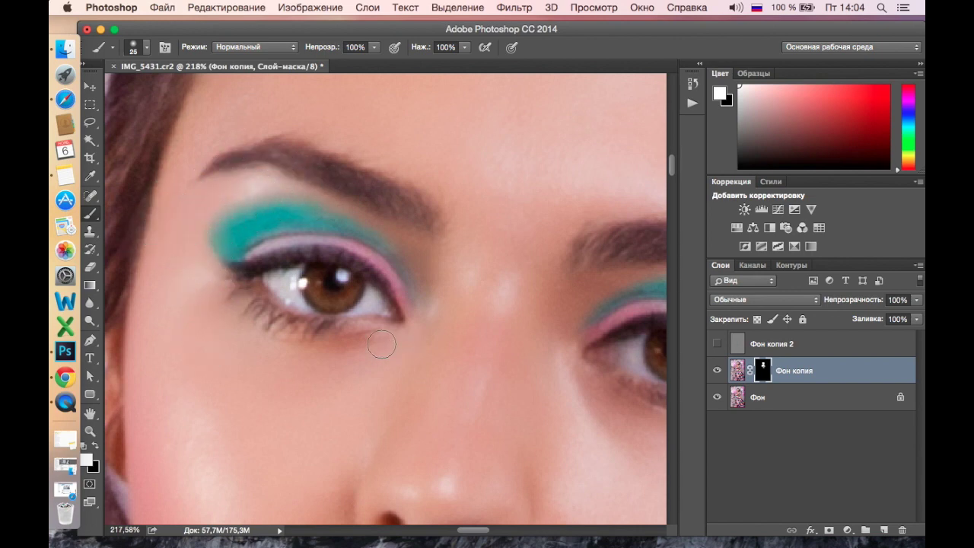
scroll(417, 325, "down", 5)
scroll(414, 331, "down", 3)
scroll(418, 327, "down", 3)
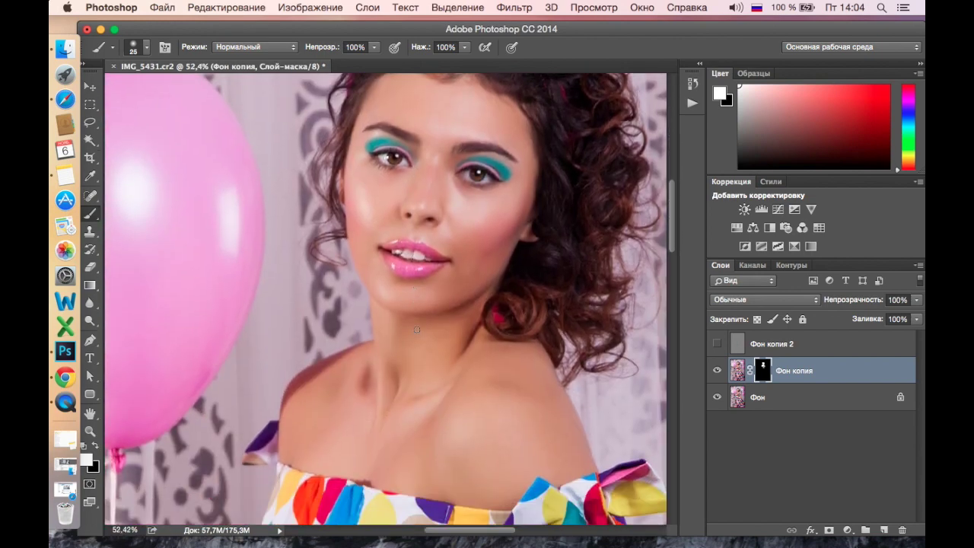
scroll(424, 322, "down", 3)
scroll(445, 325, "down", 2)
scroll(464, 322, "down", 3)
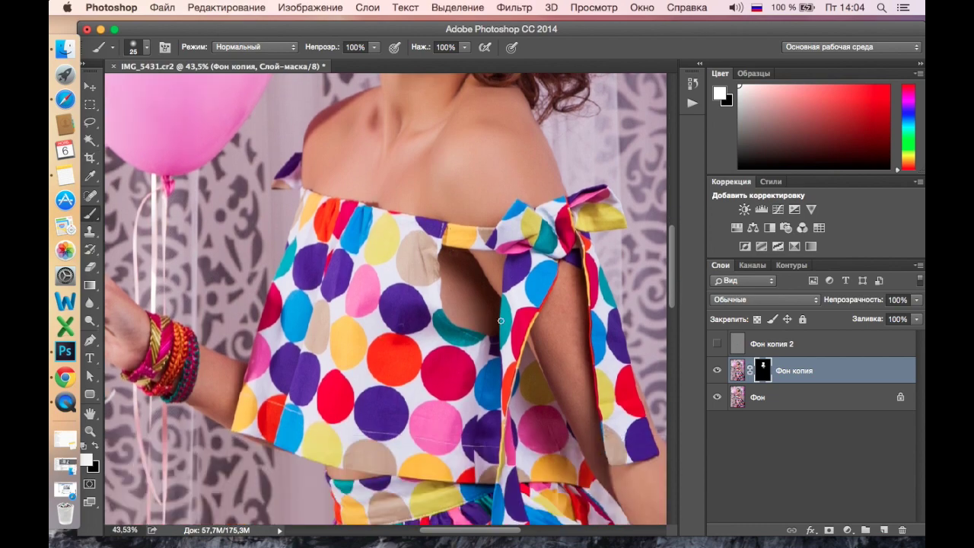
key("backslash")
key("backslash")
key("bracketright")
key("bracketright")
key("bracketright")
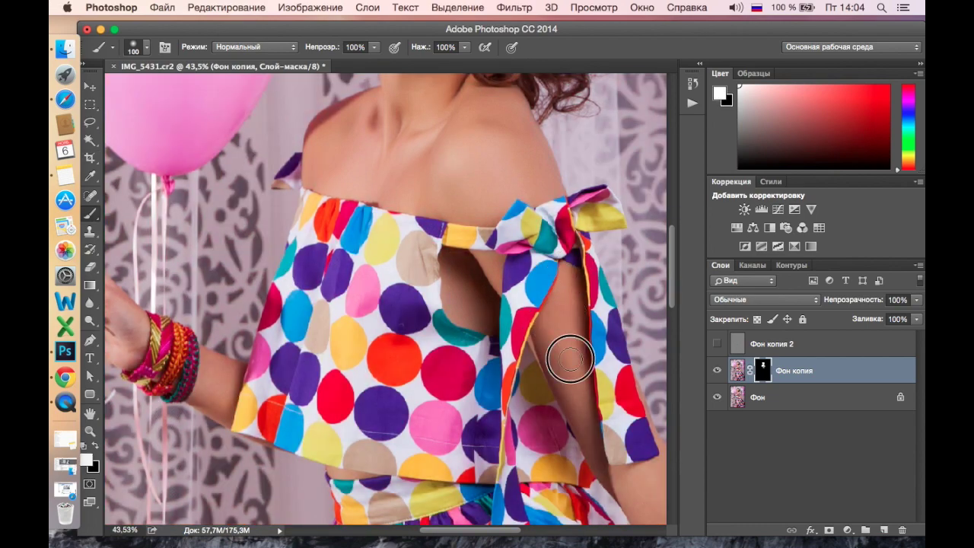
scroll(560, 309, "down", 4)
scroll(304, 242, "right", 3)
key("bracketright")
key("bracketright")
scroll(561, 474, "up", 5)
scroll(292, 264, "left", 5)
key("bracketleft")
key("bracketleft")
scroll(495, 251, "down", 5)
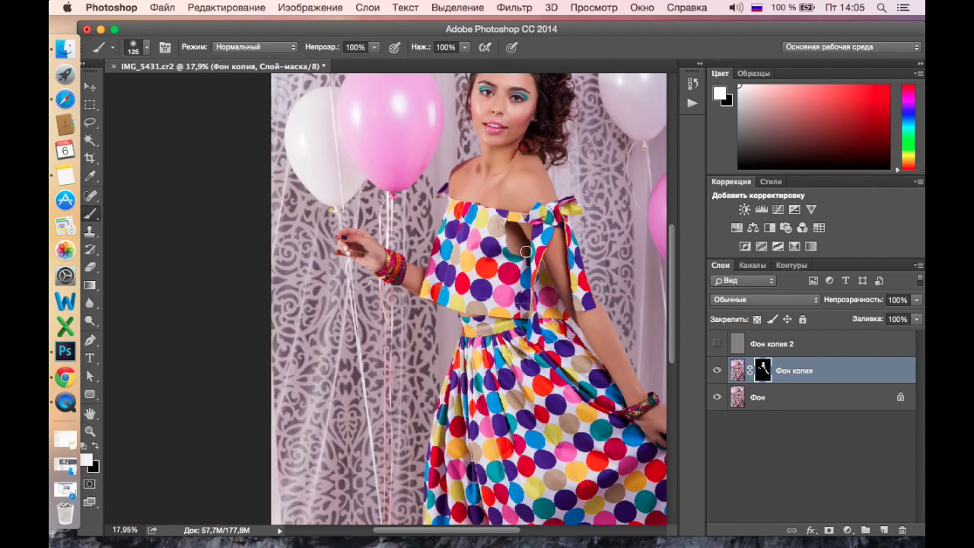
left_click_drag(527, 257, 486, 257)
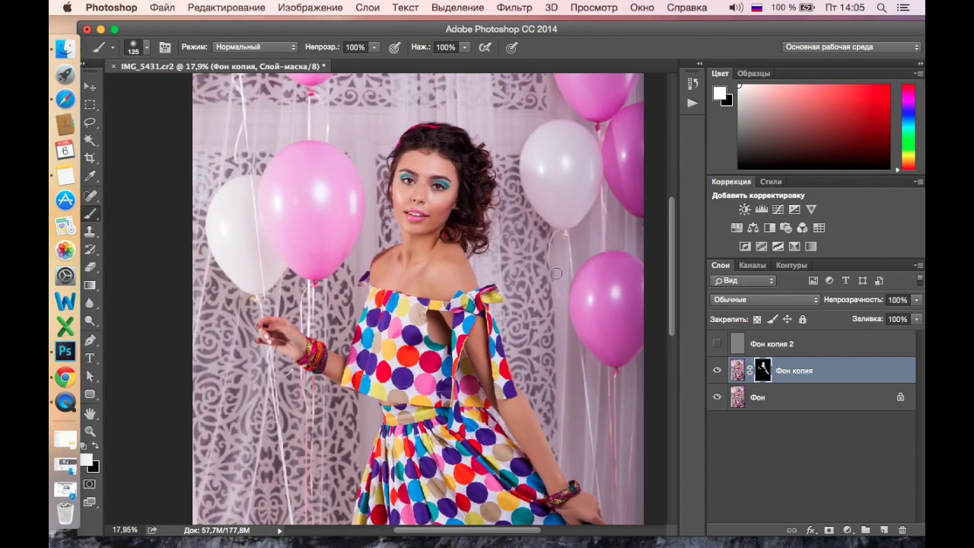
scroll(479, 239, "up", 2)
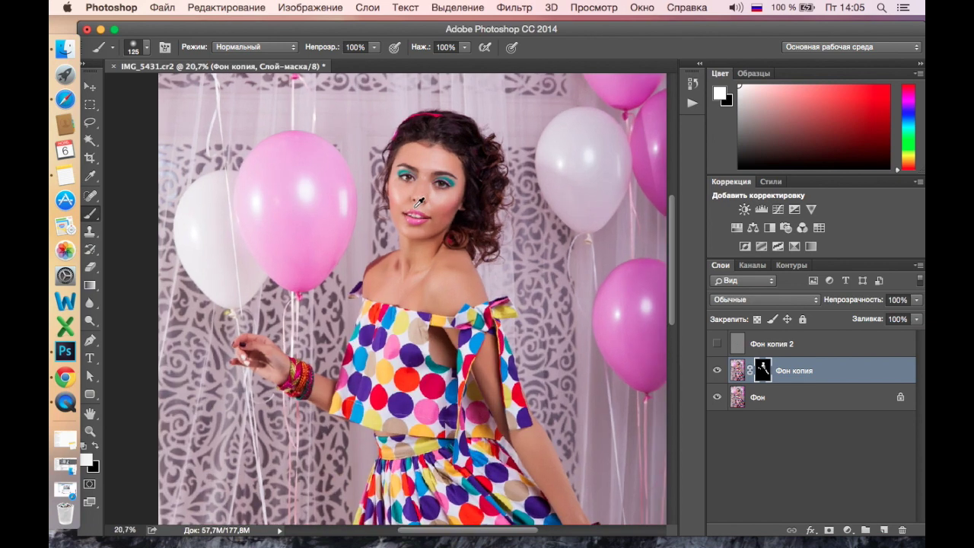
scroll(472, 232, "up", 2)
scroll(464, 224, "up", 1)
scroll(459, 219, "up", 2)
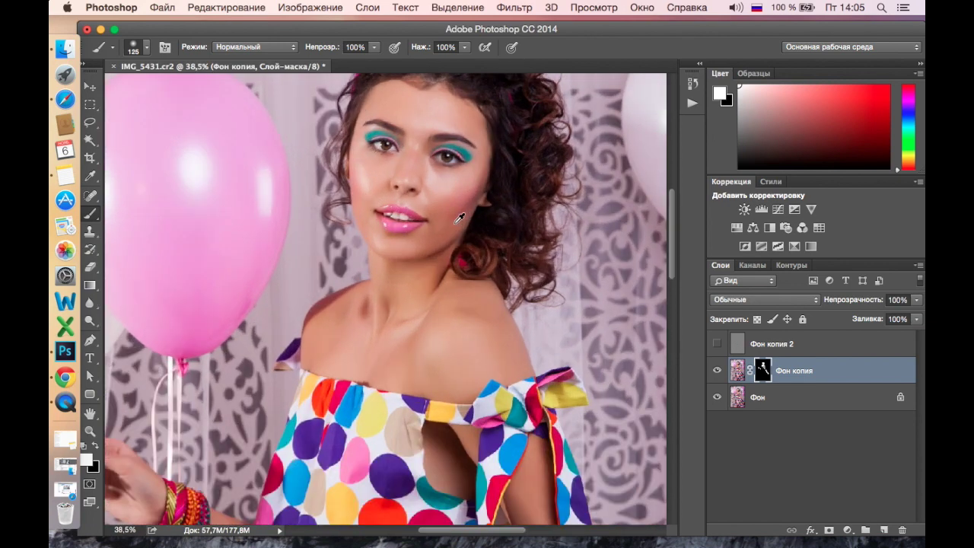
scroll(460, 219, "up", 2)
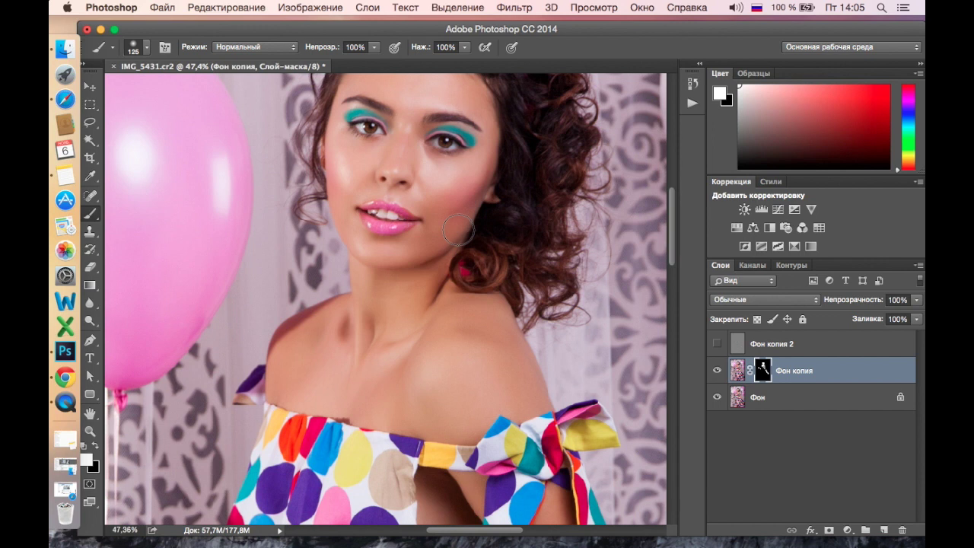
scroll(458, 230, "up", 1)
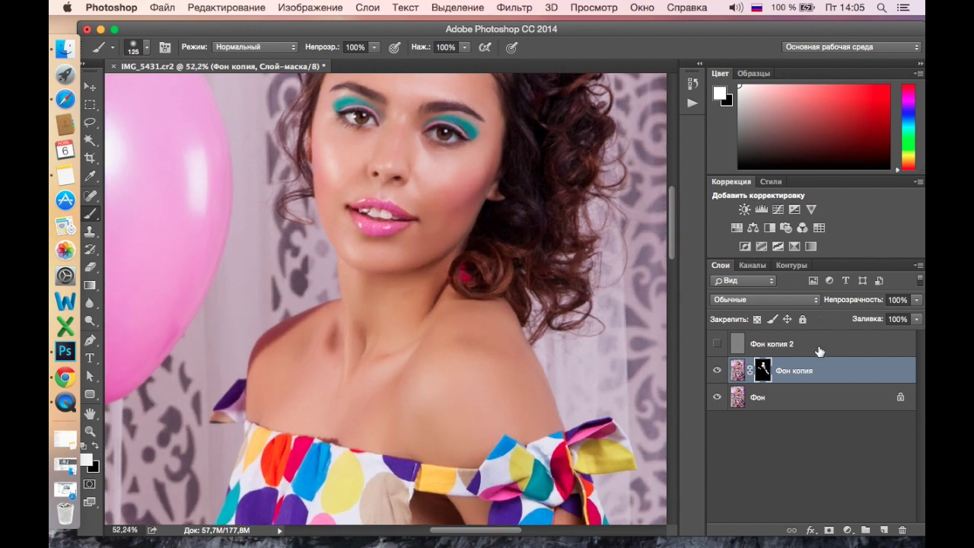
Turn Фон копия 2 back on and toggle it to compare the sharpening
left_click(718, 347)
scroll(433, 218, "up", 4)
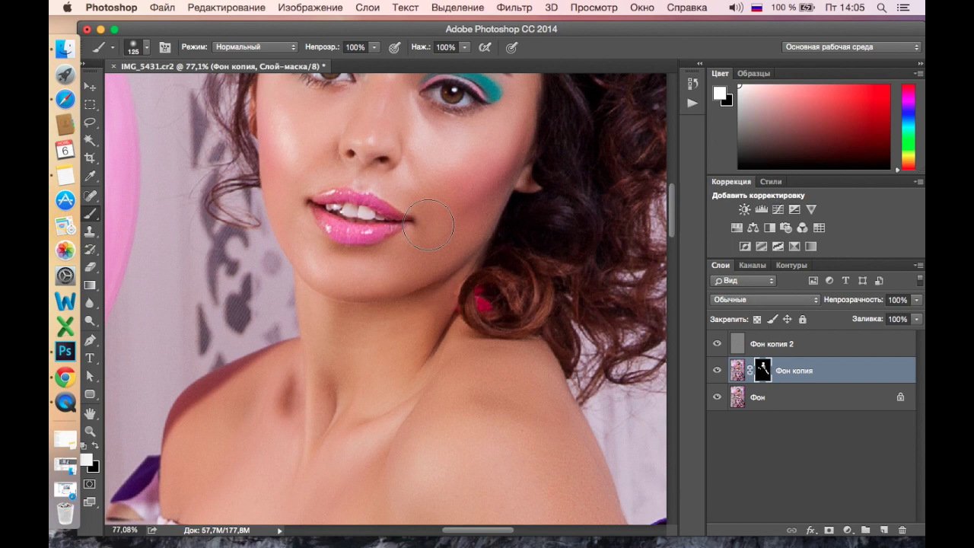
scroll(429, 221, "up", 3)
scroll(429, 219, "up", 3)
scroll(424, 232, "up", 2)
scroll(425, 235, "up", 2)
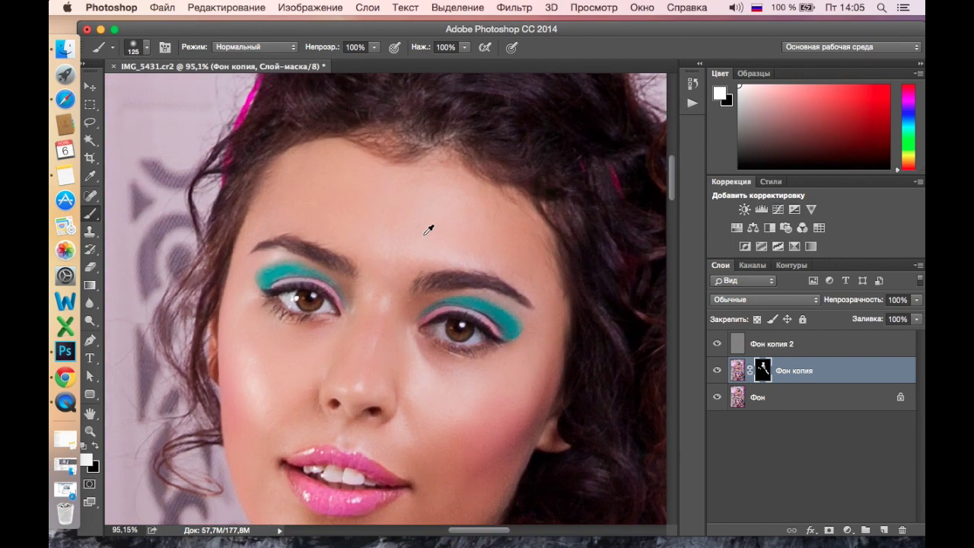
left_click(717, 346)
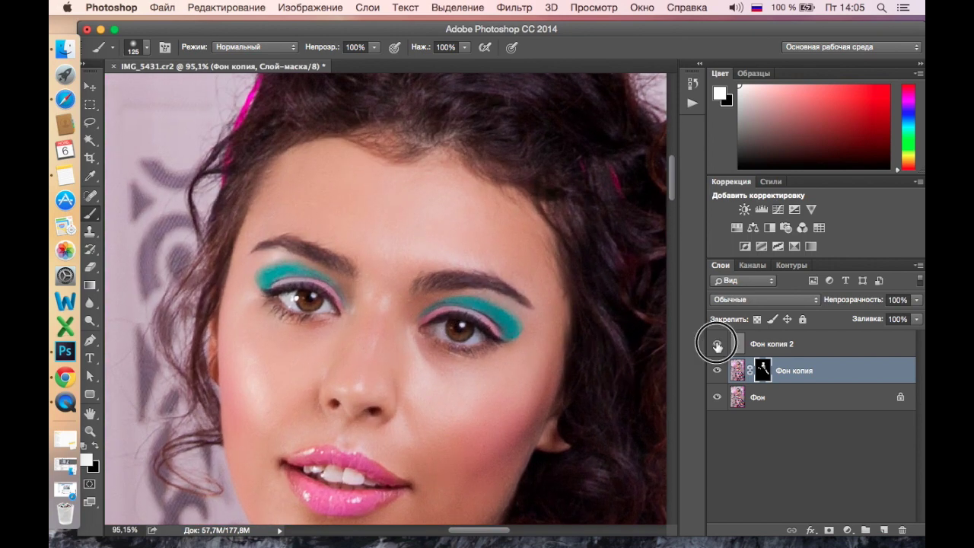
Zoom and pan to look over the retouched face up close
scroll(493, 411, "down", 2)
scroll(495, 403, "down", 1)
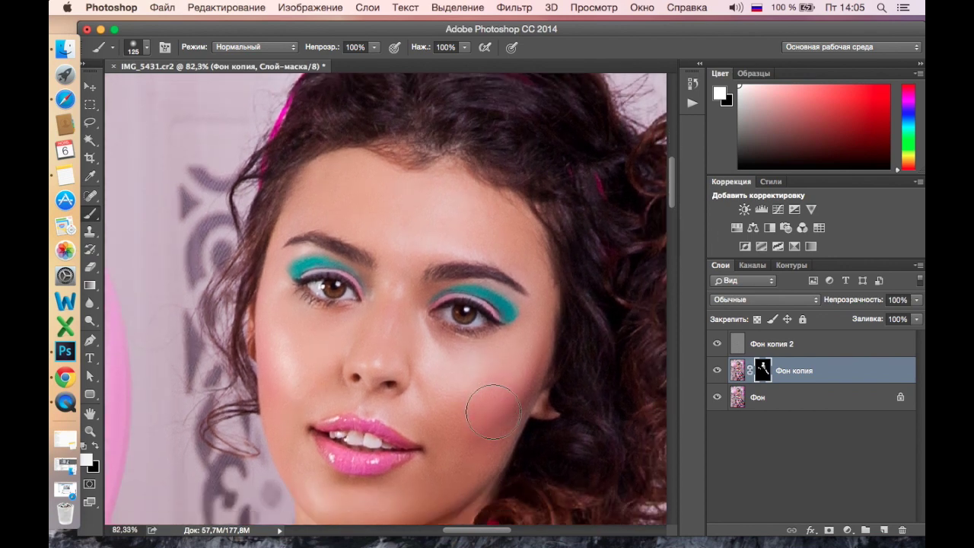
scroll(487, 396, "down", 2)
scroll(479, 392, "down", 2)
scroll(503, 396, "down", 1)
scroll(503, 396, "down", 2)
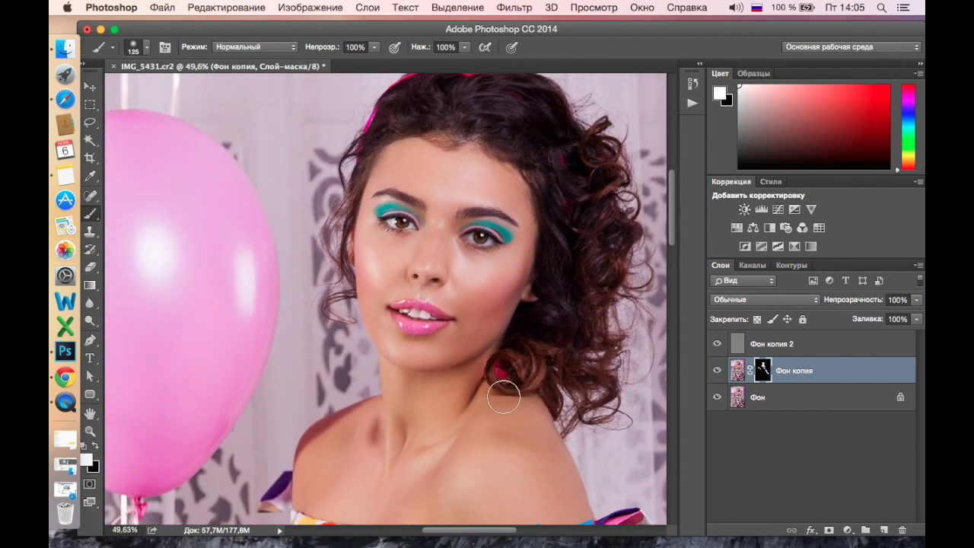
scroll(504, 392, "down", 1)
scroll(509, 391, "down", 1)
scroll(507, 392, "down", 1)
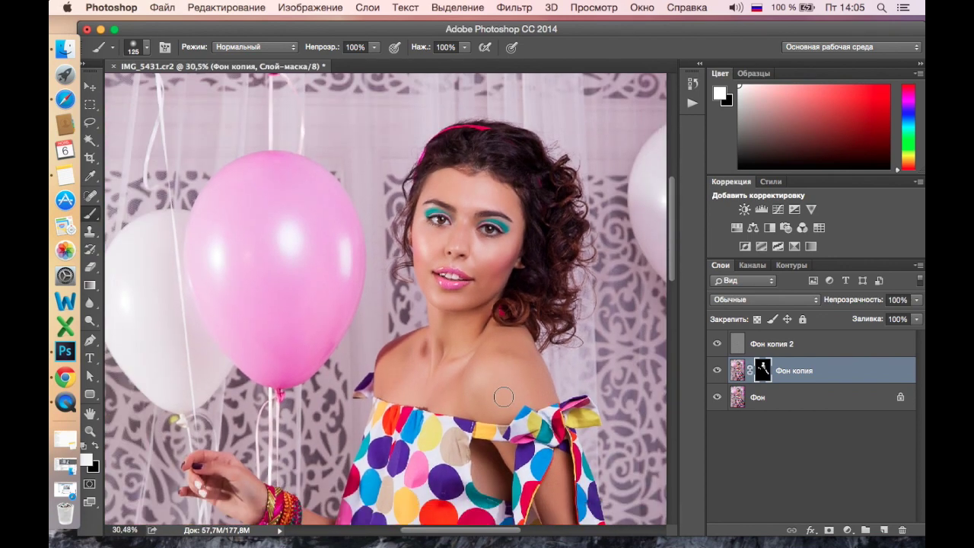
scroll(504, 395, "down", 2)
scroll(503, 396, "up", 1)
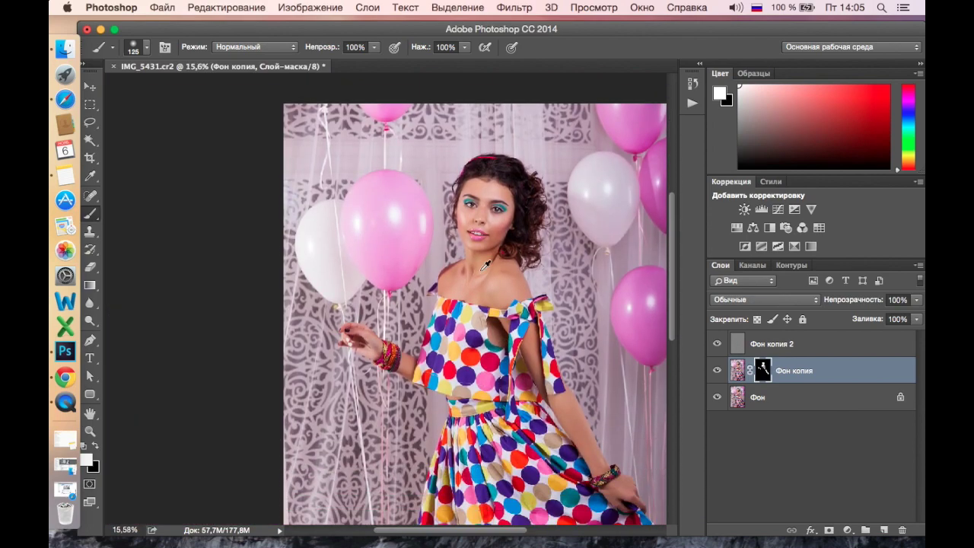
scroll(494, 343, "up", 2)
scroll(483, 282, "up", 3)
left_click_drag(497, 258, 460, 451)
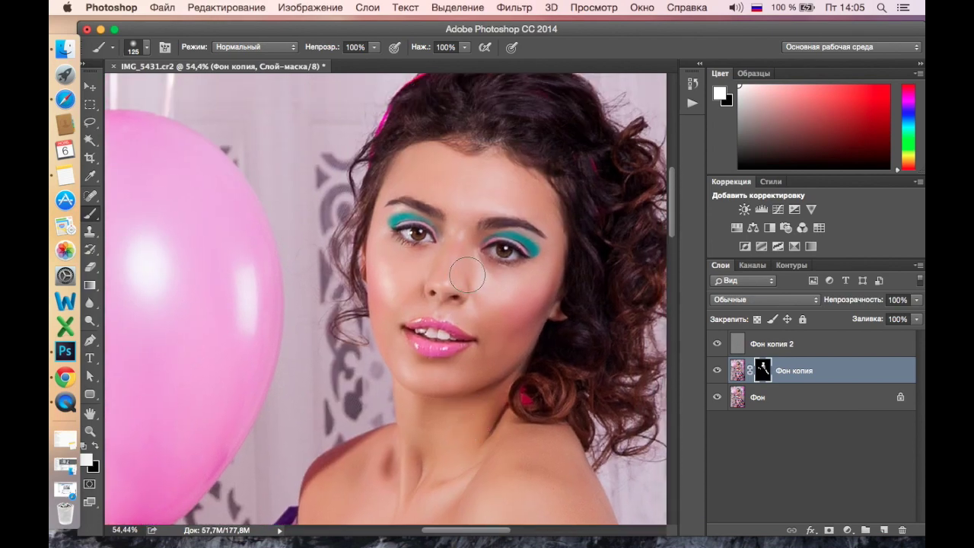
scroll(476, 282, "up", 3)
scroll(480, 296, "up", 3)
scroll(480, 296, "down", 2)
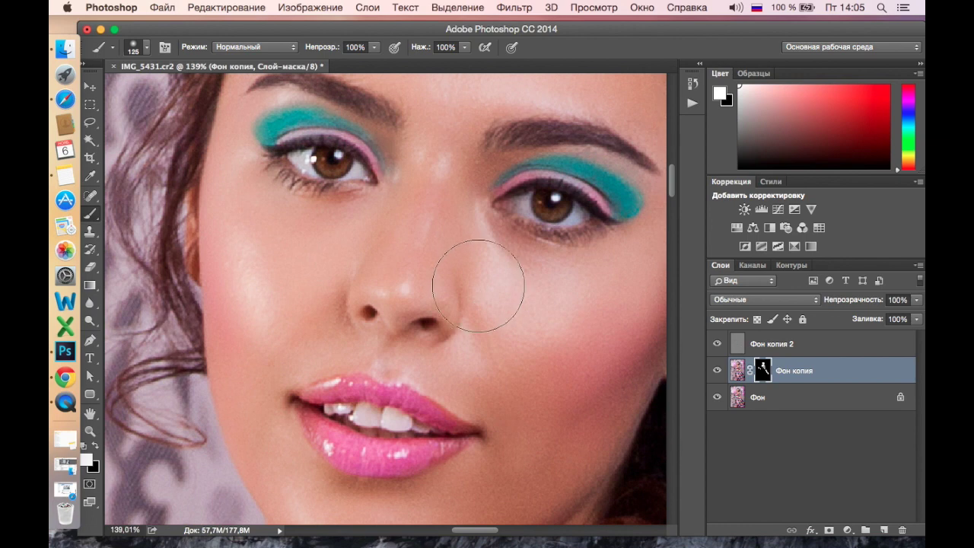
scroll(483, 331, "up", 2)
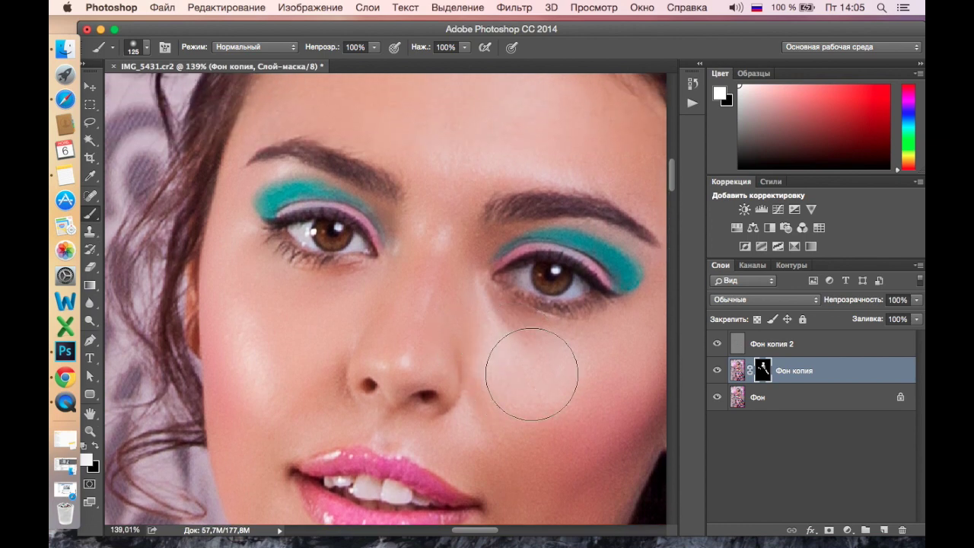
Shrink the brush to 80 and add a new empty layer, Слой 1, above Фон копия
key("bracketleft")
key("bracketleft")
key("bracketleft")
key("bracketleft")
key("bracketleft")
key("bracketleft")
scroll(541, 387, "down", 2)
scroll(541, 385, "down", 2)
scroll(542, 383, "down", 3)
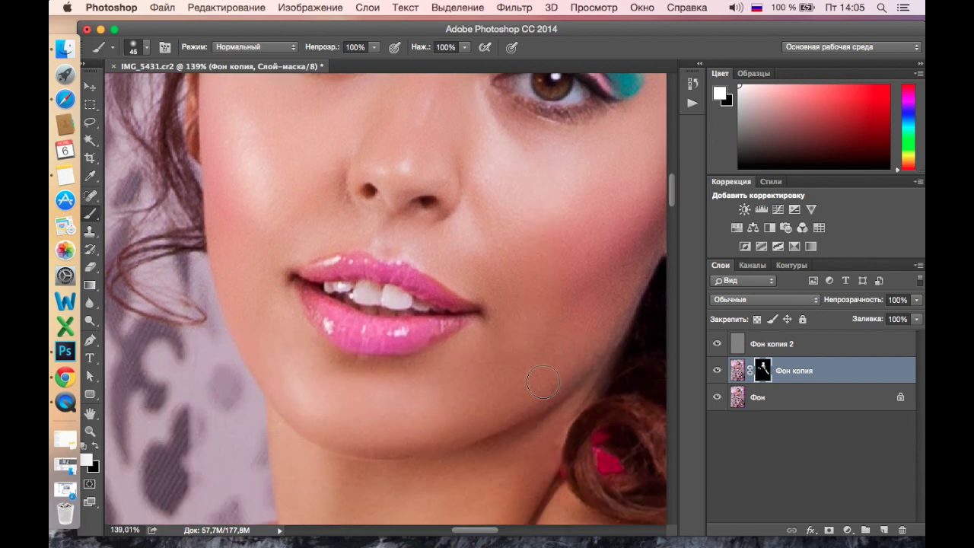
scroll(542, 383, "up", 3)
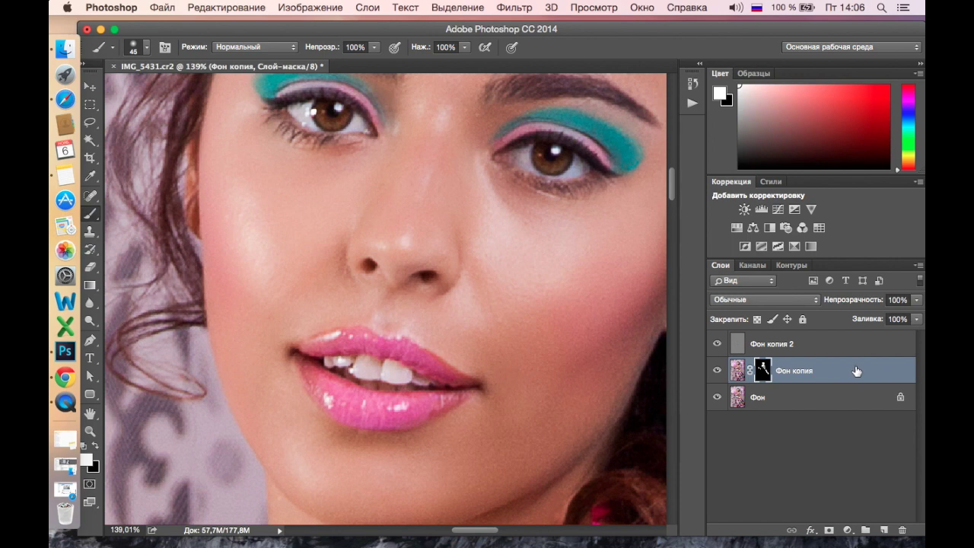
left_click(883, 530)
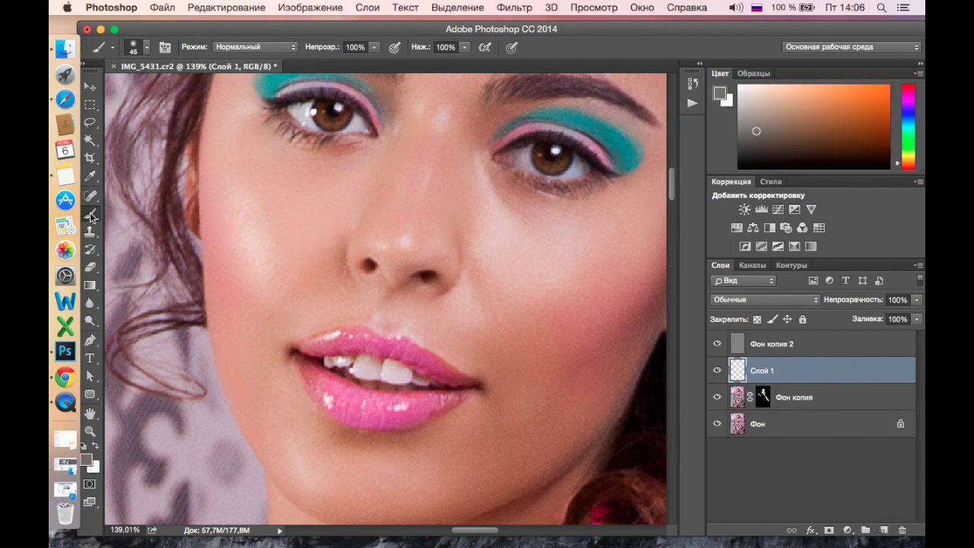
Switch to the Mixer Brush, hide Фон копия 2, and zoom in on the right eye
left_click_drag(91, 219, 156, 248)
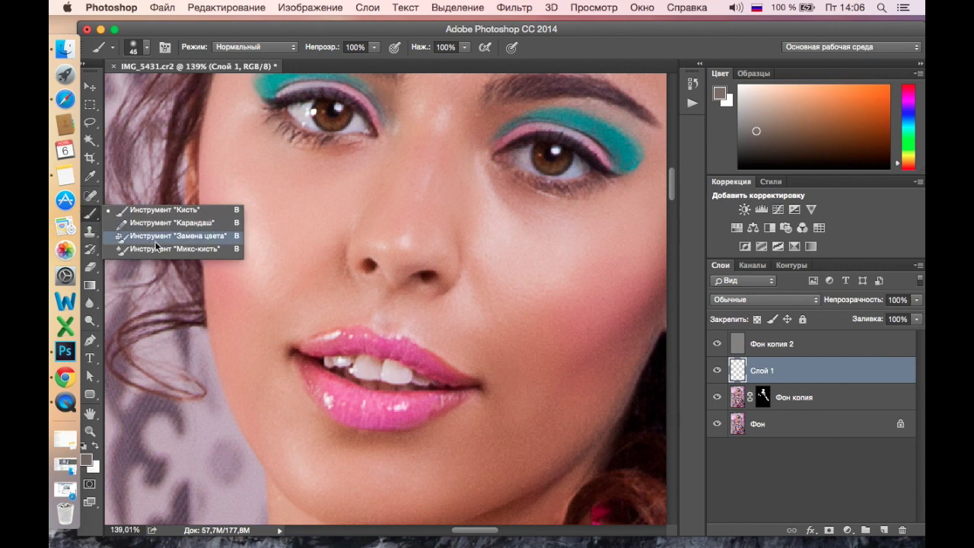
left_click(156, 248)
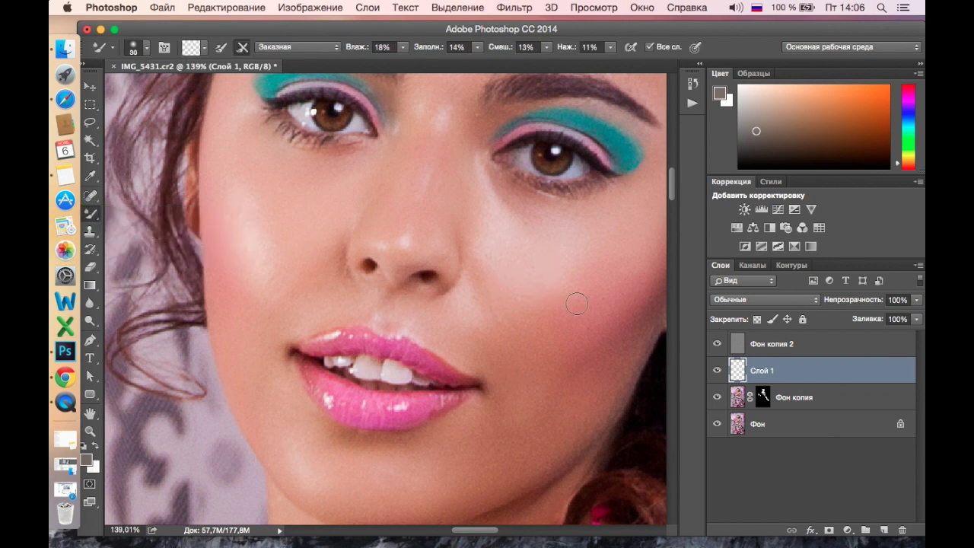
scroll(576, 303, "up", 1)
scroll(576, 295, "up", 1)
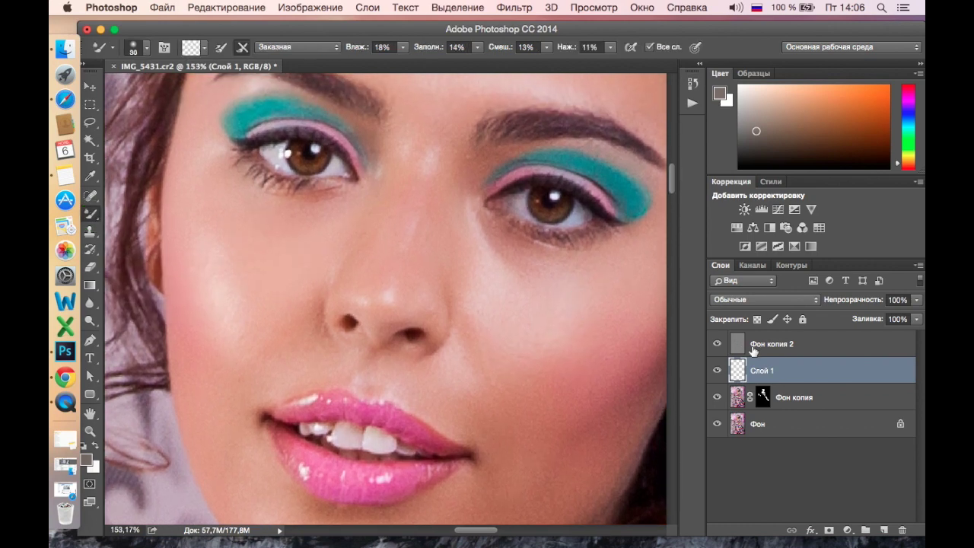
left_click(717, 347)
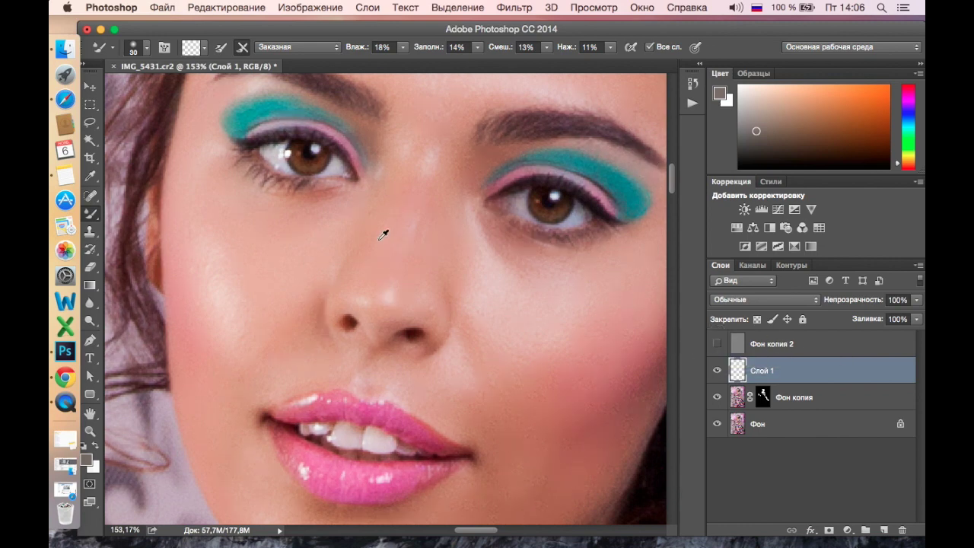
scroll(512, 271, "up", 2)
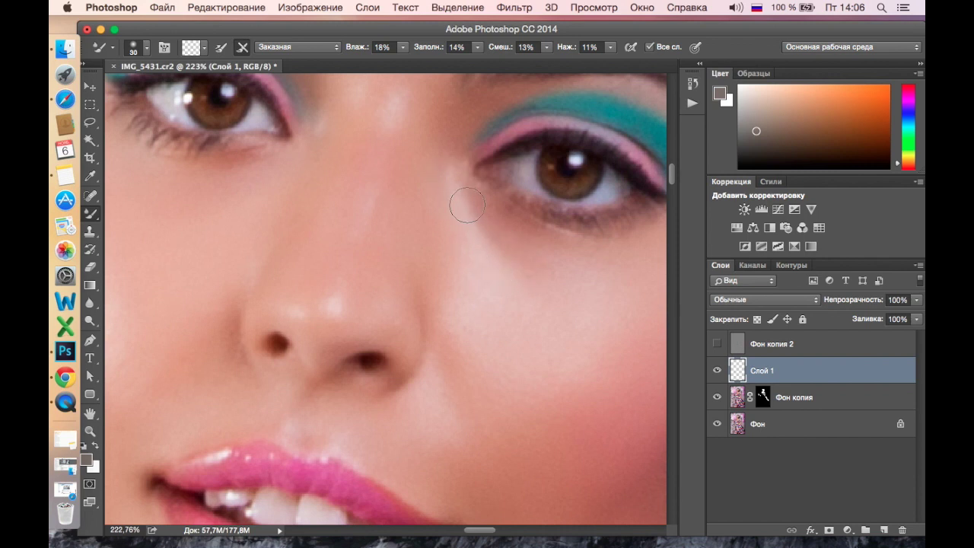
Blend the skin beneath the right-hand eye down onto the cheek on Слой 1
left_click_drag(453, 178, 485, 230)
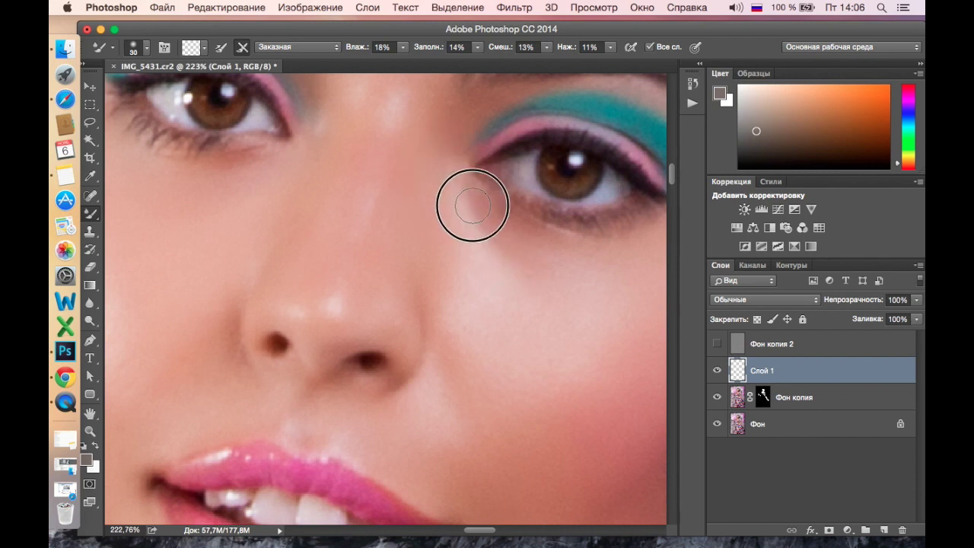
mouse_move(484, 231)
left_mouse_down()
mouse_move(539, 287)
mouse_move(511, 259)
mouse_move(447, 150)
left_mouse_up()
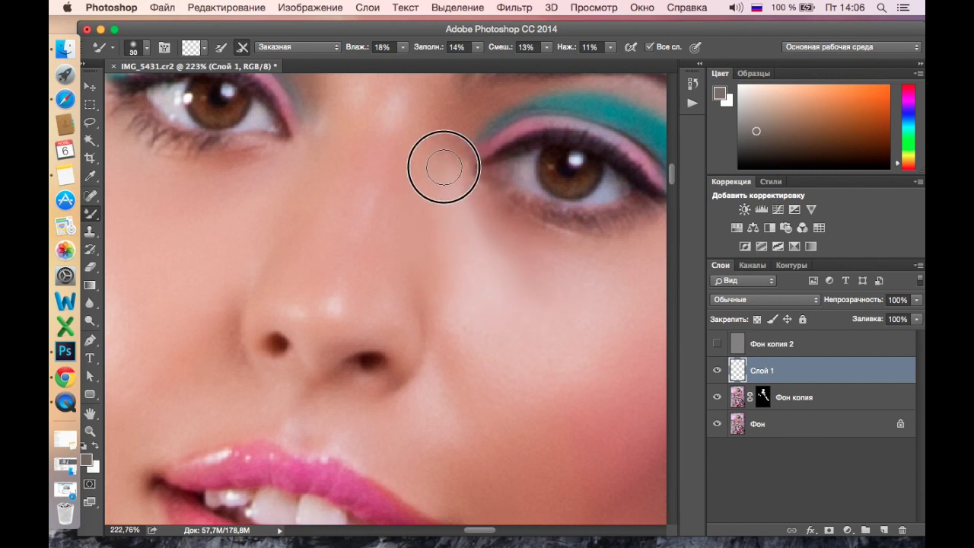
mouse_move(447, 150)
left_mouse_down()
mouse_move(450, 218)
mouse_move(541, 282)
mouse_move(607, 263)
mouse_move(566, 309)
mouse_move(579, 239)
mouse_move(576, 269)
mouse_move(526, 278)
mouse_move(449, 197)
mouse_move(458, 272)
left_mouse_up()
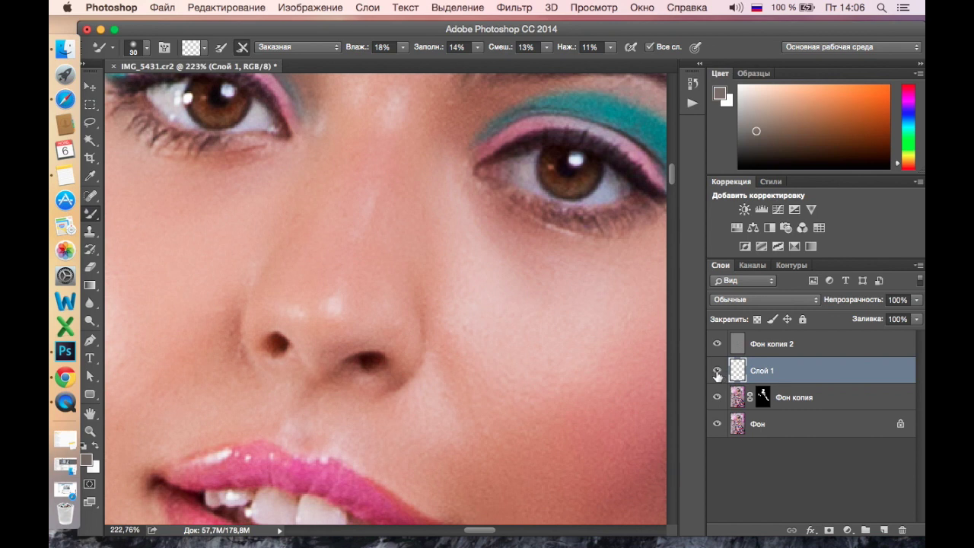
Compare Слой 1 on and off, hide Фон копия 2, and set the brush between 10 and 25 px
left_click(717, 372)
left_click(717, 372)
left_click(720, 345)
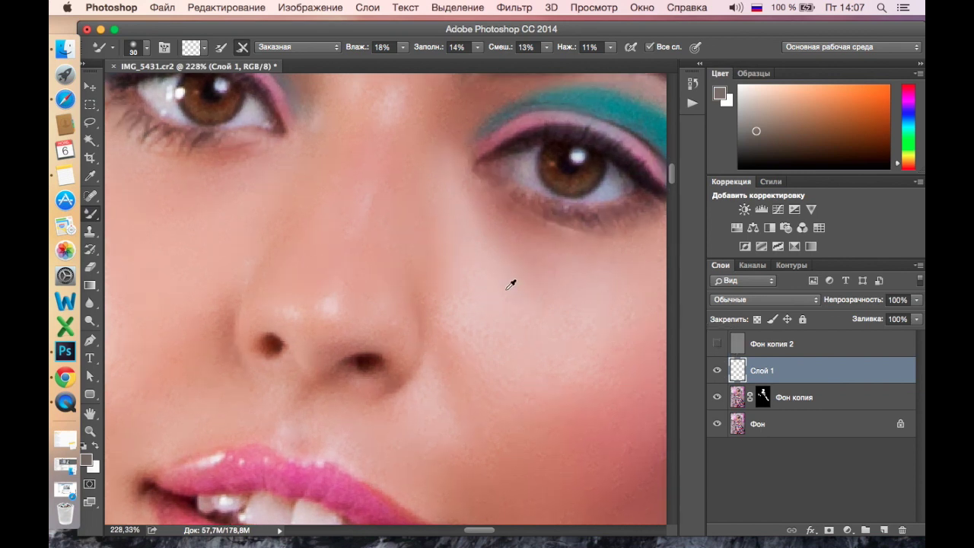
scroll(514, 280, "up", 5)
key("bracketleft")
key("bracketleft")
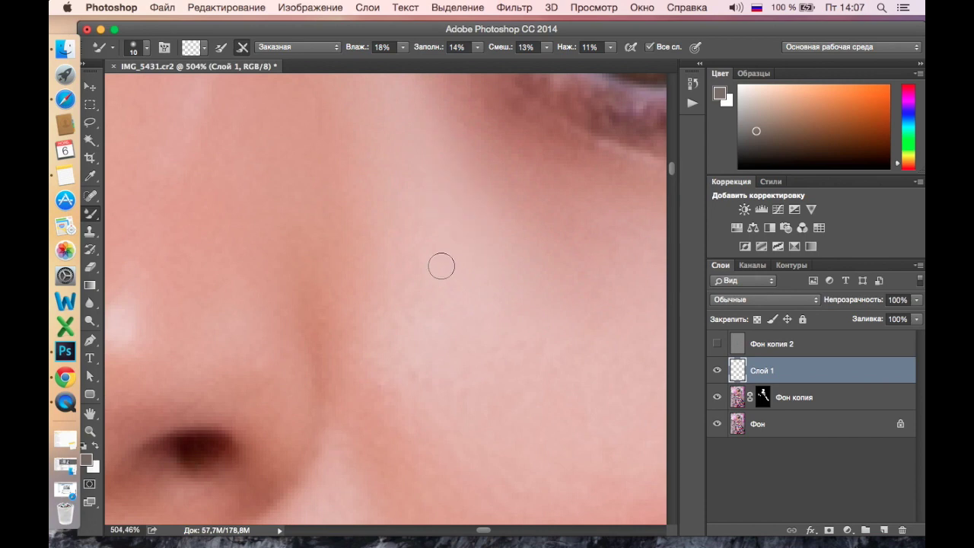
scroll(496, 272, "down", 5)
key("bracketright")
key("bracketright")
key("bracketright")
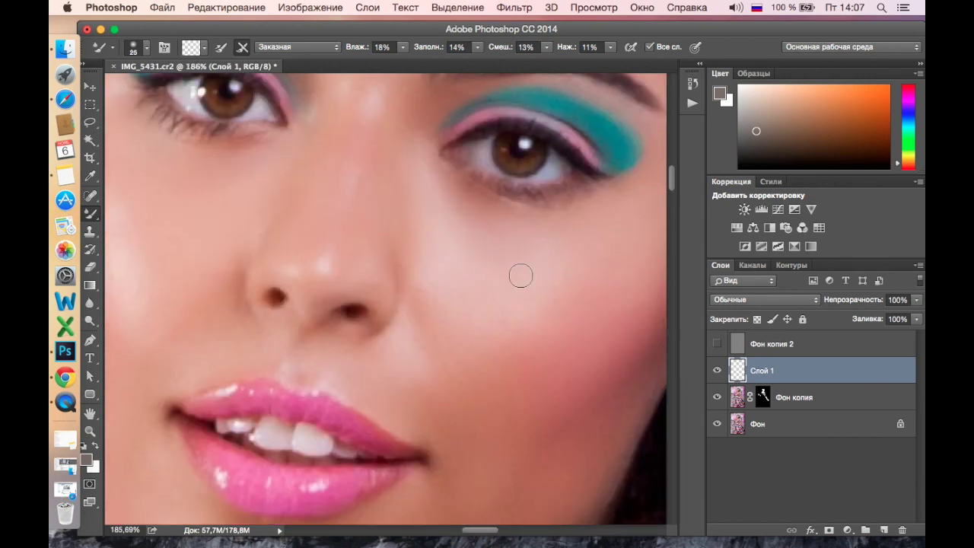
scroll(426, 293, "down", 2)
scroll(404, 297, "down", 2)
scroll(456, 324, "down", 1)
scroll(435, 320, "up", 4)
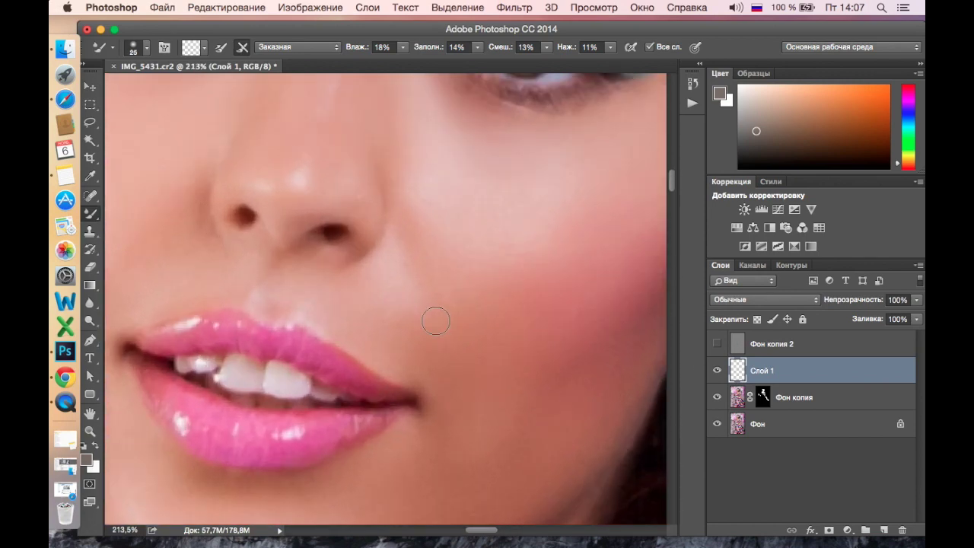
scroll(420, 315, "down", 1)
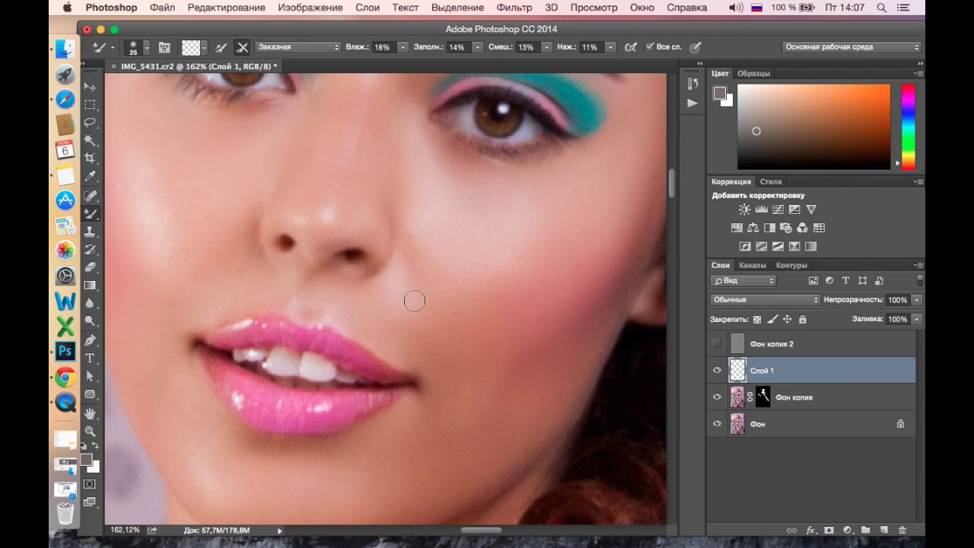
Blend the skin around the right nostril and over the cheek beside the nose
mouse_move(409, 299)
left_mouse_down()
mouse_move(394, 266)
mouse_move(414, 239)
mouse_move(433, 289)
mouse_move(415, 276)
mouse_move(369, 289)
mouse_move(446, 228)
left_mouse_up()
left_click_drag(244, 220, 229, 274)
scroll(297, 328, "down", 3)
scroll(378, 266, "up", 3)
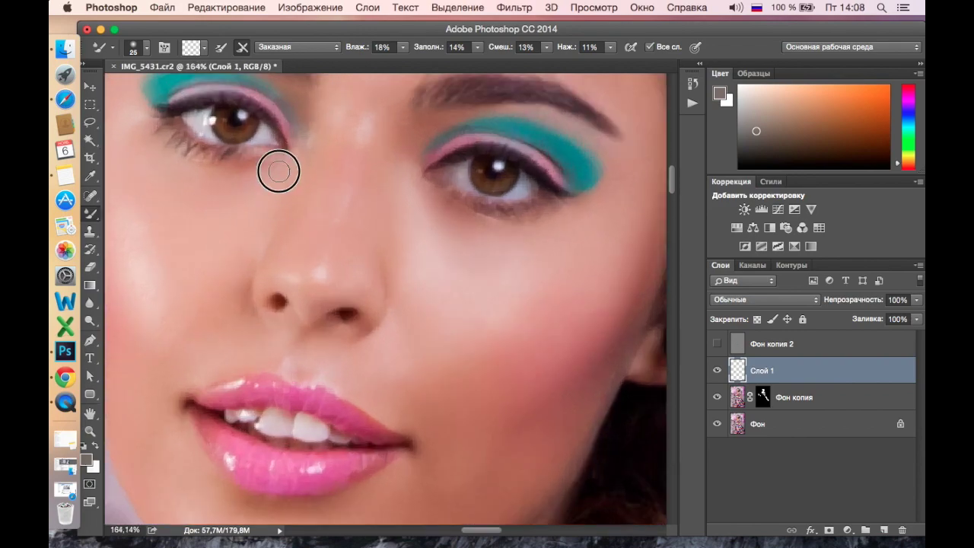
scroll(290, 287, "down", 3)
scroll(304, 283, "down", 5)
scroll(301, 293, "down", 5)
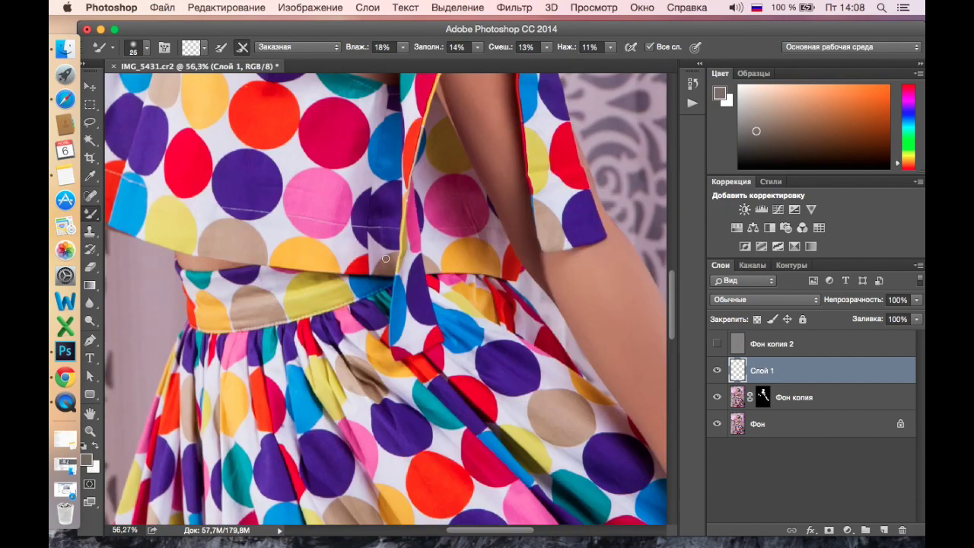
Toggle Слой 1 off and on to compare the retouch with and without it
scroll(301, 293, "right", 5)
scroll(297, 297, "down", 5)
scroll(292, 303, "up", 3)
scroll(293, 299, "up", 3)
scroll(294, 290, "up", 3)
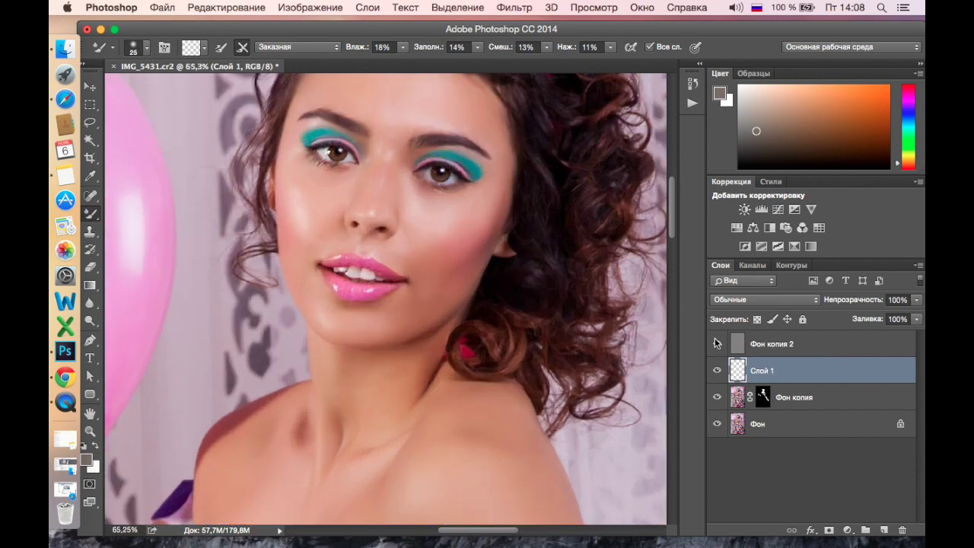
scroll(532, 303, "up", 1)
scroll(531, 304, "up", 1)
scroll(528, 304, "up", 2)
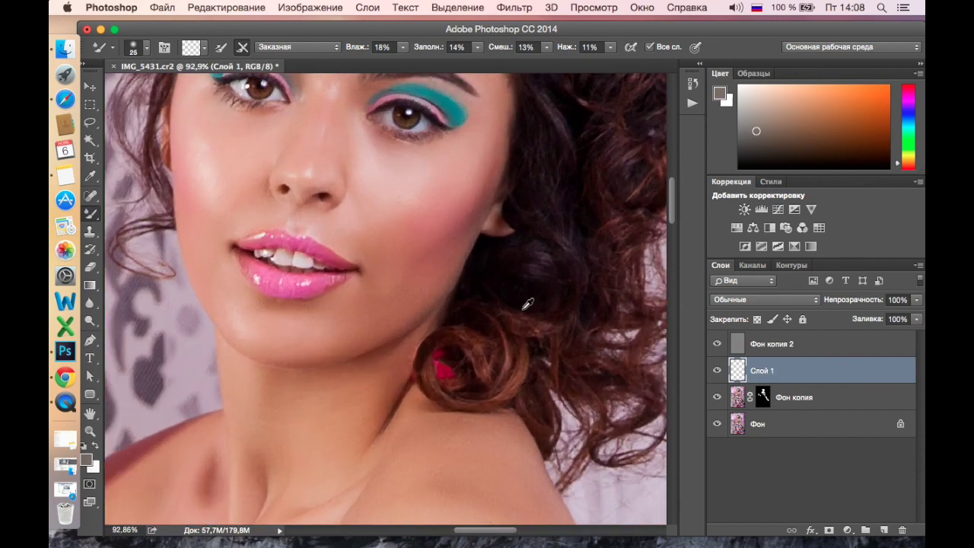
left_click(716, 372)
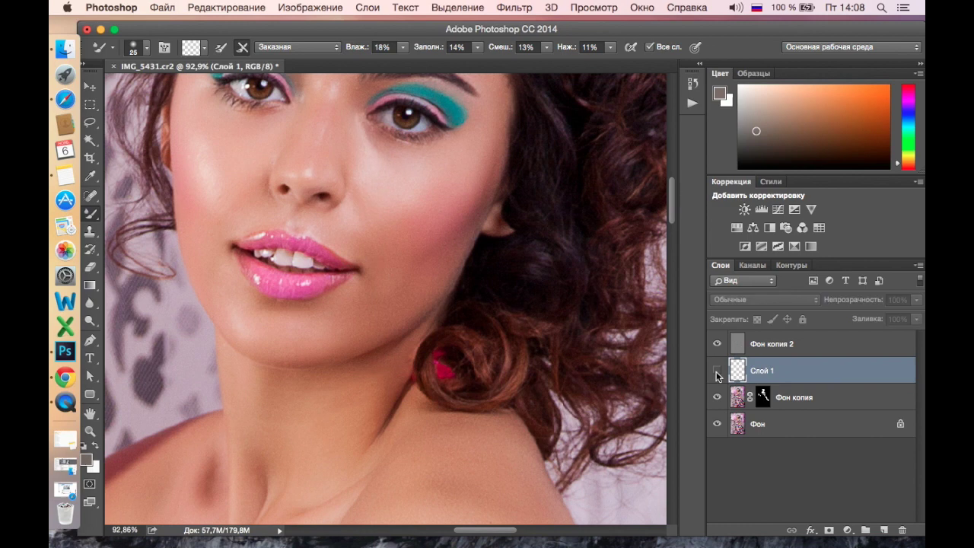
left_click(716, 372)
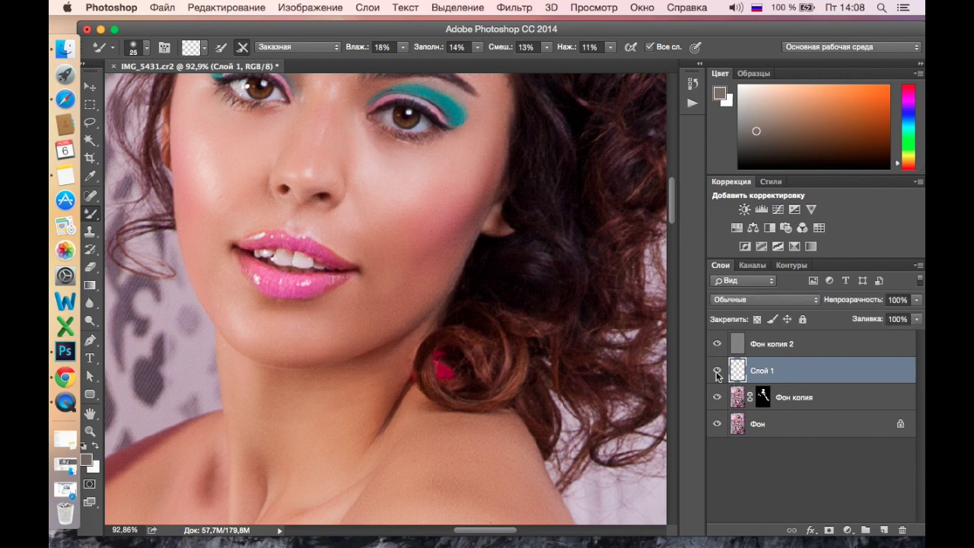
scroll(474, 335, "up", 3)
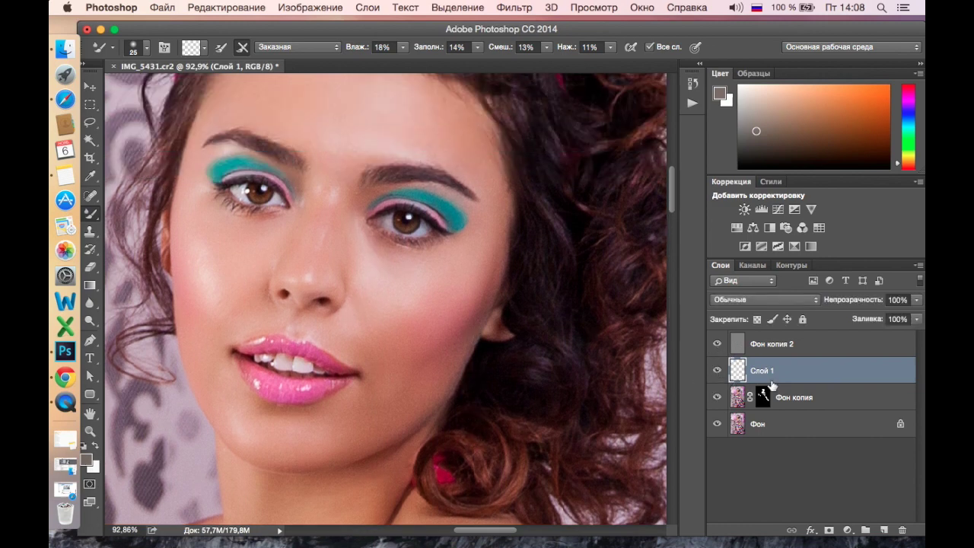
Merge all layers into a single Фон layer and duplicate it as Фон копия
left_click(833, 347, "shift")
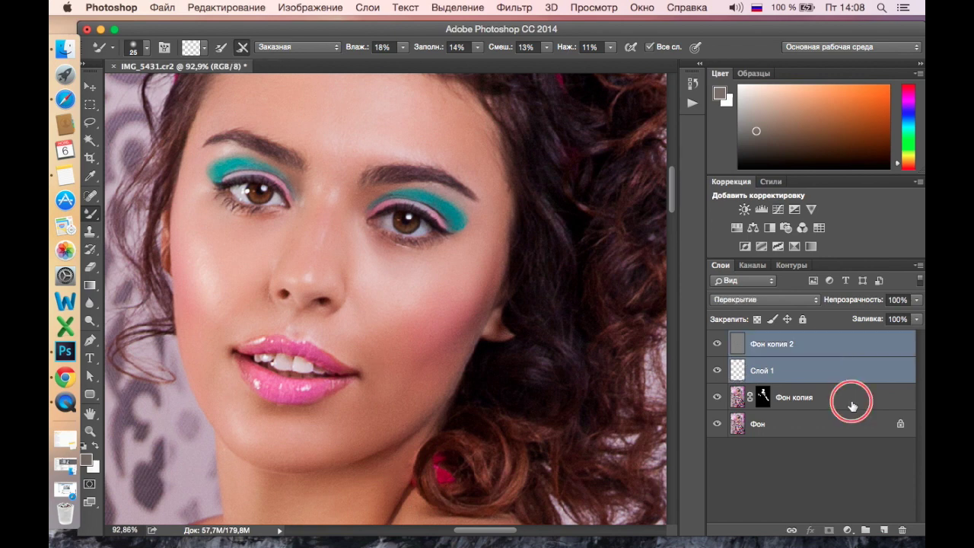
left_click(849, 398, "shift")
left_click(851, 421, "shift")
key("super+e")
scroll(372, 276, "up", 1)
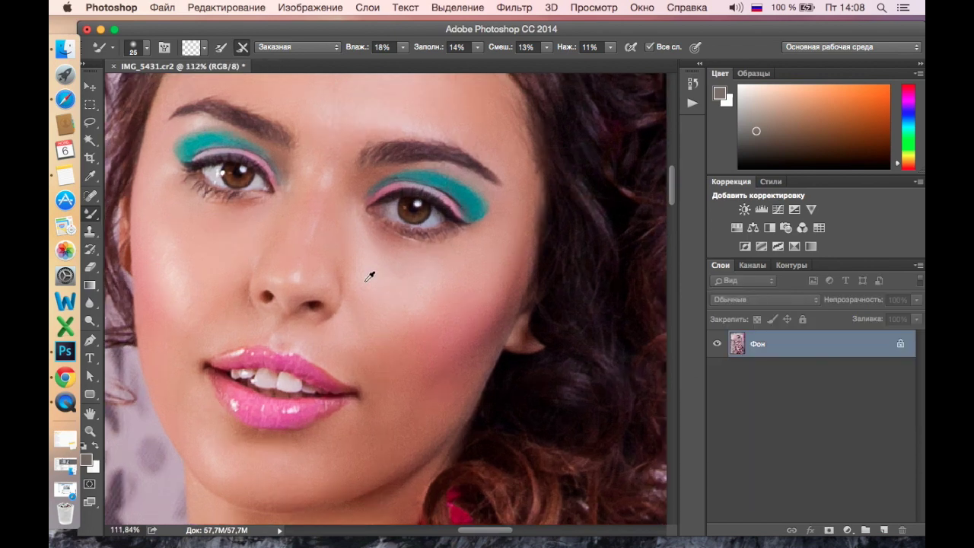
scroll(371, 275, "up", 1)
left_click_drag(420, 289, 456, 380)
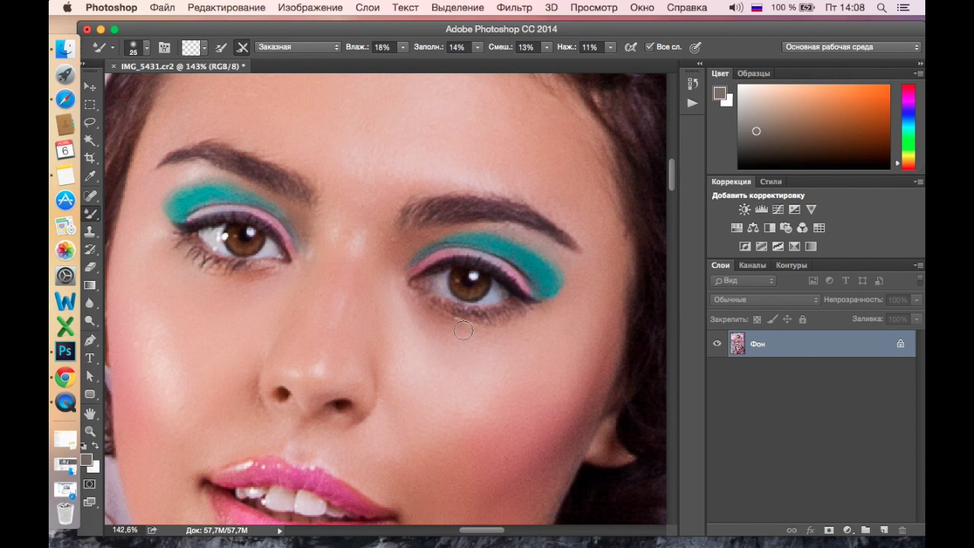
left_click_drag(851, 347, 882, 531)
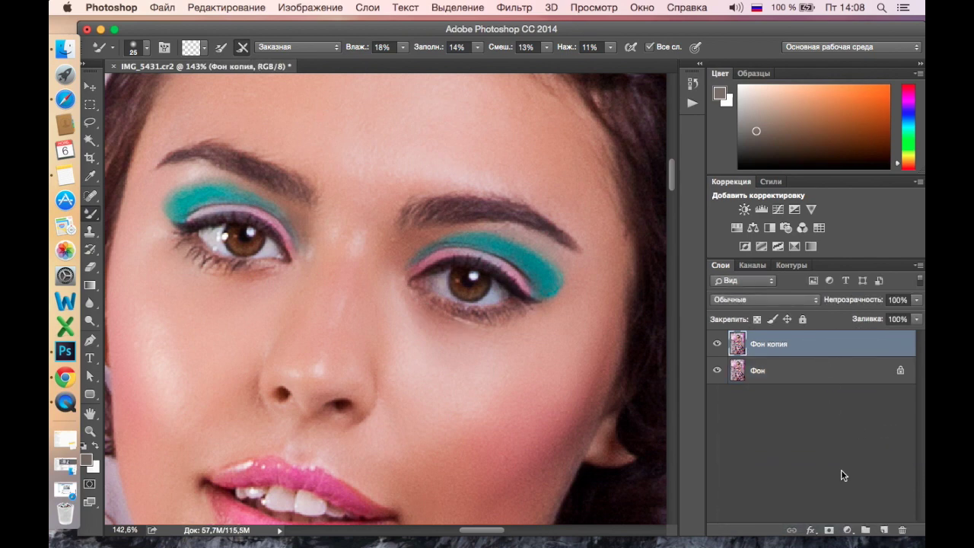
left_click(847, 531)
Add a brightening Curves layer, merge Фон копия into Кривые 1, and give it a black mask
left_click(822, 359)
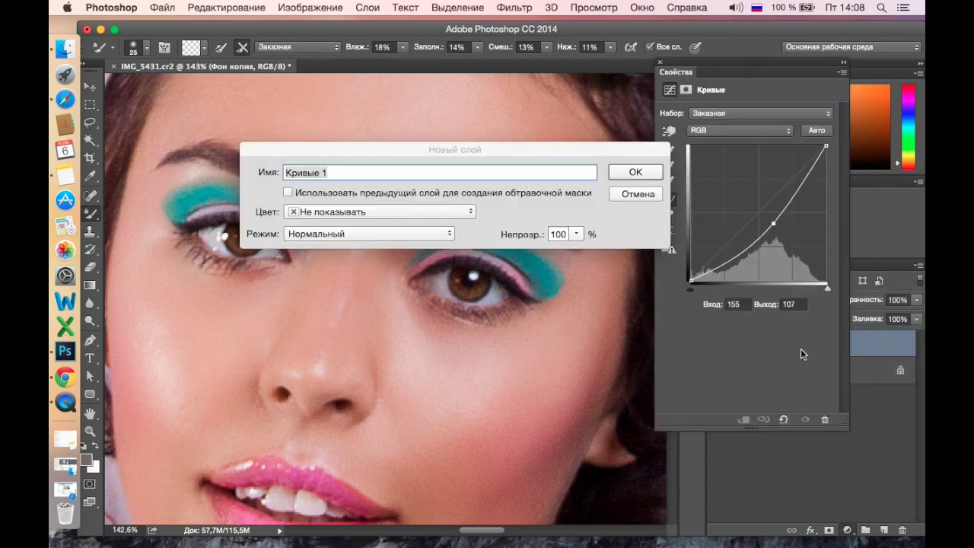
left_click(627, 174)
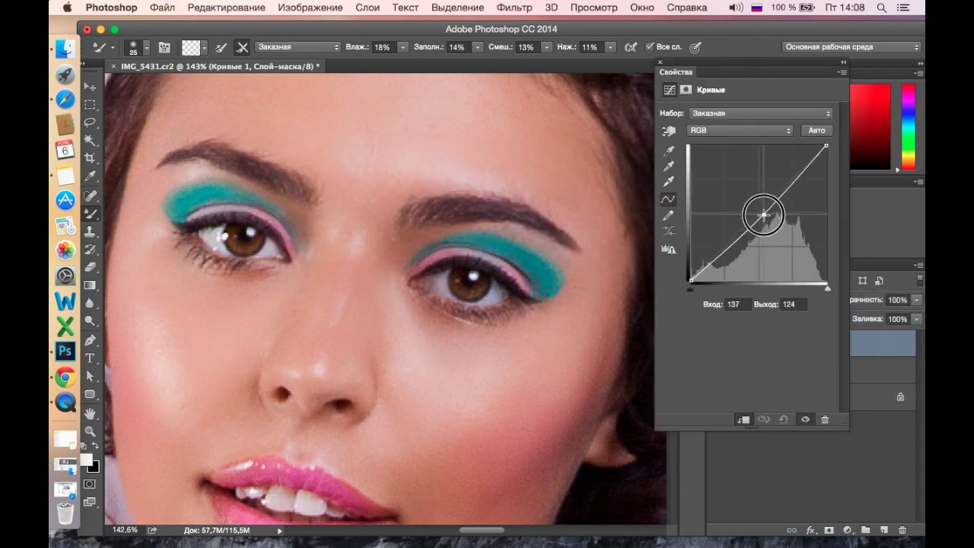
left_click_drag(759, 212, 758, 207)
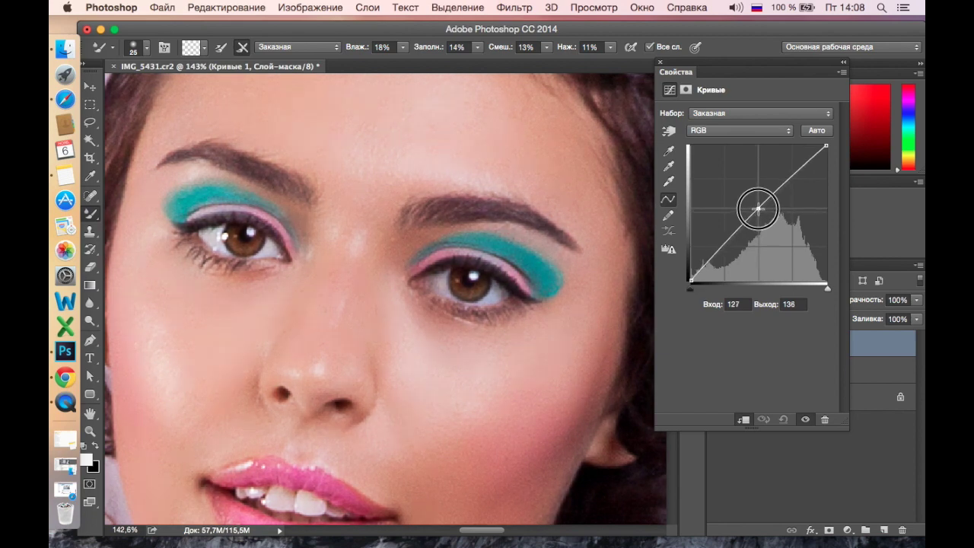
double_click(658, 62)
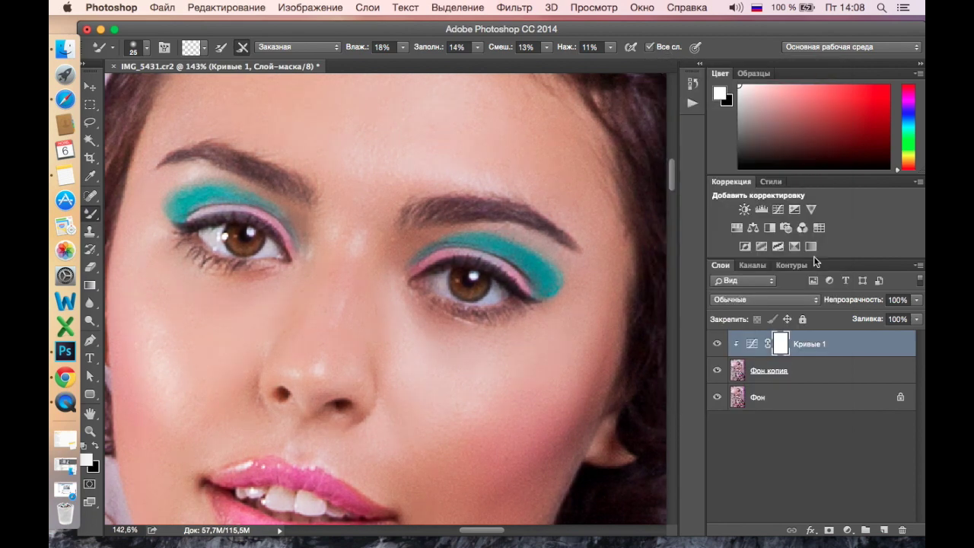
left_click(808, 365, "shift")
key("ctrl+e")
left_click(828, 530, "alt")
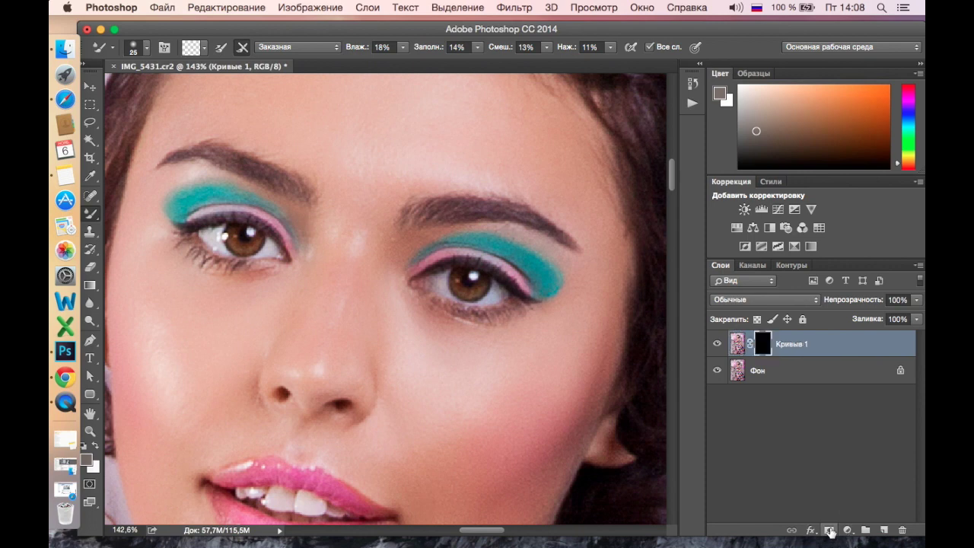
With a regular brush at 23% flow, lighten the shadow under the right eye on the mask
right_click(91, 215)
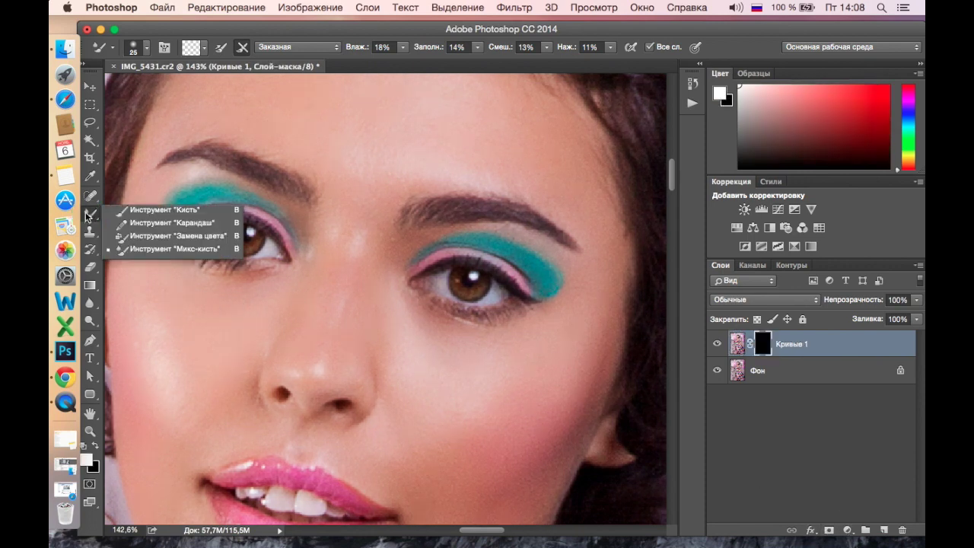
left_click(122, 212)
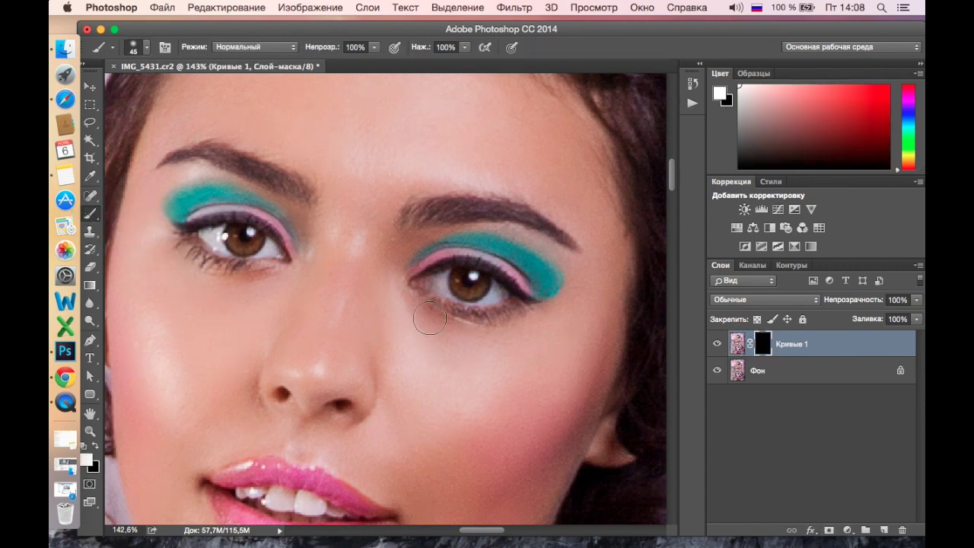
left_click(375, 49)
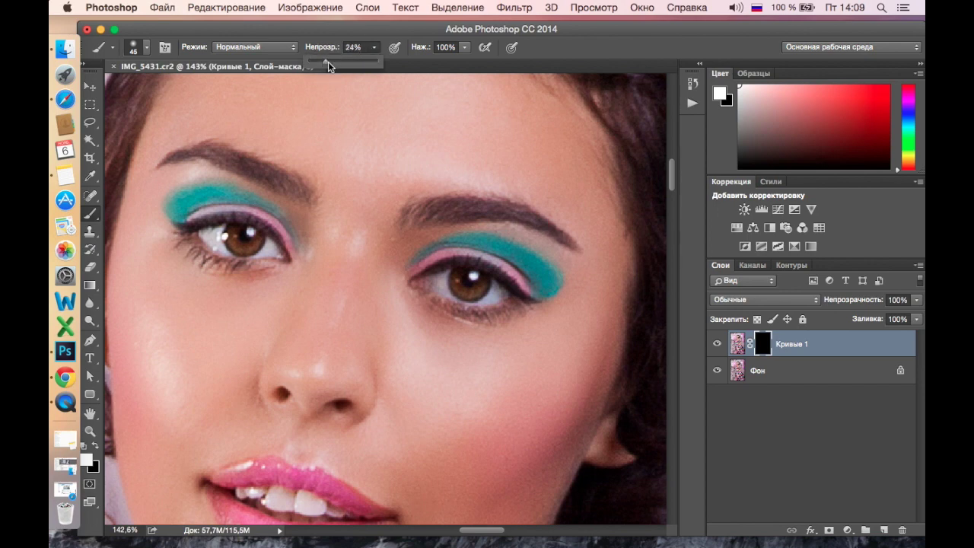
left_click_drag(464, 47, 416, 61)
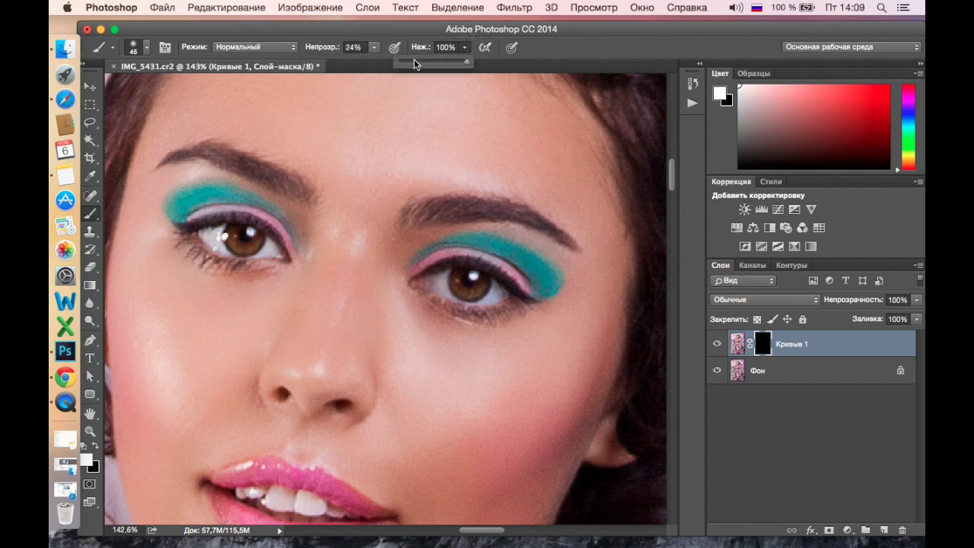
left_click_drag(420, 313, 467, 333)
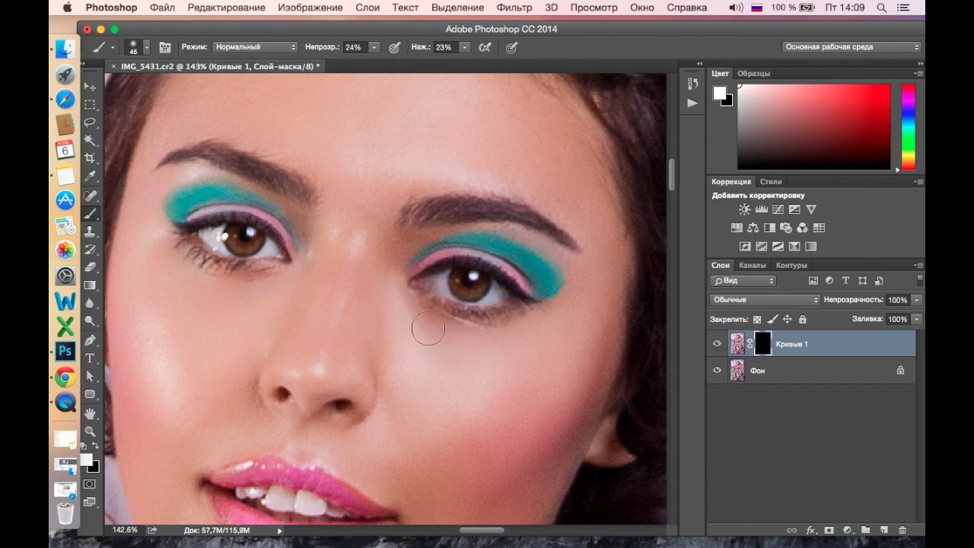
key("bracketleft")
key("bracketleft")
key("bracketleft")
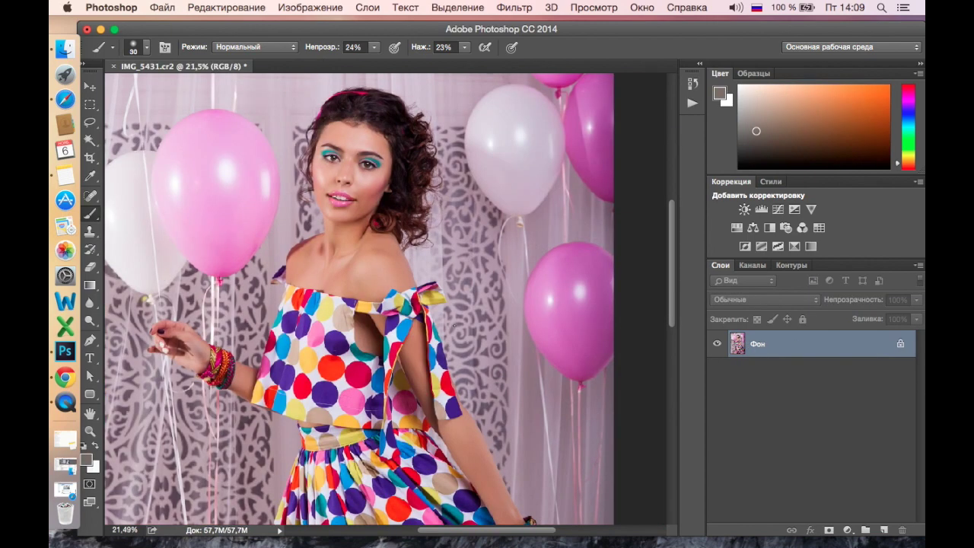
Duplicate Фон as Фон копия and open the Liquify (Пластика) filter
scroll(448, 311, "up", 1)
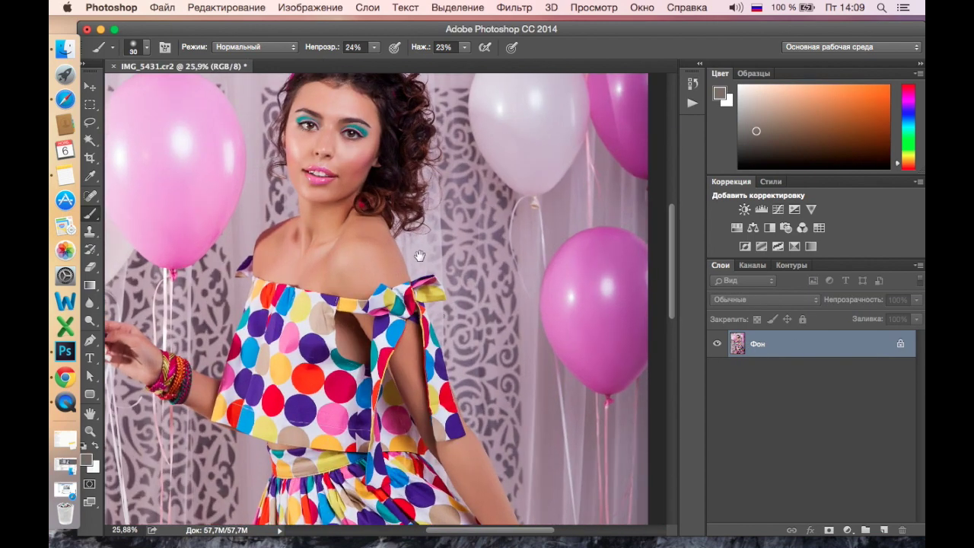
scroll(491, 409, "down", 2)
scroll(353, 317, "up", 4)
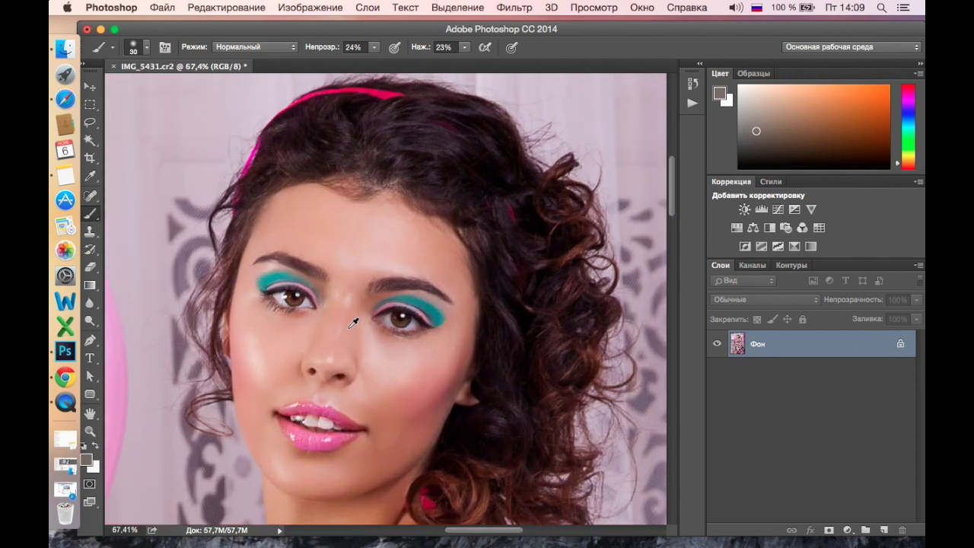
scroll(350, 336, "up", 1)
left_click_drag(870, 347, 883, 530)
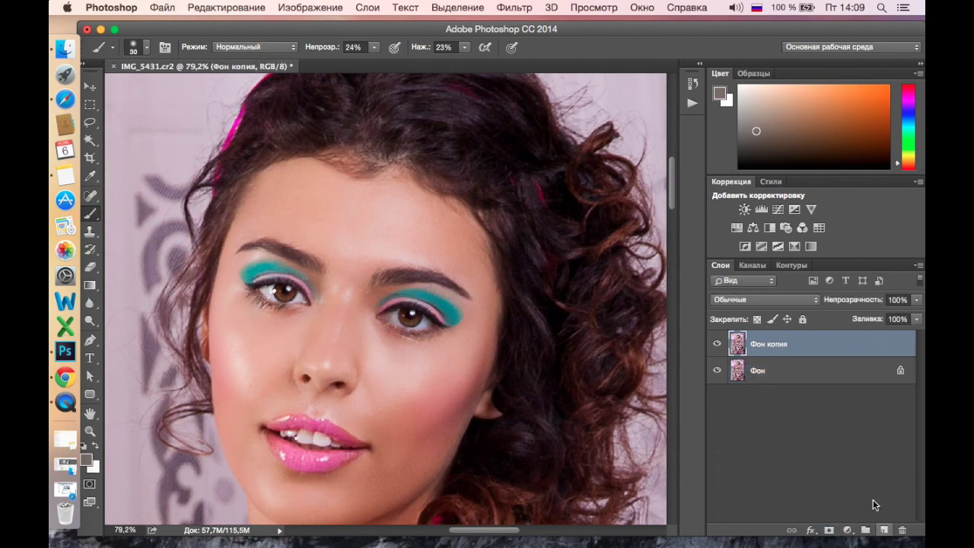
left_click(518, 7)
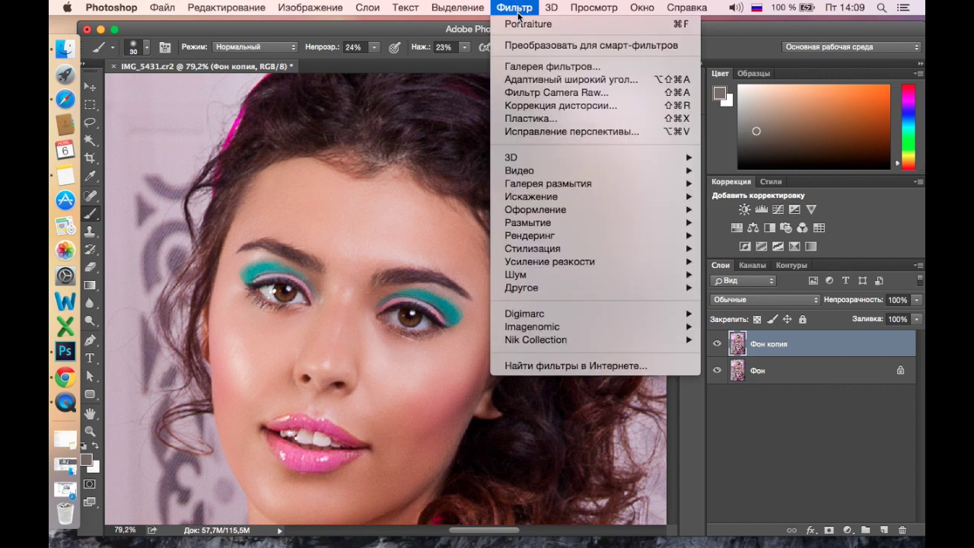
left_click(530, 118)
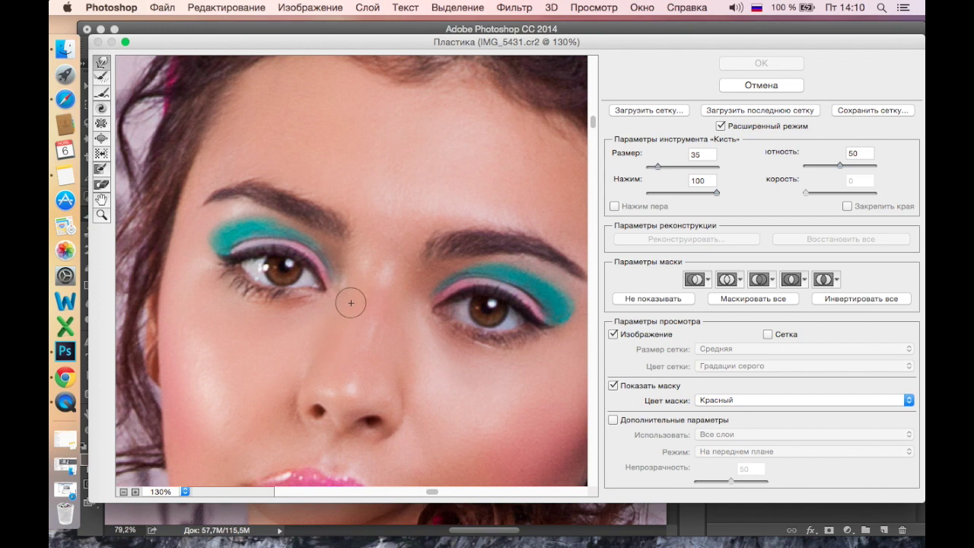
Warp the nose sides and bridge with a size-125 Liquify brush and apply the change
left_click_drag(658, 167, 663, 168)
mouse_move(339, 322)
left_mouse_down()
mouse_move(331, 315)
mouse_move(403, 319)
mouse_move(337, 322)
mouse_move(370, 315)
left_mouse_up()
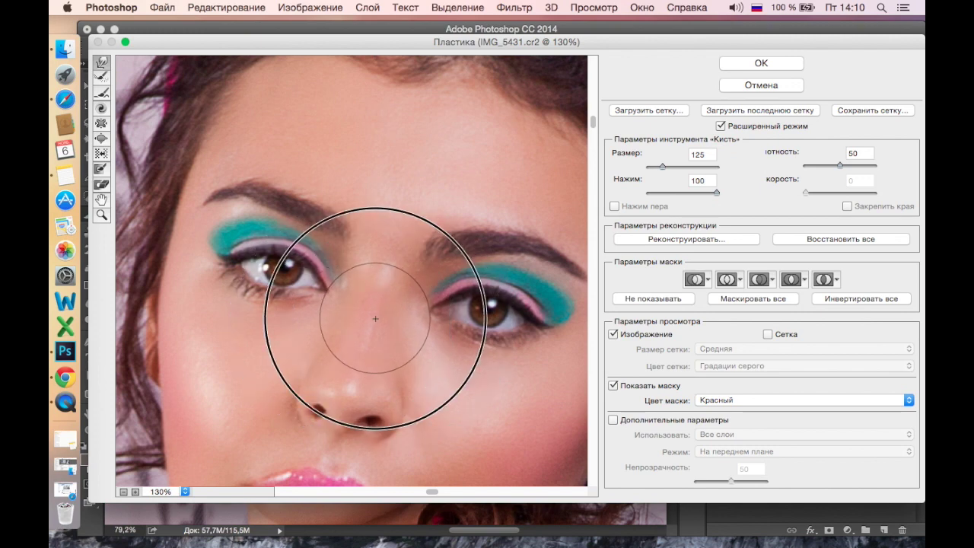
left_click_drag(335, 421, 320, 411)
left_click_drag(663, 165, 648, 163)
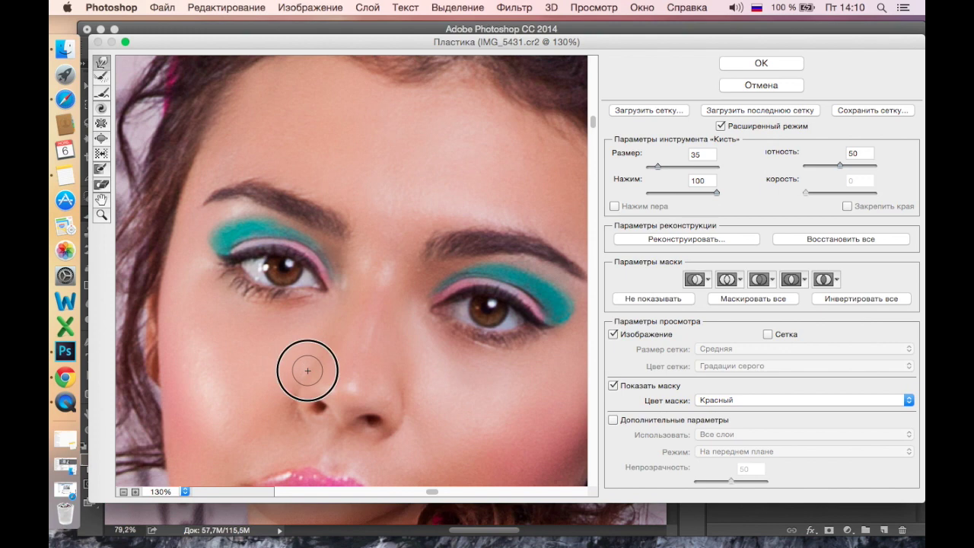
left_click(761, 64)
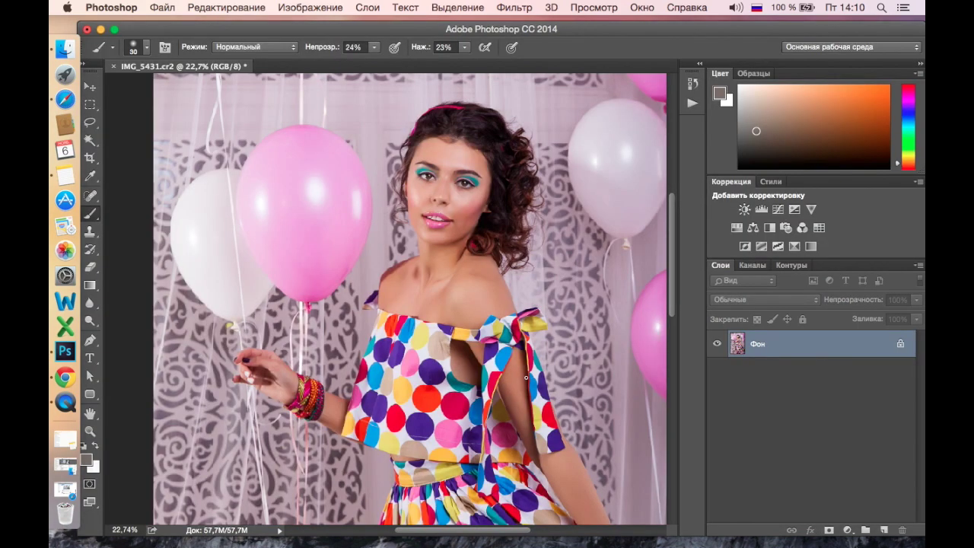
scroll(526, 376, "down", 1)
scroll(526, 377, "down", 5)
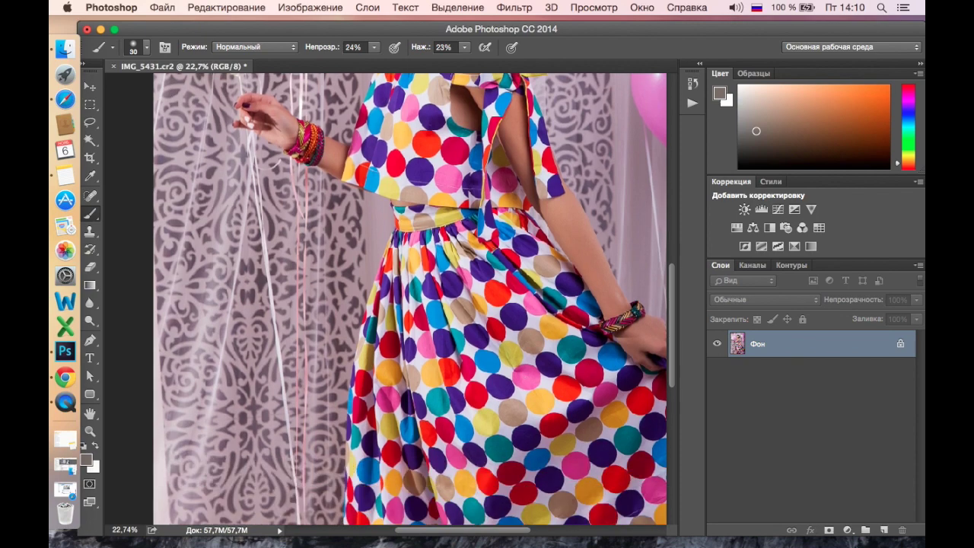
scroll(487, 305, "up", 1)
scroll(474, 348, "up", 5)
Make two copies of the Фон layer, Фон копия and Фон копия 2
scroll(406, 220, "up", 1)
scroll(418, 225, "up", 2)
scroll(433, 232, "up", 2)
scroll(452, 241, "up", 2)
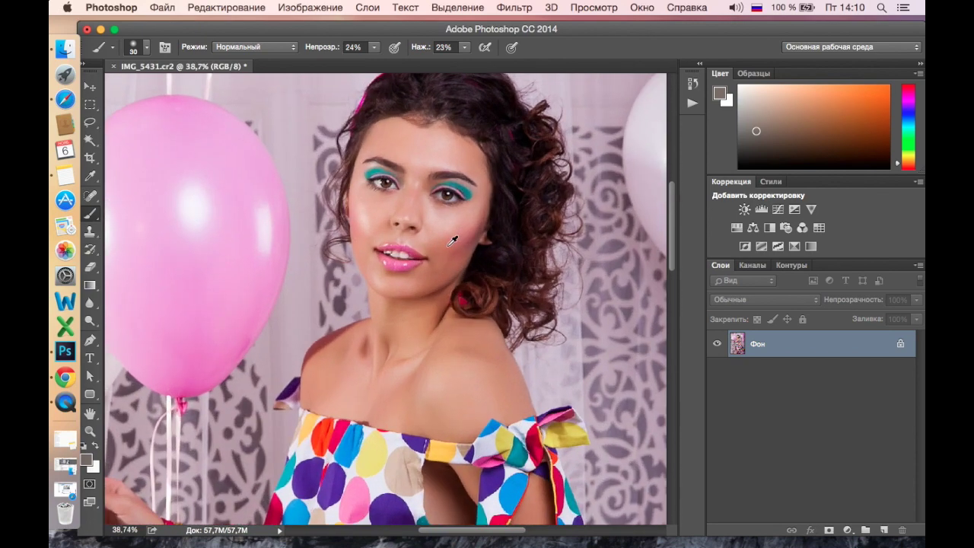
scroll(452, 241, "up", 1)
scroll(452, 241, "up", 1)
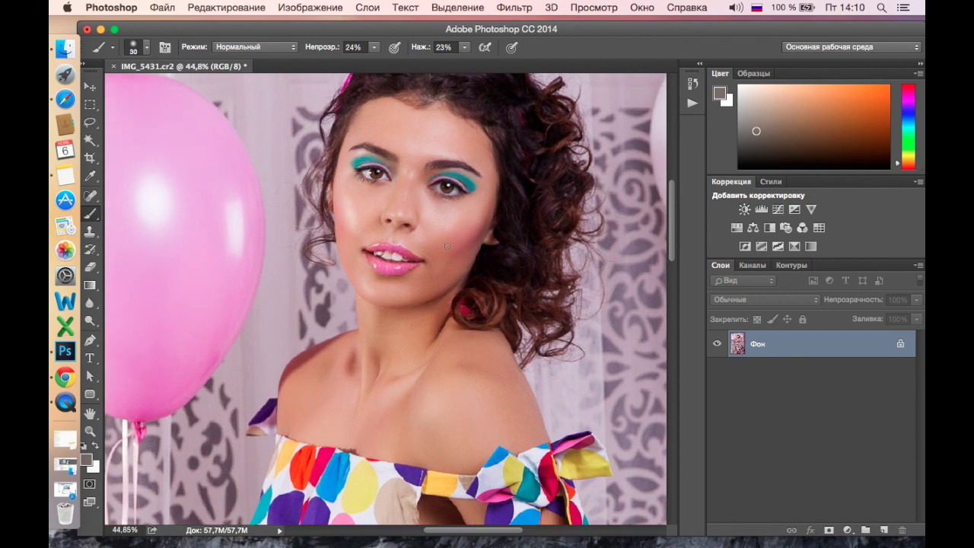
scroll(461, 263, "up", 1)
scroll(471, 272, "up", 1)
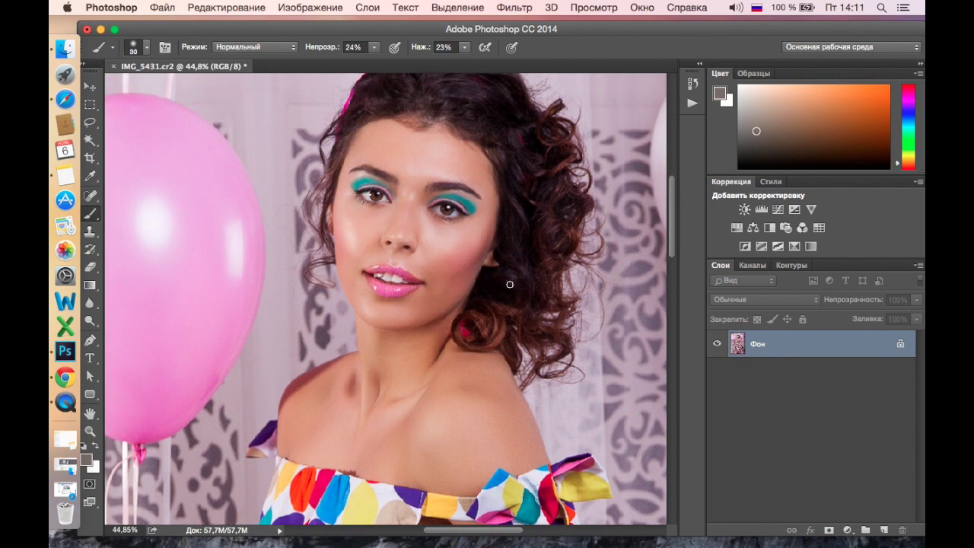
left_click_drag(863, 356, 883, 530)
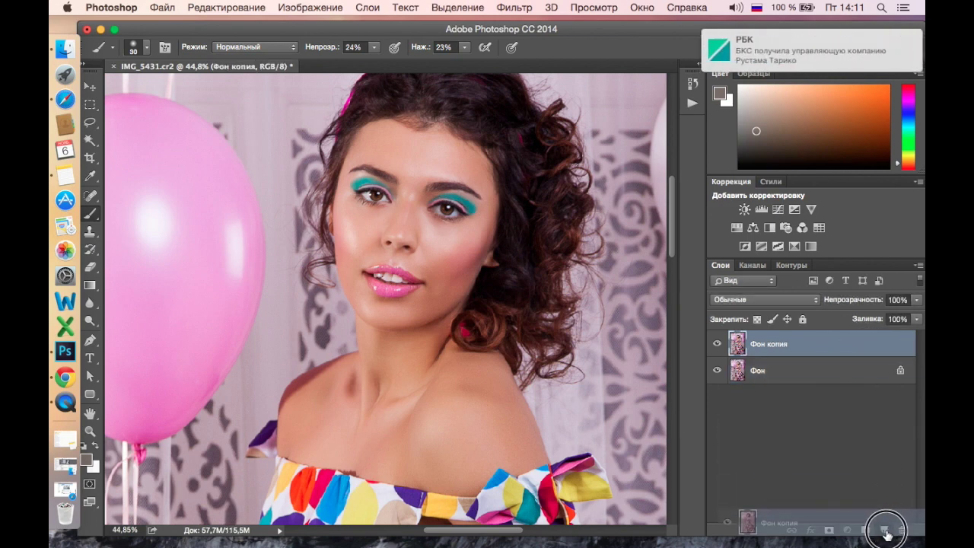
left_click_drag(863, 350, 884, 529)
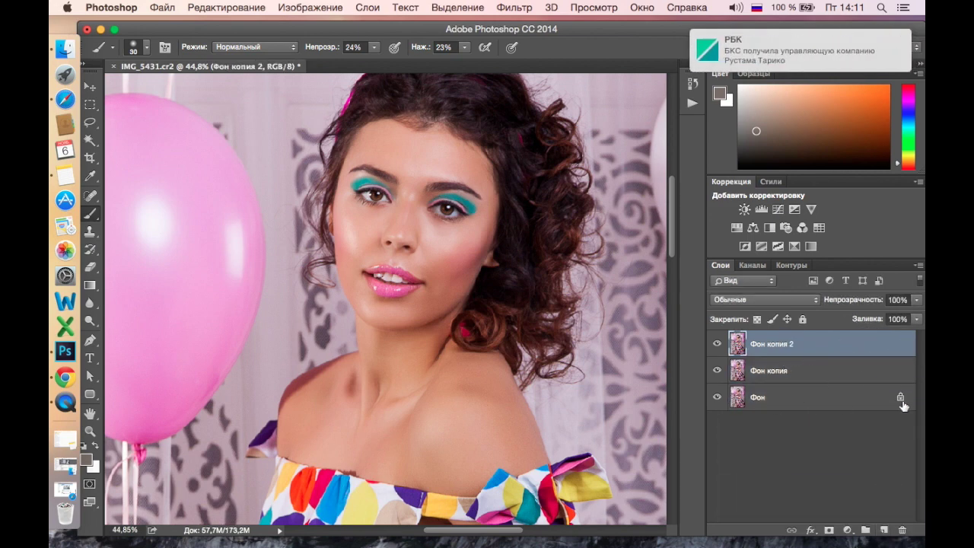
Set Фон копия 2 to Multiply and Фон копия to Screen, each with a black mask
left_click(773, 305)
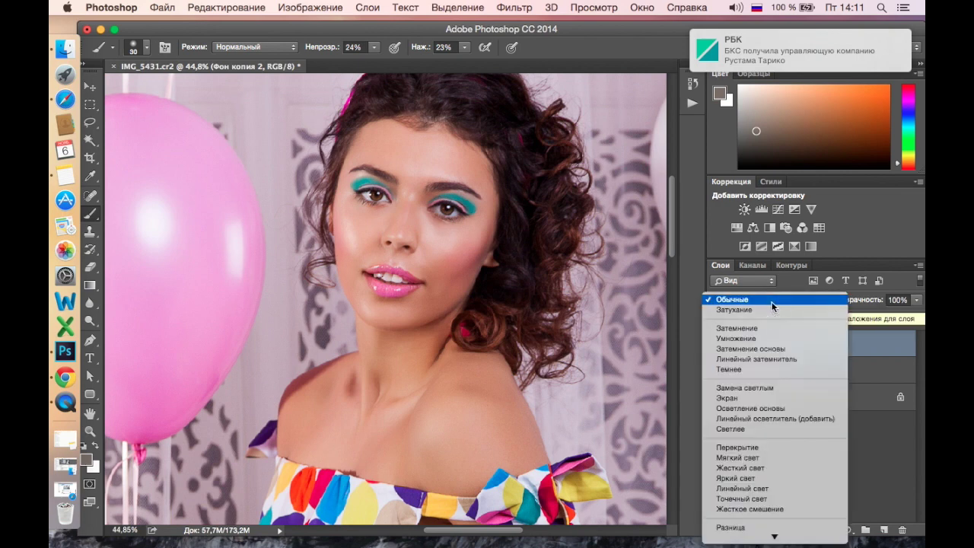
left_click(753, 338)
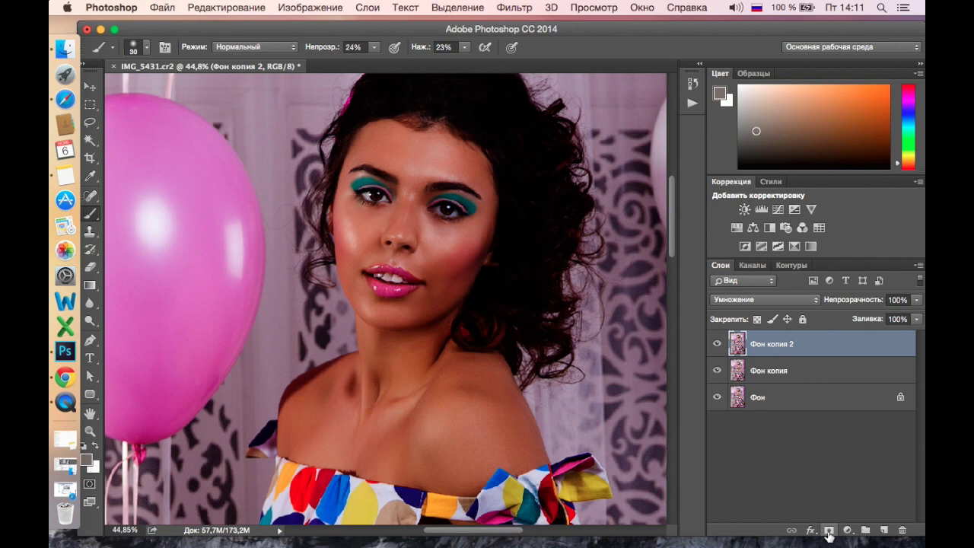
left_click(829, 530, "alt")
left_click(810, 374)
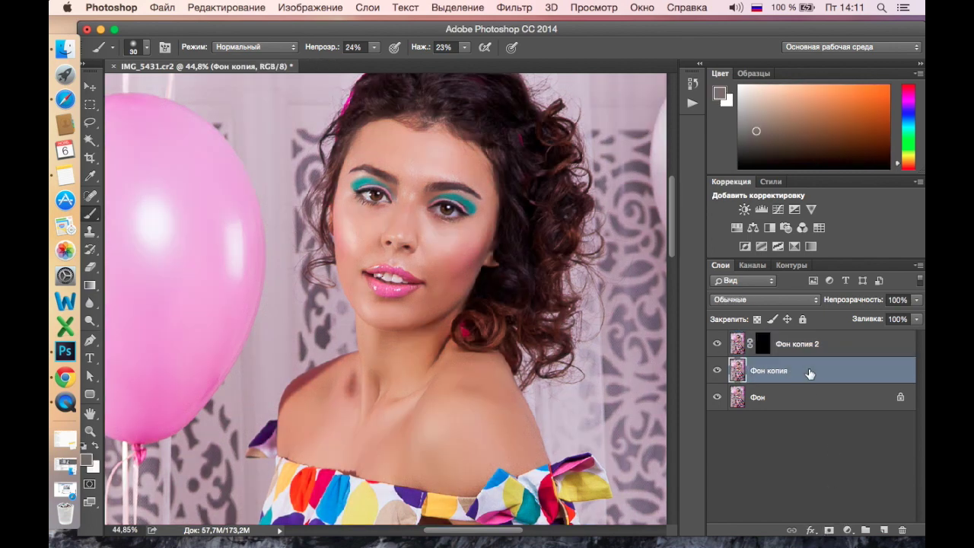
left_click(761, 301)
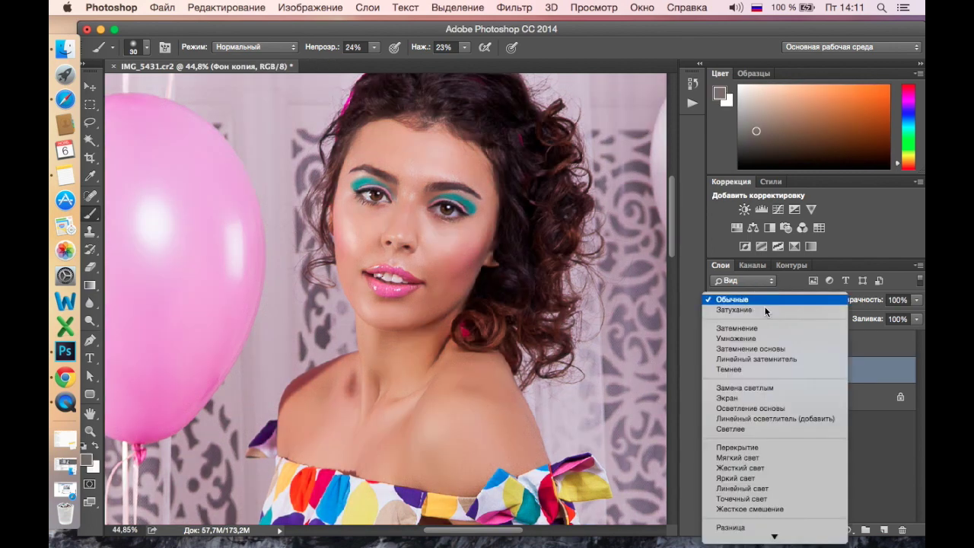
left_click(736, 398)
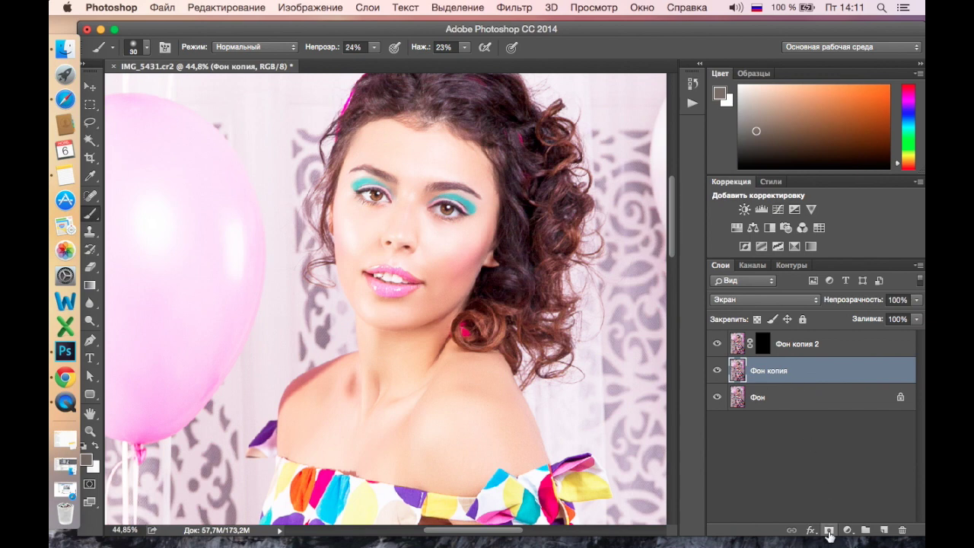
left_click(829, 531, "alt")
left_click(376, 48)
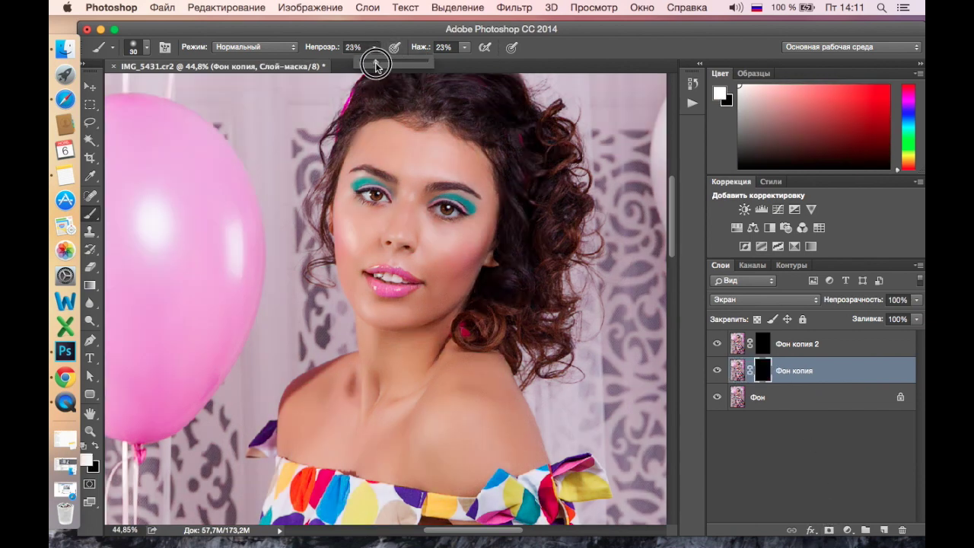
Lower brush opacity slightly and flow to 18%, then target the Multiply copy's mask
left_click_drag(376, 65, 373, 67)
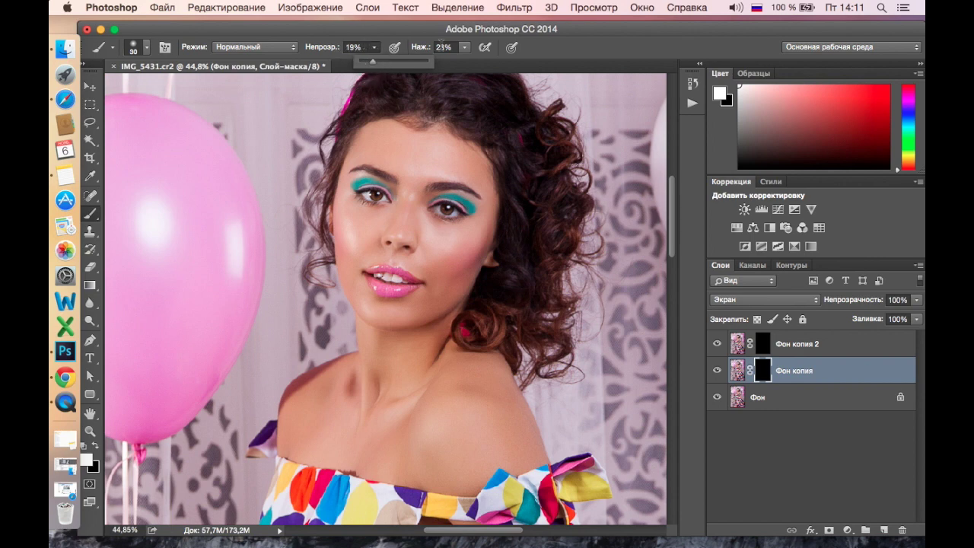
left_click(465, 48)
left_click_drag(464, 65, 464, 70)
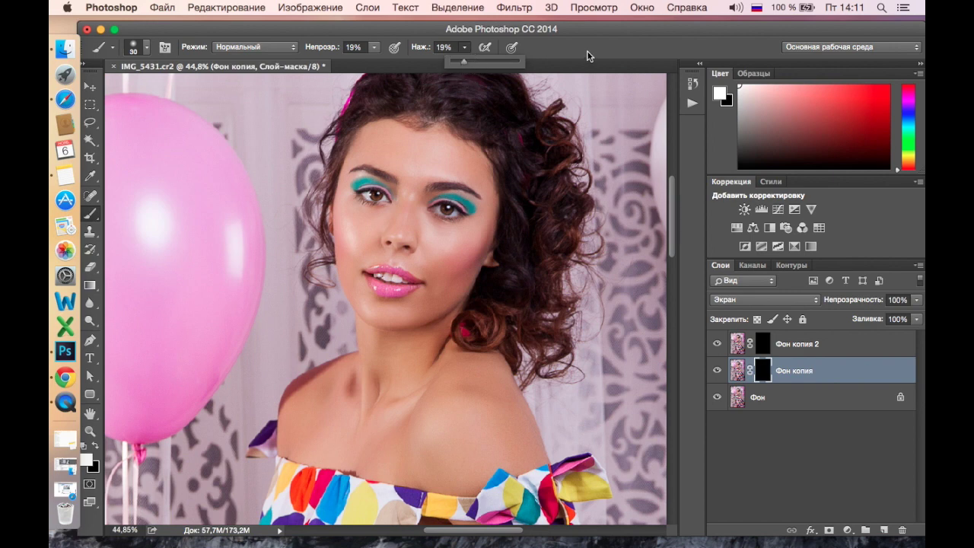
left_click(763, 344)
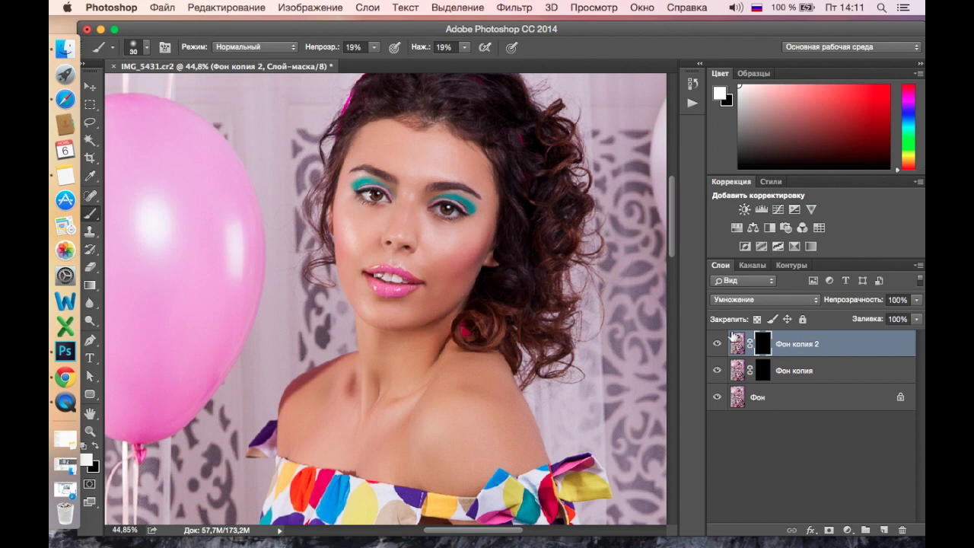
Paint Multiply darkening along the right side of the face with a 70, then 50, brush
scroll(446, 253, "up", 1)
scroll(441, 259, "up", 3)
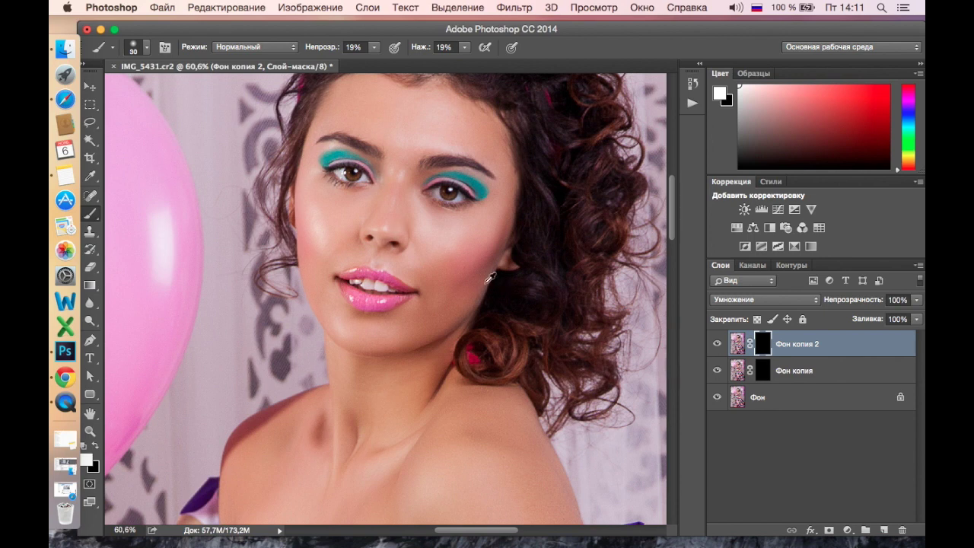
scroll(489, 278, "down", 2)
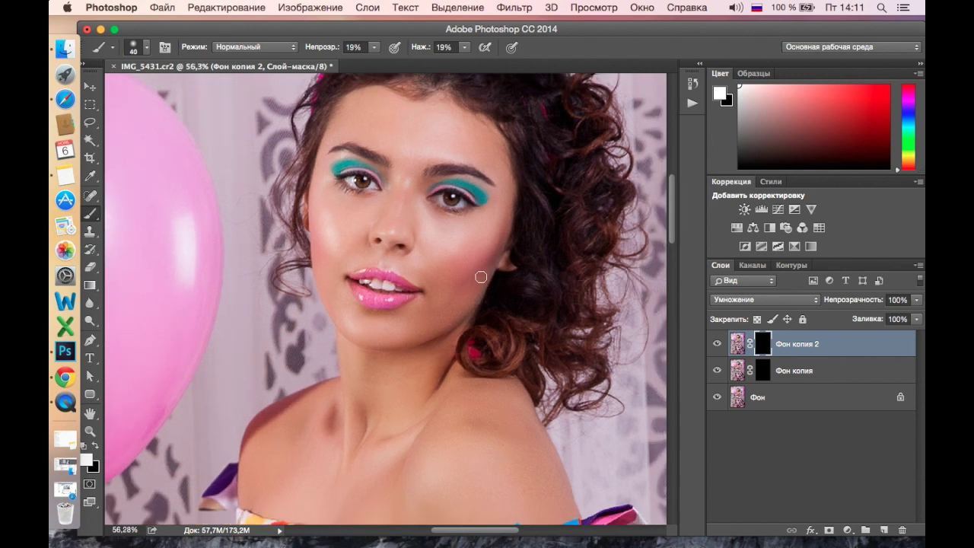
key("bracketright")
mouse_move(505, 124)
left_mouse_down()
mouse_move(464, 304)
mouse_move(472, 315)
mouse_move(372, 352)
left_mouse_up()
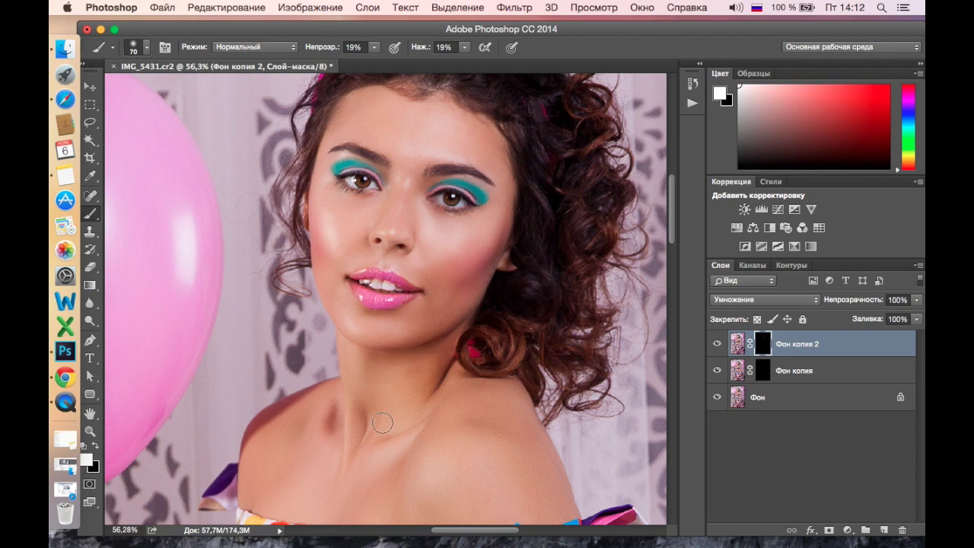
scroll(421, 381, "up", 1)
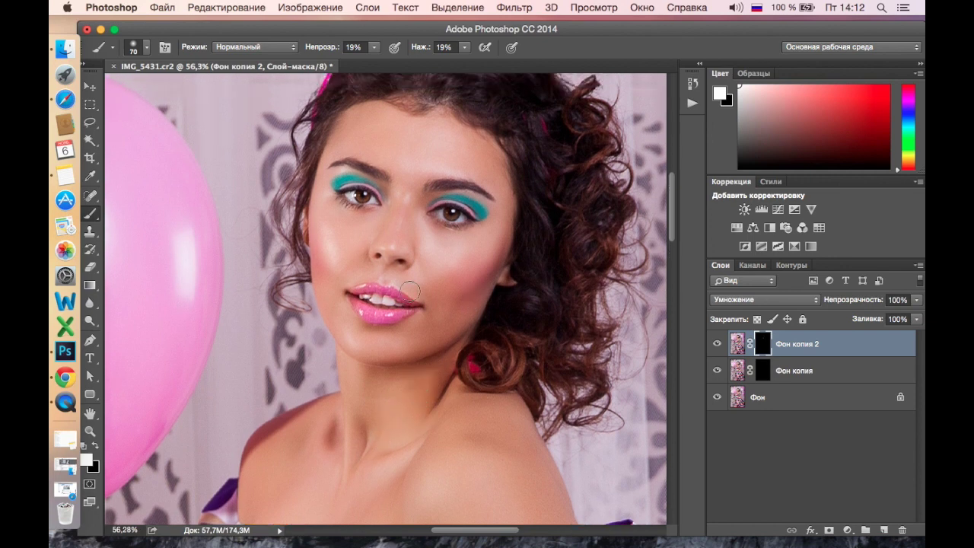
key("bracketleft")
key("bracketleft")
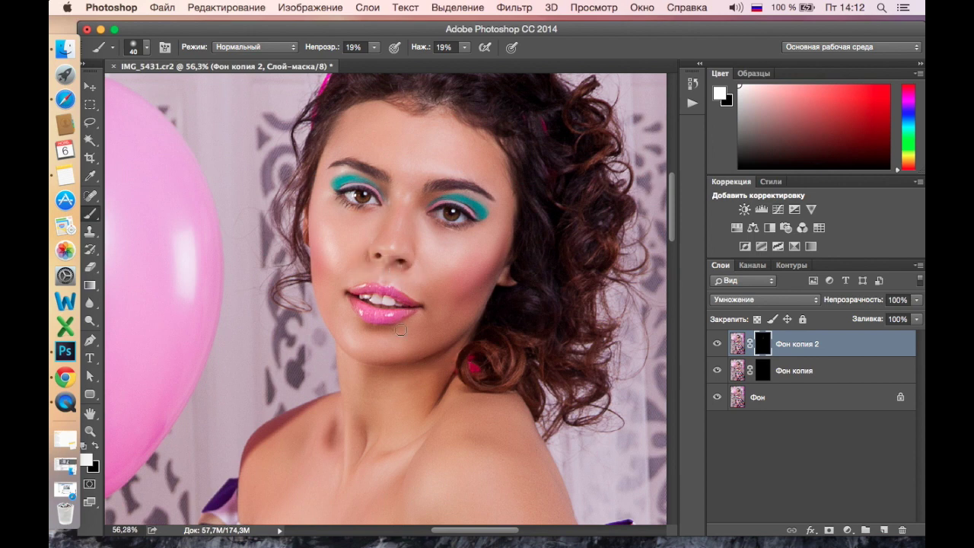
scroll(395, 370, "up", 1)
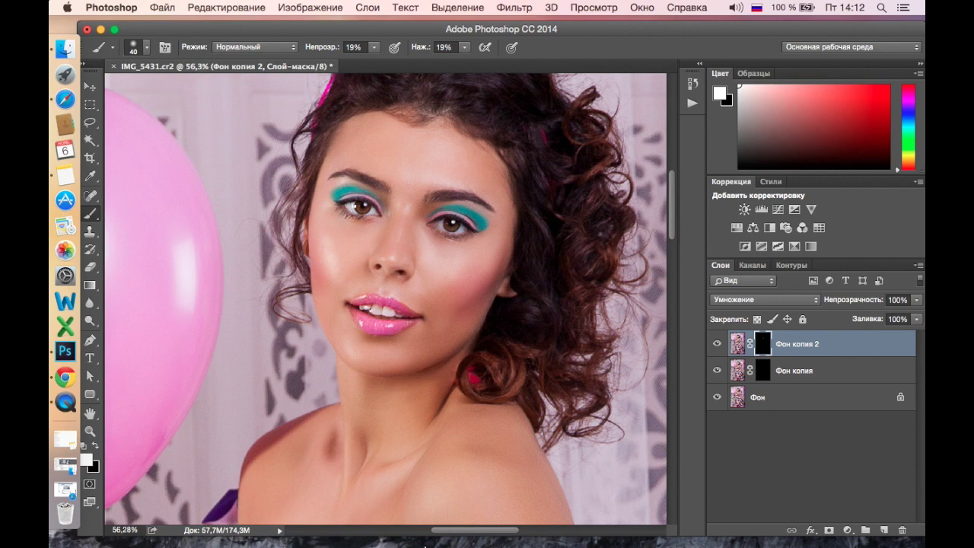
On the Screen layer's mask, brighten the left cheek and the turquoise eyeshadow over both eyes
left_click(766, 374)
key("bracketright")
key("bracketright")
key("bracketright")
left_click_drag(342, 254, 329, 230)
key("bracketleft")
key("bracketleft")
left_click_drag(462, 209, 477, 208)
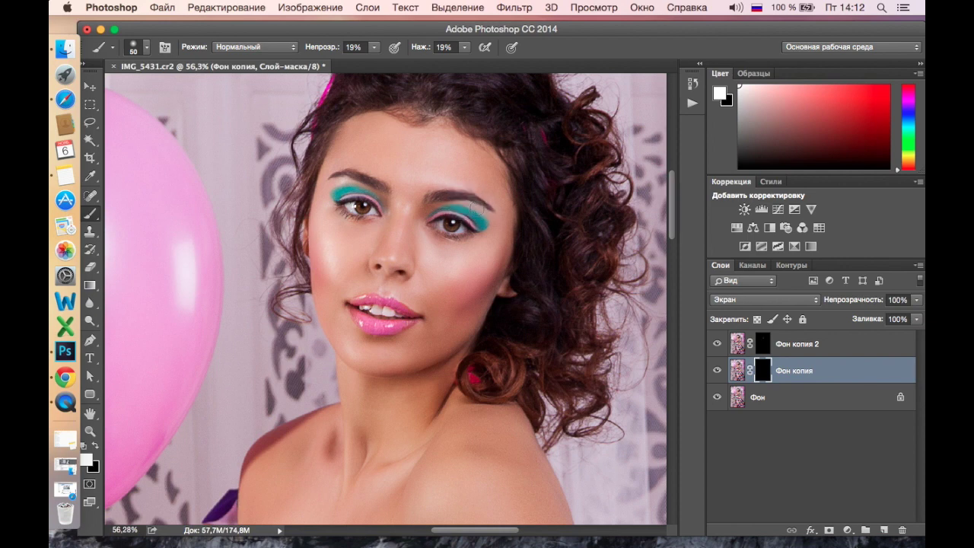
left_click_drag(337, 175, 341, 180)
left_click_drag(460, 187, 481, 210)
Add shine to the lips with a smaller brush, then toggle a layer to compare
key("bracketleft")
scroll(378, 335, "up", 3)
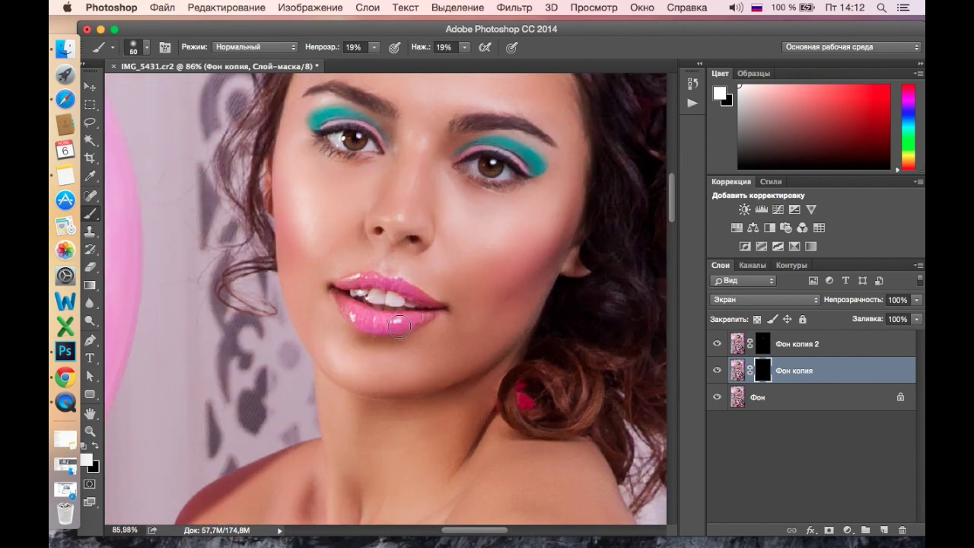
key("bracketleft")
mouse_move(356, 279)
left_mouse_down()
mouse_move(402, 278)
mouse_move(429, 302)
left_mouse_up()
scroll(471, 318, "down", 2)
scroll(476, 315, "down", 1)
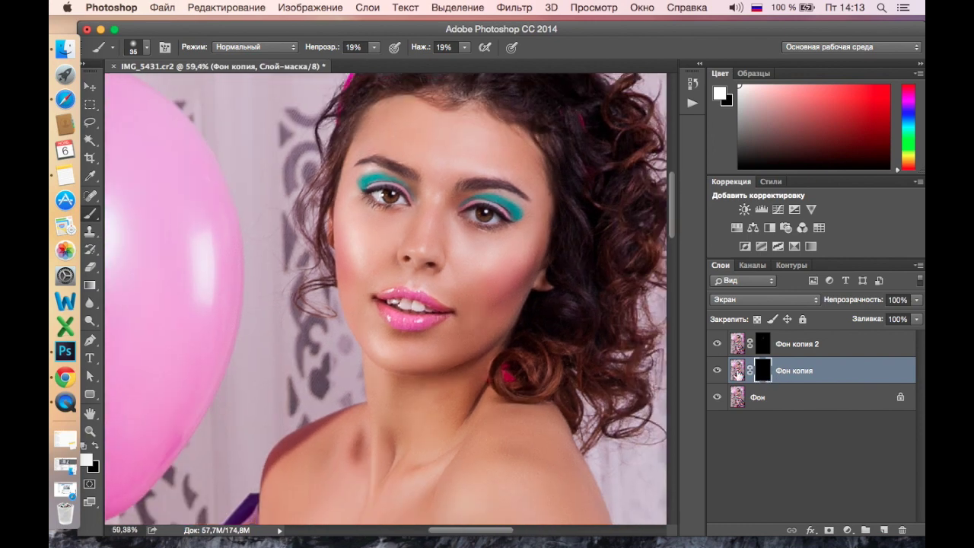
left_click(717, 344)
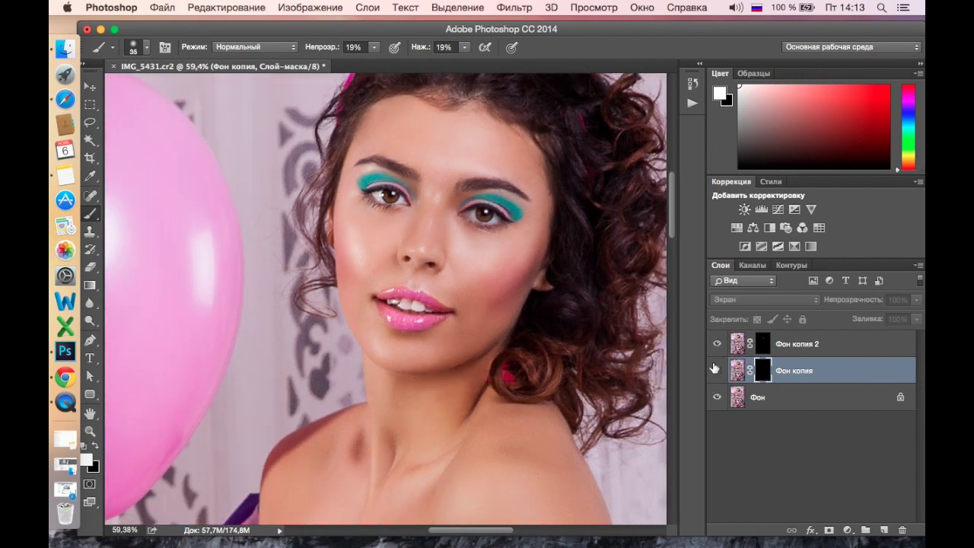
Darken the shoulder toward the dress on the Multiply mask, resizing the brush between 175 and 80
scroll(557, 362, "down", 2)
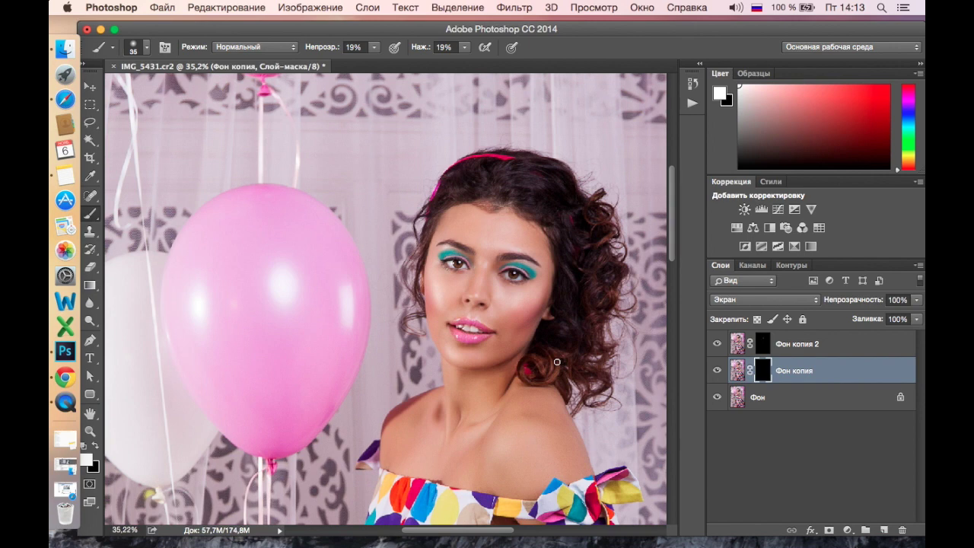
scroll(603, 351, "up", 2)
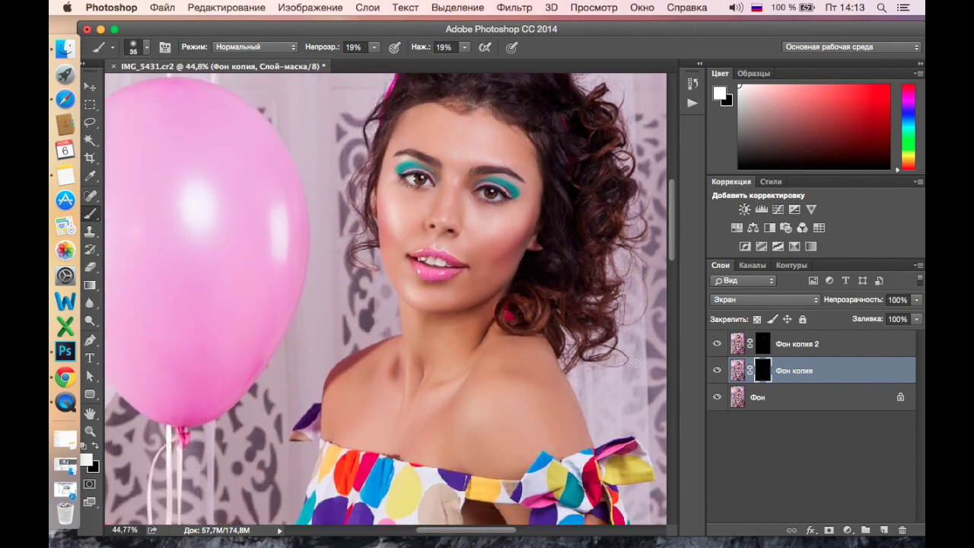
left_click(770, 346)
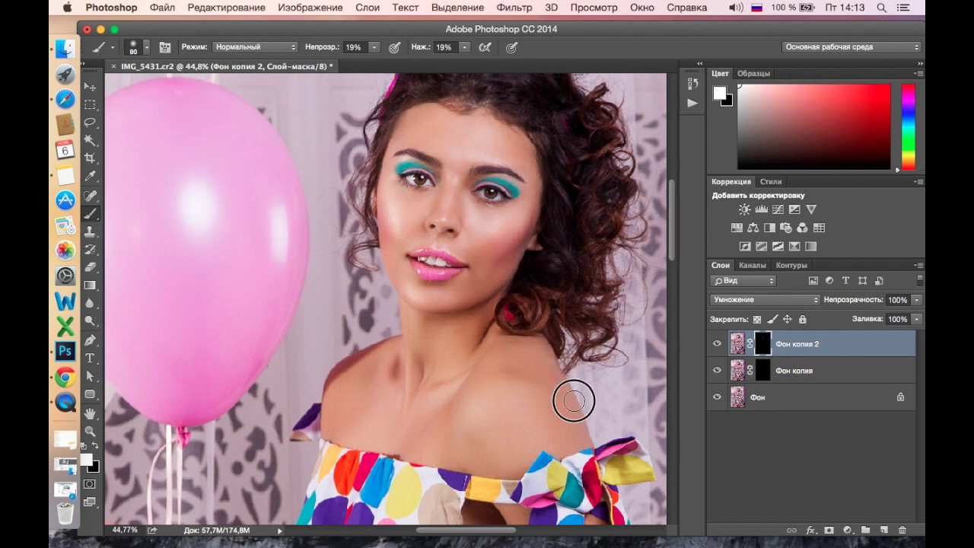
left_click_drag(585, 454, 449, 463)
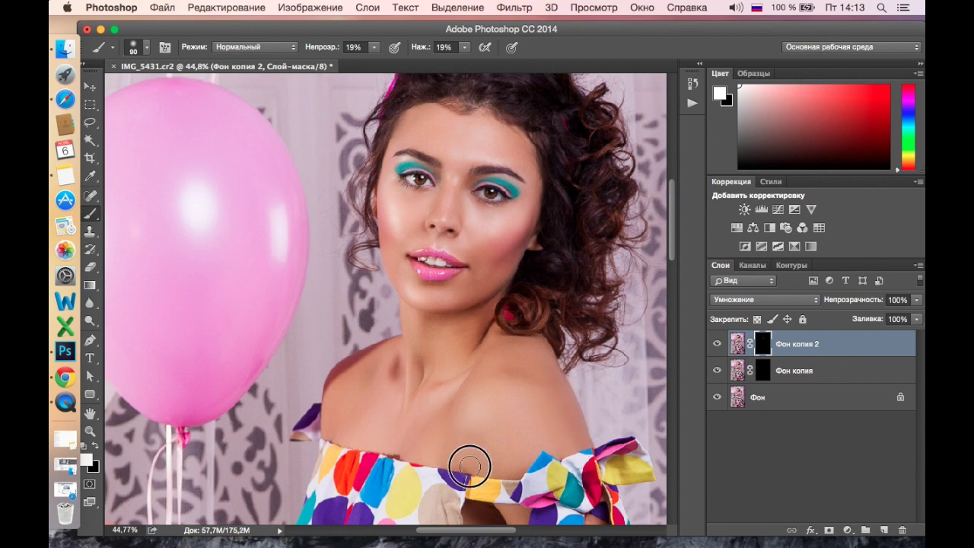
left_click(784, 373)
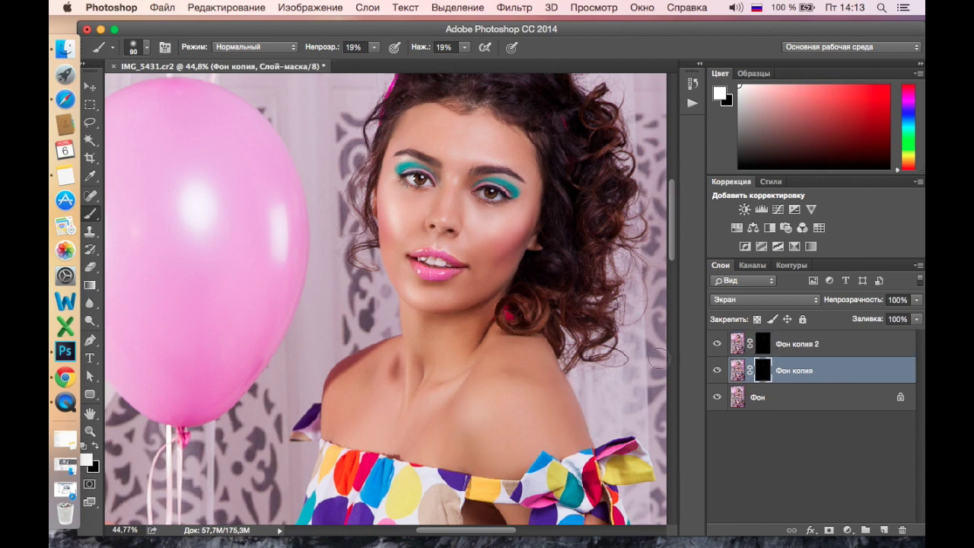
key("bracketright")
key("bracketright")
key("bracketright")
key("bracketright")
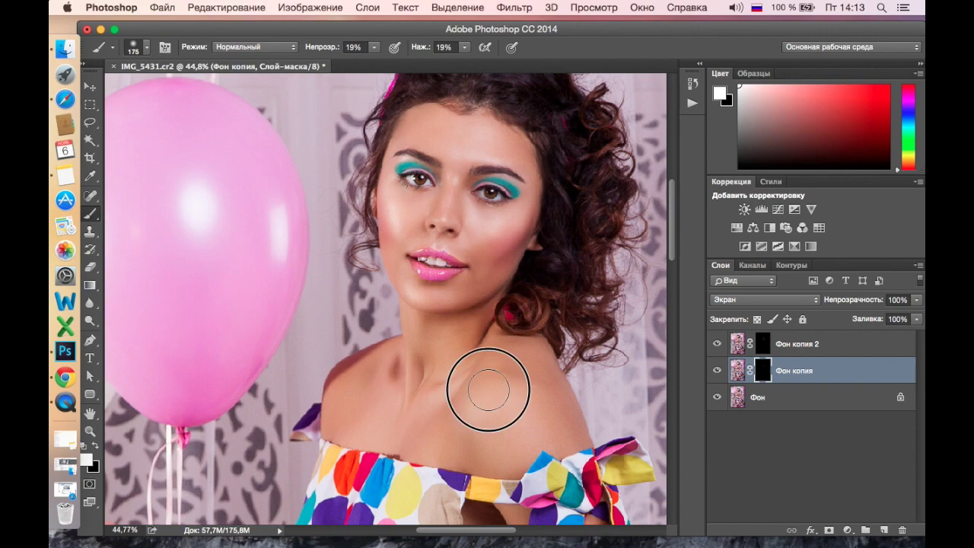
left_click(796, 344)
key("bracketleft")
key("bracketleft")
key("bracketleft")
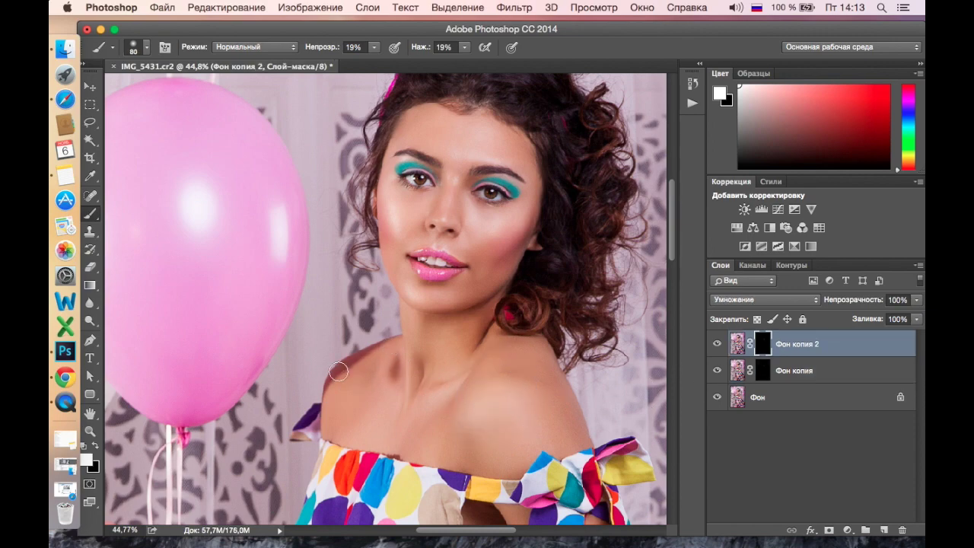
Alternate between the Screen and Multiply layers while bringing the arm and skirt into view
key("alt+bracketleft")
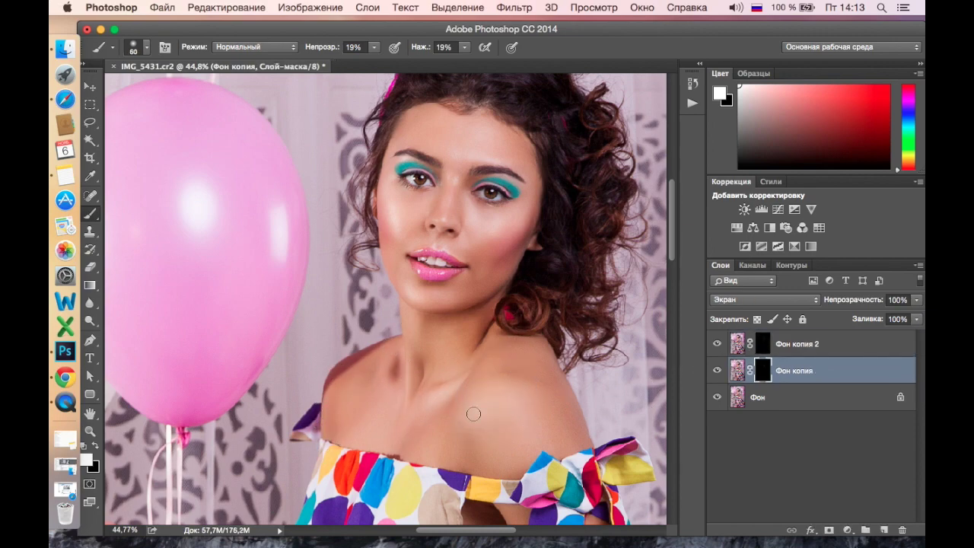
scroll(423, 426, "down", 3)
scroll(508, 411, "up", 2)
key("alt+bracketright")
key("bracketright")
key("bracketright")
key("bracketright")
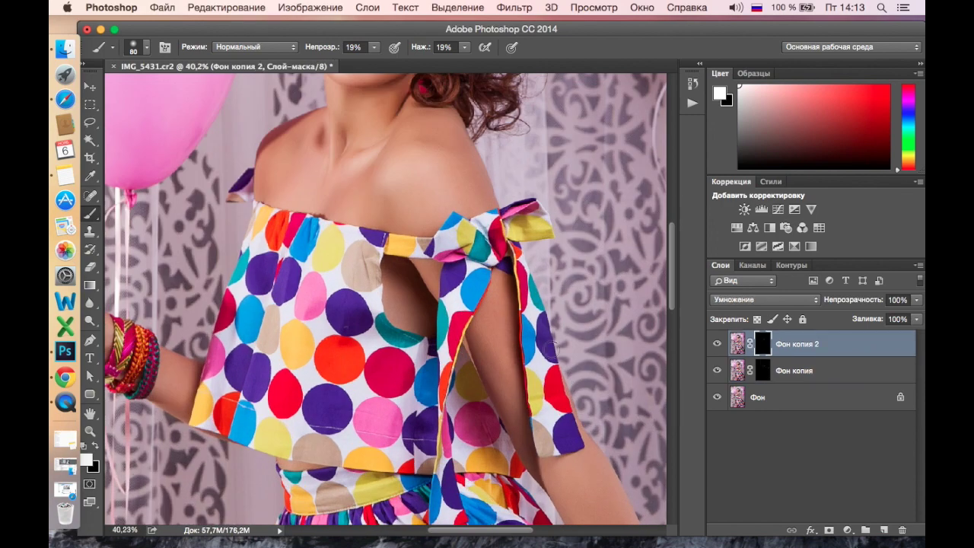
key("alt+bracketleft")
mouse_move(559, 388)
left_mouse_down()
mouse_move(442, 240)
mouse_move(422, 163)
left_mouse_up()
key("alt+bracketright")
key("bracketleft")
key("bracketleft")
key("bracketleft")
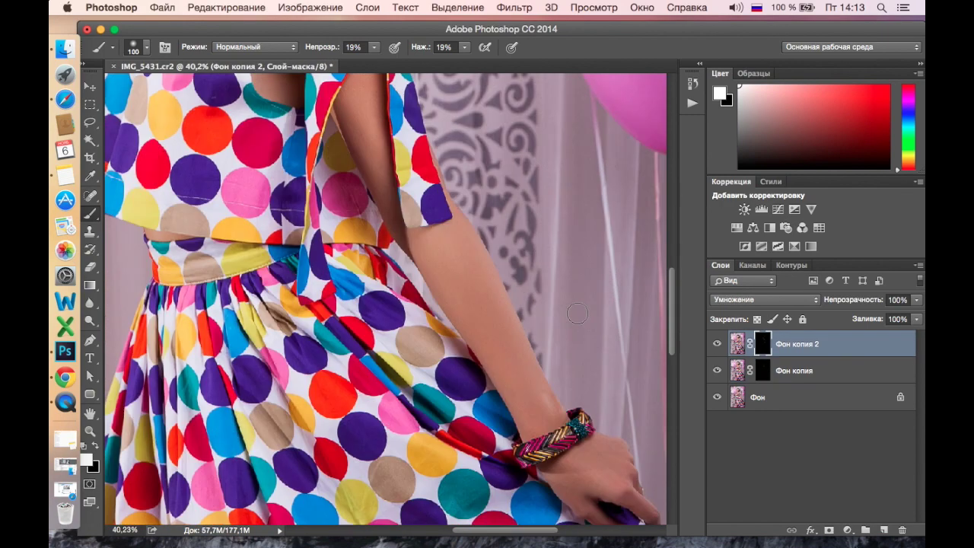
key("alt+bracketleft")
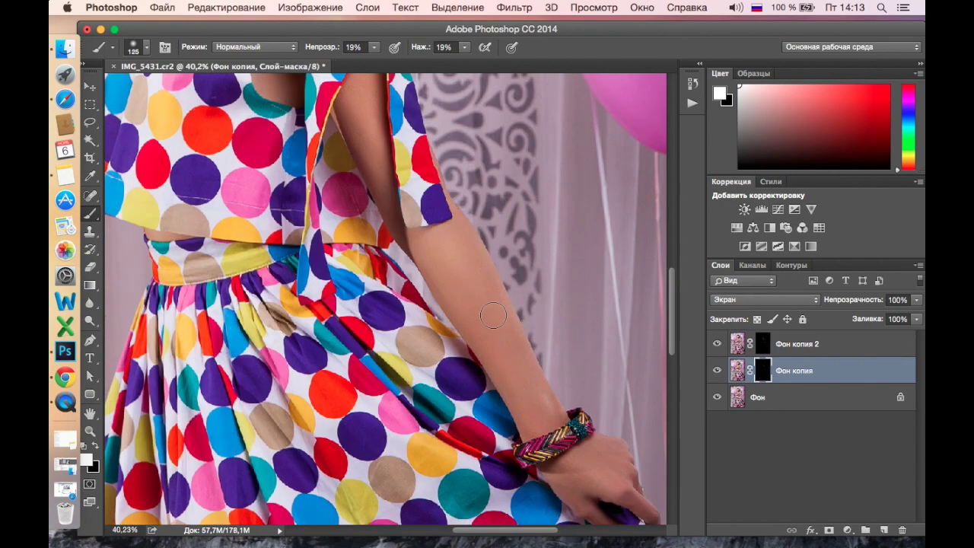
scroll(536, 405, "down", 2)
key("alt+bracketright")
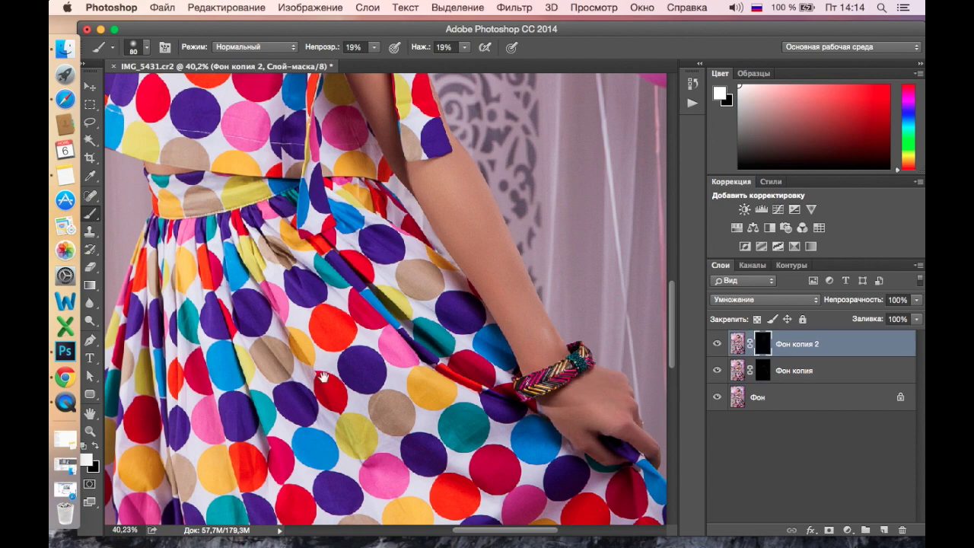
Fit the whole photo on screen and toggle the contouring layers to compare
key("ctrl+0")
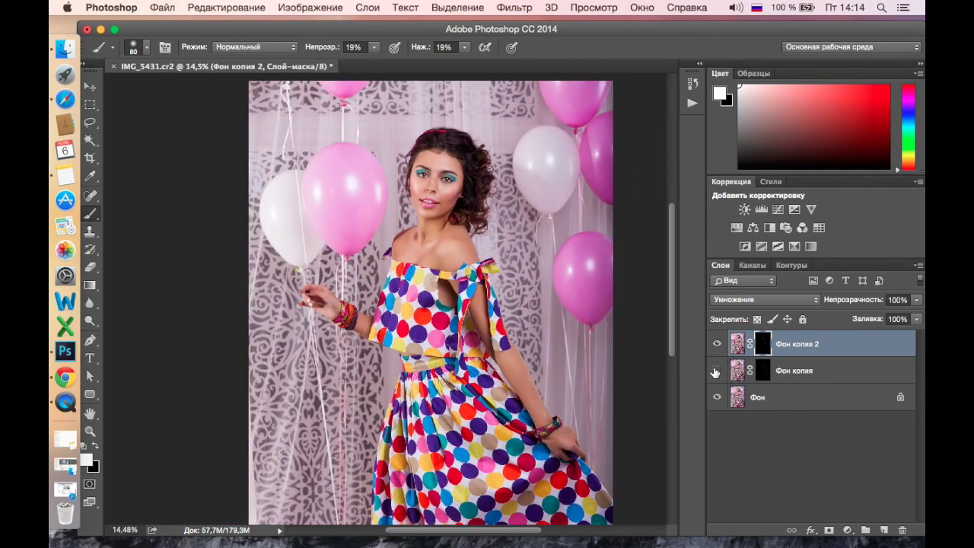
left_click(717, 344)
left_click(716, 370)
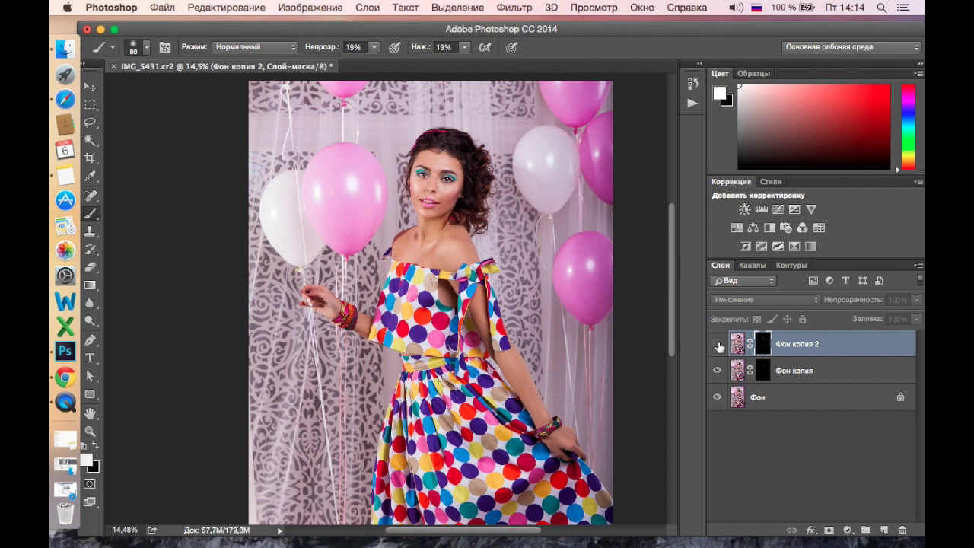
left_click(718, 346)
scroll(485, 429, "down", 1)
scroll(484, 415, "up", 3)
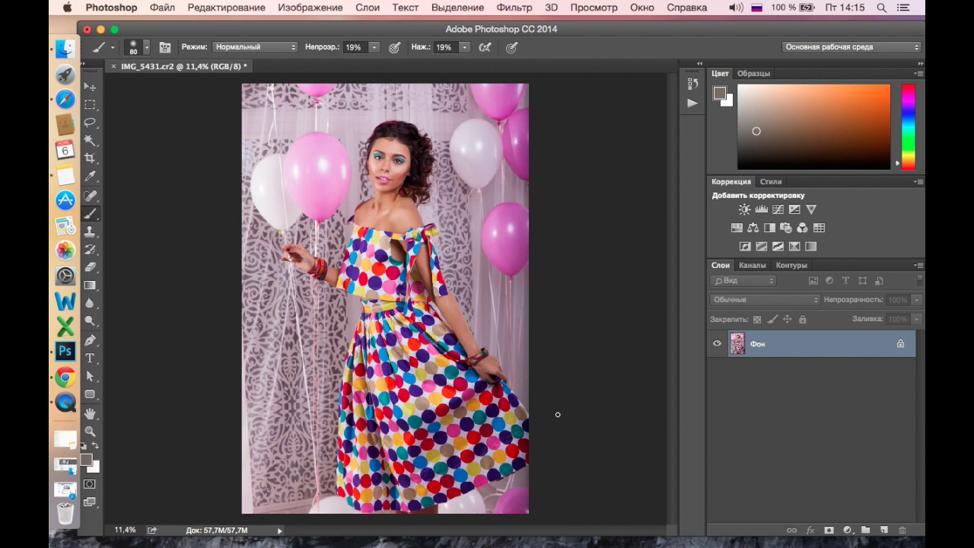
Duplicate the flattened Фон background layer and add a Curves 1 adjustment layer
scroll(558, 415, "down", 1)
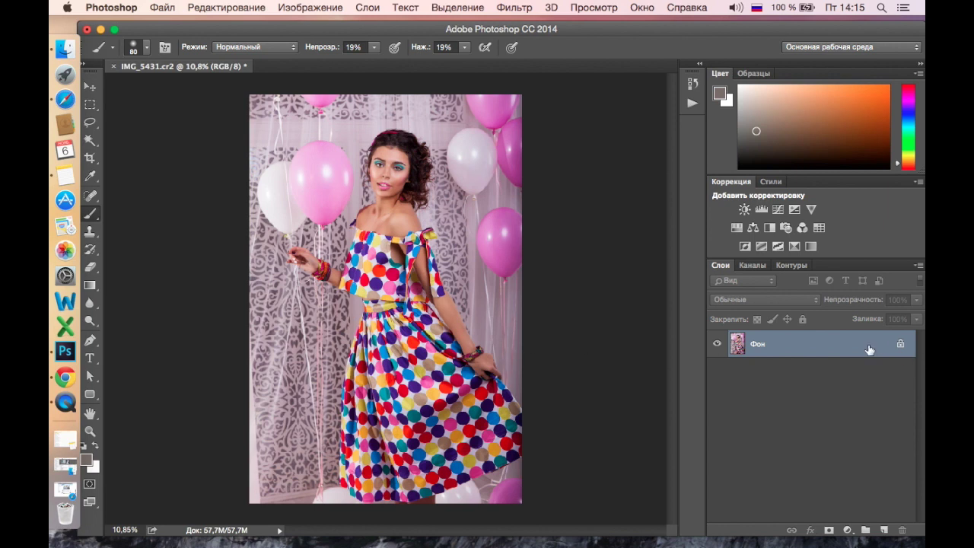
left_click_drag(872, 346, 883, 529)
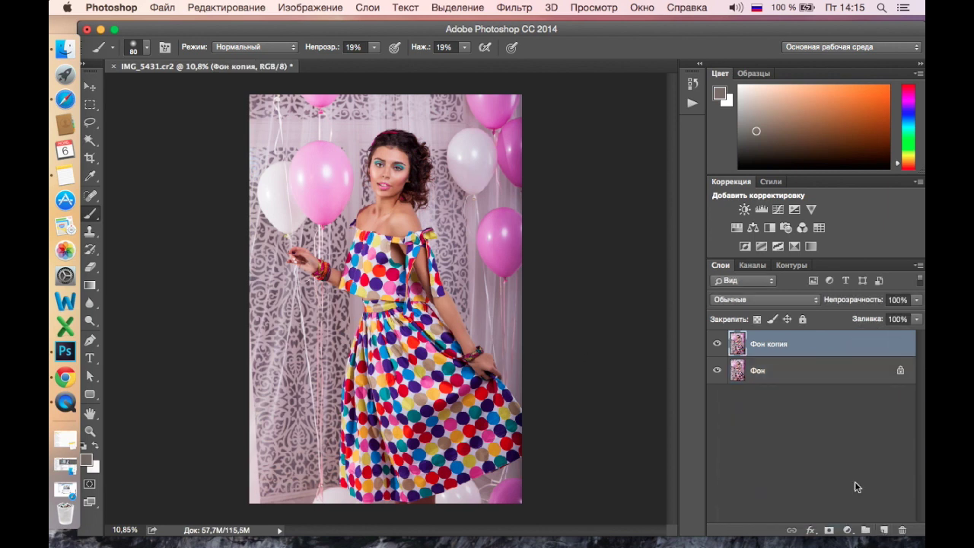
left_click(847, 530)
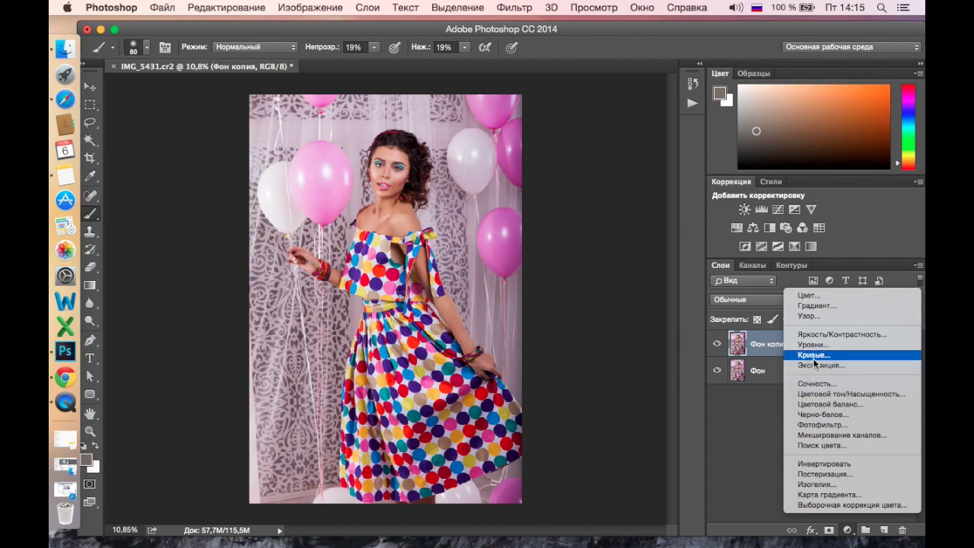
left_click(813, 355)
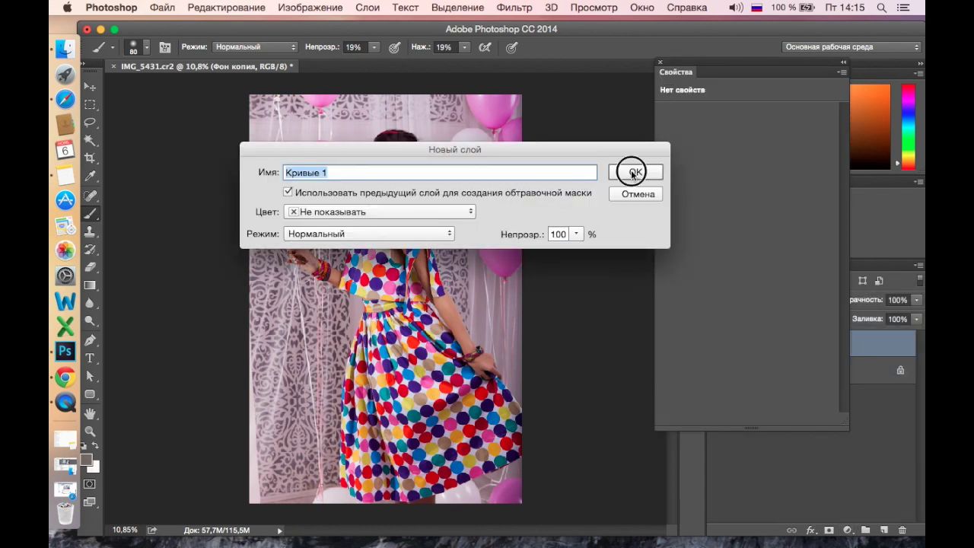
left_click(632, 173)
Brighten the photo by lifting RGB curve points 197→227 and 61→102
left_click_drag(776, 194, 798, 161)
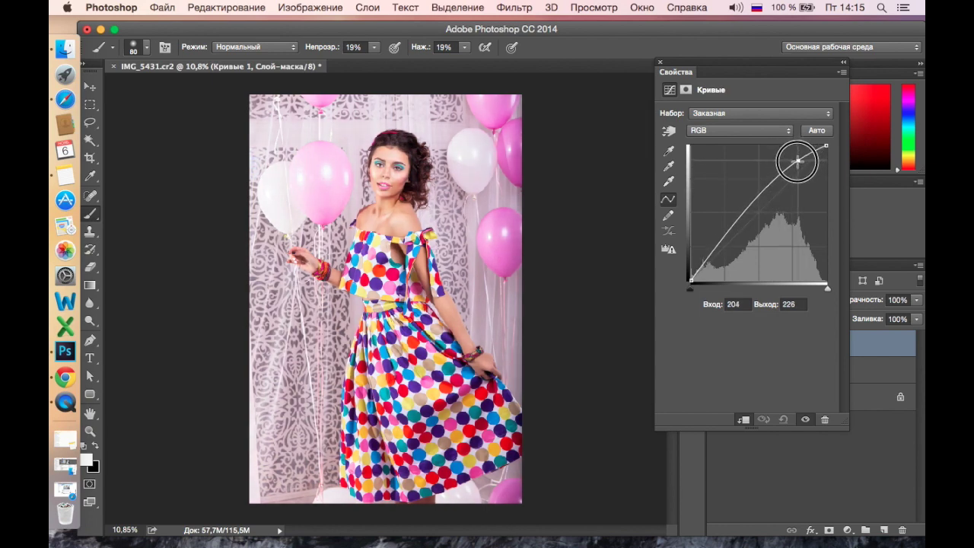
left_click_drag(798, 162, 796, 160)
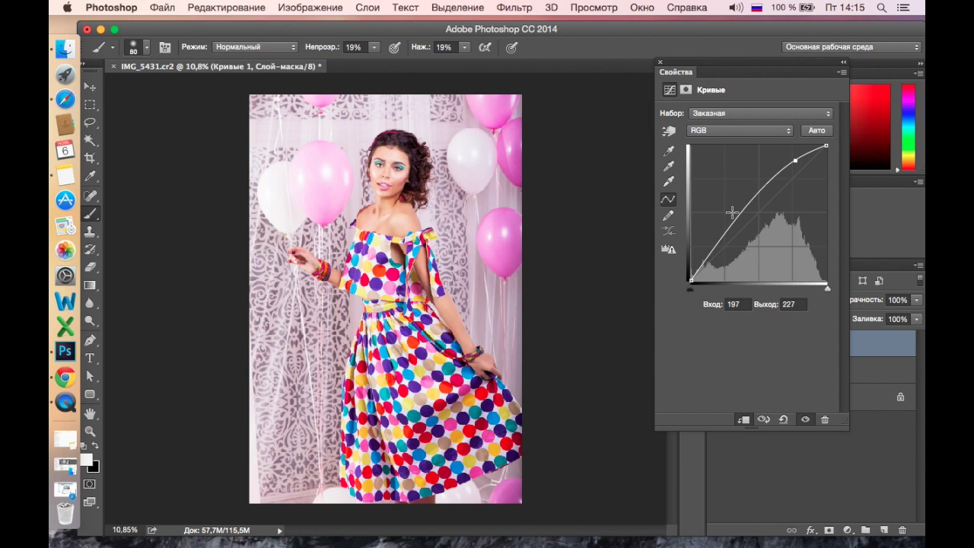
left_click_drag(734, 222, 729, 223)
left_click_drag(729, 224, 724, 227)
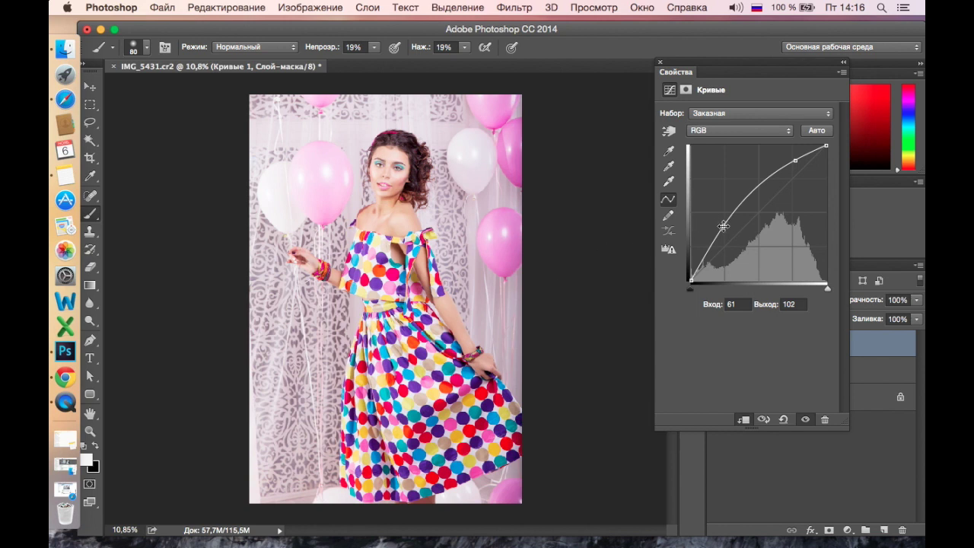
Refine Curves 1 by nudging the lower point left and adding an upper highlight point
left_click_drag(723, 226, 726, 227)
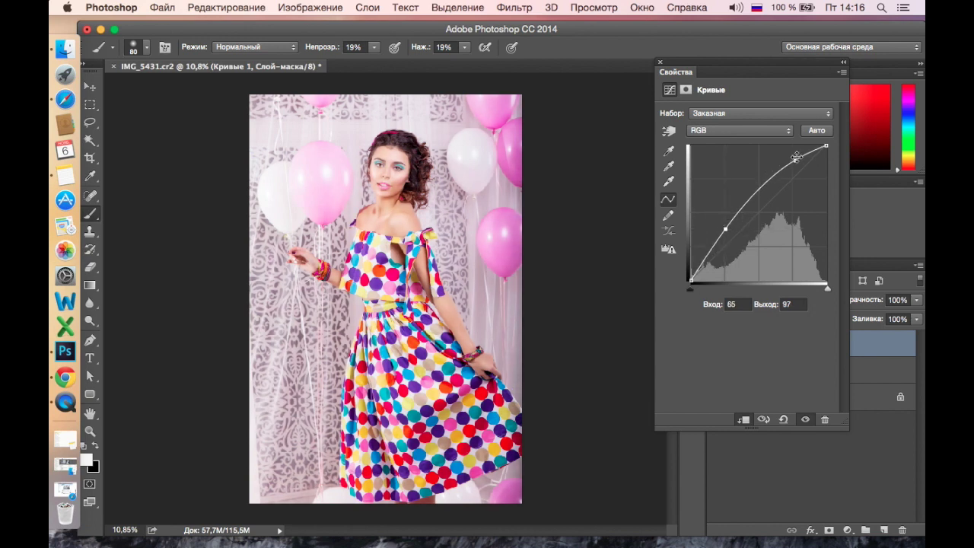
left_click_drag(795, 160, 792, 164)
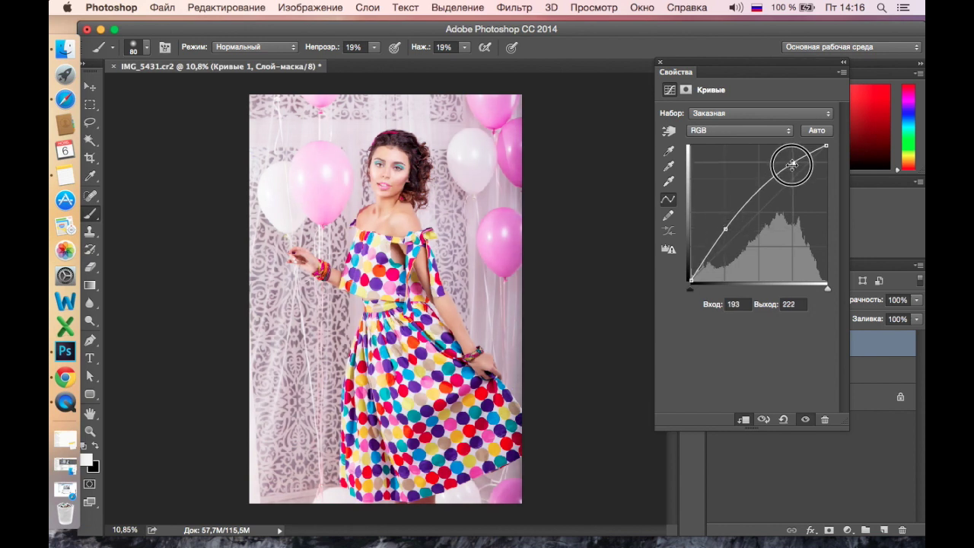
left_click(661, 64)
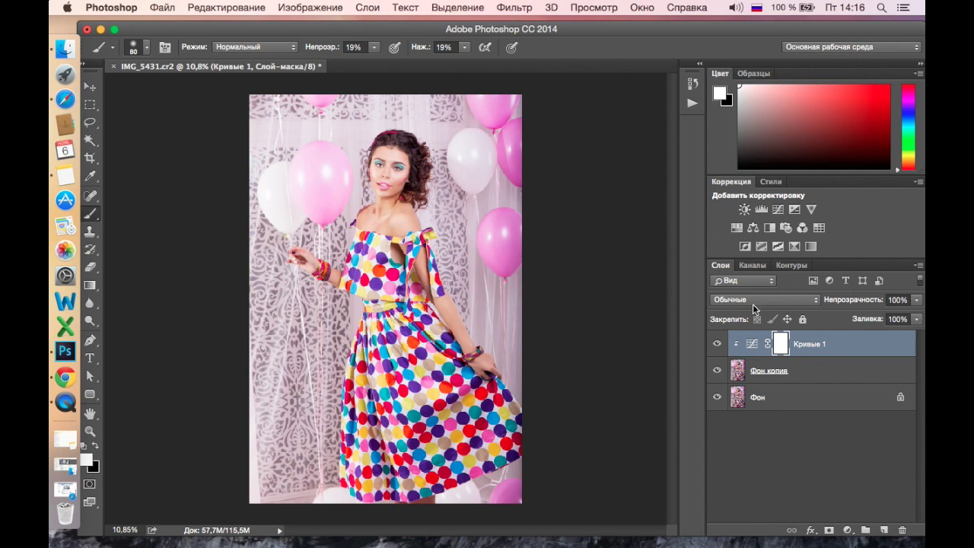
left_click(803, 377, "shift")
Merge Кривые 1 with Фон копия, add a black mask, and paint the left edge at 600 px, 100% opacity and flow
key("super+e")
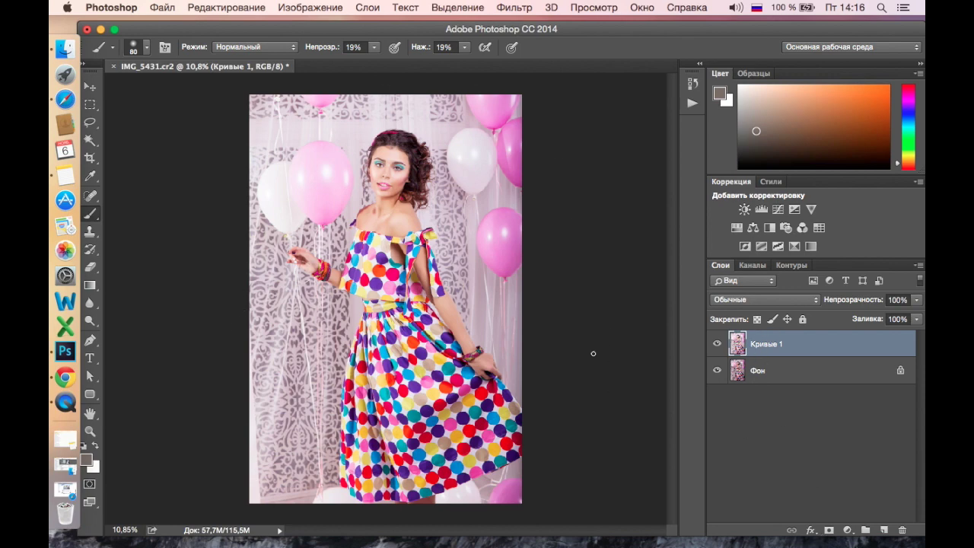
left_click(828, 530, "alt")
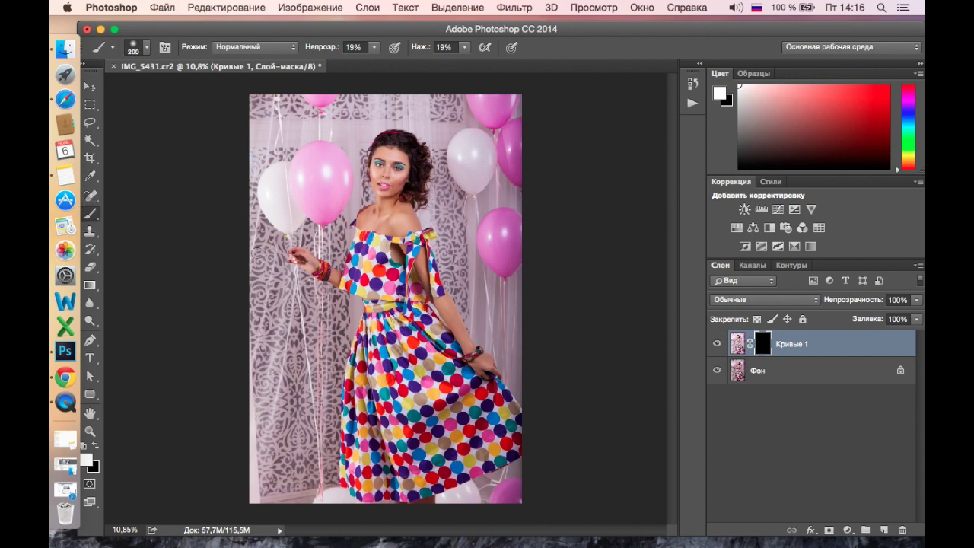
key("bracketright")
key("bracketright")
key("bracketright")
left_click_drag(249, 226, 269, 334)
left_click(375, 48)
left_click_drag(376, 66, 539, 61)
left_click(465, 48)
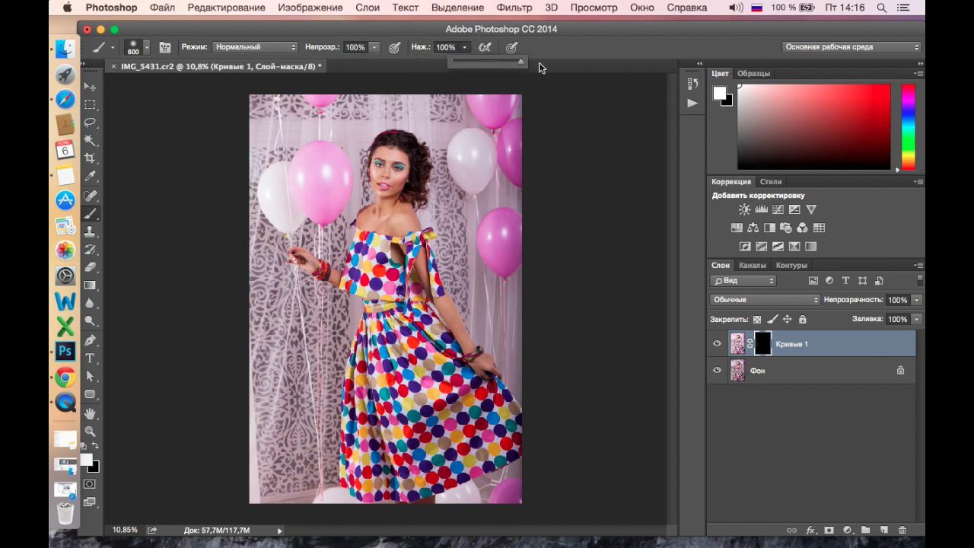
mouse_move(256, 233)
left_mouse_down()
mouse_move(276, 293)
mouse_move(261, 337)
mouse_move(284, 438)
mouse_move(312, 462)
mouse_move(327, 337)
mouse_move(343, 310)
mouse_move(298, 282)
mouse_move(316, 315)
mouse_move(283, 398)
left_mouse_up()
Paint the brightening onto the lace around the top-left balloons, erasing overspill from the mask
mouse_move(232, 202)
left_mouse_down()
mouse_move(261, 147)
mouse_move(297, 119)
mouse_move(261, 114)
mouse_move(354, 124)
mouse_move(380, 99)
left_mouse_up()
scroll(380, 98, "up", 5)
key("bracketleft")
key("bracketleft")
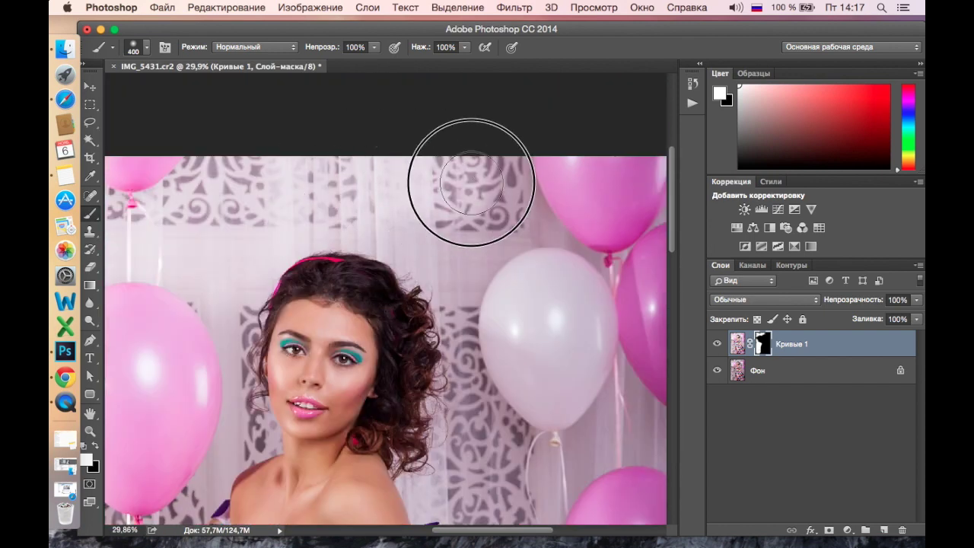
key("e")
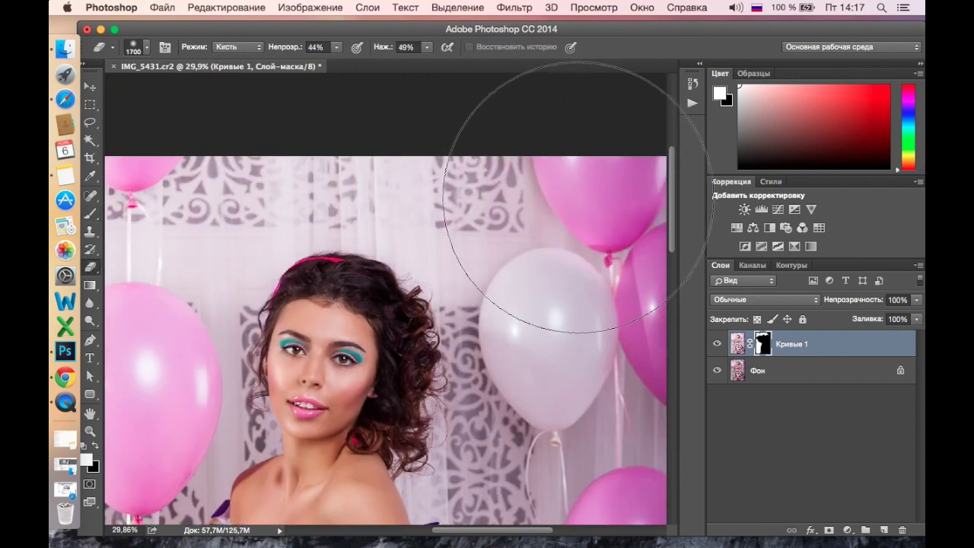
scroll(533, 304, "down", 3)
left_click(89, 213)
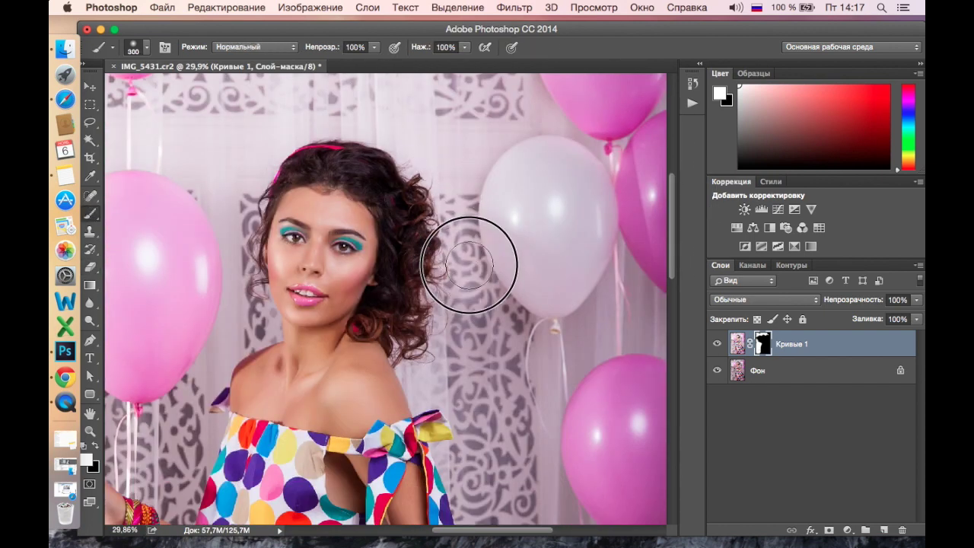
key("e")
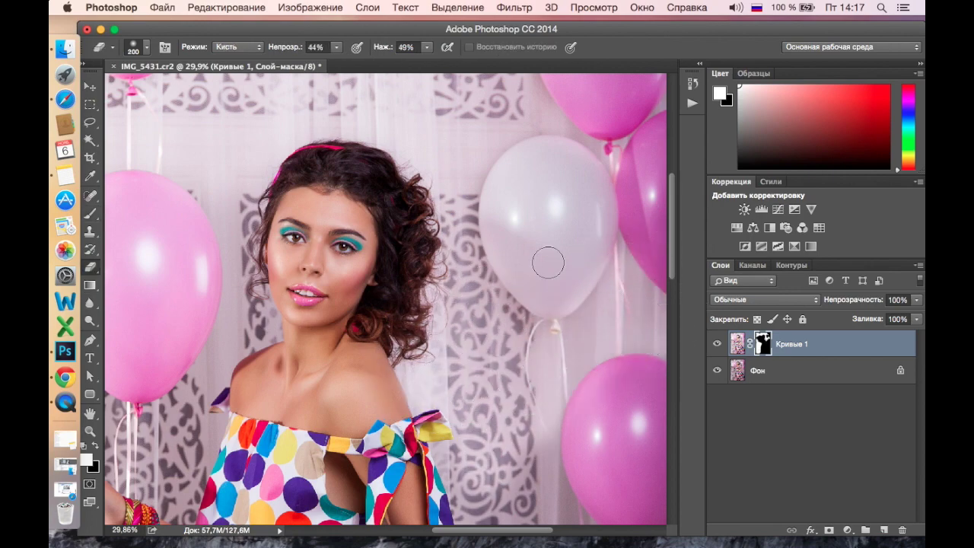
scroll(601, 373, "down", 4)
left_click(89, 213)
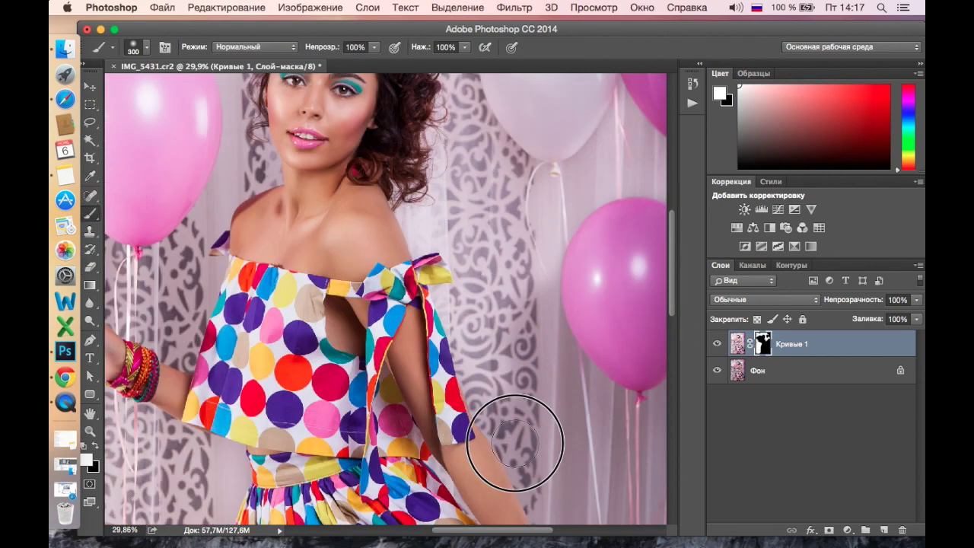
scroll(570, 299, "down", 6)
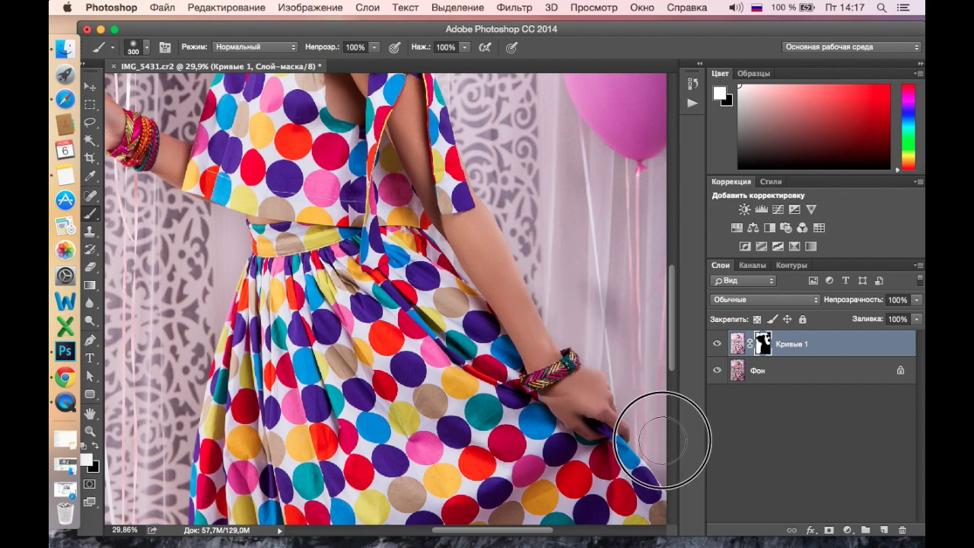
scroll(662, 439, "up", 5)
Touch up the mask with eraser and brush, toggling the Curves layer to compare
key("e")
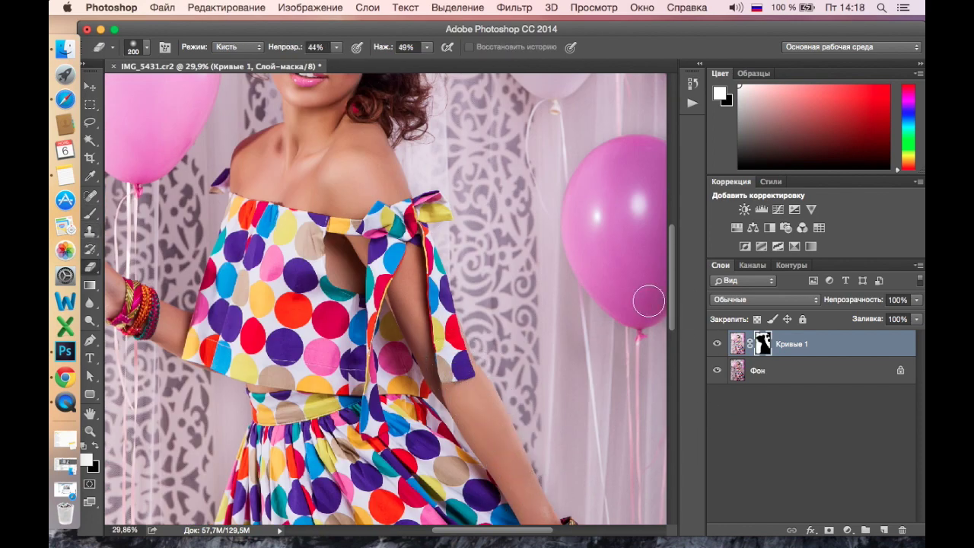
scroll(601, 319, "down", 5)
scroll(455, 381, "down", 5)
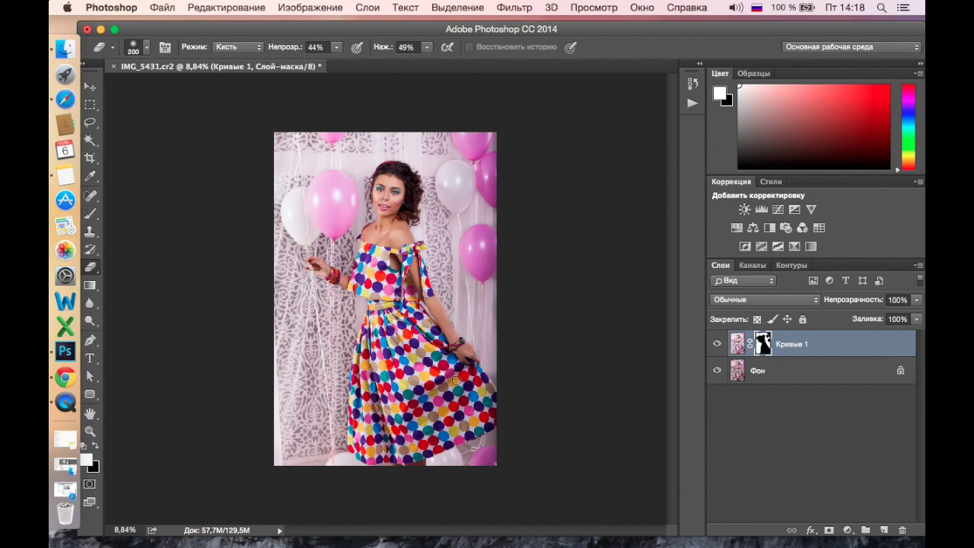
scroll(455, 380, "up", 2)
scroll(482, 478, "up", 2)
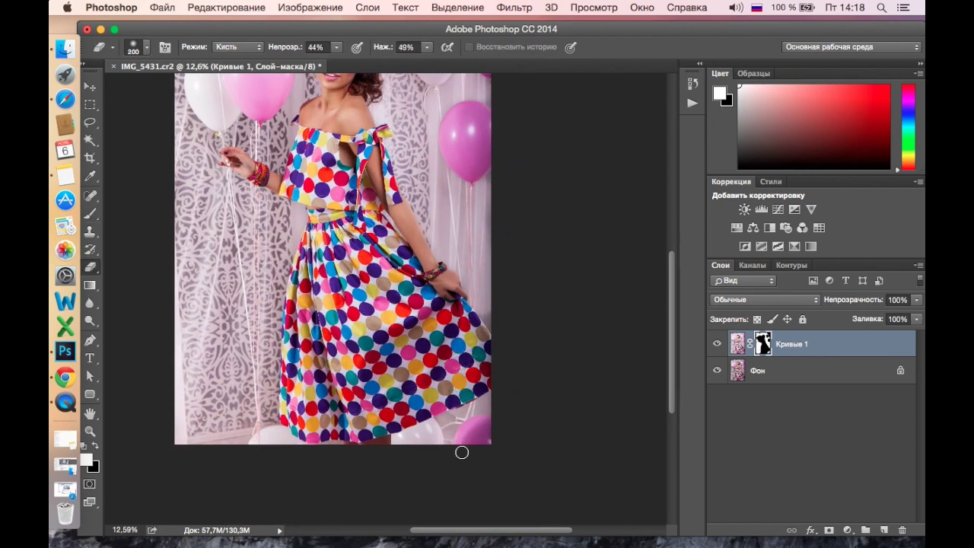
left_click(89, 213)
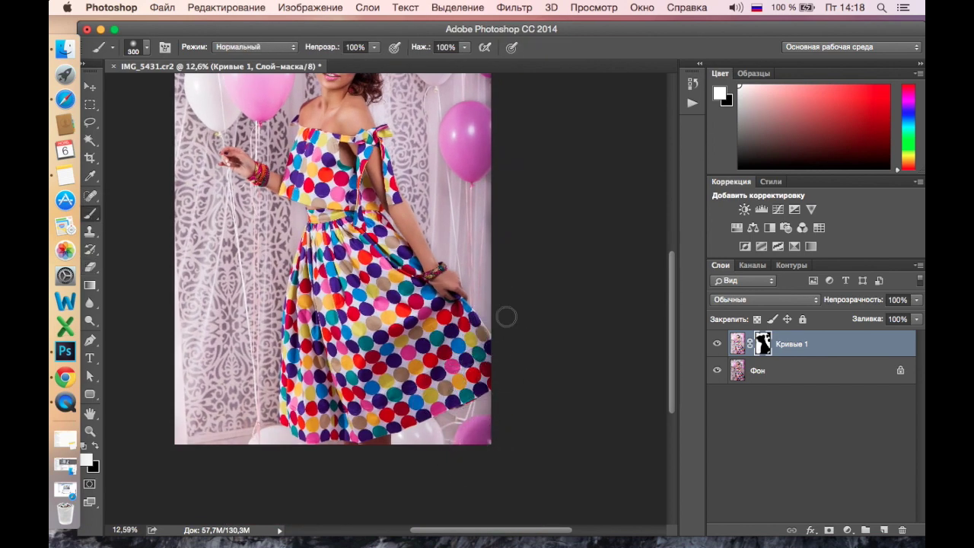
scroll(511, 335, "down", 1)
left_click(717, 344)
left_click(717, 343)
left_click(717, 344)
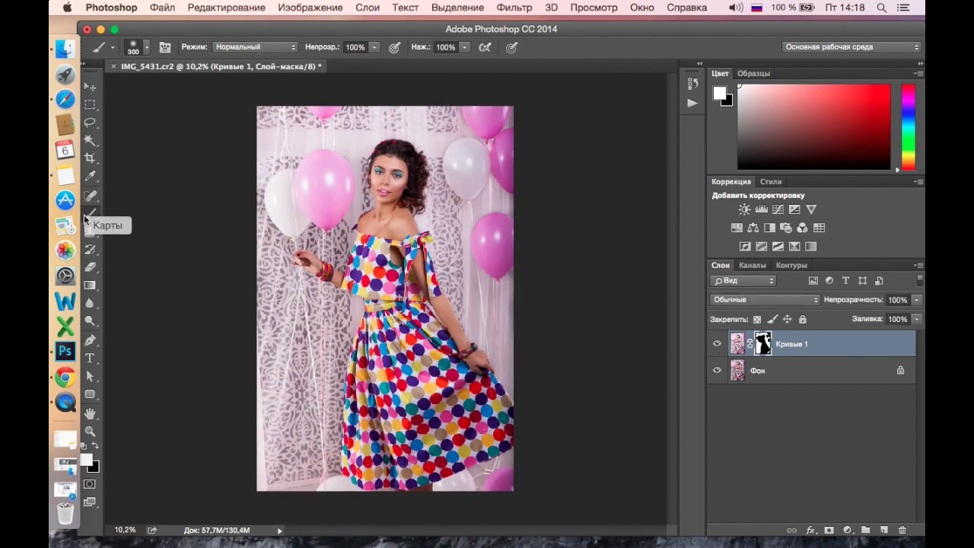
scroll(315, 232, "up", 3)
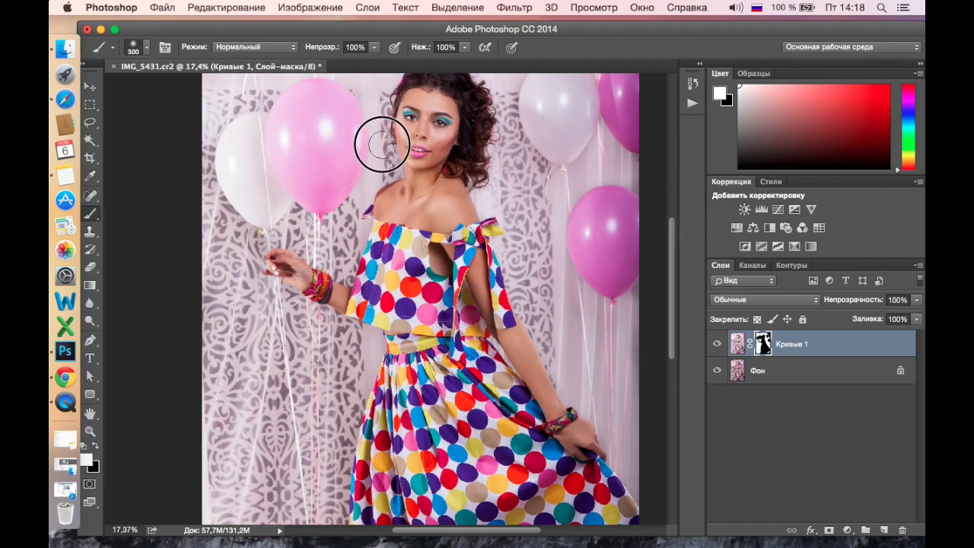
scroll(377, 122, "up", 3)
key("e")
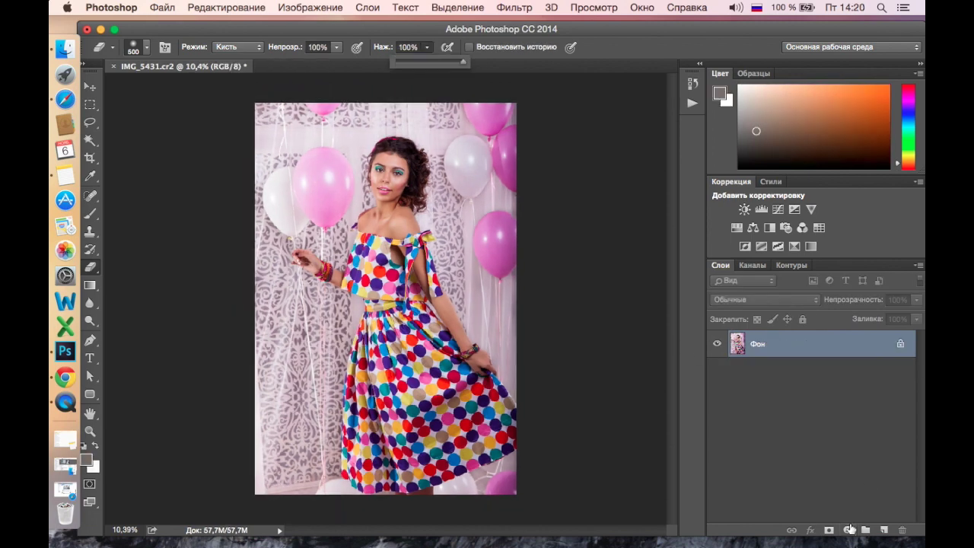
Add Curves 1 with a lifted upper point and a lower shadow-holding point, then select Фон
left_click(847, 531)
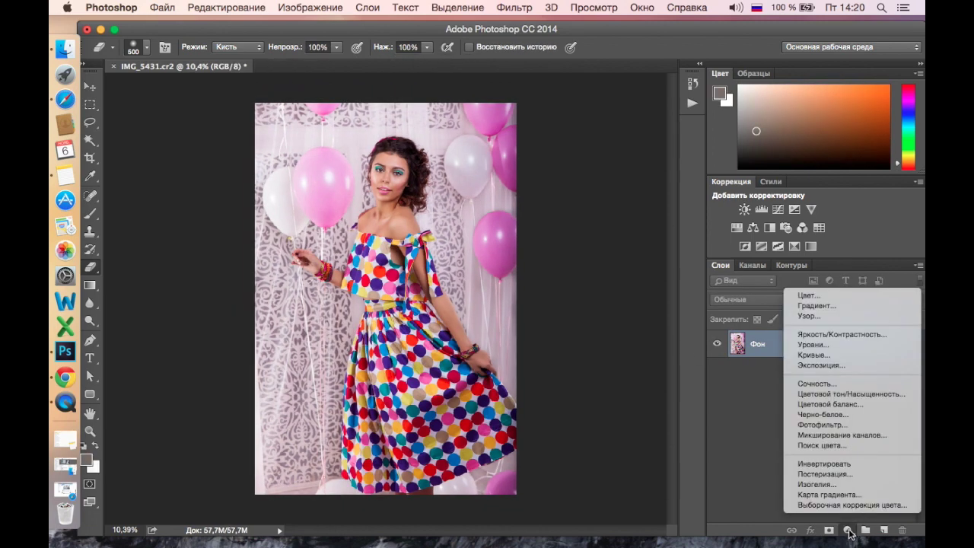
left_click(831, 355)
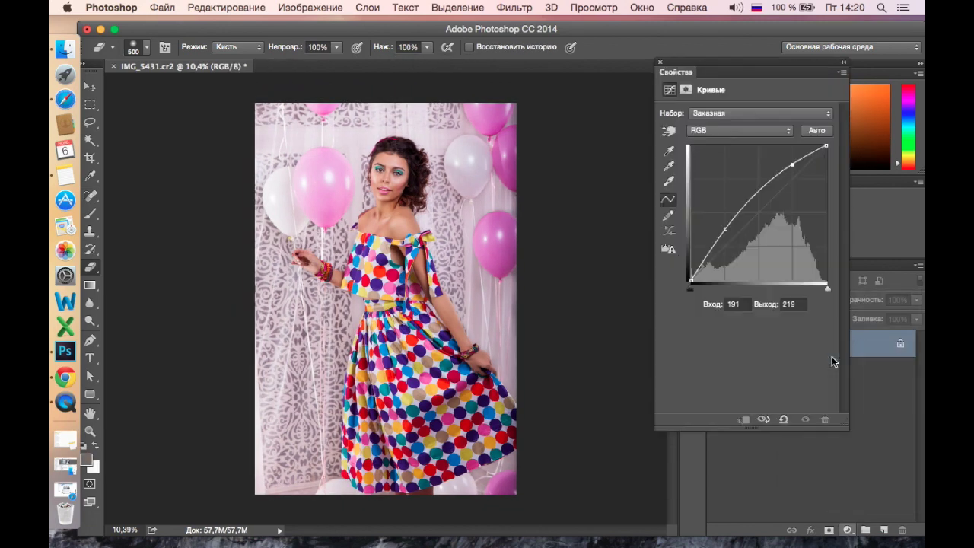
left_click_drag(788, 184, 784, 179)
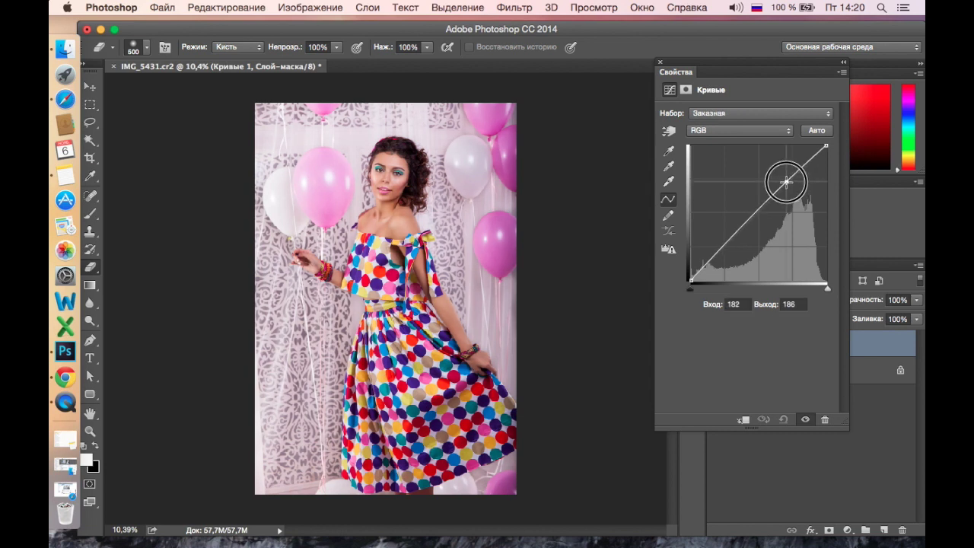
left_click_drag(727, 238, 726, 242)
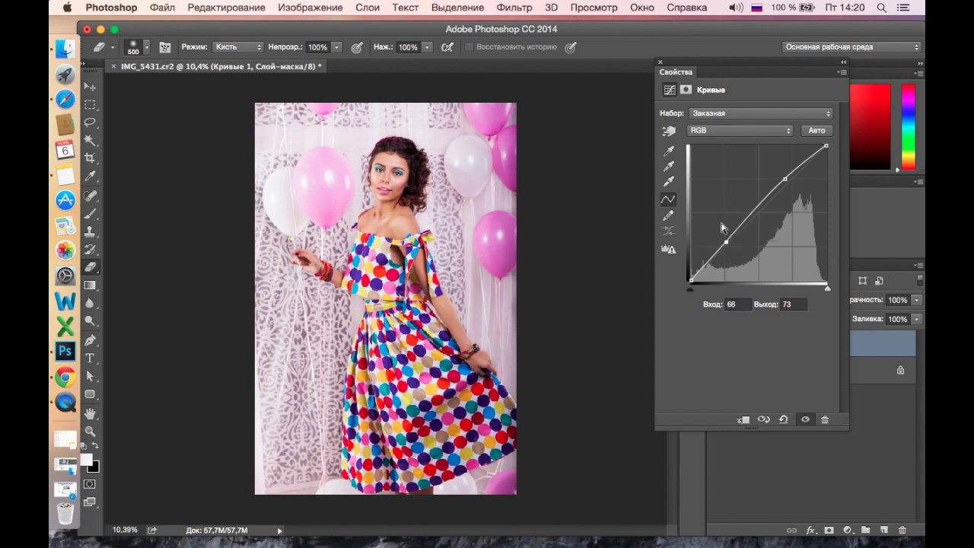
left_click(661, 63)
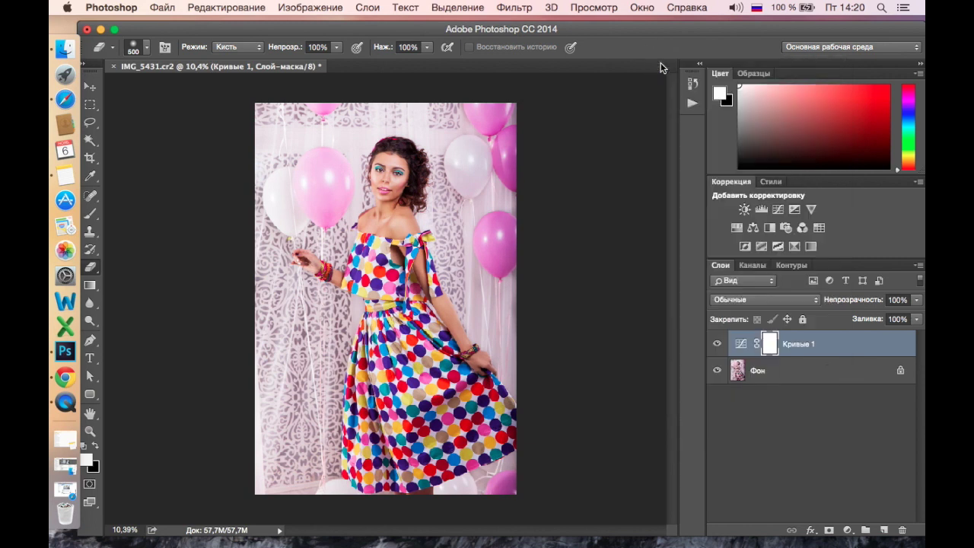
left_click(802, 383)
left_click(848, 531)
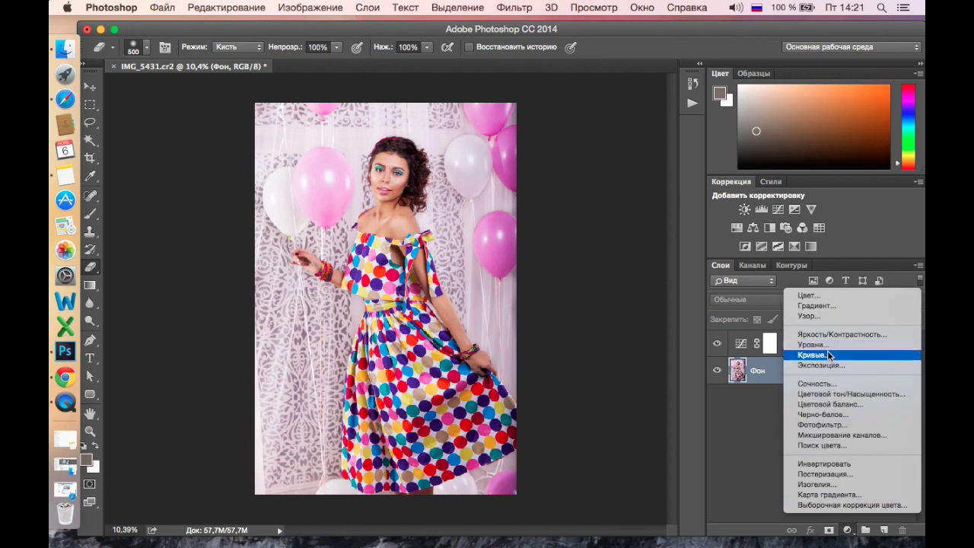
Add a Hue/Saturation adjustment layer with saturation +3
left_click(840, 394)
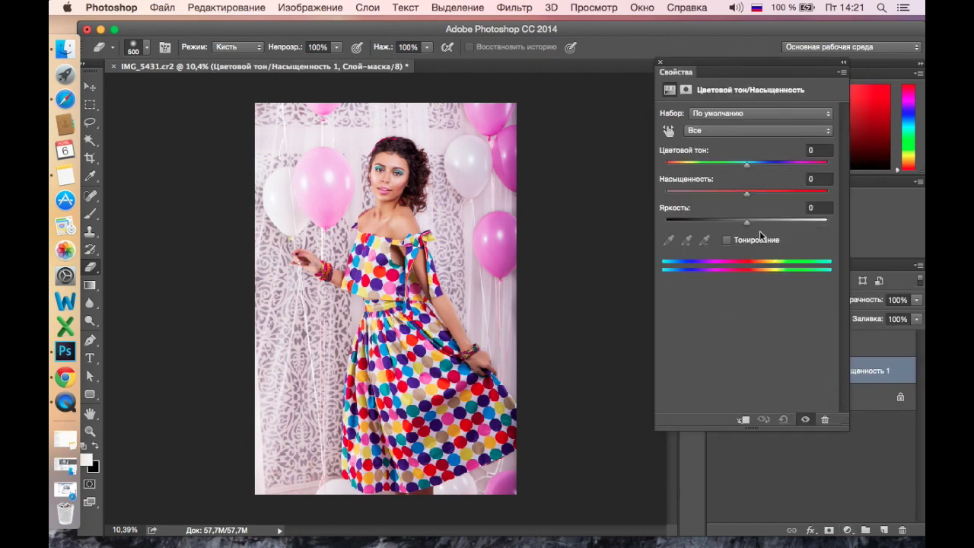
left_click_drag(747, 196, 750, 196)
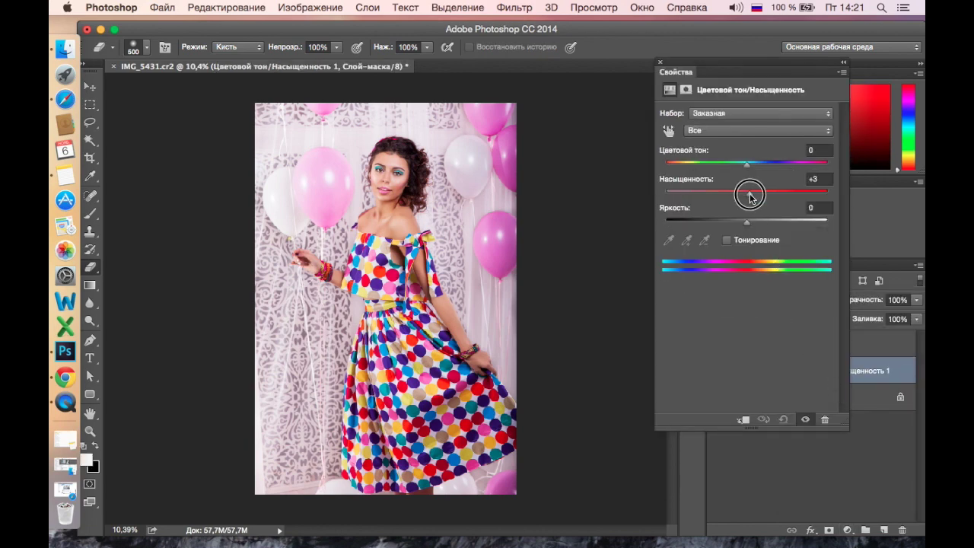
left_click(660, 63)
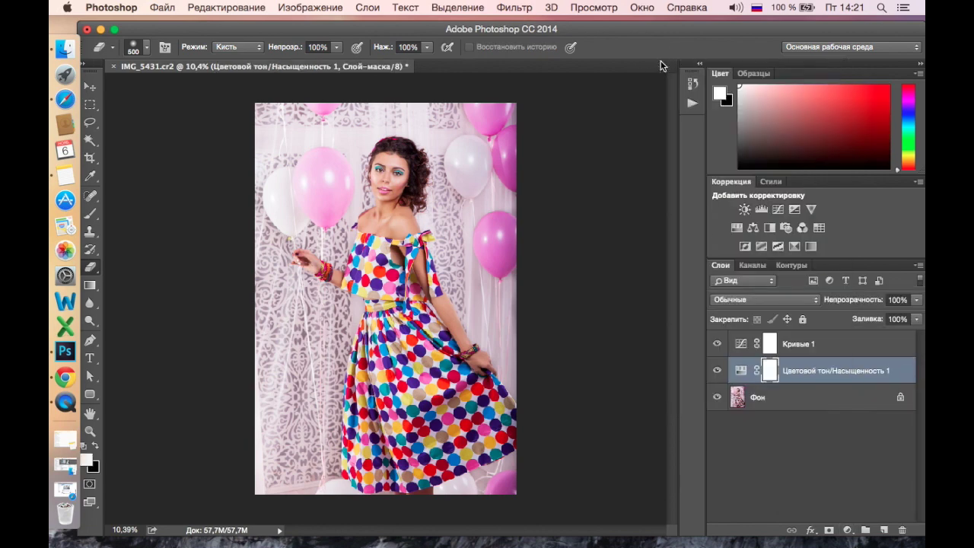
Select Фон and Кривые 1 together and duplicate the background layer
scroll(472, 339, "up", 2)
scroll(464, 335, "up", 1)
scroll(449, 329, "up", 2)
scroll(434, 323, "down", 2)
scroll(434, 324, "down", 2)
scroll(437, 323, "down", 1)
scroll(439, 322, "up", 1)
scroll(441, 321, "up", 2)
left_click(828, 402, "shift")
left_click(838, 349, "shift")
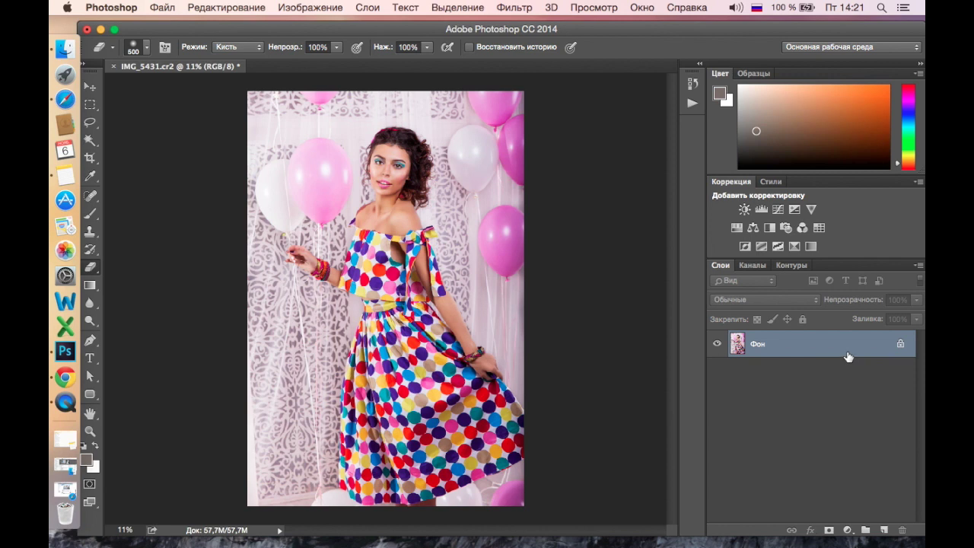
left_click_drag(857, 352, 884, 530)
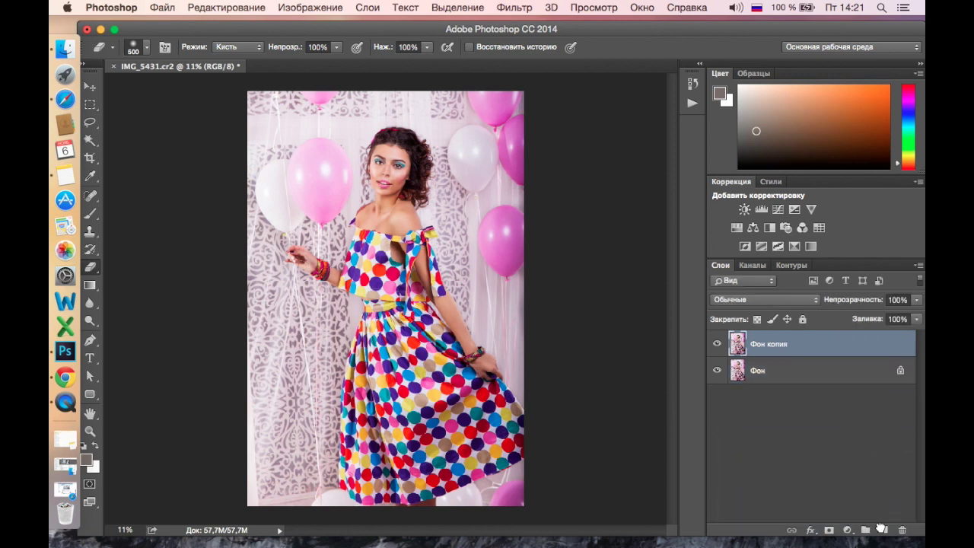
Add a Brightness/Contrast layer with brightness 8 on Фон копия
left_click(847, 531)
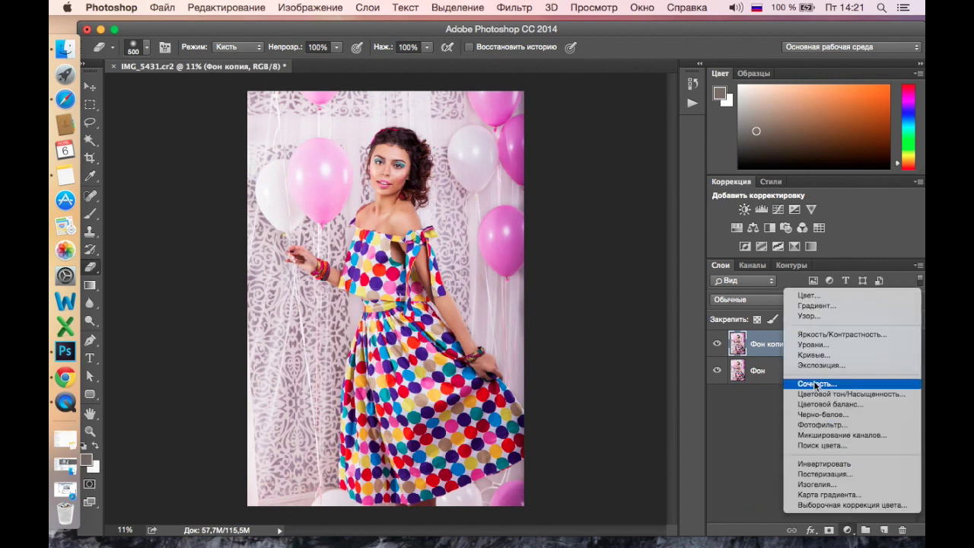
left_click(821, 334, "alt")
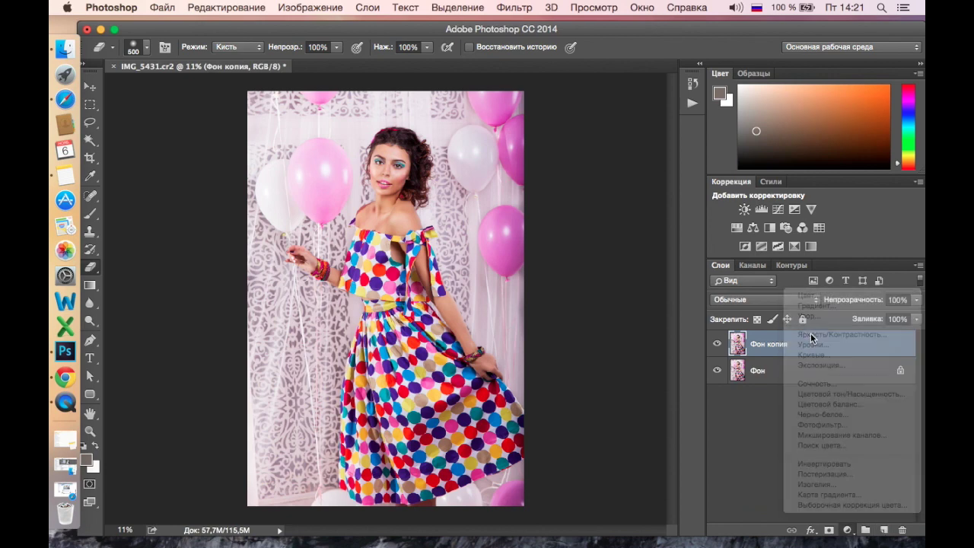
left_click(628, 170)
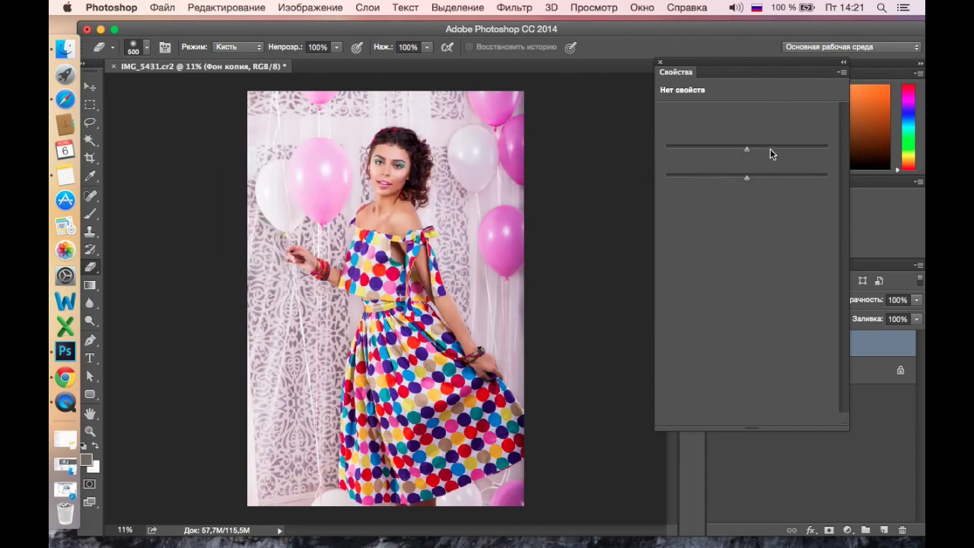
left_click_drag(750, 151, 752, 177)
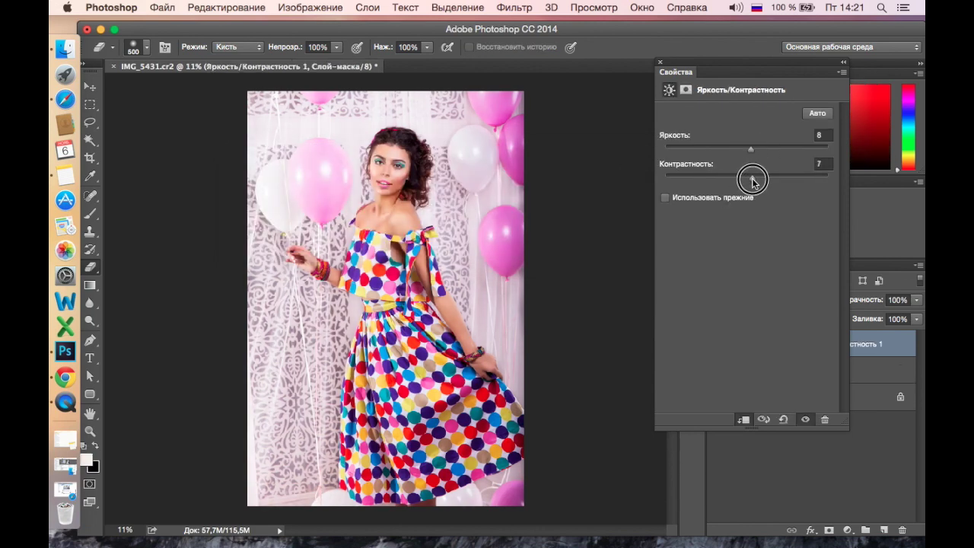
left_click(660, 65)
left_click(804, 372)
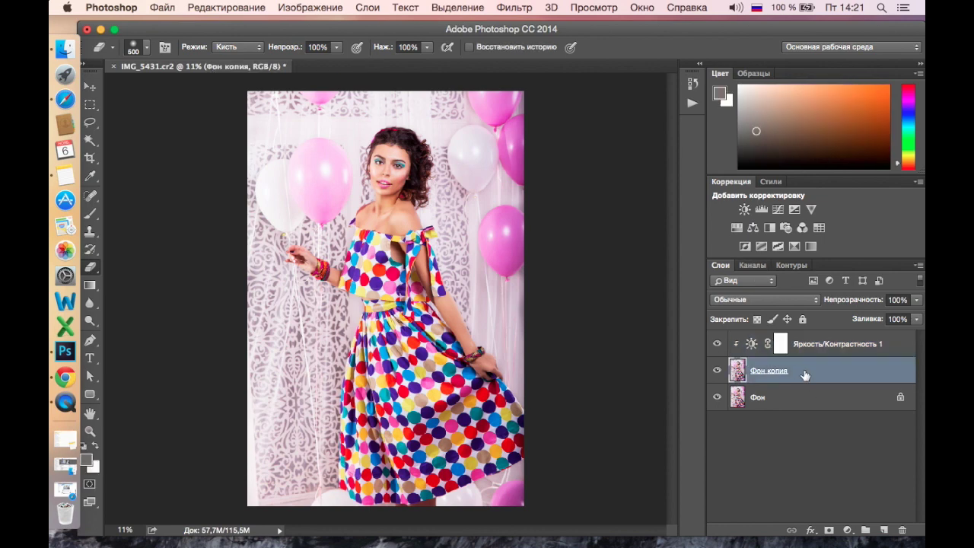
Add a Hue/Saturation layer with saturation +10, then merge it with Фон копия and Brightness/Contrast
left_click(847, 530)
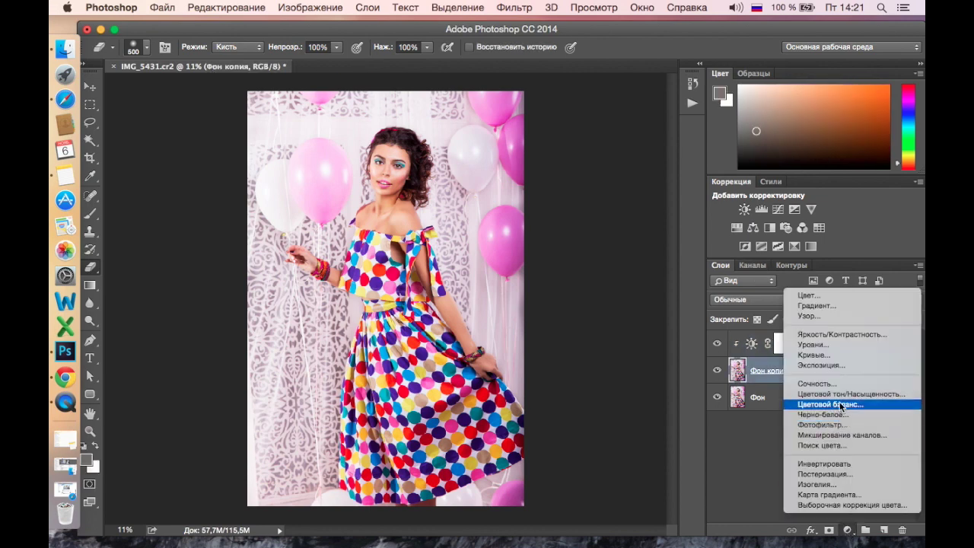
left_click(845, 396, "alt")
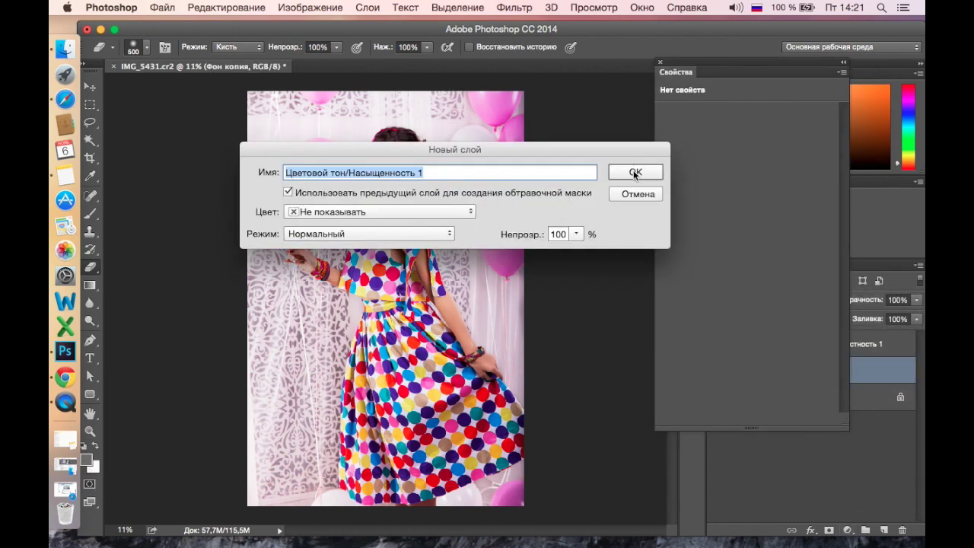
left_click(636, 173)
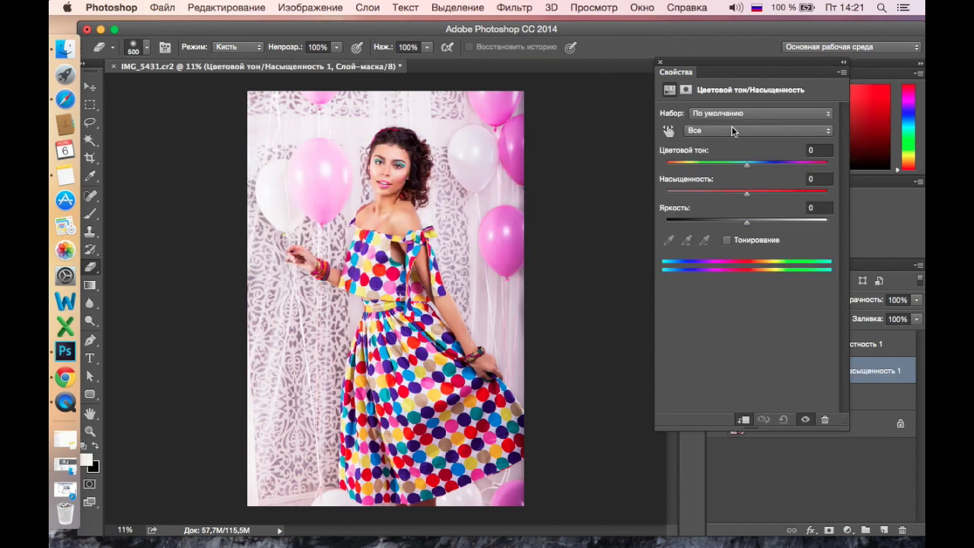
left_click_drag(747, 194, 755, 195)
left_click(660, 61)
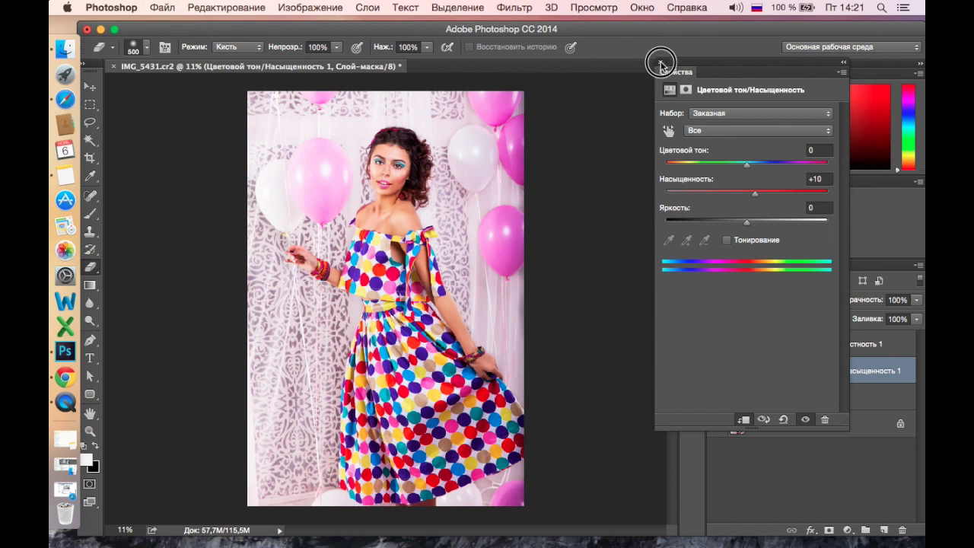
left_click(811, 395, "shift")
left_click(811, 347, "shift")
key("super+e")
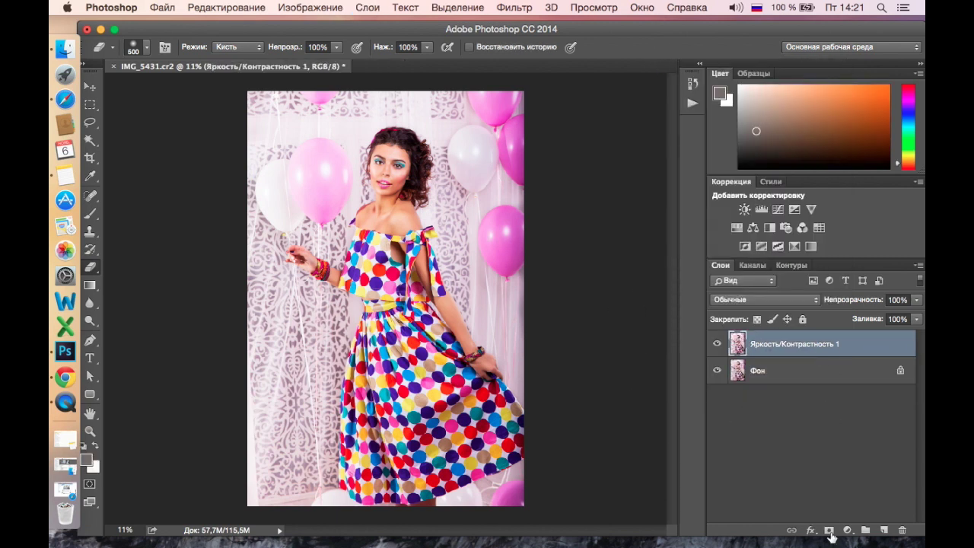
Add a black mask and paint the brightening back over the right and left balloons
left_click(829, 530, "alt")
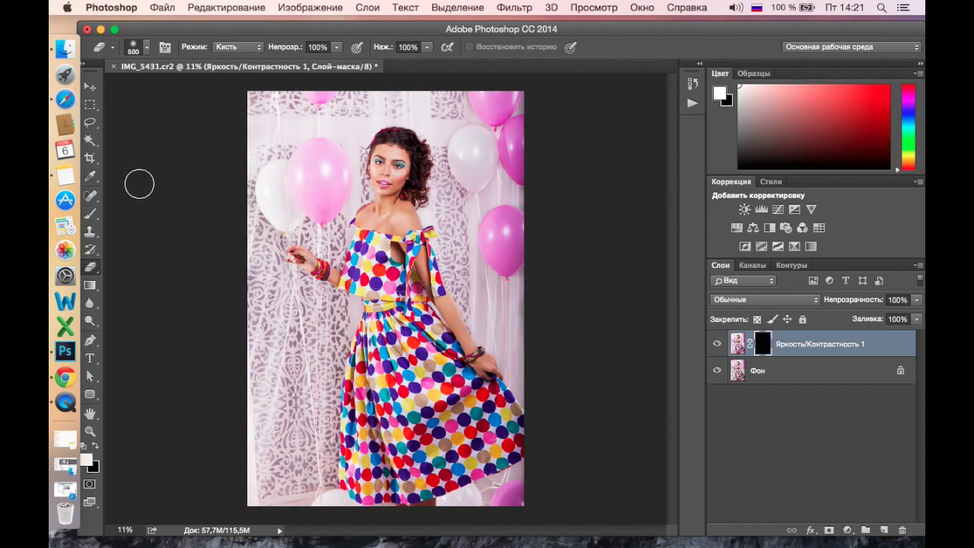
left_click(95, 217)
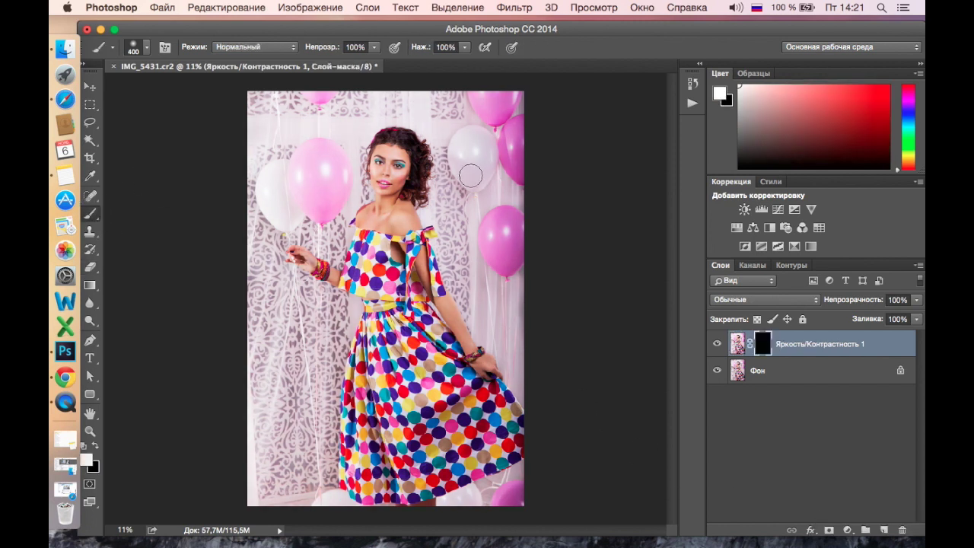
mouse_move(499, 217)
left_mouse_down()
mouse_move(509, 163)
mouse_move(475, 147)
mouse_move(468, 159)
left_mouse_up()
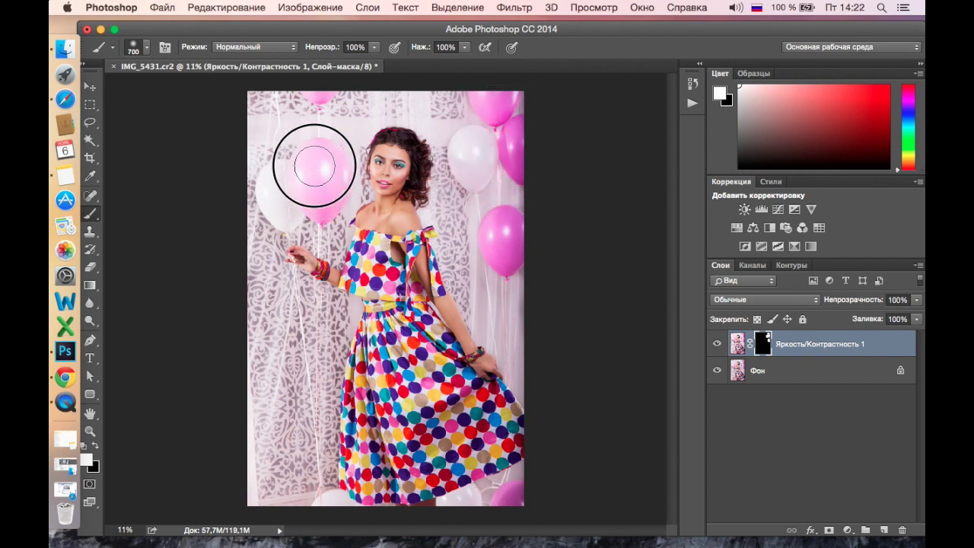
left_click_drag(335, 158, 317, 84)
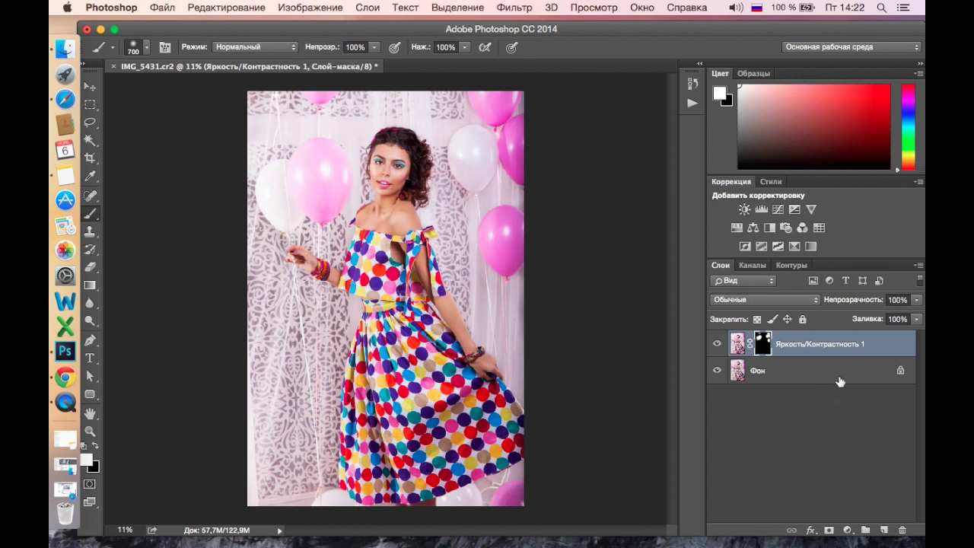
Merge the masked layer down into Фон and paint a stroke along the left edge
key("super+e")
scroll(533, 498, "up", 2)
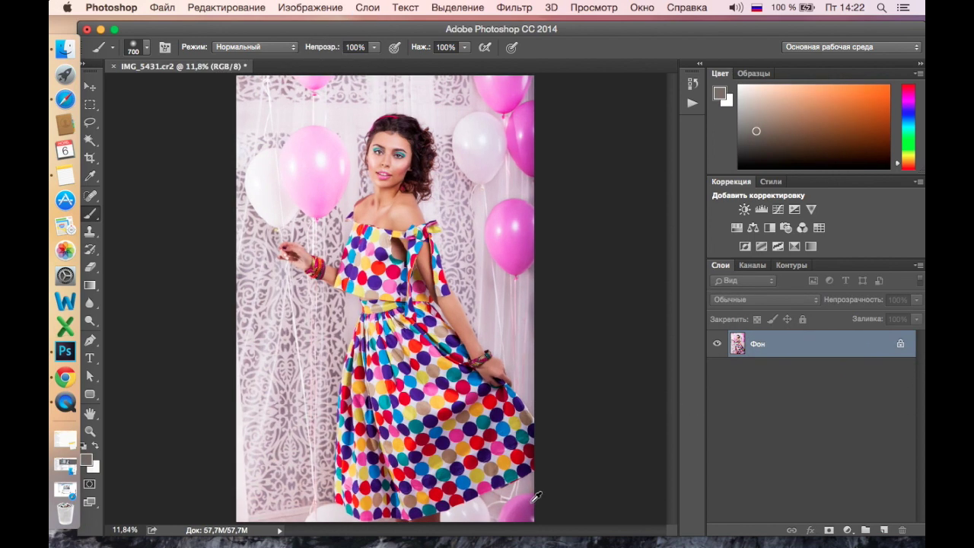
scroll(532, 498, "down", 3)
scroll(531, 502, "up", 2)
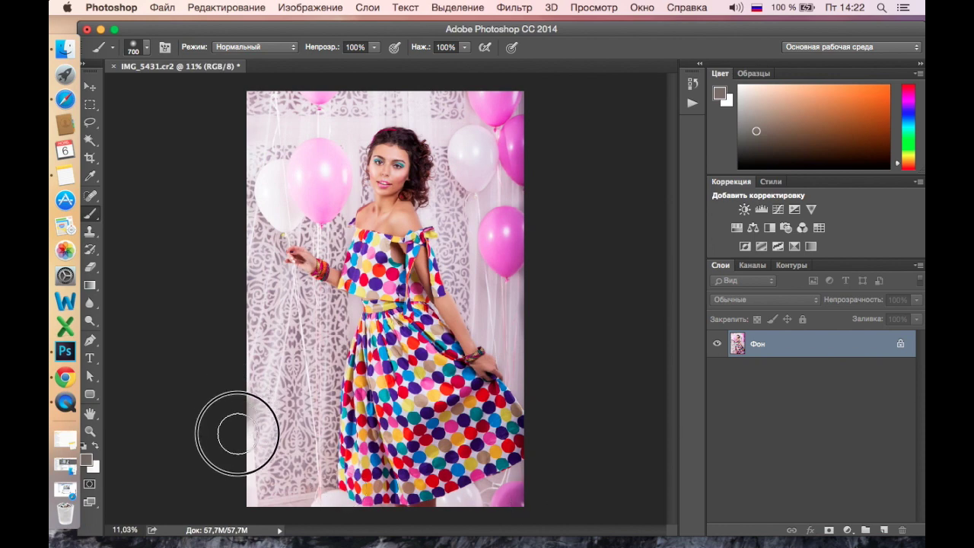
left_click_drag(229, 424, 241, 480)
left_click(226, 8)
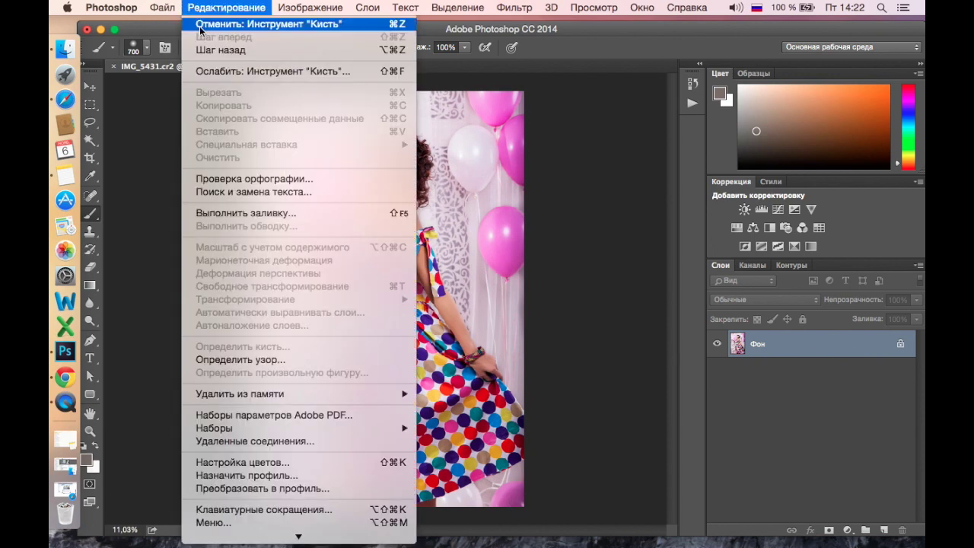
Undo the stray brush stroke and marquee-select a narrow lace strip at lower left
left_click(205, 39)
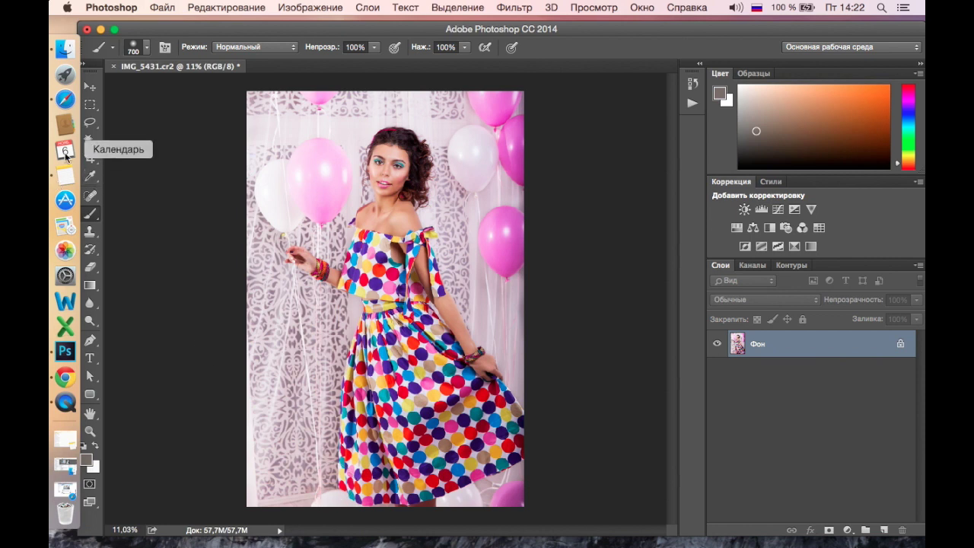
left_click(89, 106)
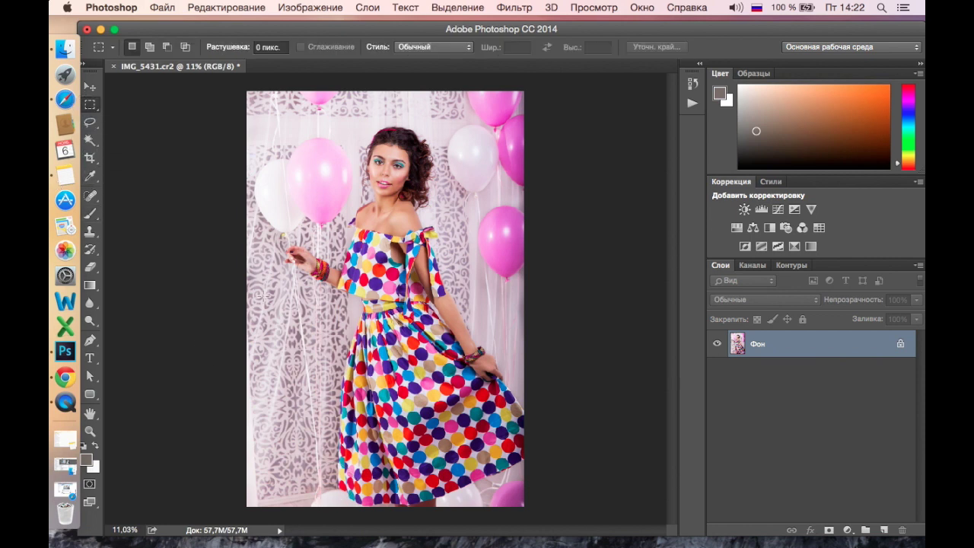
left_click_drag(251, 302, 297, 502)
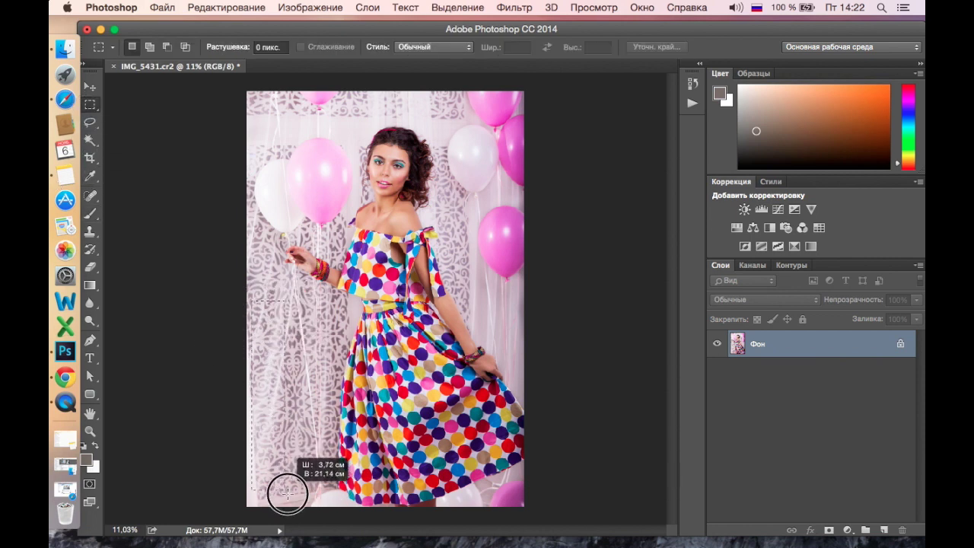
left_click_drag(297, 502, 296, 496)
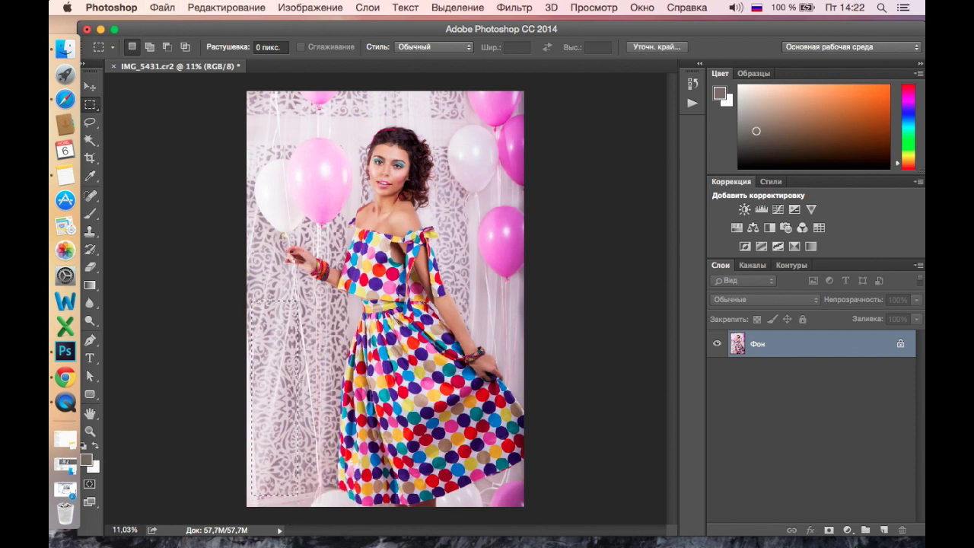
Free Transform the strip slightly wider to the left and taller, apply, and deselect
right_click(266, 388)
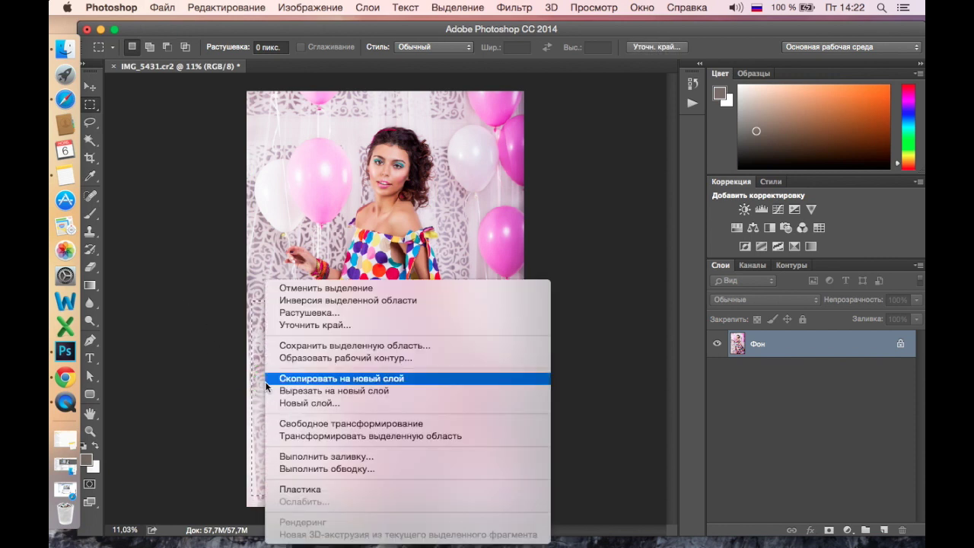
left_click(303, 424)
left_click_drag(251, 399, 247, 398)
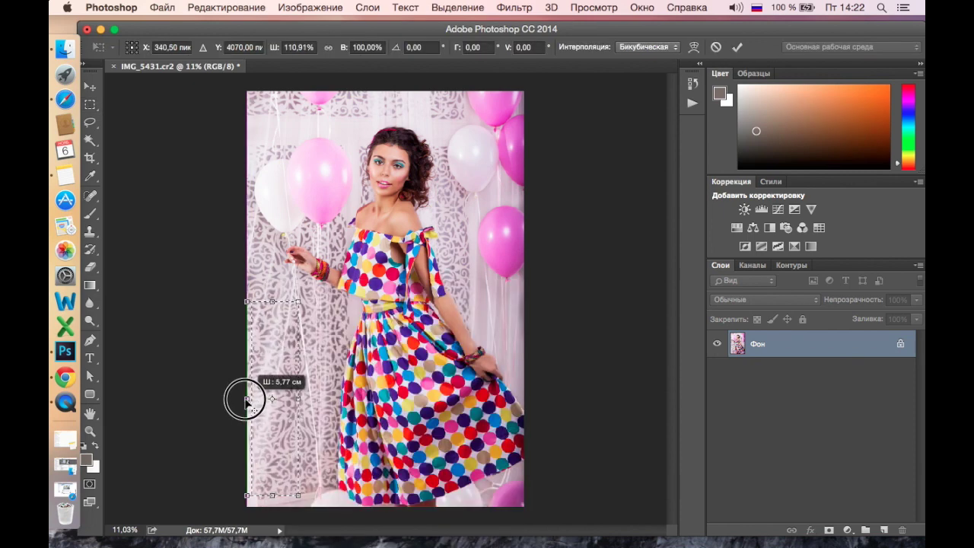
left_click_drag(272, 495, 272, 513)
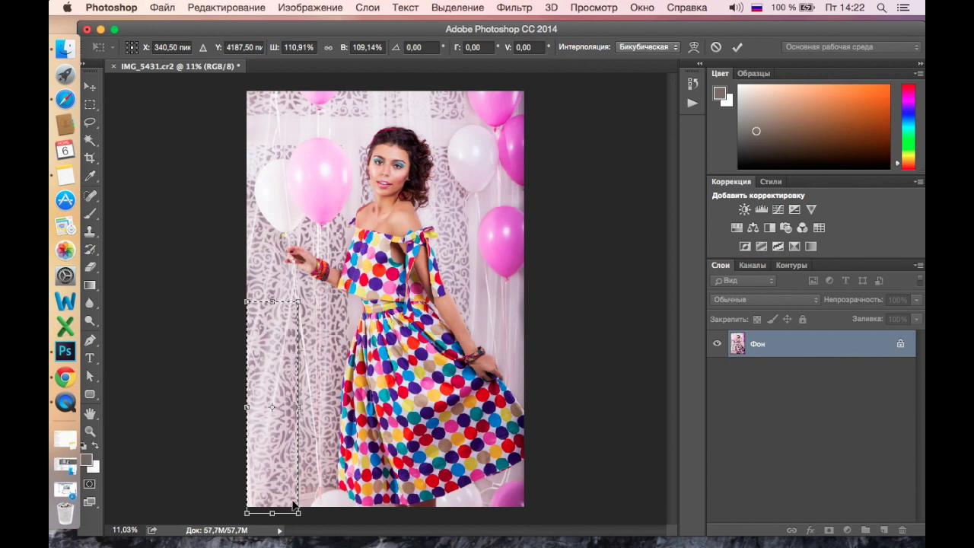
left_click_drag(272, 512, 271, 506)
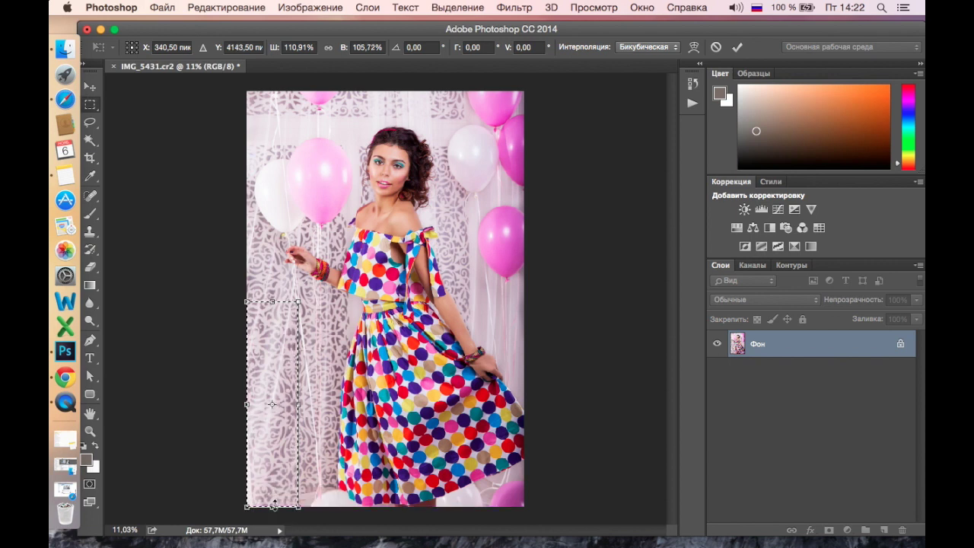
key("Return")
key("ctrl+d")
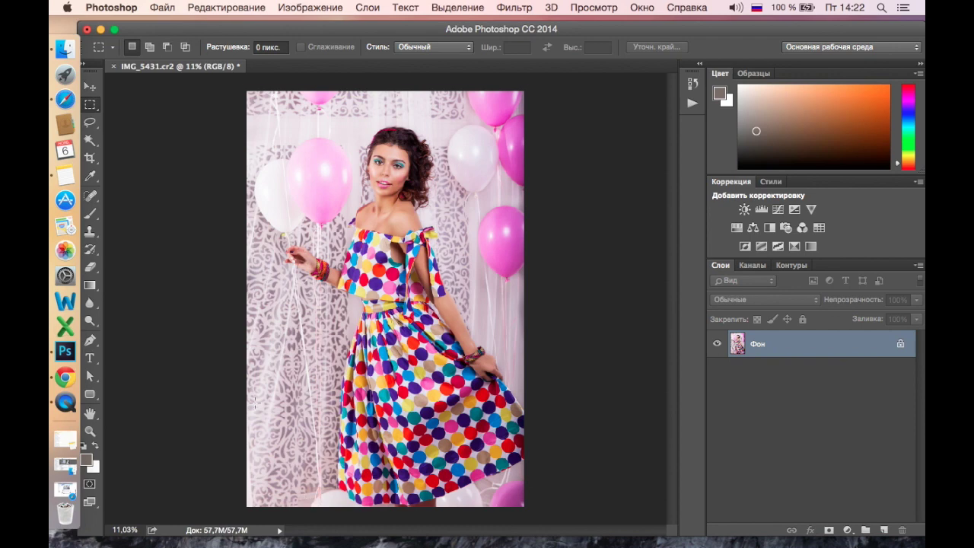
Marquee-select a strip of lace curtain at the bottom left of the photo
scroll(254, 401, "up", 2)
scroll(253, 401, "up", 2)
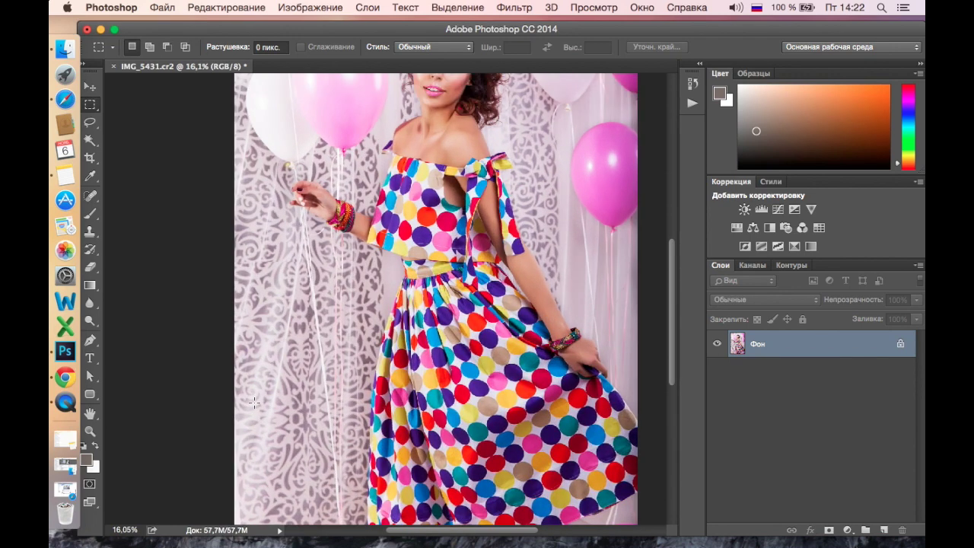
scroll(254, 402, "down", 2)
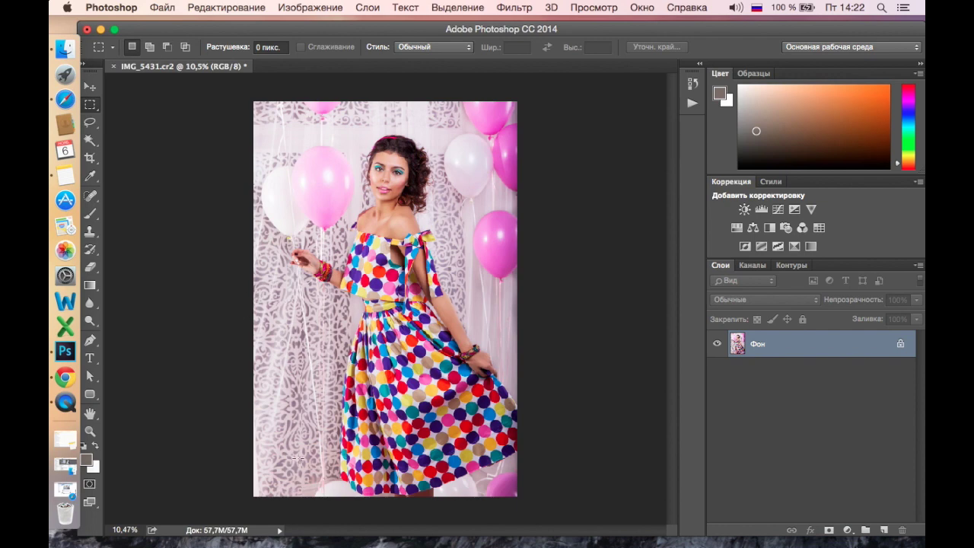
scroll(296, 458, "up", 1)
scroll(293, 455, "up", 1)
scroll(348, 385, "down", 5)
scroll(348, 385, "down", 1)
scroll(288, 432, "up", 4)
scroll(288, 432, "up", 1)
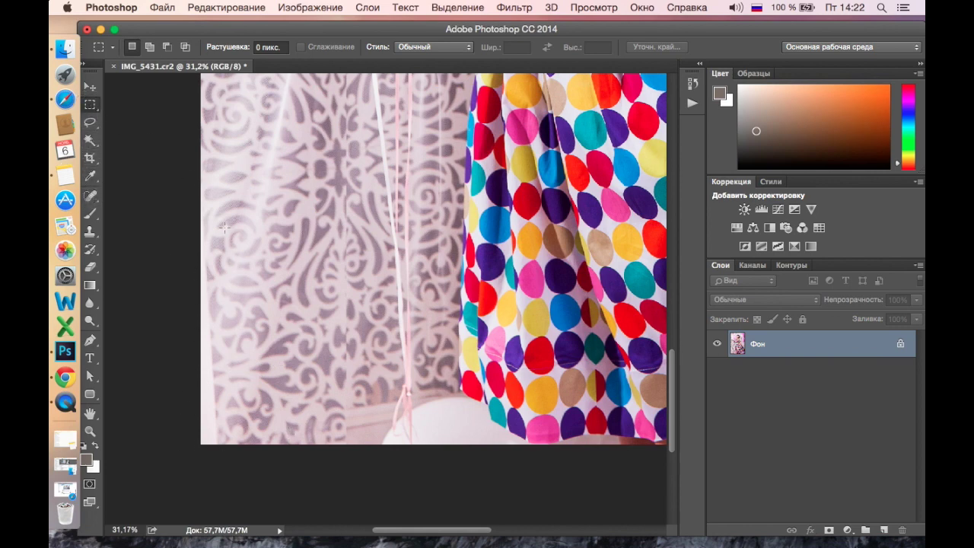
left_click_drag(218, 456, 325, 183)
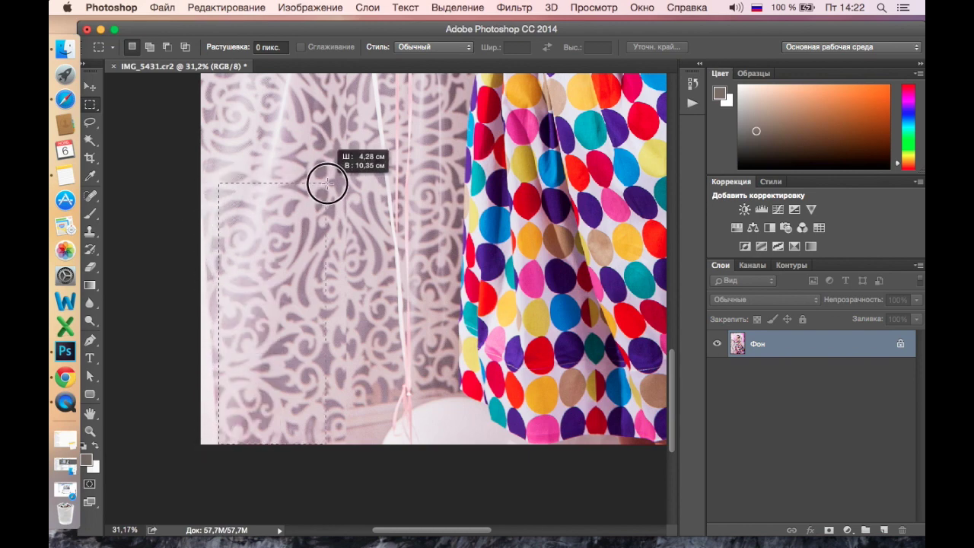
left_click_drag(326, 183, 344, 184)
Free Transform the strip about 104% wider to the left edge, apply, deselect, and view the whole photo
right_click(279, 390)
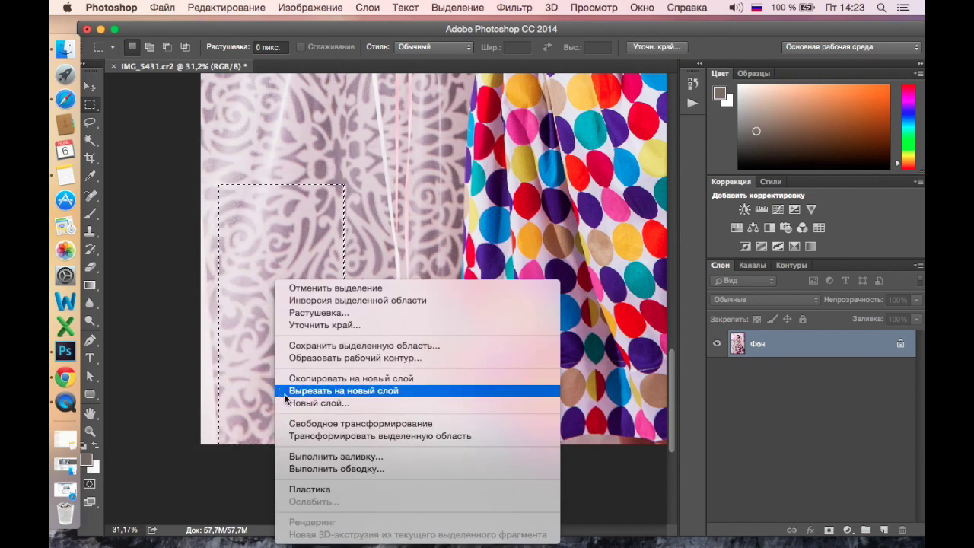
left_click(281, 423)
left_click_drag(217, 315, 191, 315)
key("Return")
key("super+d")
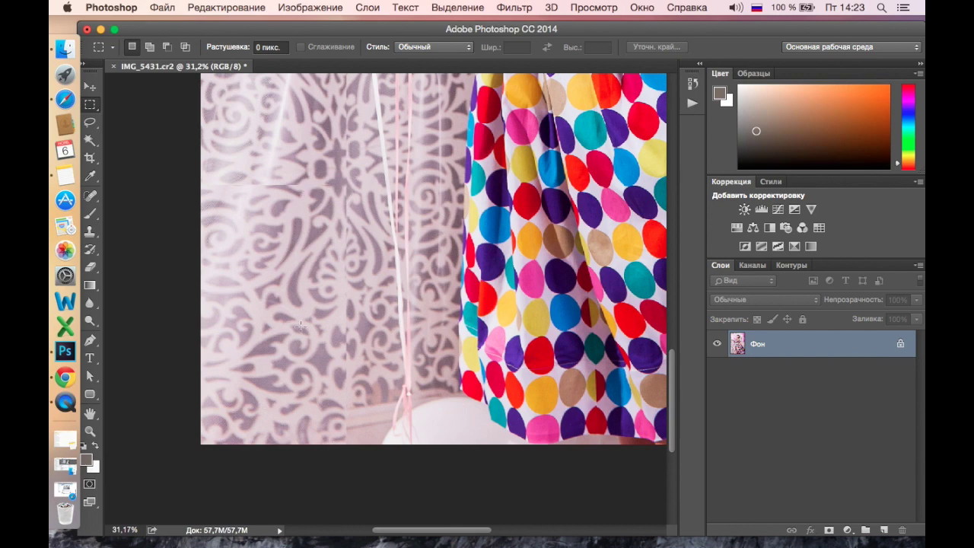
key("super+0")
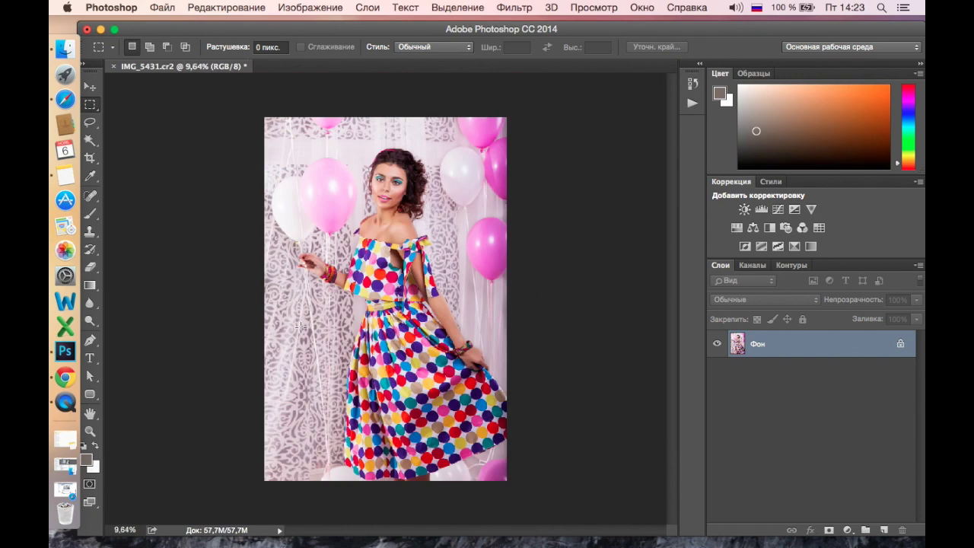
scroll(301, 327, "up", 2)
scroll(301, 328, "up", 3)
scroll(301, 328, "up", 2)
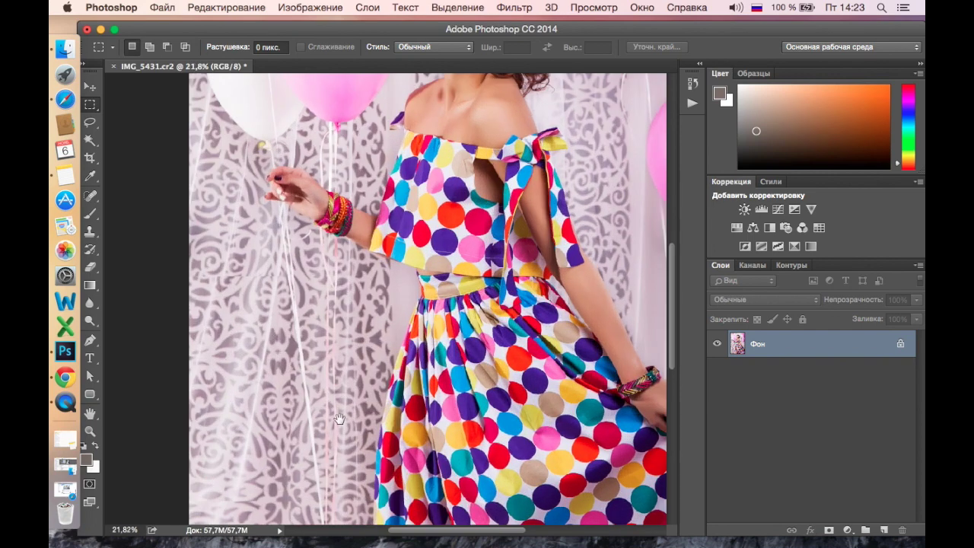
scroll(352, 200, "down", 3)
scroll(352, 200, "down", 2)
scroll(290, 402, "up", 2)
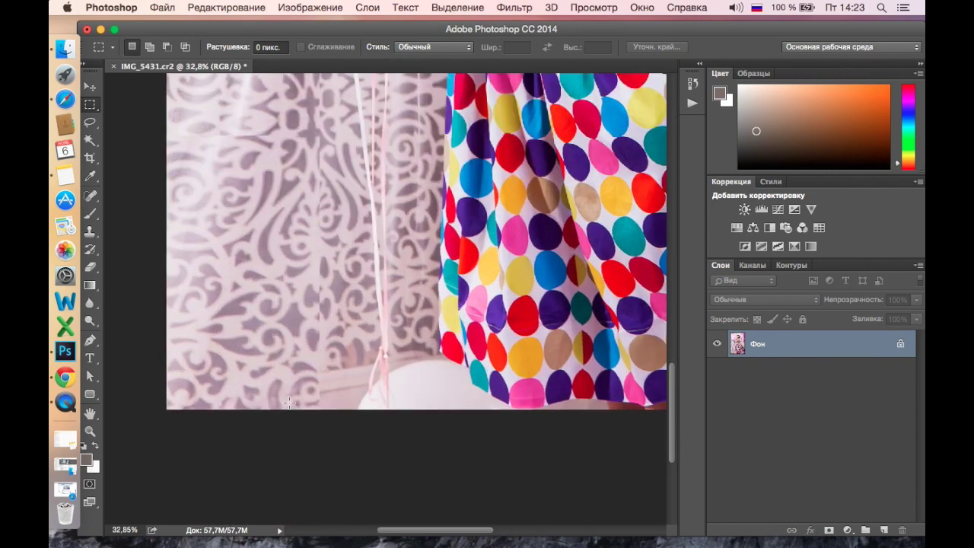
scroll(289, 402, "up", 2)
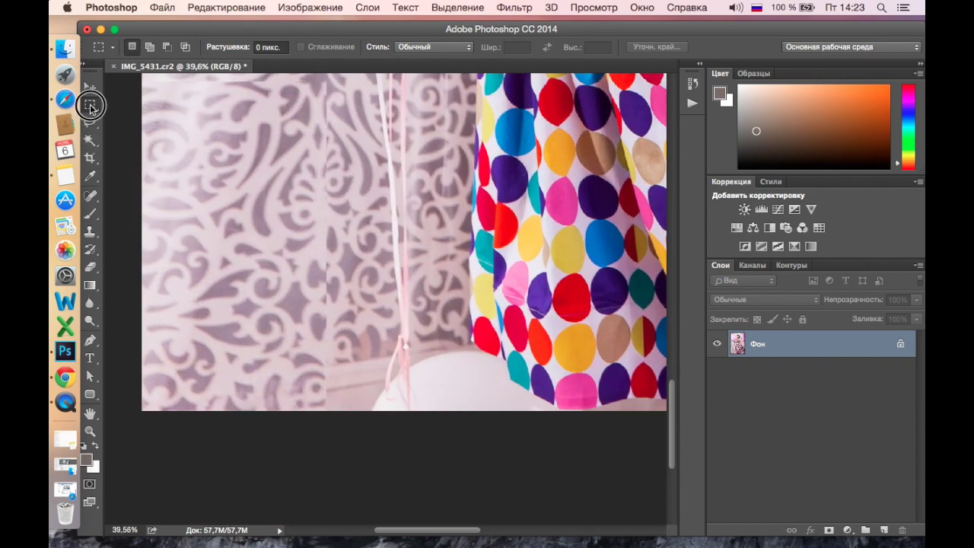
Marquee-select the lace patch left of the balloon strings
key("j")
left_click_drag(379, 351, 392, 353)
left_click(334, 355)
left_click_drag(327, 337, 374, 341)
left_click_drag(324, 258, 391, 353)
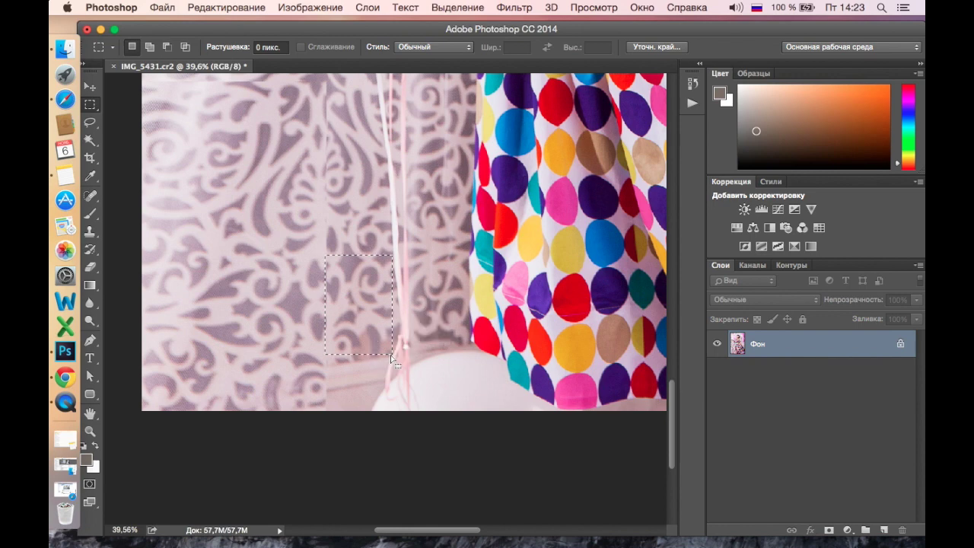
Stretch the lace patch down to the bottom edge, about 157% tall, apply, and deselect
key("ctrl+t")
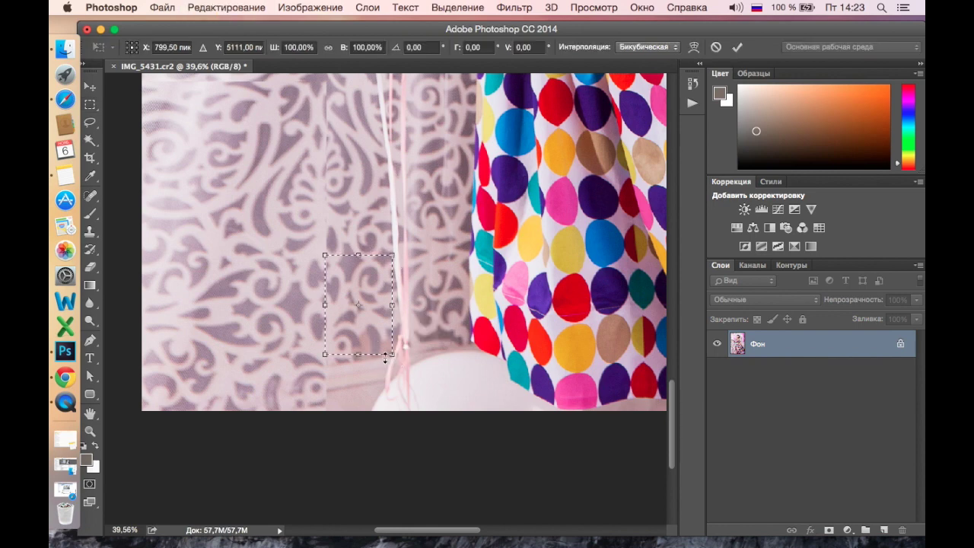
left_click_drag(358, 354, 350, 412)
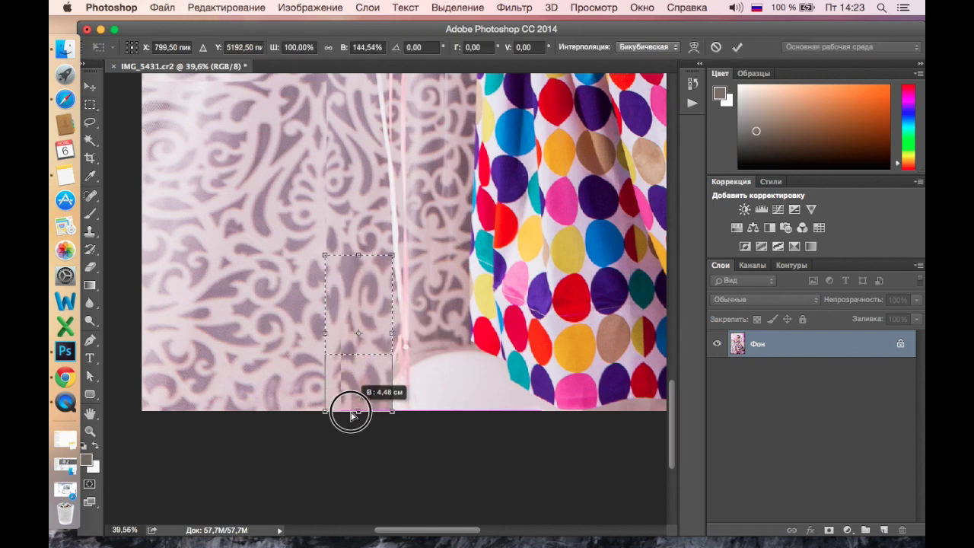
key("Return")
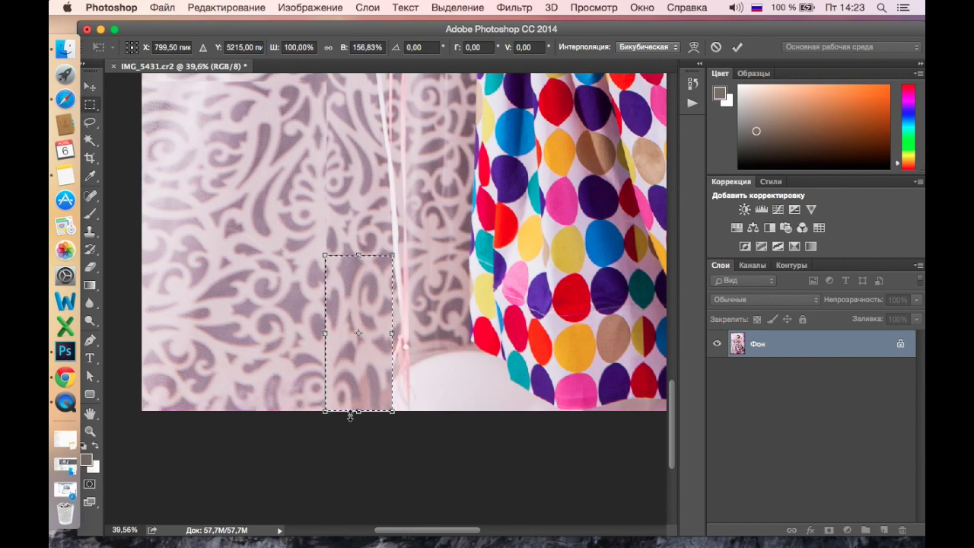
key("ctrl+d")
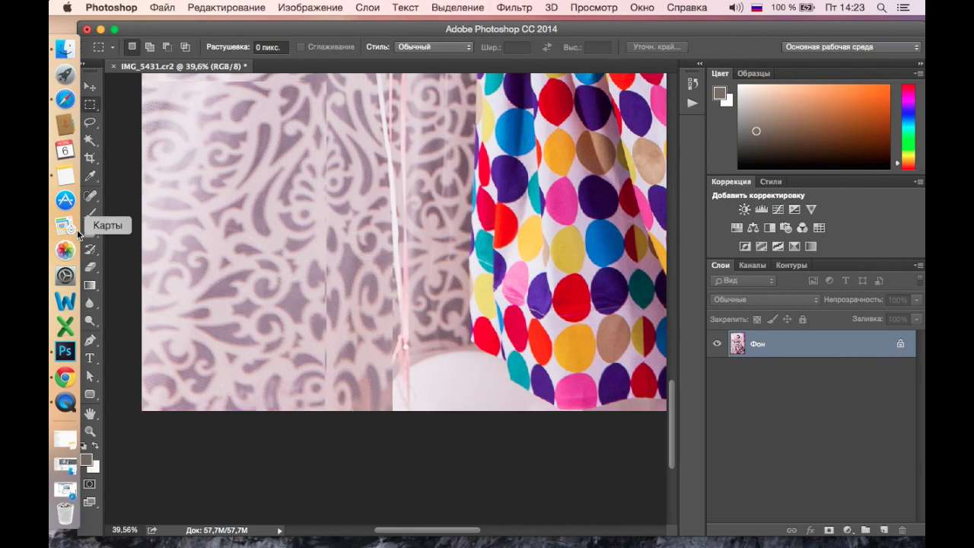
left_click(91, 236)
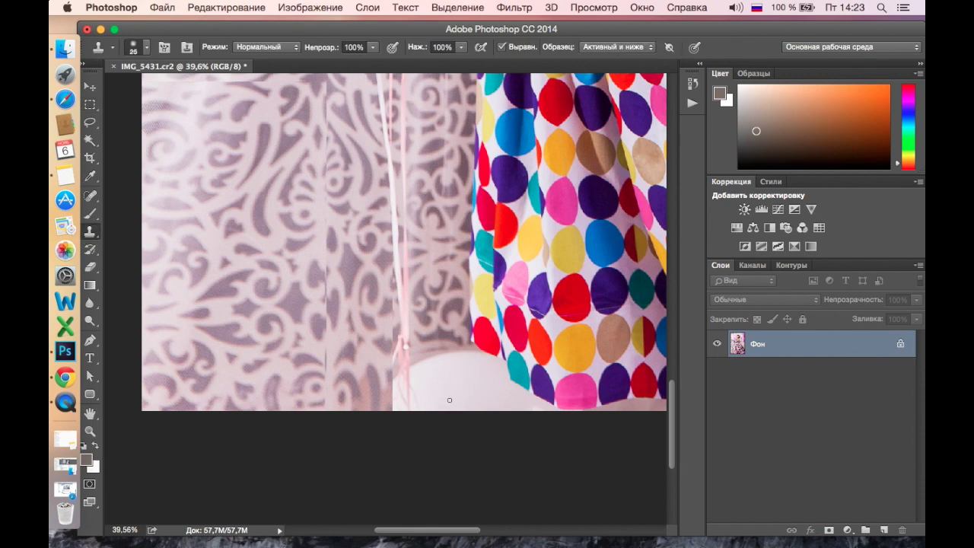
Enlarge the Clone Stamp to 150 px and clone lace over the bottom edge near the balloon
key("bracketright")
key("bracketright")
key("bracketright")
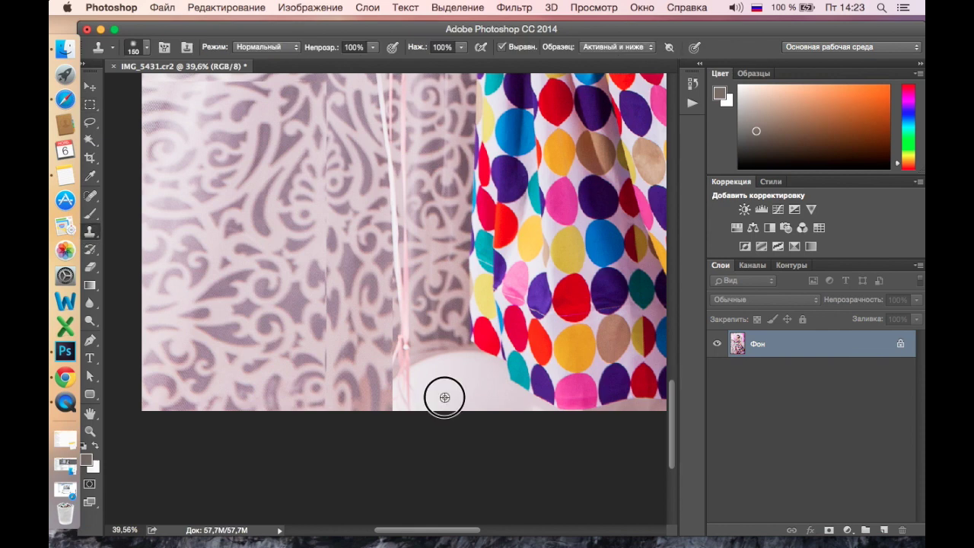
left_click_drag(388, 403, 402, 391)
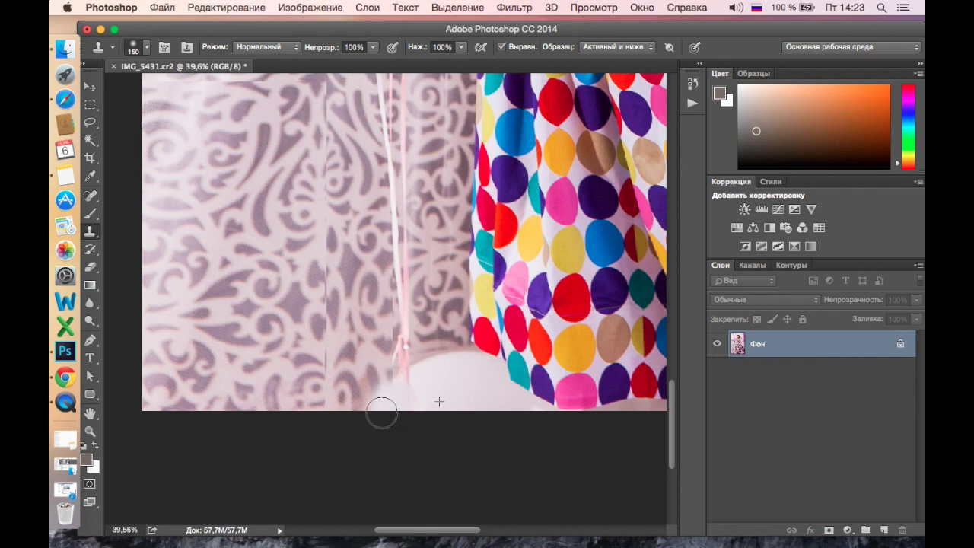
scroll(453, 438, "down", 2)
scroll(453, 438, "down", 1)
scroll(454, 438, "down", 5)
scroll(453, 438, "down", 1)
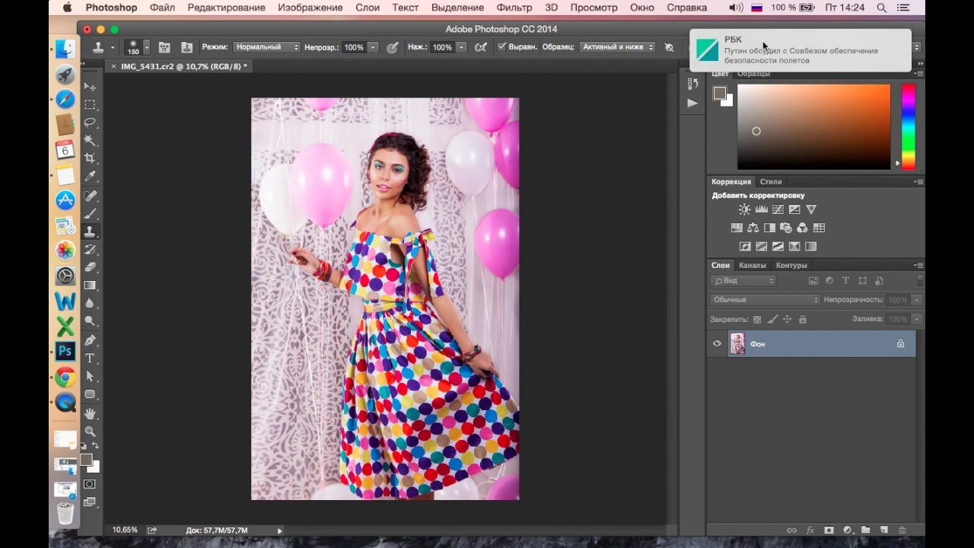
Duplicate Фон, give the copy a 7,6-pixel Gaussian Blur, and hide it behind a black mask
left_click_drag(863, 348, 886, 527)
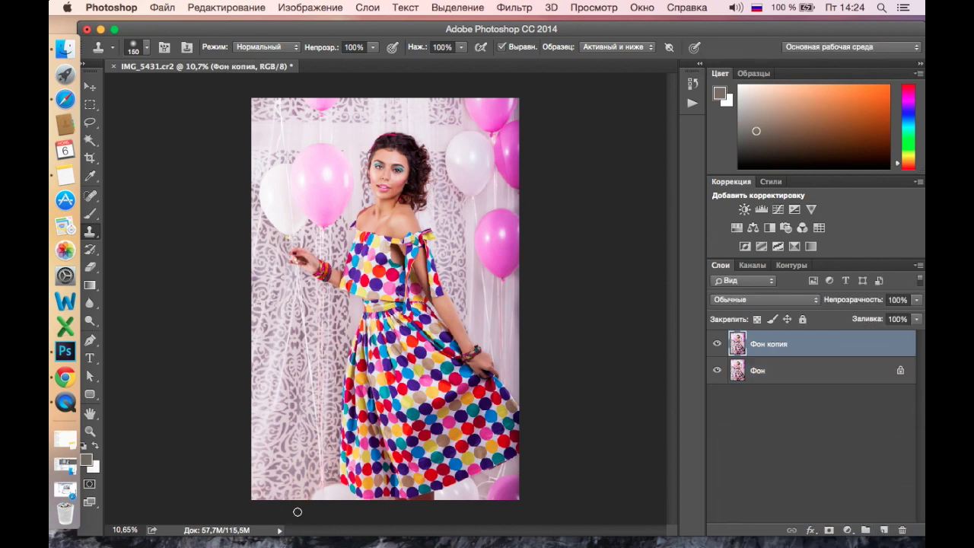
left_click(393, 47)
left_click(523, 10)
mouse_move(528, 222)
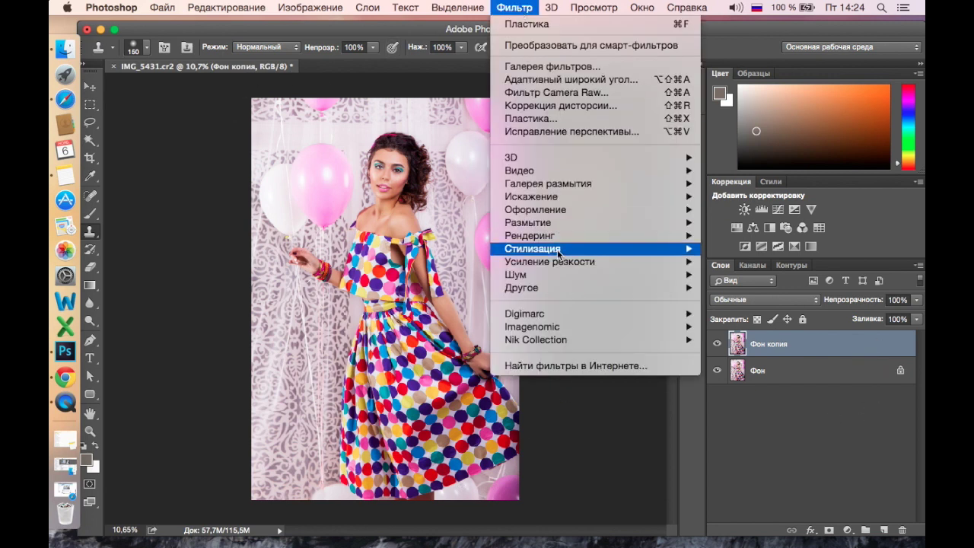
left_click(365, 288)
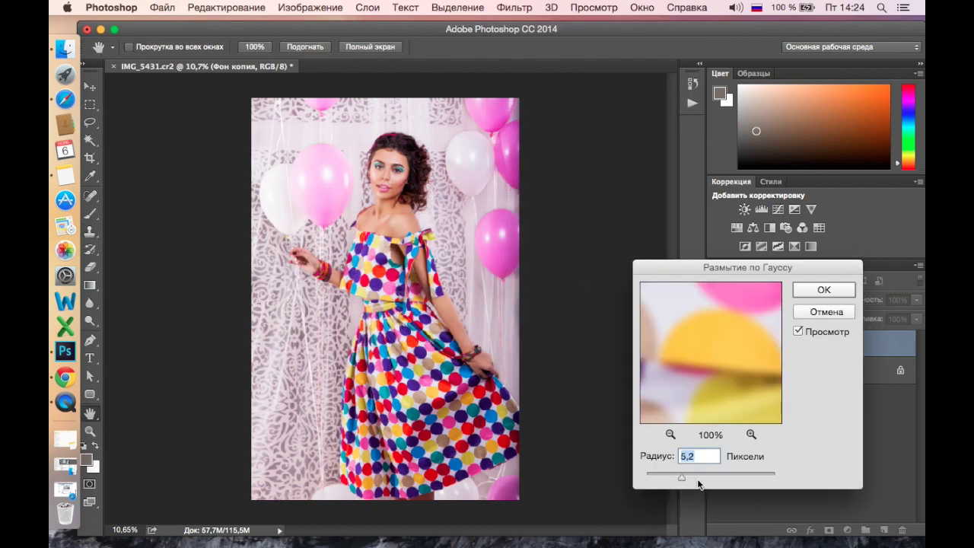
left_click_drag(683, 482, 691, 483)
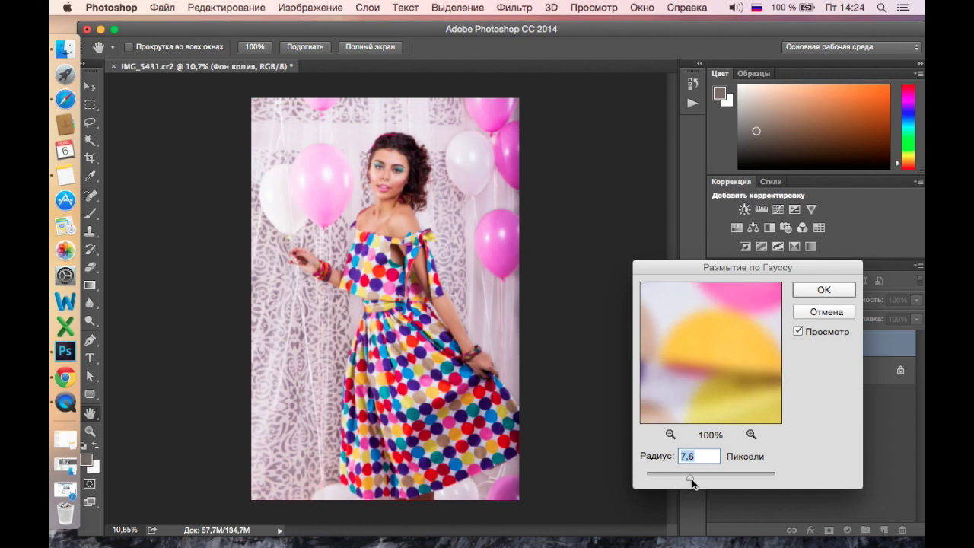
left_click(815, 295)
key("s")
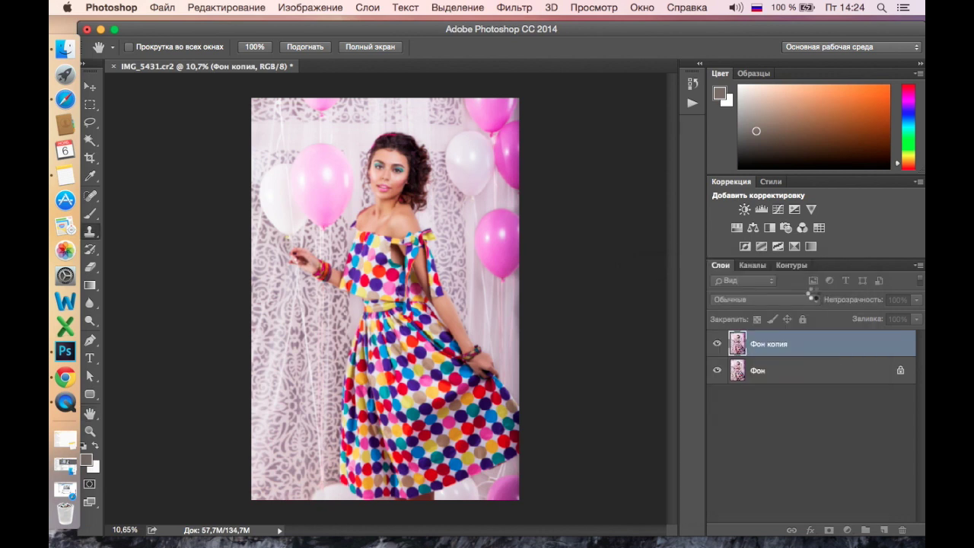
left_click(829, 530, "alt")
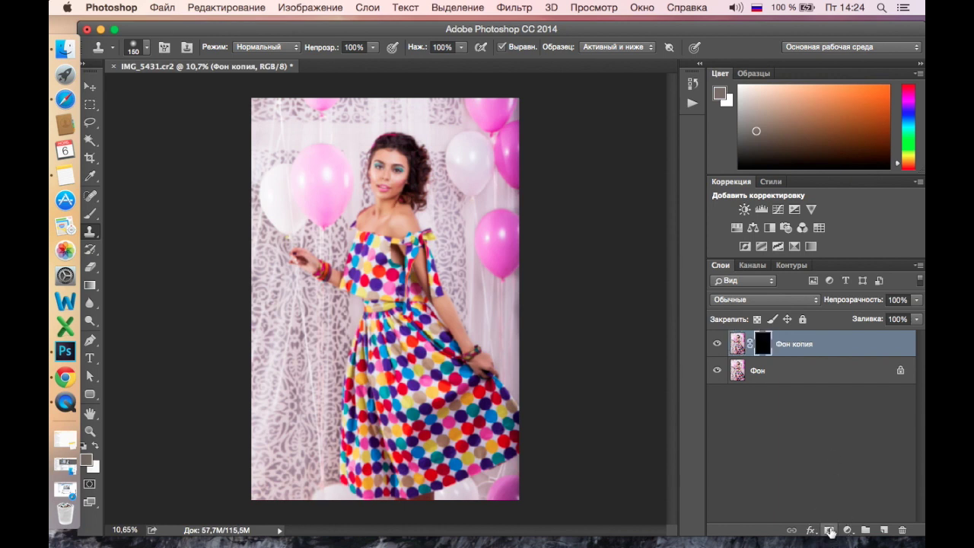
Paint white on the mask with a 1000-pixel brush to reveal blur around the photo's edges
left_click(90, 214)
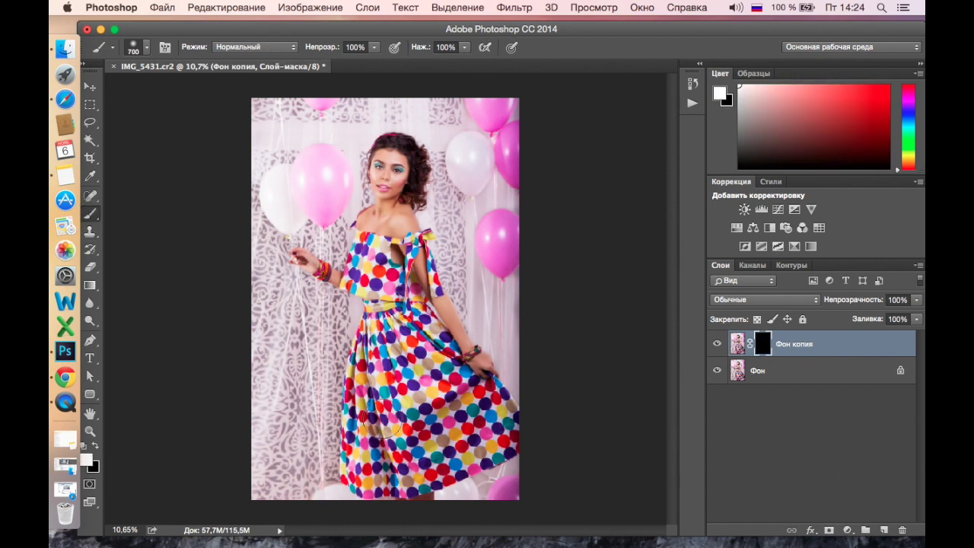
key("bracketright")
key("bracketright")
key("bracketright")
left_click_drag(263, 350, 294, 403)
mouse_move(211, 252)
left_mouse_down()
mouse_move(287, 95)
mouse_move(429, 76)
left_mouse_up()
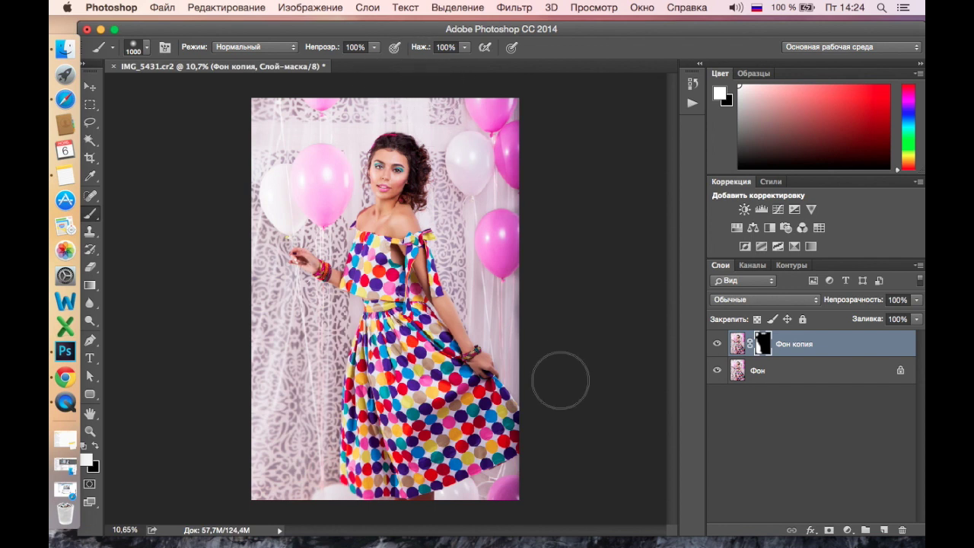
mouse_move(436, 541)
left_mouse_down()
mouse_move(494, 503)
mouse_move(539, 352)
mouse_move(526, 317)
mouse_move(611, 392)
left_mouse_up()
left_click_drag(246, 485, 289, 499)
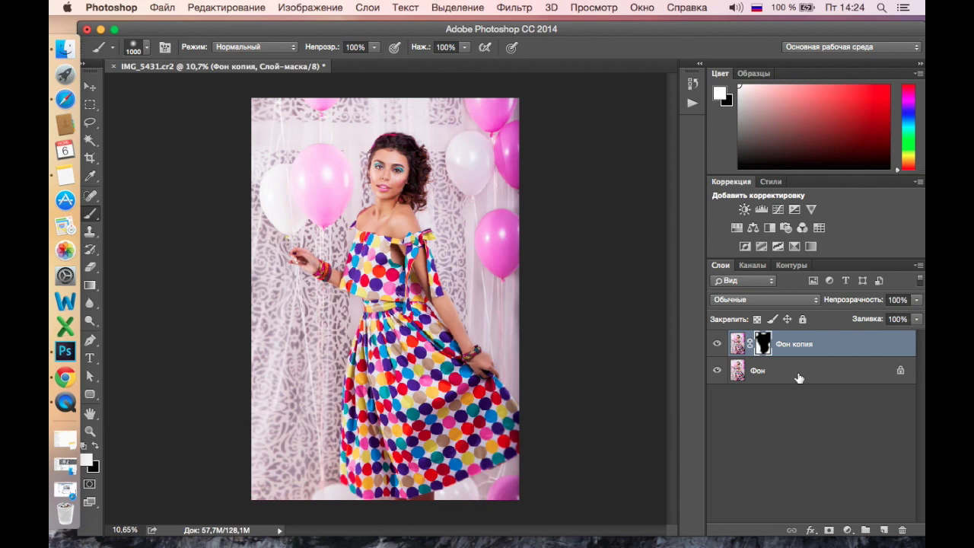
scroll(416, 371, "up", 3)
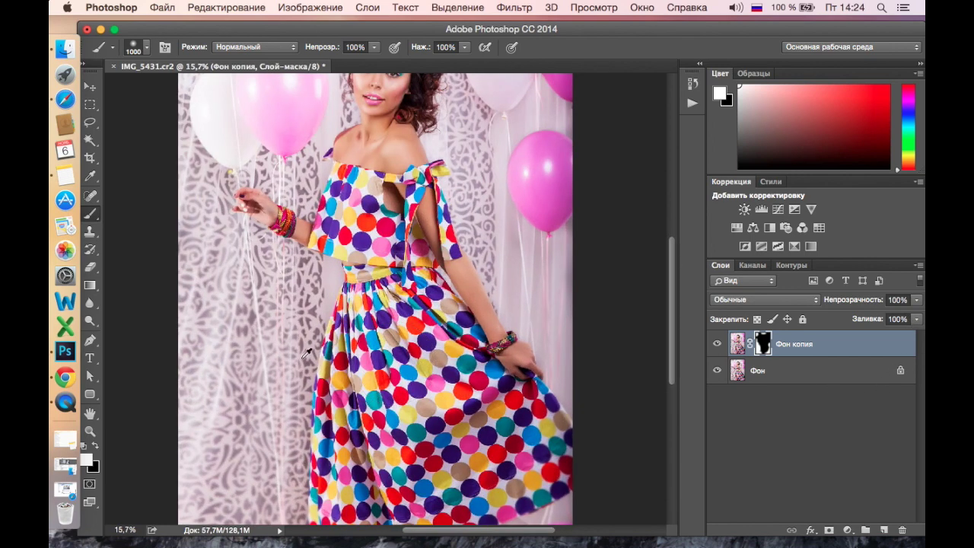
scroll(416, 370, "down", 3)
scroll(584, 362, "up", 1)
scroll(585, 362, "up", 1)
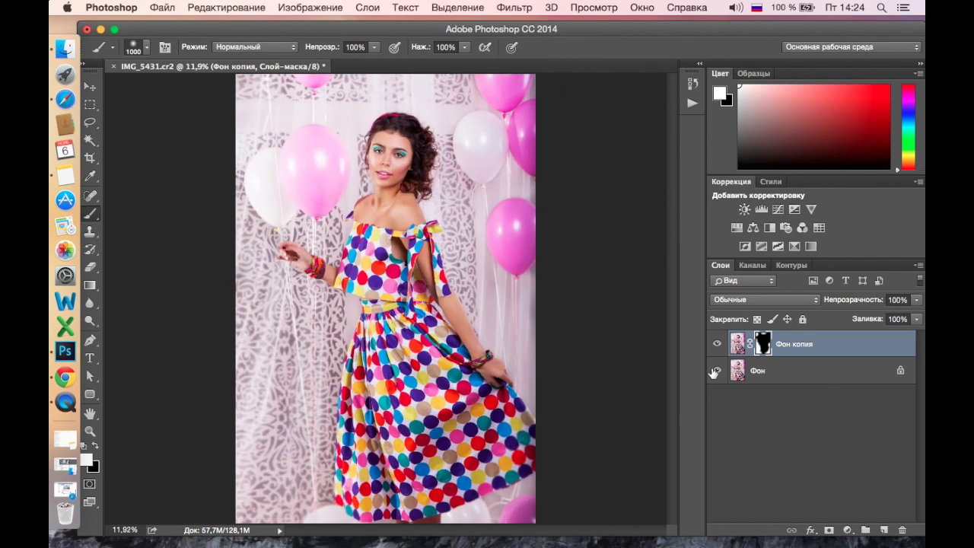
Lower the blurred copy's opacity to about 84%
left_click(917, 300)
left_click_drag(914, 314, 890, 319)
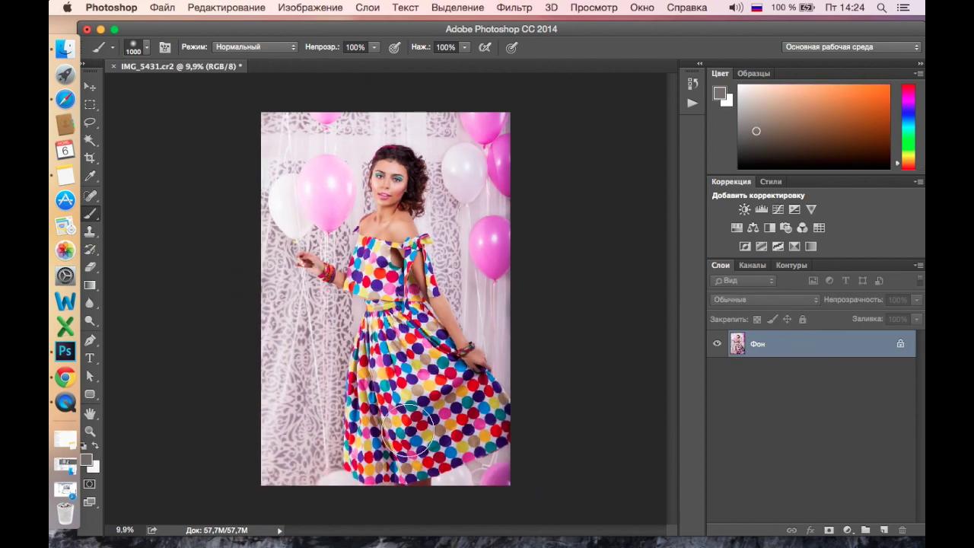
scroll(414, 424, "up", 2)
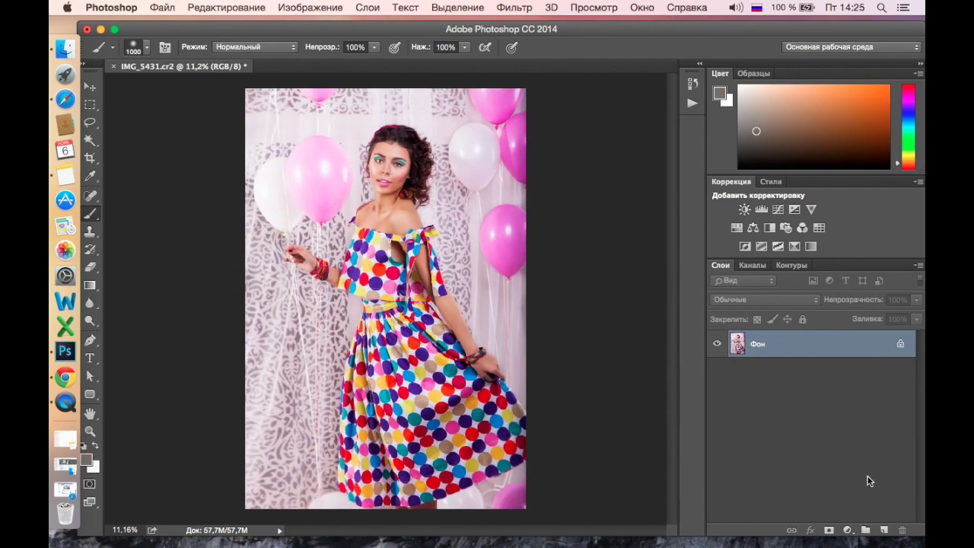
Add a Gradient Map adjustment layer with a black-to-white gradient
left_click(847, 530)
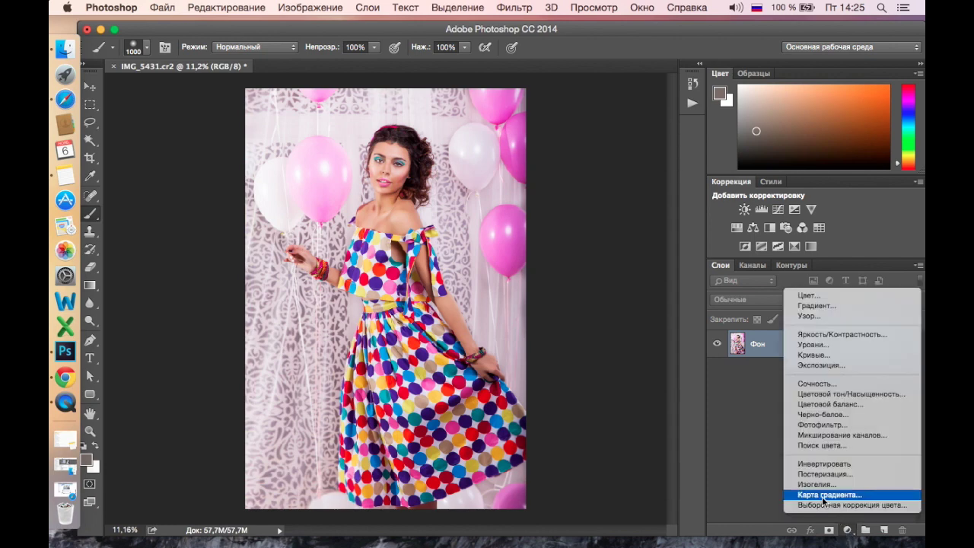
left_click(823, 494)
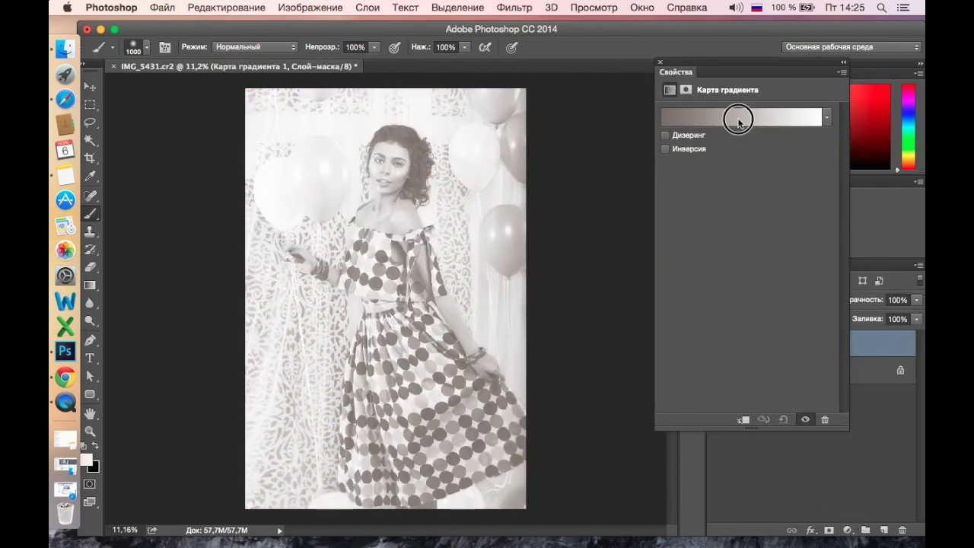
left_click(738, 120)
Recolour the gradient stops to dark grey 3b3b3b and light grey c0c0c0, then apply
left_click(493, 258)
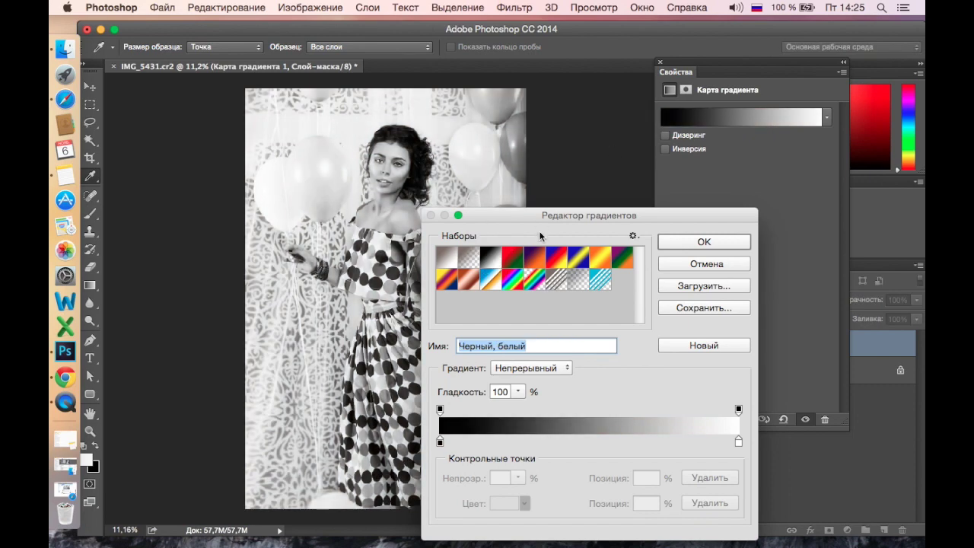
left_click_drag(518, 215, 645, 192)
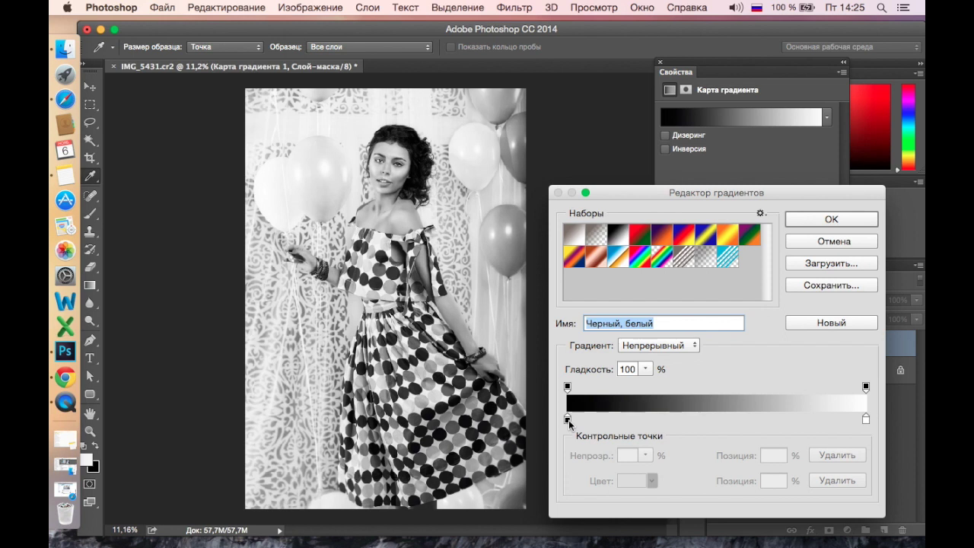
left_click(568, 420)
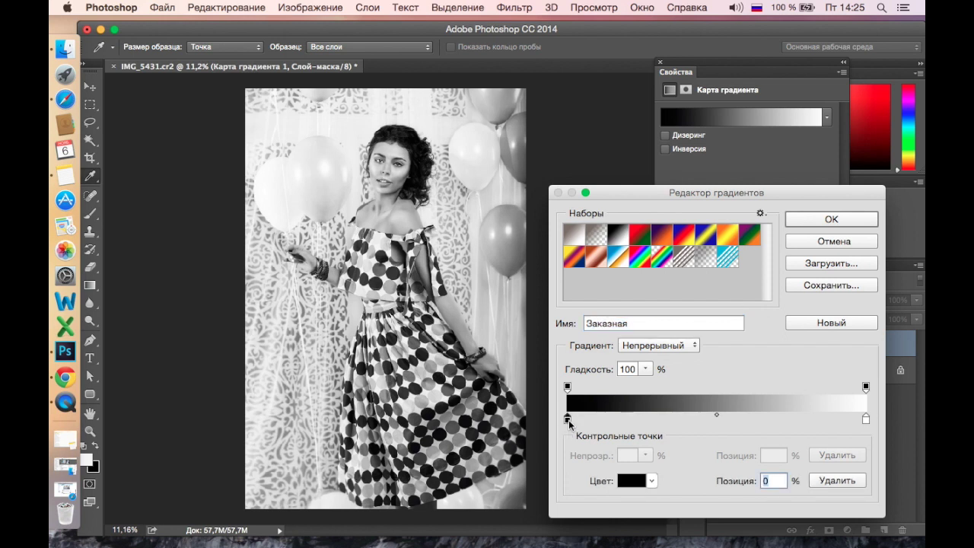
left_click(630, 481)
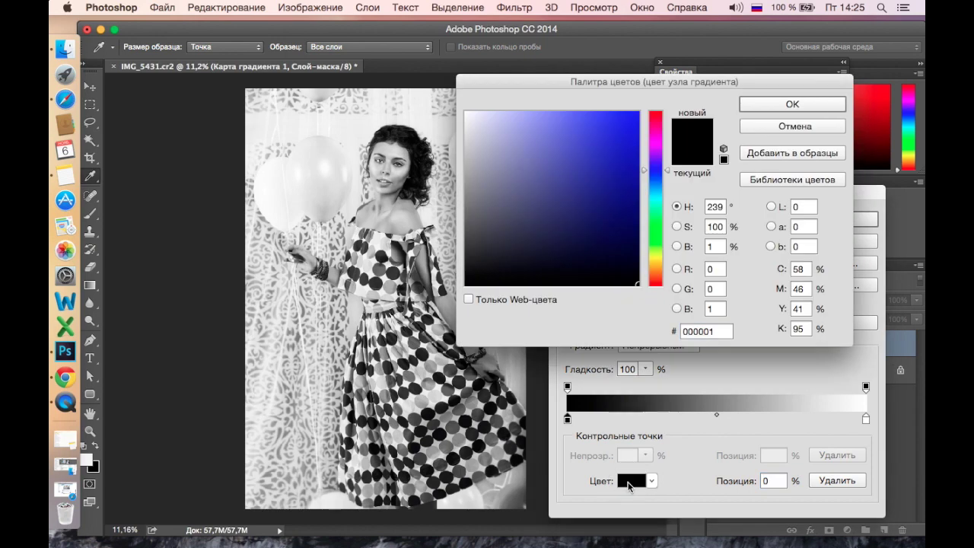
left_click(467, 242)
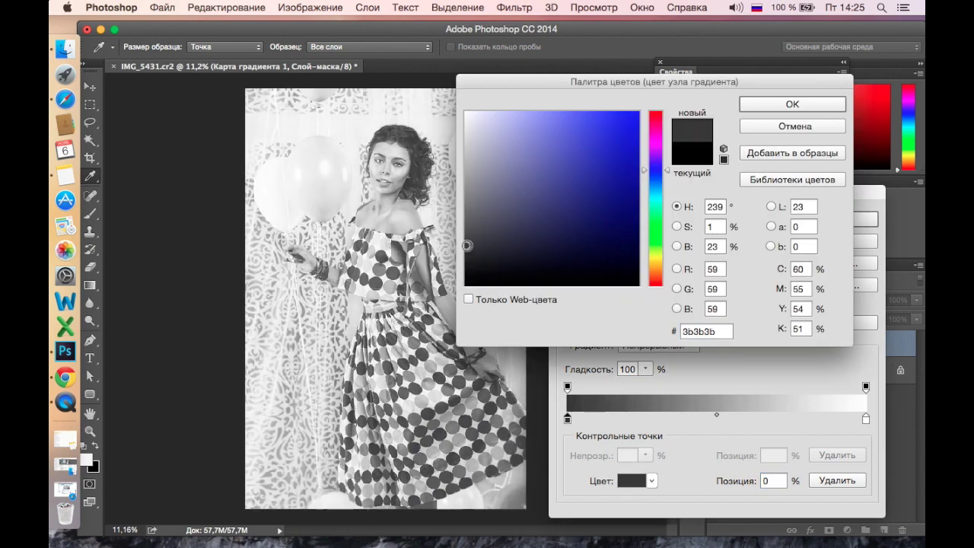
left_click(772, 104)
left_click(866, 418)
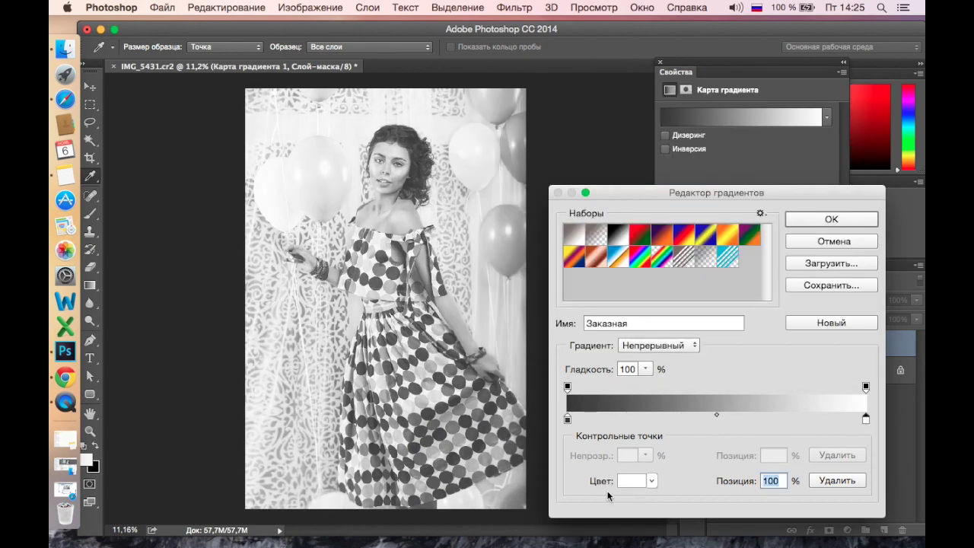
left_click(633, 481)
left_click(464, 154)
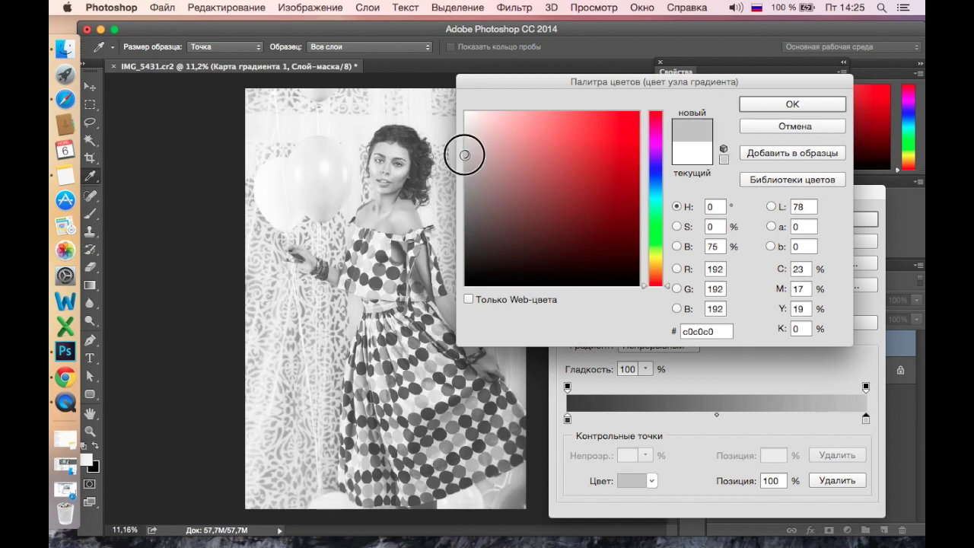
left_click(792, 104)
left_click(831, 220)
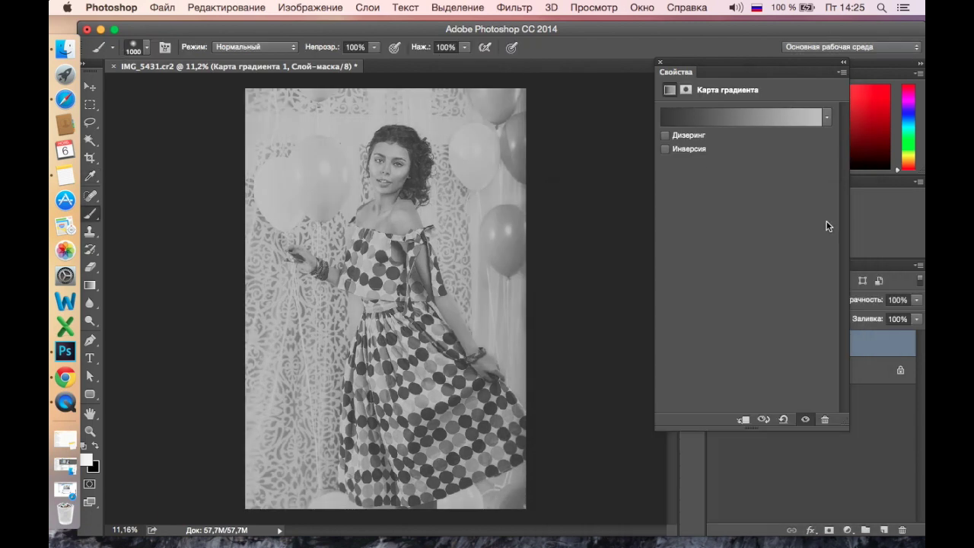
Set the Gradient Map layer to Soft Light blend mode, toggling it to compare
left_click(660, 62)
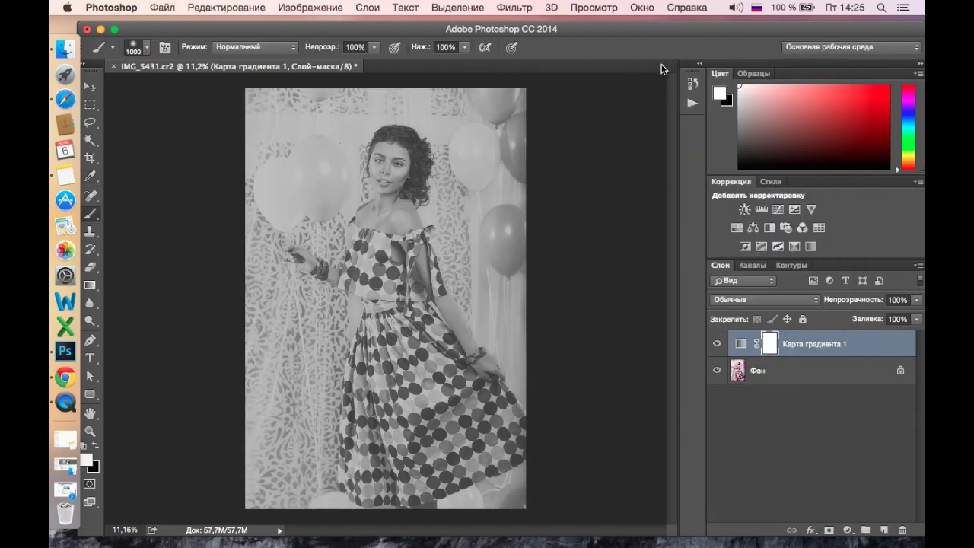
left_click(780, 300)
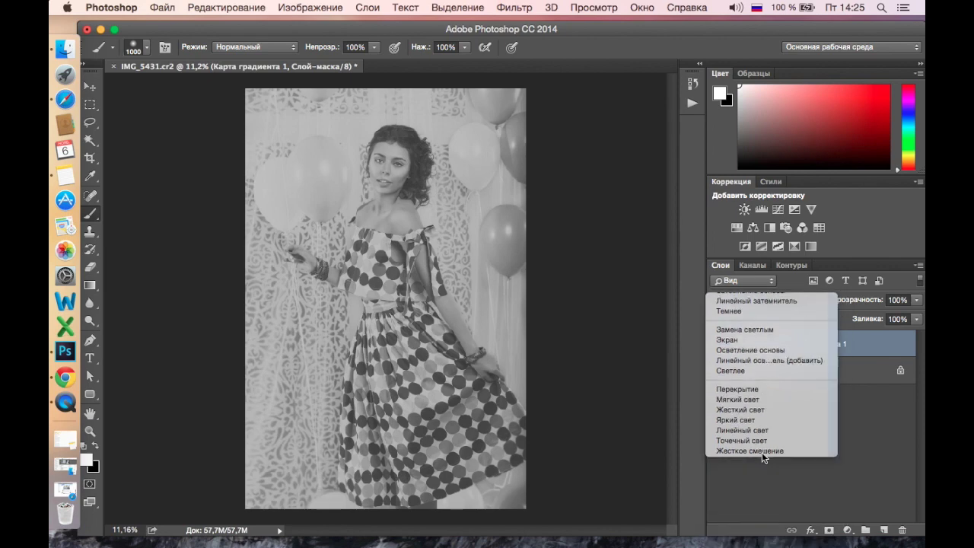
left_click(763, 456)
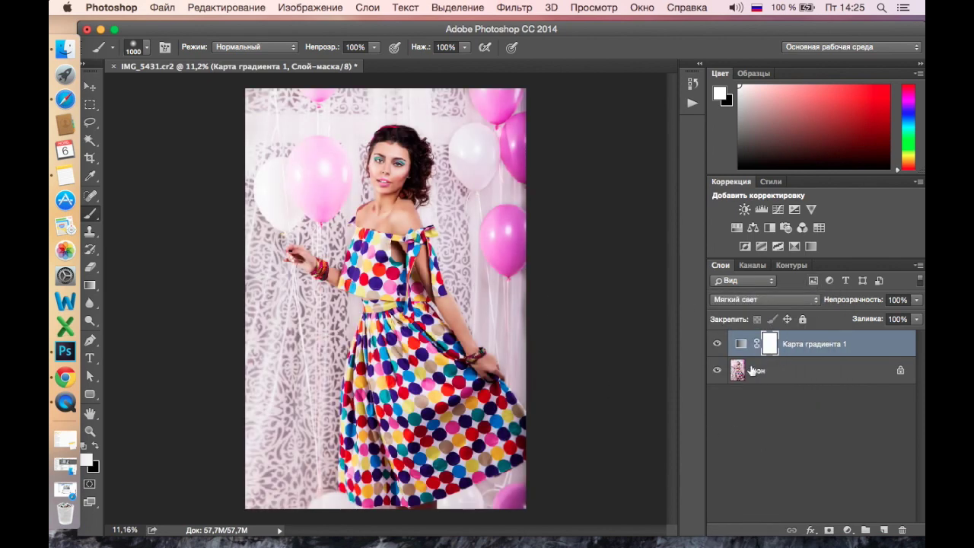
left_click(717, 345)
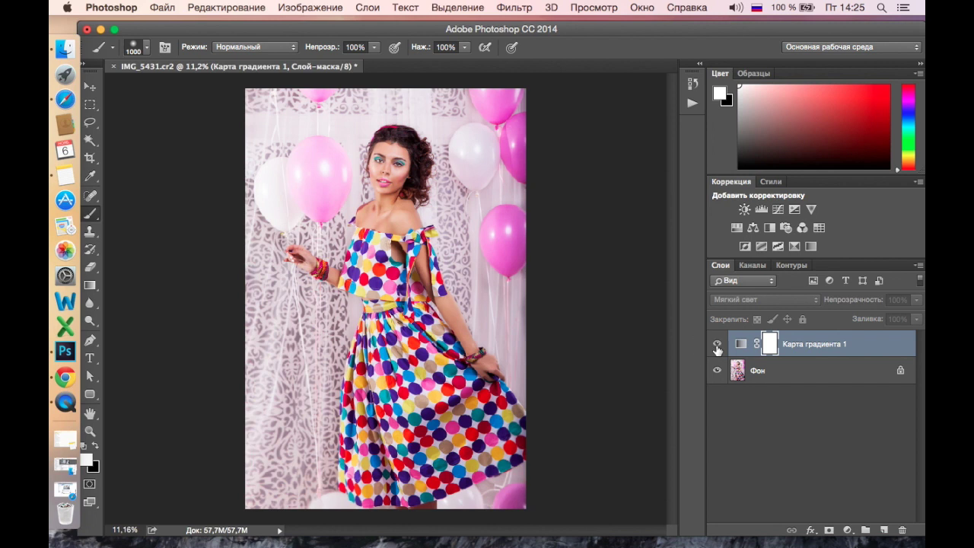
left_click(716, 345)
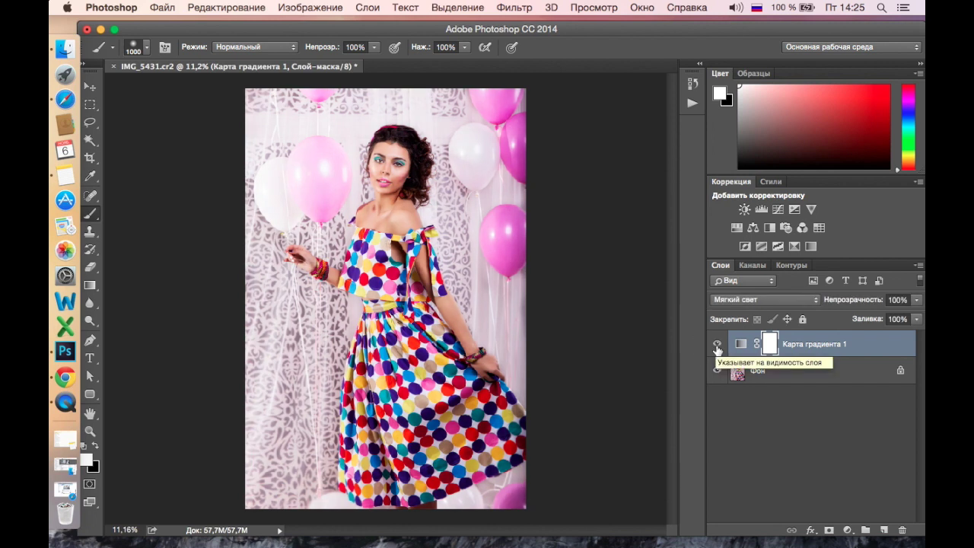
Lower the Gradient Map opacity to about 20% and merge it with Фон
left_click(917, 300)
left_click(863, 313)
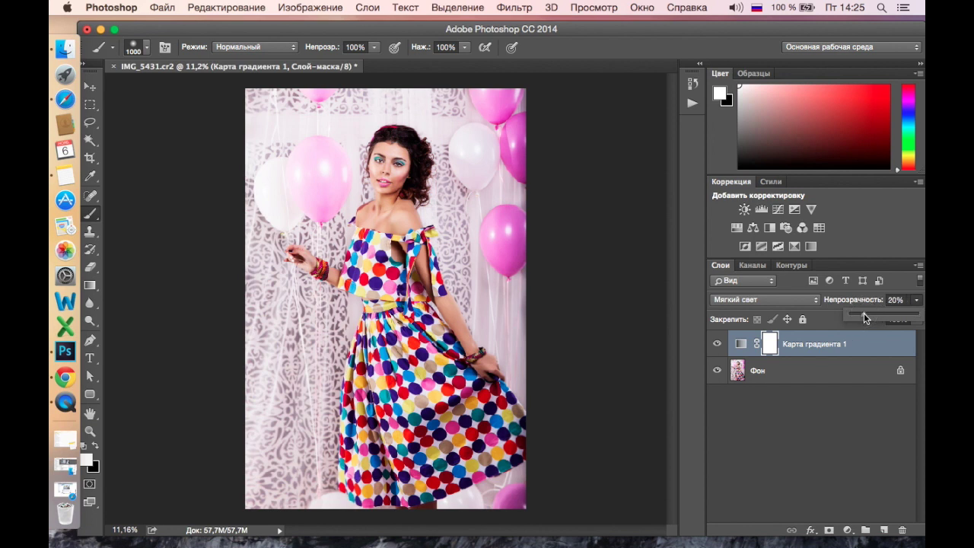
left_click_drag(864, 313, 862, 317)
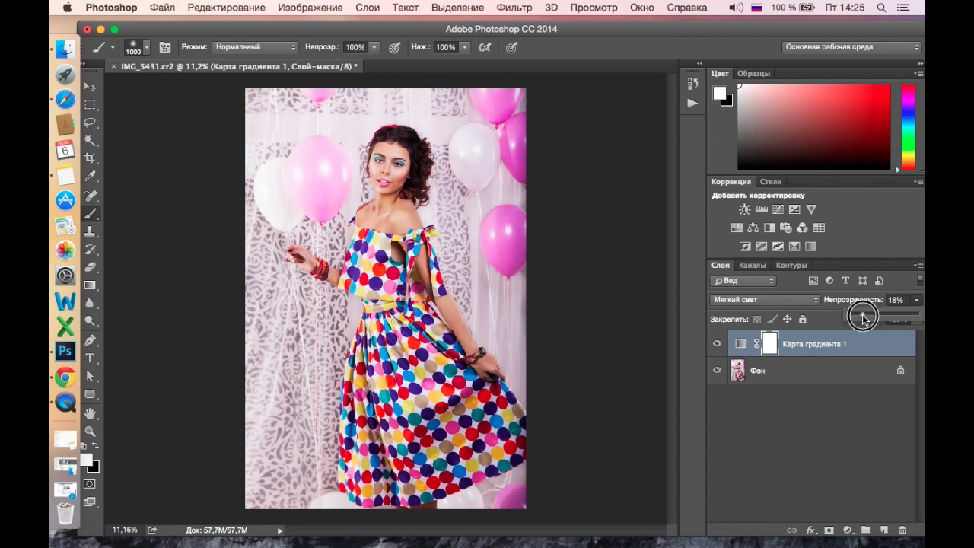
left_click(866, 344, "shift")
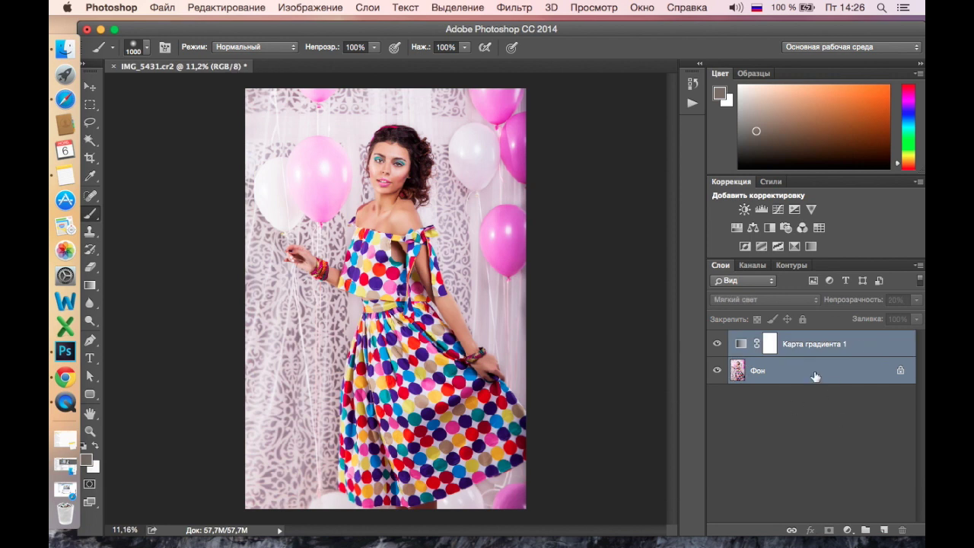
key("super+e")
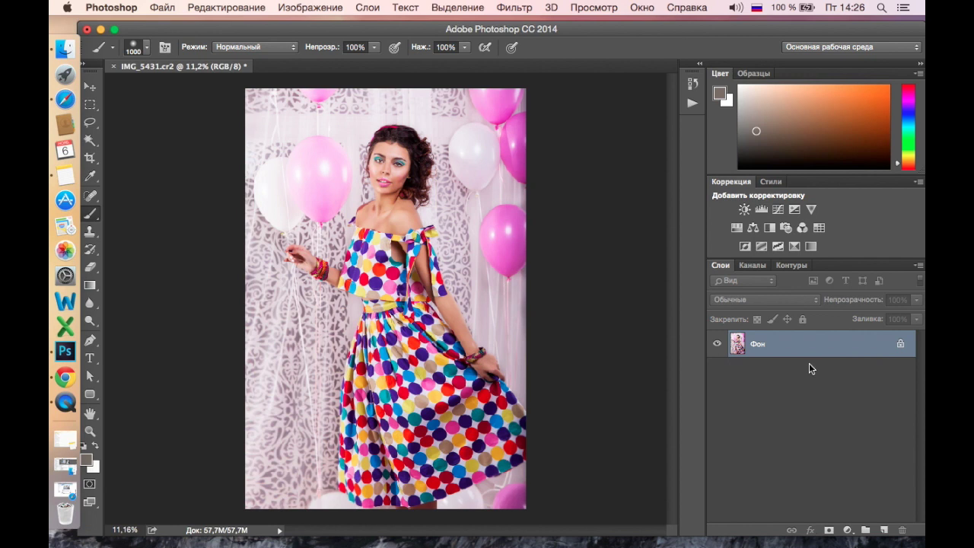
Add a new Gradient Map layer using the violet-to-orange preset
left_click(860, 350)
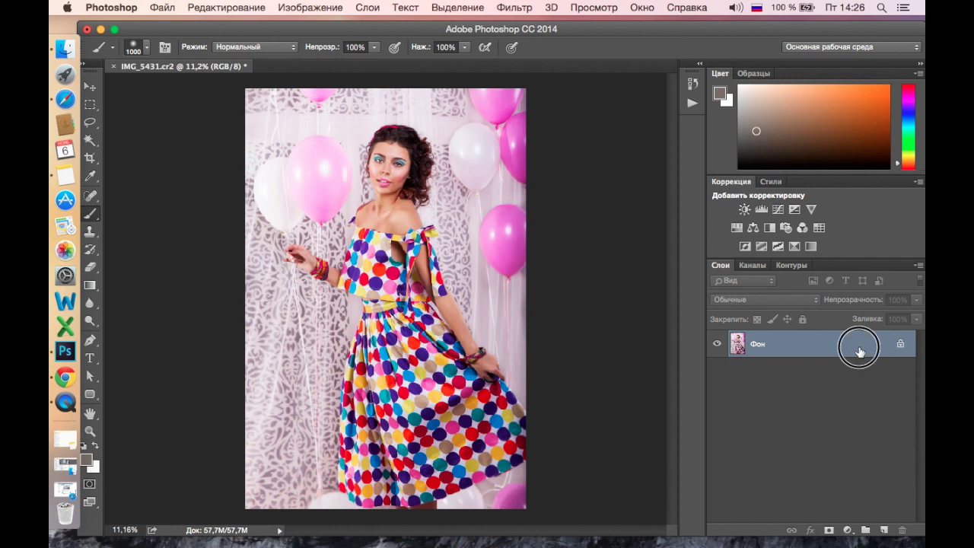
left_click(847, 530)
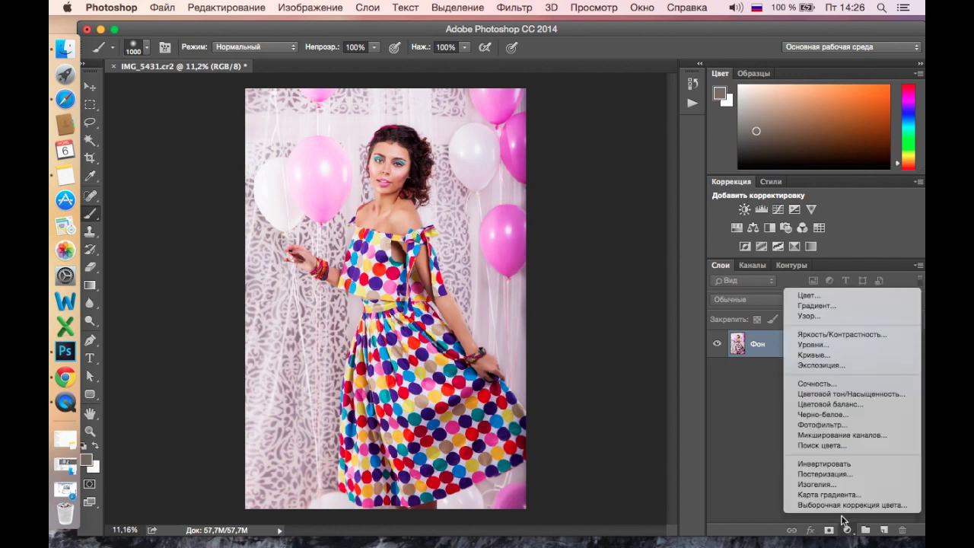
left_click(829, 495)
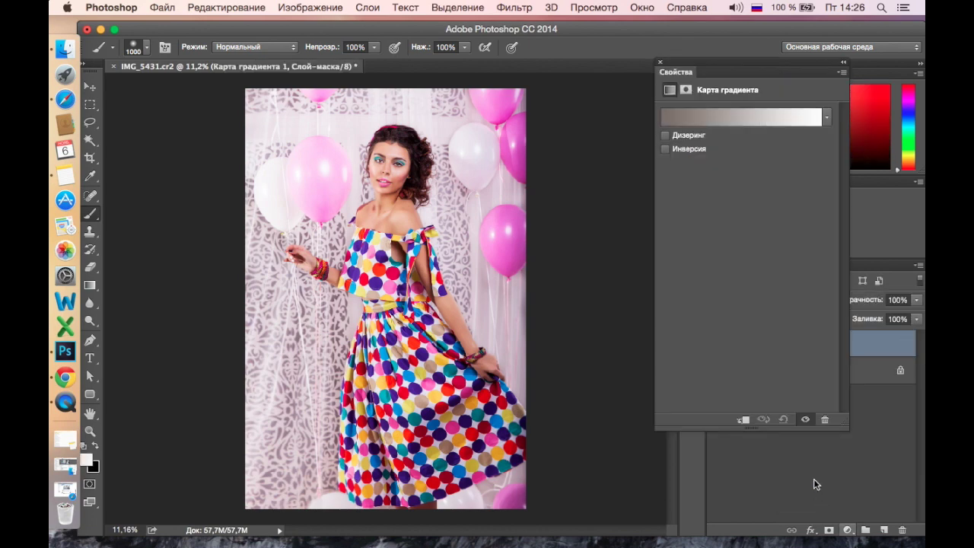
left_click(746, 117)
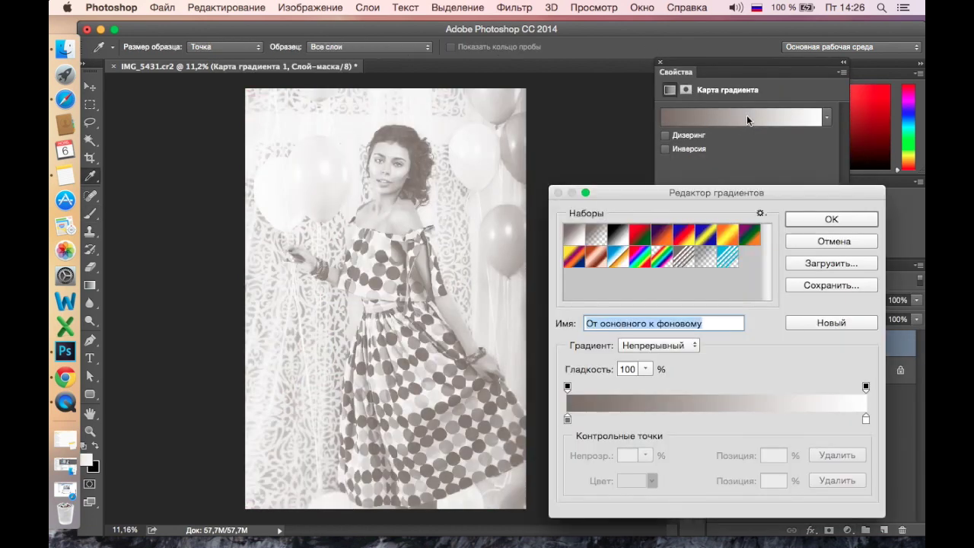
left_click(663, 241)
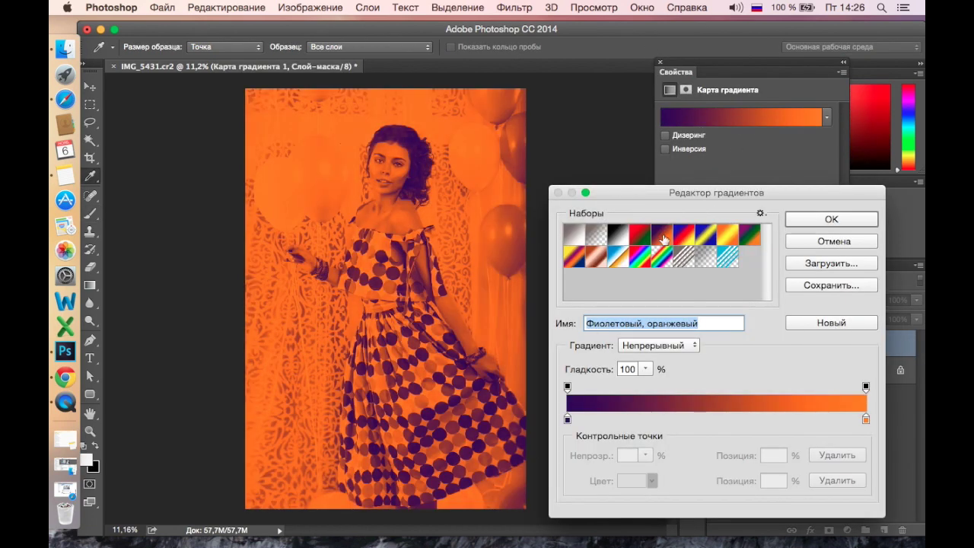
Recolour the left gradient stop to bright magenta f246fd
left_click(567, 420)
left_click(631, 480)
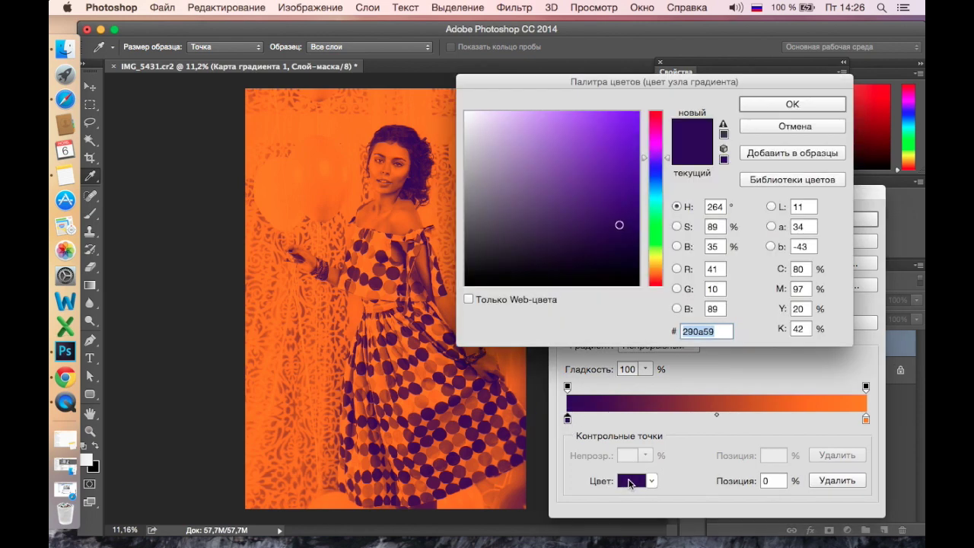
left_click(659, 142)
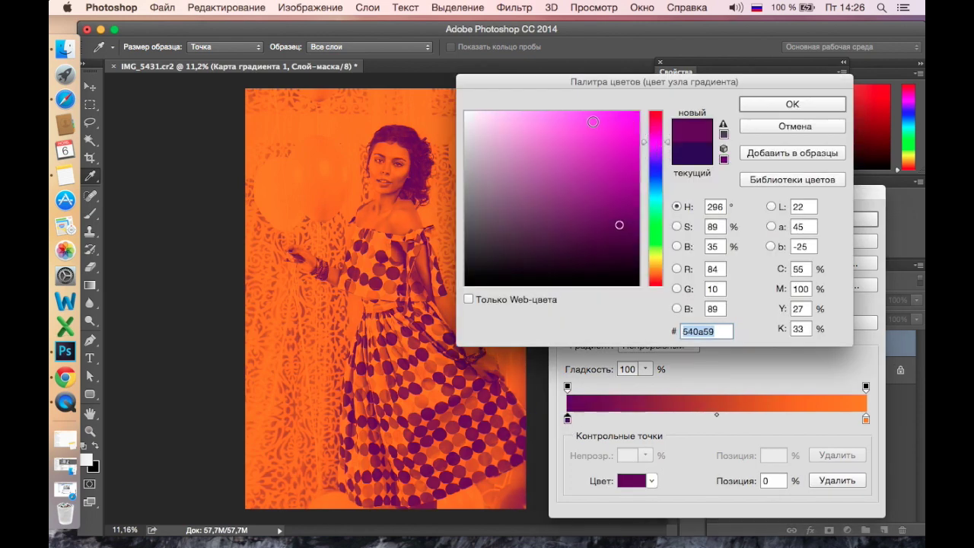
left_click(591, 113)
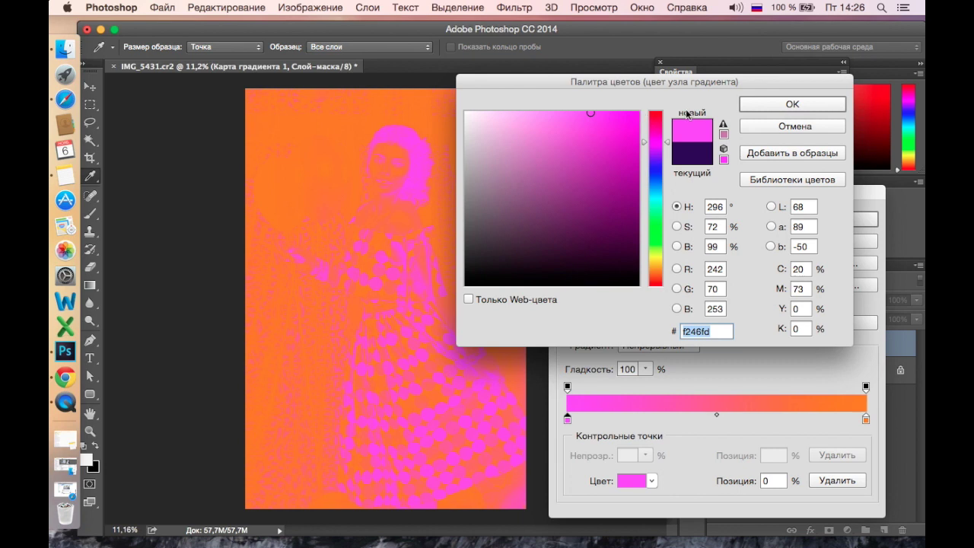
left_click(816, 107)
Recolour the right gradient stop to light pink f8a9fd and apply the gradient
left_click(866, 419)
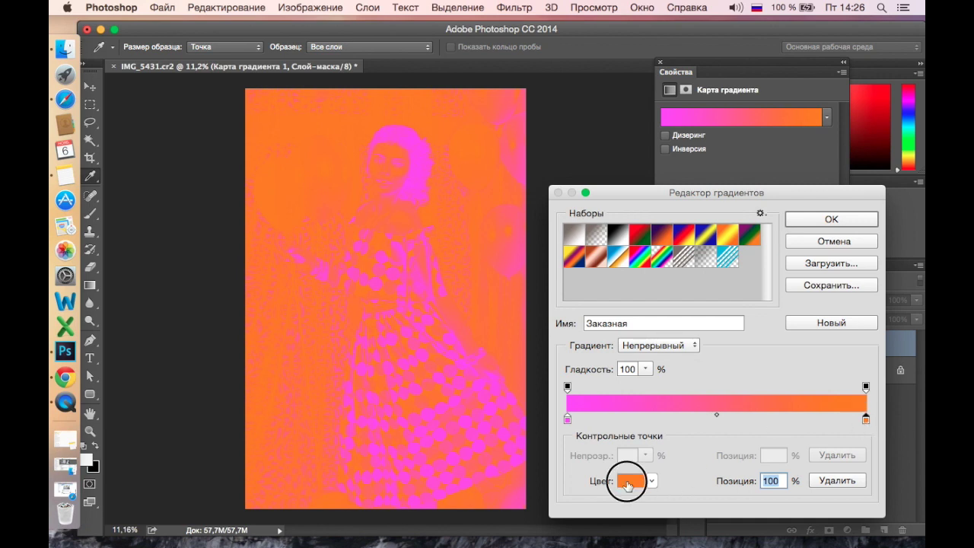
left_click(631, 481)
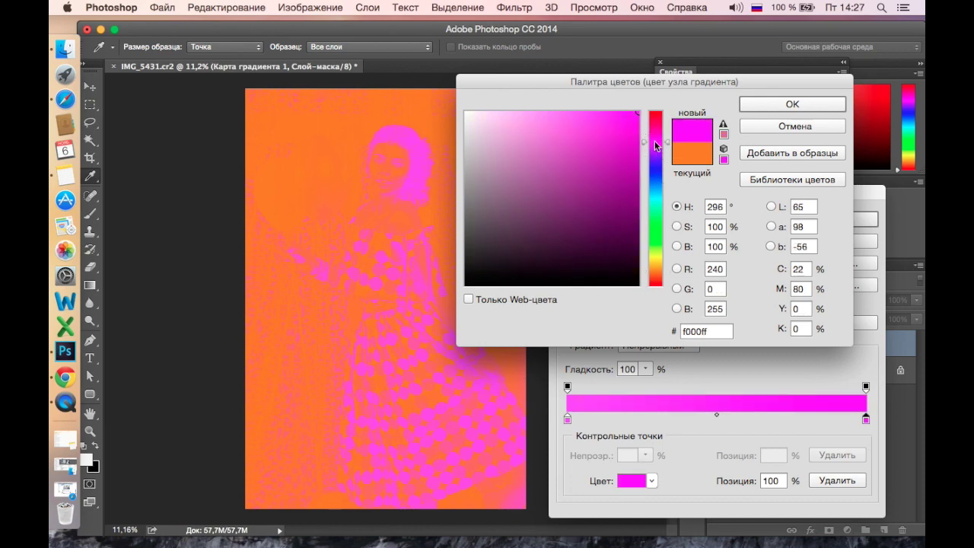
left_click(659, 142)
left_click(538, 113)
left_click(522, 113)
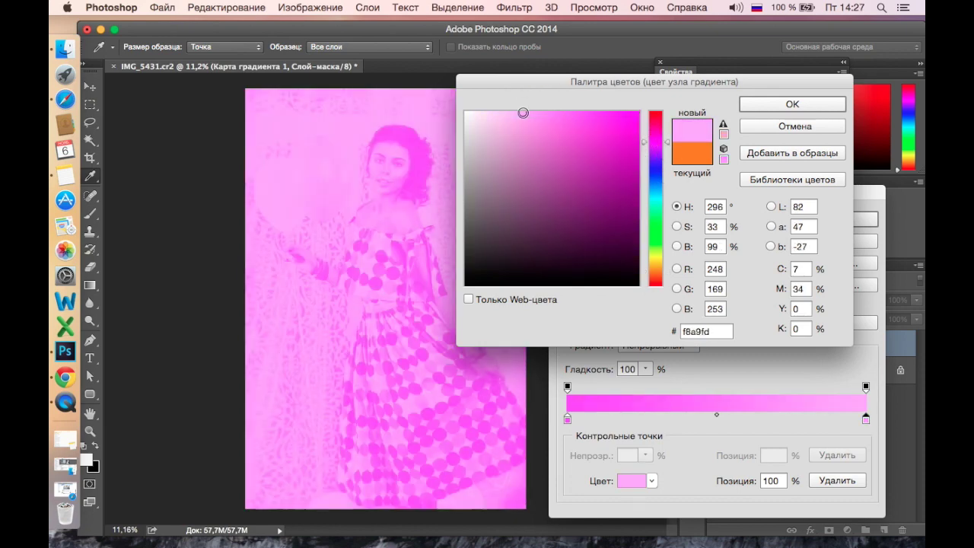
left_click(792, 105)
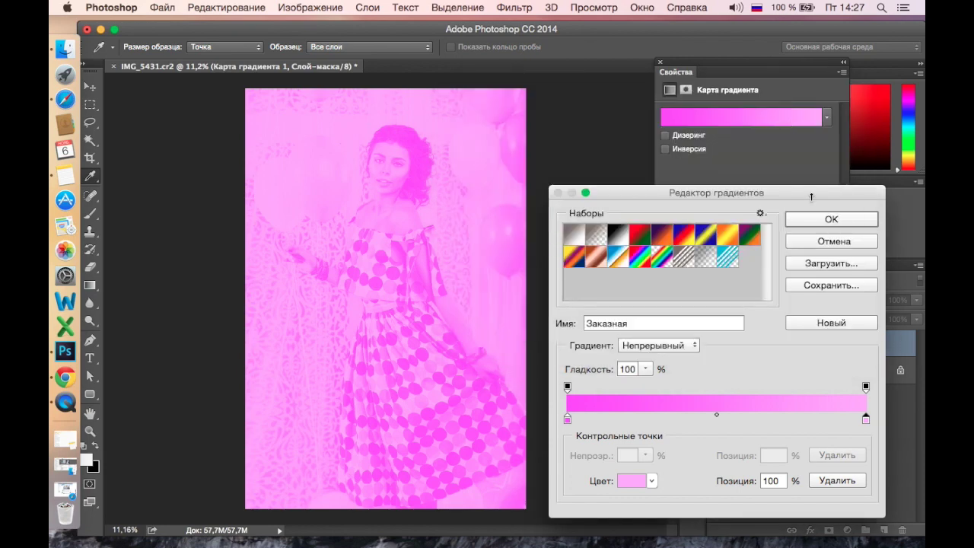
left_click(814, 221)
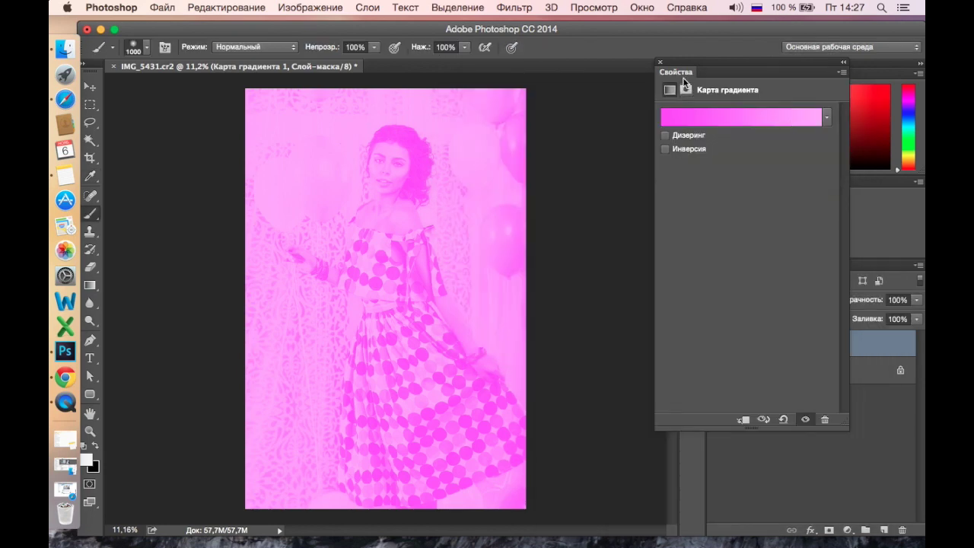
Set the pink Gradient Map to Soft Light with reduced opacity, comparing with and without the tint
left_click(660, 63)
left_click(761, 301)
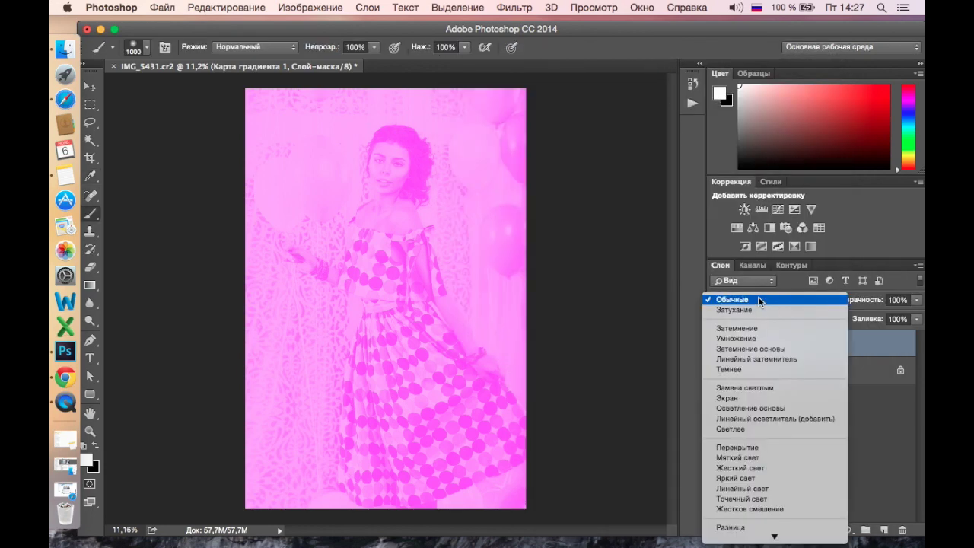
left_click(755, 457)
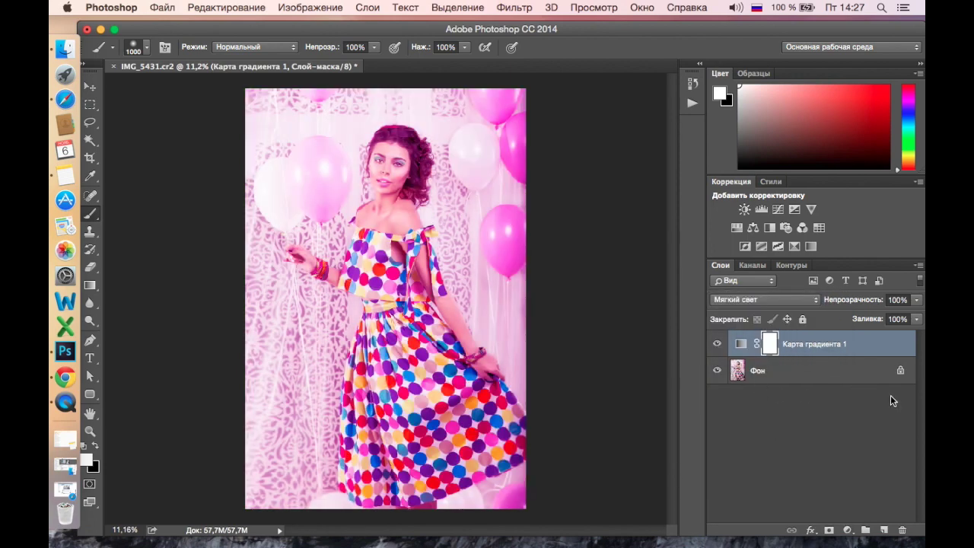
left_click(917, 299)
mouse_move(874, 315)
left_mouse_down()
mouse_move(859, 317)
mouse_move(888, 315)
left_mouse_up()
left_click(716, 346)
left_click(716, 346)
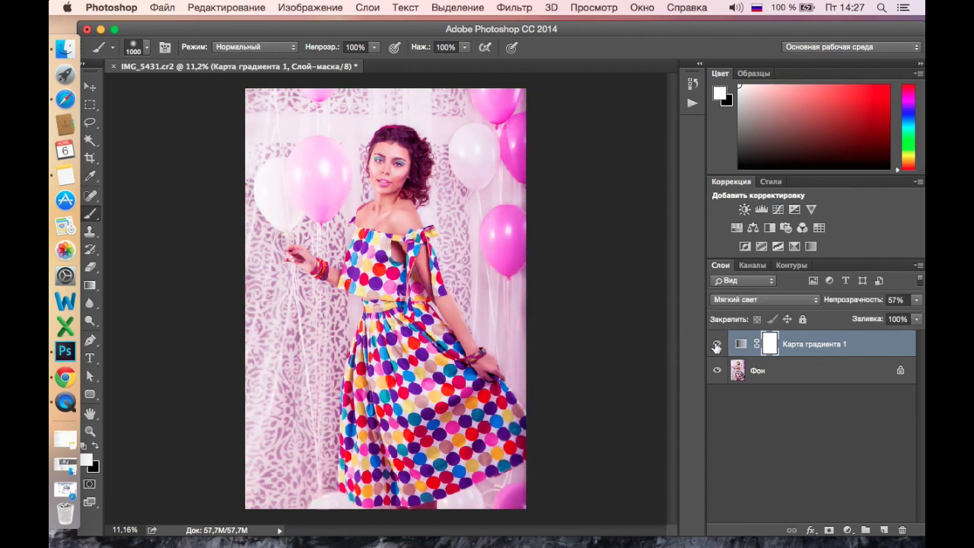
Settle the pink tint at 30% opacity and duplicate Фон as Фон копия
left_click(716, 346)
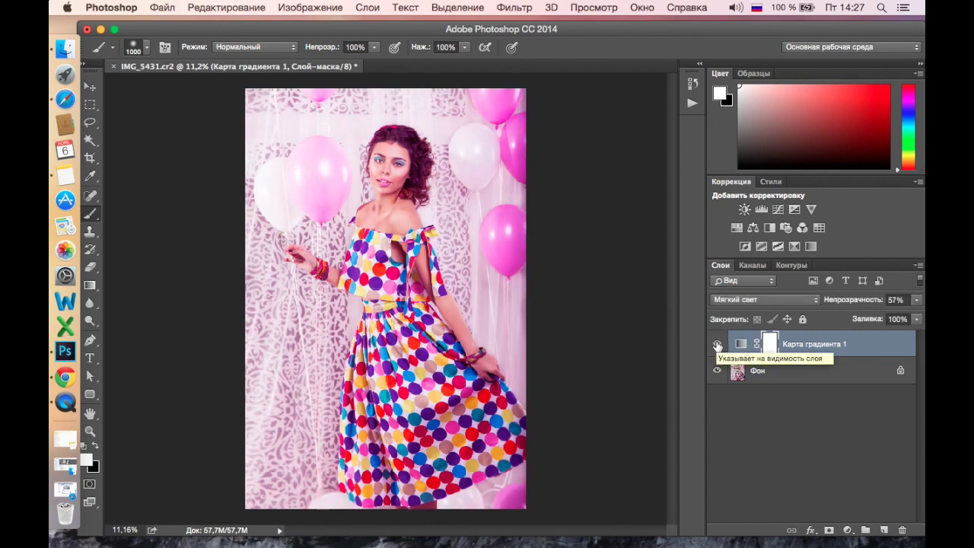
left_click(717, 345)
left_click(916, 300)
left_click_drag(885, 318, 870, 318)
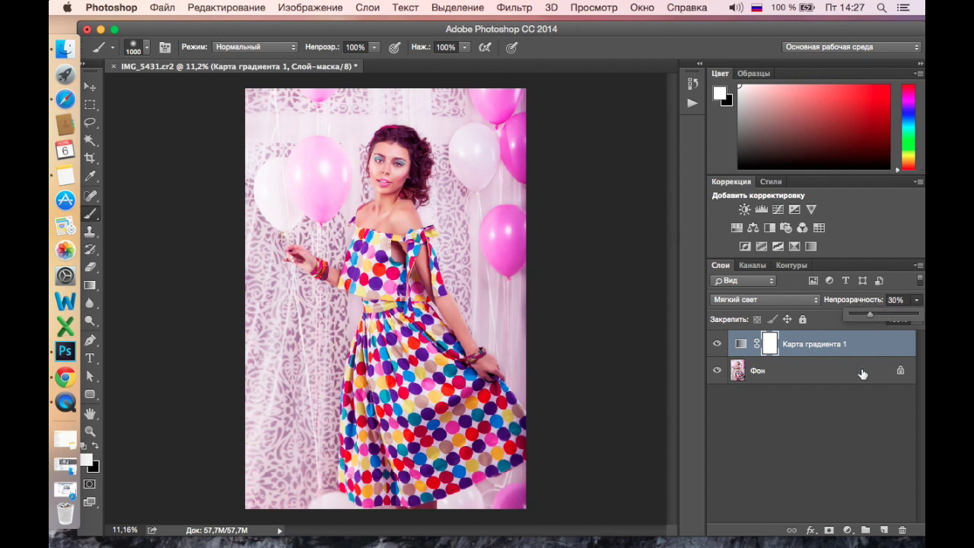
left_click(882, 350)
left_click_drag(846, 372, 883, 530)
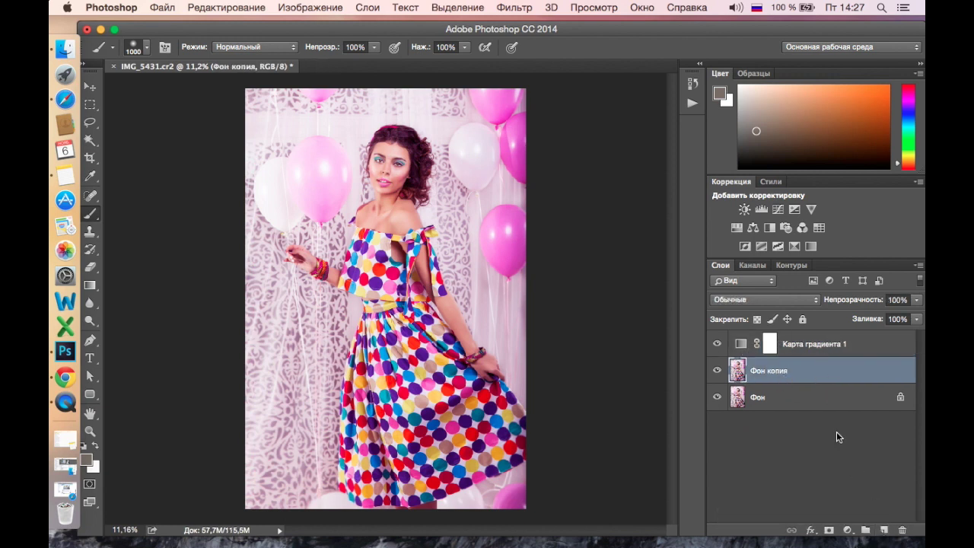
Merge the Gradient Map into the background copy and hide it behind a black mask
left_click(860, 344)
key("cmd+e")
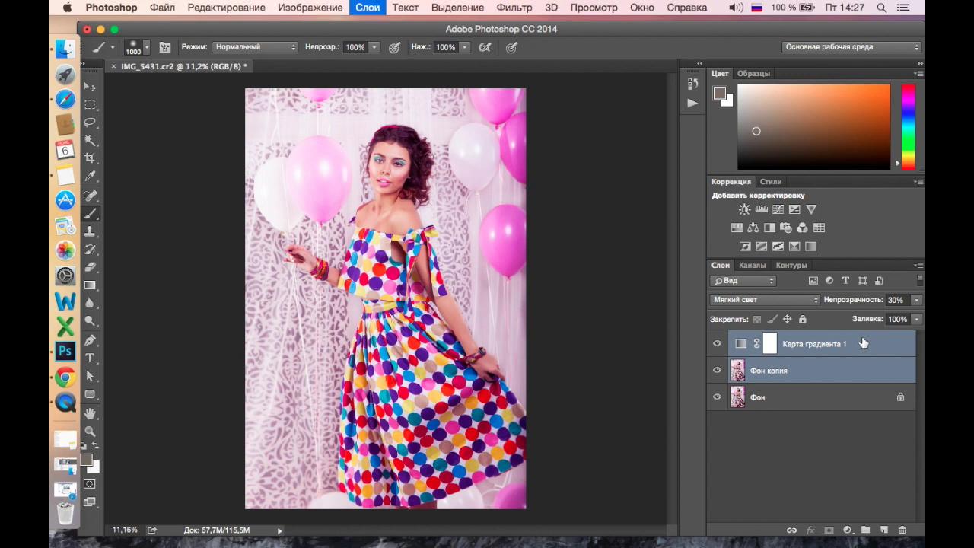
left_click(828, 531, "alt")
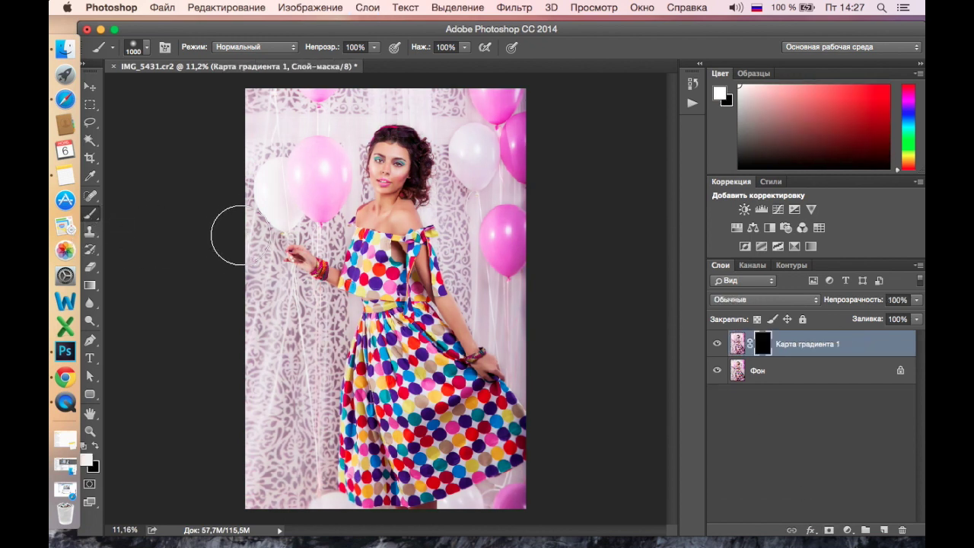
Paint the pink tone back over balloons, background and skirt with a 1400-pixel brush, then merge down
key("bracketright")
key("bracketright")
key("bracketright")
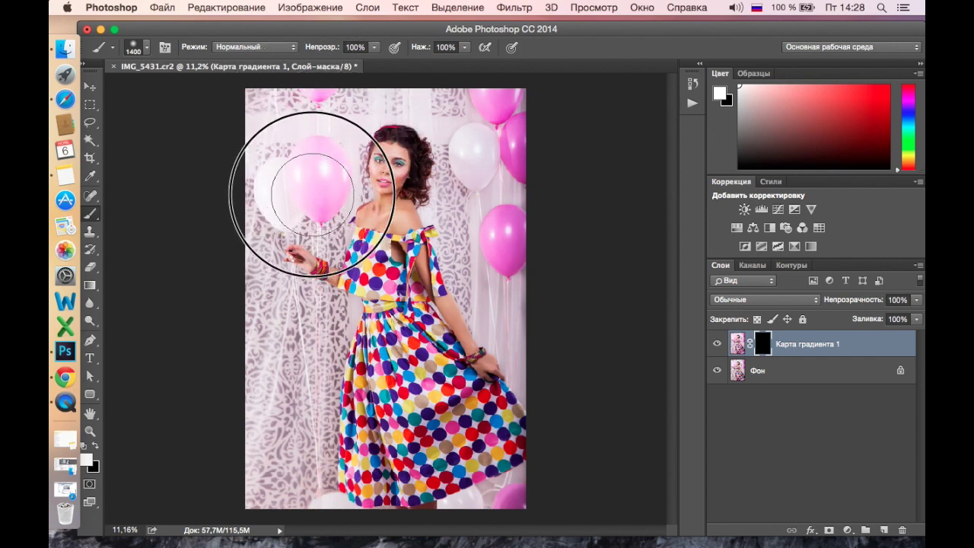
left_click_drag(279, 461, 506, 541)
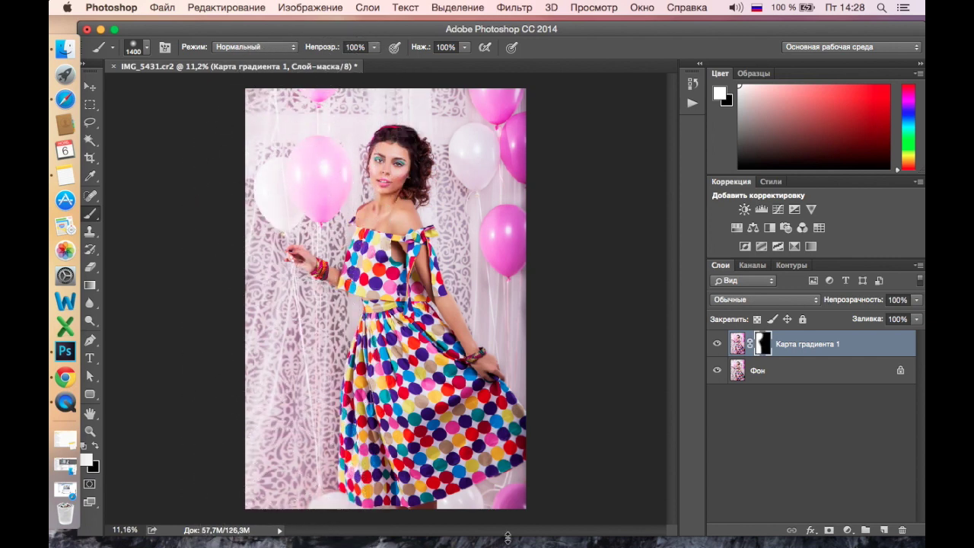
left_click_drag(548, 391, 276, 84)
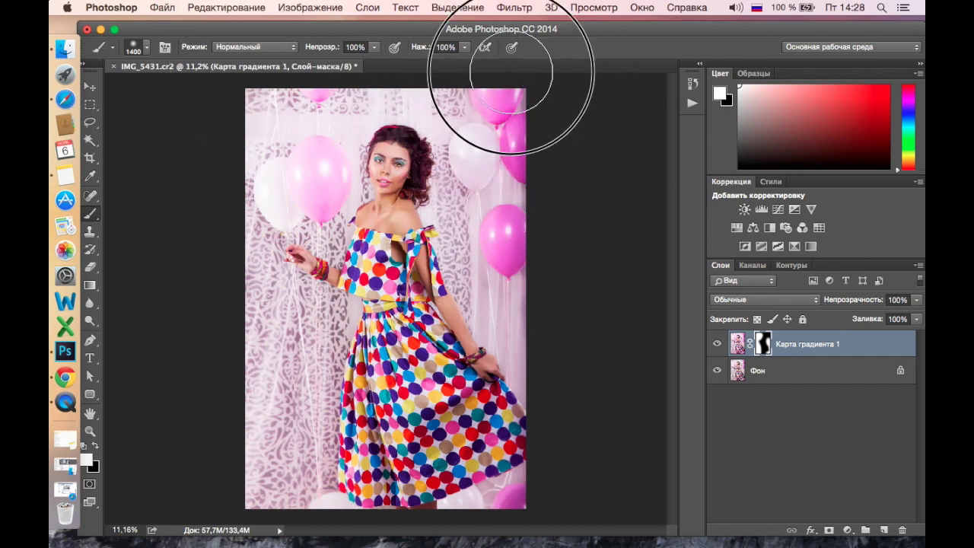
mouse_move(554, 347)
left_mouse_down()
mouse_move(504, 289)
mouse_move(232, 216)
mouse_move(271, 358)
mouse_move(282, 468)
mouse_move(229, 289)
left_mouse_up()
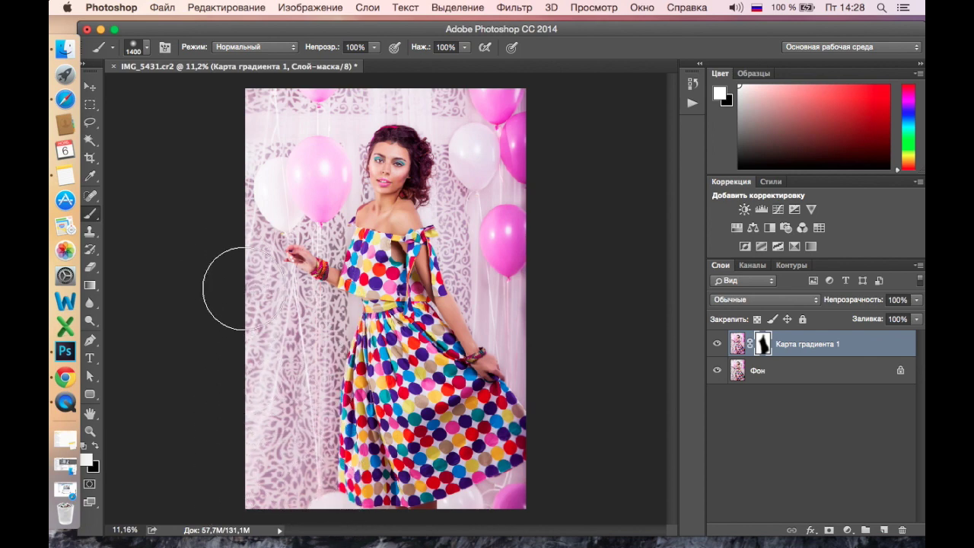
left_click(322, 113)
mouse_move(322, 112)
left_mouse_down()
mouse_move(524, 330)
mouse_move(322, 411)
left_mouse_up()
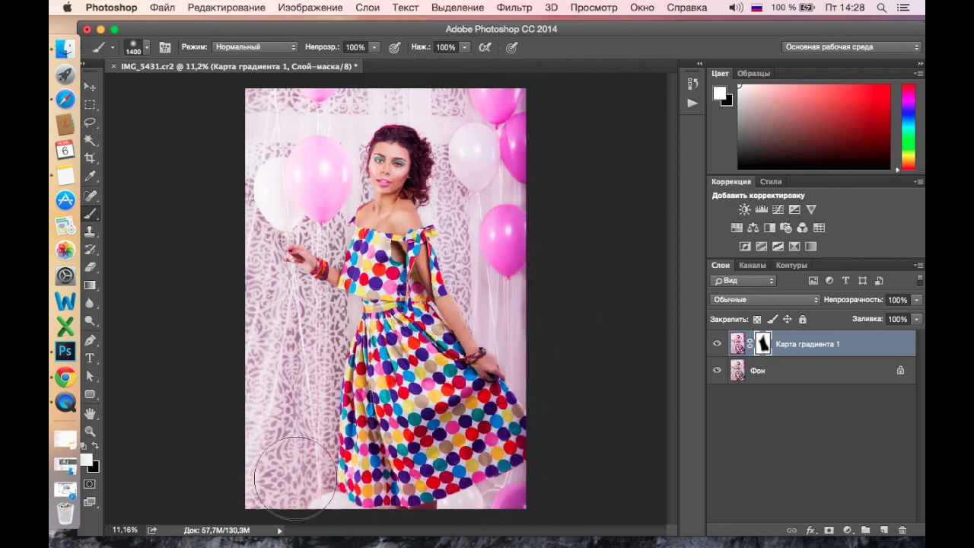
left_click_drag(322, 412, 316, 104)
left_click(717, 344)
left_click(717, 343)
left_click(844, 370)
key("Delete")
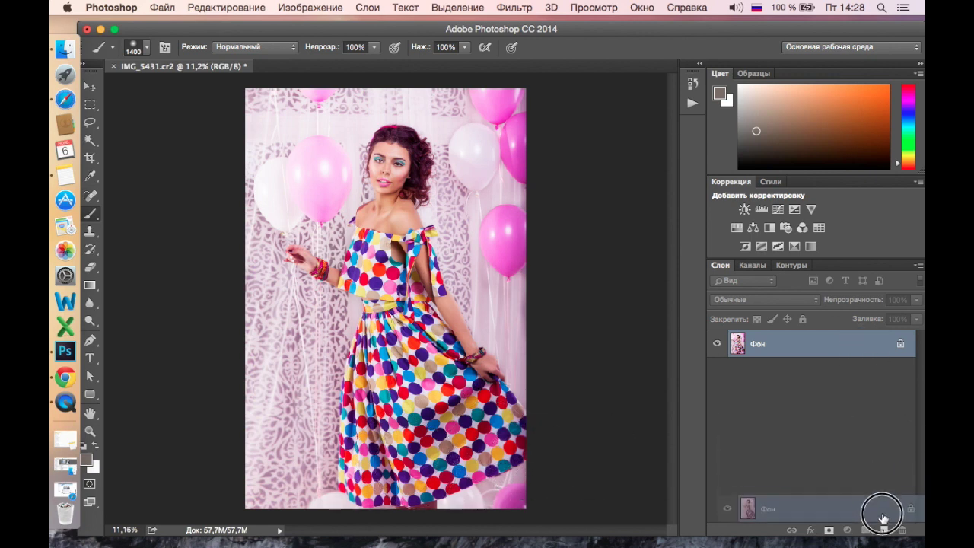
Duplicate Фон and add a Curves layer with the midpoint lifted to brighten
left_click_drag(862, 348, 884, 530)
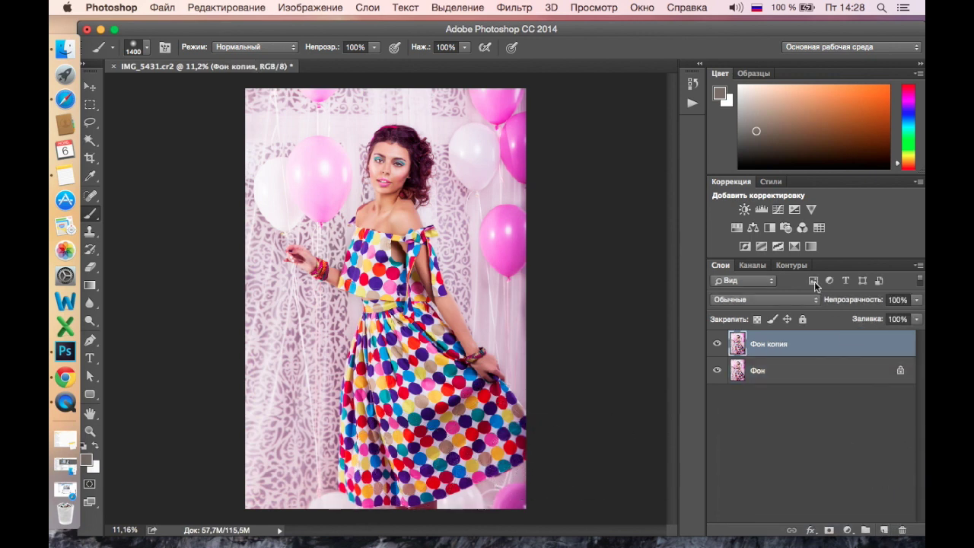
left_click(847, 528)
left_click(833, 358)
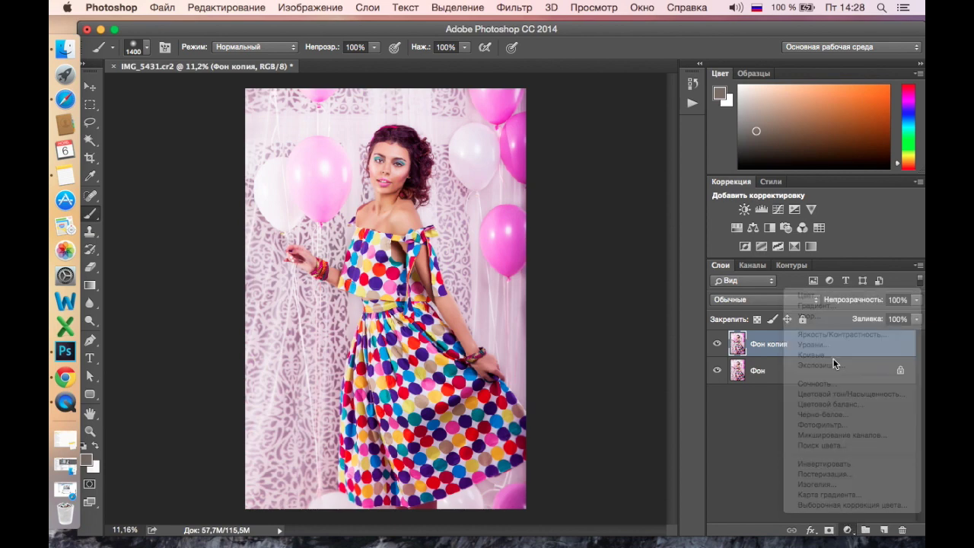
left_click(632, 169)
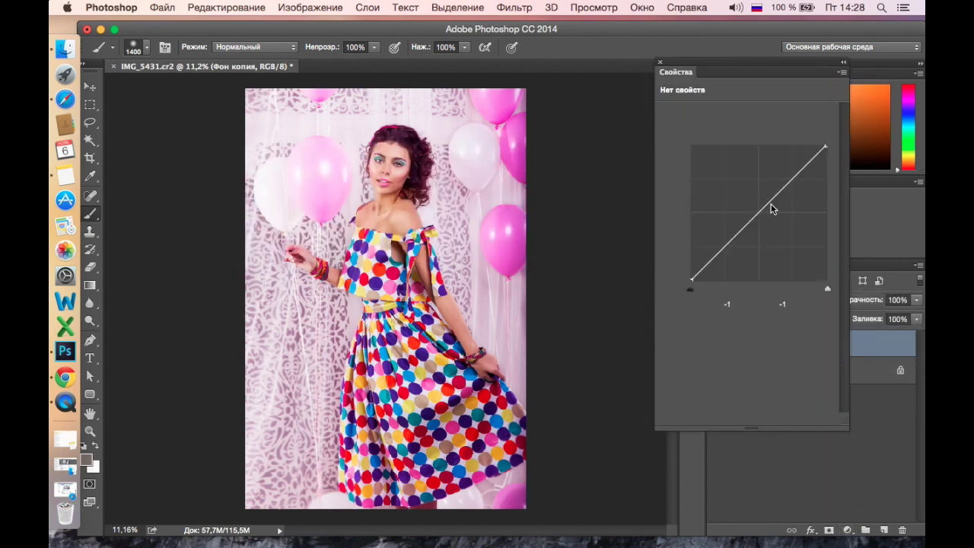
left_click_drag(777, 195, 763, 183)
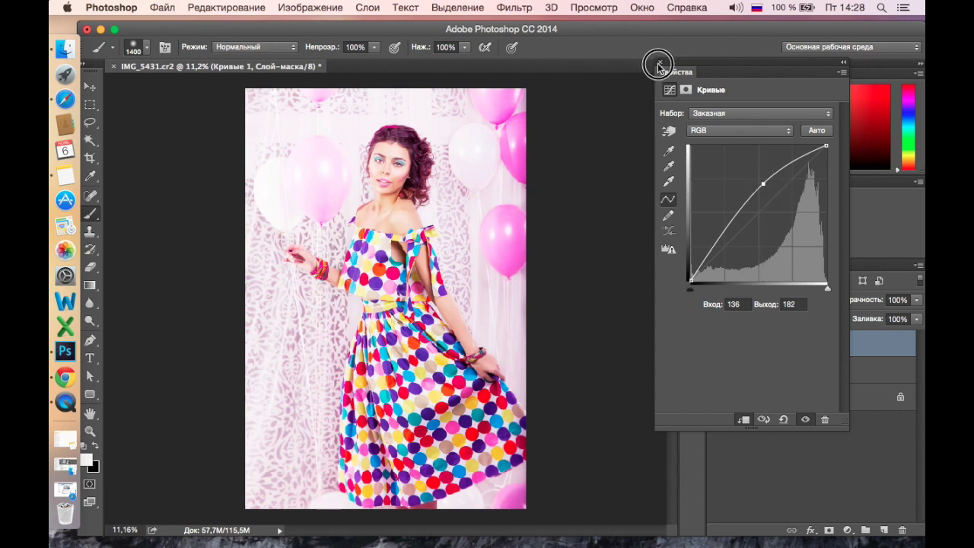
left_click(658, 66)
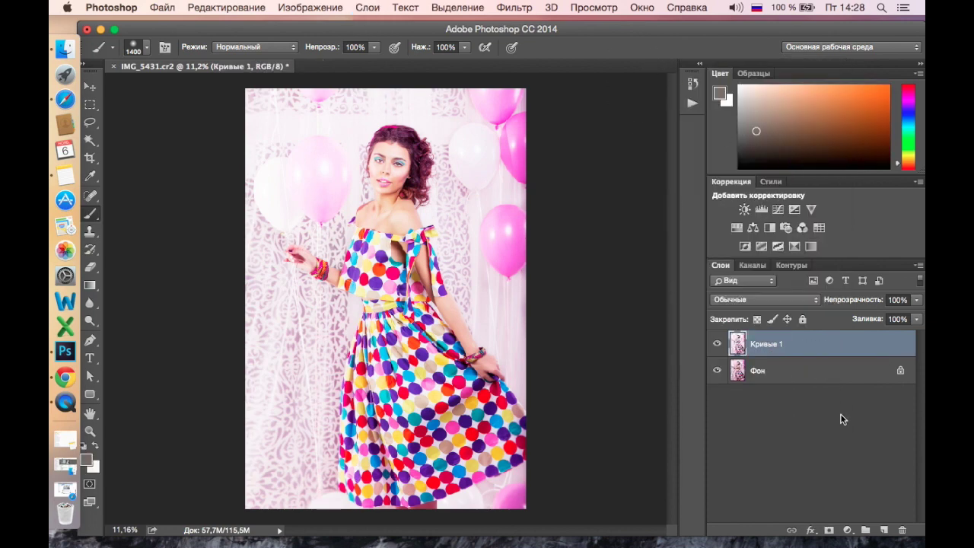
Mask the Curves layer black, paint white over the lower skirt, and merge into Фон
left_click(829, 530, "alt")
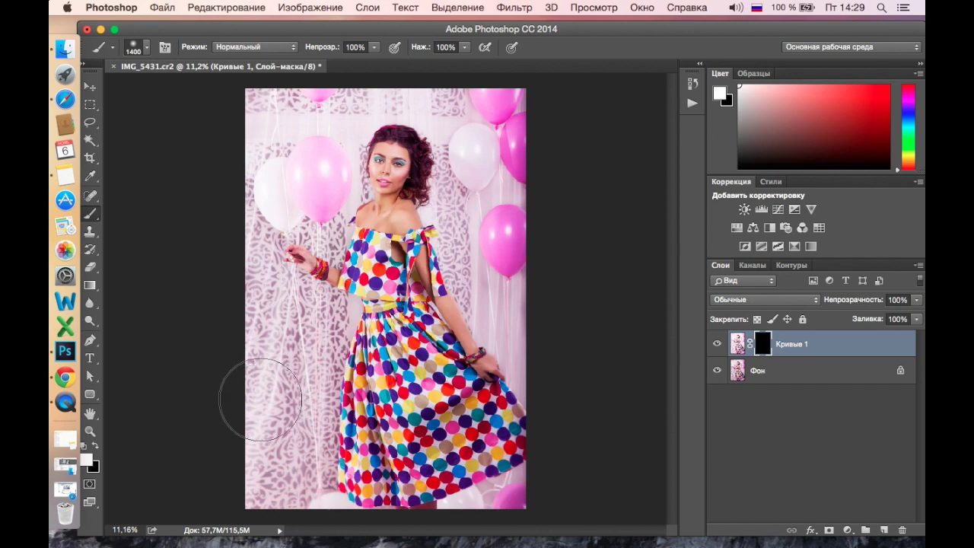
left_click_drag(428, 463, 479, 413)
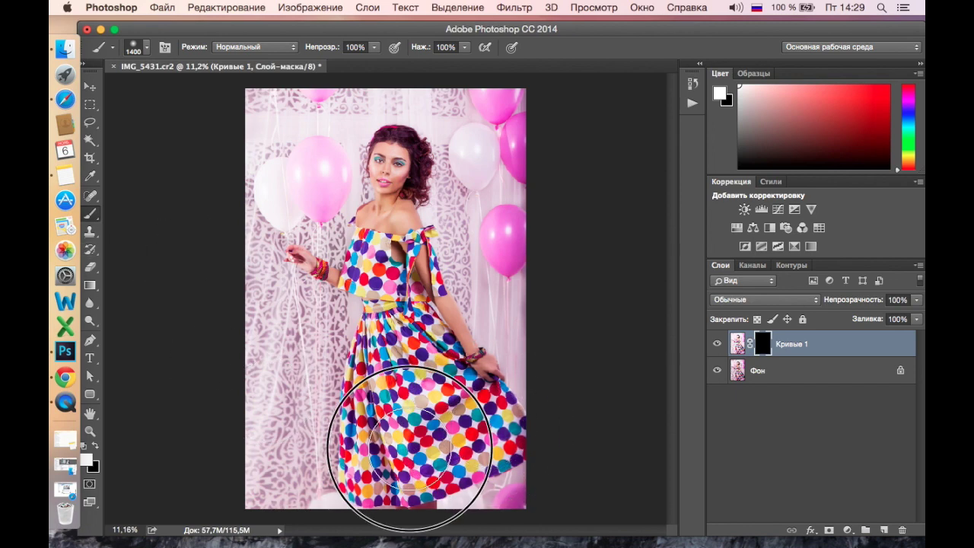
key("[")
key("[")
key("bracketleft")
left_click_drag(421, 474, 496, 419)
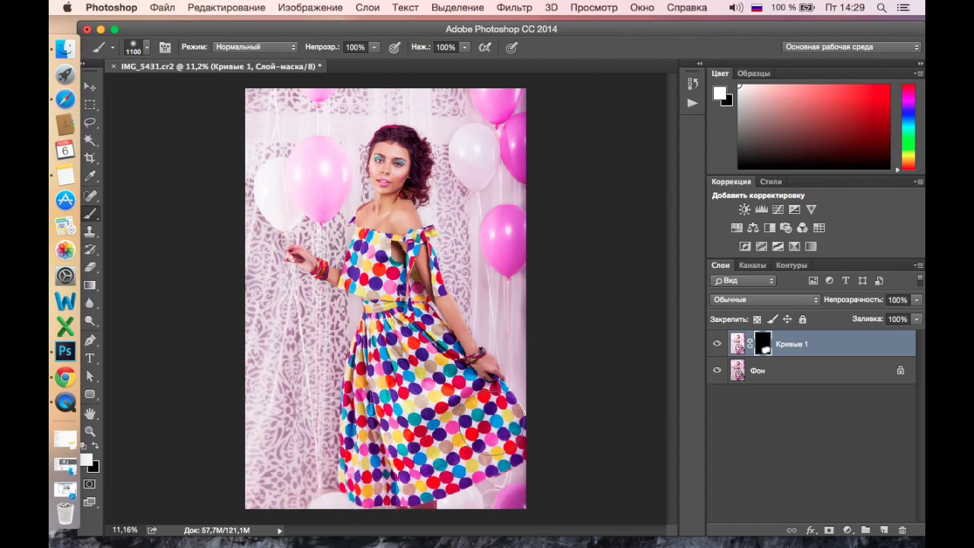
left_click(807, 371, "shift")
key("super+e")
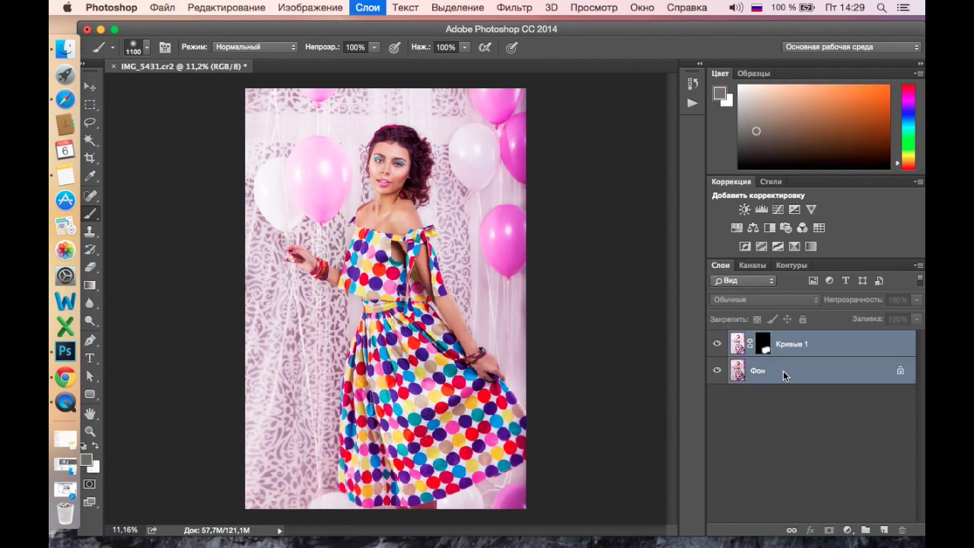
key("super+0")
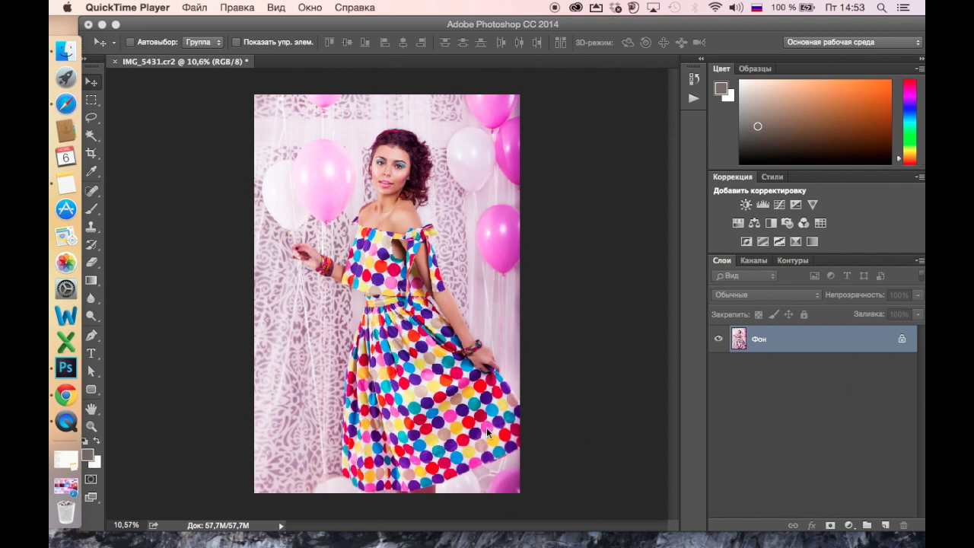
Duplicate Фон and add a Hue/Saturation layer with saturation raised slightly
left_click_drag(844, 348, 885, 525)
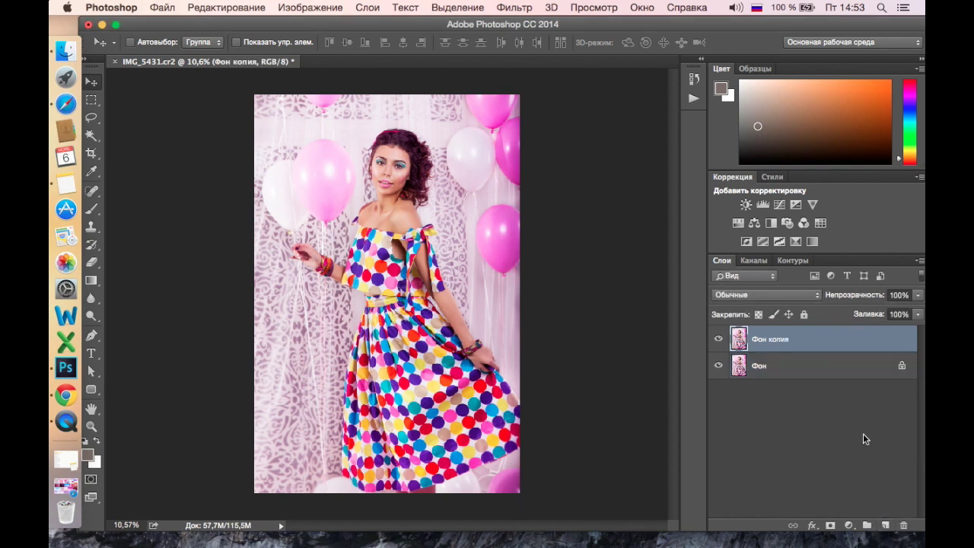
left_click(848, 526)
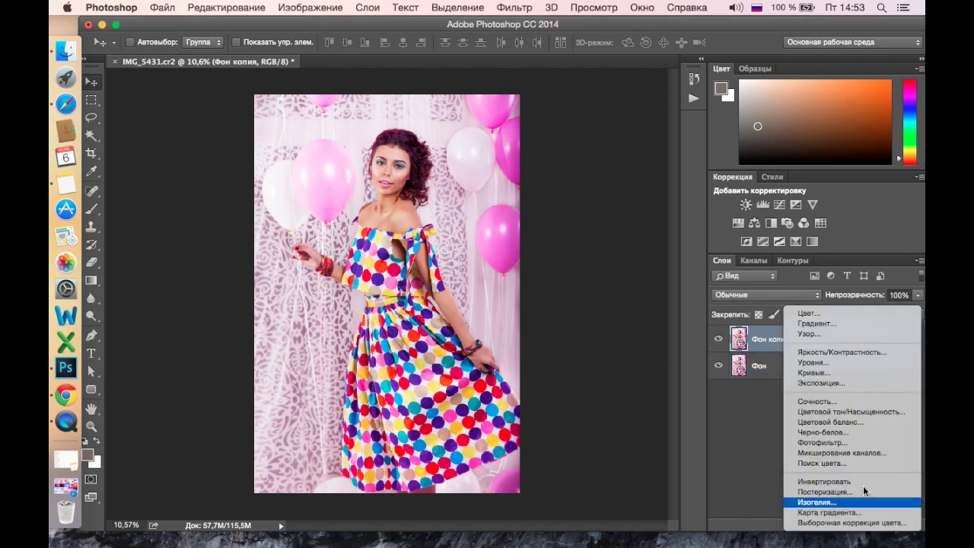
left_click(853, 413, "alt")
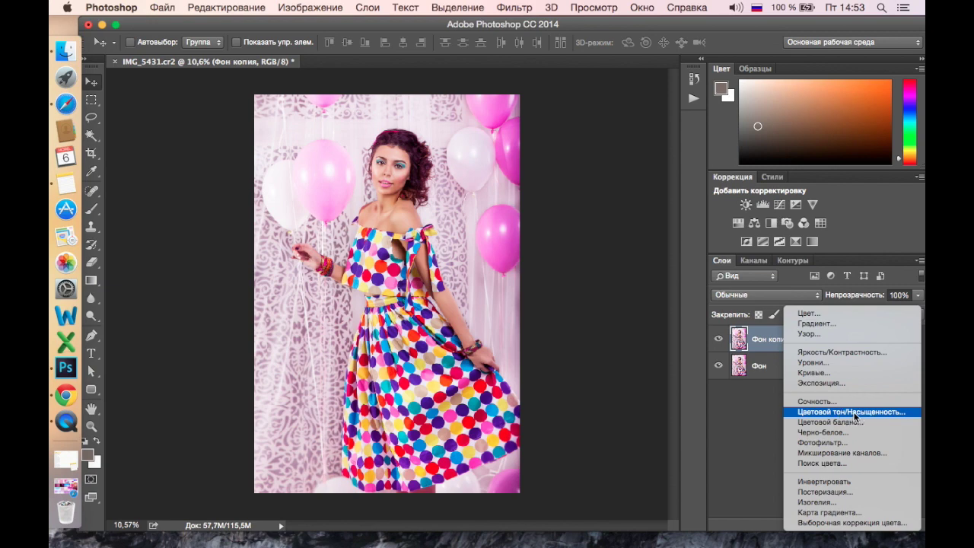
left_click(635, 172)
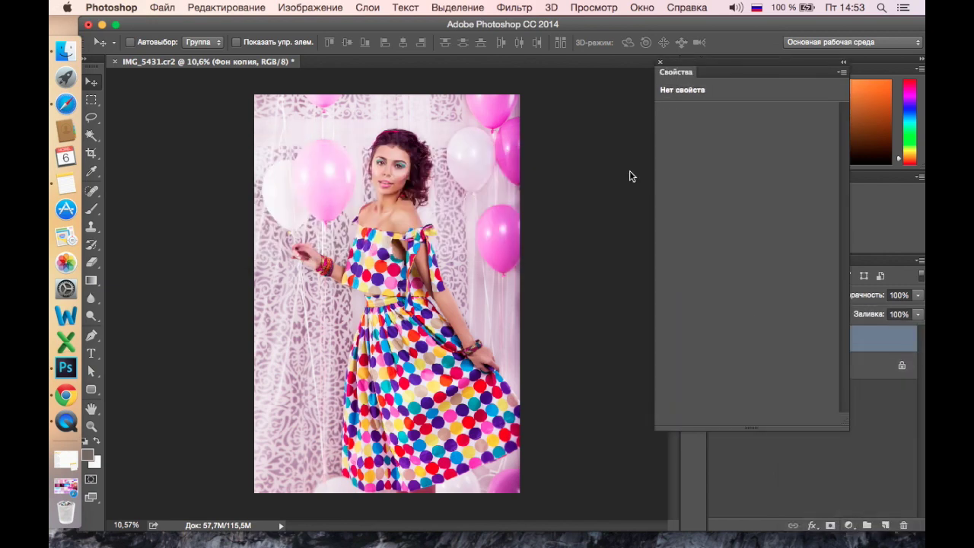
left_click_drag(746, 191, 753, 197)
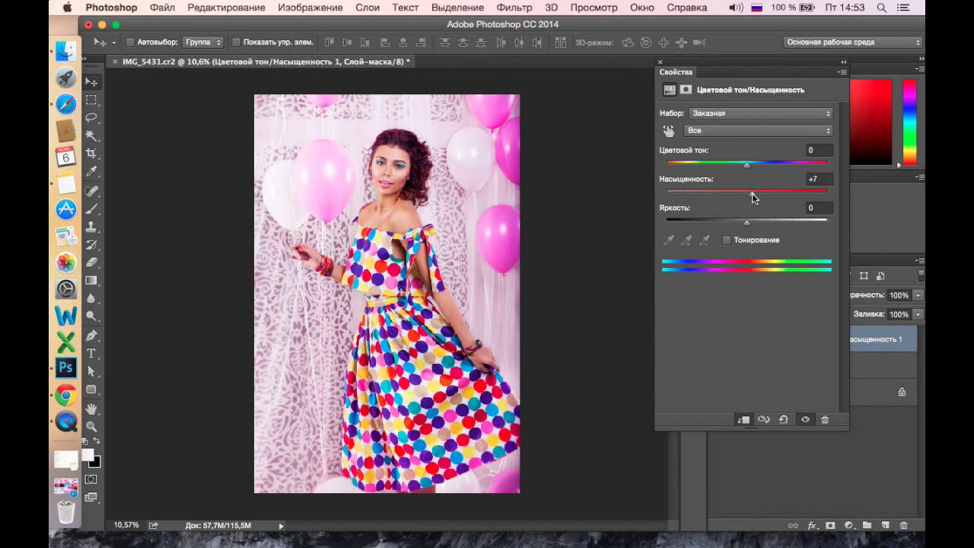
left_click(660, 65)
Add a trial Curves layer with a midpoint, then delete it
left_click(816, 366)
left_click(849, 525)
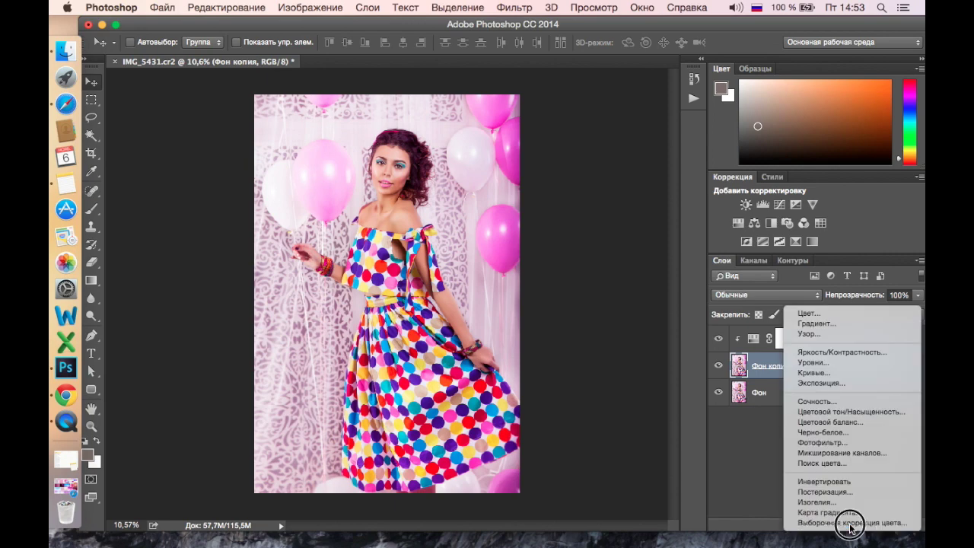
left_click(813, 373, "alt")
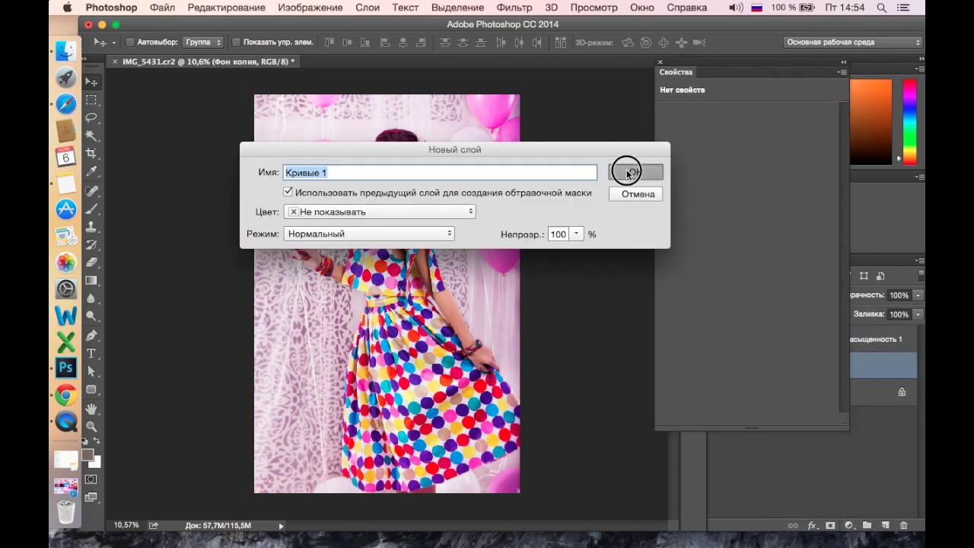
left_click(628, 171)
left_click(761, 209)
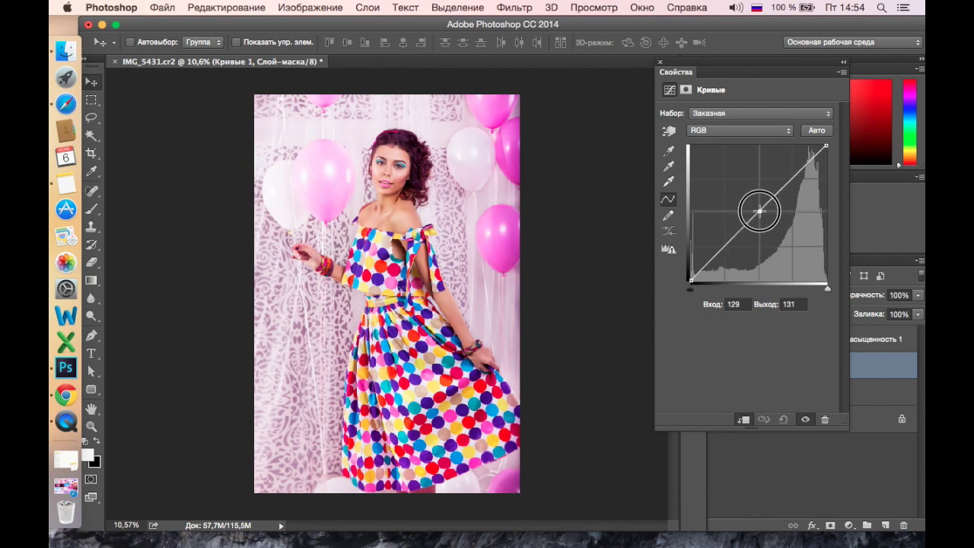
left_click(824, 419)
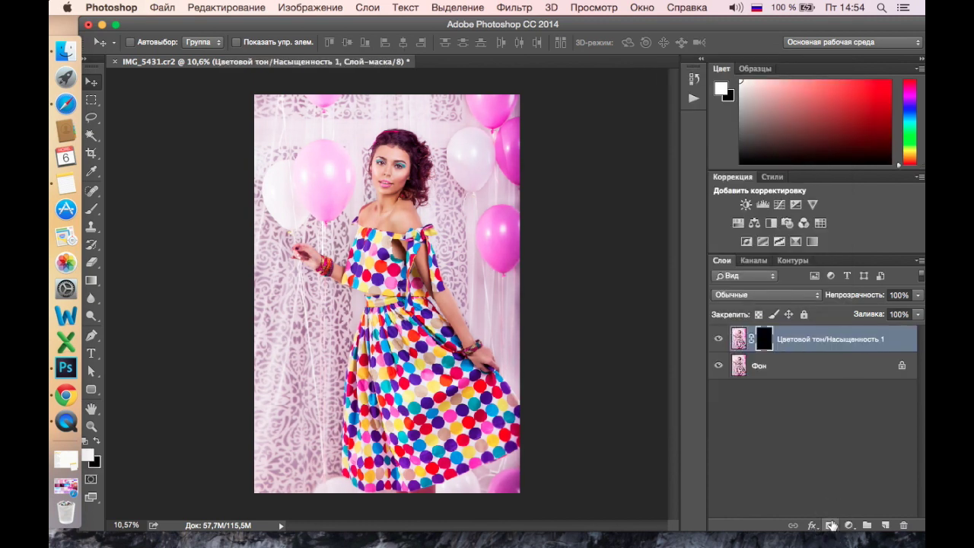
left_click(91, 208)
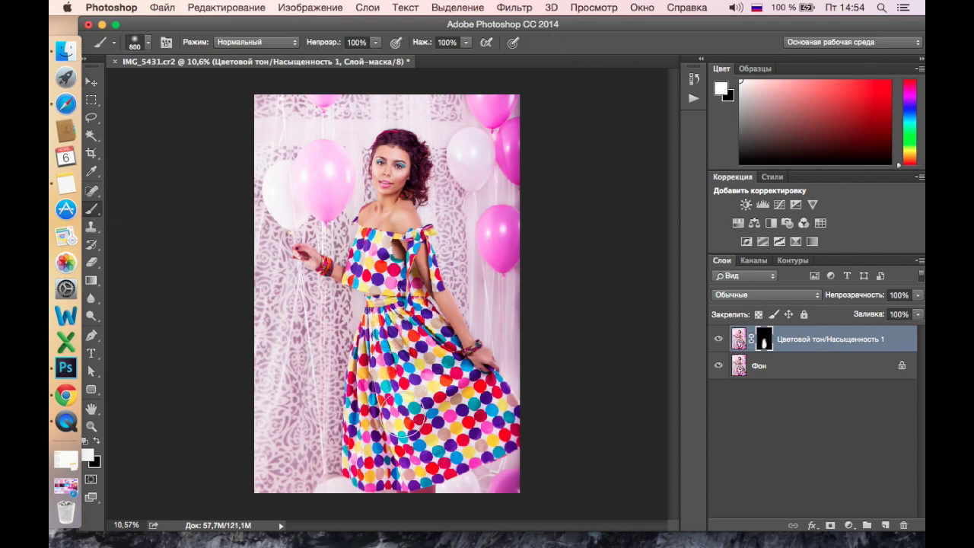
Paint the figure into the Hue/Saturation mask, touch up near the top, and merge into Фон
left_click_drag(388, 333, 361, 278)
key("bracketleft")
key("bracketleft")
key("bracketleft")
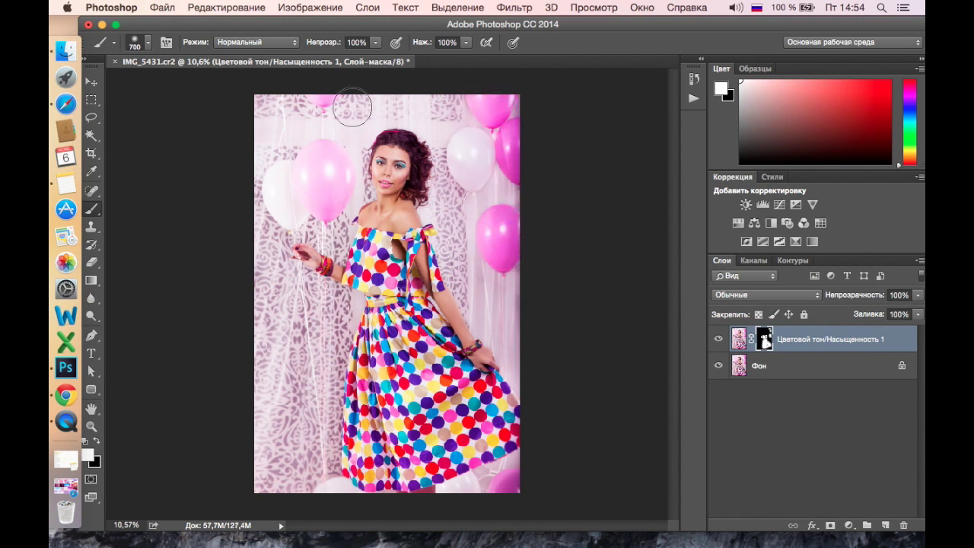
left_click(315, 191)
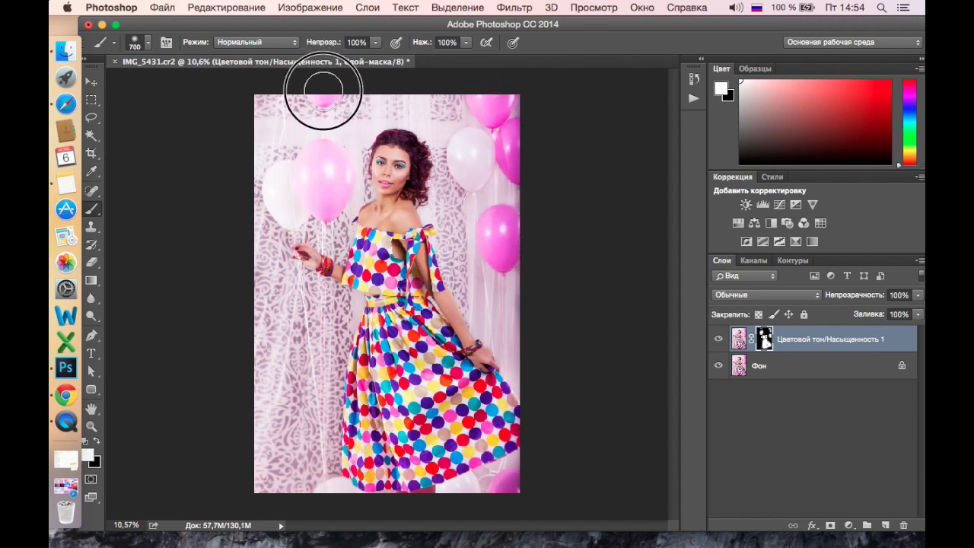
left_click(830, 366)
key("super+shift+e")
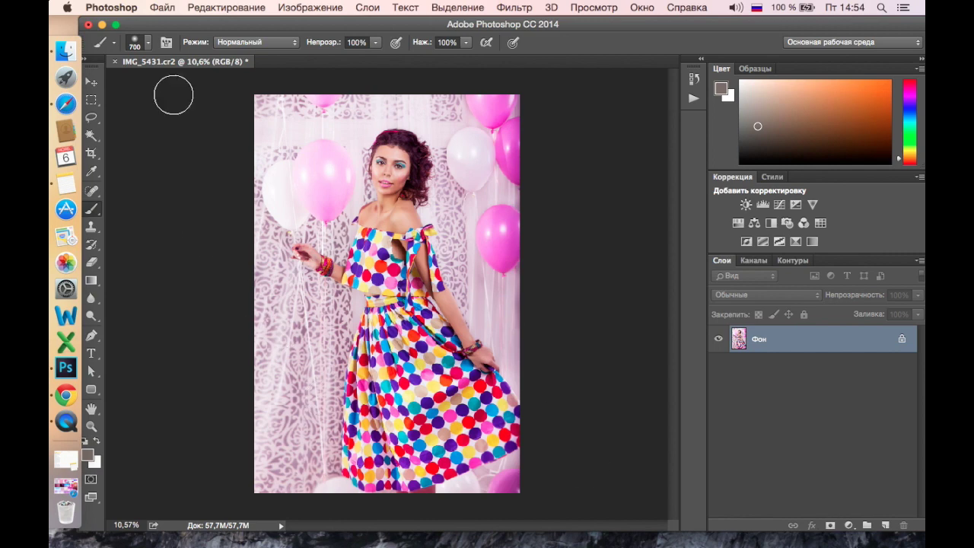
Open hq-wallpapers_ru_abstraction3d_405_1280x1024 and pink-purple-white-blue-lines-points-lights_1200 JPEGs alongside the portrait
left_click(162, 7)
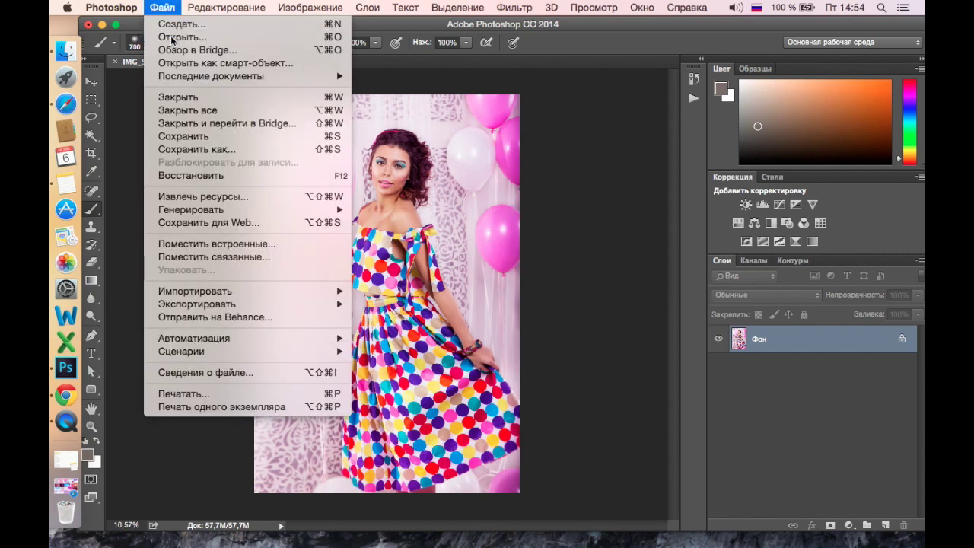
left_click(163, 37)
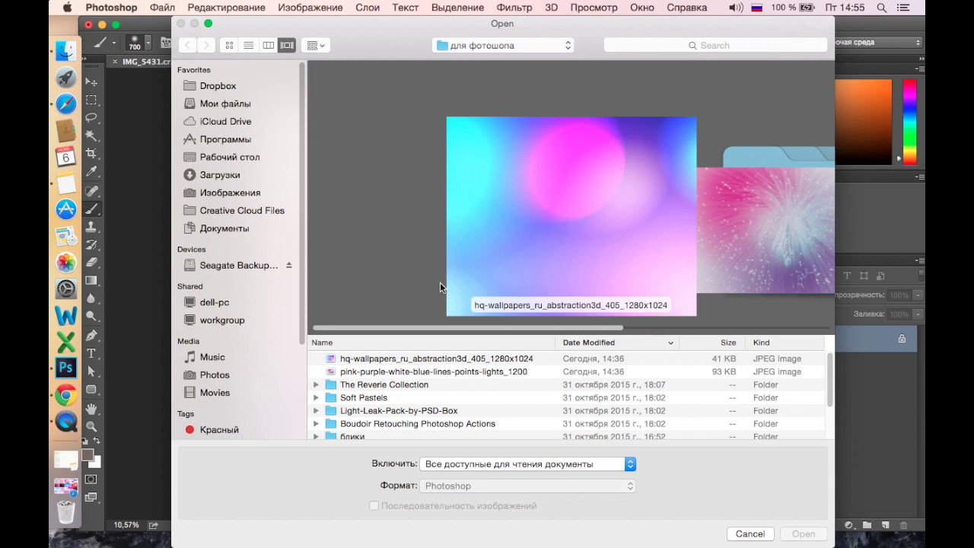
left_click(410, 359)
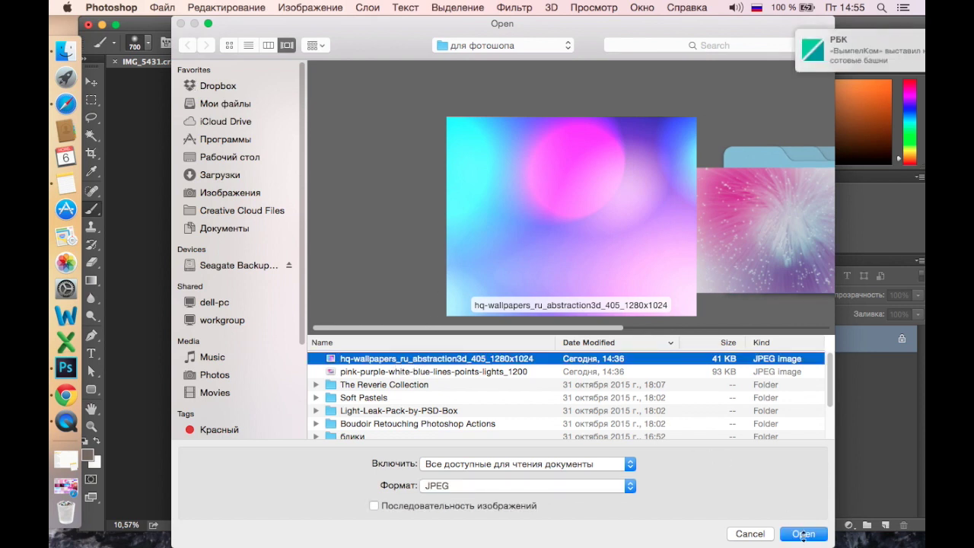
left_click(426, 371, "shift")
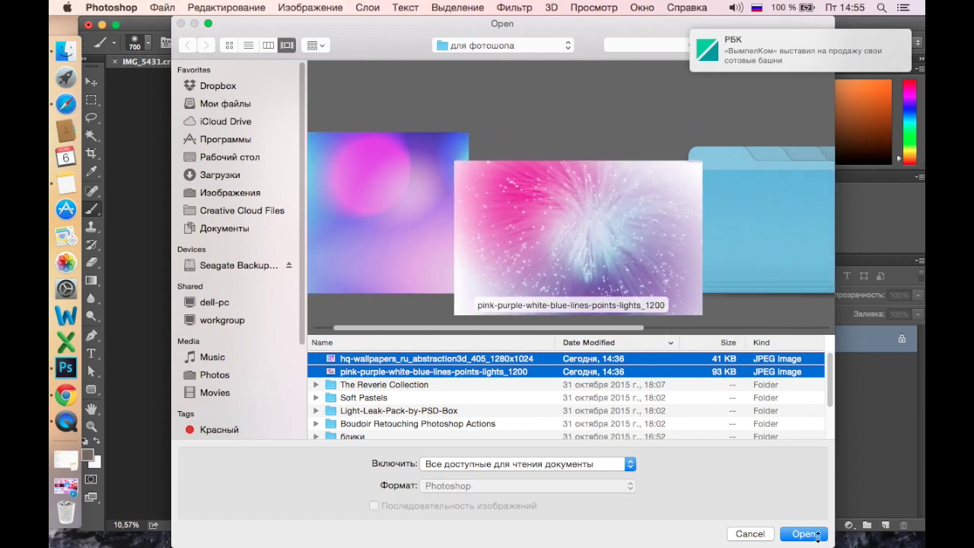
left_click(812, 536)
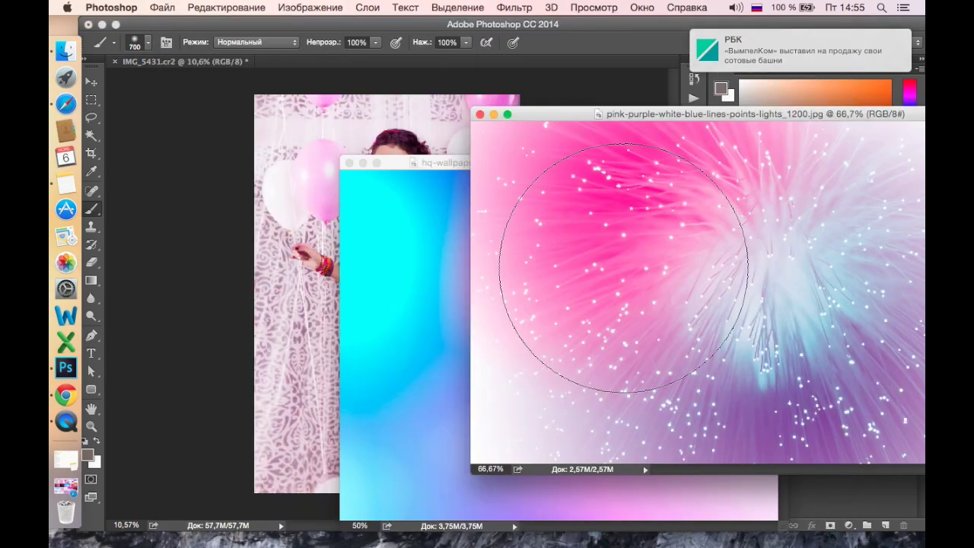
left_click(91, 81)
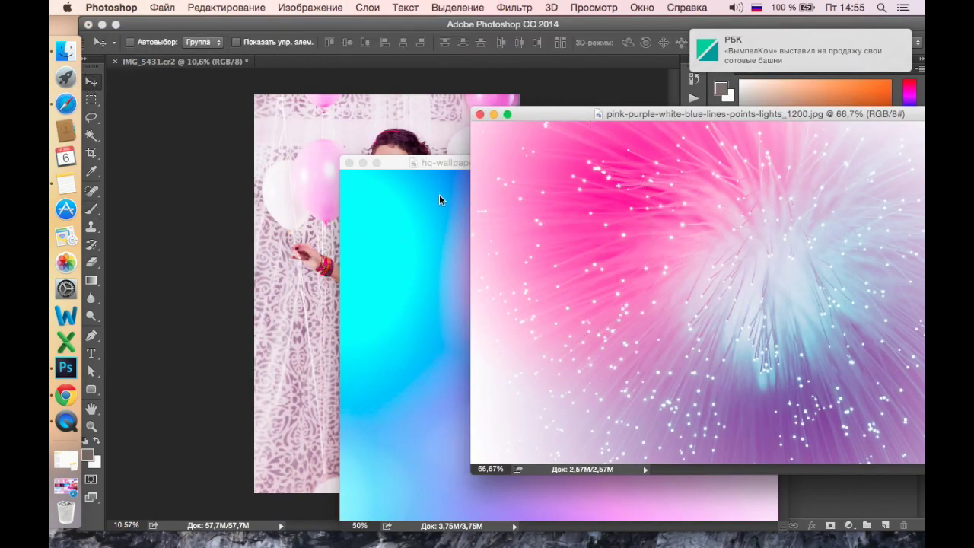
Copy the cyan-pink wallpaper into the portrait as a new layer and start enlarging it
left_click(426, 164)
left_click_drag(492, 297, 388, 280)
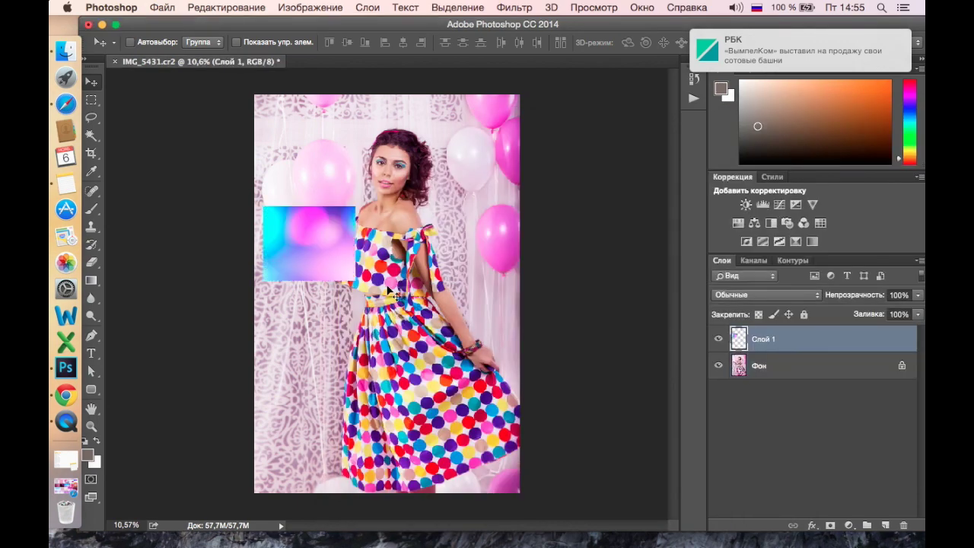
key("ctrl+t")
mouse_move(421, 313)
left_mouse_down()
mouse_move(496, 403)
mouse_move(554, 420)
left_mouse_up()
left_click_drag(327, 239, 215, 149)
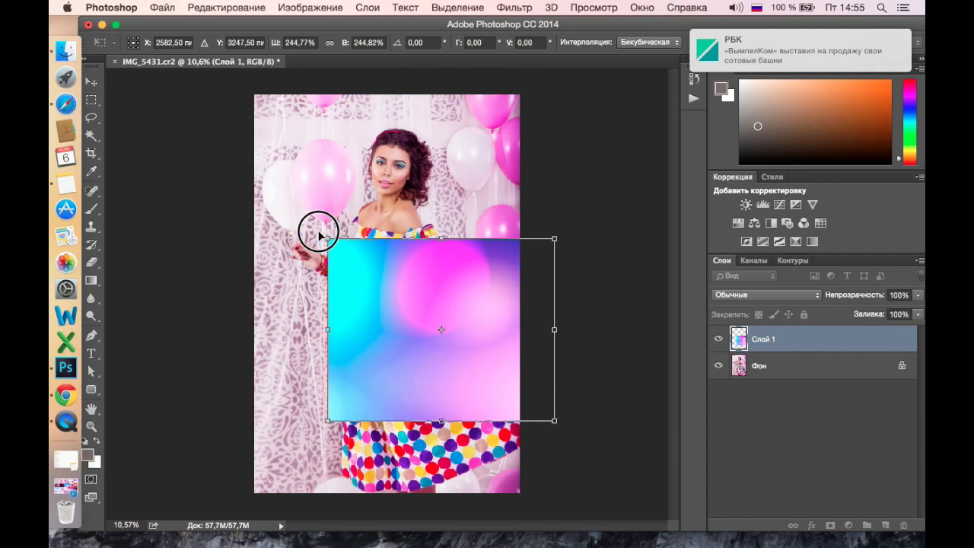
Rotate the wallpaper about 90° and scale it to roughly 506% to cover the portrait
left_click_drag(598, 289, 382, 451)
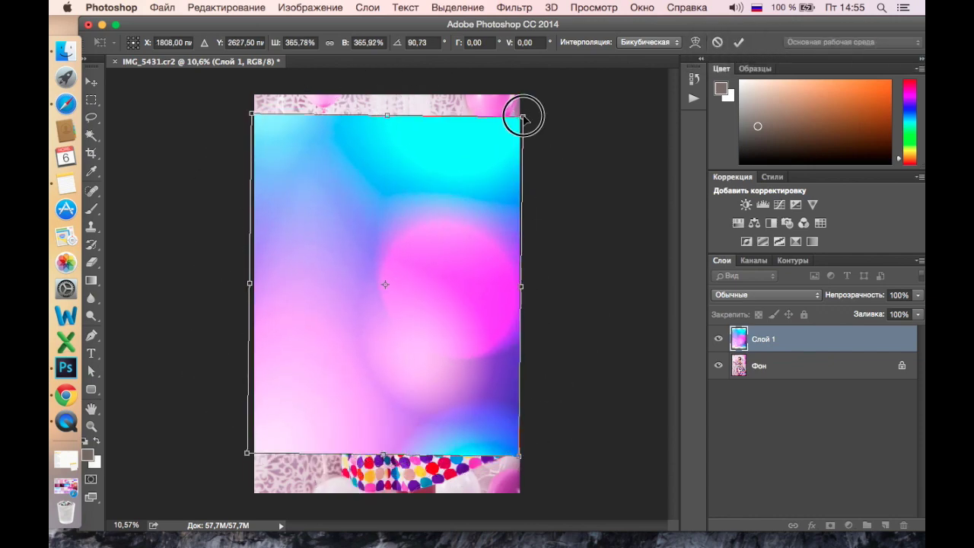
left_click_drag(522, 117, 589, 37)
mouse_move(470, 263)
left_mouse_down()
mouse_move(444, 231)
mouse_move(459, 233)
left_mouse_up()
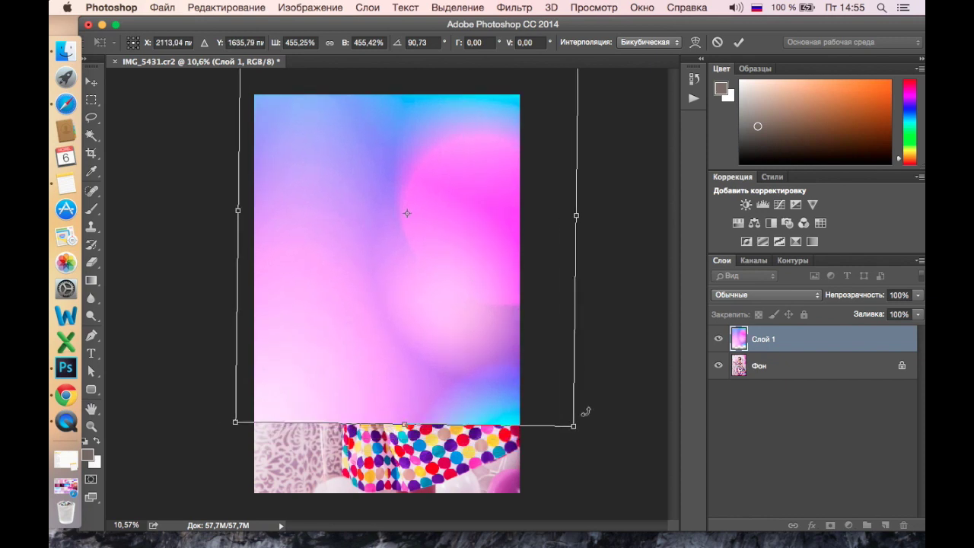
left_click_drag(579, 432, 613, 474)
left_click_drag(488, 402, 491, 427)
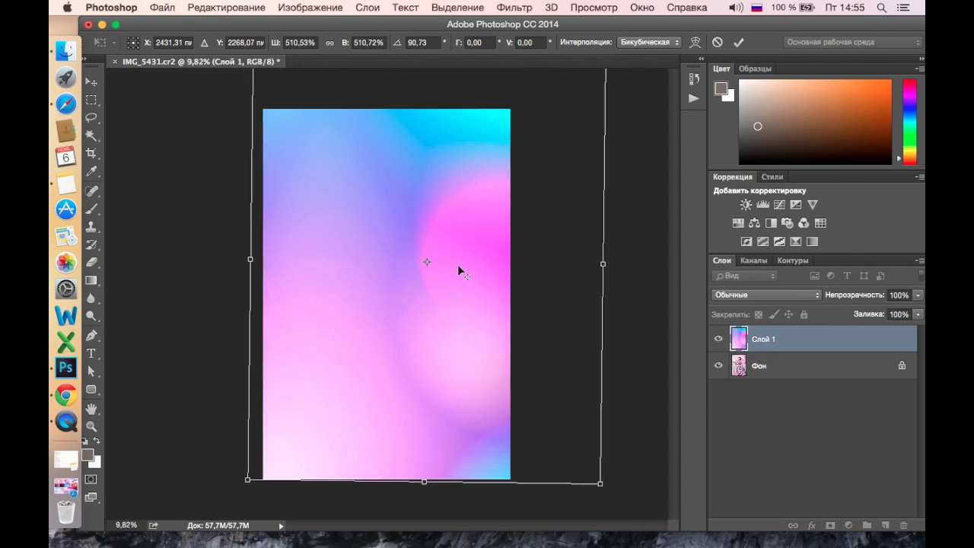
scroll(457, 264, "down", 3)
mouse_move(517, 140)
left_mouse_down()
mouse_move(508, 150)
mouse_move(517, 144)
left_mouse_up()
left_click_drag(479, 232, 462, 231)
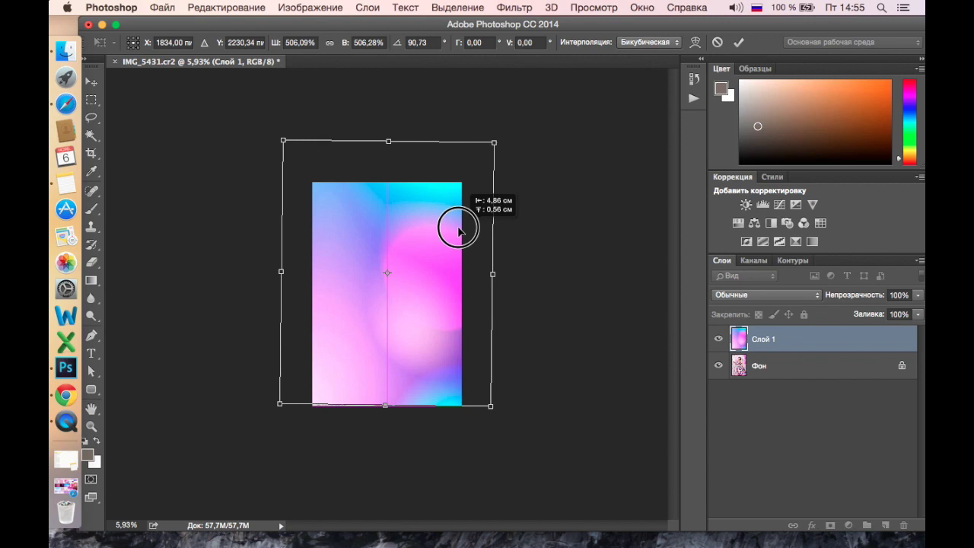
key("Return")
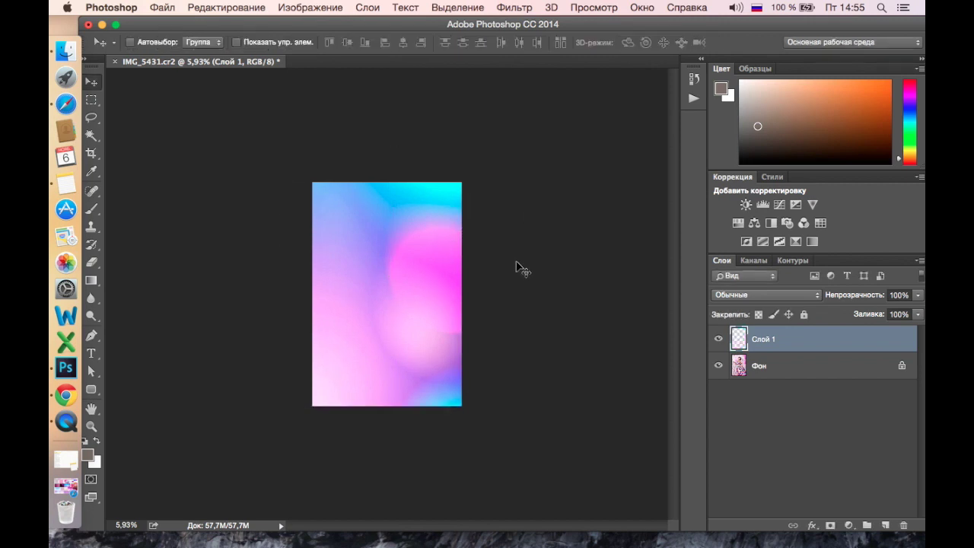
Set the wallpaper layer's blend mode to Overlay (Перекрытие)
scroll(510, 265, "up", 2)
scroll(517, 267, "up", 2)
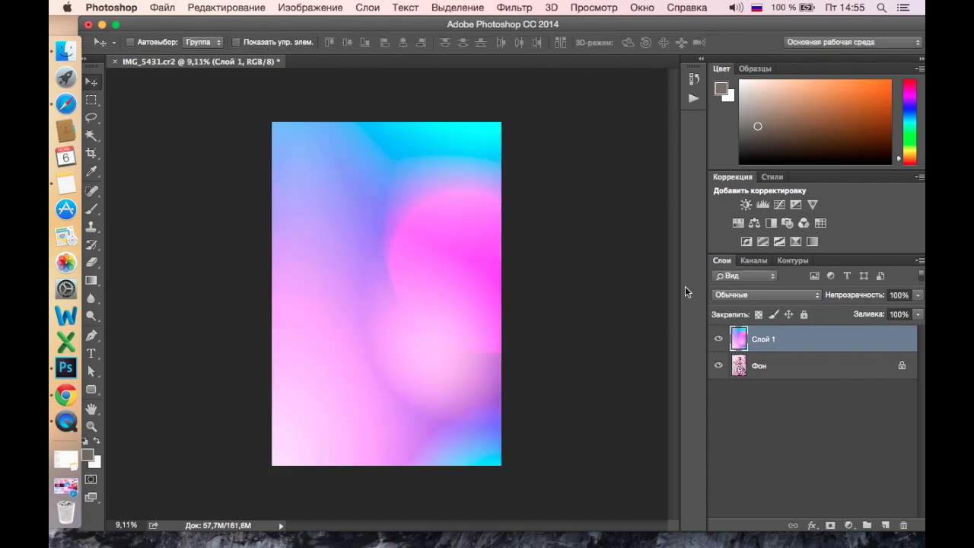
left_click(782, 296)
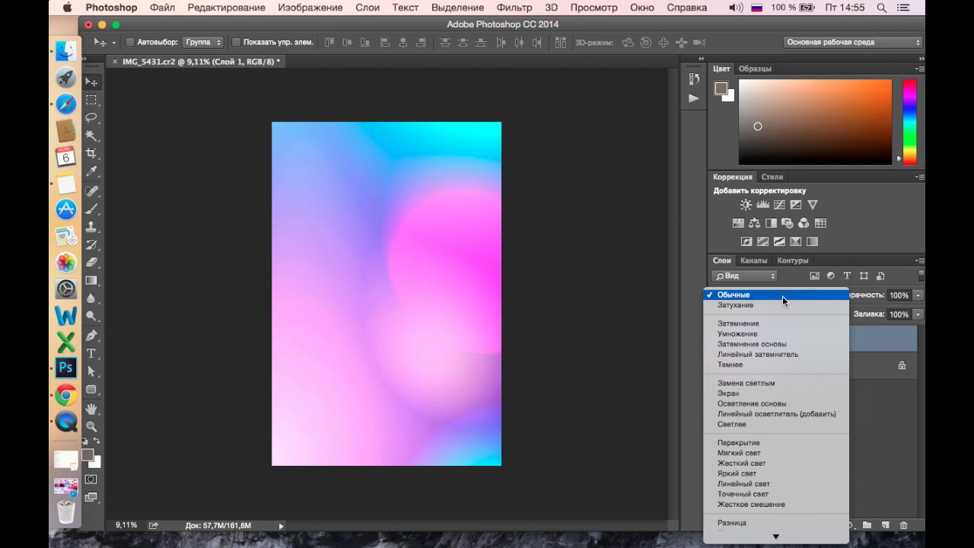
scroll(759, 443, "down", 3)
left_click(738, 388)
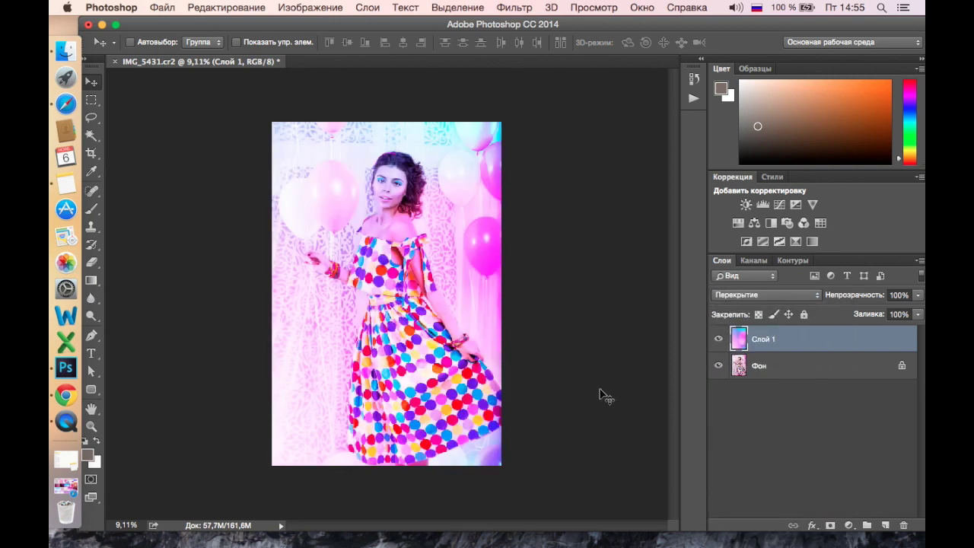
Lower the wallpaper layer's opacity to 54% and add a black layer mask
scroll(563, 402, "up", 1)
scroll(563, 402, "up", 1)
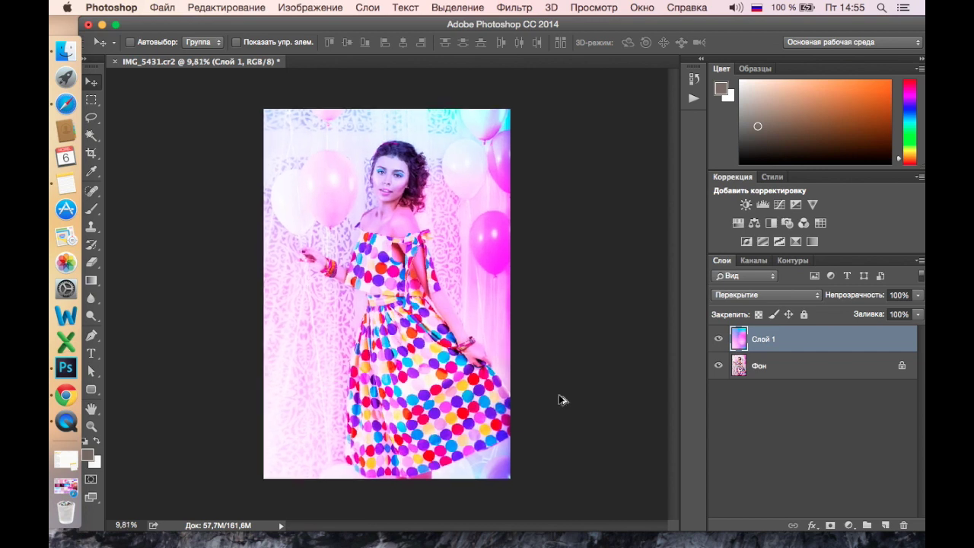
left_click(916, 295)
left_click_drag(888, 311, 883, 312)
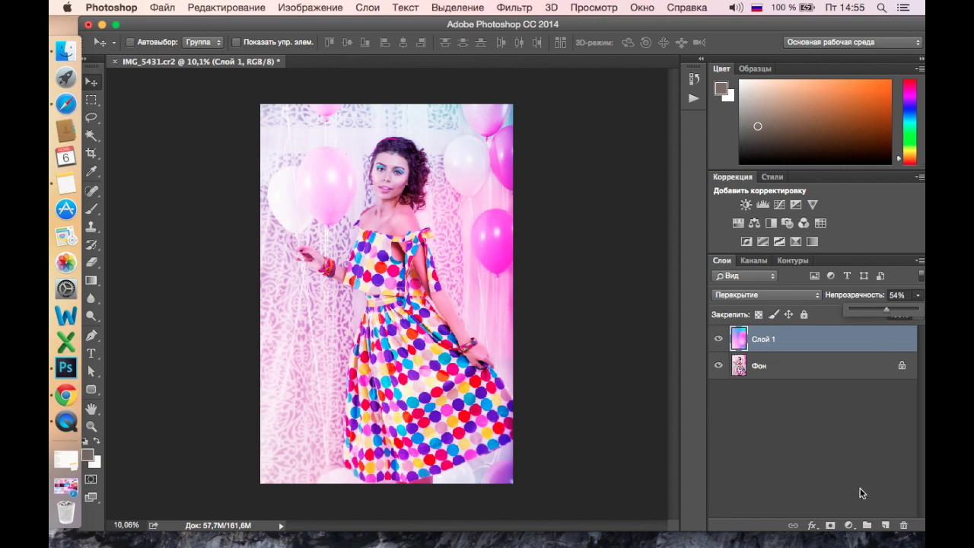
left_click(835, 525)
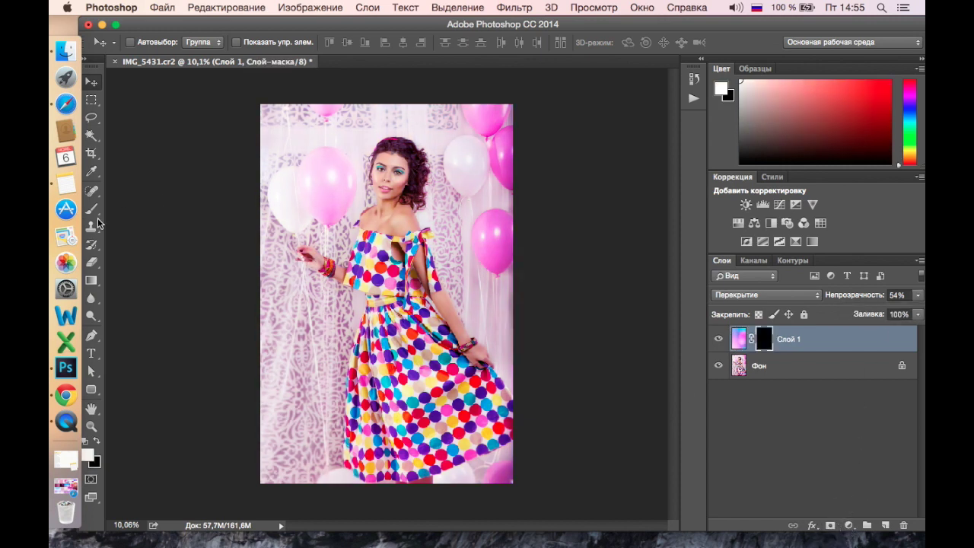
Paint the overlay back in through the mask over the backdrop with an 1800 px brush
left_click(92, 208)
key("bracketright")
key("bracketright")
key("bracketright")
key("bracketright")
key("bracketright")
key("bracketright")
key("bracketright")
key("bracketright")
key("bracketright")
key("bracketright")
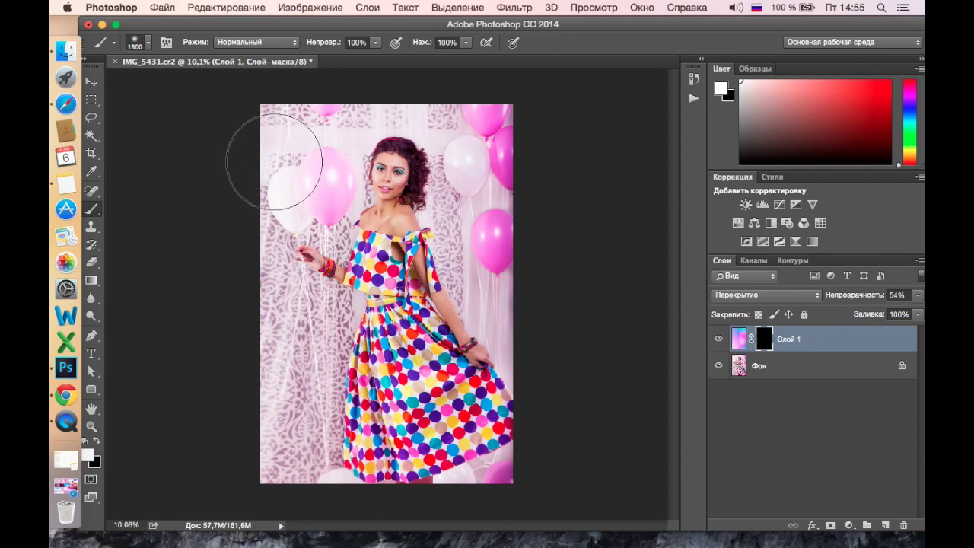
mouse_move(283, 134)
left_mouse_down()
mouse_move(247, 272)
mouse_move(282, 424)
left_mouse_up()
mouse_move(479, 500)
left_mouse_down()
mouse_move(411, 93)
mouse_move(302, 283)
left_mouse_up()
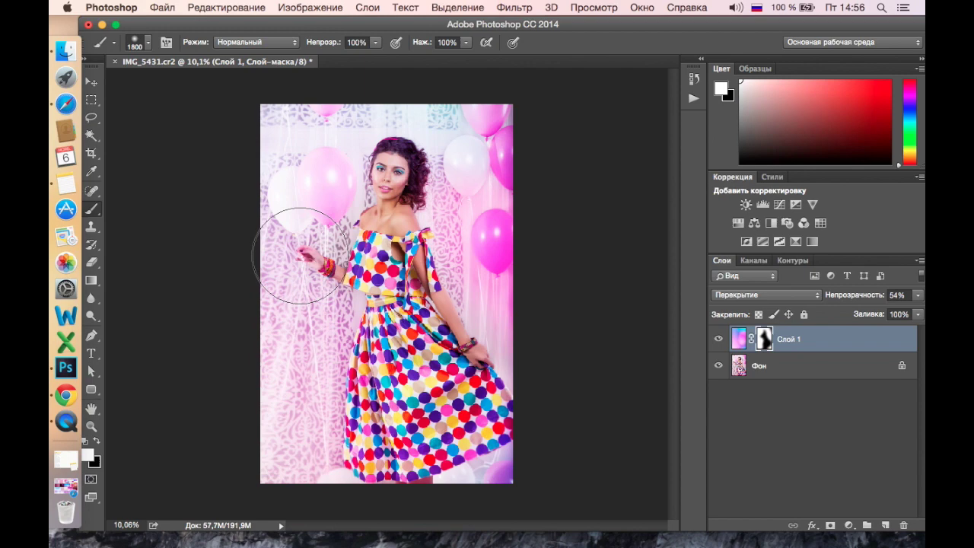
left_click_drag(522, 98, 579, 484)
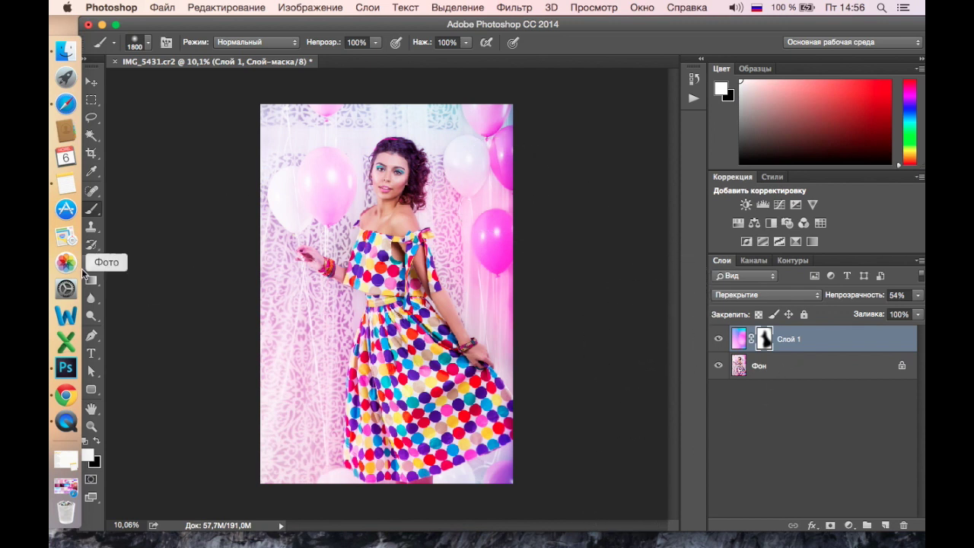
Erase the overlay from the left pink balloon and lower the layer opacity to 30%
left_click(91, 262)
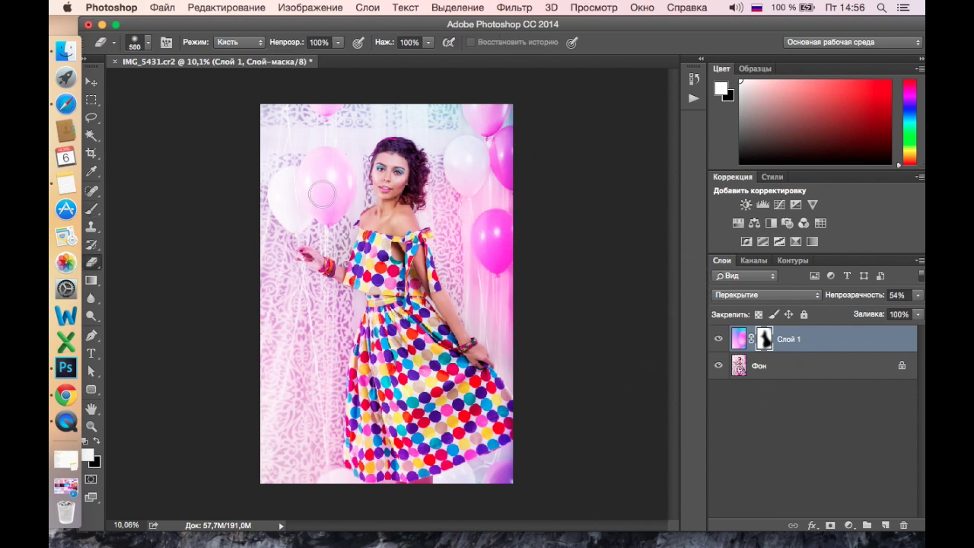
key("bracketright")
left_click(335, 169)
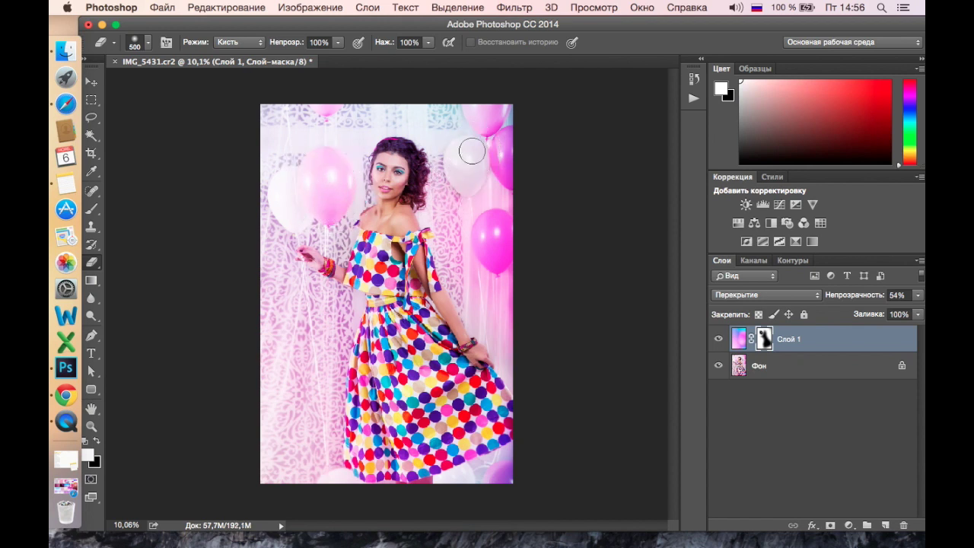
key("bracketright")
left_click_drag(506, 167, 505, 261)
key("ctrl+z")
key("bracketleft")
key("bracketleft")
key("bracketleft")
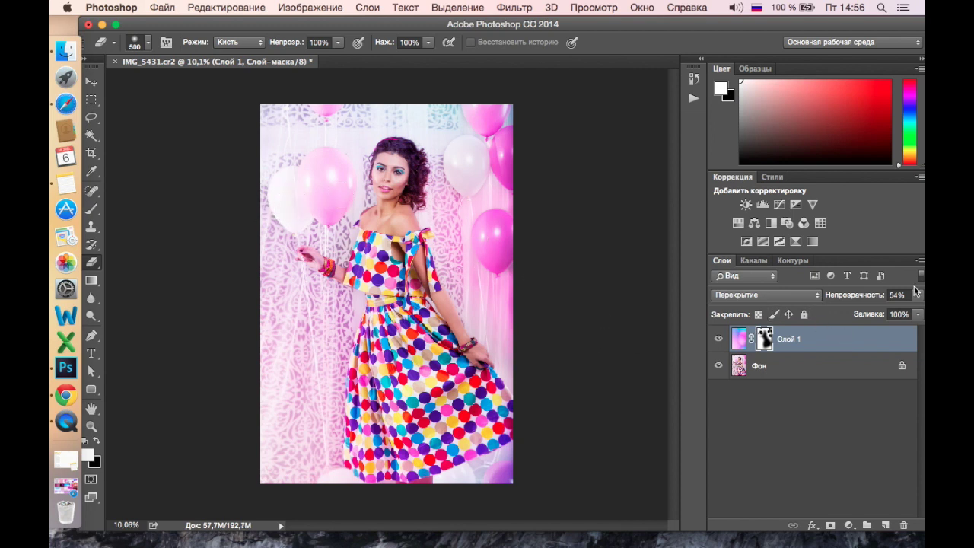
left_click_drag(917, 294, 872, 313)
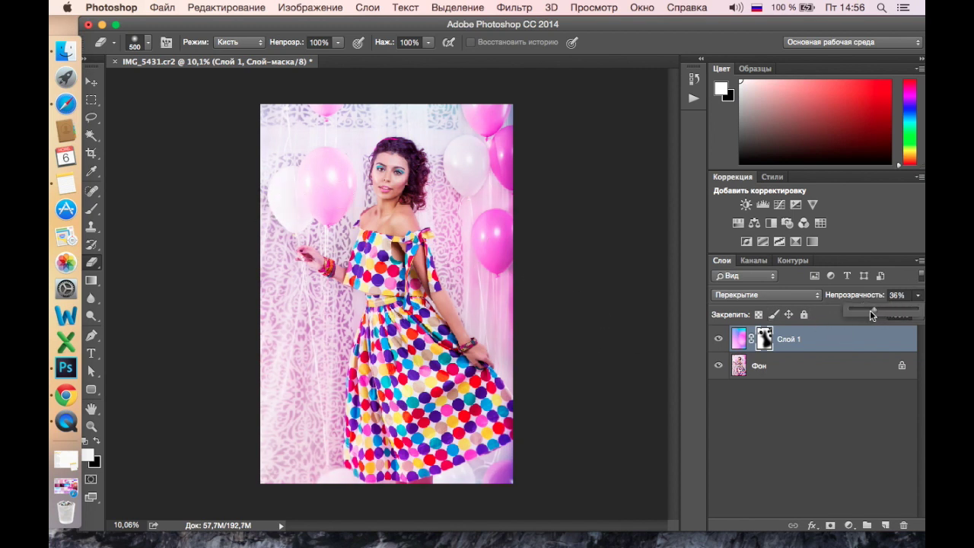
left_click_drag(871, 314, 871, 313)
Merge the masked Overlay layer Слой 1 down into Фон, leaving a single layer
left_click(805, 366)
key("ctrl+e")
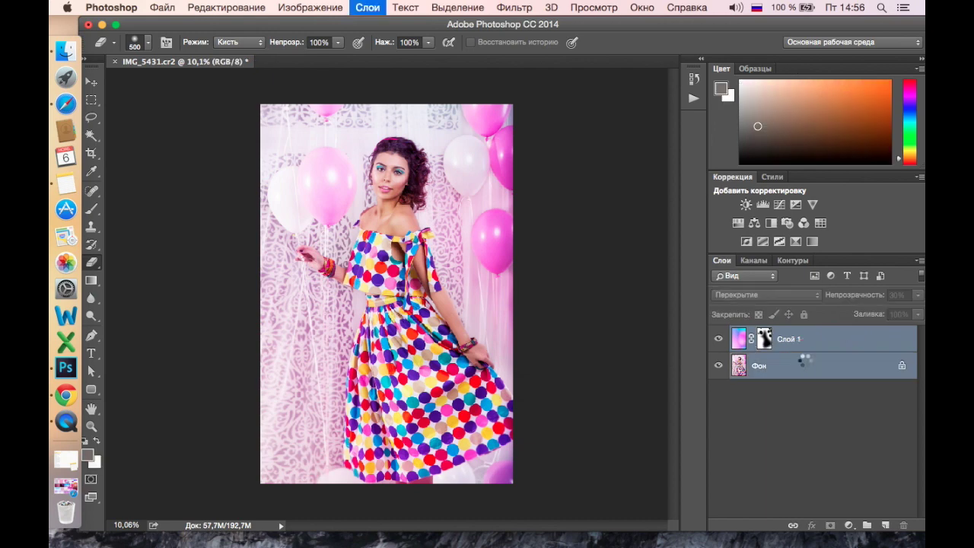
scroll(548, 364, "up", 2)
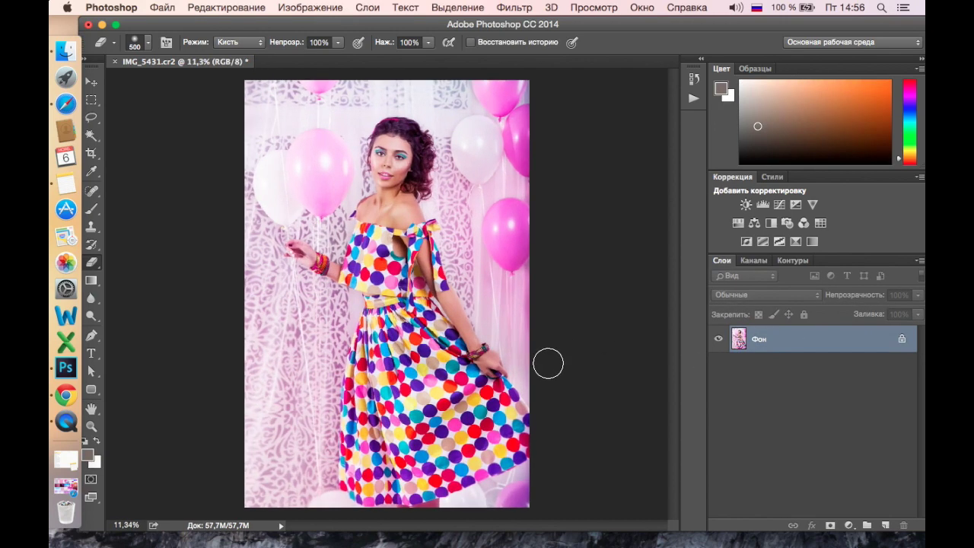
scroll(548, 363, "up", 3)
scroll(558, 363, "up", 2)
scroll(445, 421, "up", 2)
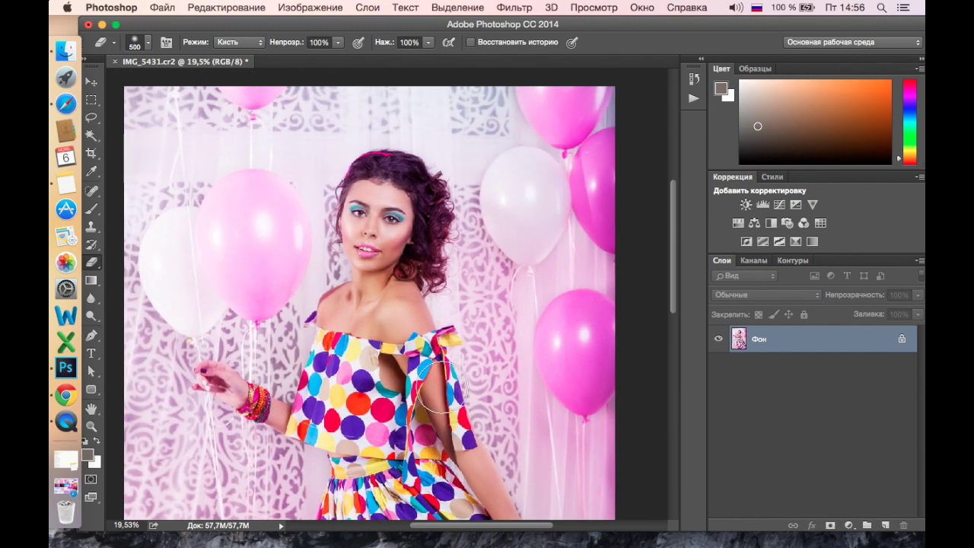
scroll(415, 308, "up", 1)
scroll(415, 309, "up", 2)
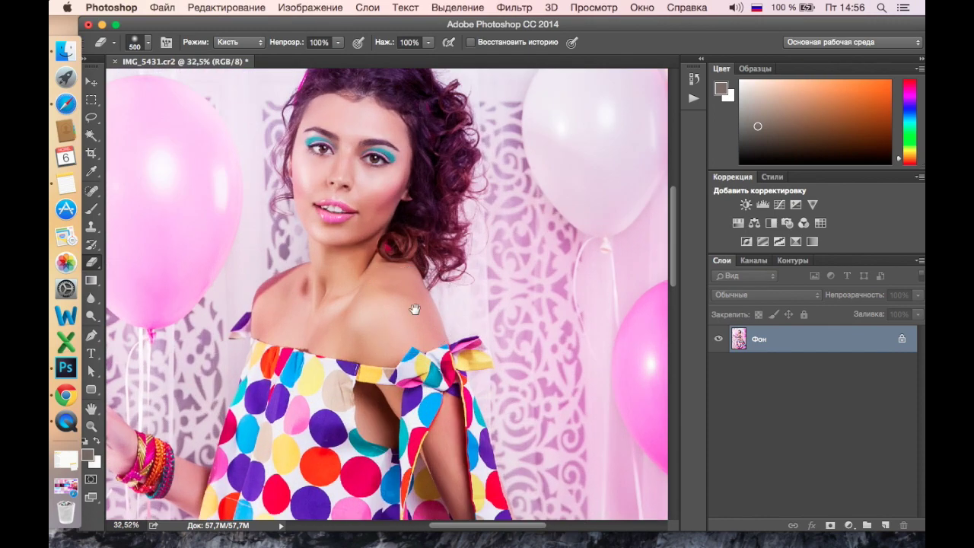
scroll(513, 440, "down", 2)
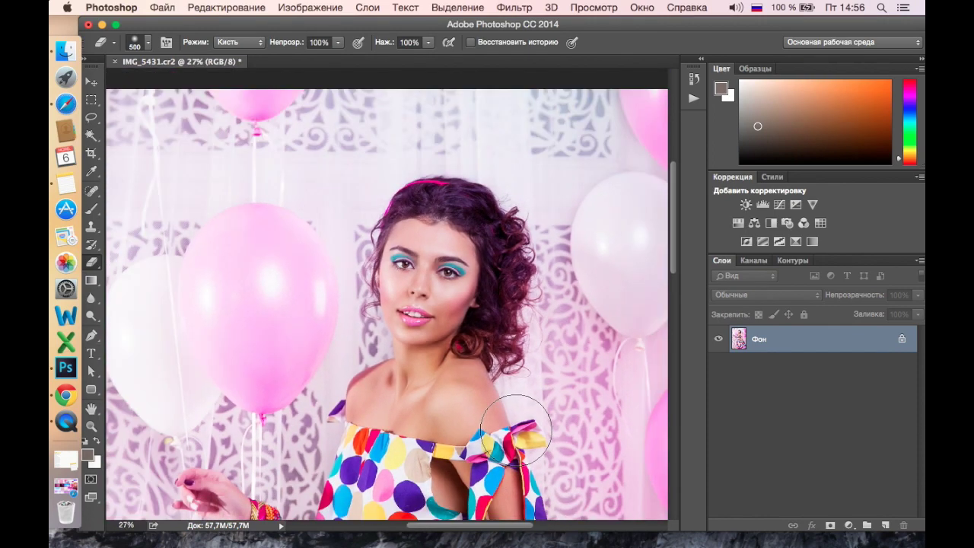
scroll(515, 431, "down", 2)
scroll(516, 430, "down", 3)
scroll(516, 431, "down", 3)
scroll(516, 431, "down", 3)
scroll(514, 431, "down", 2)
scroll(565, 445, "down", 2)
scroll(568, 440, "down", 1)
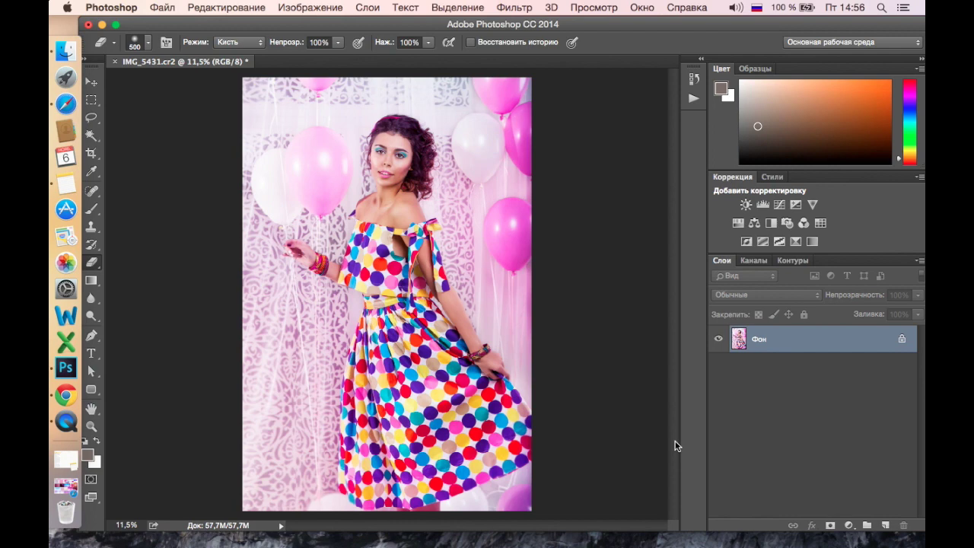
Apply Smart Sharpen with Amount 30%, Radius 1.0 px and Reduce Noise 10%
left_click(509, 10)
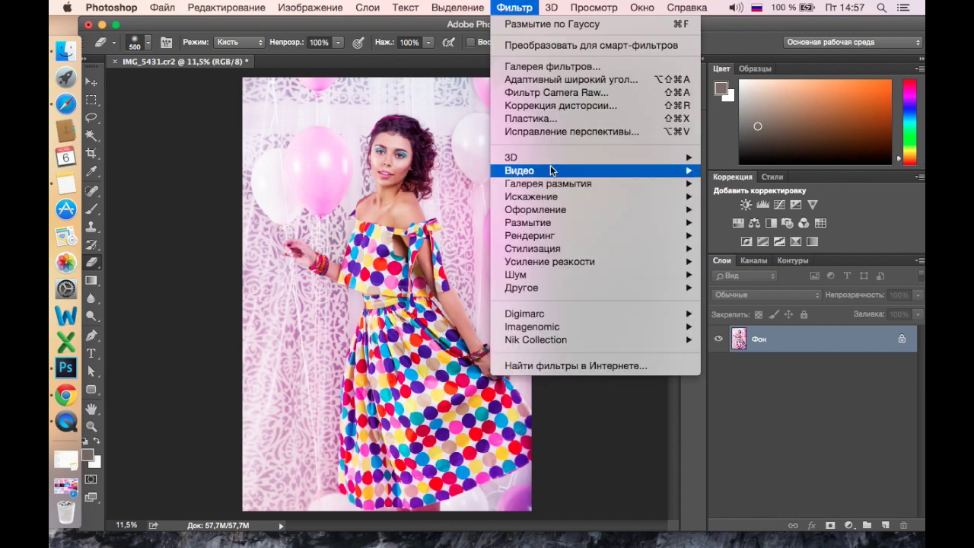
mouse_move(550, 262)
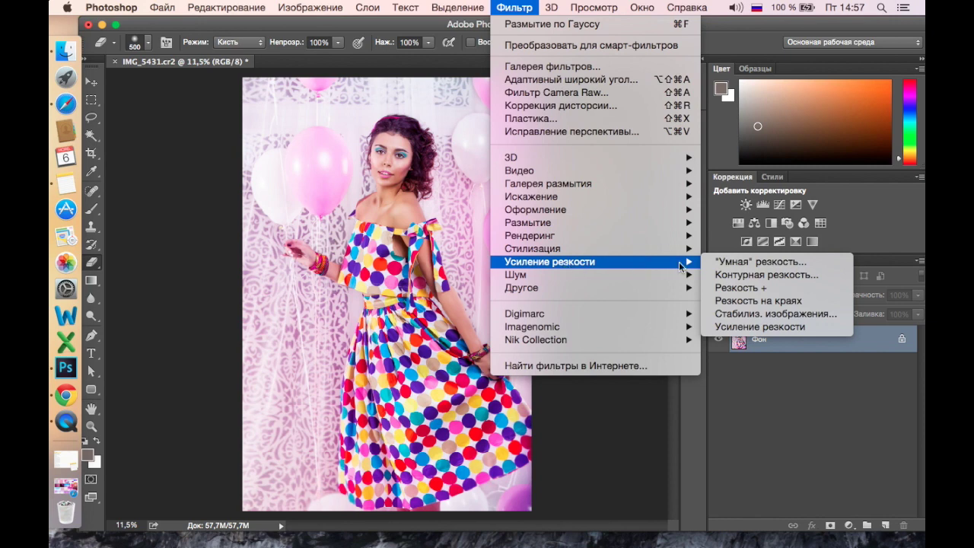
left_click(745, 263)
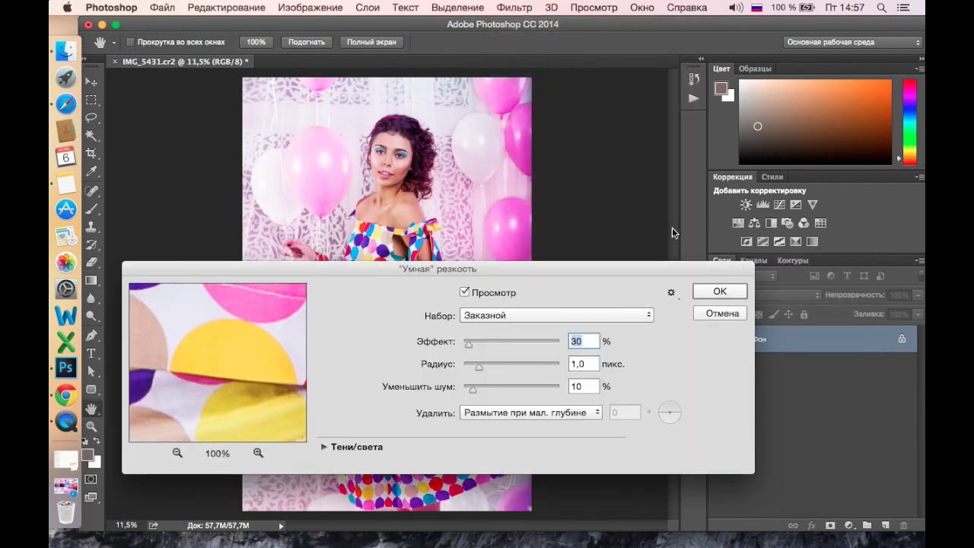
left_click(468, 347)
left_click(718, 294)
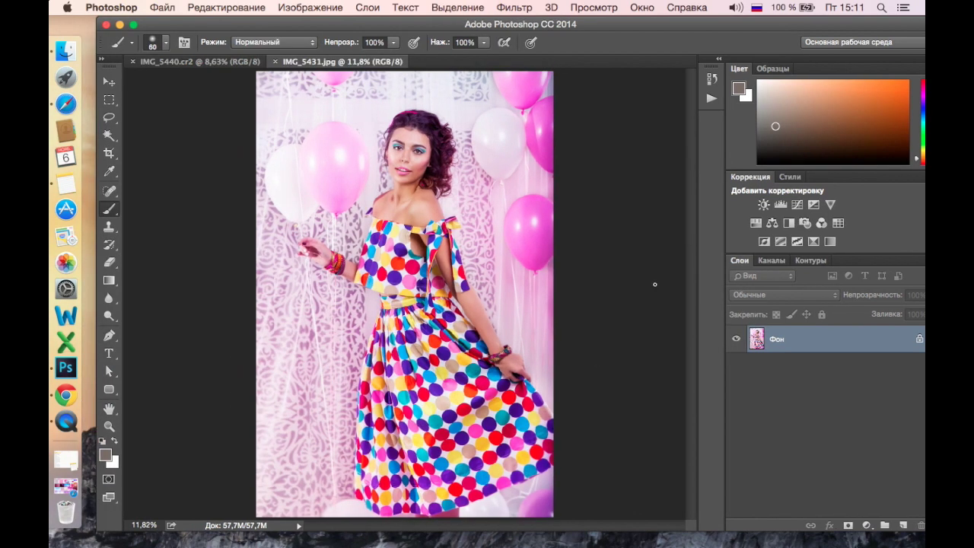
Switch to the IMG_5440.cr2 document and zoom in on the woman's face
left_click(198, 56)
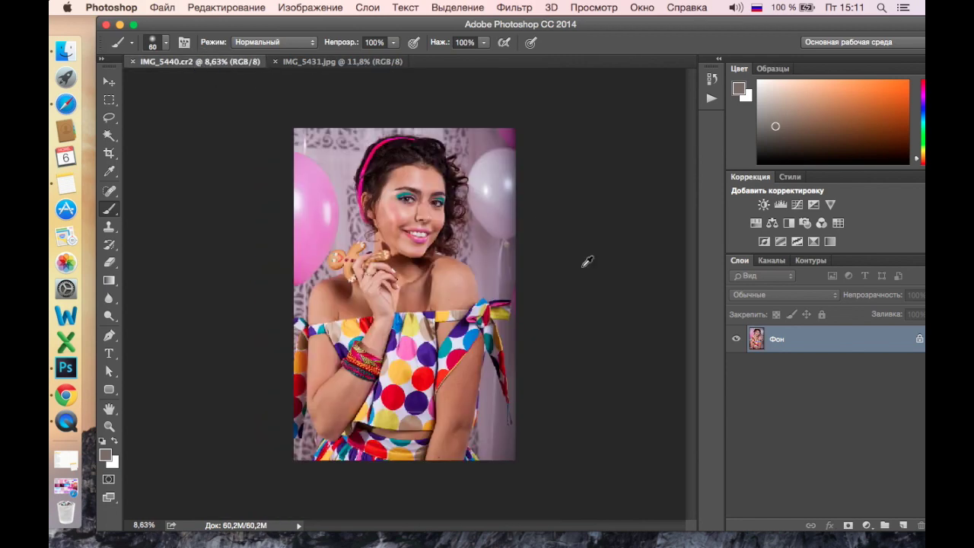
scroll(588, 261, "up", 2)
scroll(587, 261, "up", 1)
scroll(586, 263, "up", 1)
scroll(584, 265, "up", 1)
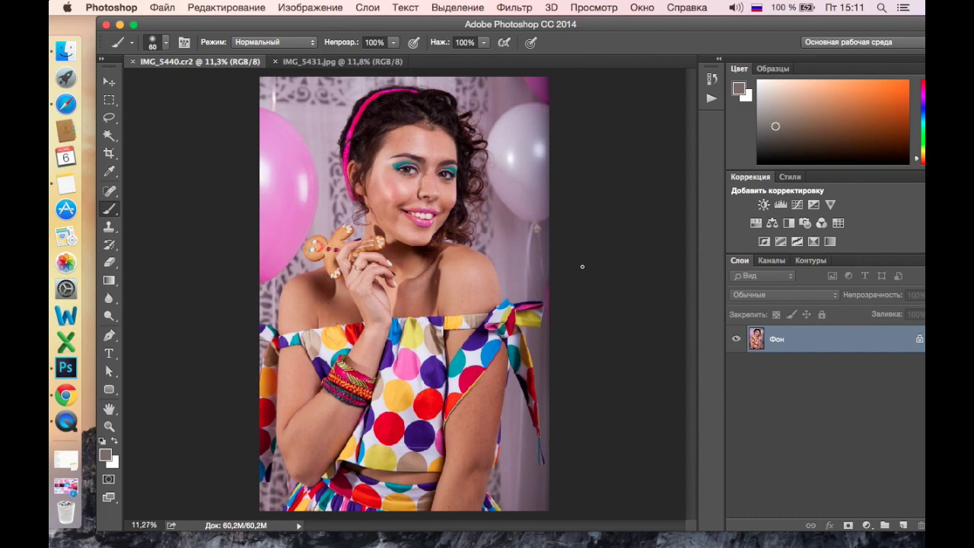
scroll(418, 189, "up", 1)
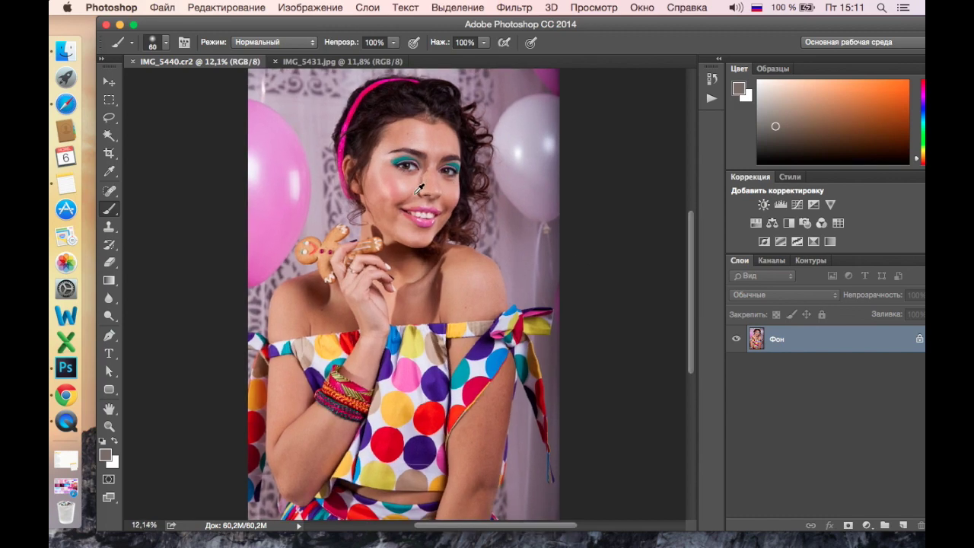
scroll(418, 189, "up", 3)
scroll(419, 189, "up", 2)
scroll(419, 190, "up", 1)
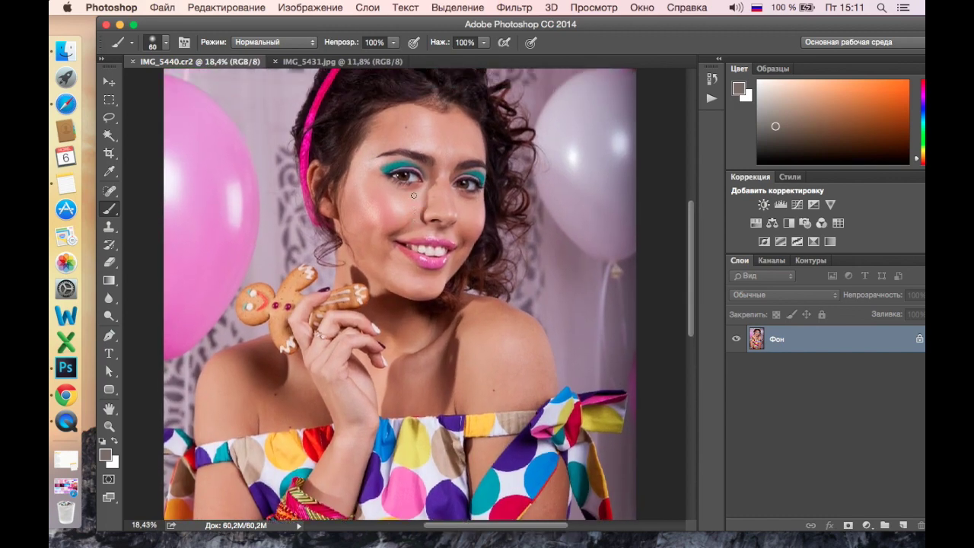
scroll(419, 191, "up", 1)
scroll(420, 194, "up", 2)
scroll(420, 195, "up", 2)
scroll(420, 196, "up", 2)
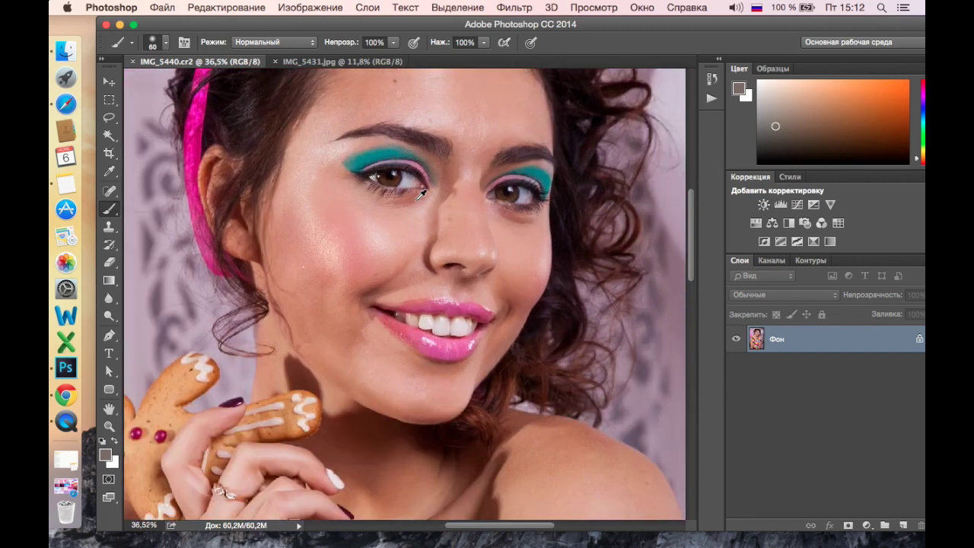
scroll(421, 196, "up", 2)
scroll(422, 199, "up", 1)
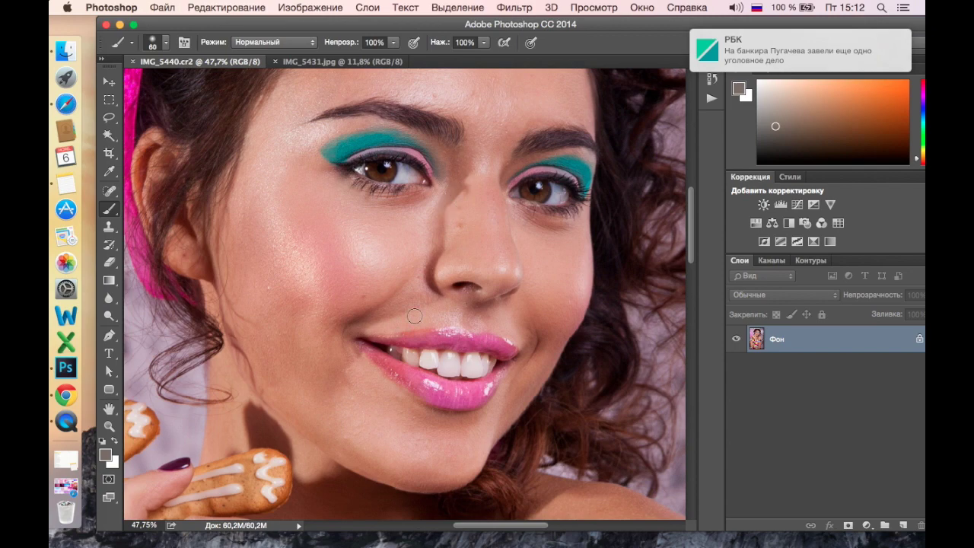
scroll(386, 332, "down", 3)
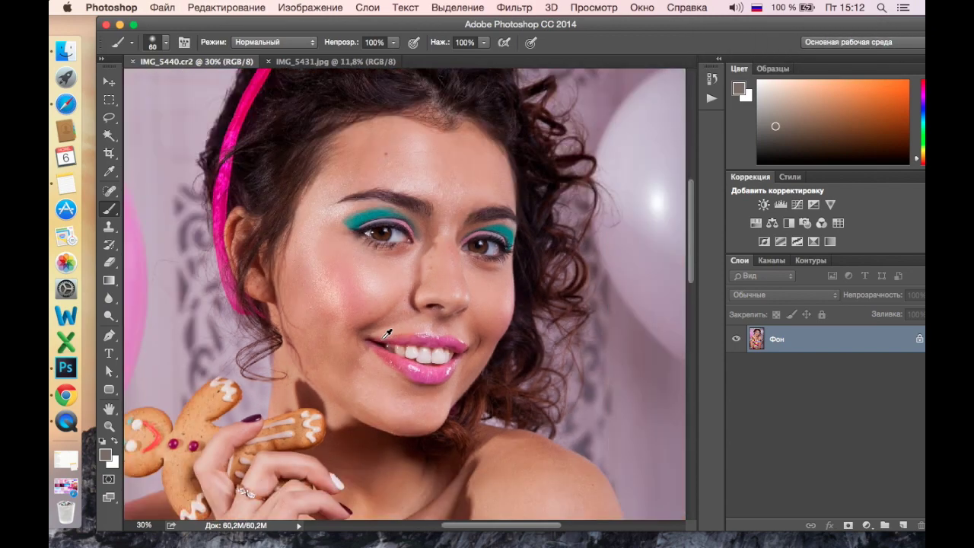
scroll(387, 334, "down", 3)
scroll(386, 332, "down", 1)
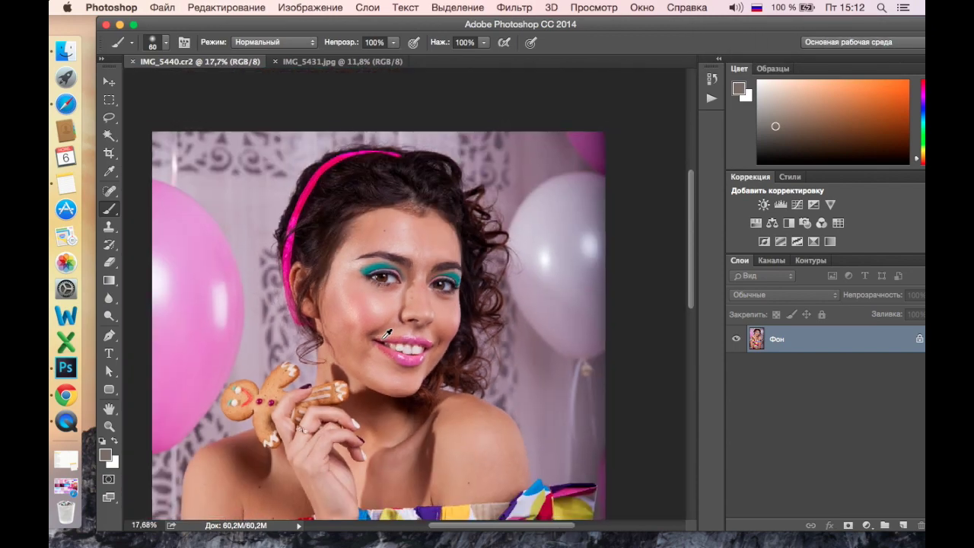
scroll(386, 332, "up", 2)
scroll(387, 333, "up", 2)
scroll(387, 333, "up", 2)
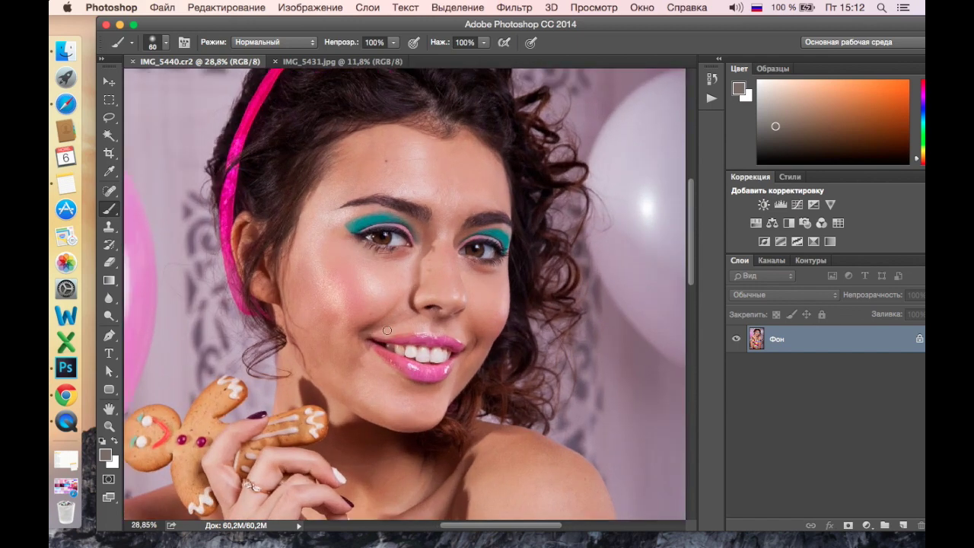
scroll(438, 307, "down", 2)
scroll(438, 308, "down", 2)
scroll(439, 305, "down", 3)
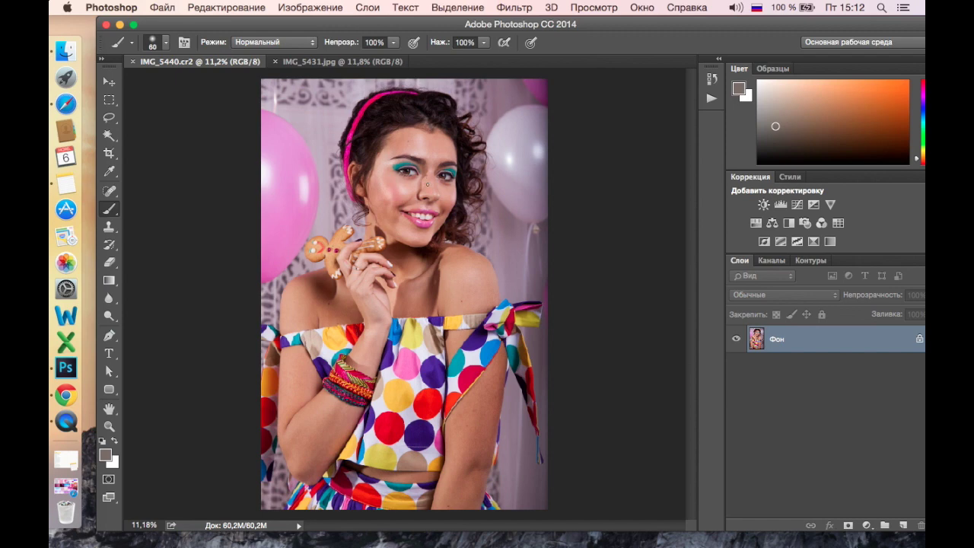
scroll(443, 180, "up", 2)
scroll(443, 179, "up", 7)
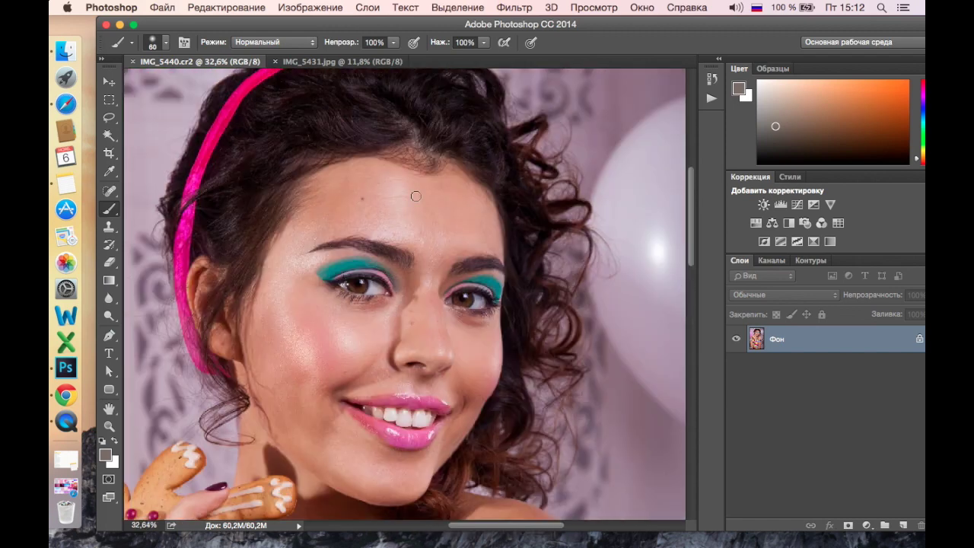
scroll(360, 175, "up", 8)
Spot-heal the forehead moles and small blemishes on the cheek near the mouth
left_click(358, 159, "alt")
left_click(329, 153)
key("j")
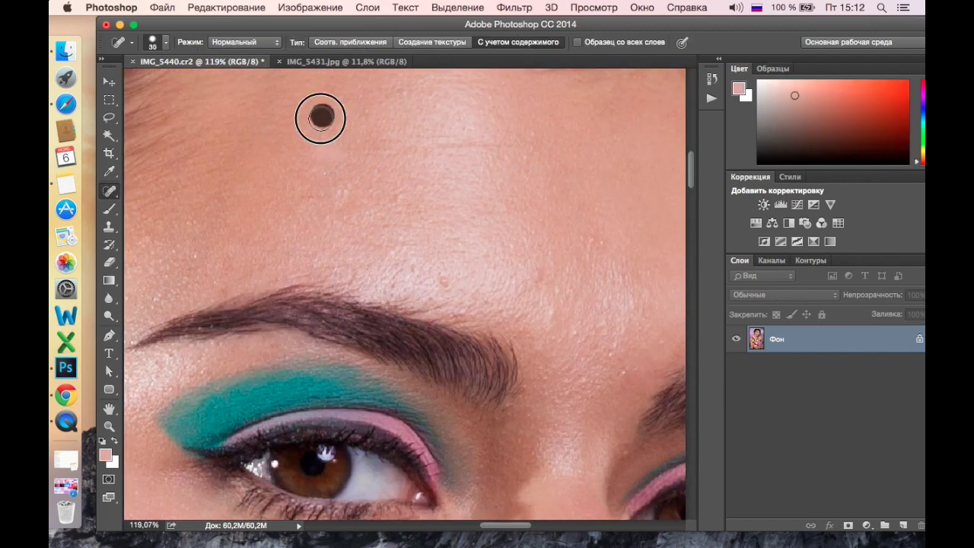
left_click(546, 254)
key("bracketleft")
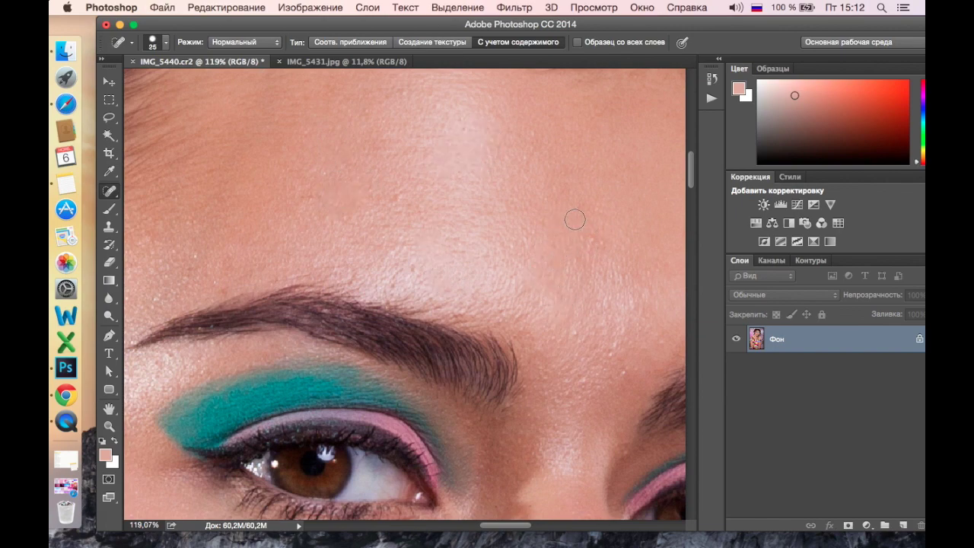
scroll(302, 146, "left", 3)
left_click(378, 119)
scroll(391, 218, "down", 8)
scroll(445, 228, "down", 5)
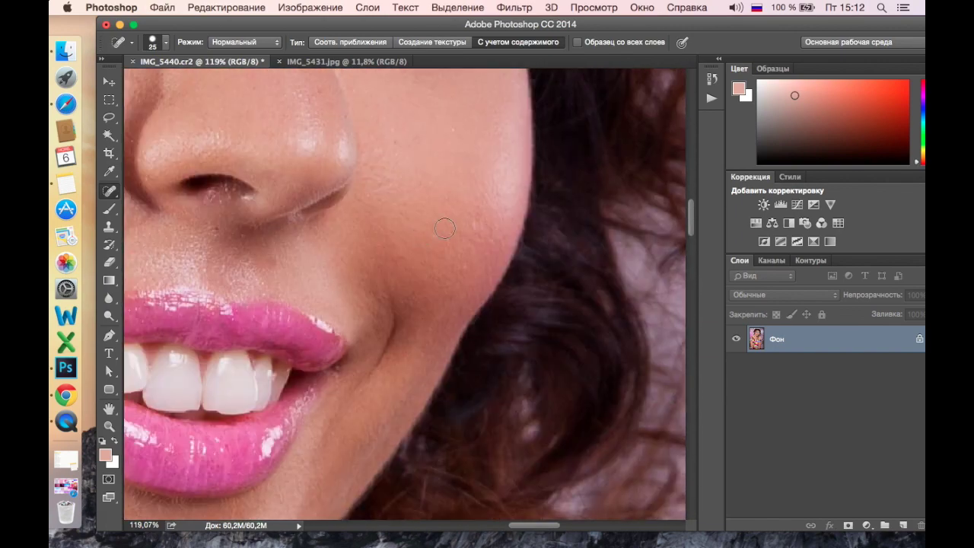
scroll(379, 267, "up", 3)
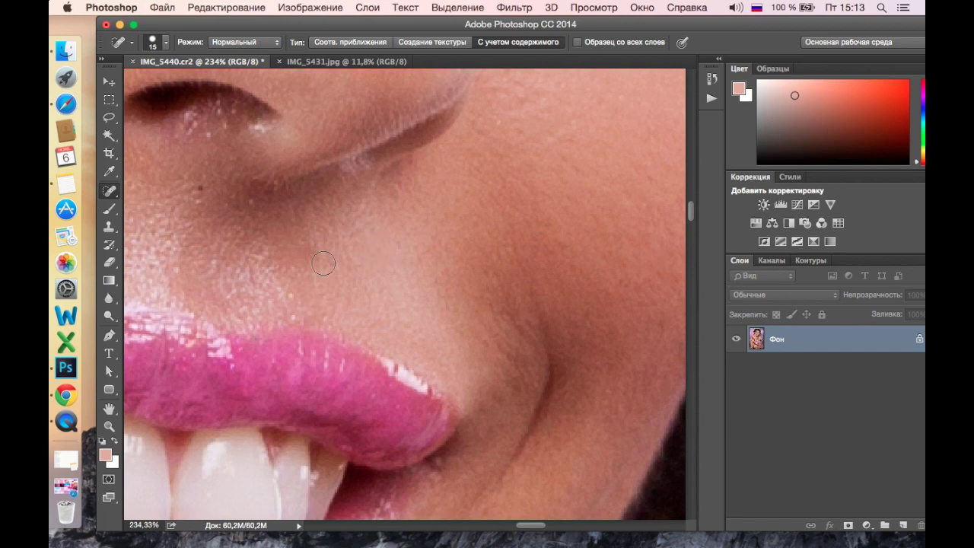
scroll(374, 254, "down", 5)
left_click_drag(423, 267, 445, 301)
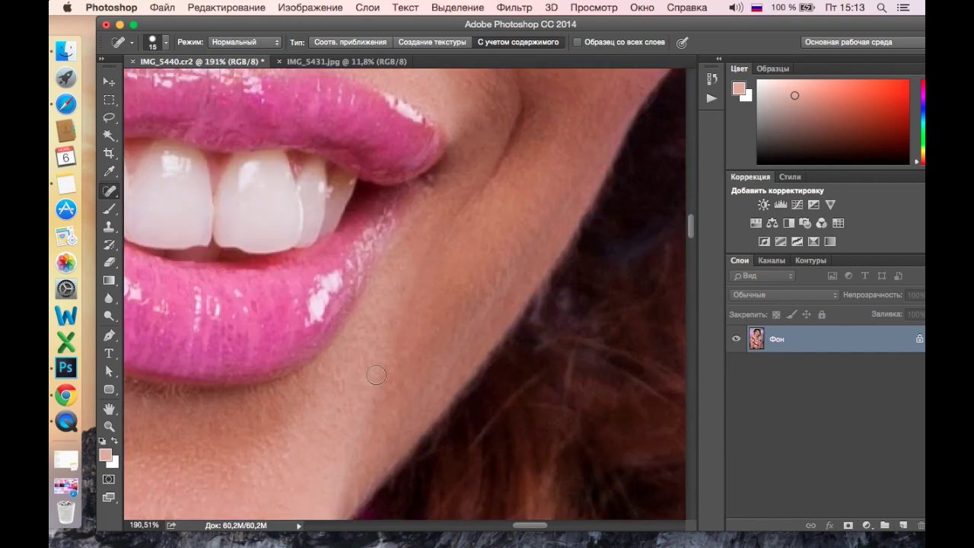
scroll(393, 325, "down", 5)
scroll(389, 325, "left", 5)
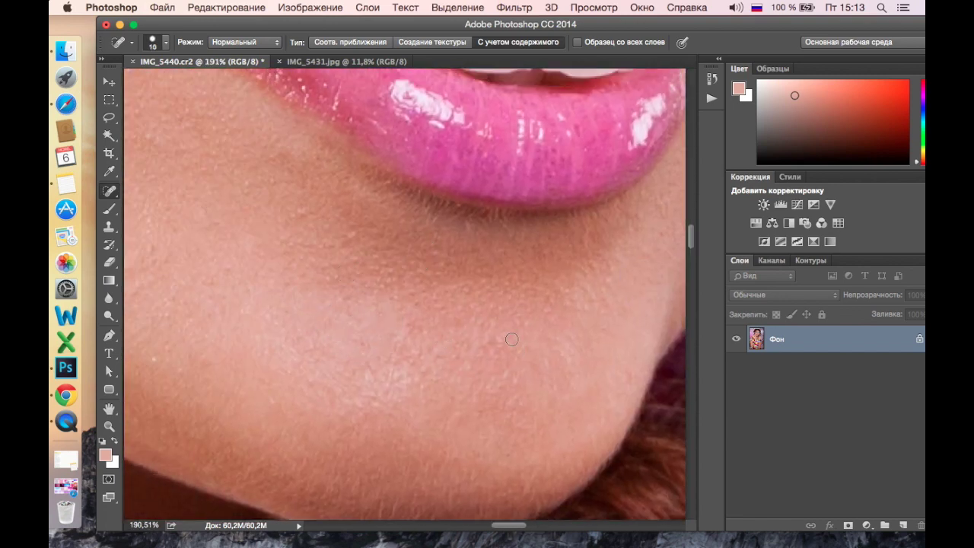
scroll(632, 354, "up", 3)
scroll(632, 355, "left", 3)
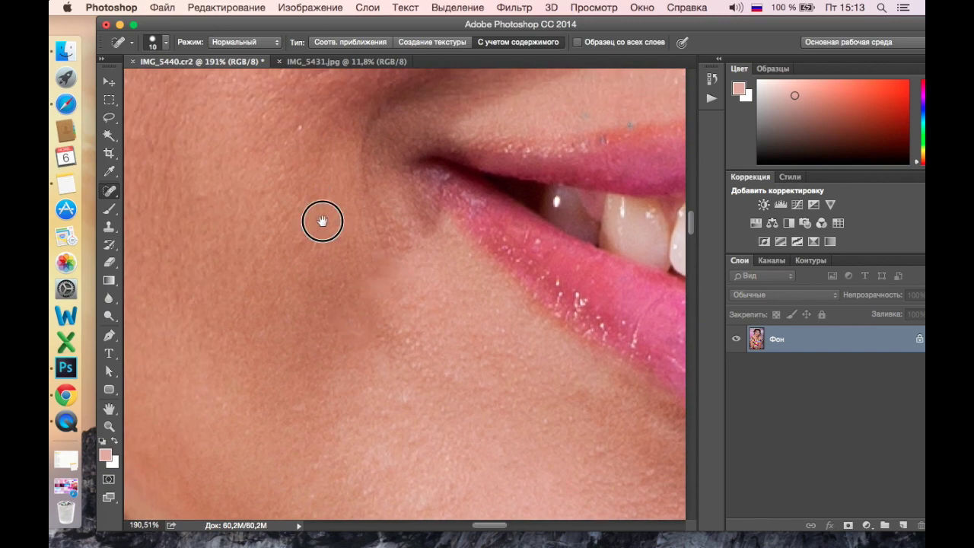
scroll(411, 249, "up", 7)
scroll(465, 276, "up", 5)
scroll(464, 277, "down", 5)
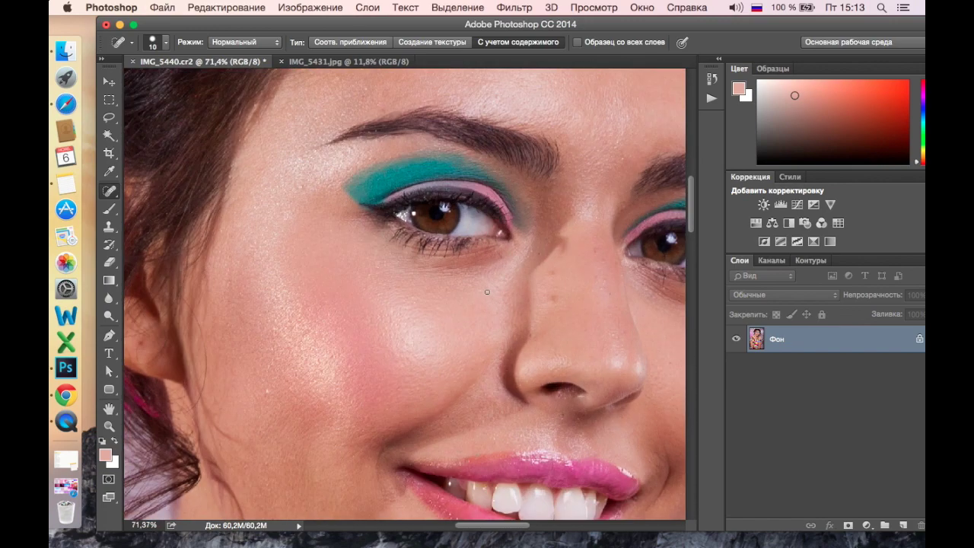
scroll(380, 228, "up", 3)
scroll(339, 201, "up", 3)
Heal the two small blemishes on the nose bridge
left_click(259, 207)
left_click(262, 272)
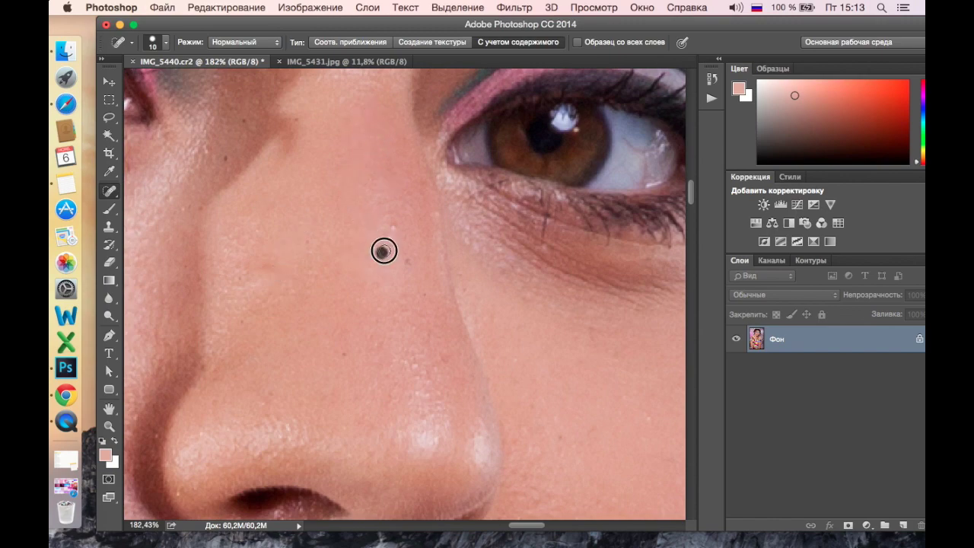
scroll(444, 372, "down", 5)
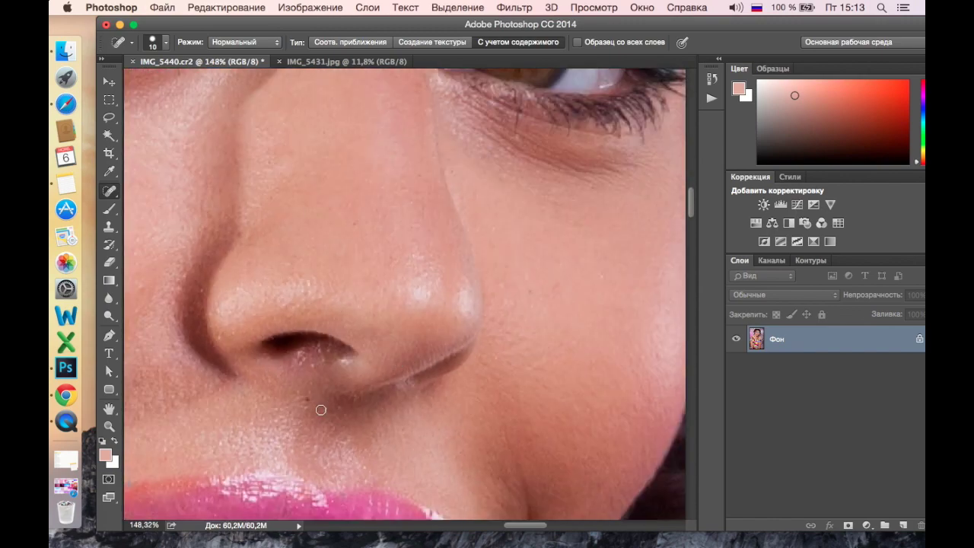
scroll(330, 405, "down", 5)
scroll(280, 318, "down", 3)
scroll(280, 318, "up", 5)
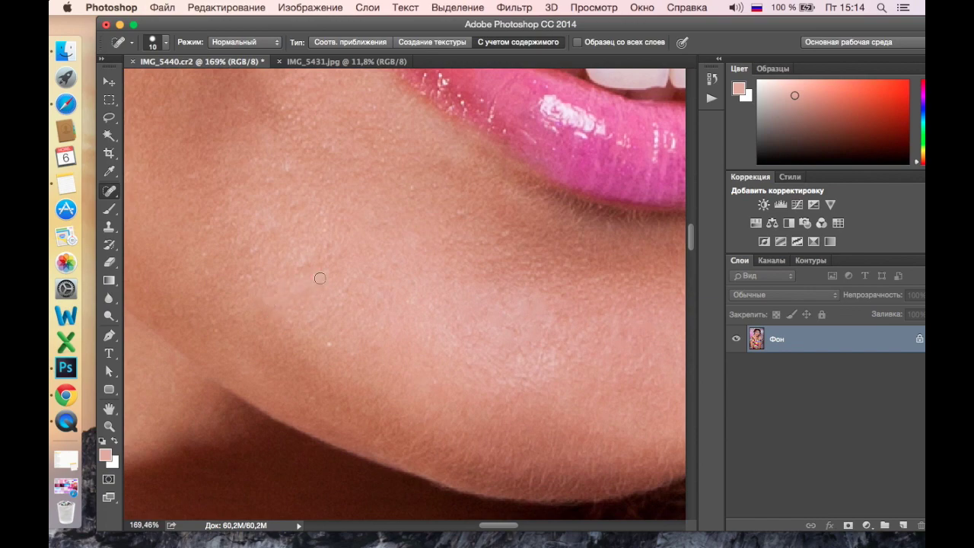
scroll(377, 298, "down", 5)
scroll(326, 227, "up", 2)
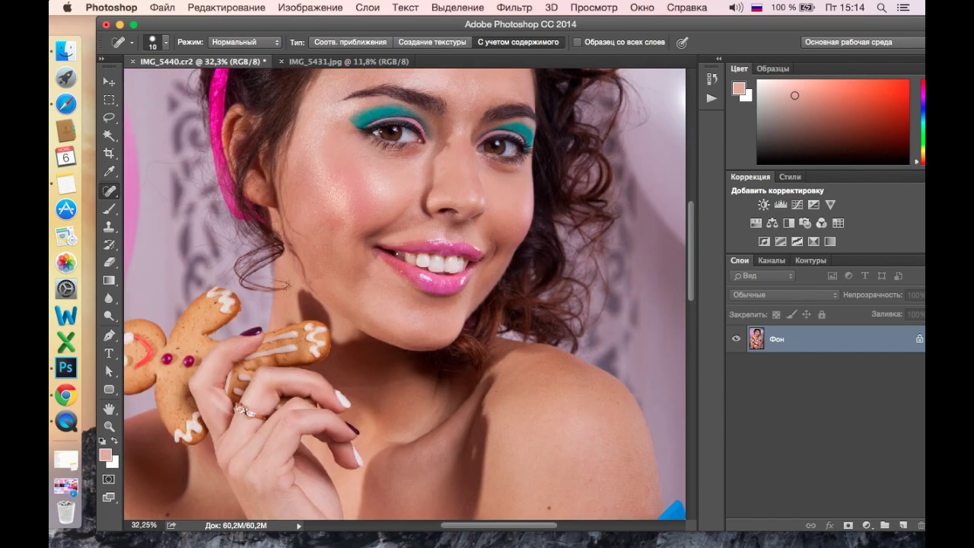
scroll(326, 226, "up", 3)
scroll(319, 259, "down", 1)
scroll(318, 283, "down", 4)
scroll(318, 282, "up", 2)
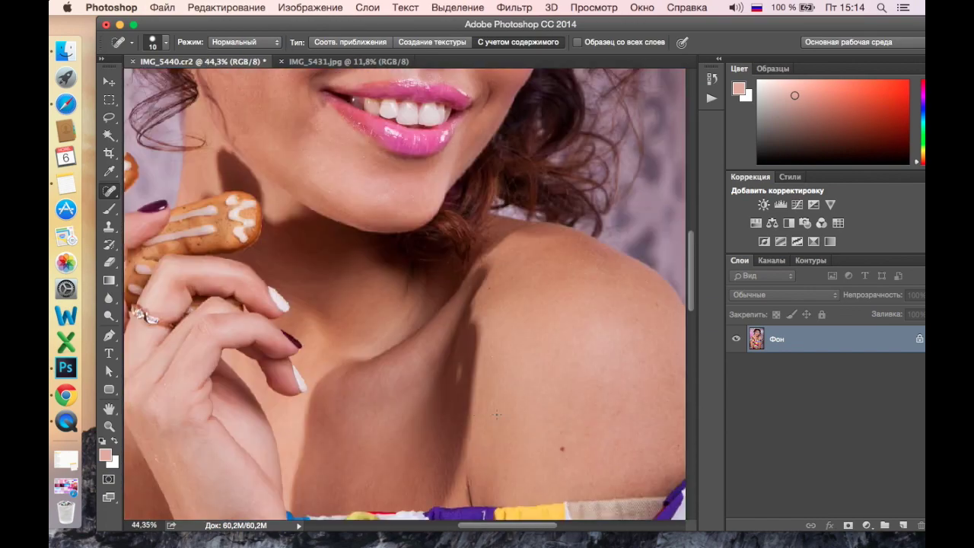
scroll(517, 350, "down", 5)
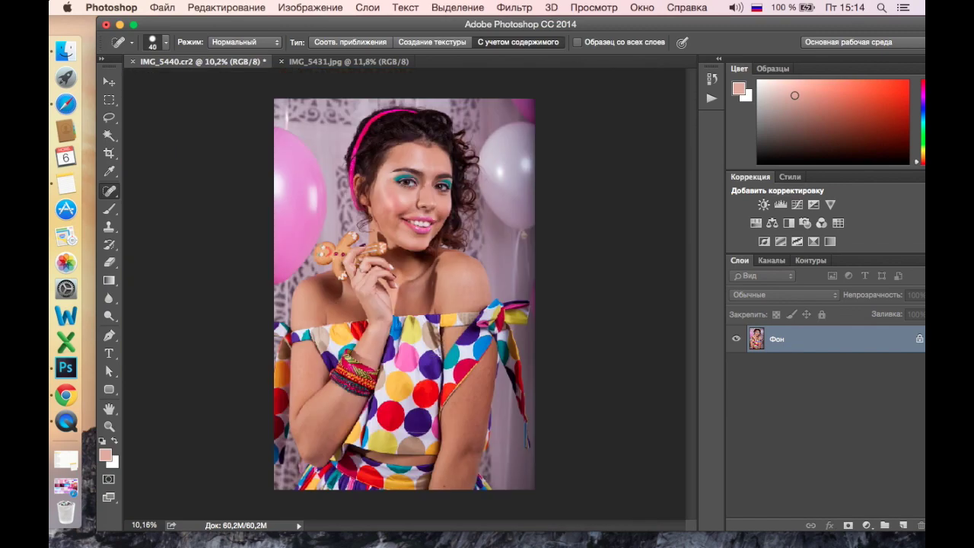
scroll(455, 314, "up", 5)
Heal away the dark mole on the upper arm
left_click(629, 150)
scroll(471, 301, "down", 5)
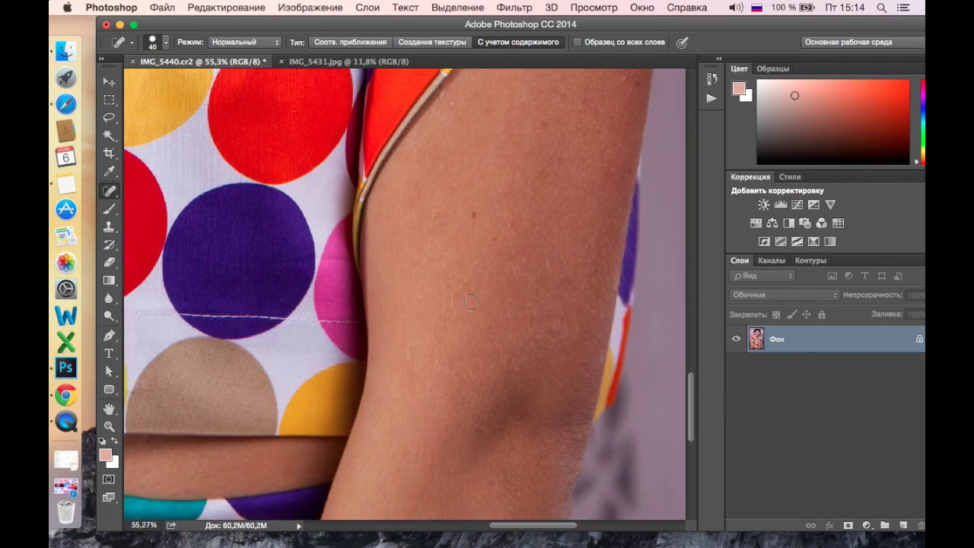
scroll(564, 293, "down", 5)
scroll(263, 265, "up", 4)
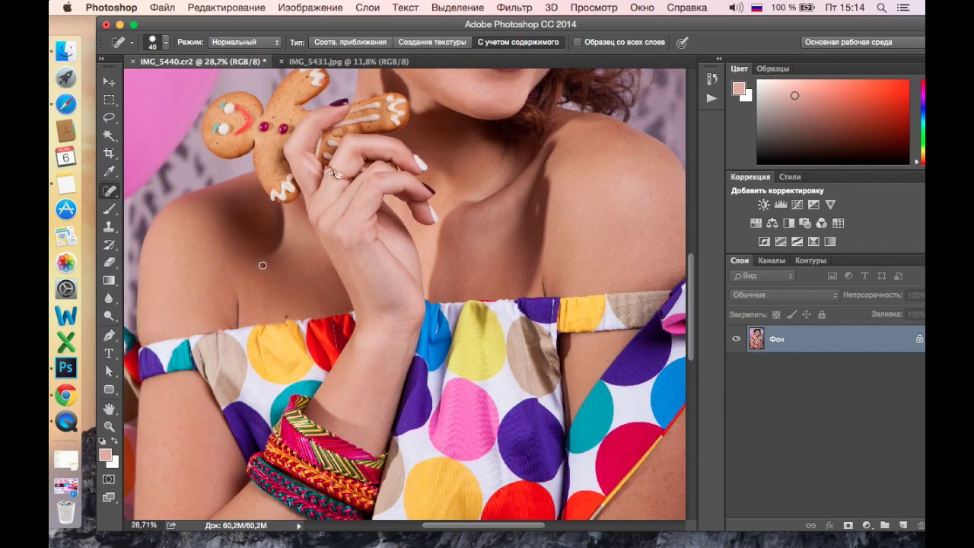
scroll(313, 294, "down", 5)
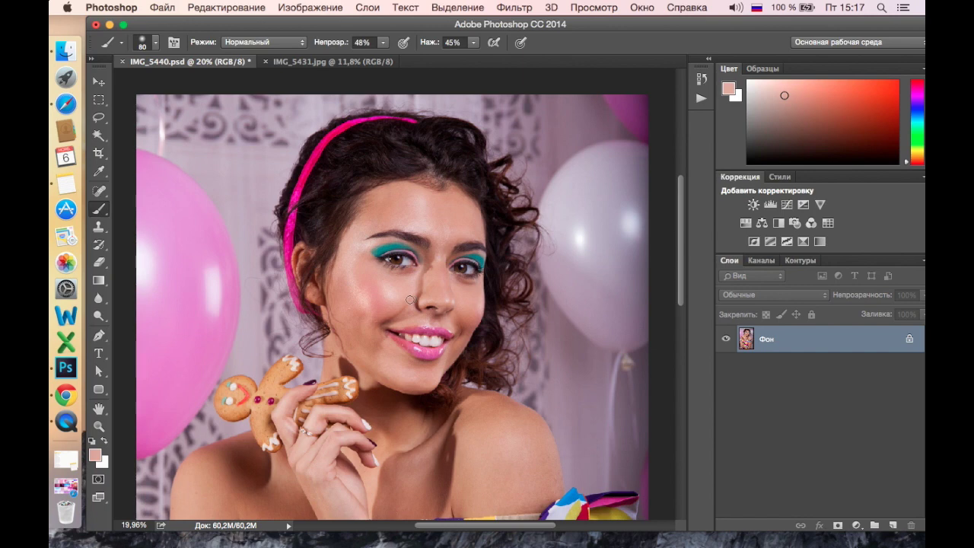
Frame the face and duplicate the Фон background layer as Фон копия
scroll(414, 294, "up", 1)
scroll(415, 293, "up", 1)
scroll(415, 294, "up", 1)
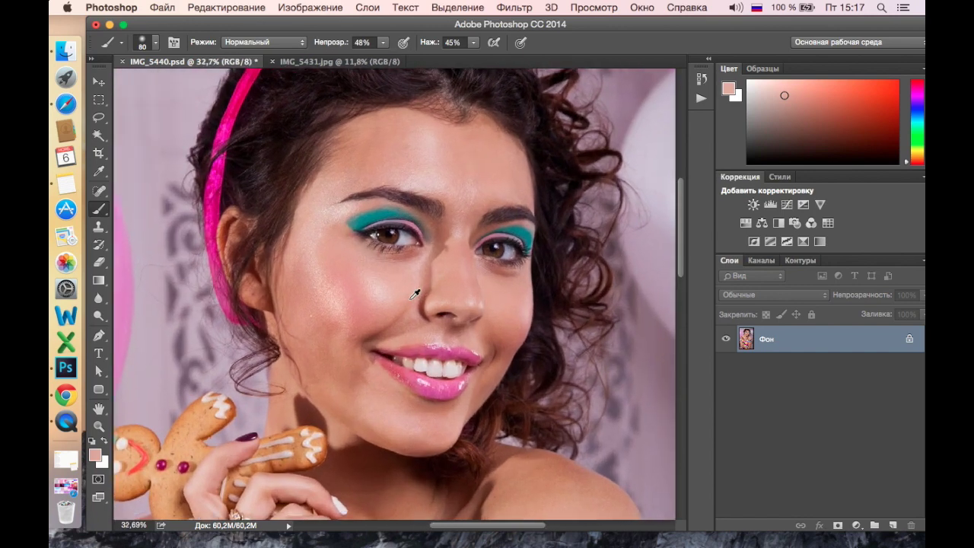
scroll(415, 294, "up", 1)
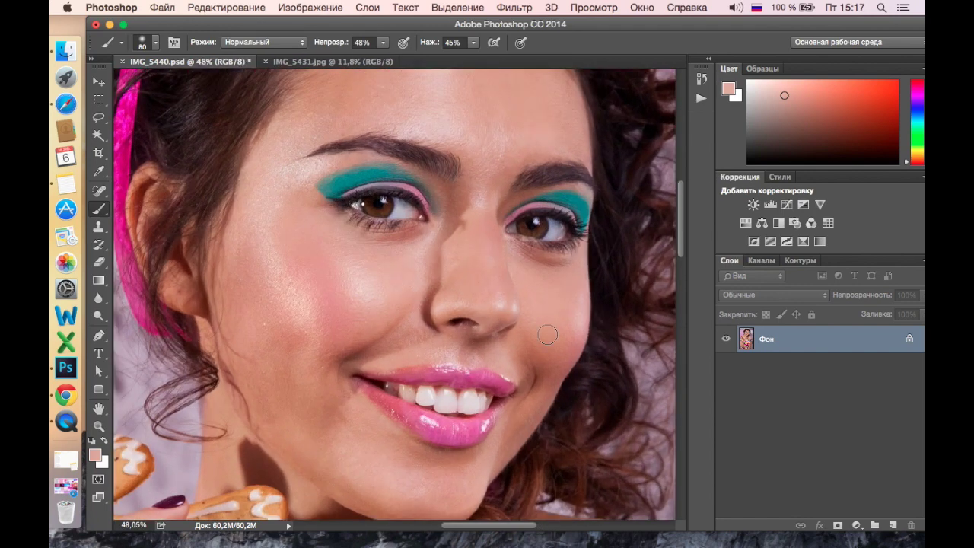
left_click_drag(554, 304, 533, 342)
scroll(389, 275, "up", 2)
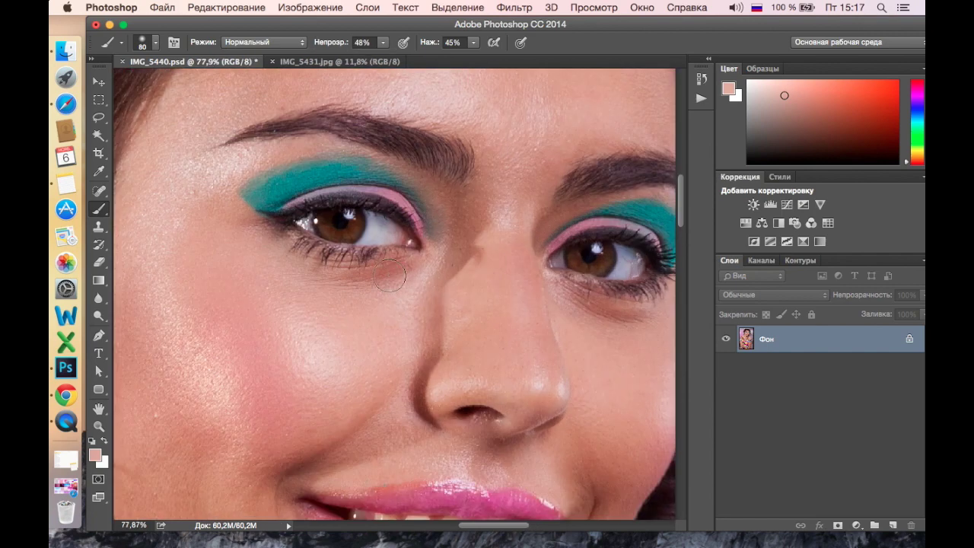
left_click_drag(576, 305, 535, 267)
left_click_drag(876, 356, 893, 525)
Add a Кривые 1 Curves layer lifting the midtones from 118 to 143
left_click(858, 525)
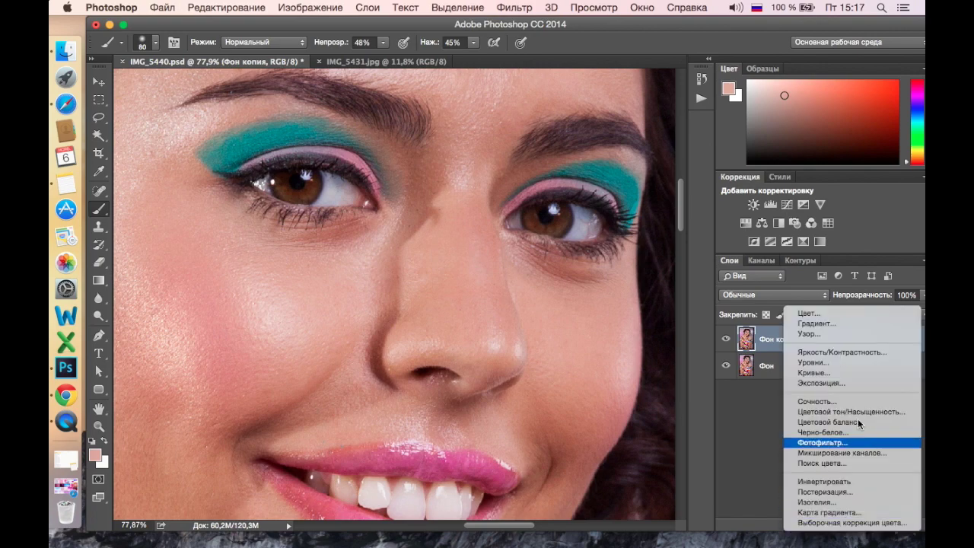
left_click(835, 373)
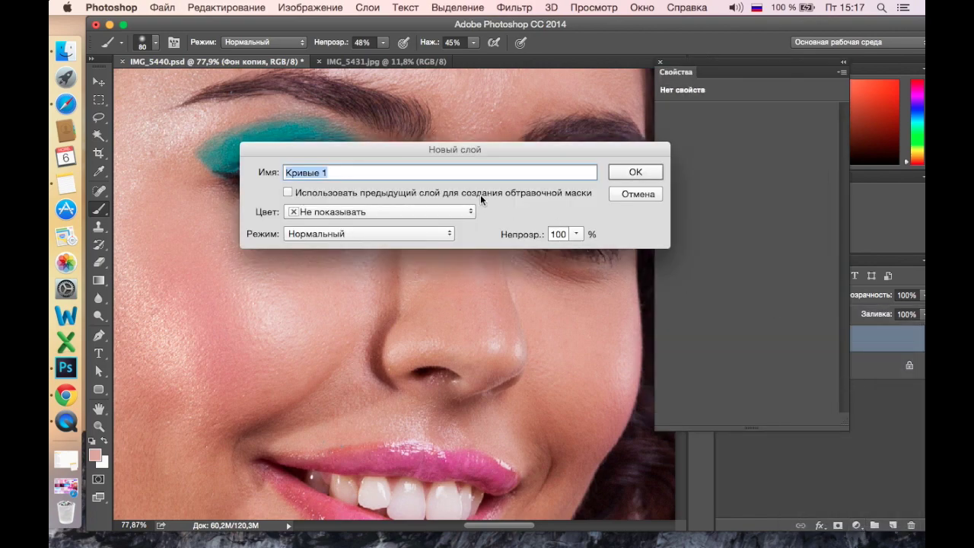
left_click(626, 175)
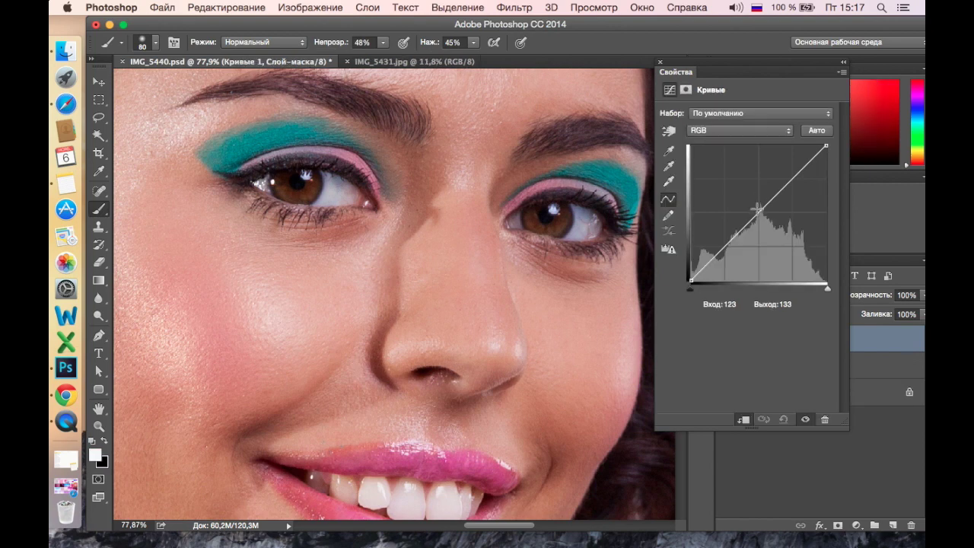
left_click_drag(759, 207, 753, 205)
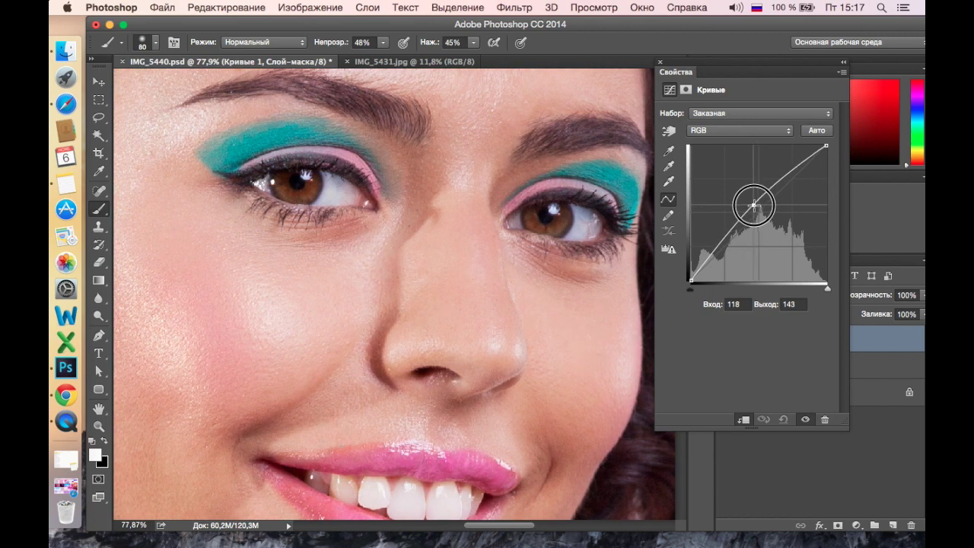
left_click(660, 65)
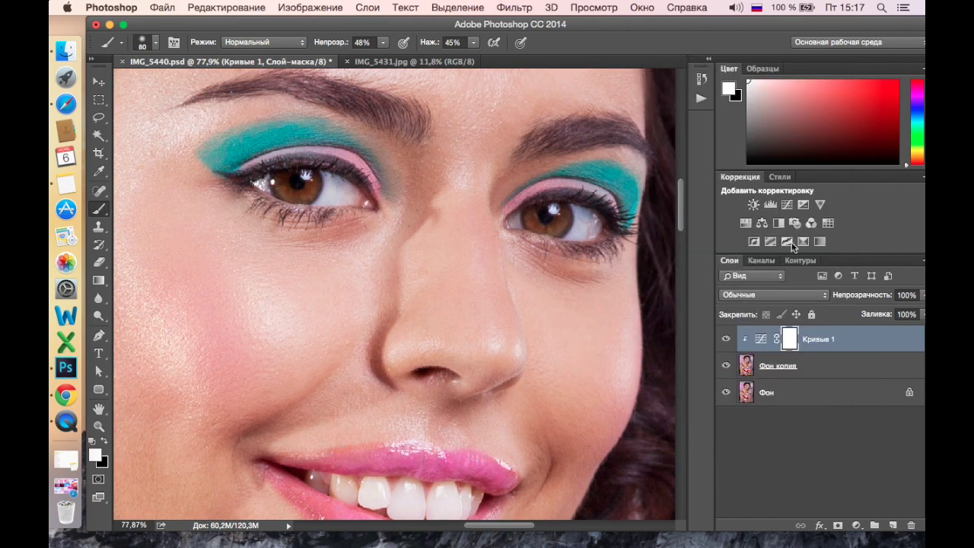
Merge the curves down, add a black layer mask, and paint brightening between the eyes
key("super+e")
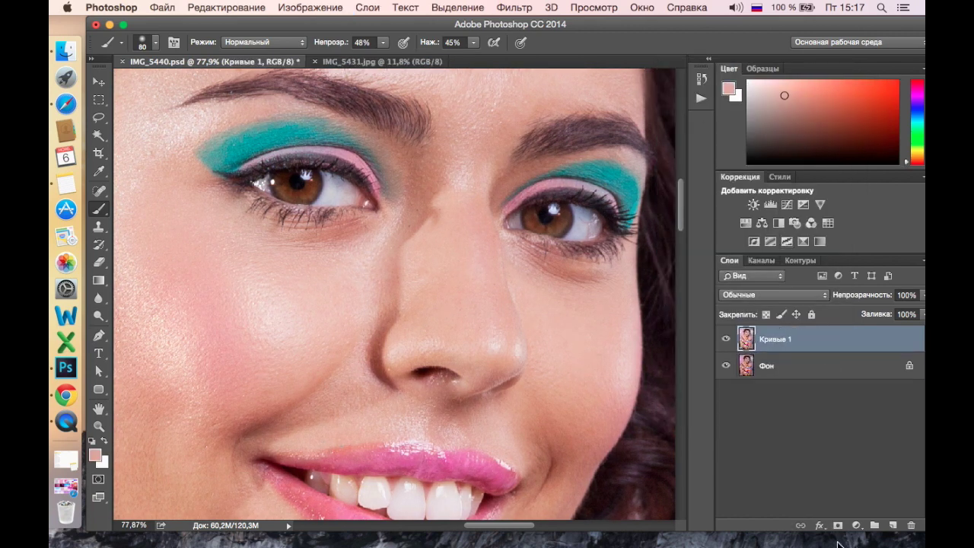
left_click(838, 526, "alt")
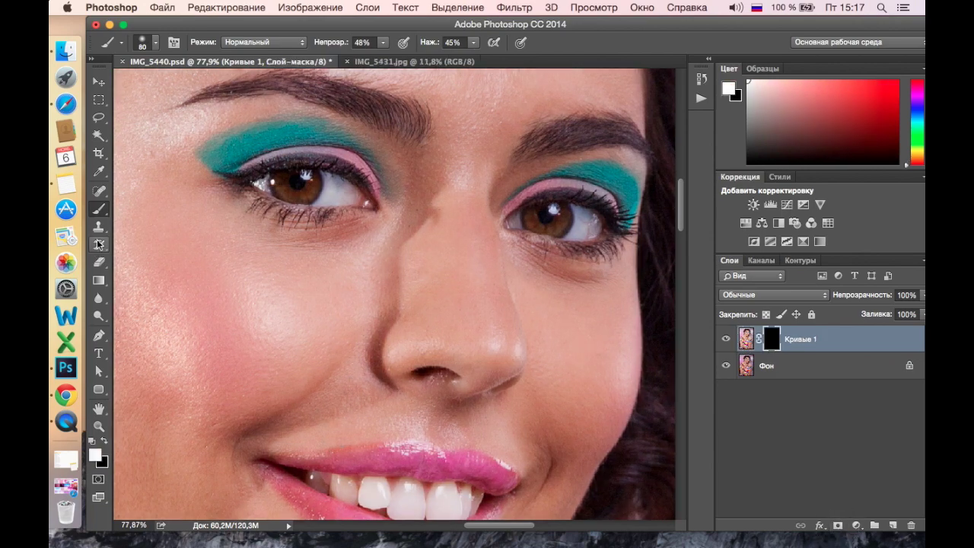
mouse_move(391, 230)
left_mouse_down()
mouse_move(412, 188)
mouse_move(369, 126)
mouse_move(413, 211)
mouse_move(424, 211)
mouse_move(428, 177)
mouse_move(359, 348)
mouse_move(378, 277)
left_mouse_up()
At 100% opacity, paint brightening onto the nose bridge, cheek and under the left eye
mouse_move(387, 43)
left_mouse_down()
mouse_move(452, 61)
mouse_move(533, 58)
left_mouse_up()
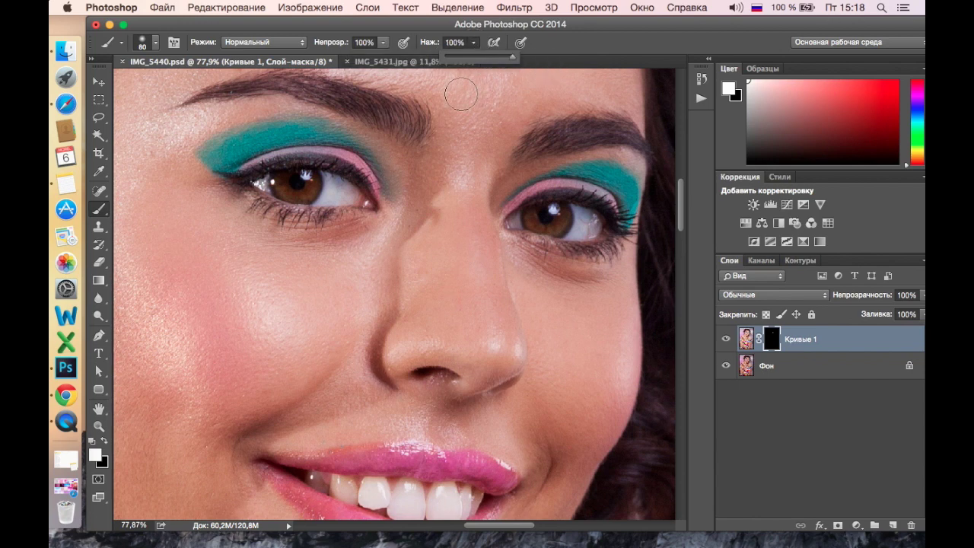
mouse_move(402, 168)
left_mouse_down()
mouse_move(414, 203)
mouse_move(409, 156)
mouse_move(408, 215)
mouse_move(376, 311)
mouse_move(372, 391)
left_mouse_up()
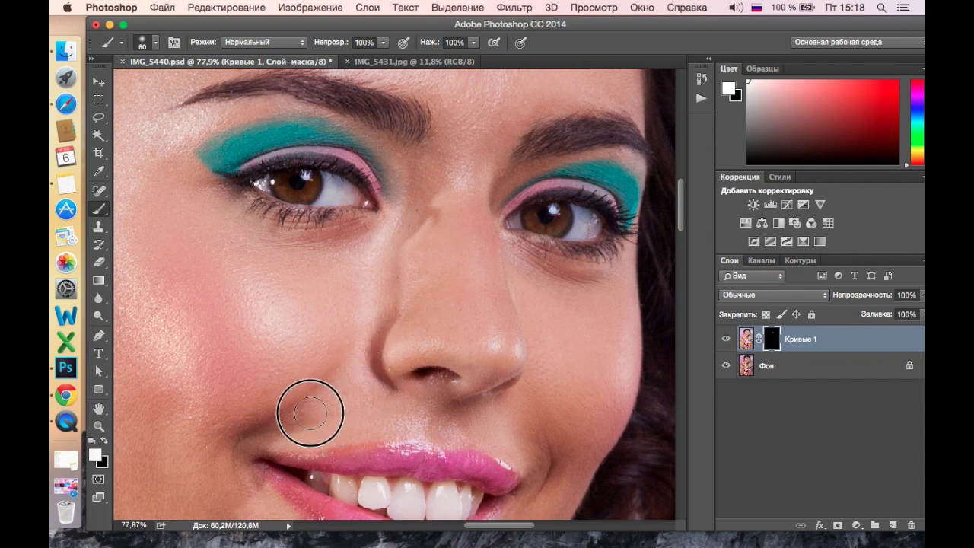
mouse_move(266, 428)
left_mouse_down()
mouse_move(254, 424)
mouse_move(251, 461)
mouse_move(242, 421)
mouse_move(274, 398)
mouse_move(269, 417)
mouse_move(328, 360)
mouse_move(360, 307)
left_mouse_up()
mouse_move(377, 229)
left_mouse_down()
mouse_move(311, 241)
mouse_move(356, 239)
left_mouse_up()
Switch to the Eraser and reduce its size from 400 to 125
left_click(98, 262)
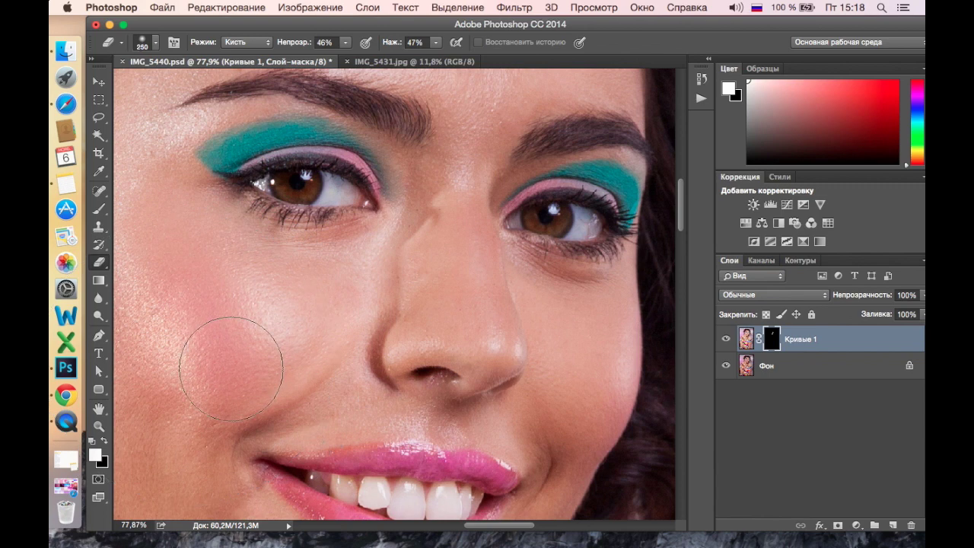
left_click_drag(239, 350, 280, 375)
key("bracketleft")
key("bracketleft")
key("bracketleft")
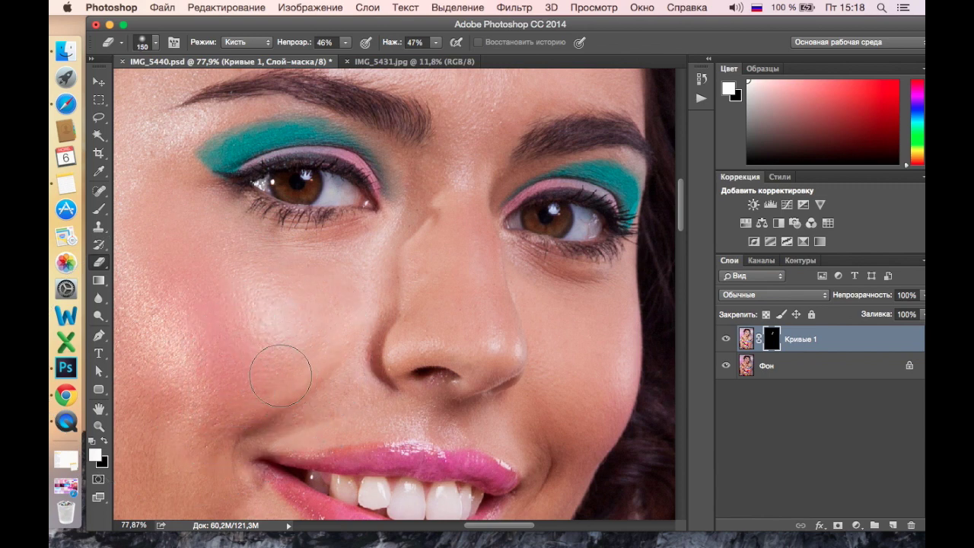
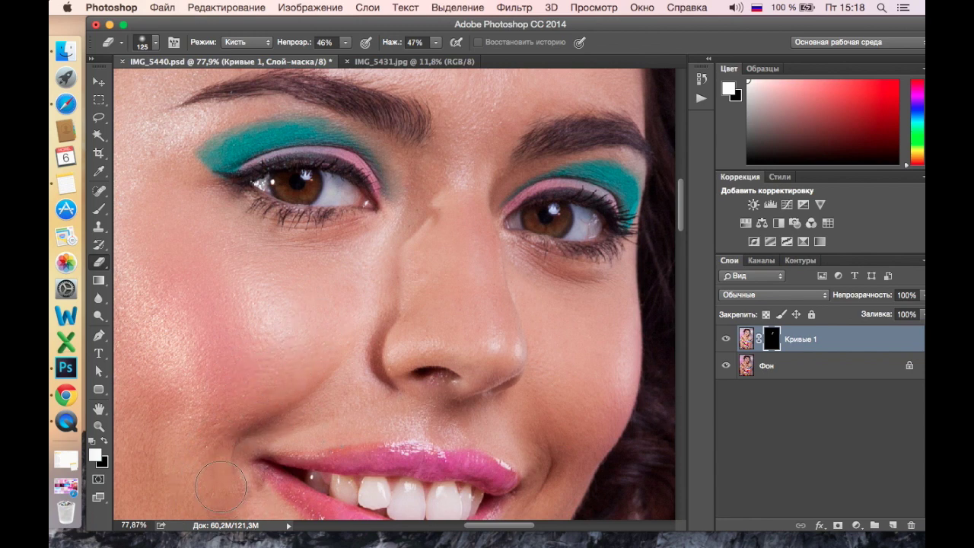
Step backward once to undo the unwanted eraser stroke on the Curves 1 mask
scroll(228, 449, "down", 2)
scroll(311, 271, "up", 1)
scroll(314, 272, "up", 4)
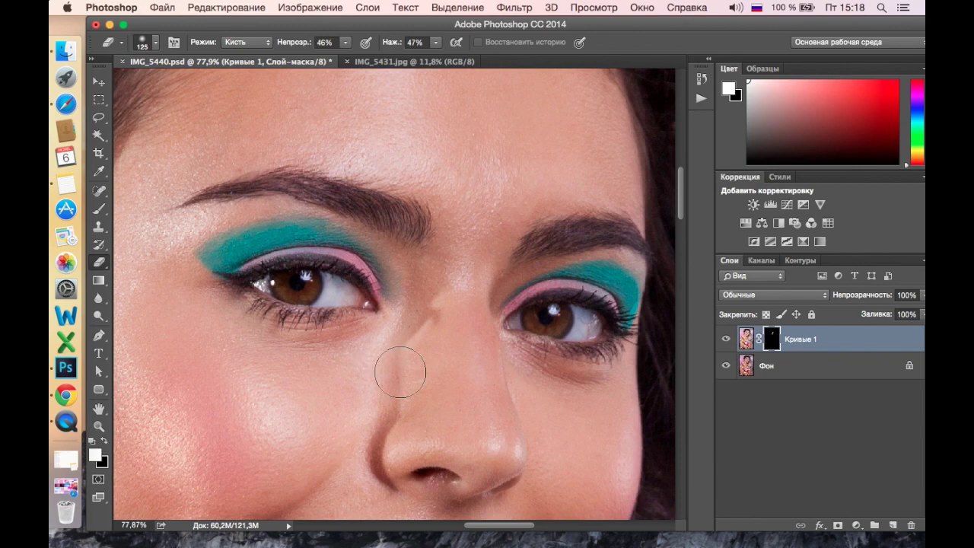
scroll(444, 420, "down", 2)
scroll(444, 420, "down", 5)
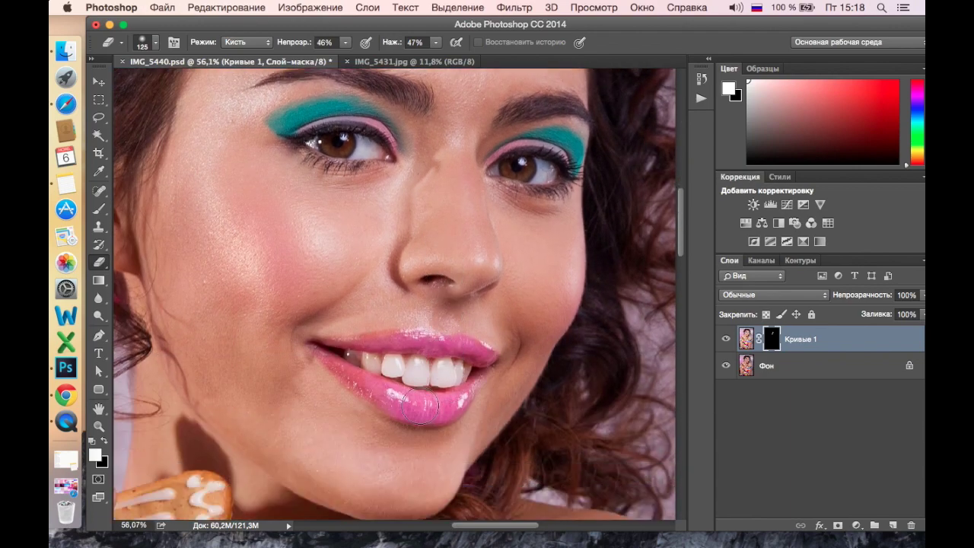
scroll(420, 409, "down", 2)
scroll(386, 445, "down", 1)
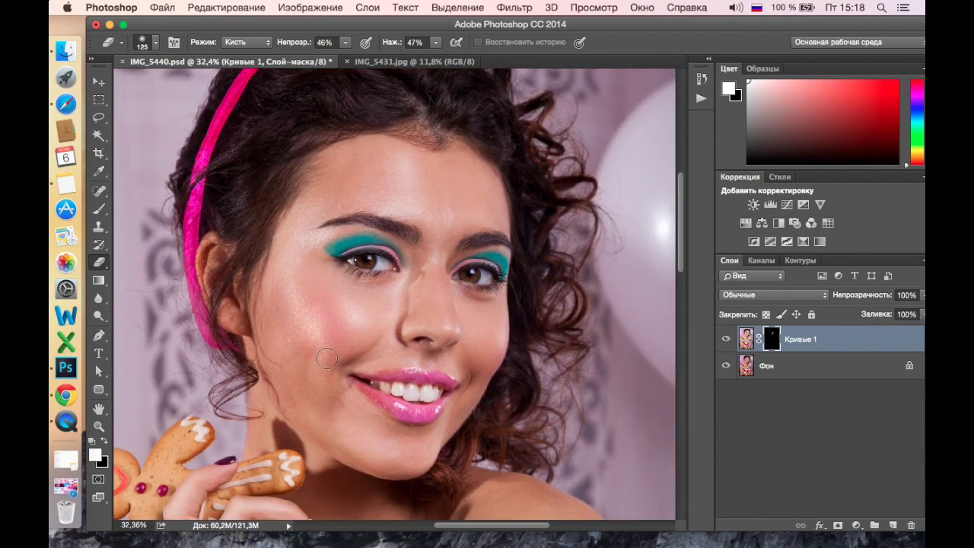
mouse_move(348, 421)
left_mouse_down()
mouse_move(441, 311)
mouse_move(429, 359)
left_mouse_up()
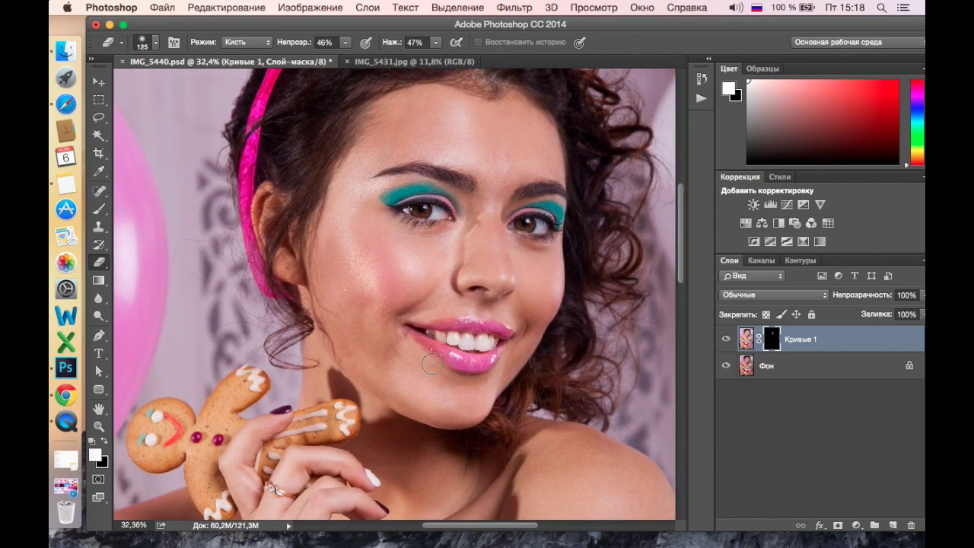
scroll(407, 358, "up", 1)
scroll(403, 358, "up", 1)
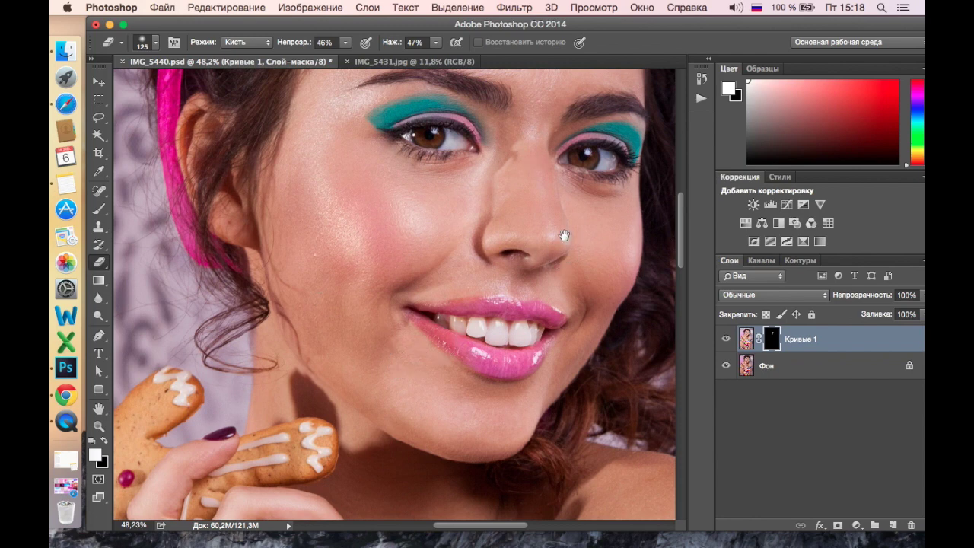
left_click_drag(564, 236, 548, 327)
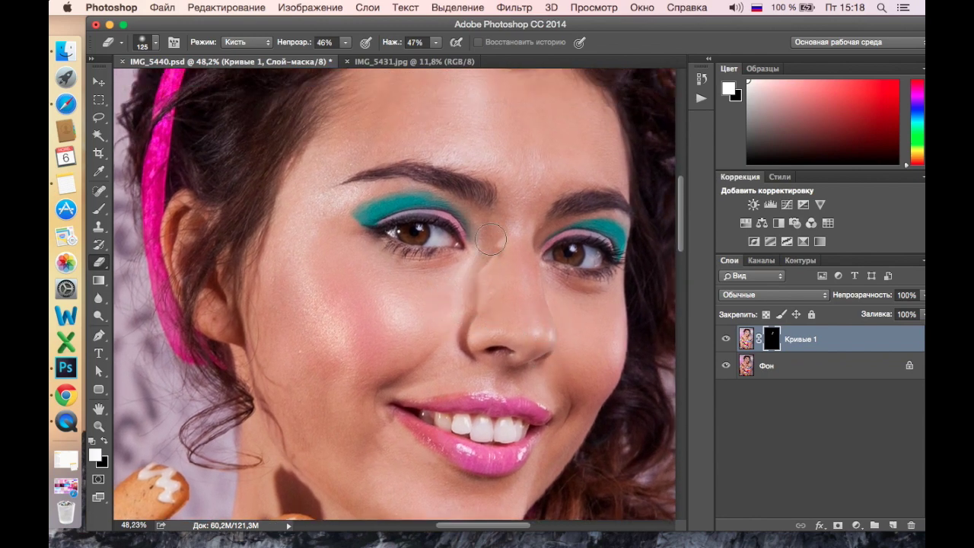
left_click(209, 10)
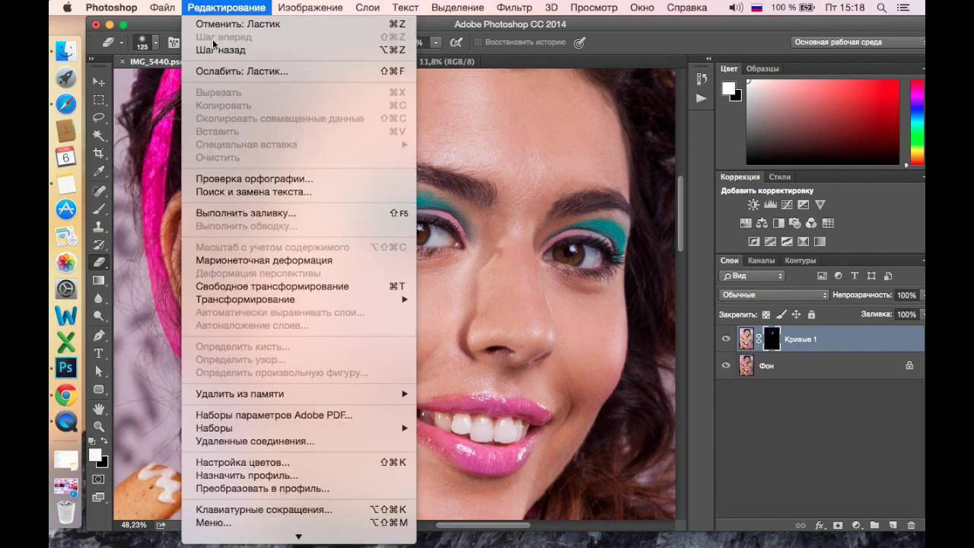
left_click(220, 50)
Set the Brush to 53% opacity, 57% flow and size 100
left_click_drag(492, 332, 496, 224)
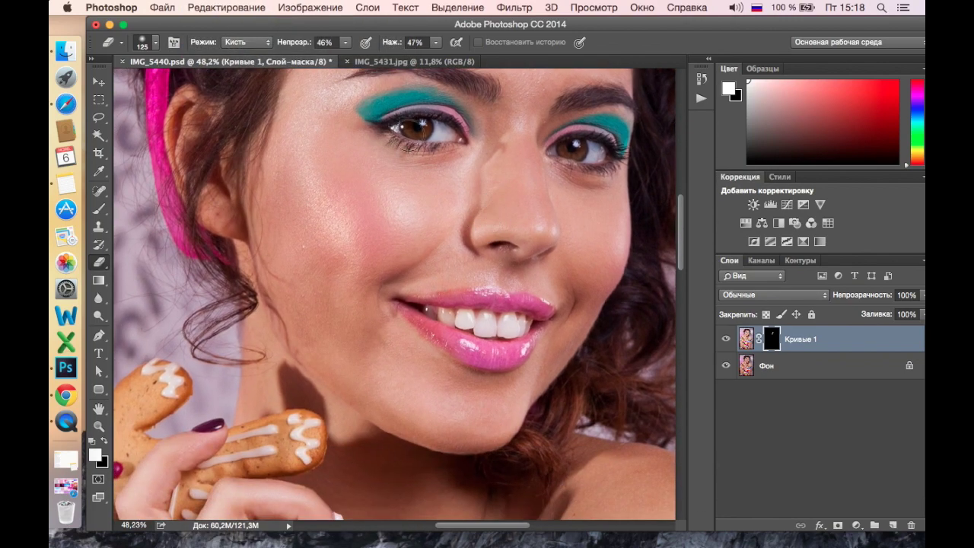
left_click(99, 208)
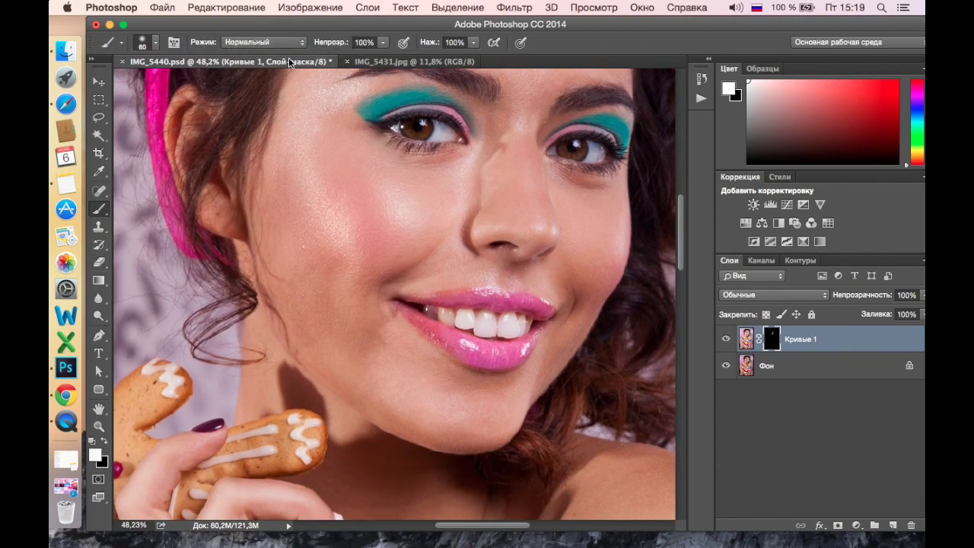
left_click(383, 47)
left_click_drag(386, 58, 354, 60)
left_click(473, 44)
left_click_drag(475, 58, 446, 60)
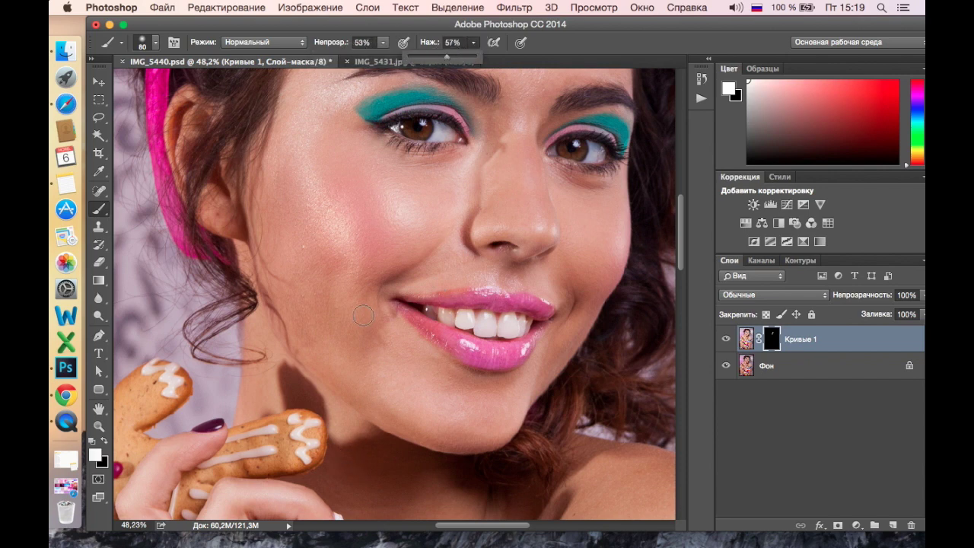
key("bracketright")
key("bracketright")
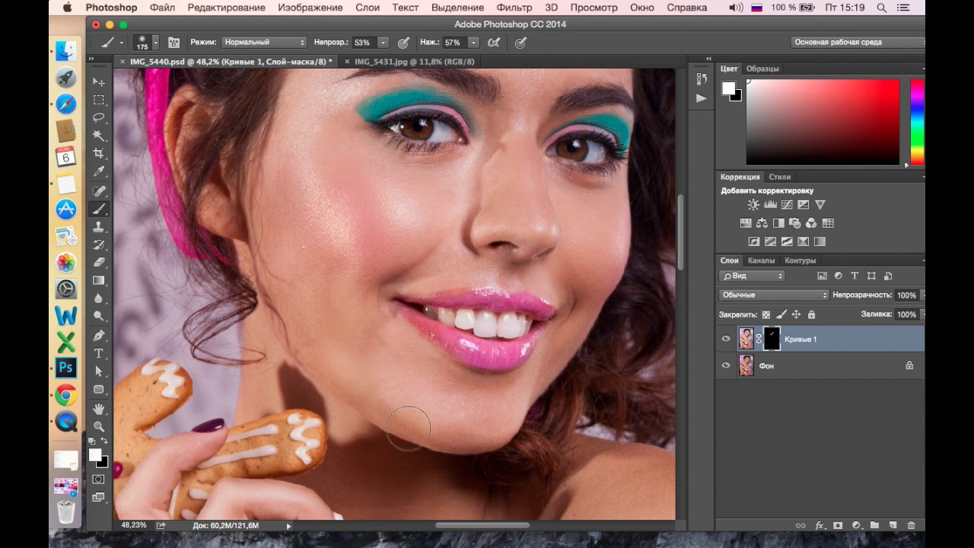
Switch to the Eraser at size 80 for working on the Curves 1 mask
left_click(99, 263)
scroll(411, 377, "up", 5)
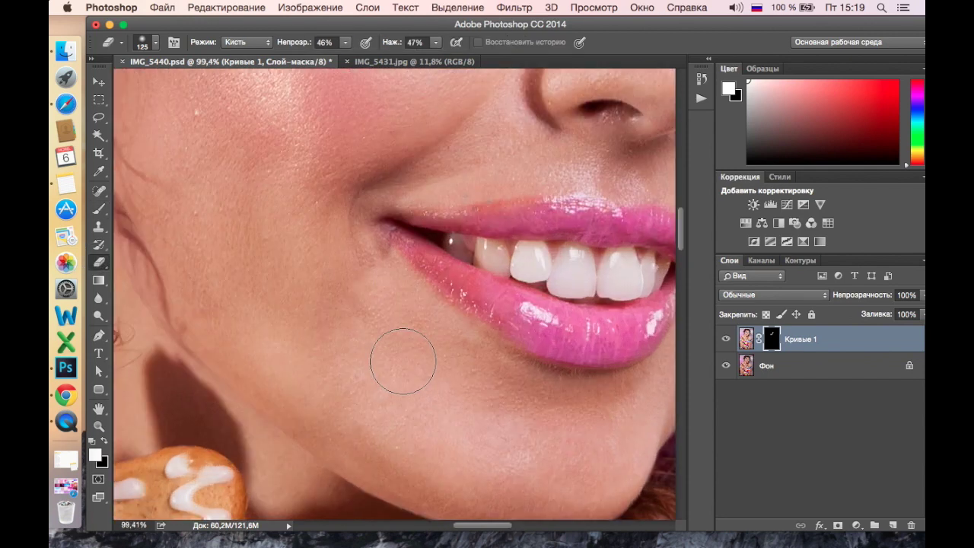
key("bracketleft")
key("bracketleft")
scroll(472, 420, "down", 2)
scroll(474, 418, "down", 2)
scroll(476, 420, "down", 1)
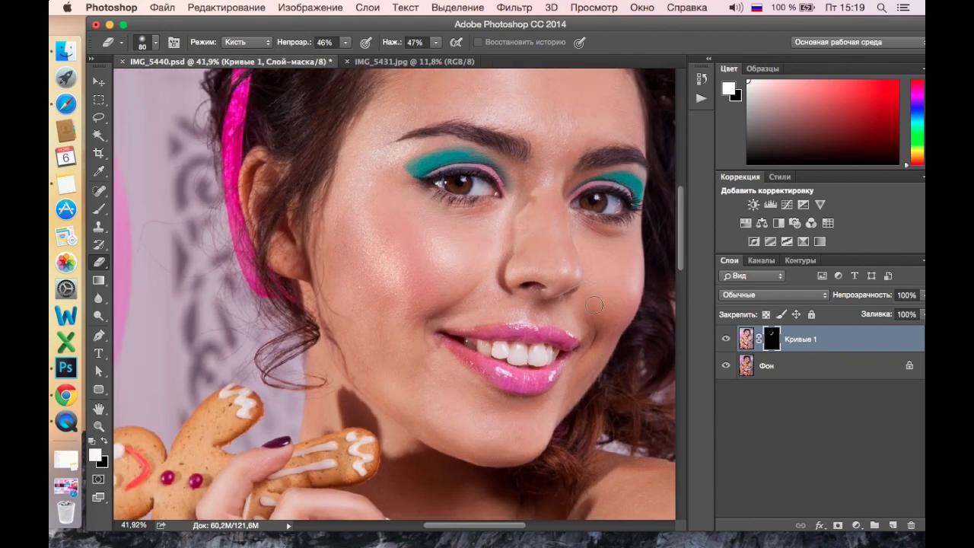
scroll(540, 360, "down", 1)
Toggle Curves 1 visibility off and on to compare the brightening
left_click(726, 341)
left_click(726, 341)
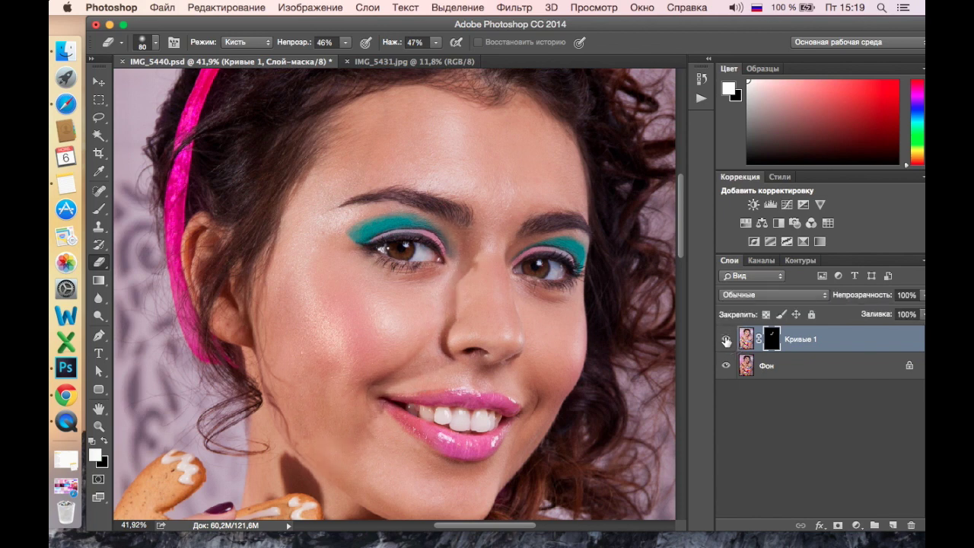
left_click(726, 341)
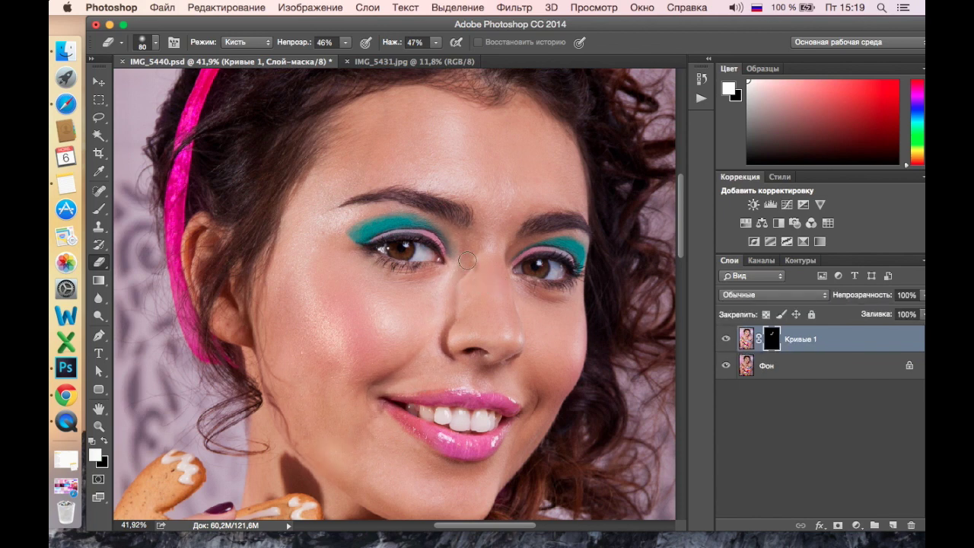
Merge Curves 1 down into the Фон background layer
left_click(821, 365, "shift")
key("super+e")
scroll(532, 372, "down", 3)
scroll(532, 373, "up", 2)
scroll(532, 373, "up", 2)
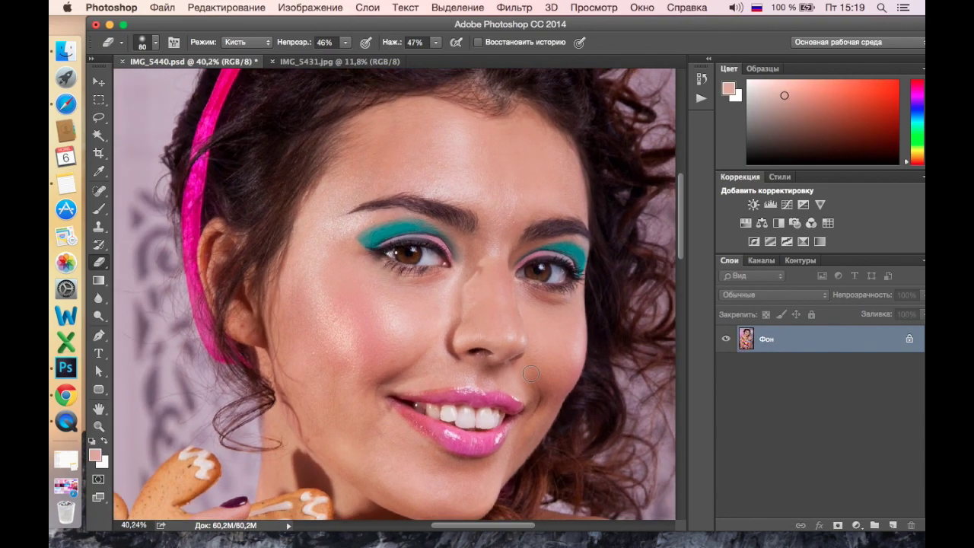
scroll(532, 373, "down", 1)
left_click_drag(606, 344, 518, 289)
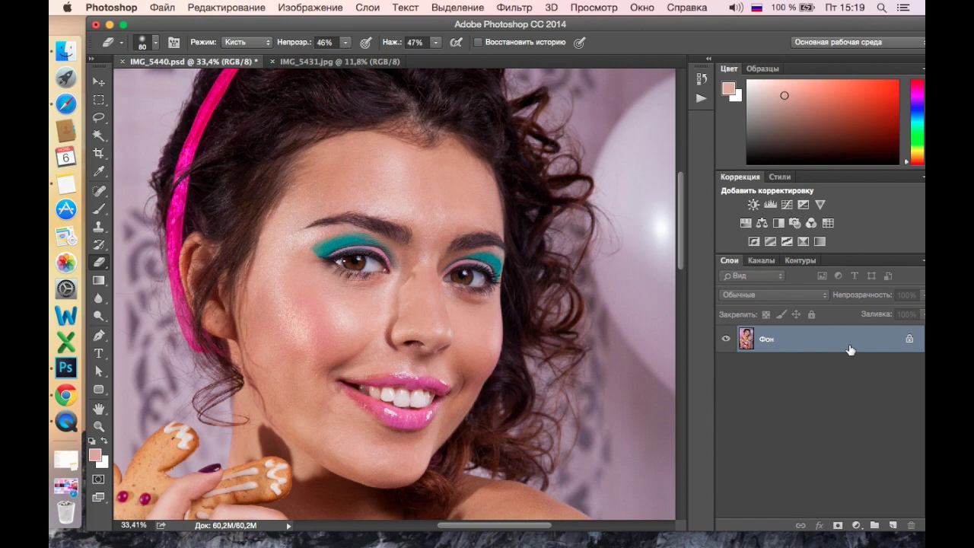
Duplicate Фон twice and apply High Pass at 2.0 px to the top copy
left_click_drag(868, 347, 893, 525)
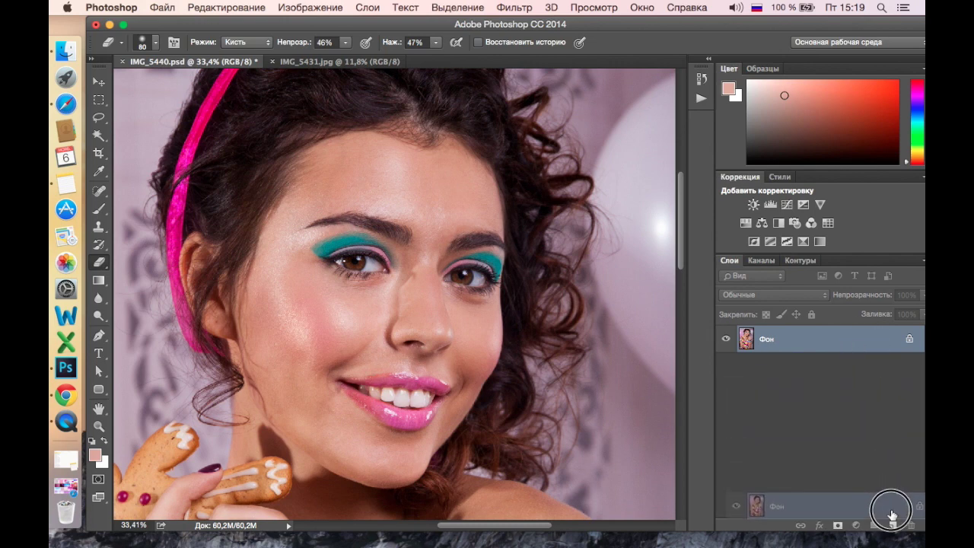
left_click_drag(875, 344, 894, 527)
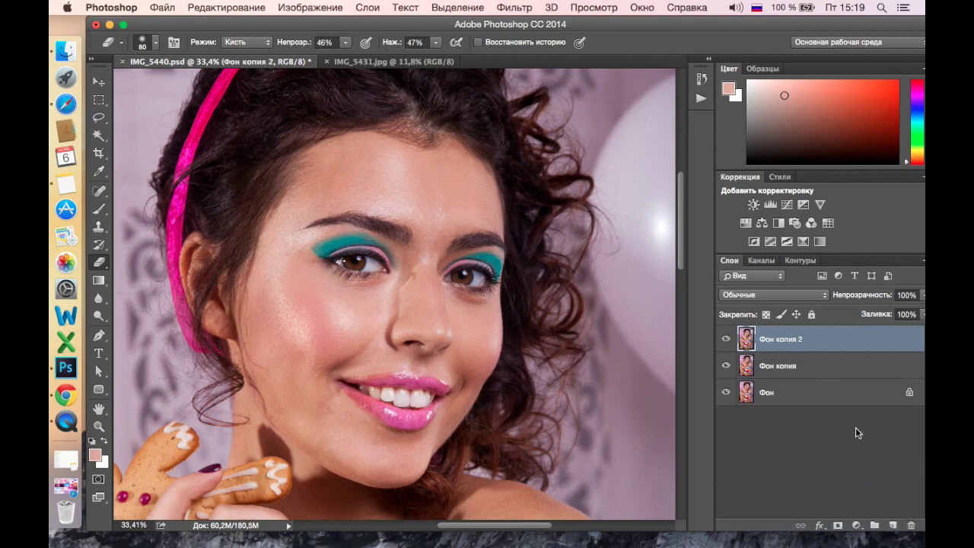
left_click(514, 9)
mouse_move(596, 288)
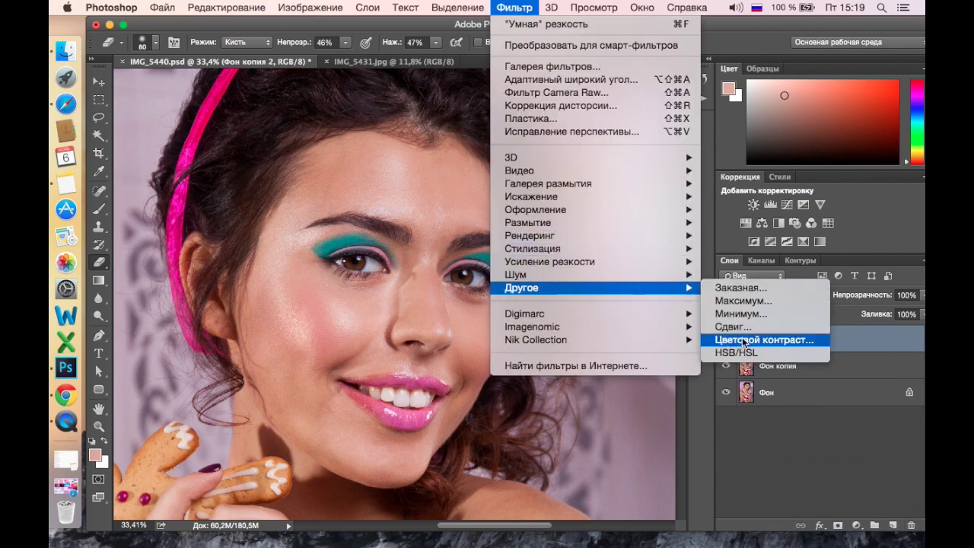
left_click(744, 341)
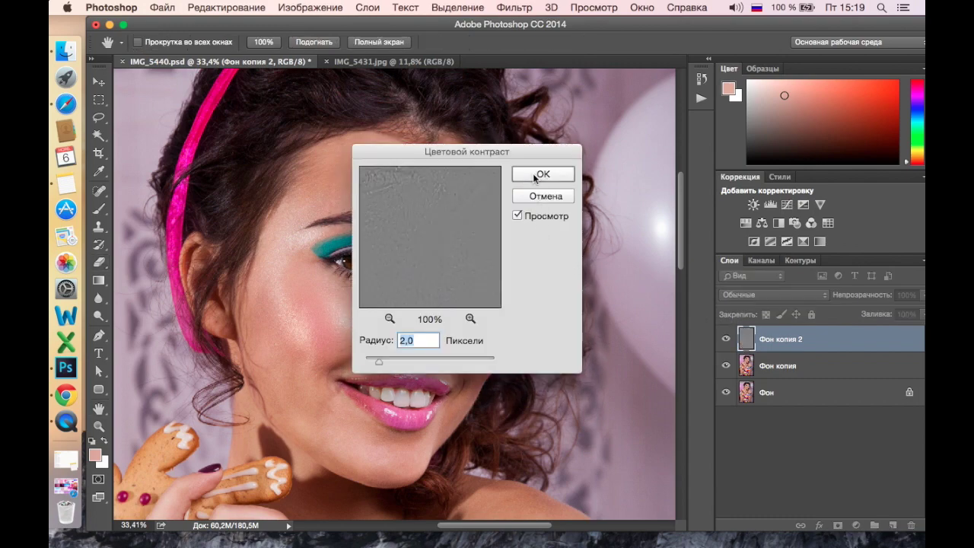
left_click(537, 175)
Set Фон копия 2 to Overlay, hide it, and select Фон копия
left_click(770, 298)
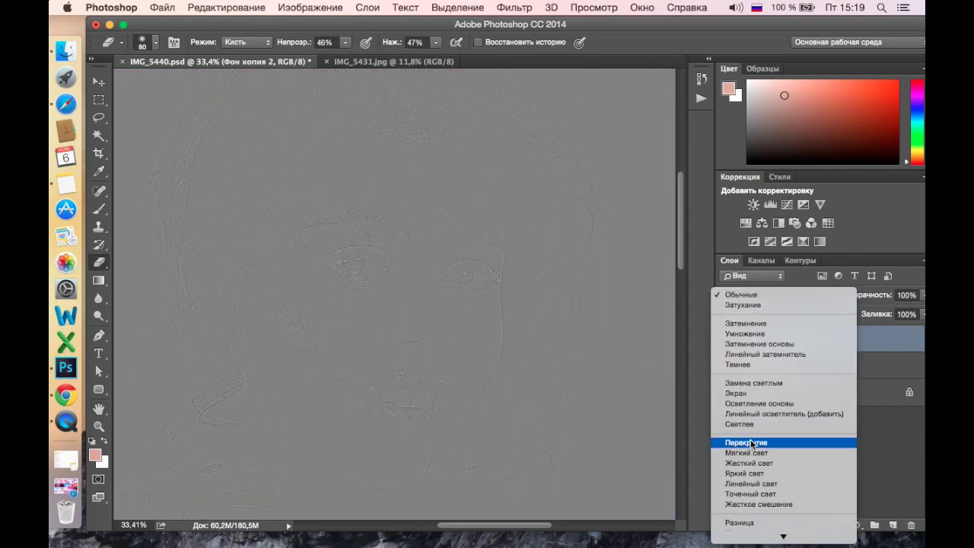
left_click(809, 441)
left_click(735, 340)
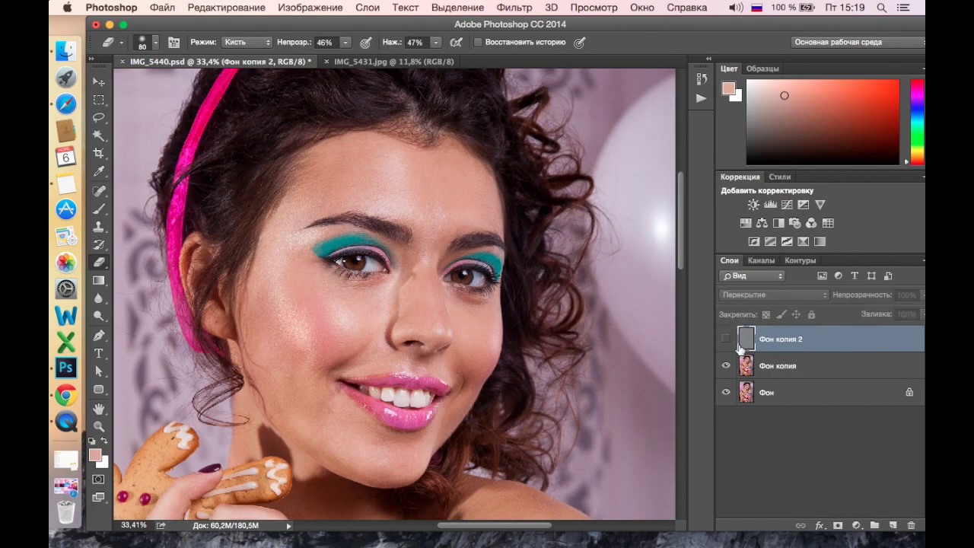
left_click(820, 369)
left_click(512, 9)
mouse_move(532, 326)
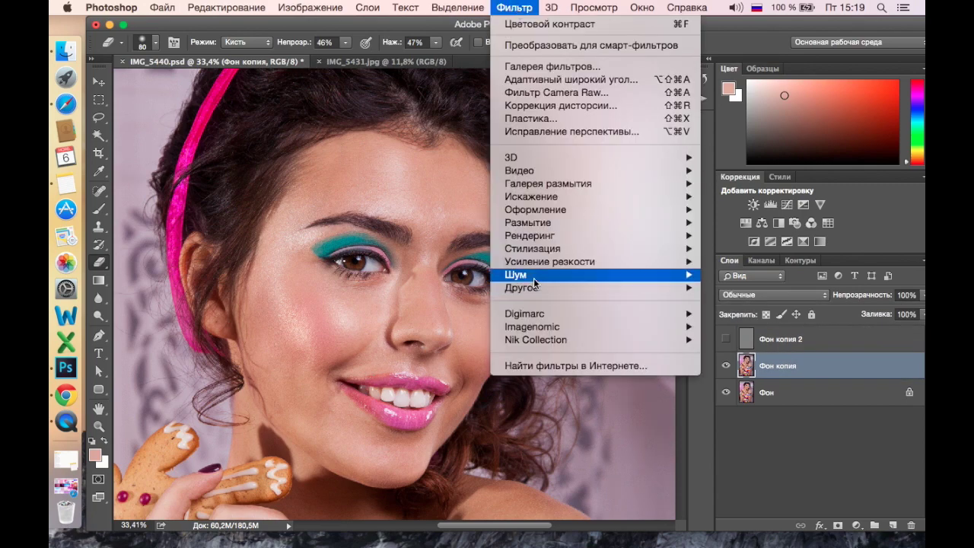
Run the Imagenomic plugin on Фон копия and add a black layer mask
left_click(723, 327)
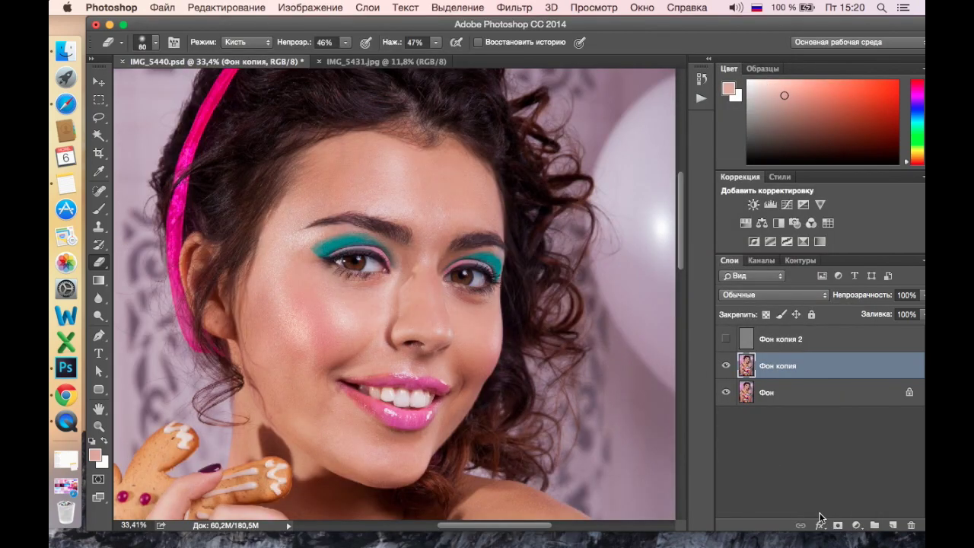
left_click(837, 526, "alt")
scroll(496, 378, "up", 1)
scroll(494, 377, "up", 1)
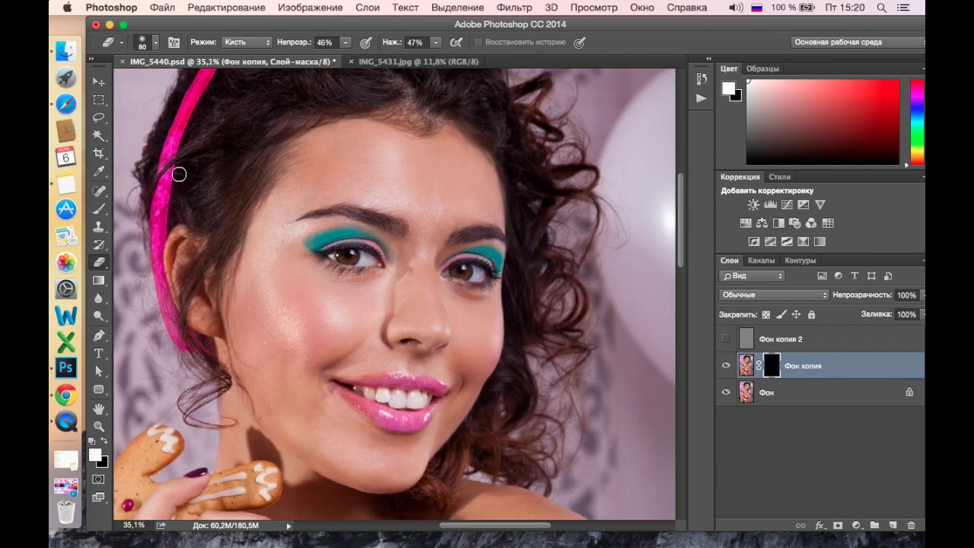
Paint the mask over forehead and cheek with a 125 px brush at 100% opacity and flow
left_click(101, 211)
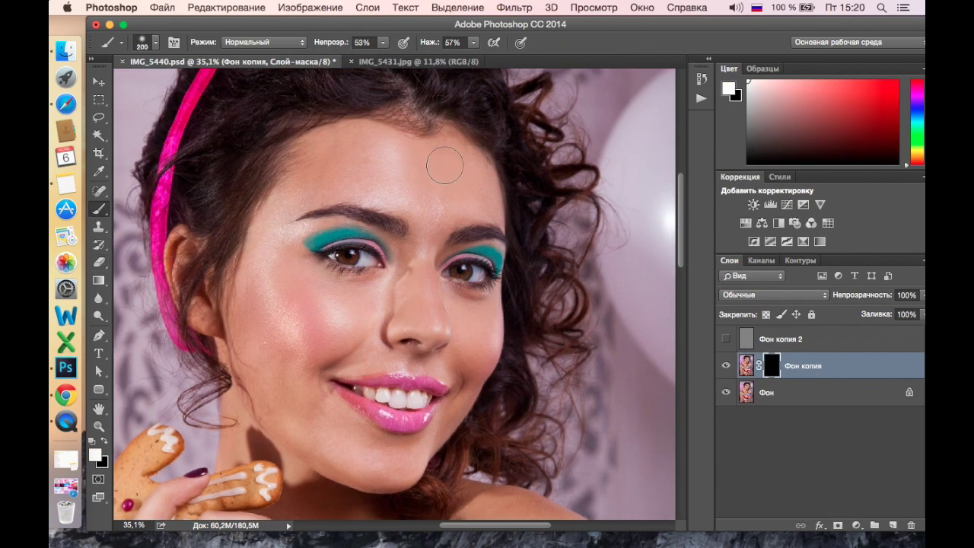
key("0")
key("shift+0")
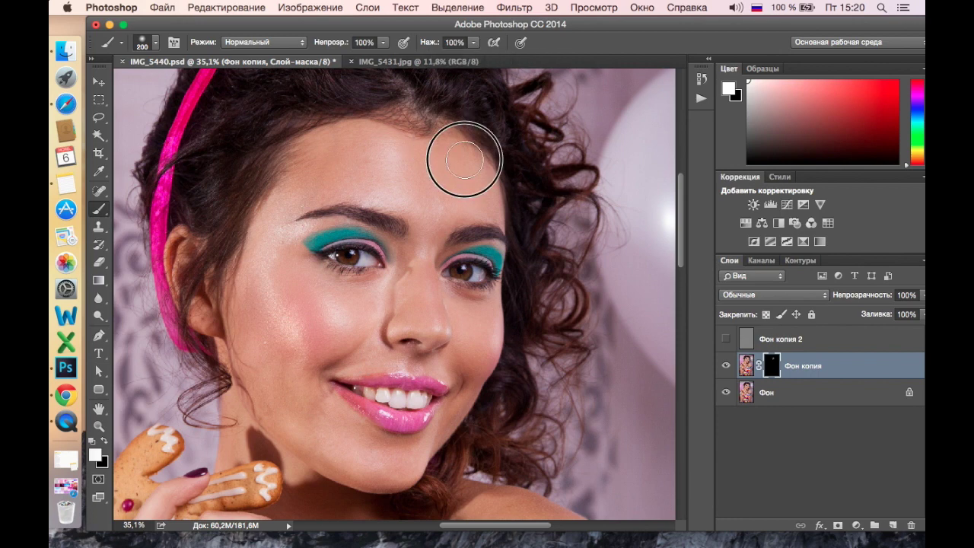
scroll(429, 200, "up", 3)
key("bracketleft")
key("bracketleft")
key("bracketleft")
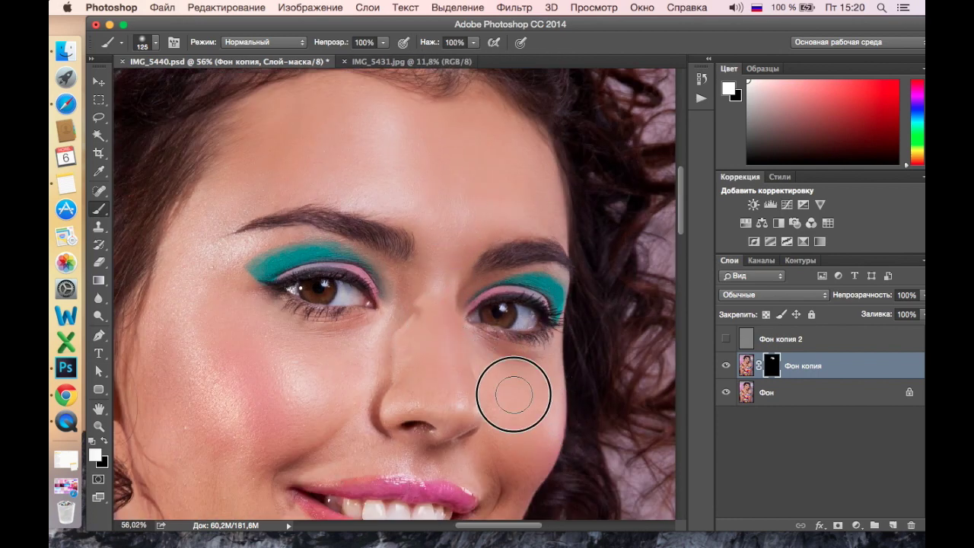
mouse_move(226, 198)
left_mouse_down()
mouse_move(220, 378)
mouse_move(463, 391)
left_mouse_up()
Resize the brush between 100 and 200 px while extending the mask toward the shoulders
key("bracketright")
key("bracketright")
key("bracketright")
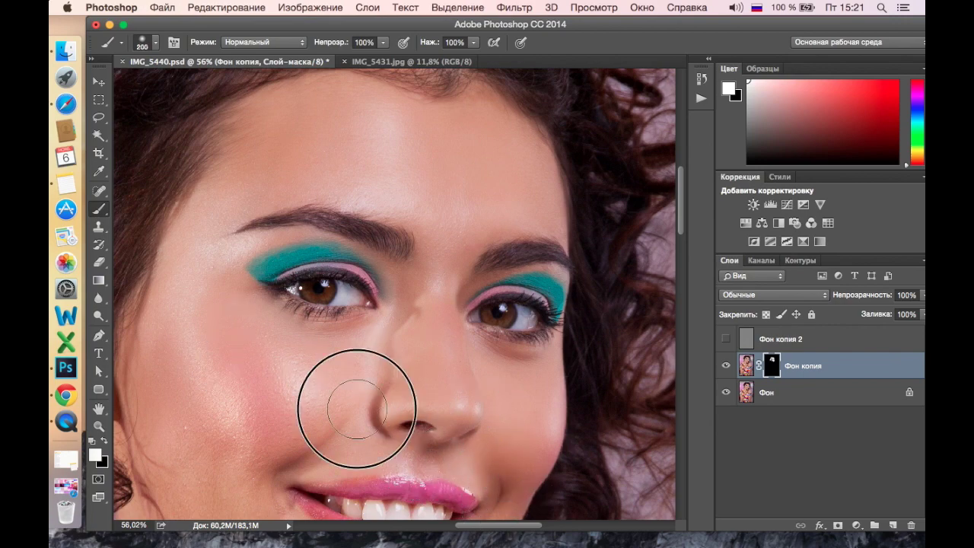
scroll(174, 402, "down", 2)
scroll(233, 305, "down", 4)
key("bracketleft")
key("bracketleft")
key("bracketleft")
key("bracketleft")
key("backslash")
key("backslash")
scroll(291, 377, "down", 2)
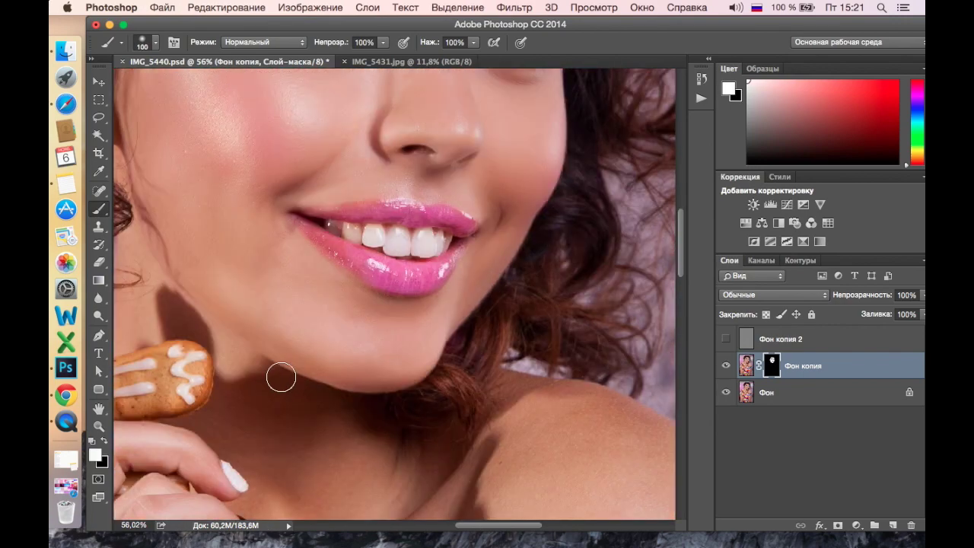
scroll(291, 377, "down", 2)
key("bracketright")
key("bracketright")
key("bracketright")
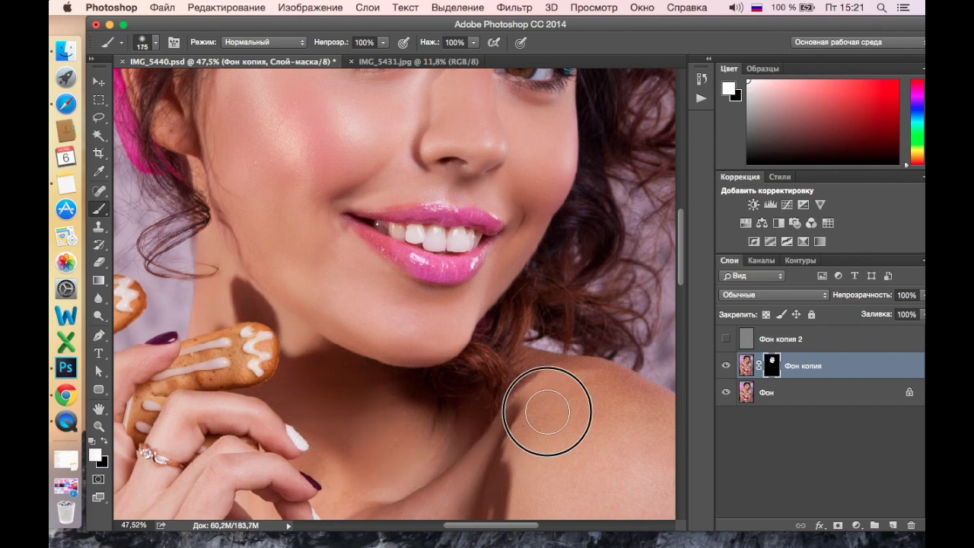
scroll(517, 358, "down", 2)
scroll(472, 312, "down", 2)
key("bracketright")
key("bracketright")
key("bracketright")
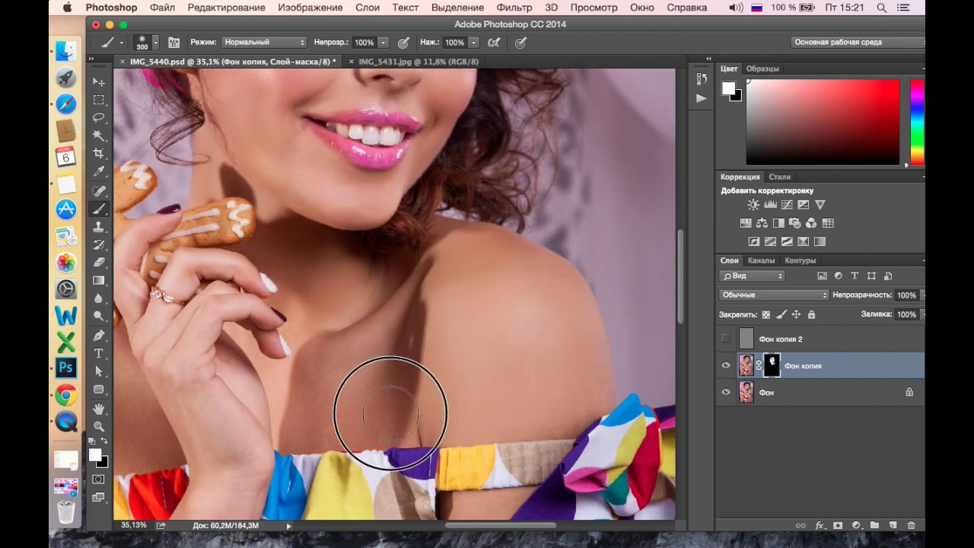
Paint the mask over the arms, hand and neck, then make Фон копия 2 visible
scroll(413, 293, "down", 3)
scroll(619, 338, "down", 1)
scroll(620, 337, "down", 3)
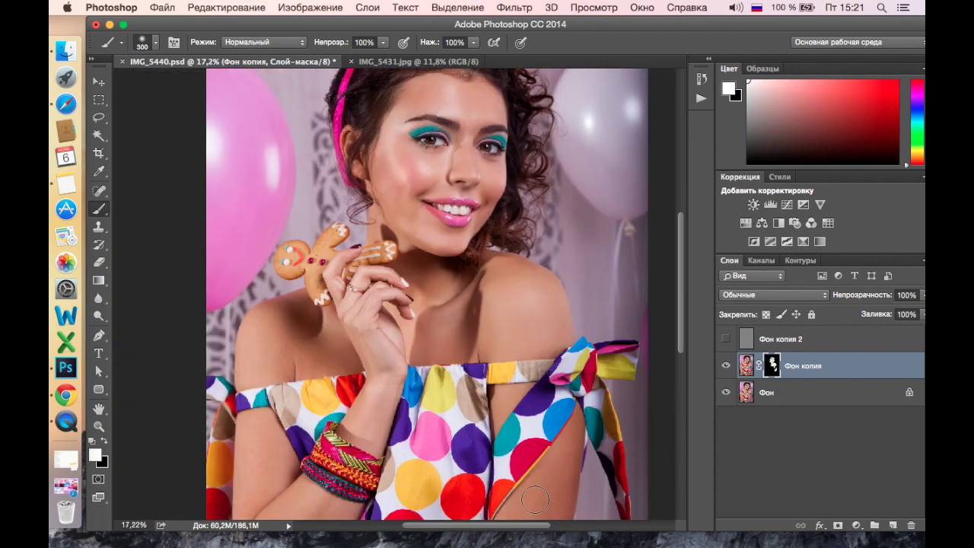
scroll(532, 482, "down", 3)
scroll(489, 429, "down", 2)
key("bracketright")
key("bracketright")
key("bracketleft")
key("bracketleft")
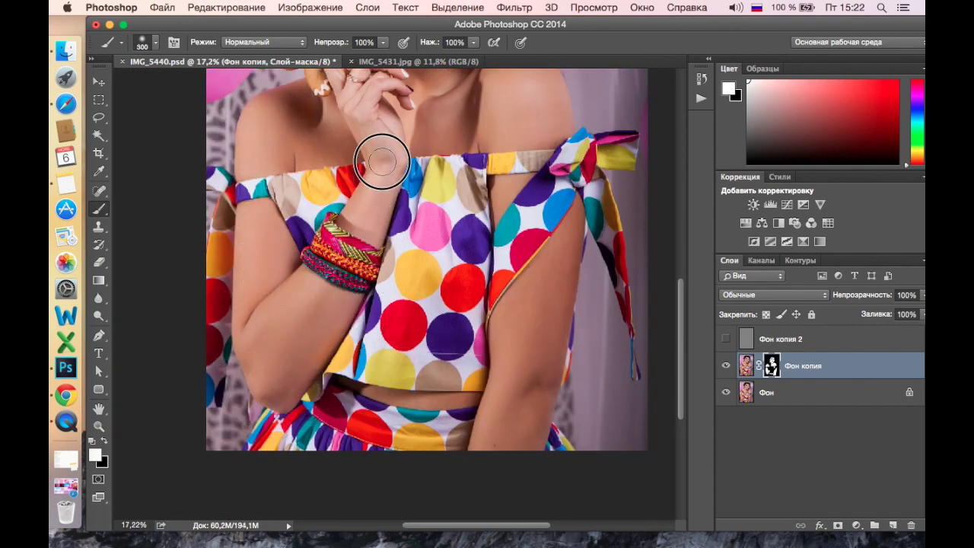
scroll(394, 176, "up", 3)
scroll(289, 244, "up", 3)
scroll(289, 243, "up", 3)
key("bracketleft")
key("bracketleft")
key("bracketleft")
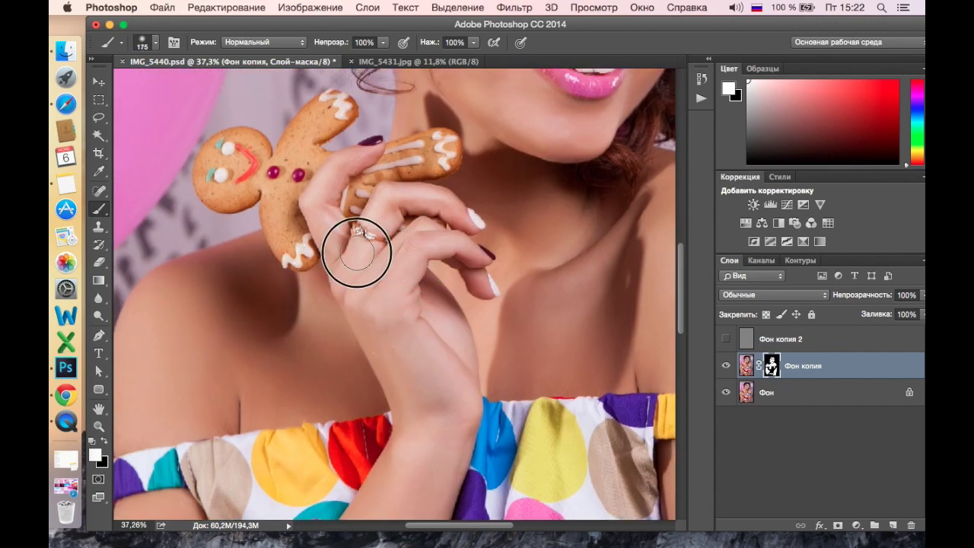
scroll(480, 296, "down", 2)
scroll(406, 280, "up", 5)
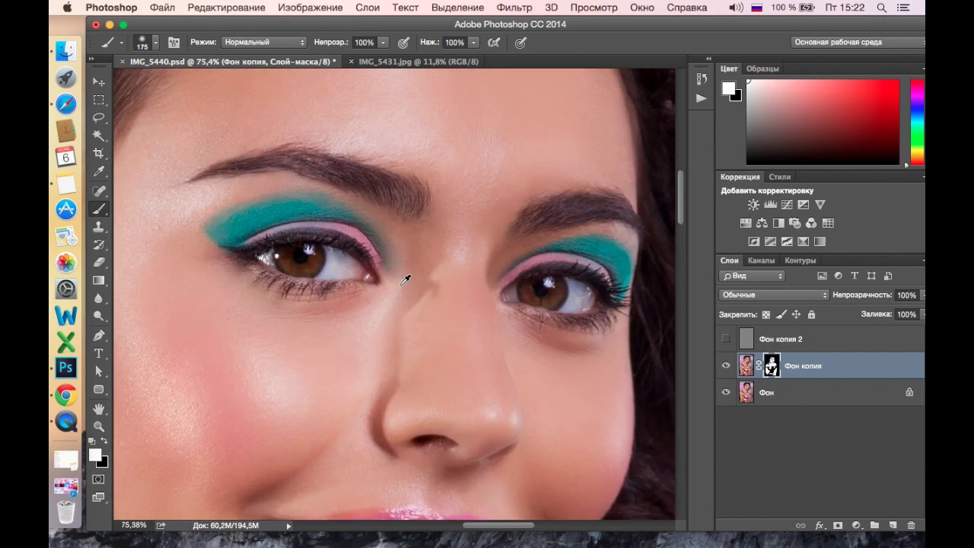
scroll(411, 335, "down", 3)
scroll(424, 337, "up", 3)
left_click(726, 339)
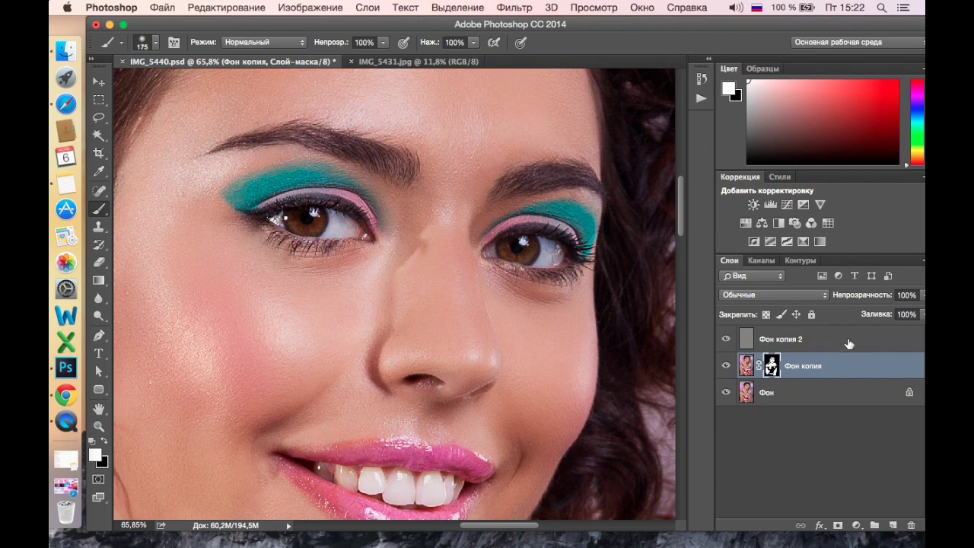
left_click(510, 9)
mouse_move(521, 288)
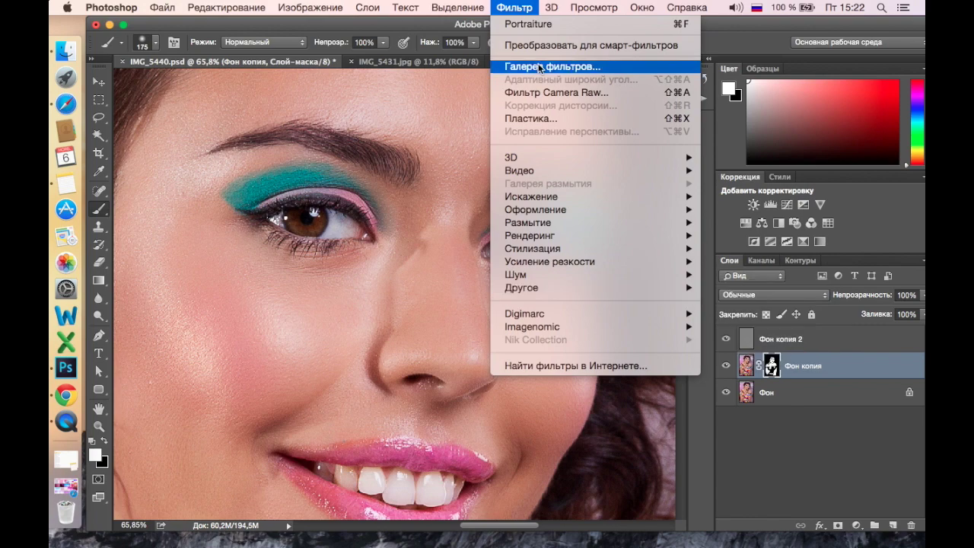
Add an empty layer Слой 1 and select the Mixer Brush tool
left_click(518, 13)
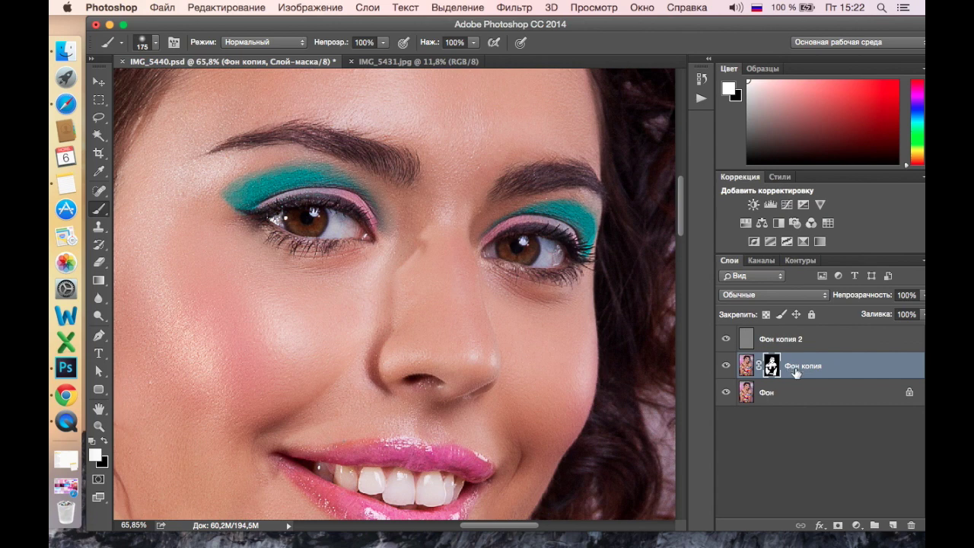
left_click(894, 526)
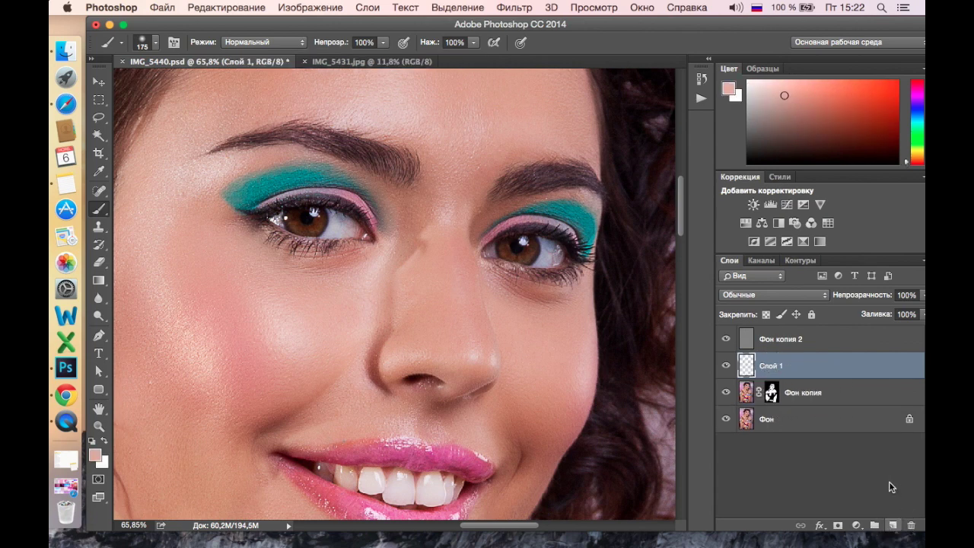
right_click(98, 210)
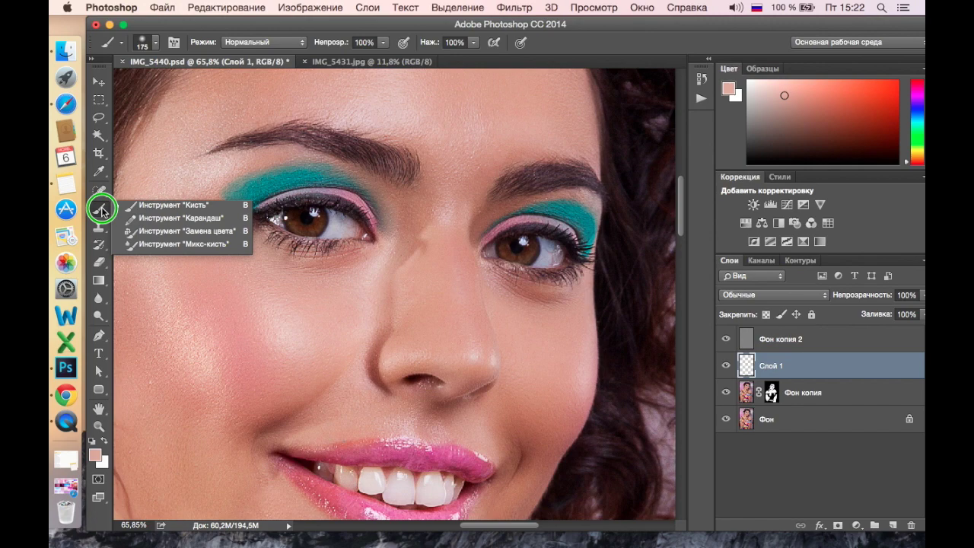
left_click(154, 243)
Hide Фон копия 2 and blend the shadow along the nostril crease
scroll(397, 309, "up", 2)
scroll(396, 312, "up", 2)
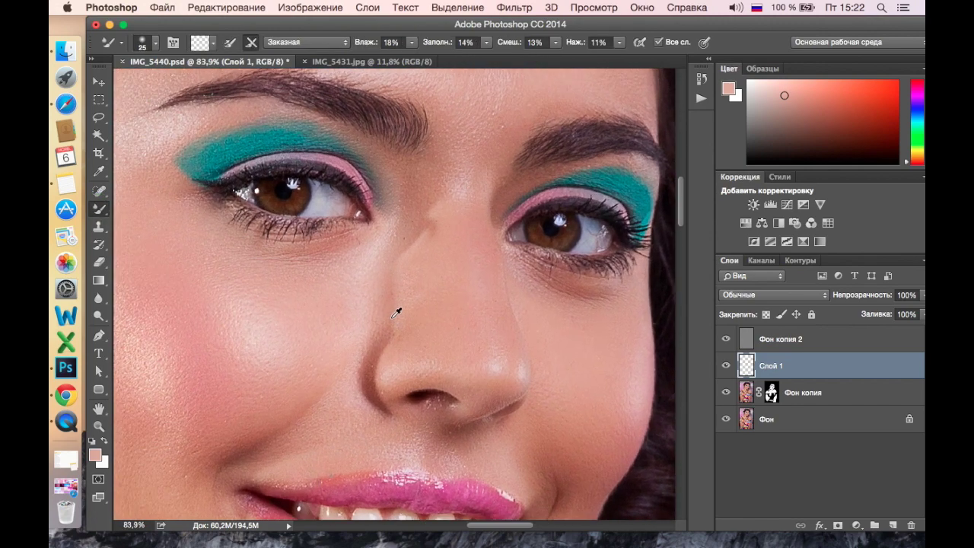
scroll(396, 312, "up", 3)
left_click_drag(432, 356, 453, 297)
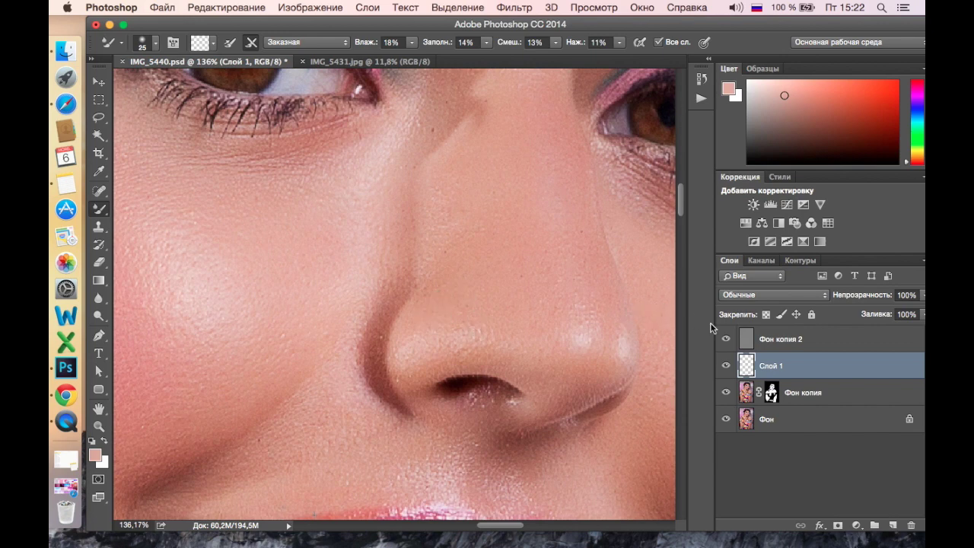
left_click(726, 340)
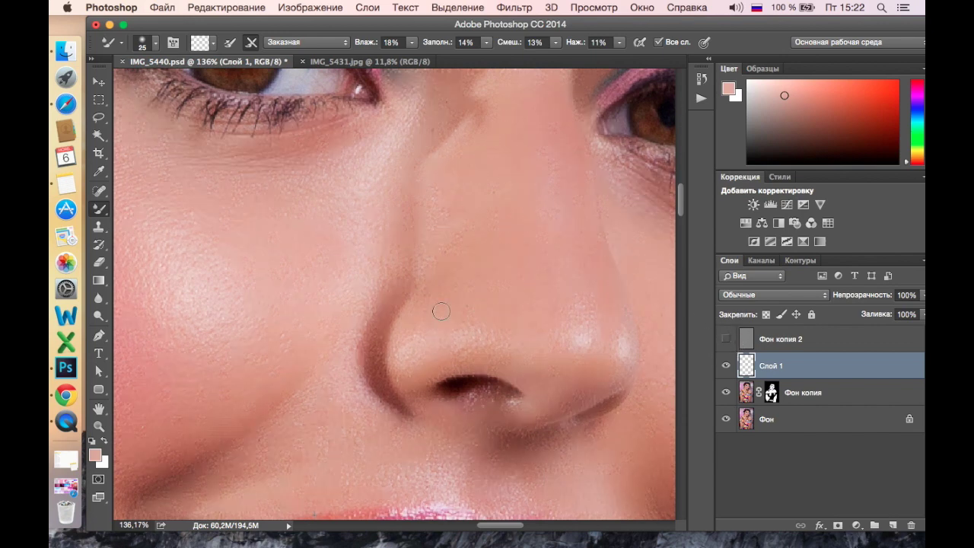
mouse_move(396, 316)
left_mouse_down()
mouse_move(393, 334)
mouse_move(369, 357)
mouse_move(403, 402)
left_mouse_up()
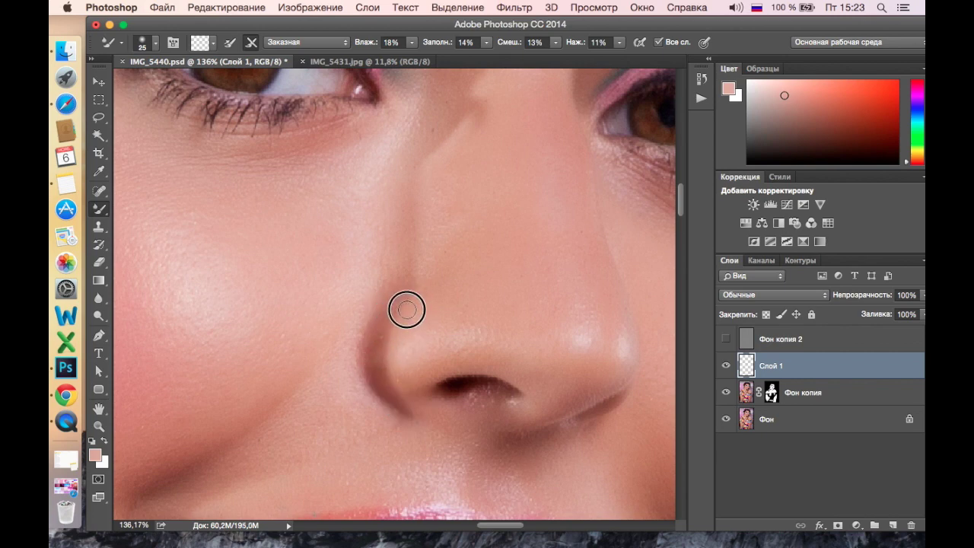
mouse_move(400, 330)
left_mouse_down()
mouse_move(383, 400)
mouse_move(378, 381)
left_mouse_up()
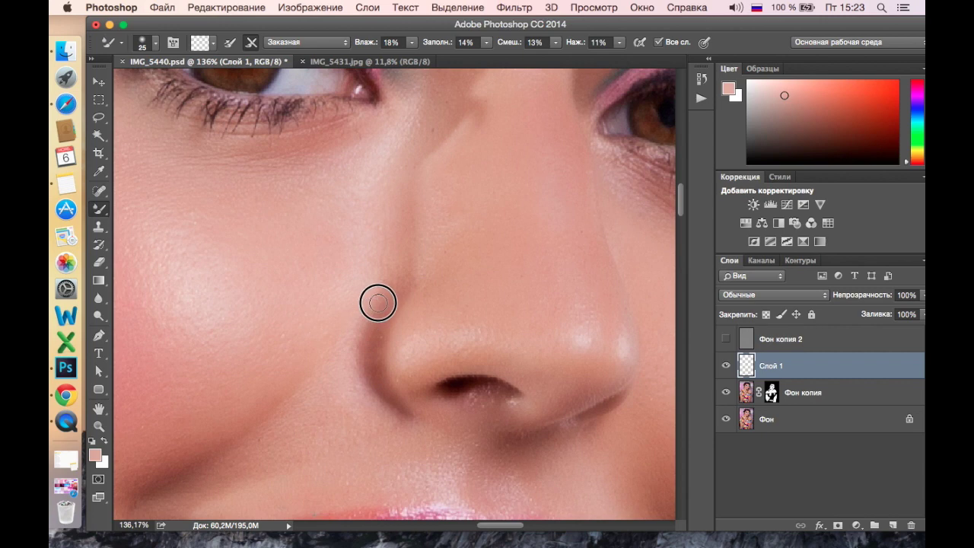
Blend the shading up the crease and along the side of the nose
mouse_move(396, 417)
left_mouse_down()
mouse_move(365, 398)
mouse_move(357, 366)
mouse_move(382, 291)
mouse_move(425, 229)
left_mouse_up()
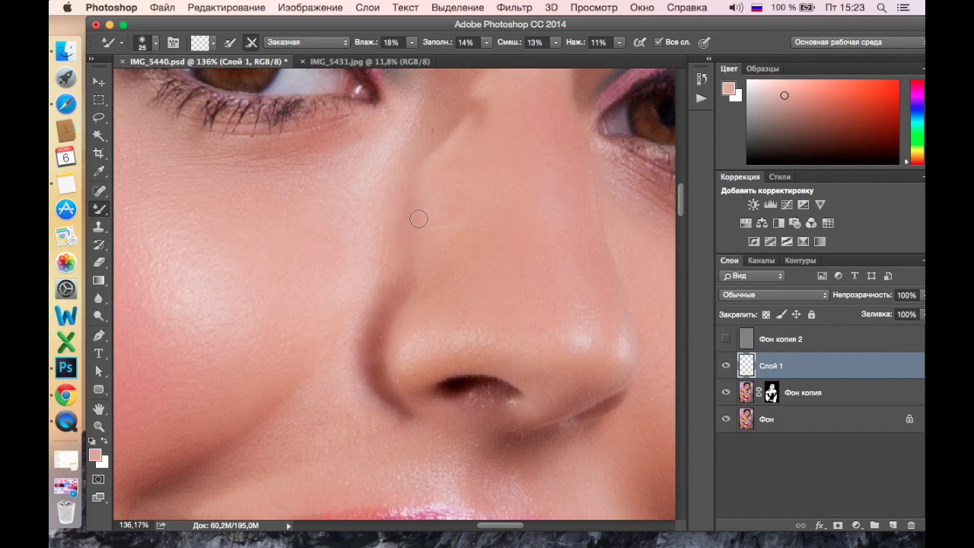
mouse_move(401, 275)
left_mouse_down()
mouse_move(402, 246)
mouse_move(428, 211)
mouse_move(414, 169)
mouse_move(427, 143)
mouse_move(483, 113)
mouse_move(474, 134)
left_mouse_up()
mouse_move(436, 172)
left_mouse_down()
mouse_move(487, 135)
mouse_move(468, 95)
left_mouse_up()
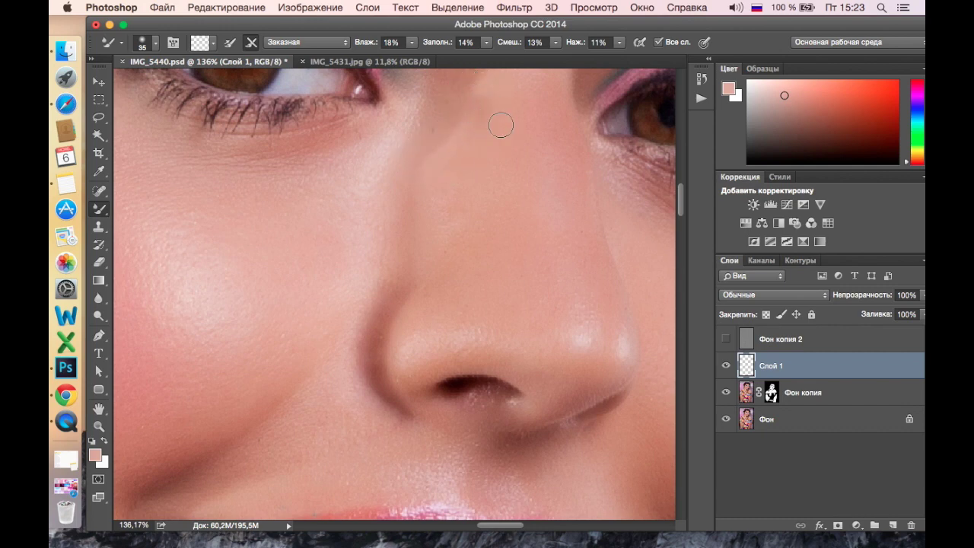
Smooth the skin along the upper nose bridge with several Mixer Brush strokes
left_click_drag(500, 124, 500, 325)
left_click_drag(437, 307, 479, 254)
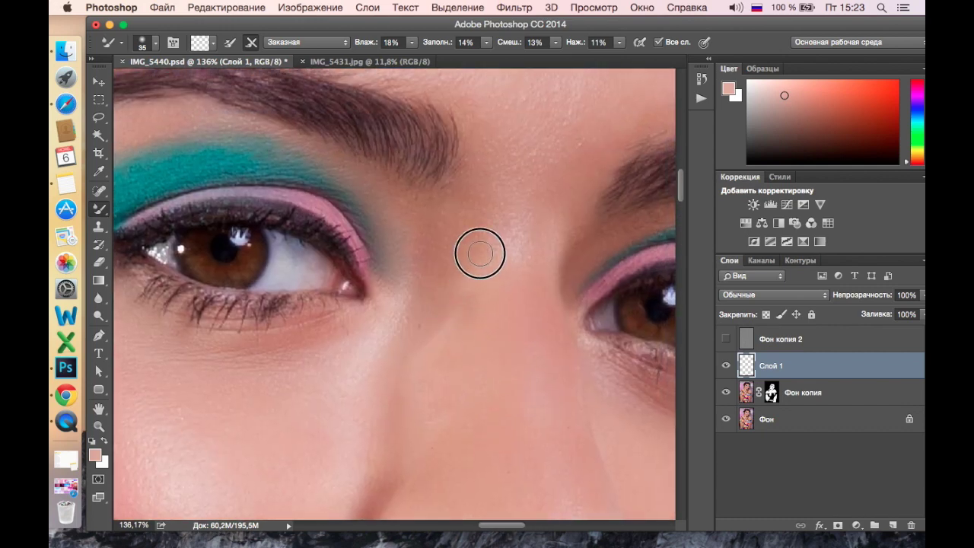
mouse_move(457, 304)
left_mouse_down()
mouse_move(486, 286)
mouse_move(465, 236)
mouse_move(468, 206)
left_mouse_up()
mouse_move(465, 347)
left_mouse_down()
mouse_move(426, 333)
mouse_move(407, 377)
left_mouse_up()
mouse_move(474, 339)
left_mouse_down()
mouse_move(449, 320)
mouse_move(465, 216)
mouse_move(476, 268)
mouse_move(477, 175)
left_mouse_up()
mouse_move(456, 409)
left_mouse_down()
mouse_move(422, 305)
mouse_move(412, 356)
left_mouse_up()
mouse_move(435, 423)
left_mouse_down()
mouse_move(378, 461)
mouse_move(401, 417)
mouse_move(398, 348)
mouse_move(442, 302)
mouse_move(413, 265)
mouse_move(381, 178)
left_mouse_up()
scroll(469, 322, "down", 2)
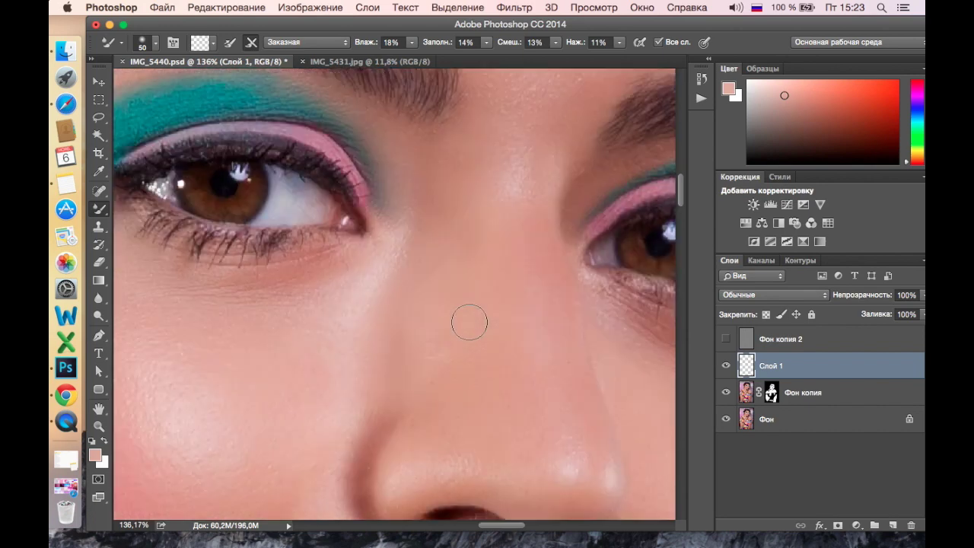
Blend the skin beside the nose toward the lips and on the cheek above the lip
scroll(470, 323, "down", 2)
mouse_move(391, 352)
left_mouse_down()
mouse_move(342, 385)
mouse_move(342, 463)
mouse_move(378, 504)
left_mouse_up()
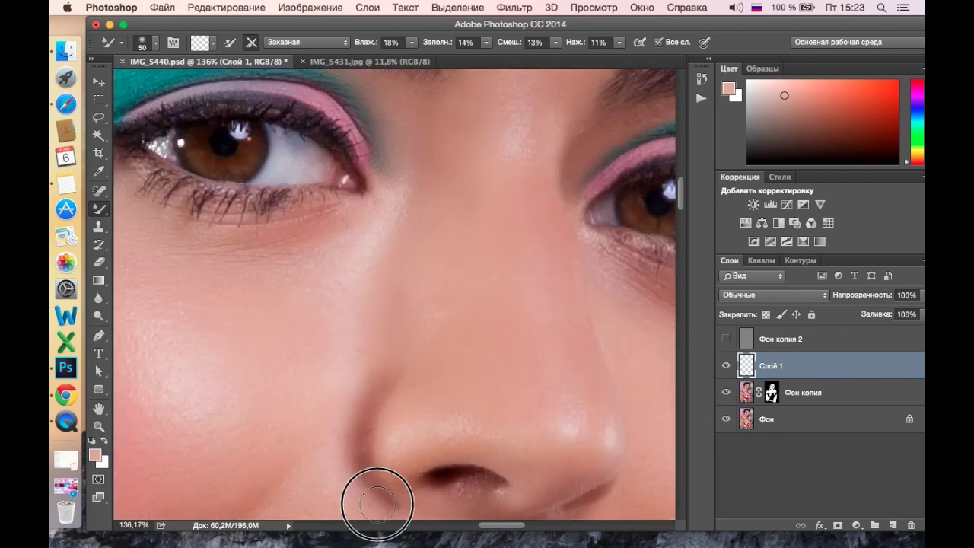
scroll(363, 400, "down", 3)
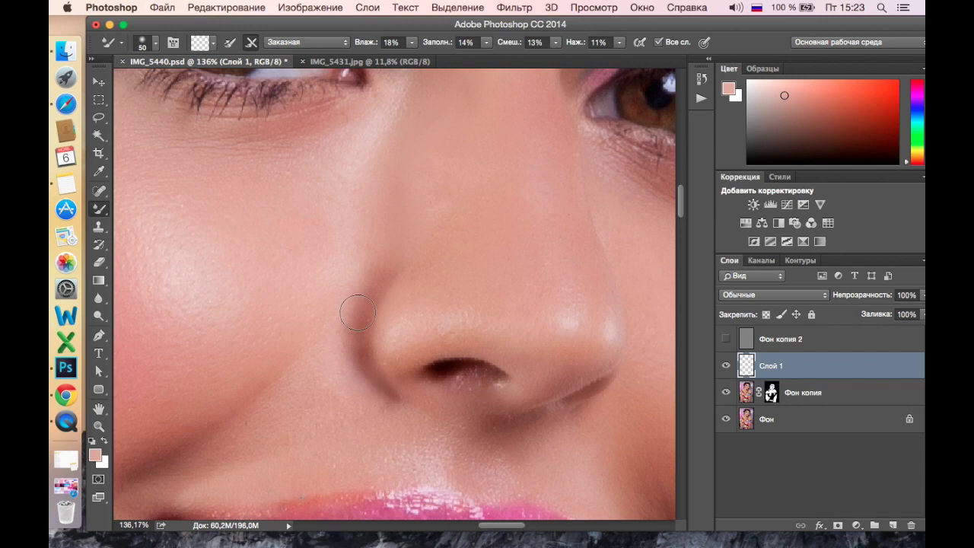
mouse_move(386, 411)
left_mouse_down()
mouse_move(370, 423)
mouse_move(358, 406)
mouse_move(327, 409)
mouse_move(275, 468)
mouse_move(196, 463)
mouse_move(268, 467)
mouse_move(360, 418)
mouse_move(256, 449)
mouse_move(264, 454)
left_mouse_up()
scroll(242, 372, "down", 3)
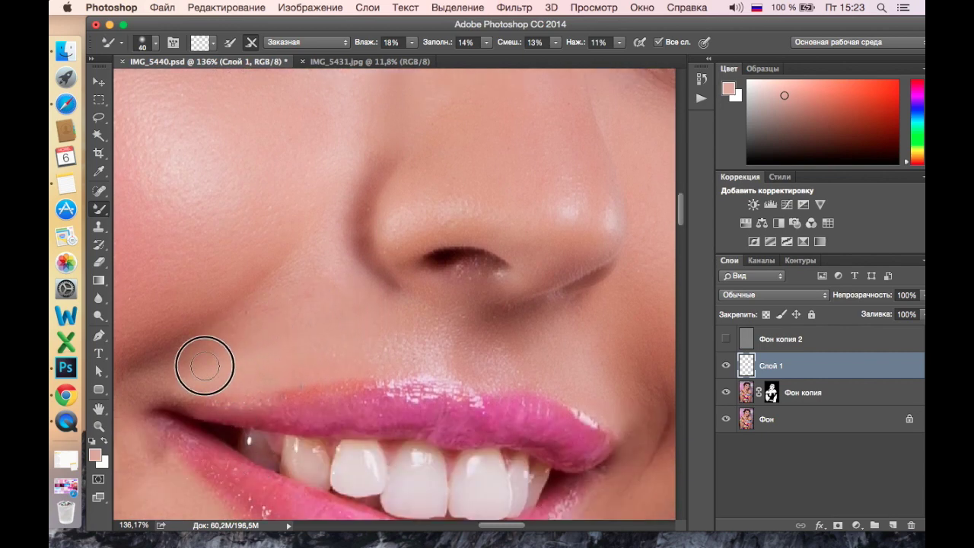
mouse_move(171, 375)
left_mouse_down()
mouse_move(200, 348)
mouse_move(256, 344)
mouse_move(200, 352)
mouse_move(226, 370)
mouse_move(301, 297)
mouse_move(337, 279)
mouse_move(387, 309)
mouse_move(342, 335)
mouse_move(270, 339)
mouse_move(222, 366)
left_mouse_up()
Smooth the skin from the nose up toward the inner eye
scroll(312, 330, "down", 2)
scroll(325, 298, "down", 2)
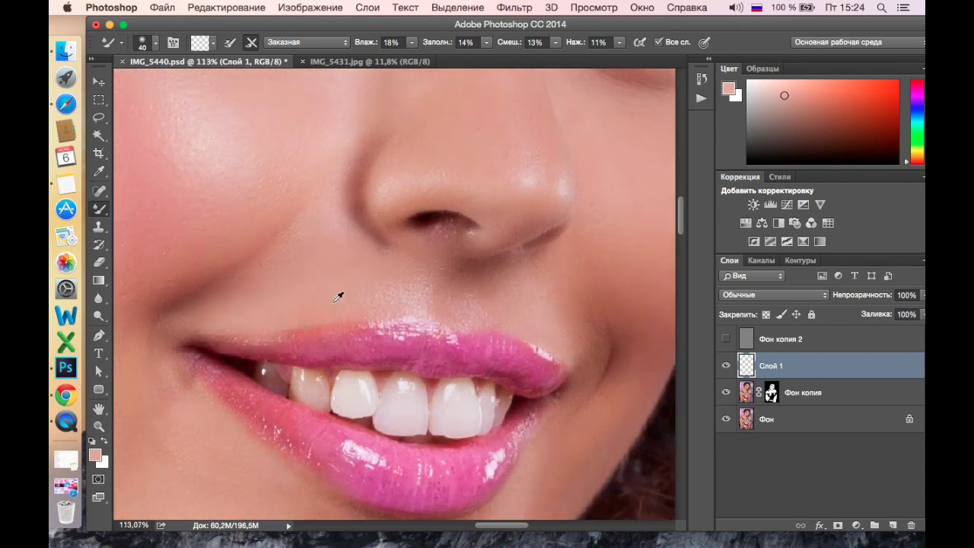
scroll(339, 292, "down", 2)
scroll(327, 304, "down", 2)
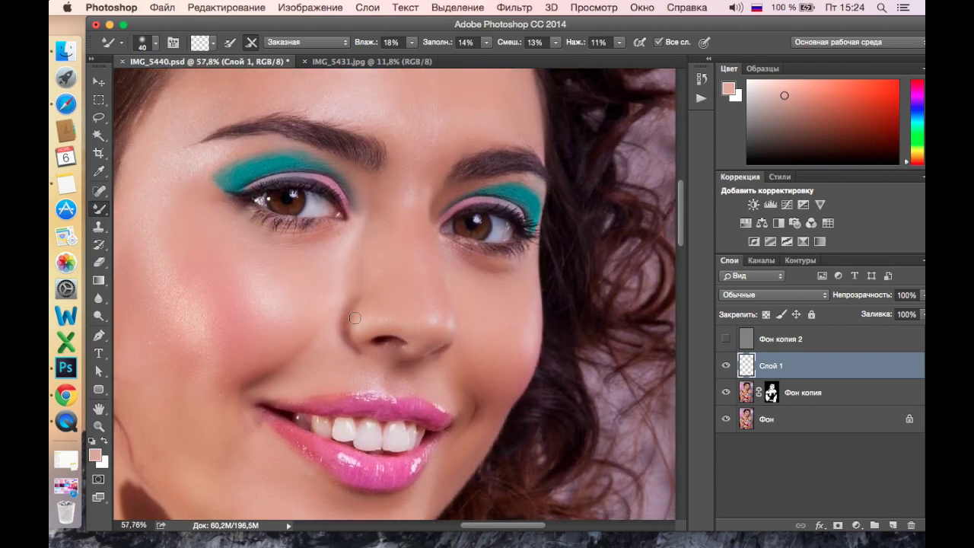
scroll(360, 312, "up", 4)
scroll(353, 292, "up", 1)
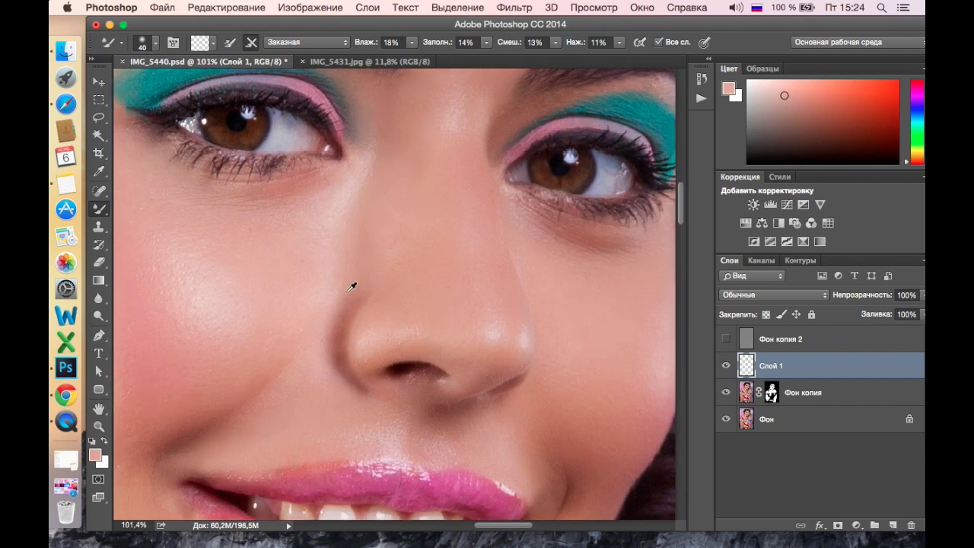
mouse_move(340, 290)
left_mouse_down()
mouse_move(352, 191)
mouse_move(376, 156)
left_mouse_up()
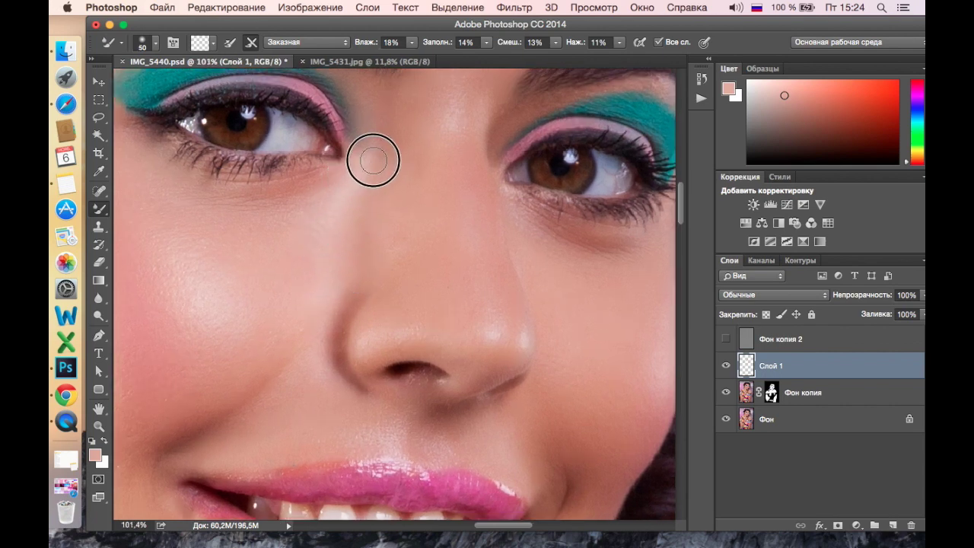
Smooth the nose bridge with short strokes and zoom out to check the result
scroll(413, 200, "up", 2)
left_click_drag(422, 211, 413, 233)
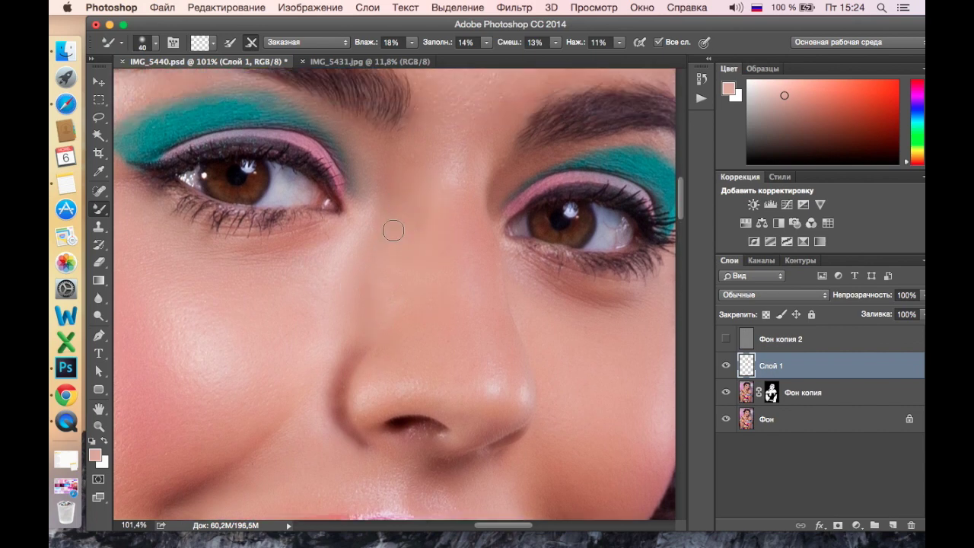
mouse_move(398, 238)
left_mouse_down()
mouse_move(381, 254)
mouse_move(403, 222)
mouse_move(429, 260)
left_mouse_up()
left_click_drag(383, 310, 371, 291)
scroll(390, 309, "down", 3)
scroll(389, 309, "down", 2)
scroll(390, 309, "down", 1)
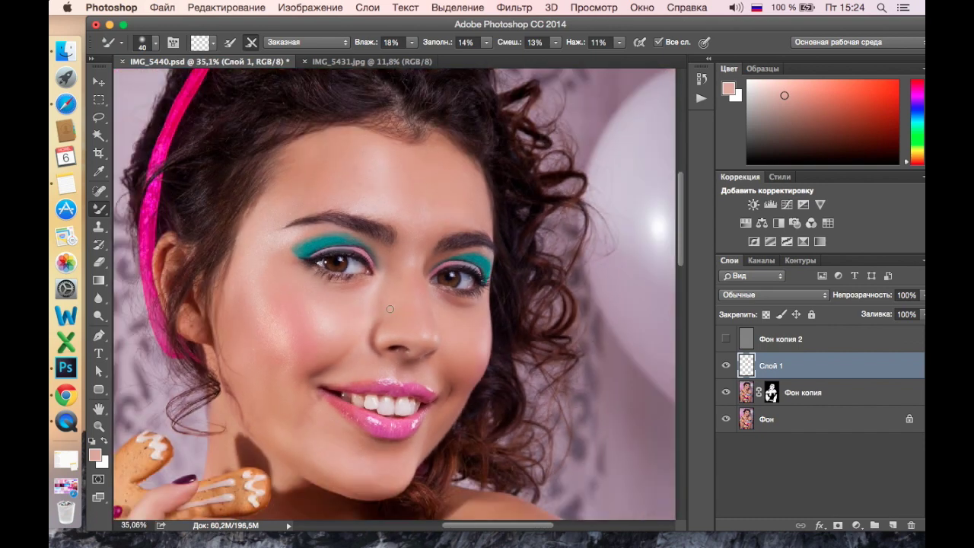
Zoom in on the lower face and enlarge the Mixer Brush to 150
scroll(395, 305, "down", 1)
scroll(361, 314, "up", 1)
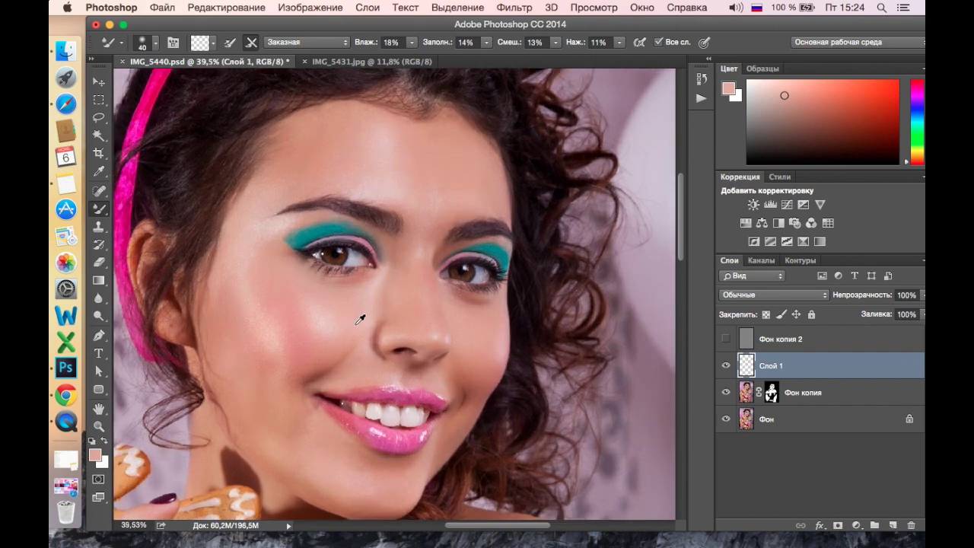
scroll(356, 318, "up", 1)
scroll(359, 315, "up", 1)
left_click_drag(380, 322, 425, 201)
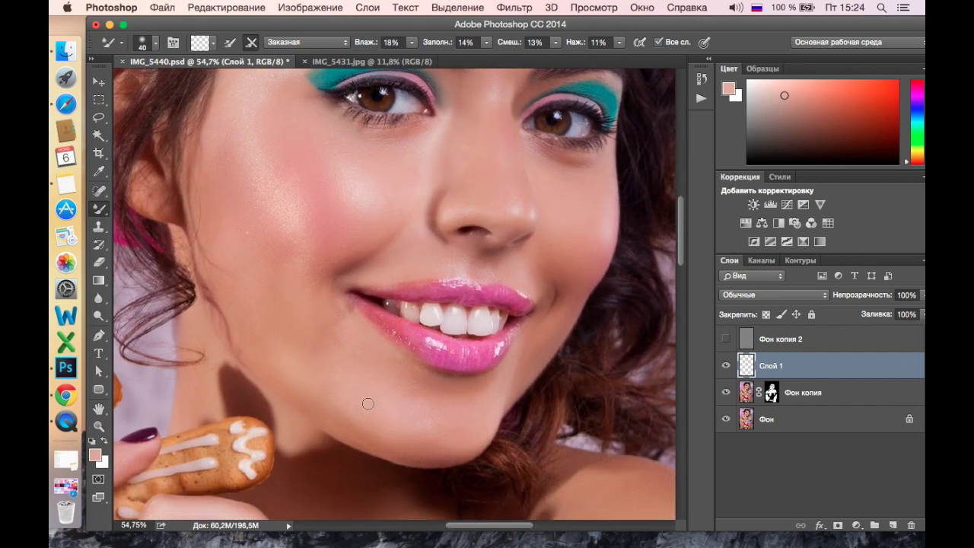
scroll(341, 358, "up", 2)
scroll(360, 362, "up", 1)
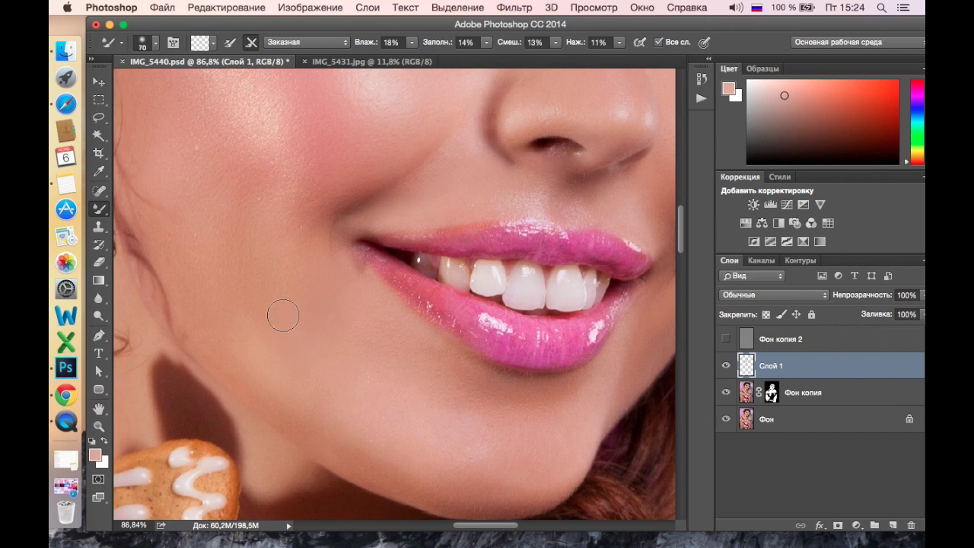
key("bracketright")
key("bracketright")
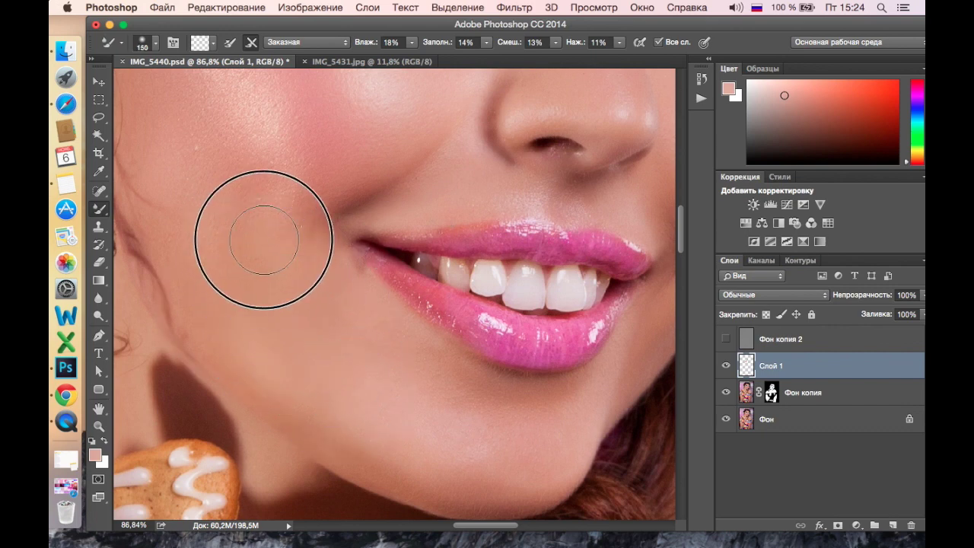
scroll(346, 383, "down", 5)
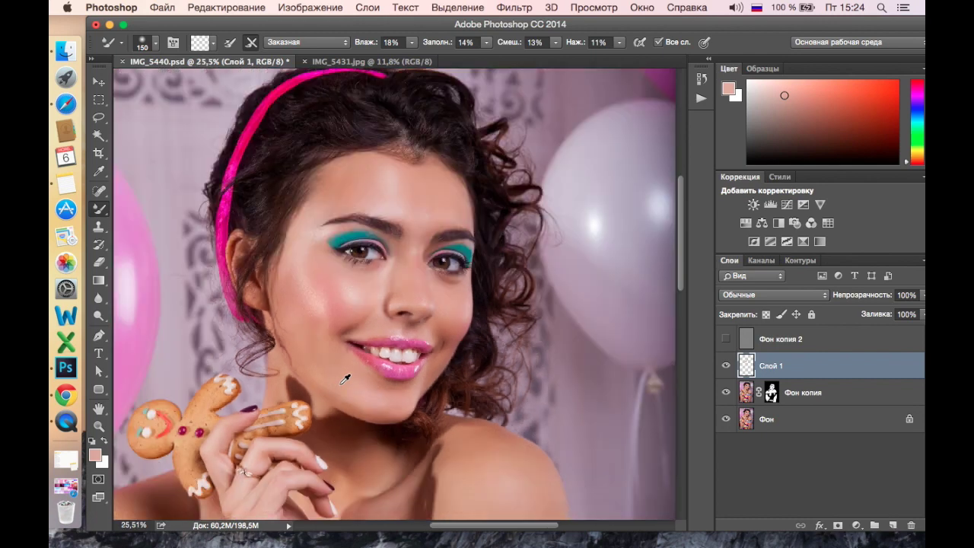
scroll(351, 387, "up", 2)
scroll(347, 376, "up", 1)
scroll(337, 363, "up", 1)
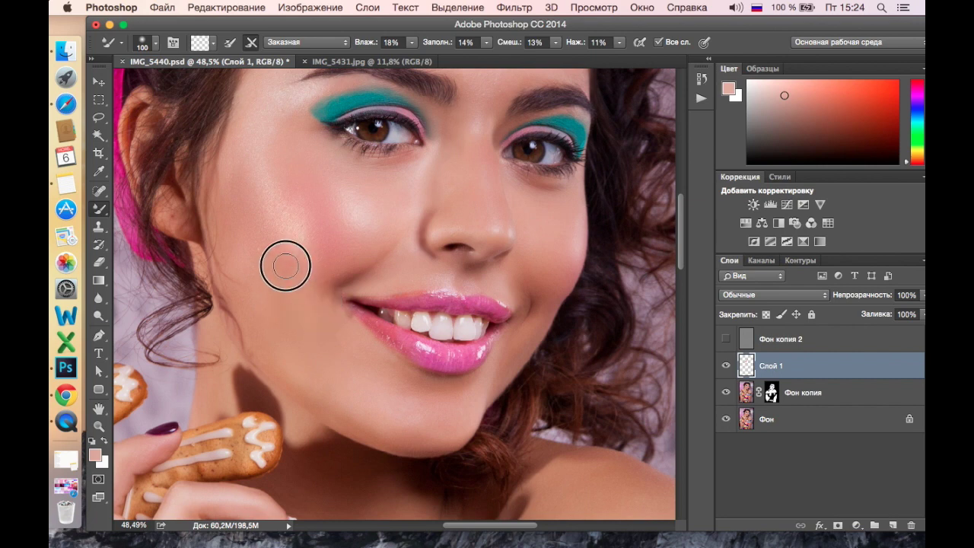
scroll(361, 271, "up", 1)
scroll(406, 259, "up", 1)
scroll(420, 237, "up", 1)
scroll(404, 234, "up", 2)
scroll(404, 234, "up", 1)
Blend the skin under the eye with a 60 brush, and down the nose bridge at 45
key("bracketright")
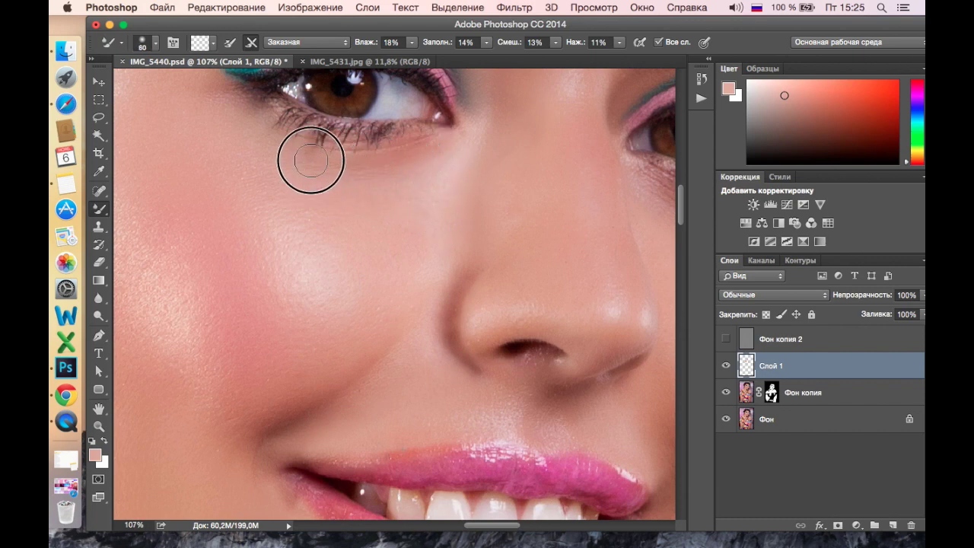
key("bracketleft")
key("bracketleft")
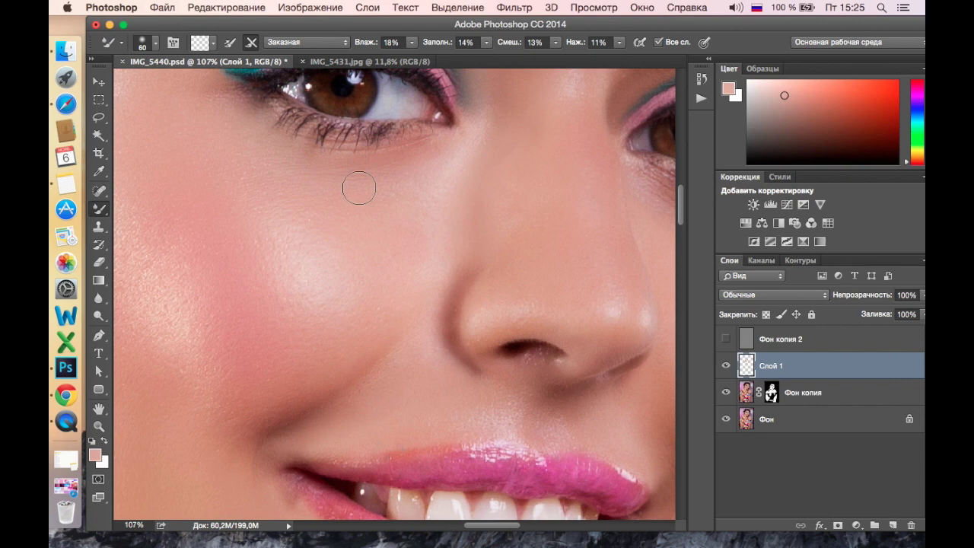
left_click_drag(328, 191, 472, 210)
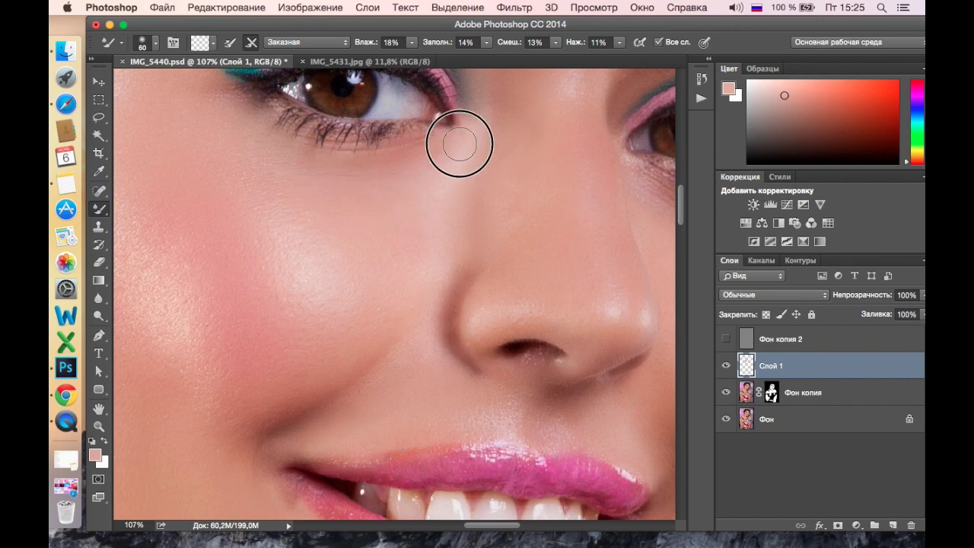
key("bracketleft")
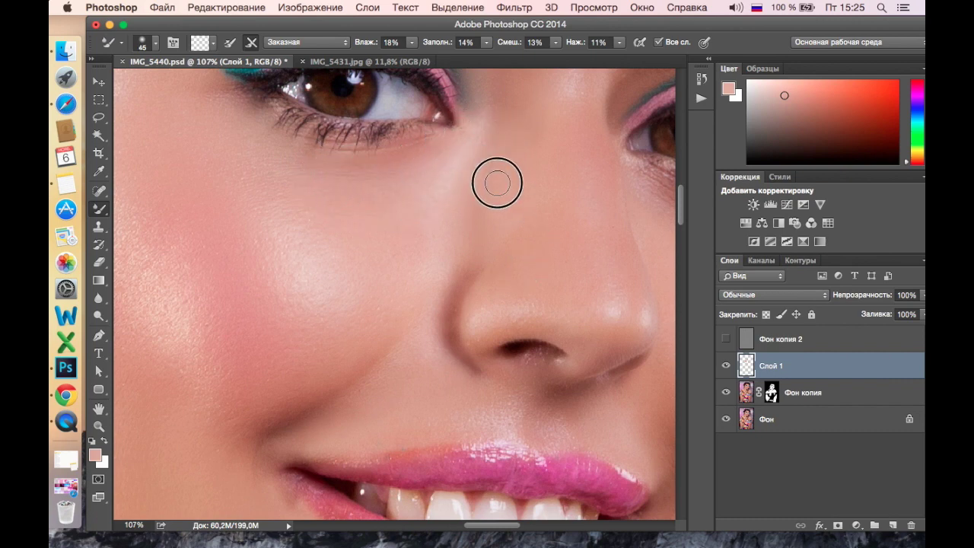
left_click_drag(517, 134, 503, 281)
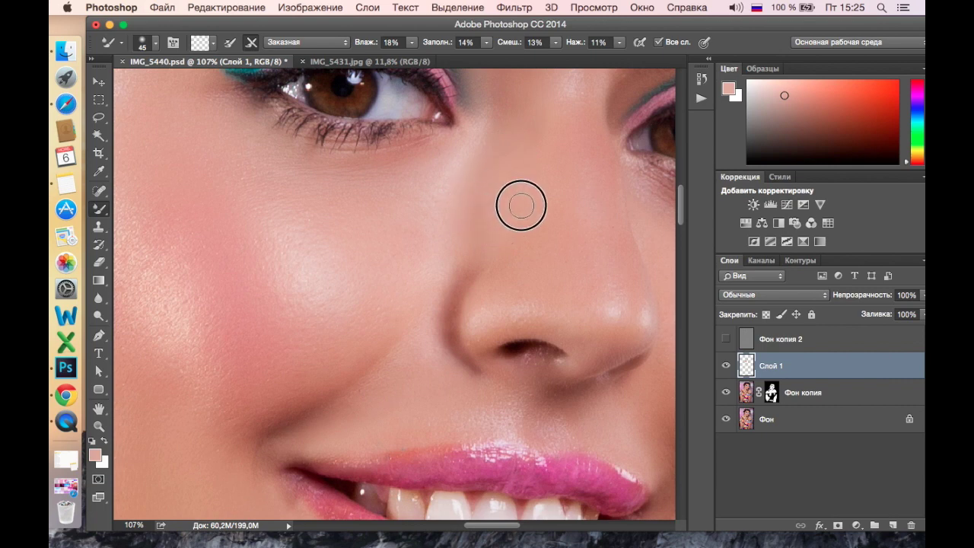
scroll(491, 291, "down", 3, "alt")
scroll(495, 285, "down", 2, "alt")
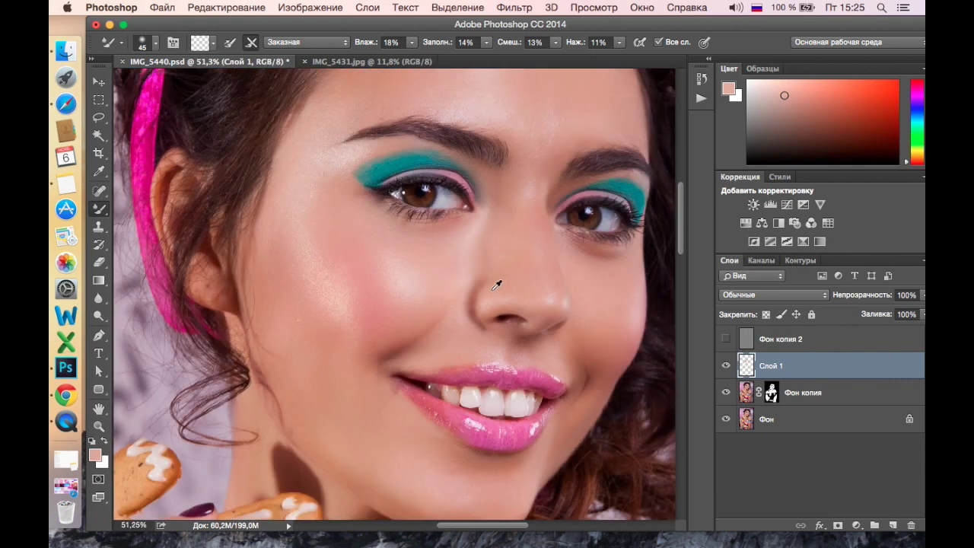
scroll(518, 265, "up", 3, "alt")
scroll(502, 228, "up", 3, "alt")
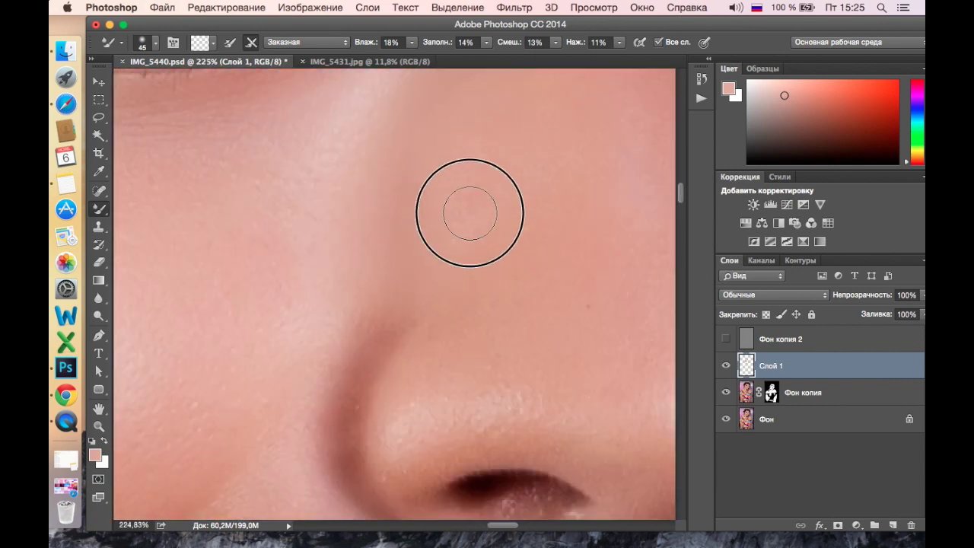
scroll(530, 274, "down", 4, "alt")
scroll(594, 282, "down", 1, "alt")
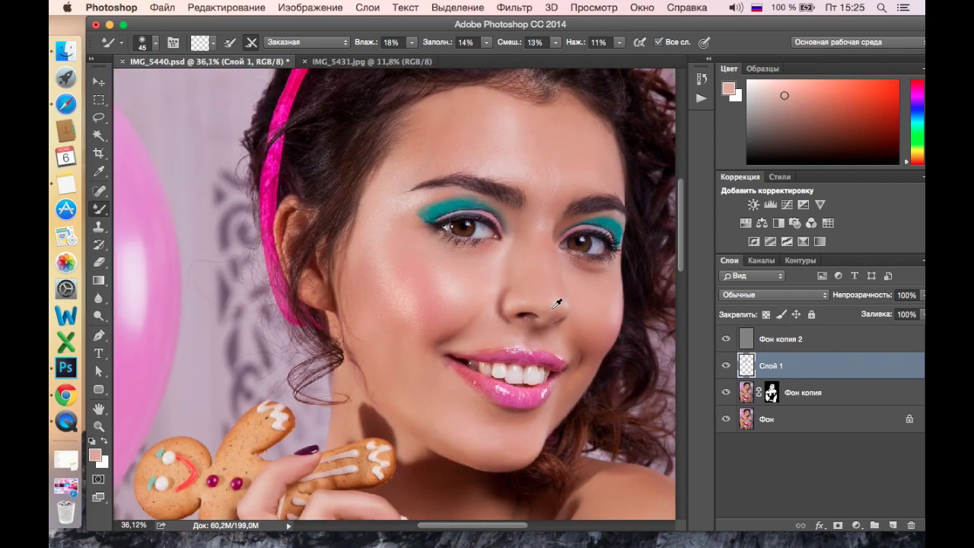
scroll(559, 305, "up", 1, "alt")
scroll(554, 302, "down", 1, "alt")
scroll(554, 303, "up", 1, "alt")
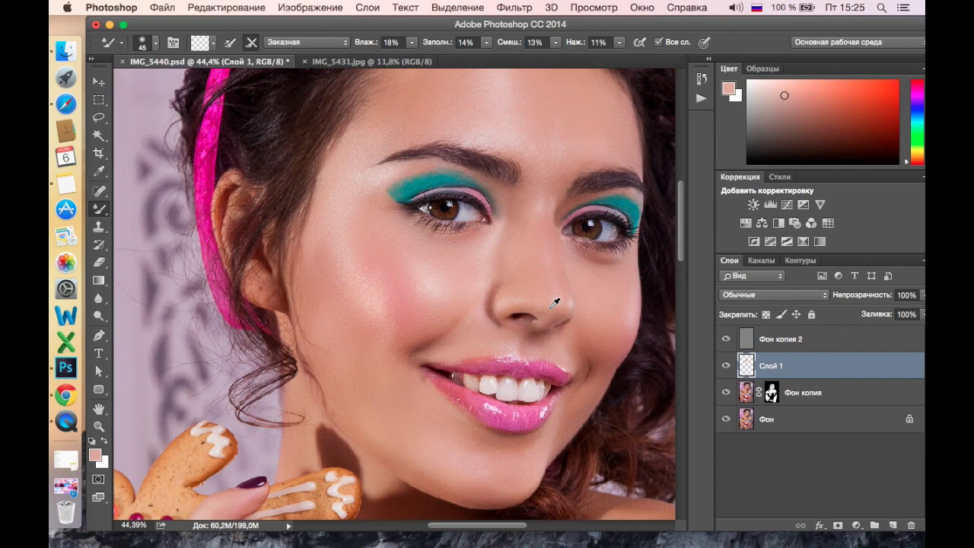
scroll(555, 302, "down", 1, "alt")
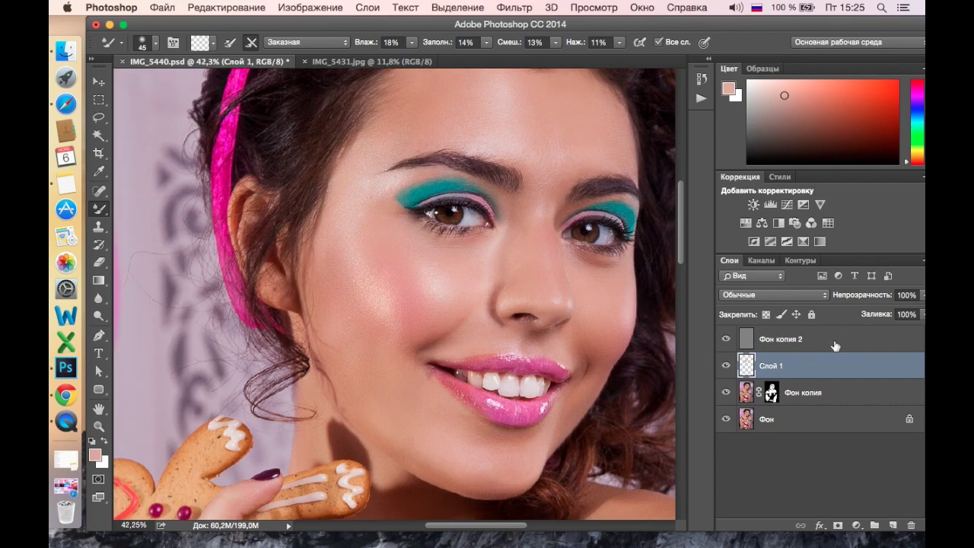
scroll(496, 301, "down", 1, "alt")
scroll(496, 301, "up", 1, "alt")
scroll(496, 301, "up", 1, "alt")
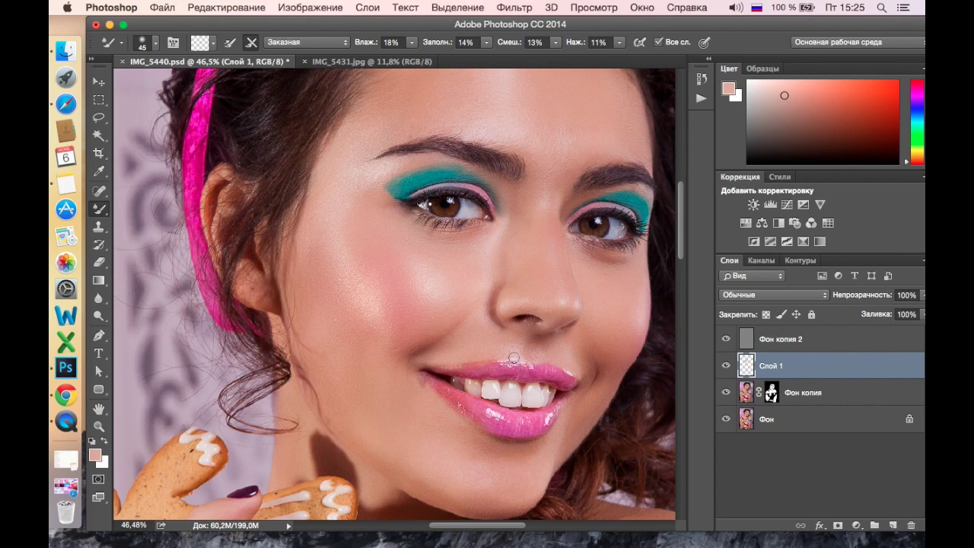
scroll(518, 351, "down", 1, "alt")
scroll(520, 352, "down", 1, "alt")
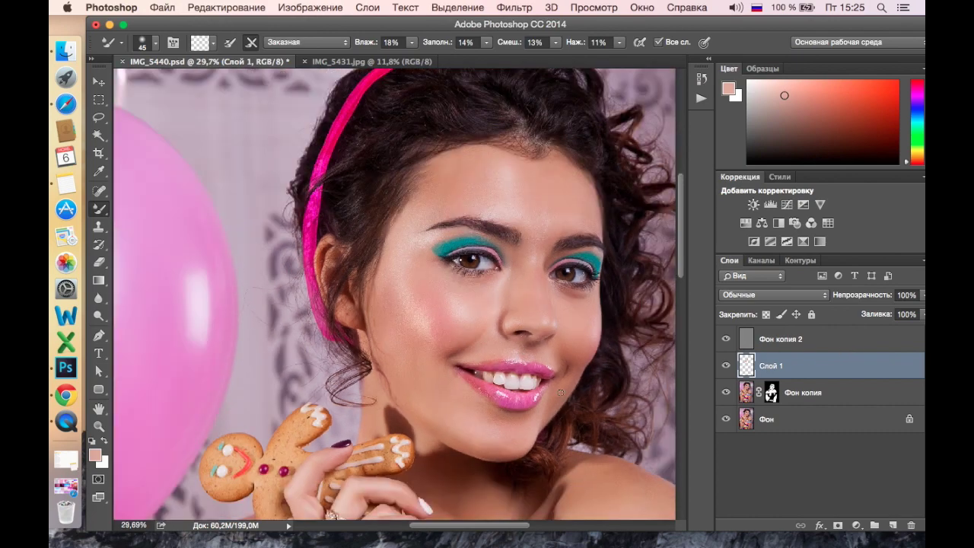
scroll(565, 387, "up", 1, "alt")
scroll(565, 386, "up", 1, "alt")
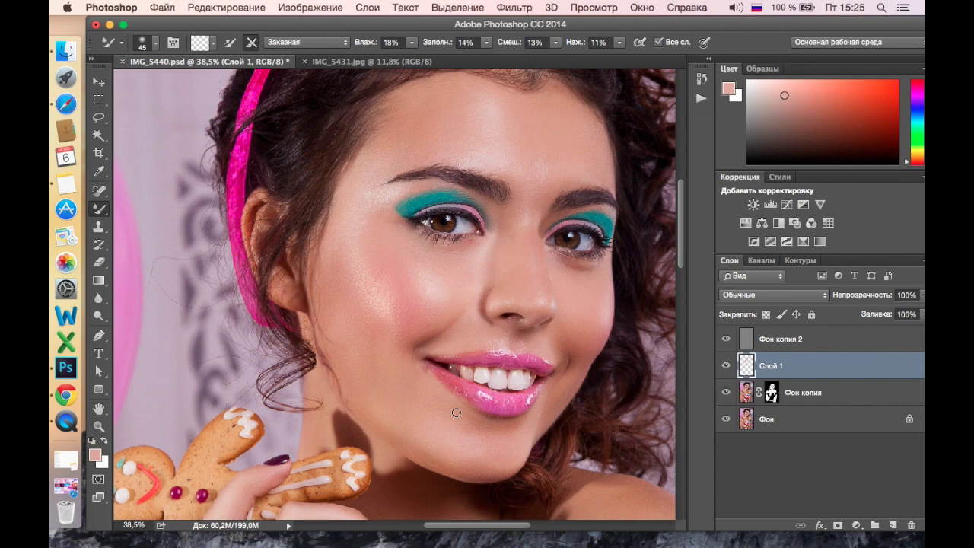
left_click(834, 347, "shift")
left_click(868, 392, "shift")
Merge the selected layers into a single Фон layer
left_click(853, 415, "shift")
key("super+e")
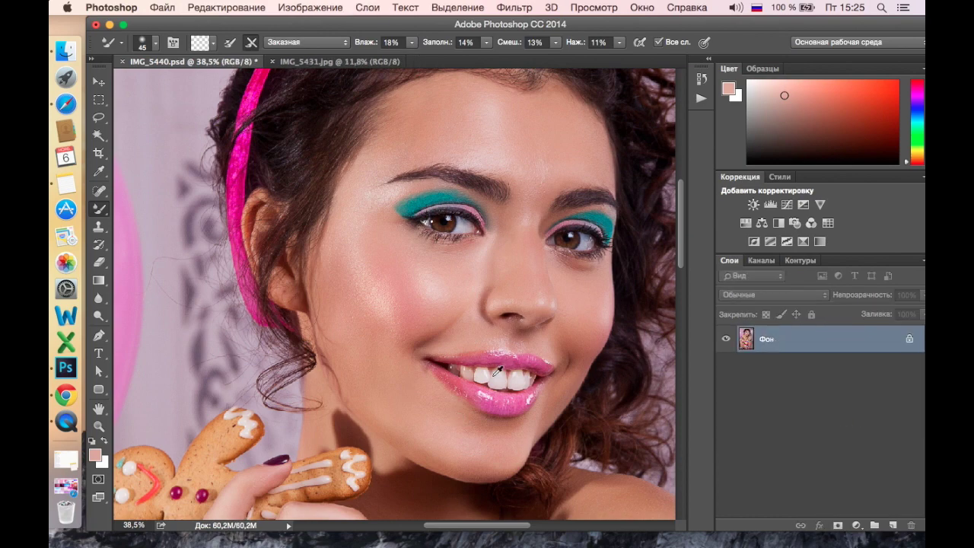
scroll(503, 369, "up", 3)
scroll(500, 370, "up", 3)
scroll(497, 373, "up", 2)
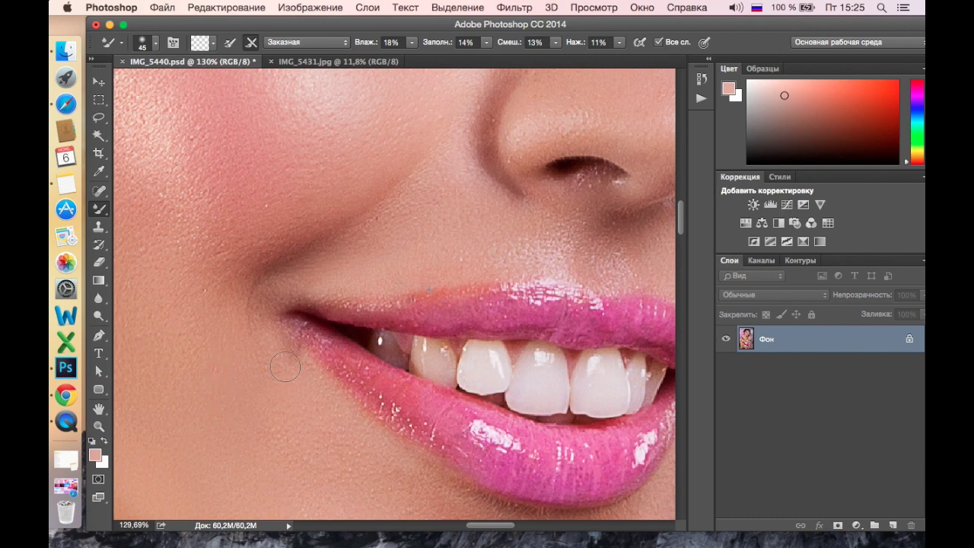
Try the Clone Stamp at size 80, then switch to the Healing Brush
left_click(98, 226)
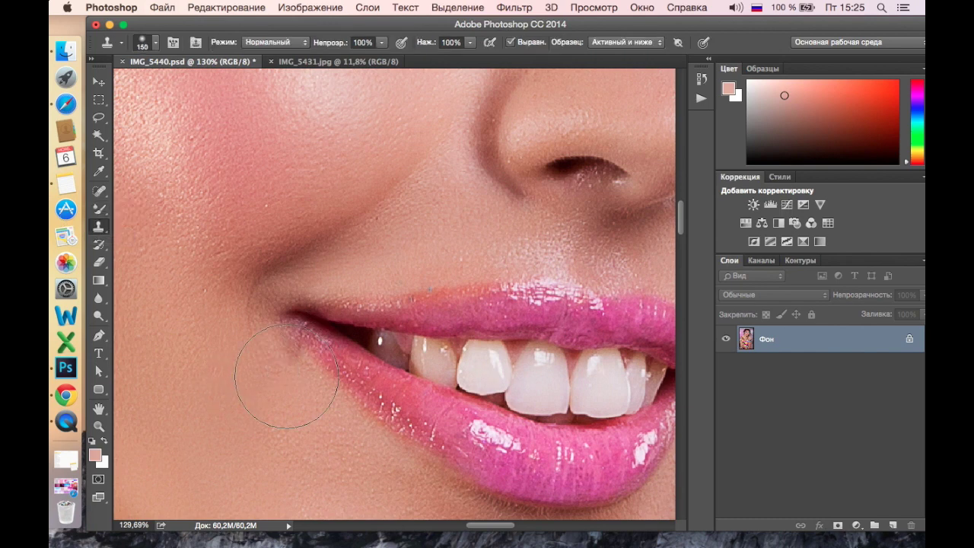
key("bracketleft")
key("bracketleft")
key("bracketleft")
key("bracketleft")
key("bracketleft")
key("bracketleft")
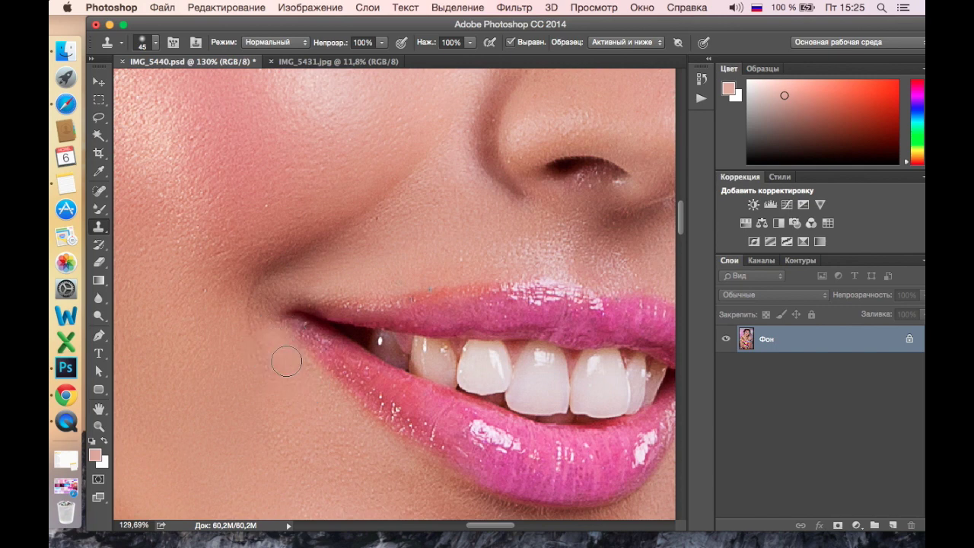
scroll(357, 446, "down", 1)
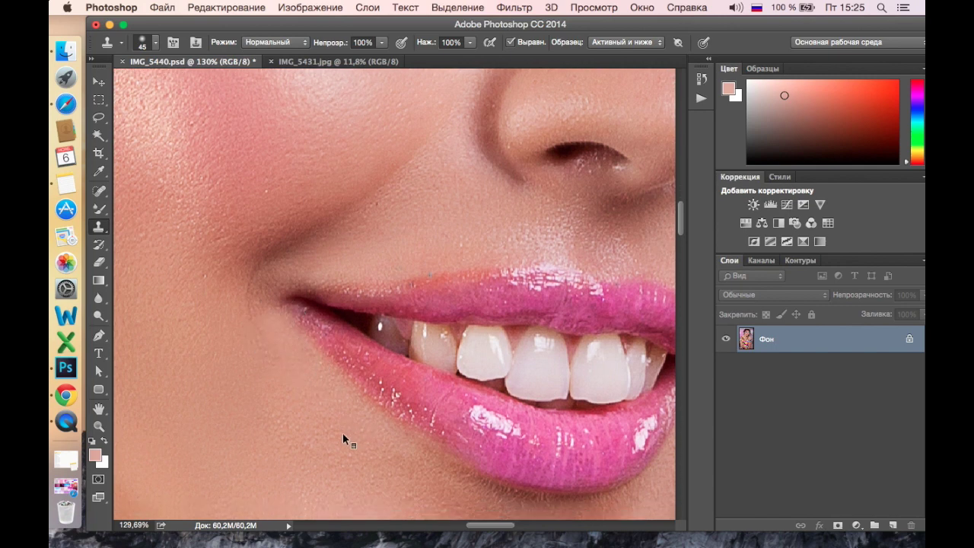
left_click(101, 191)
right_click(104, 194)
left_click(168, 200)
right_click(268, 356)
key("Escape")
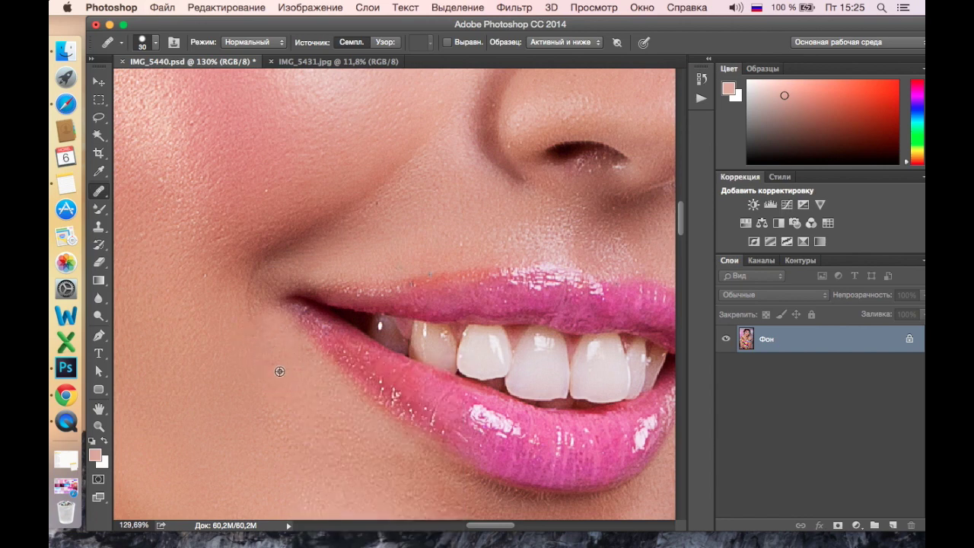
Zoom to the nose and eyes, set the Healing Brush to 9, and sample clean cheek skin
scroll(291, 390, "down", 4)
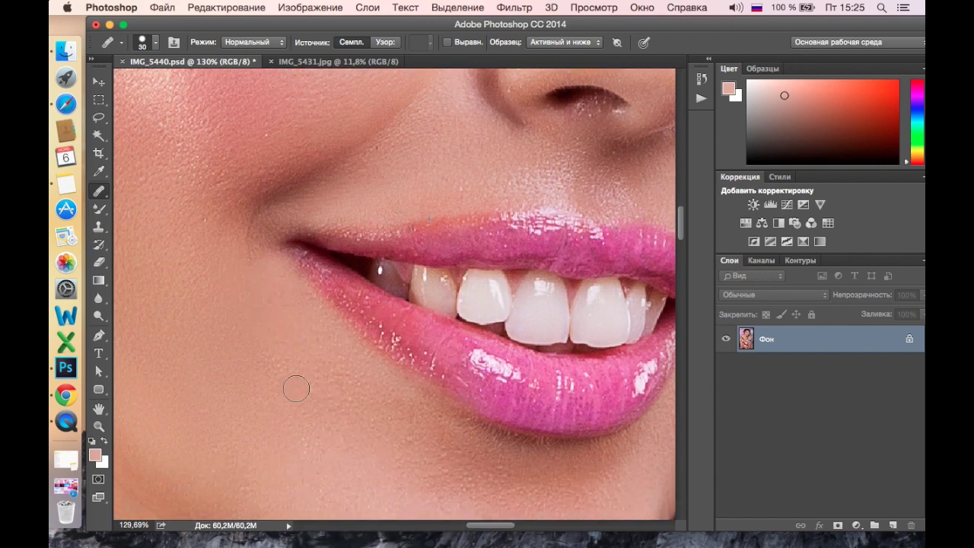
left_click_drag(538, 180, 464, 401)
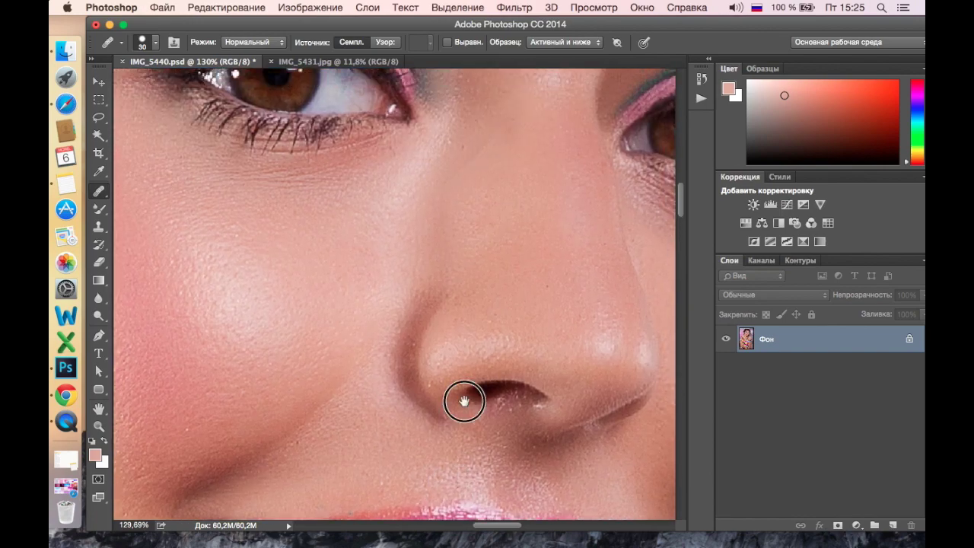
scroll(460, 405, "up", 5)
scroll(474, 337, "up", 2)
scroll(478, 333, "up", 4)
scroll(476, 323, "up", 1)
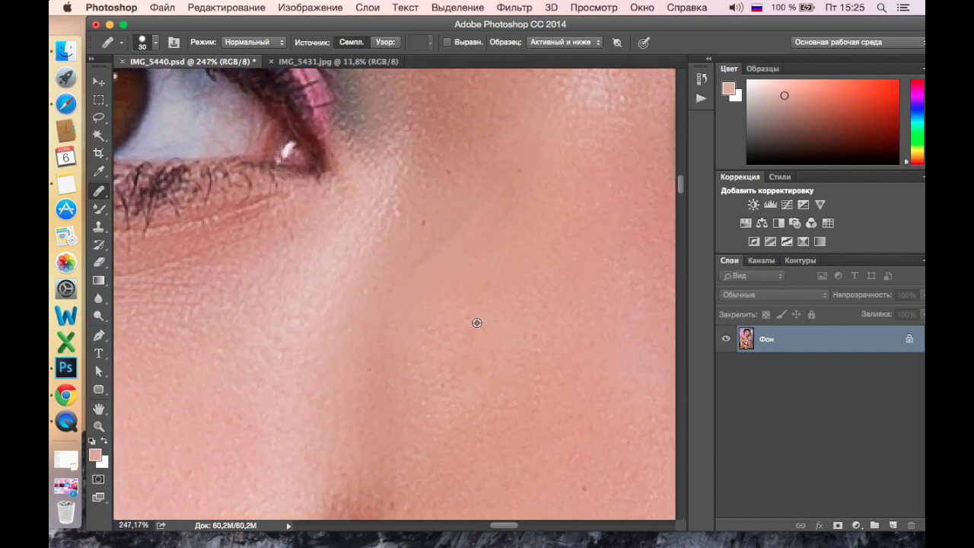
key("bracketleft")
key("bracketleft")
key("bracketleft")
left_click(444, 199, "alt")
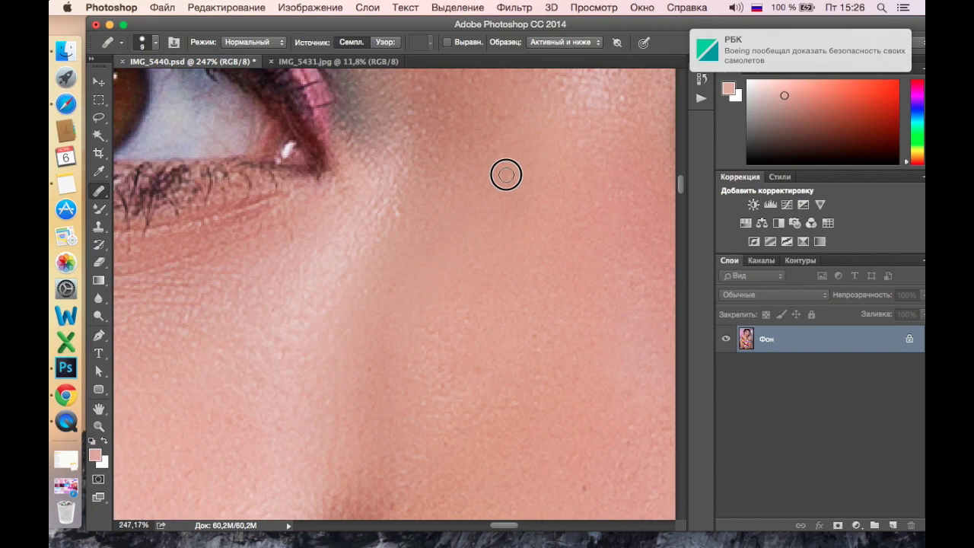
Duplicate Фон into a Фон копия layer above the original
scroll(504, 279, "down", 5)
scroll(502, 282, "down", 1)
scroll(499, 288, "down", 1)
scroll(499, 288, "up", 2)
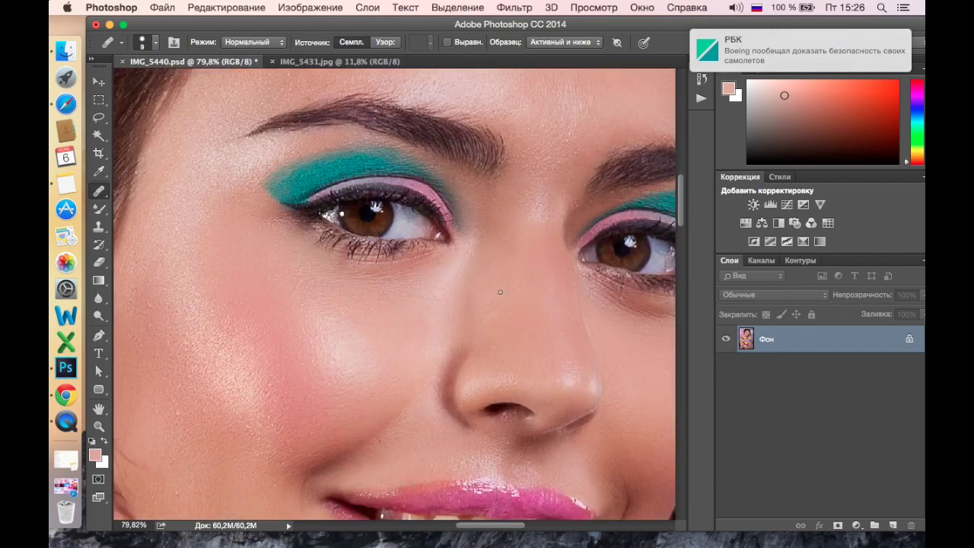
scroll(496, 287, "up", 3)
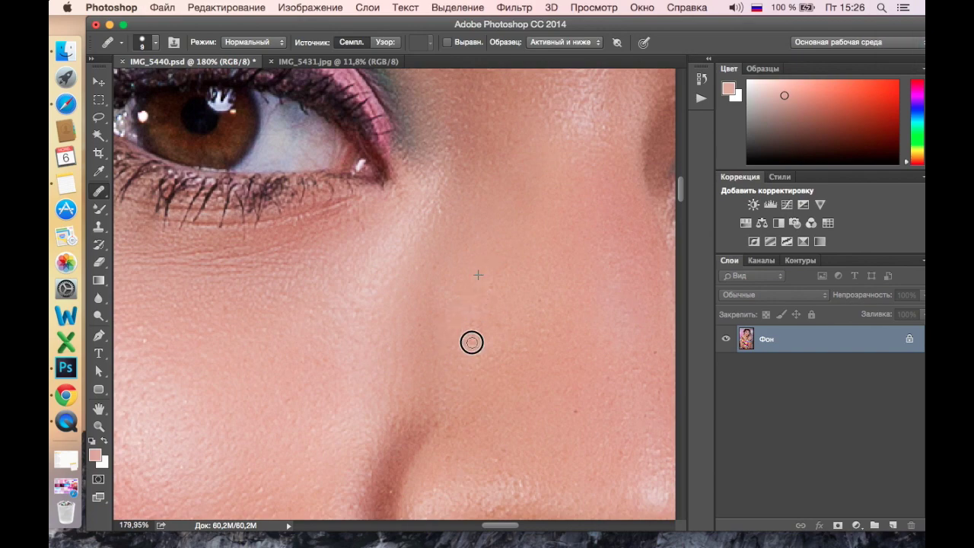
scroll(499, 346, "down", 2)
scroll(501, 351, "down", 2)
scroll(505, 358, "down", 1)
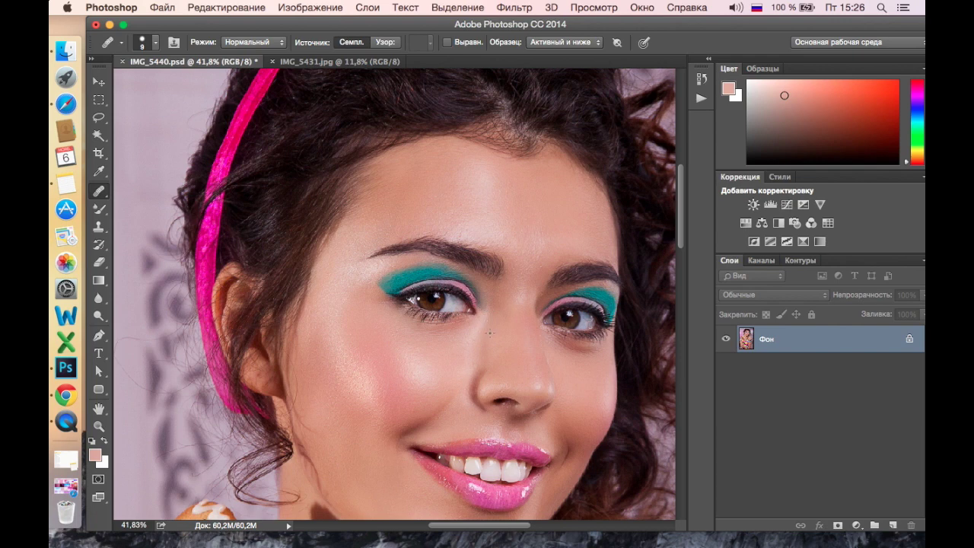
scroll(522, 411, "down", 1)
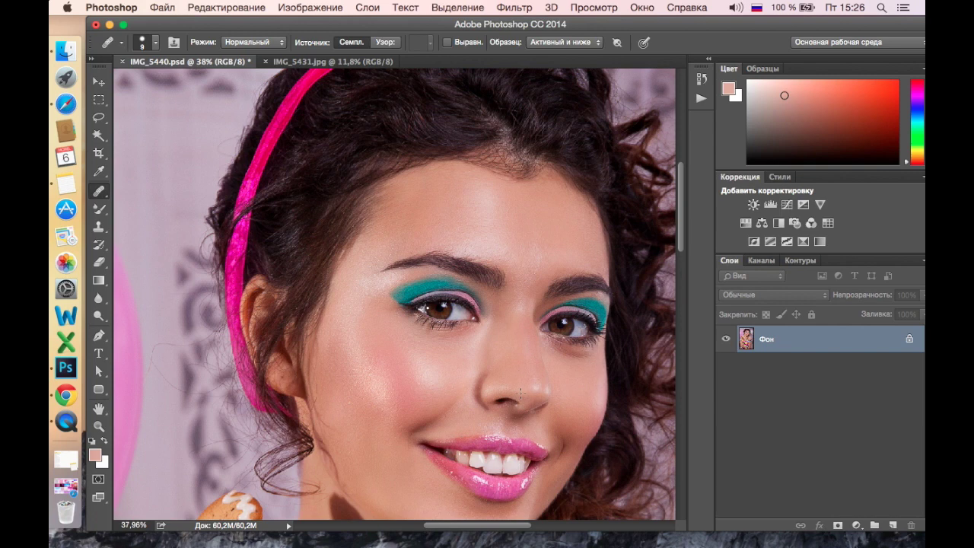
left_click_drag(859, 345, 892, 526)
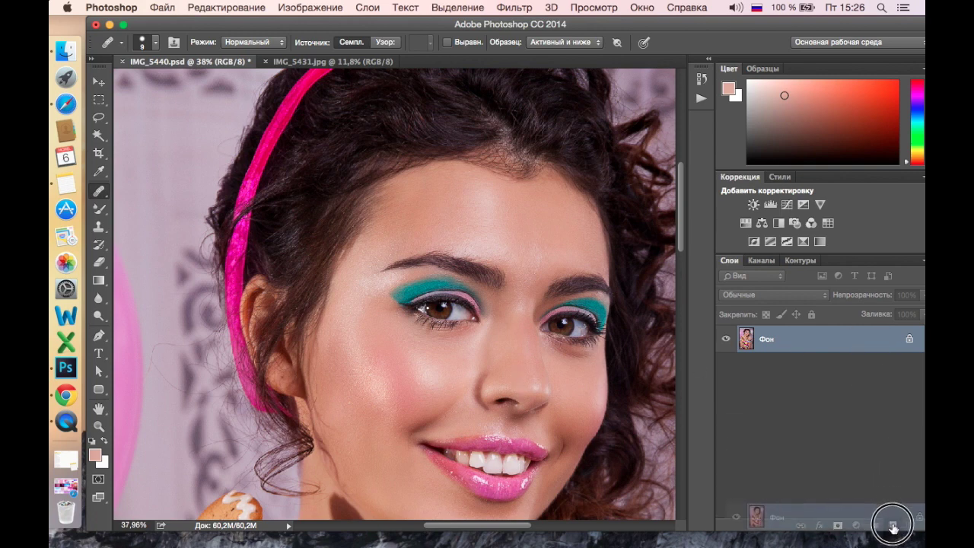
Launch Liquify, zoom the preview onto the face, and undo a trial warp
left_click(504, 8)
left_click(543, 120)
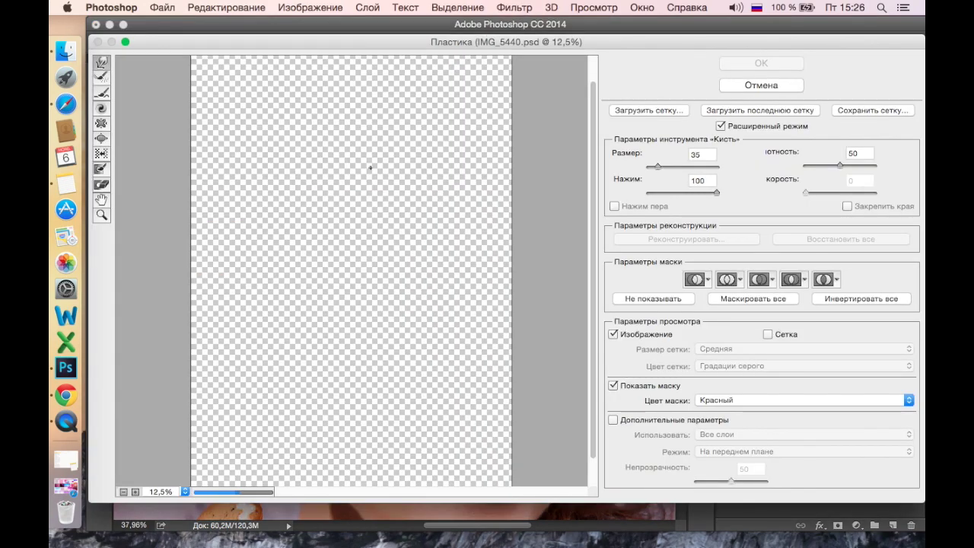
scroll(376, 163, "up", 1)
scroll(416, 158, "up", 1)
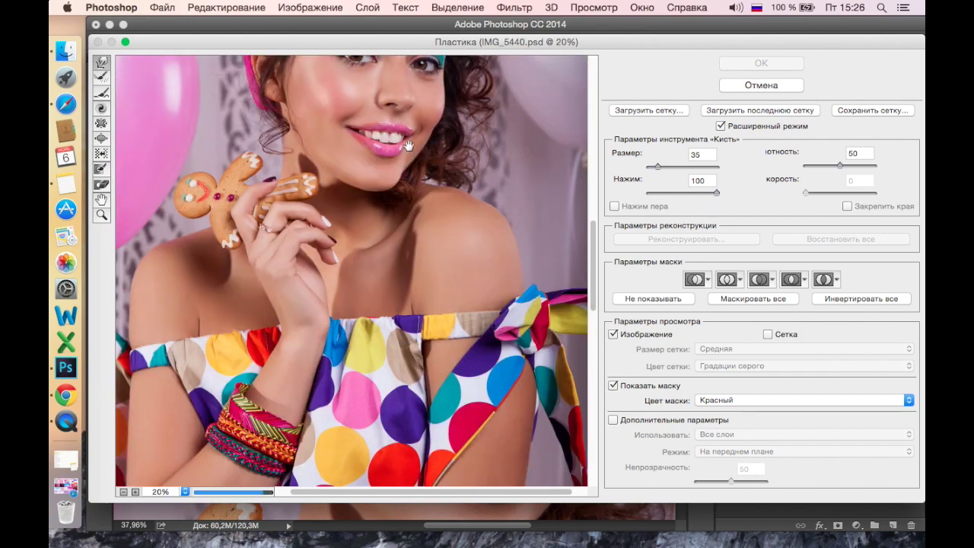
scroll(419, 270, "up", 1)
scroll(423, 251, "down", 1)
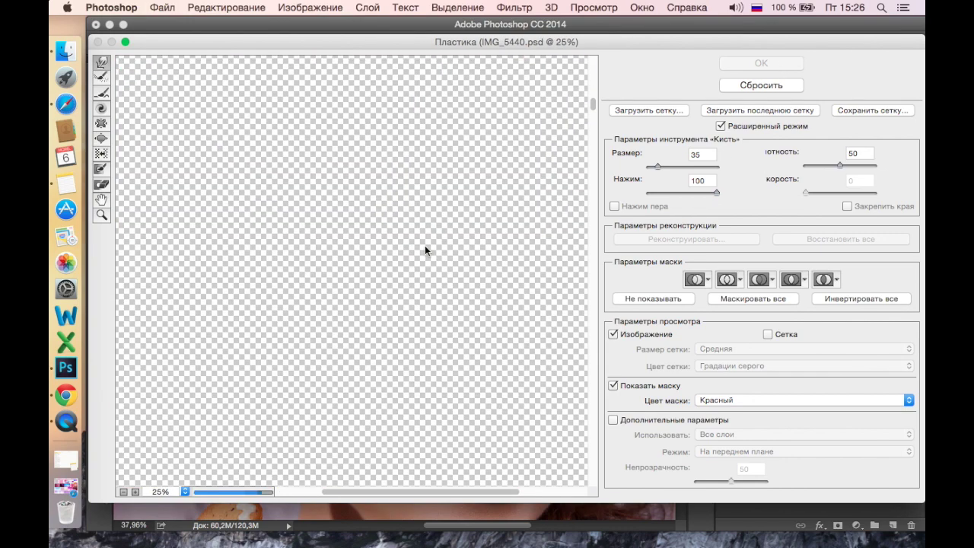
scroll(425, 245, "up", 1)
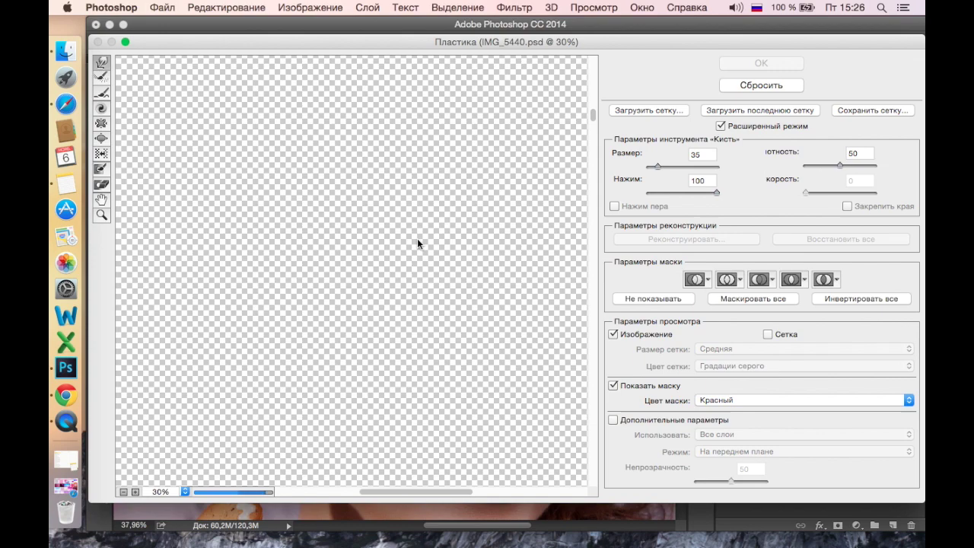
scroll(429, 247, "up", 1)
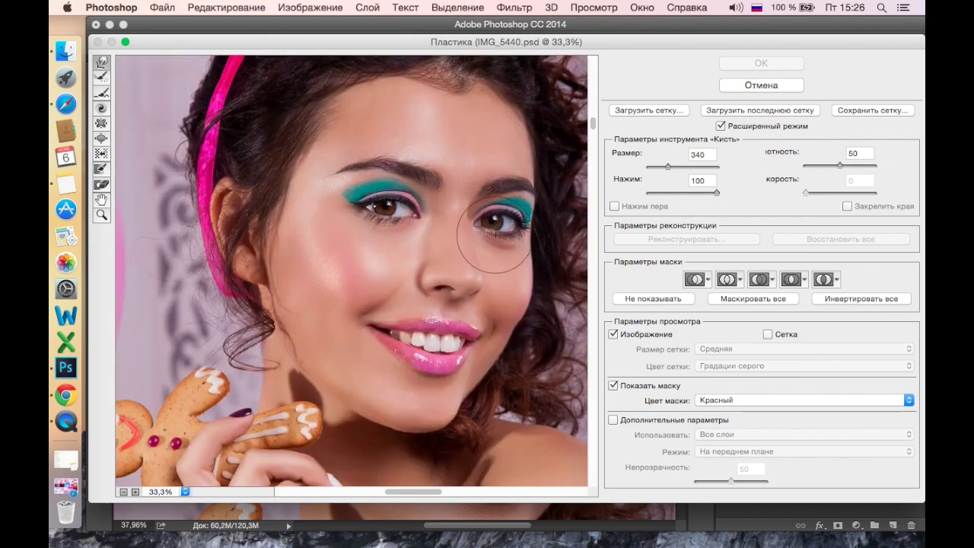
left_click_drag(434, 241, 433, 253)
scroll(434, 253, "up", 1)
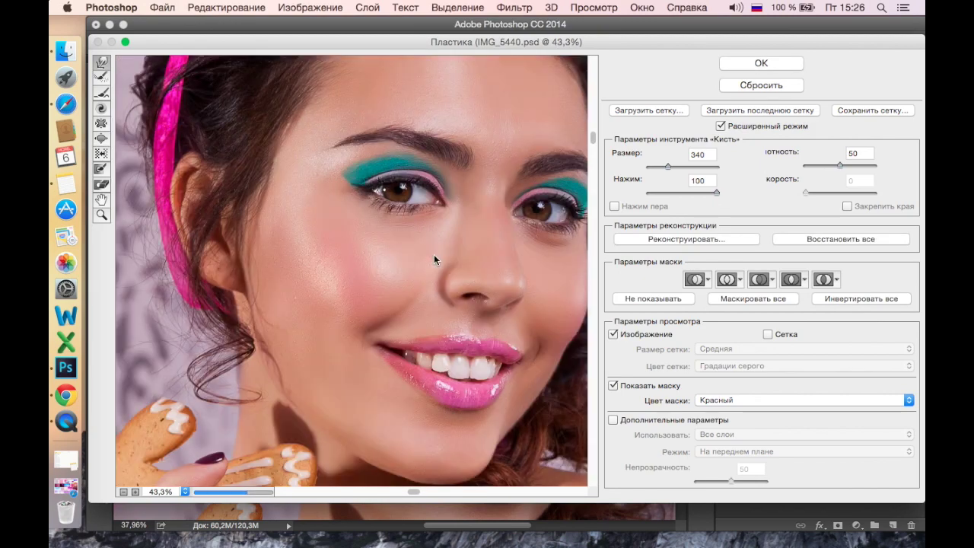
key("super+z")
scroll(434, 254, "up", 1)
left_click_drag(459, 242, 435, 268)
scroll(432, 269, "up", 1)
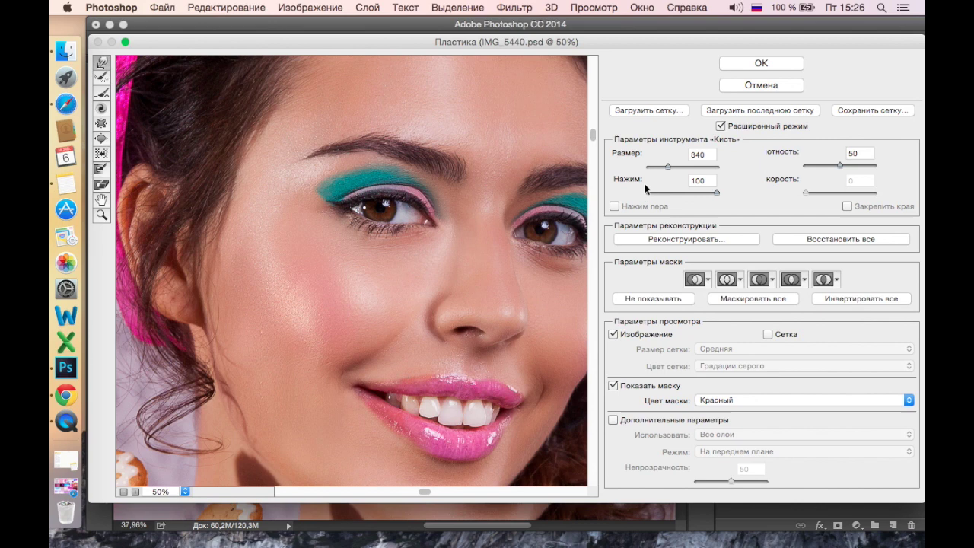
Push the nose's sides inward with a 166 Liquify brush and apply the warp
left_click_drag(669, 166, 663, 166)
left_click_drag(514, 248, 507, 259)
mouse_move(507, 259)
left_mouse_down()
mouse_move(499, 297)
mouse_move(506, 274)
mouse_move(496, 254)
left_mouse_up()
left_click(511, 292)
left_click(740, 61)
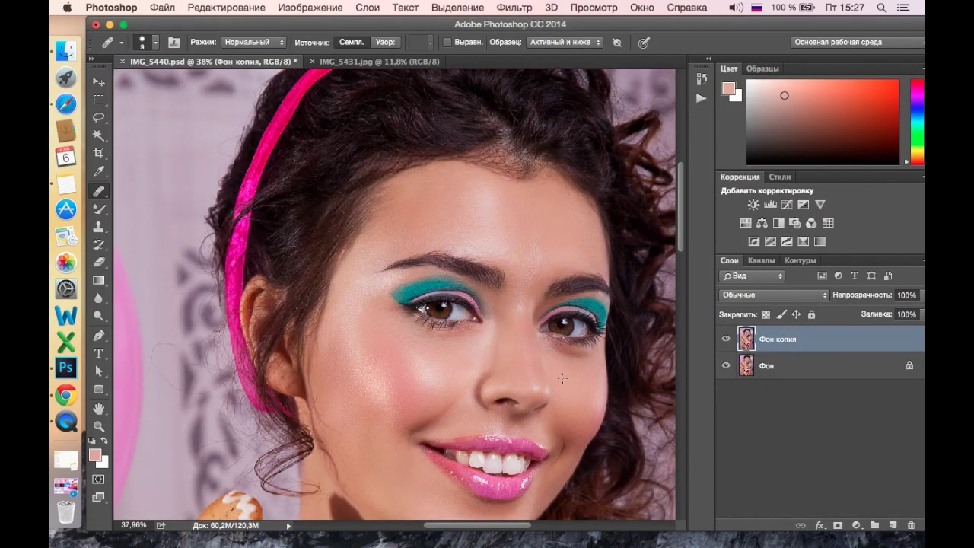
Zoom out and back in to inspect the reshaped nose
scroll(563, 378, "down", 5)
left_click_drag(576, 361, 452, 285)
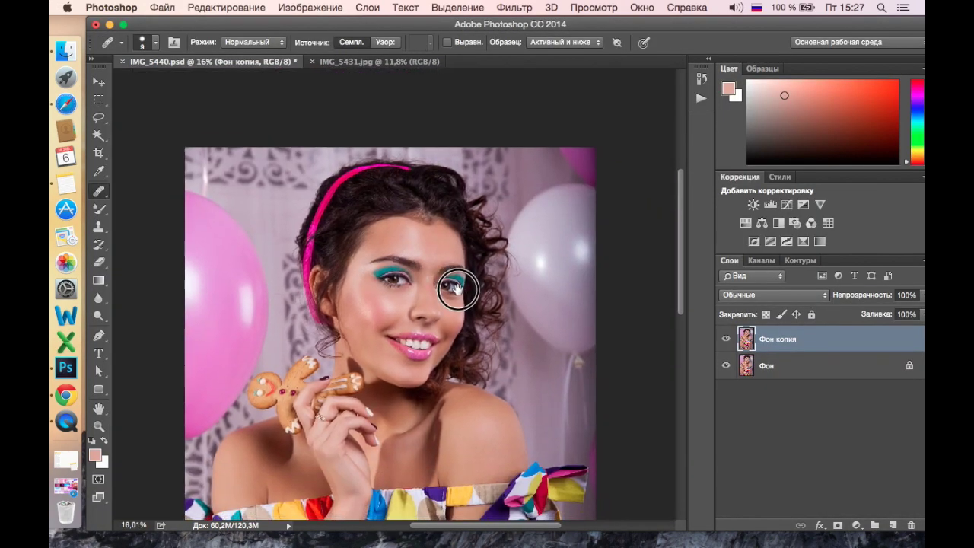
scroll(423, 325, "up", 2)
scroll(423, 326, "up", 2)
scroll(423, 325, "down", 1)
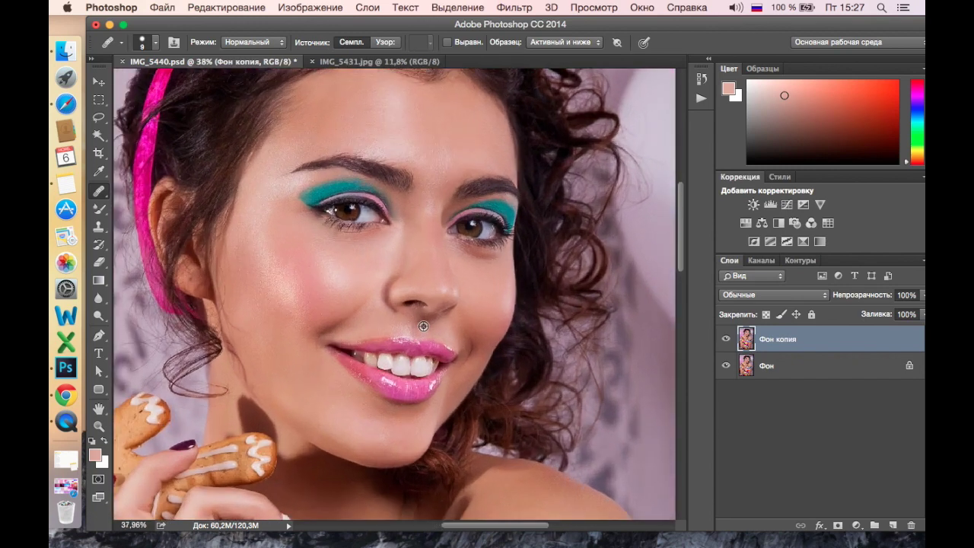
scroll(423, 326, "down", 1)
scroll(423, 326, "down", 1)
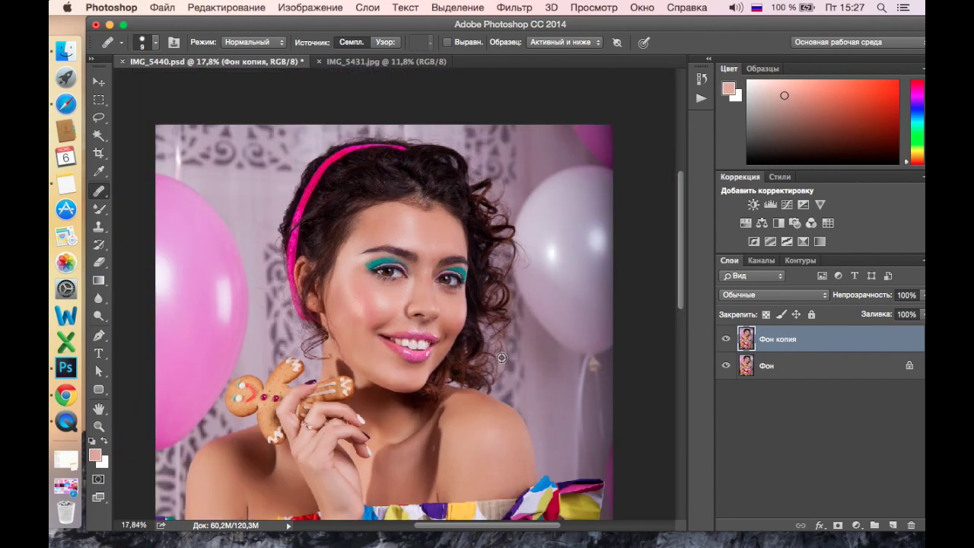
scroll(501, 358, "down", 1)
scroll(502, 358, "up", 1)
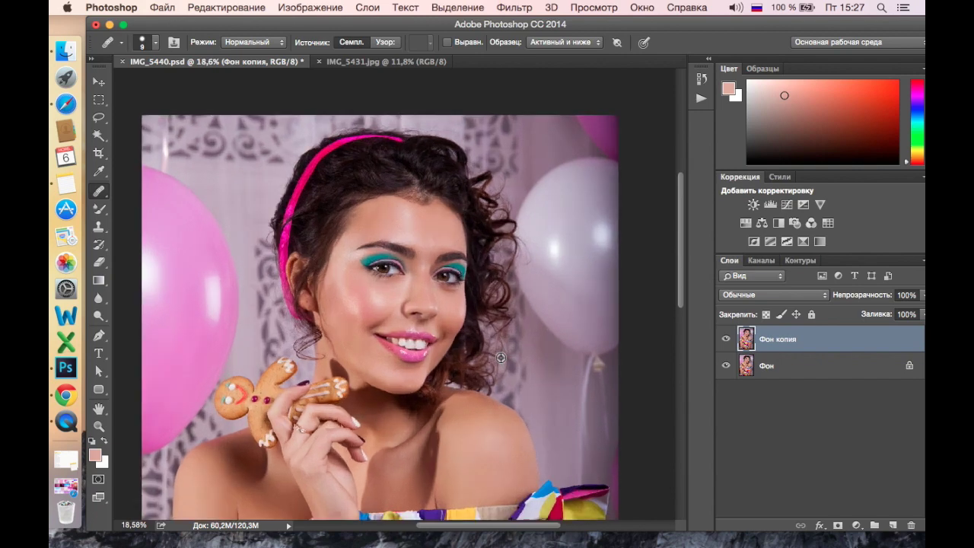
scroll(501, 358, "up", 1)
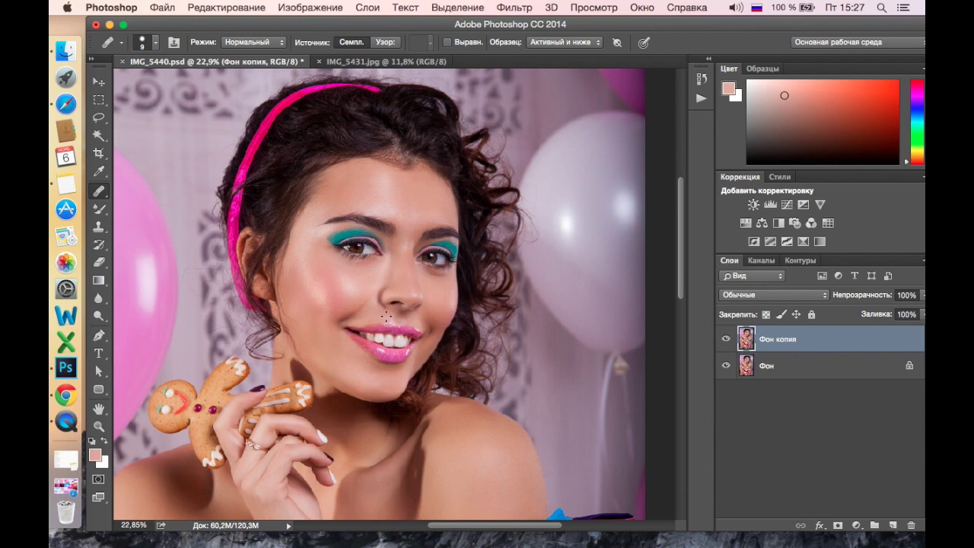
Select Фон and Фон копия together and merge them with Cmd+E
left_click(801, 367)
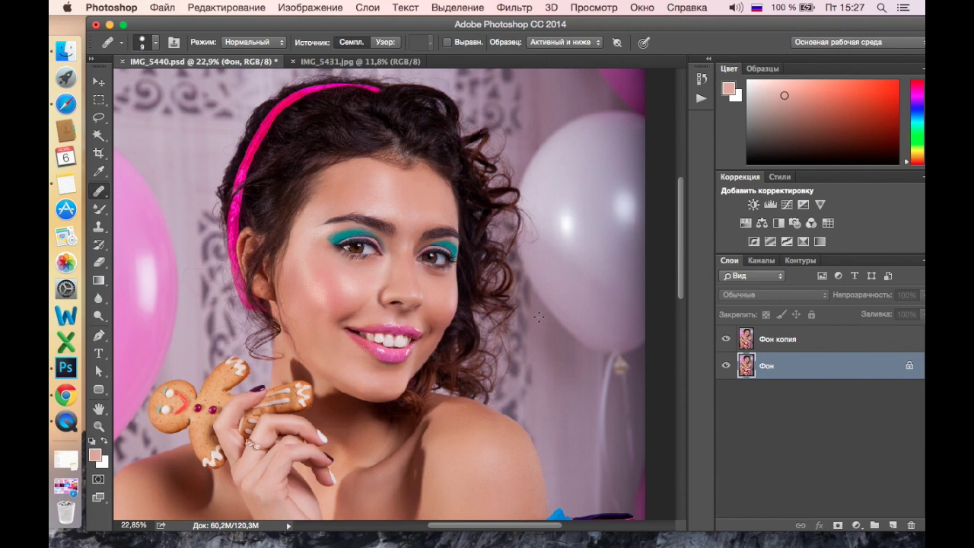
left_click(832, 346, "shift")
key("super+e")
Make two copies of Фон and set up a soft brush at 16% opacity
left_click_drag(860, 347, 893, 525)
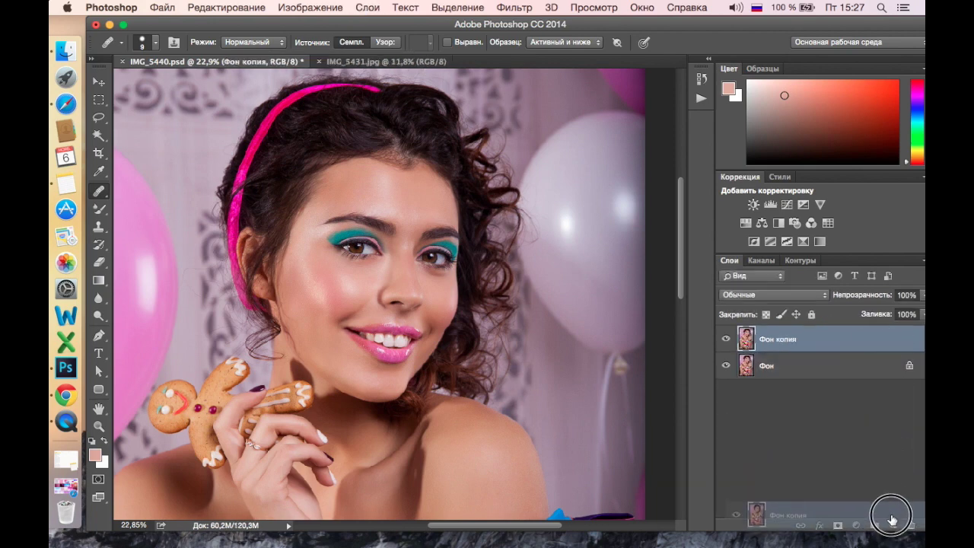
left_click_drag(860, 338, 893, 525)
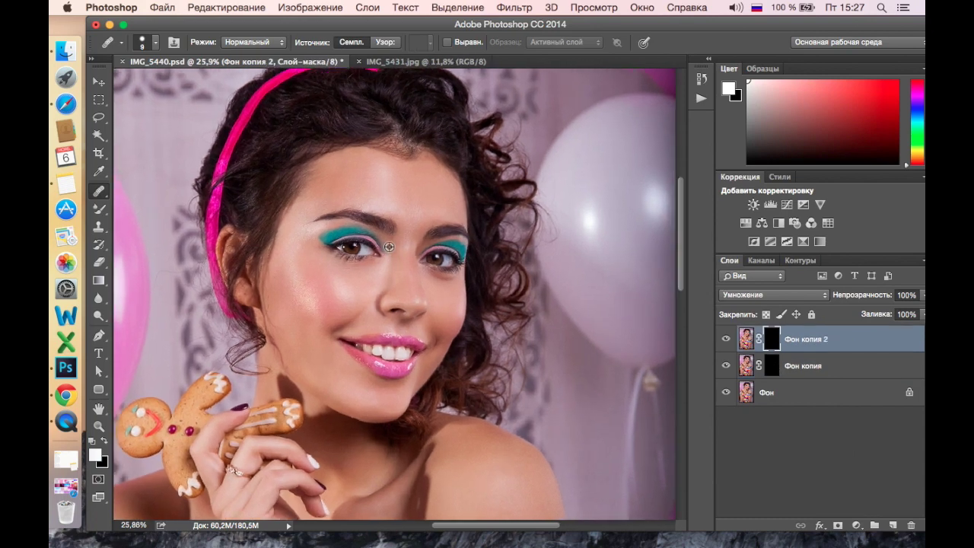
right_click(98, 209)
left_click(148, 198)
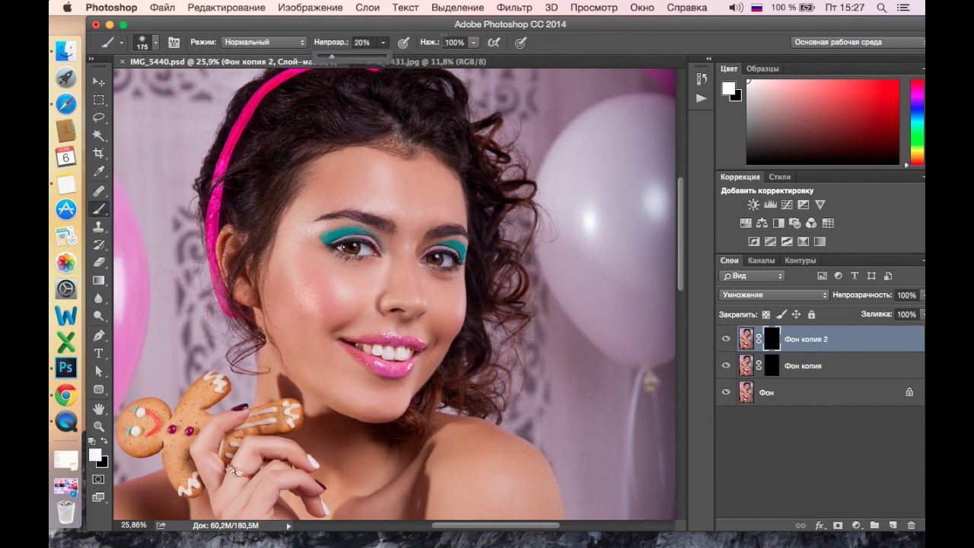
left_click_drag(418, 58, 413, 58)
key("bracketright")
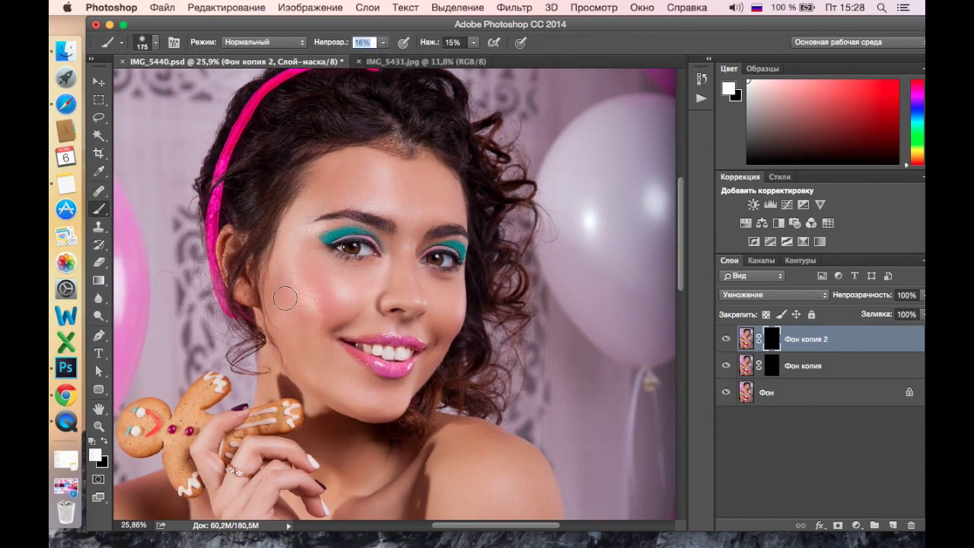
key("bracketleft")
key("bracketleft")
key("bracketleft")
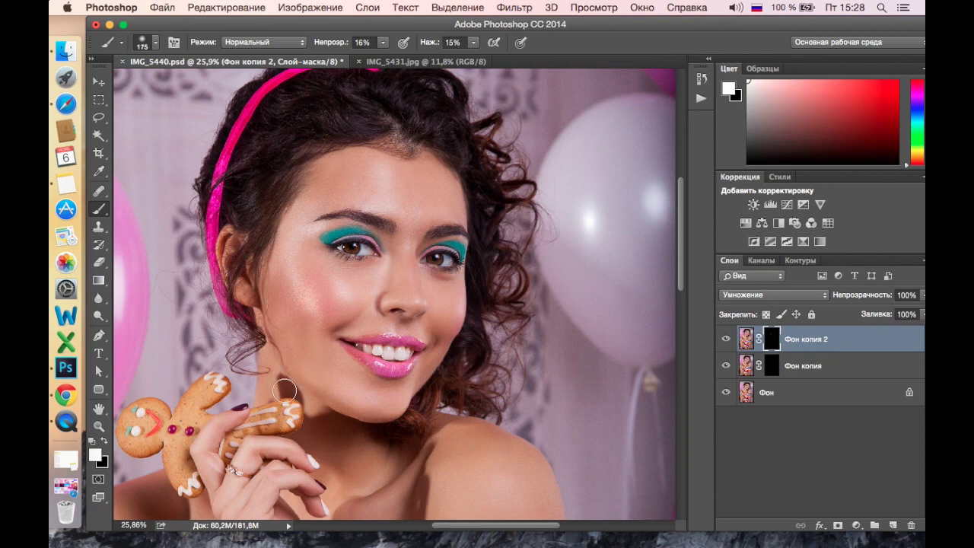
scroll(299, 392, "up", 3)
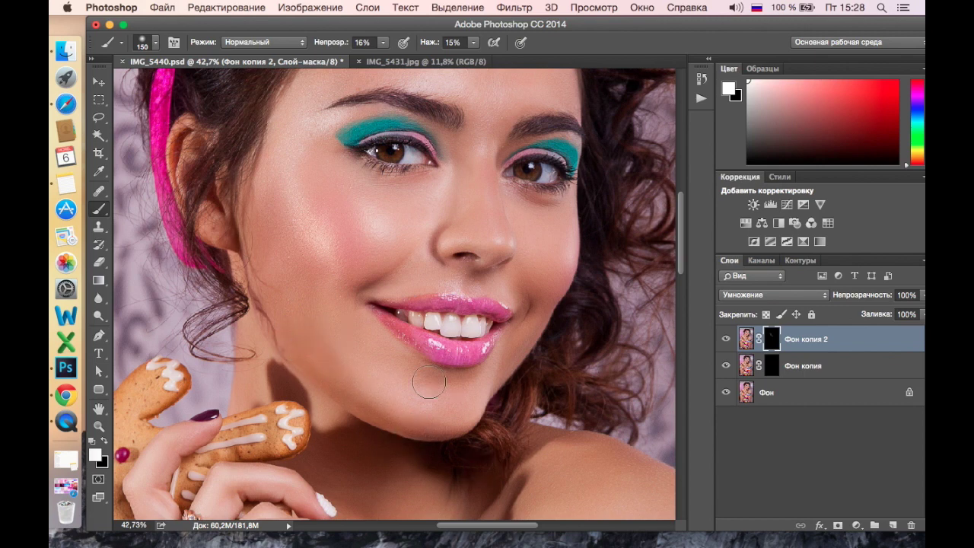
Paint on the Screen and Multiply layer masks to brighten and darken face areas
left_click(770, 373)
key("alt+bracketright")
key("bracketleft")
key("alt+bracketleft")
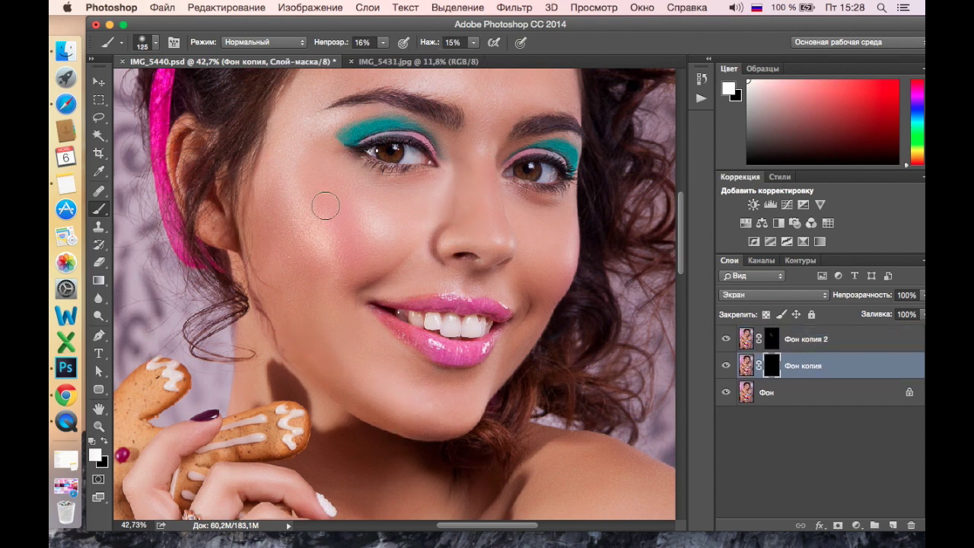
left_click(786, 345)
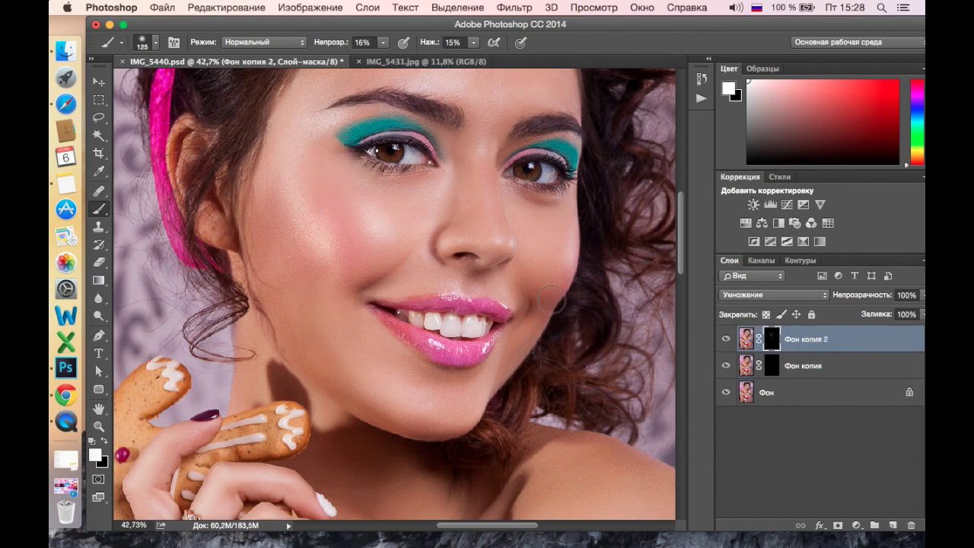
scroll(544, 315, "up", 5)
key("alt+bracketleft")
key("bracketright")
key("alt+bracketright")
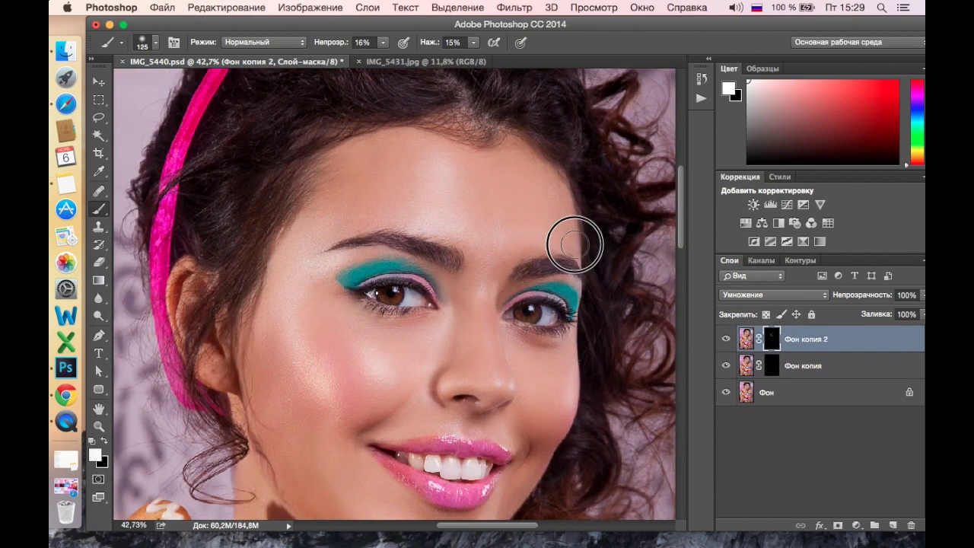
Keep refining the lighting, alternating between the Screen and Multiply masks with smaller brushes
scroll(568, 226, "down", 3)
key("alt+bracketleft")
key("bracketleft")
key("bracketleft")
key("bracketleft")
key("alt+bracketright")
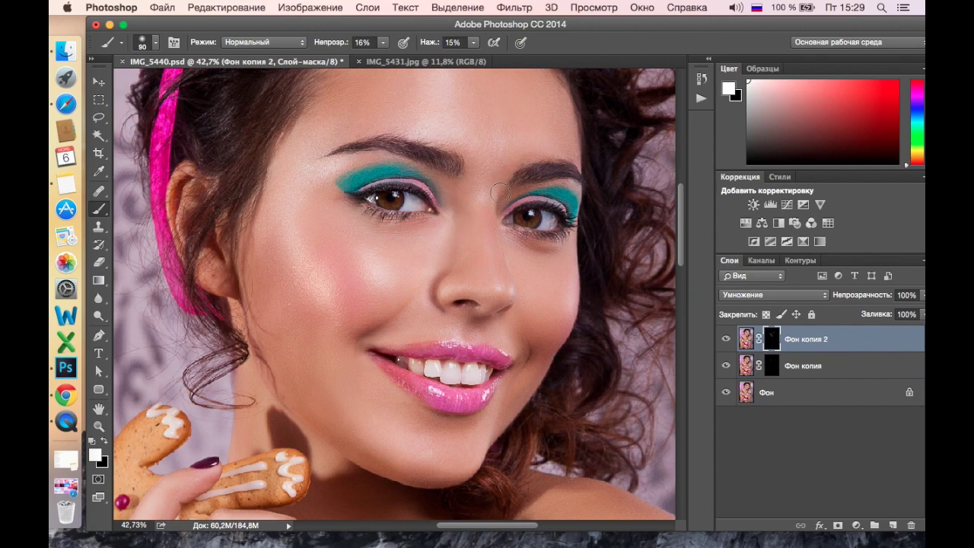
key("alt+bracketleft")
key("bracketleft")
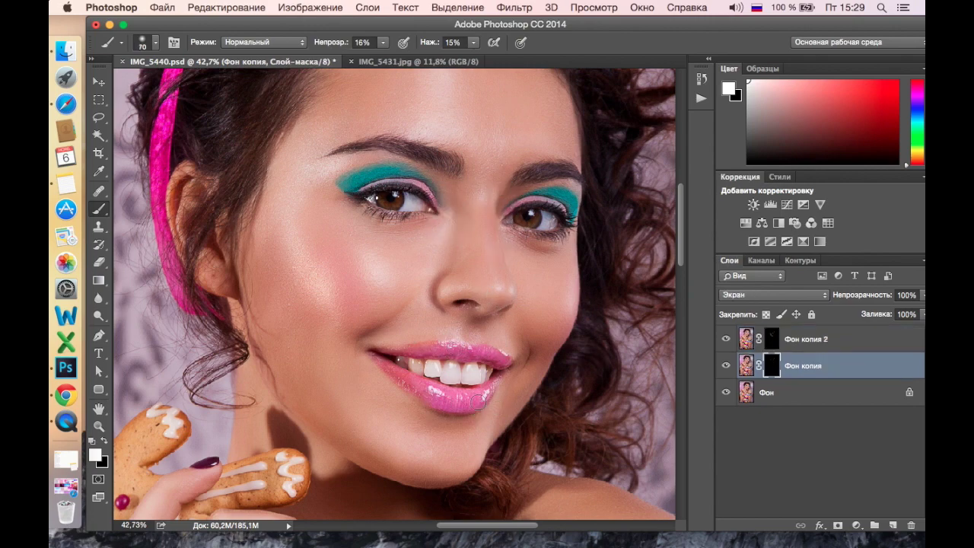
key("alt+bracketright")
scroll(556, 429, "down", 2)
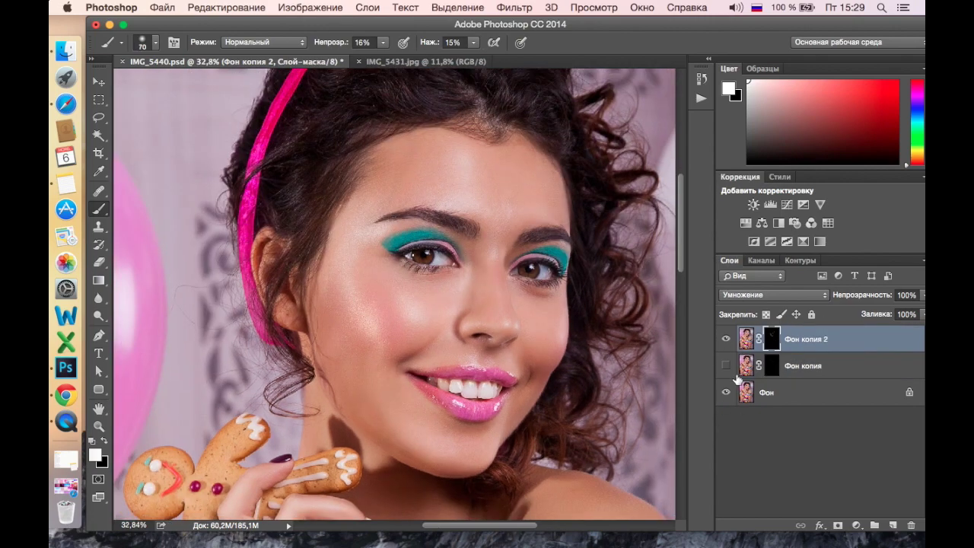
scroll(546, 408, "down", 3)
scroll(546, 408, "up", 2)
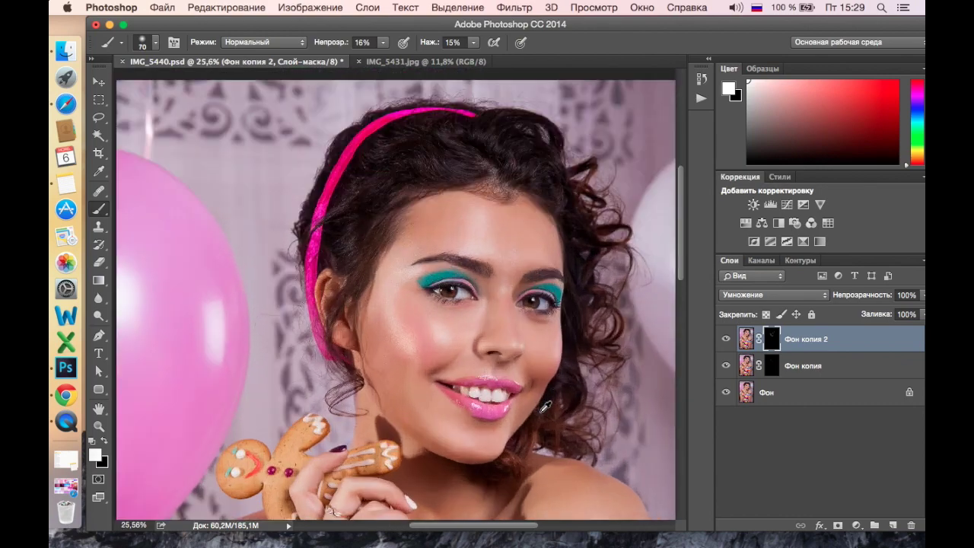
Flatten all layers into a single Фон background with Ctrl+Shift+E
left_click(857, 378, "shift")
key("ctrl+shift+e")
left_click(589, 412, "alt")
scroll(589, 412, "down", 1)
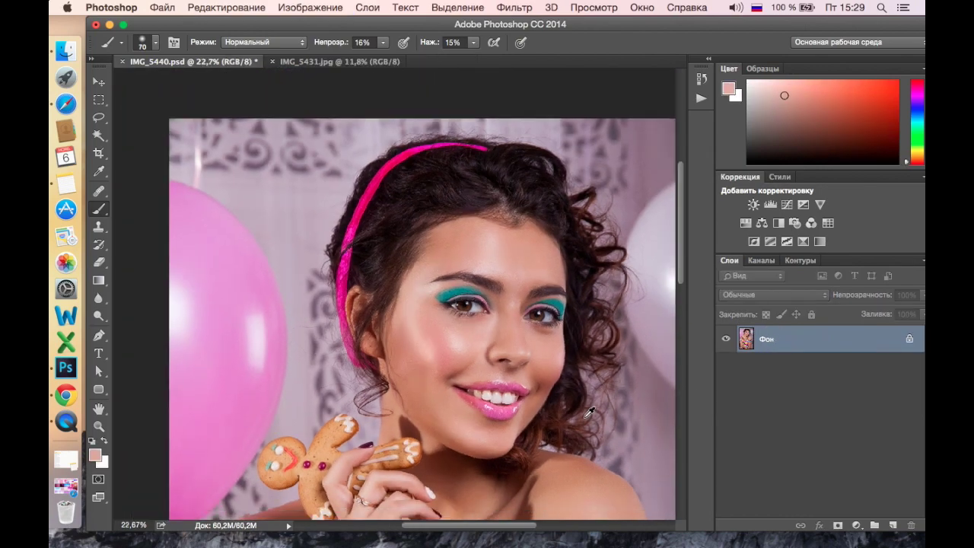
Show the History list and view the original IMG_5440.cr2 snapshot for comparison
scroll(589, 411, "down", 2)
scroll(626, 271, "right", 5)
scroll(626, 271, "down", 4)
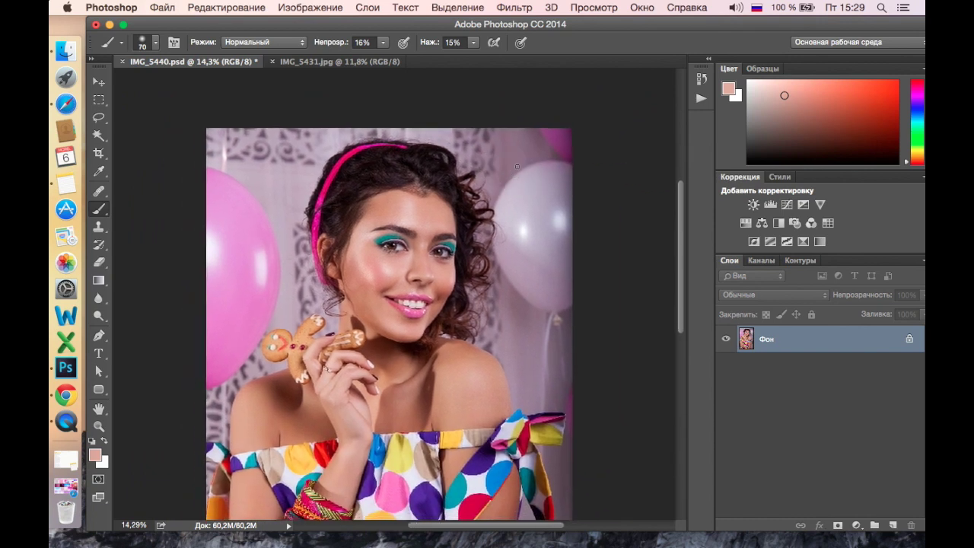
left_click(702, 100)
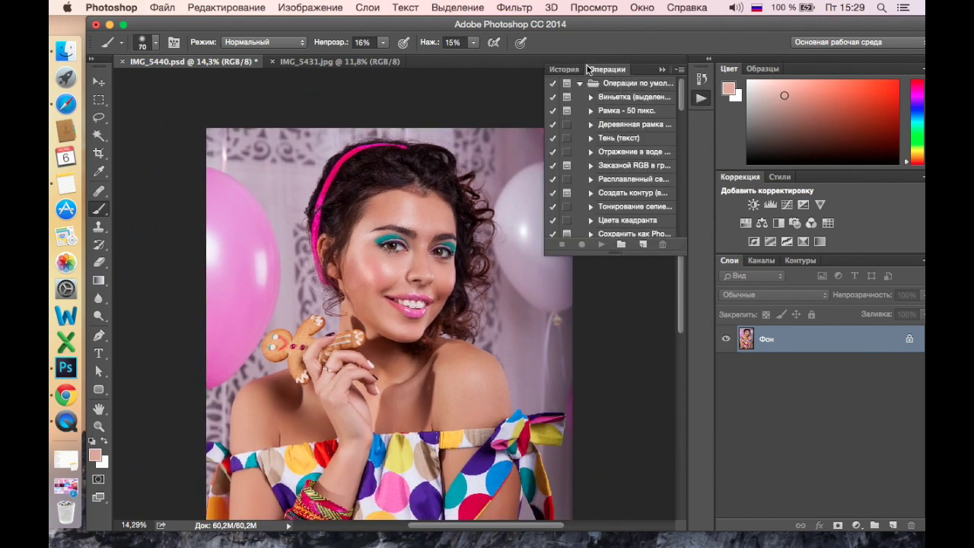
left_click(572, 71)
left_click_drag(683, 220, 688, 83)
left_click(648, 92)
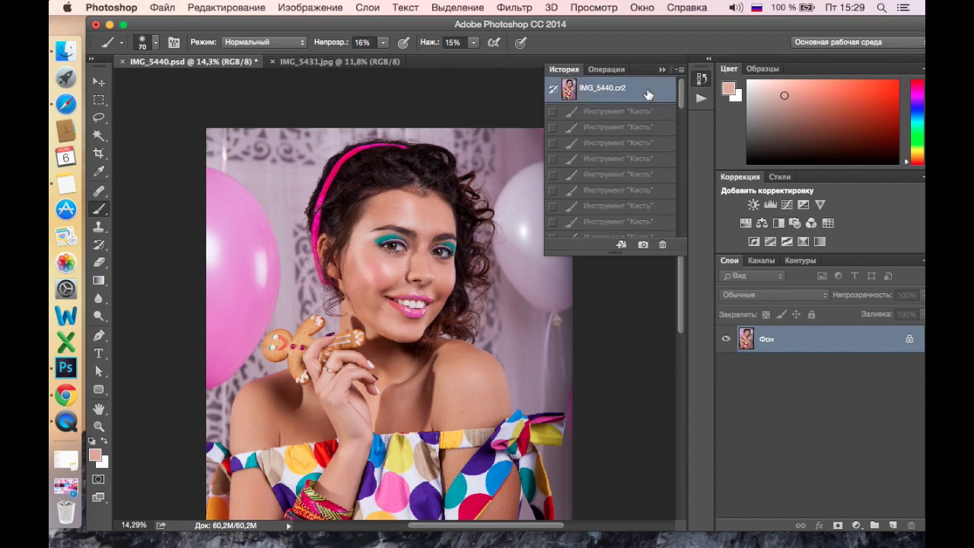
Return to the Merge Layers state and collapse the History panel
left_click_drag(682, 100, 683, 238)
left_click(625, 230)
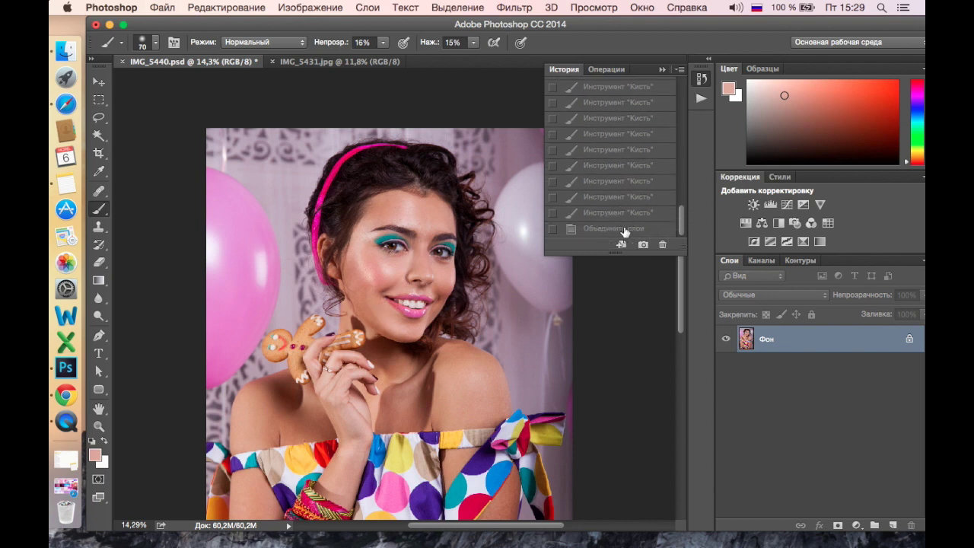
scroll(408, 283, "up", 2)
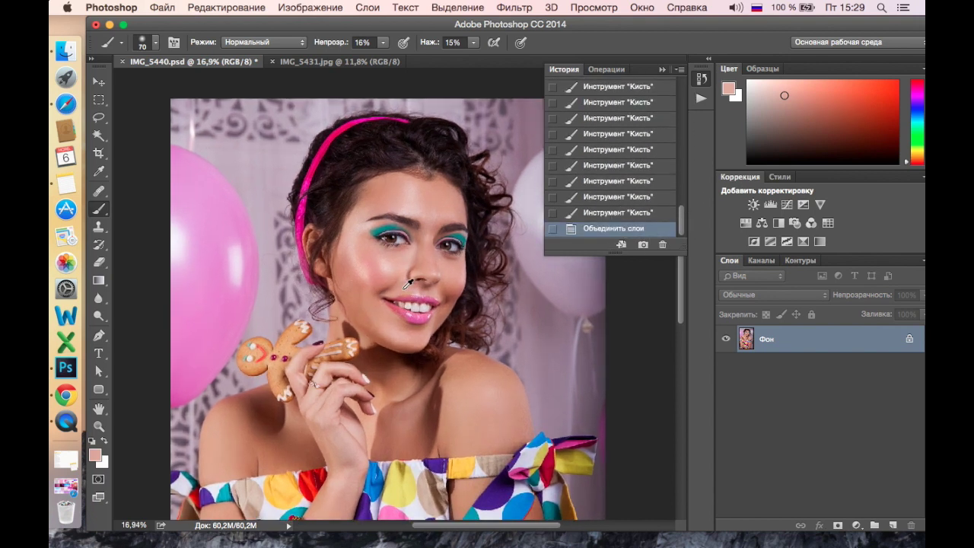
scroll(407, 283, "up", 2)
left_click_drag(501, 313, 467, 337)
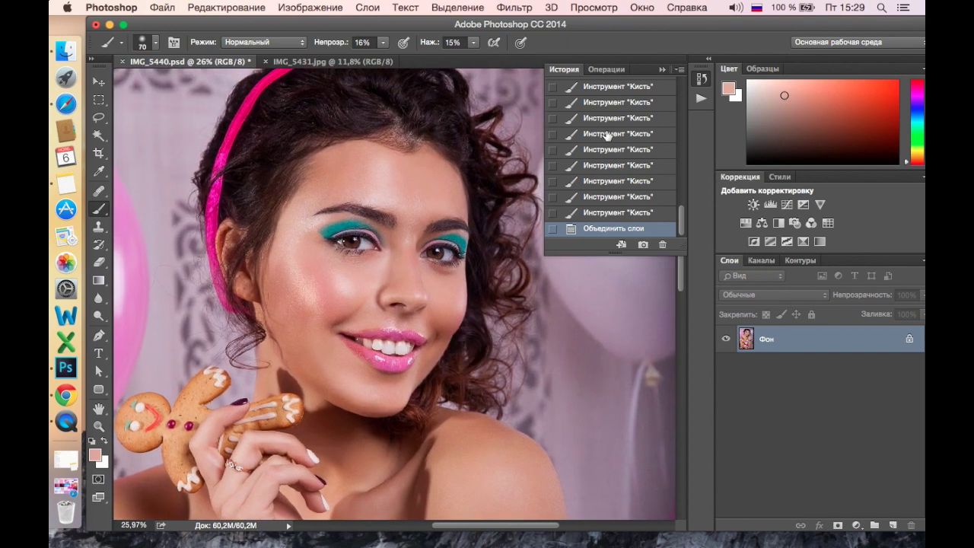
left_click(662, 69)
scroll(576, 282, "down", 2)
scroll(576, 281, "down", 2)
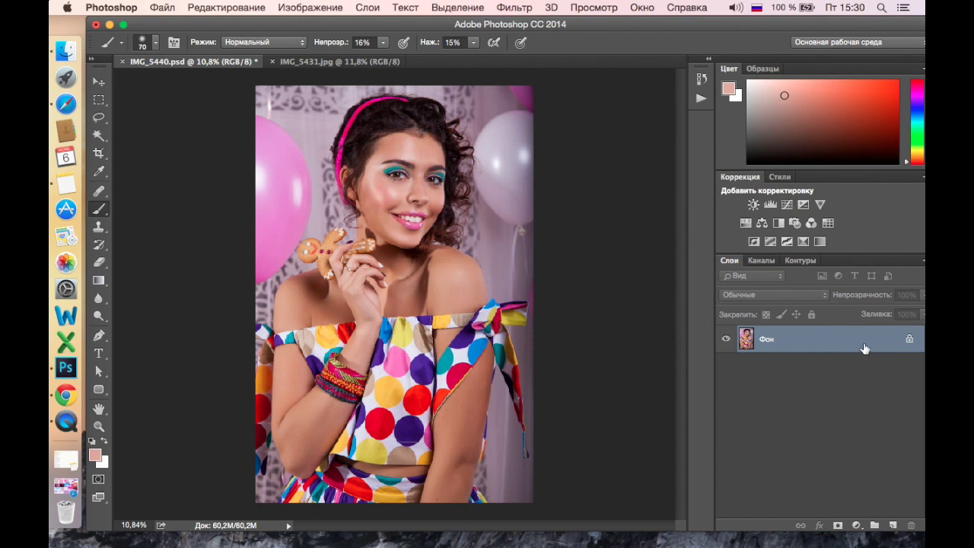
Duplicate the Фон layer twice, creating Фон копия and Фон копия 2 above it
left_click_drag(865, 348, 892, 525)
mouse_move(870, 342)
left_mouse_down()
mouse_move(892, 454)
mouse_move(893, 525)
left_mouse_up()
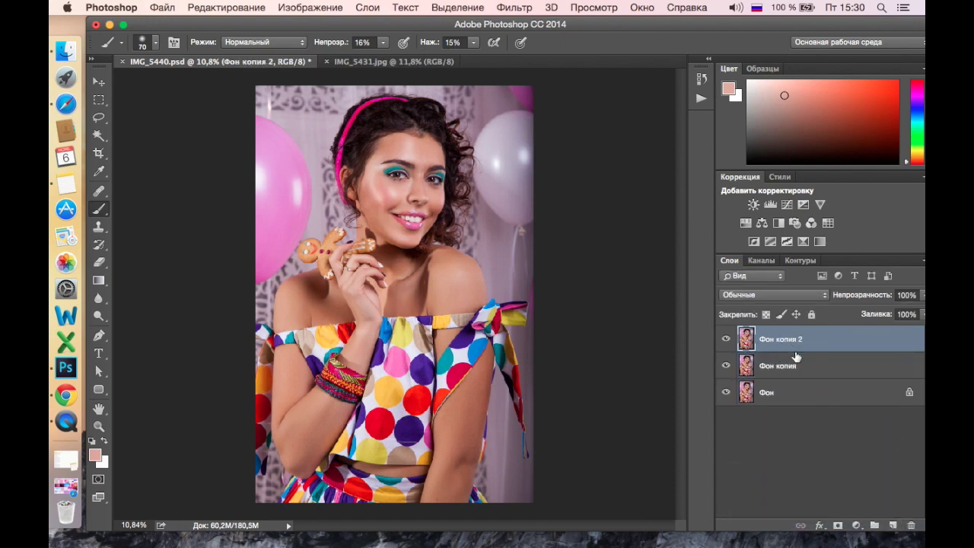
scroll(446, 304, "up", 1)
scroll(447, 305, "up", 2)
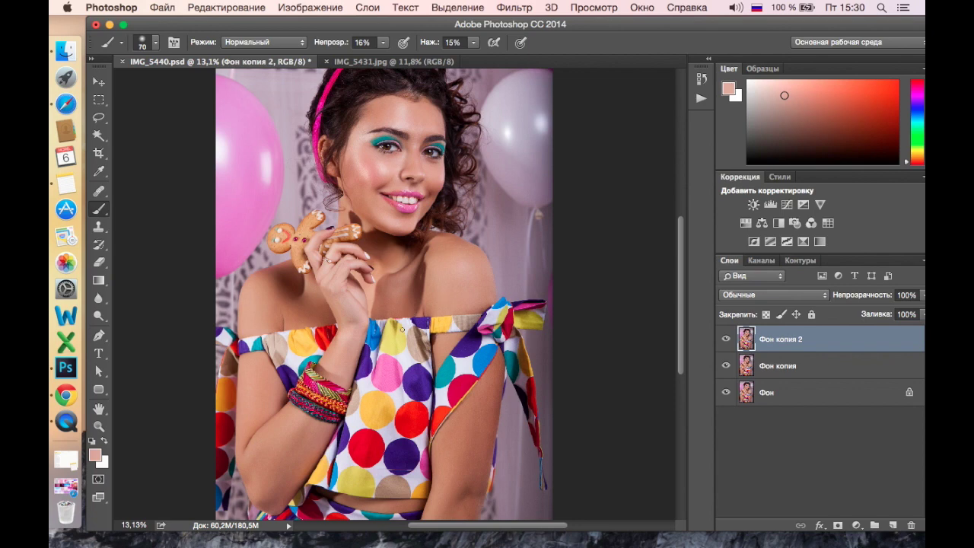
Set Фон копия 2 to Умножение (Multiply) blending and give it a black hiding mask
left_click(774, 296)
left_click(746, 334)
left_click(774, 296)
left_click(775, 296)
left_click(746, 333)
left_click(775, 296)
left_click(837, 525, "alt")
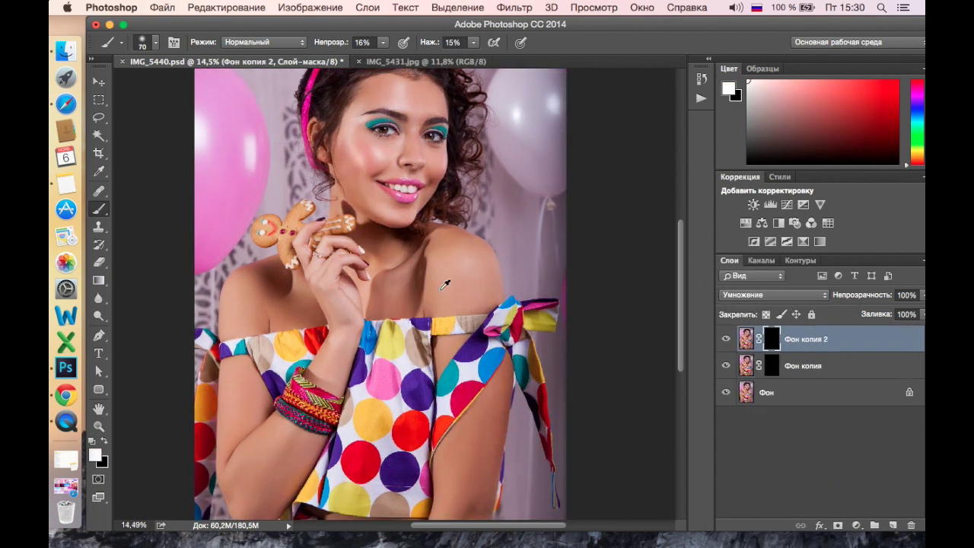
Darken the shoulder on the Multiply mask with a 200-size brush at 18% flow
scroll(457, 267, "up", 3)
left_click_drag(389, 60, 392, 61)
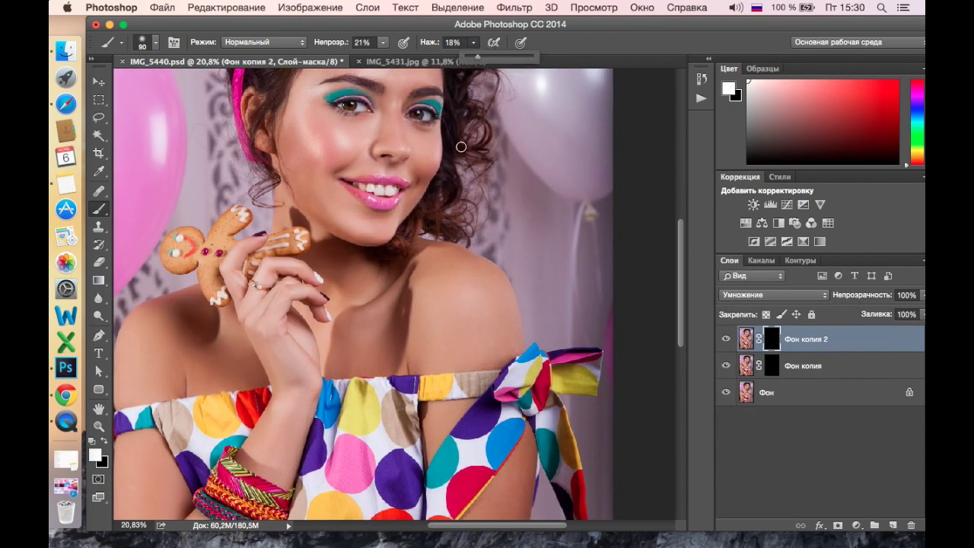
key("bracketright")
key("bracketright")
key("bracketright")
mouse_move(515, 332)
left_mouse_down()
mouse_move(416, 335)
mouse_move(459, 283)
left_mouse_up()
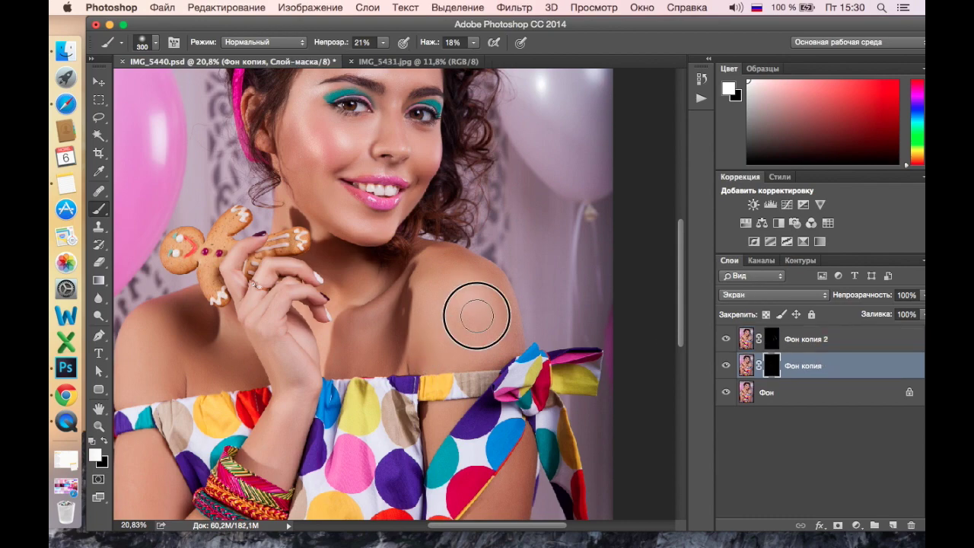
scroll(459, 304, "down", 5)
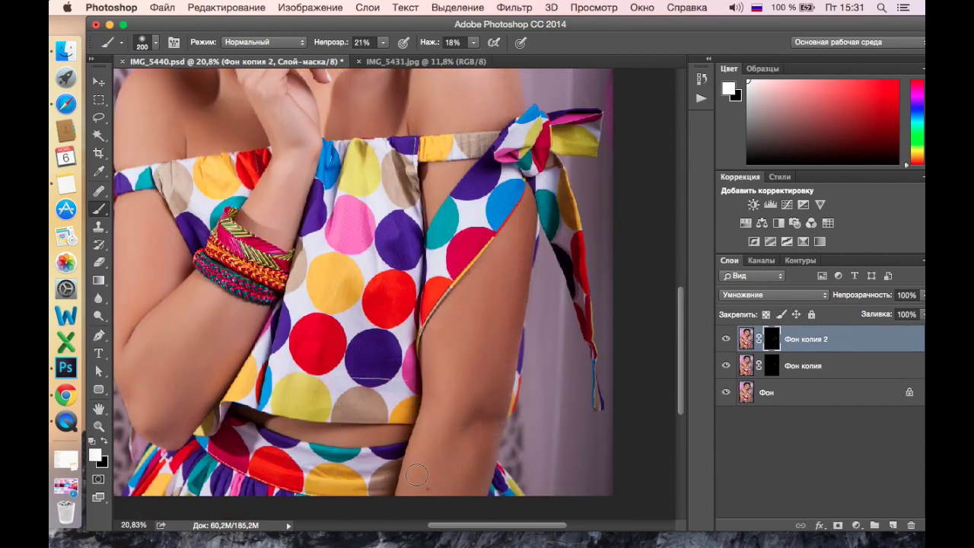
Brighten the arm on the Screen copy Фон копия's mask with a 250-size brush
key("alt+bracketleft")
key("bracketright")
left_click_drag(449, 457, 484, 233)
scroll(345, 216, "up", 3)
scroll(346, 216, "down", 2)
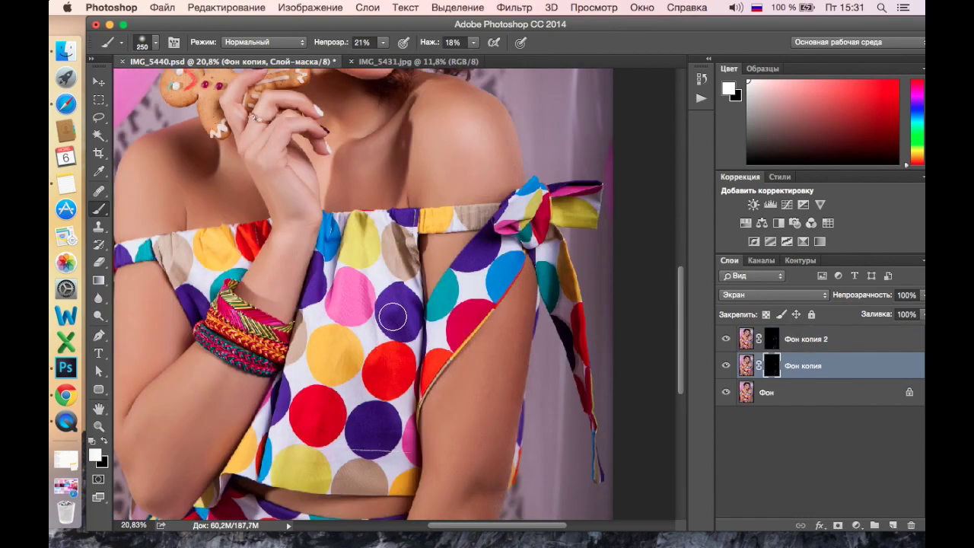
scroll(346, 216, "left", 3)
Darken the lower arm on the Multiply mask of Фон копия 2, then return to Фон копия
key("alt+bracketright")
key("alt+bracketleft")
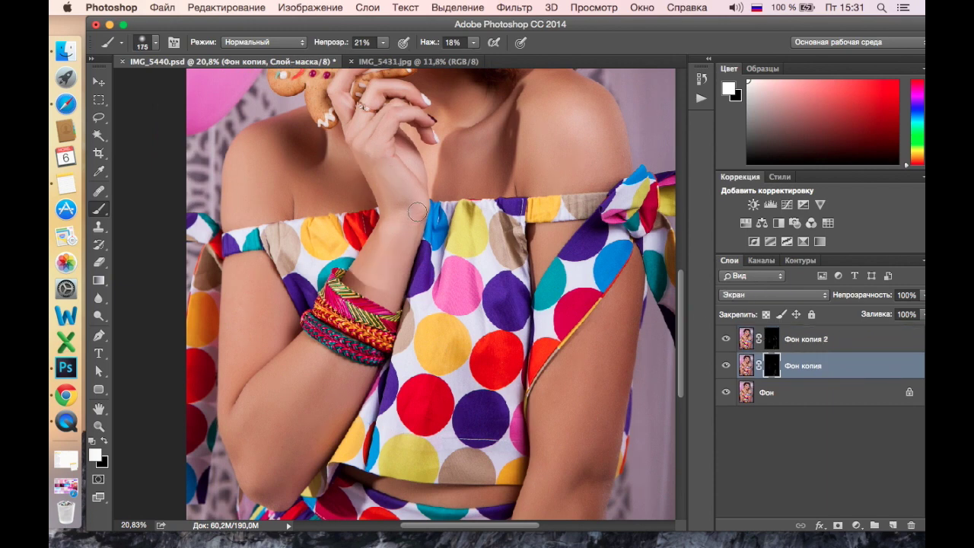
key("alt+bracketright")
left_click_drag(232, 398, 295, 487)
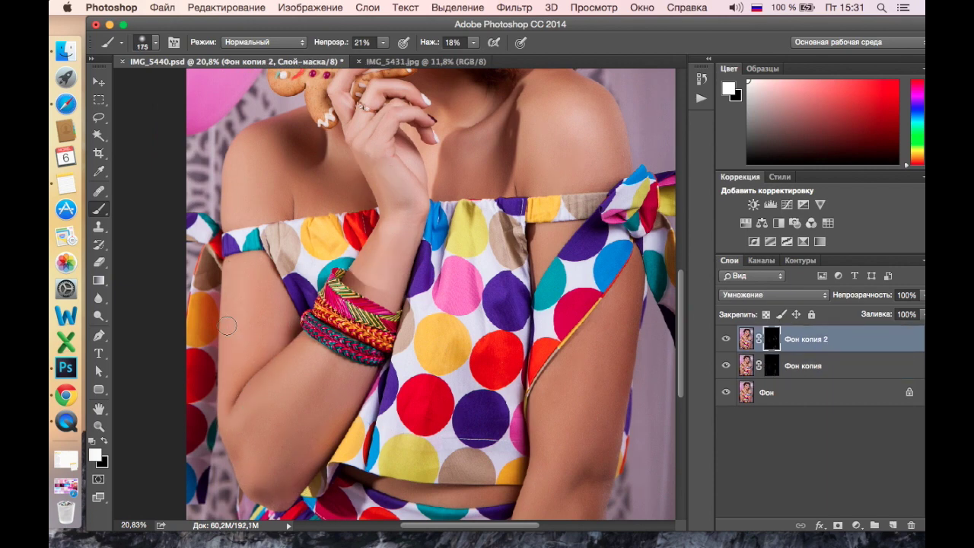
key("bracketright")
key("bracketright")
key("bracketright")
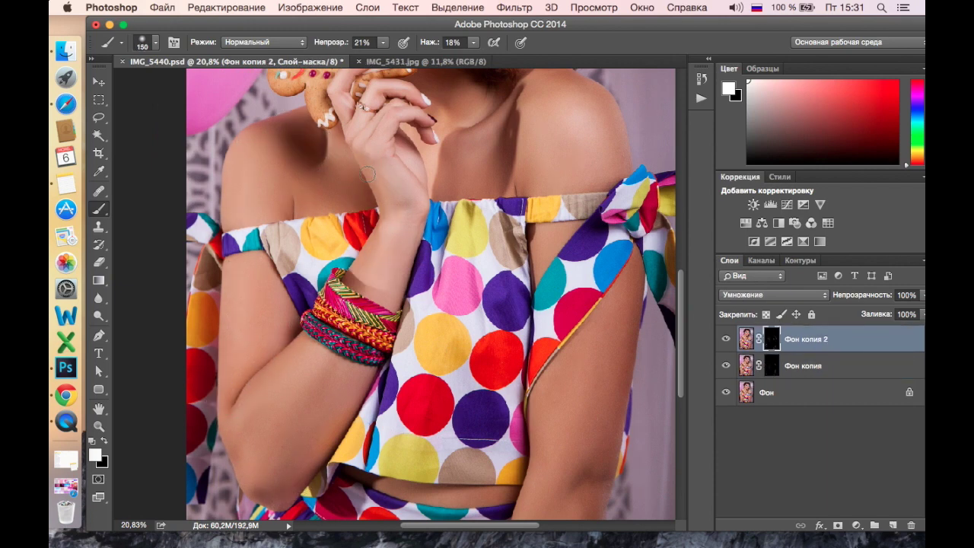
key("alt+bracketleft")
key("bracketright")
key("bracketright")
key("bracketright")
Switch between the two copy masks with the brush shrunk to 90, and fit the photo on screen
scroll(368, 189, "up", 5, "alt")
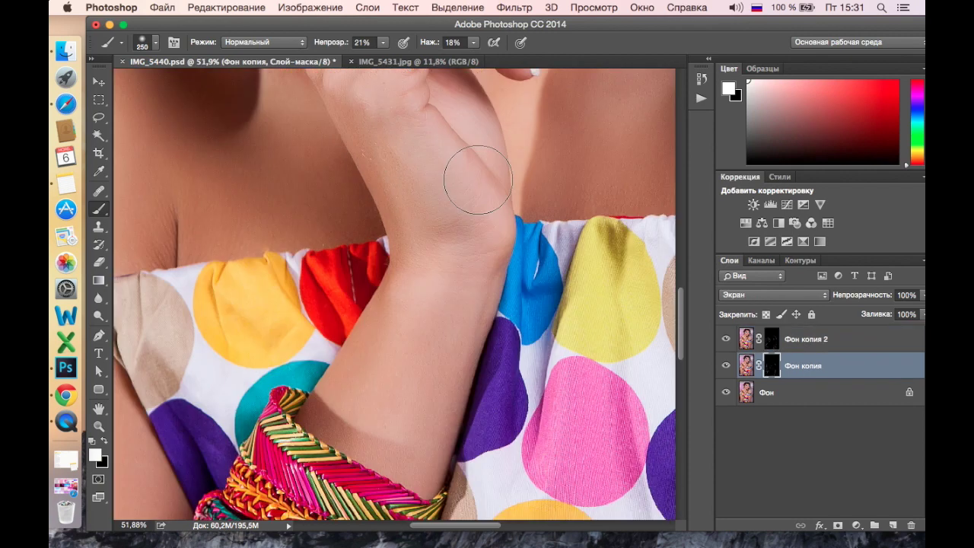
scroll(478, 180, "down", 3, "alt")
left_click(771, 339)
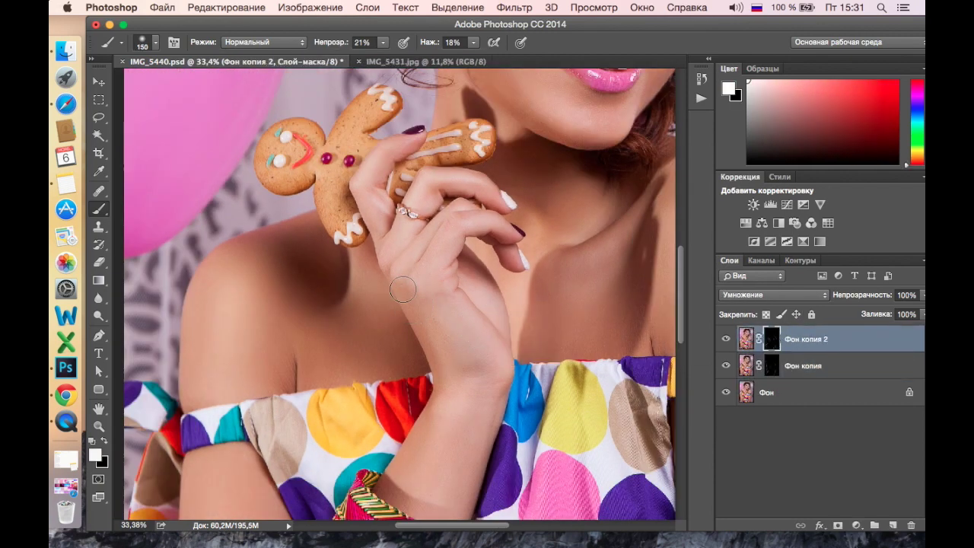
key("bracketleft")
key("bracketleft")
key("bracketleft")
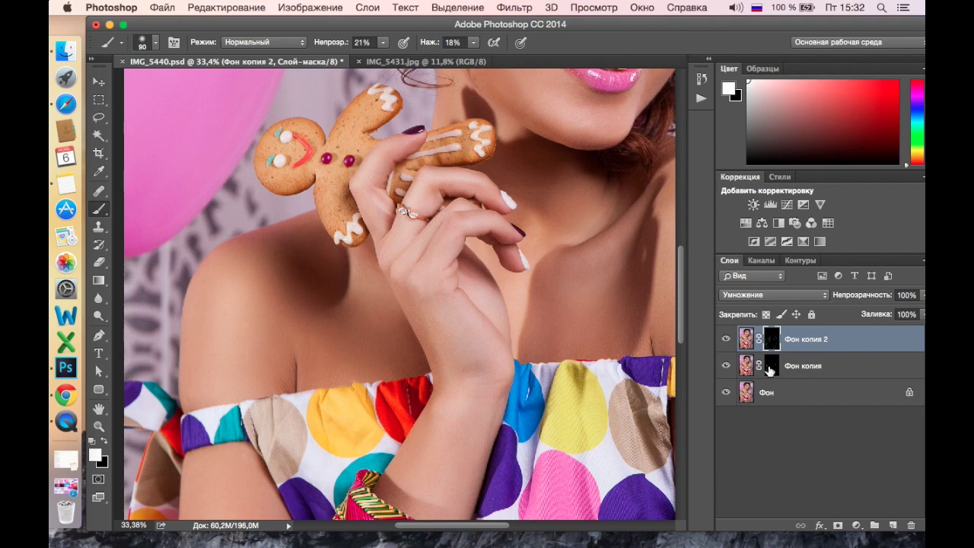
left_click(770, 366)
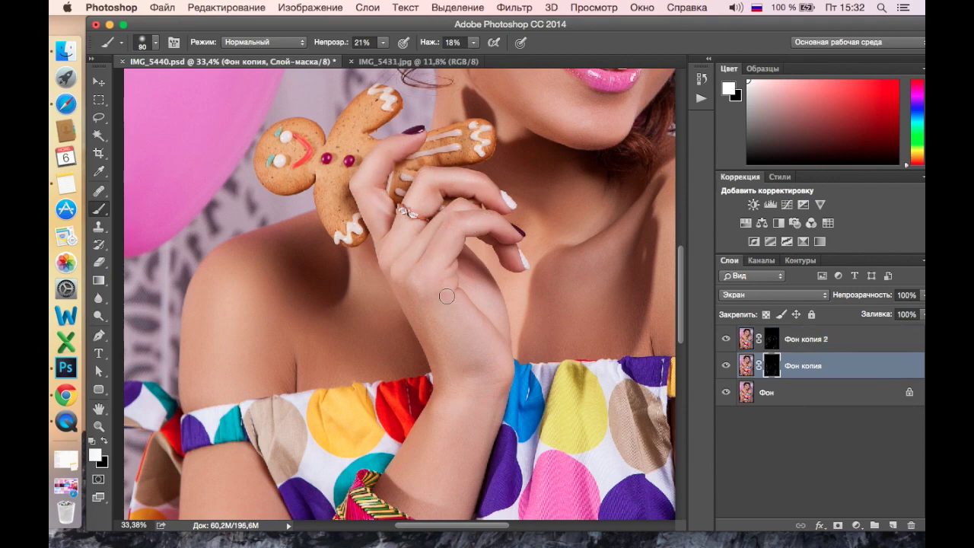
key("super+0")
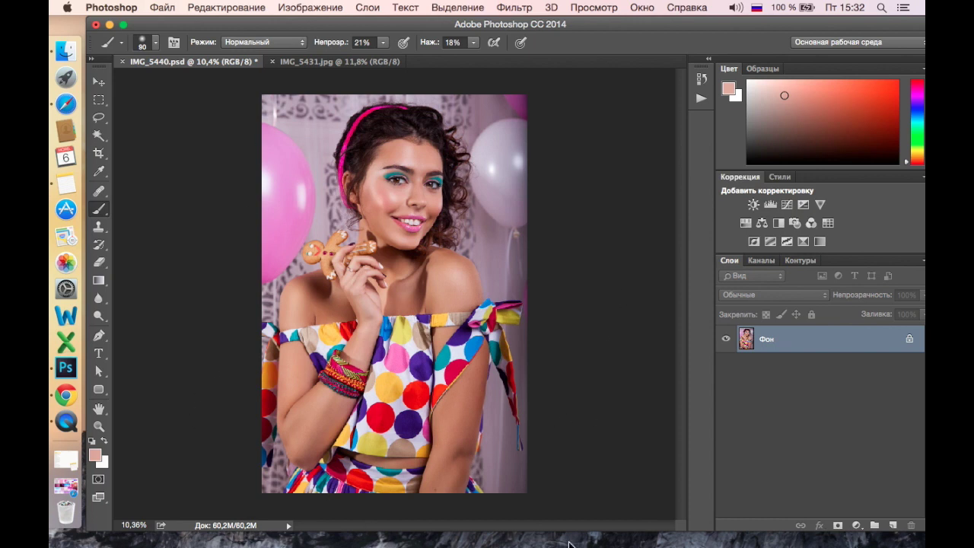
left_click(856, 525)
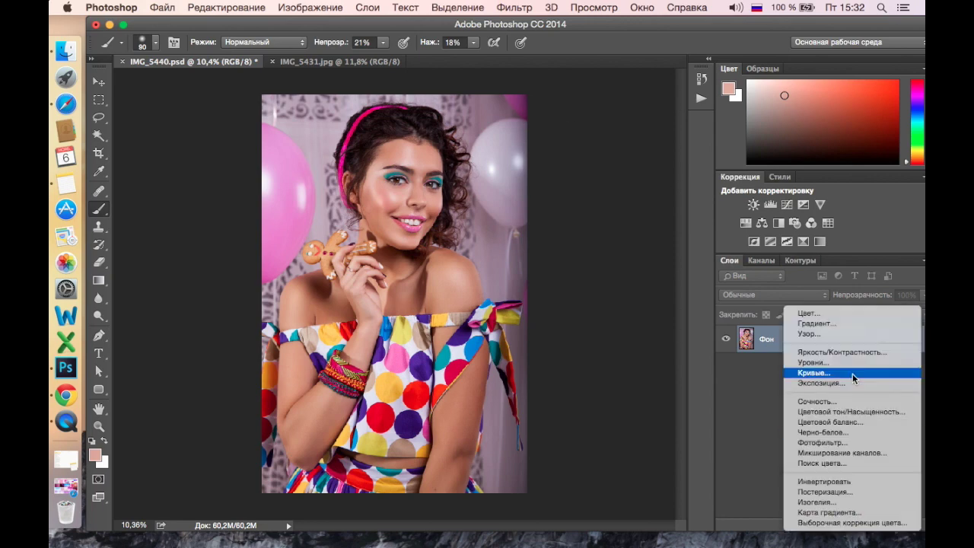
Try a Кривые curves adjustment, then discard it
left_click(852, 370)
left_click_drag(787, 186, 787, 177)
left_click_drag(726, 247, 726, 242)
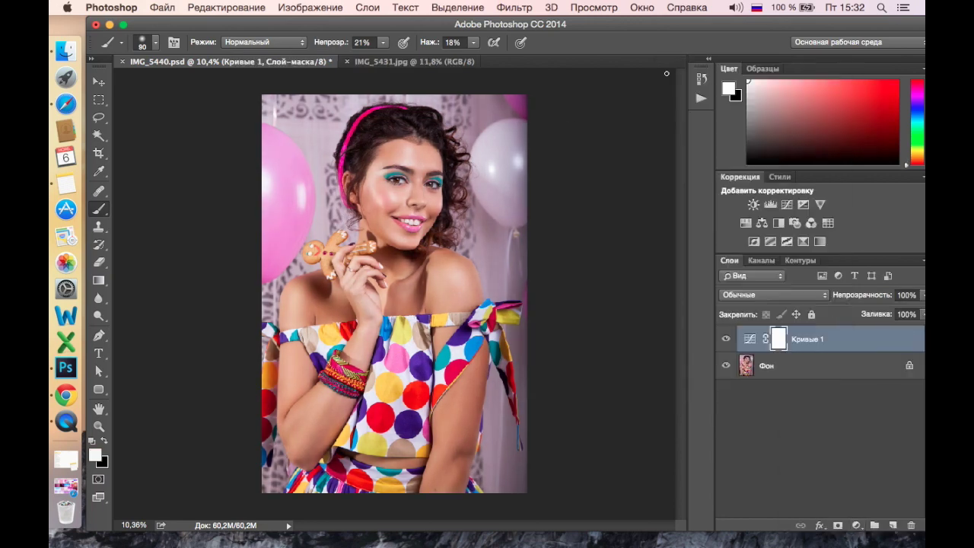
key("Delete")
key("ctrl+j")
Add the Кривые 1 curves layer with two points lifted to brighten the photo
left_click(856, 525, "alt")
left_click(853, 370)
key("Return")
left_click_drag(776, 196, 776, 174)
left_click_drag(724, 249, 724, 230)
left_click(667, 79)
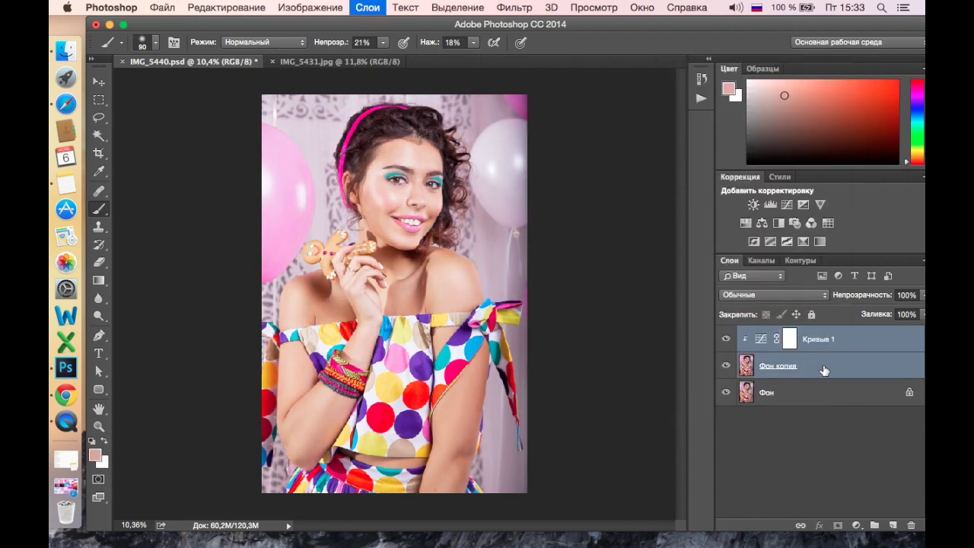
Invert the curves mask and reveal the brightening along the photo's right side at full opacity and flow
key("ctrl+i")
key("bracketright")
key("bracketright")
key("bracketright")
key("0")
key("shift+0")
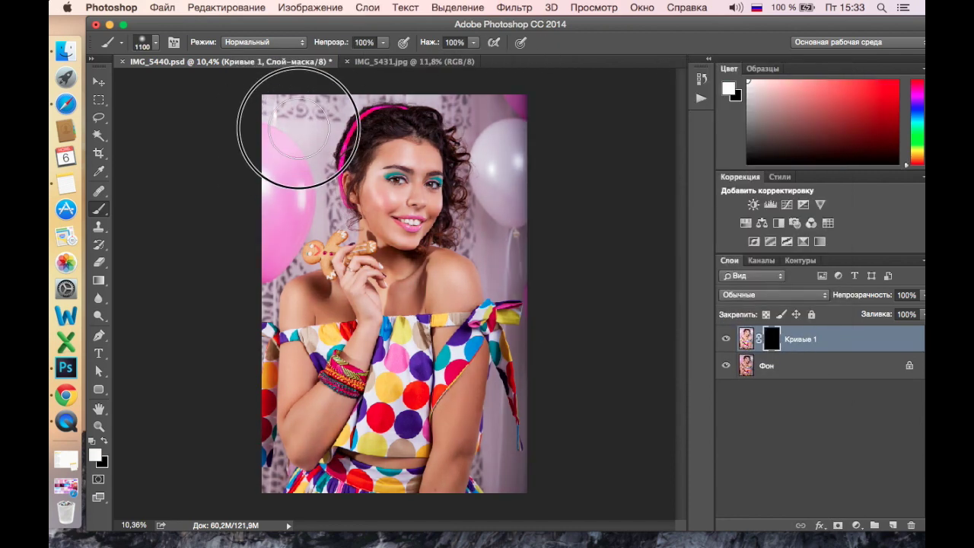
mouse_move(498, 493)
left_mouse_down()
mouse_move(522, 358)
mouse_move(510, 283)
mouse_move(522, 156)
left_mouse_up()
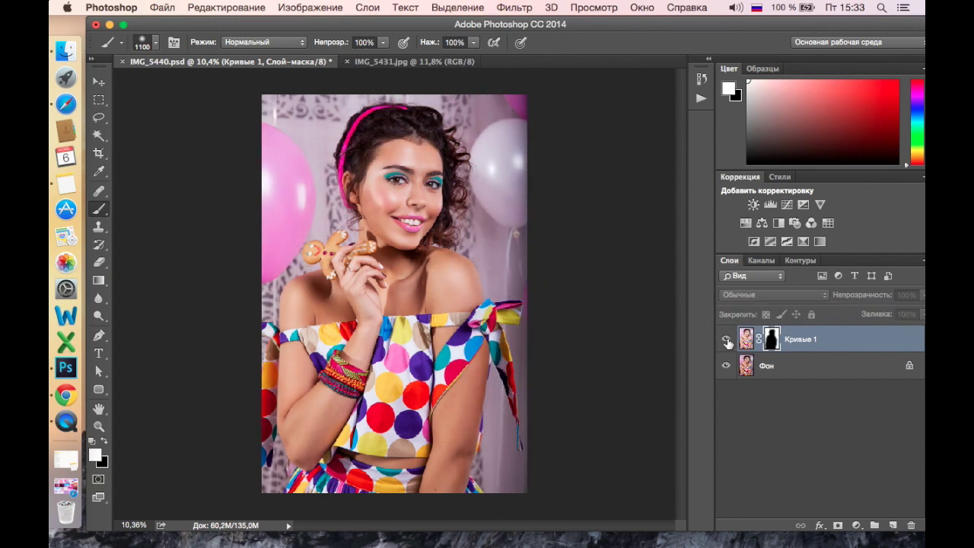
Apply Shadows/Highlights with the shadows amount raised to 66
left_click(227, 8)
left_click(631, 274)
left_click_drag(681, 130, 710, 132)
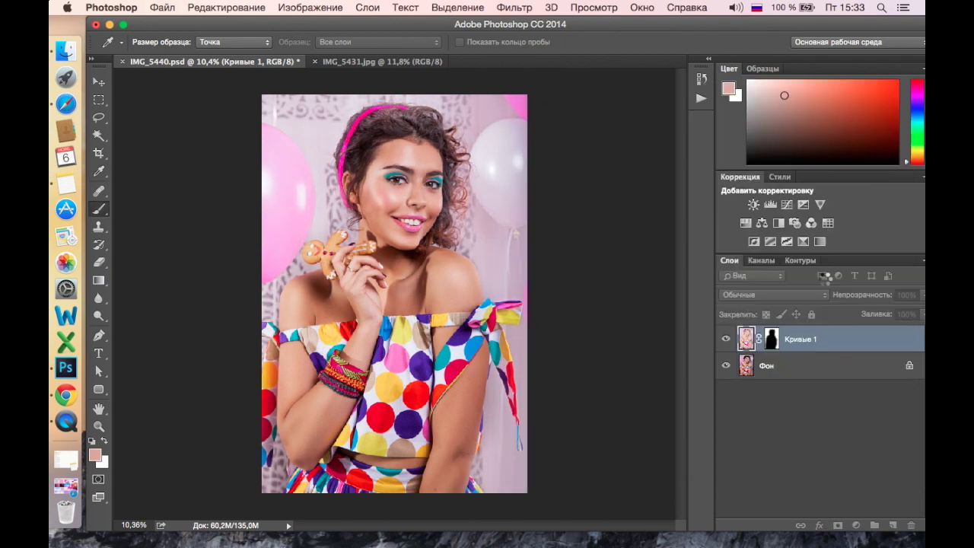
key("Return")
Erase along the figure's right edge with an 800-size eraser at full opacity and 56% flow
key("e")
mouse_move(402, 108)
left_mouse_down()
mouse_move(446, 217)
mouse_move(505, 315)
mouse_move(517, 447)
left_mouse_up()
key("bracketright")
key("bracketright")
key("bracketright")
scroll(386, 68, "up", 3)
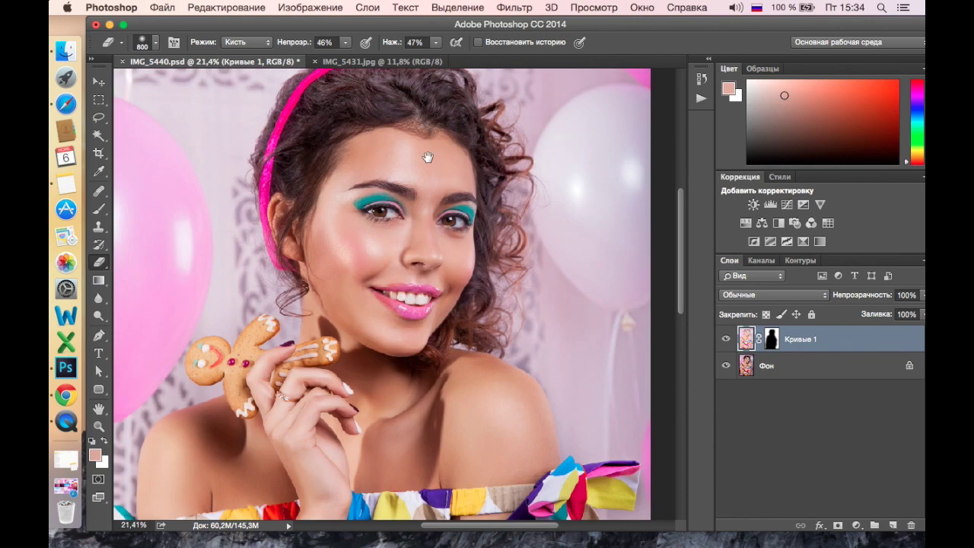
key("0")
left_click(435, 43)
left_click_drag(437, 55, 446, 55)
Shrink the eraser to 300, then 250, while scrolling around the photo
key("bracketleft")
key("bracketleft")
key("bracketleft")
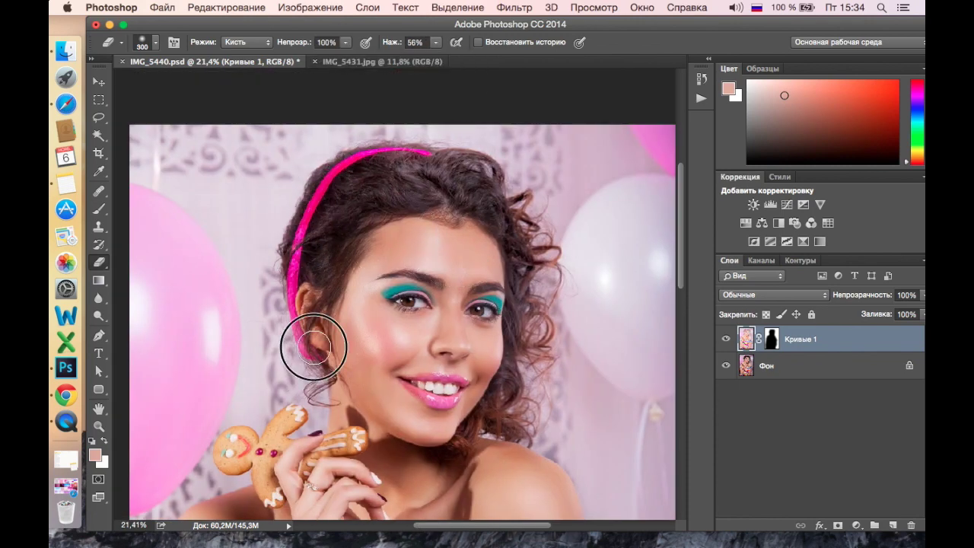
scroll(495, 446, "down", 10)
scroll(495, 446, "right", 5)
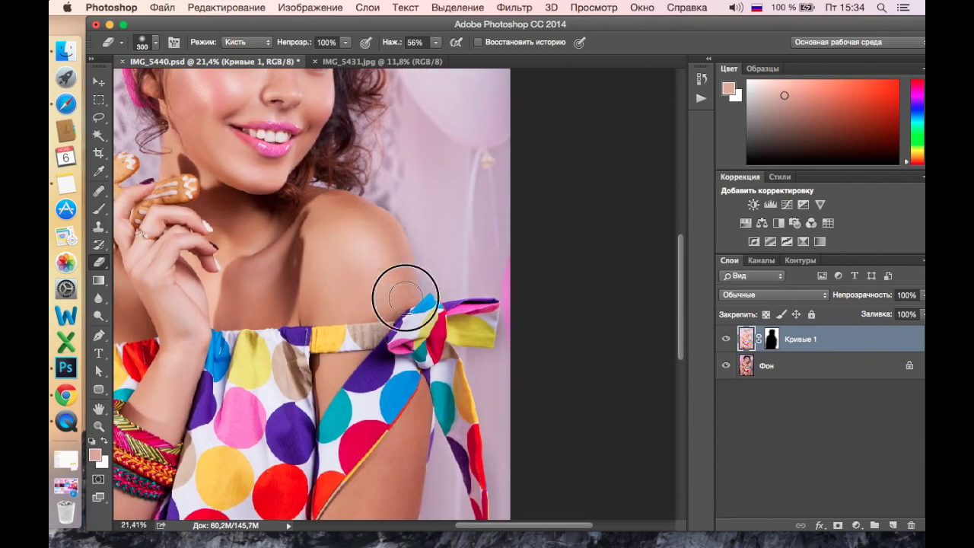
scroll(462, 358, "down", 3)
key("bracketleft")
key("bracketleft")
key("bracketleft")
key("bracketleft")
scroll(196, 381, "down", 3)
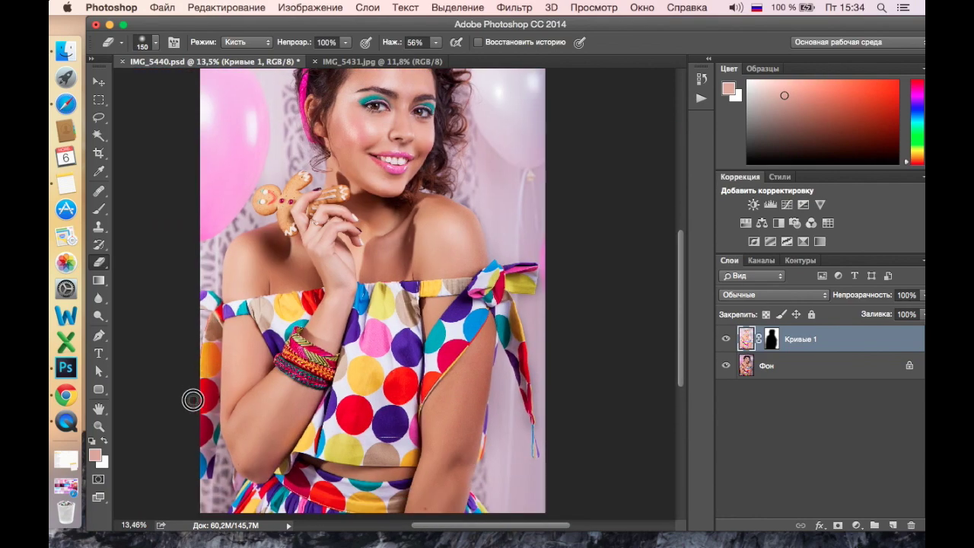
scroll(512, 392, "down", 4)
scroll(512, 392, "up", 2)
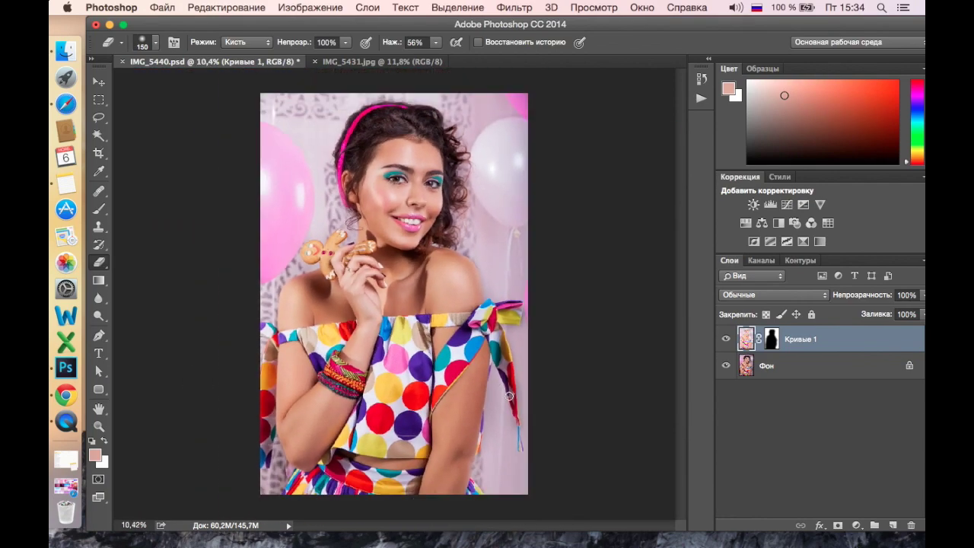
Add Brightness/Contrast and Hue/Saturation adjustment layers, sampling the face's skin tone
left_click(820, 367)
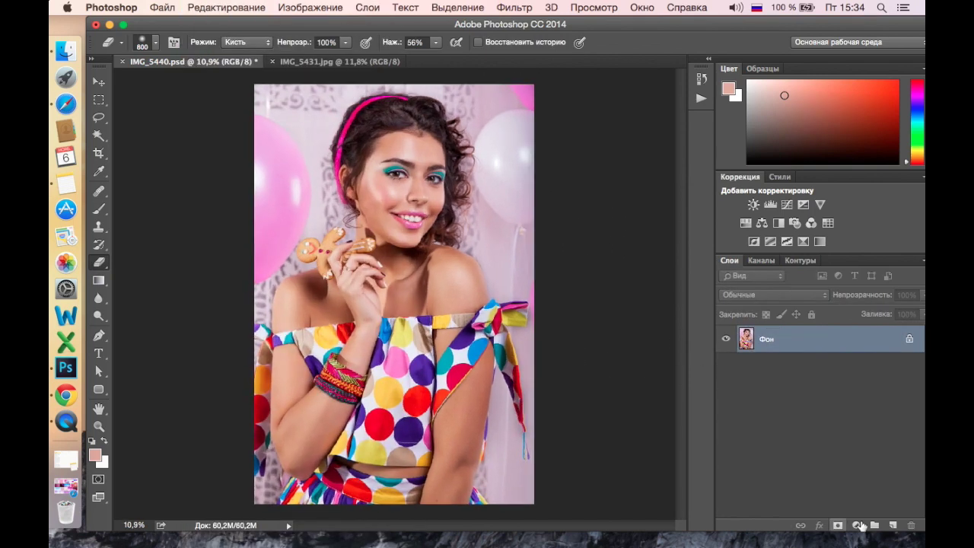
left_click(857, 525)
left_click(815, 347)
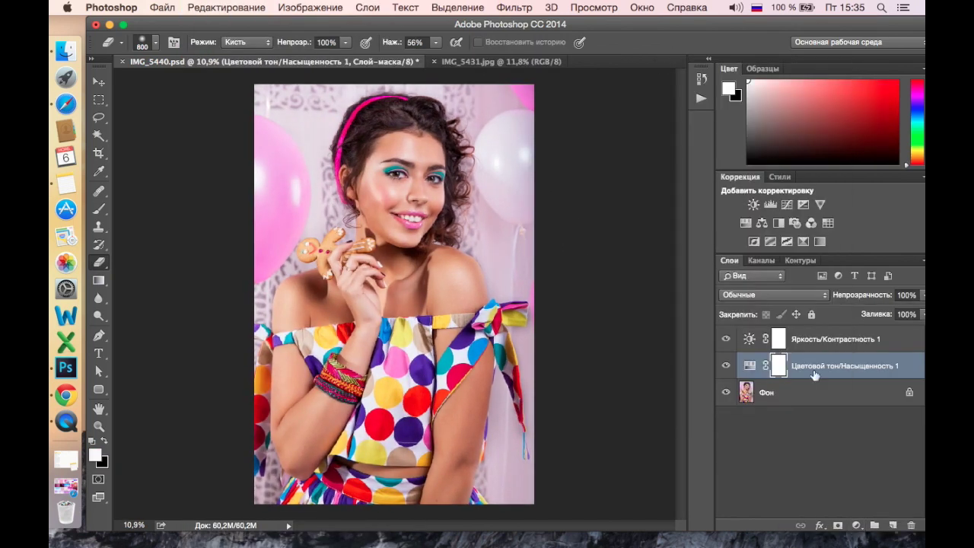
left_click(858, 525)
left_click(852, 412, "alt")
left_click(632, 169)
left_click(668, 130)
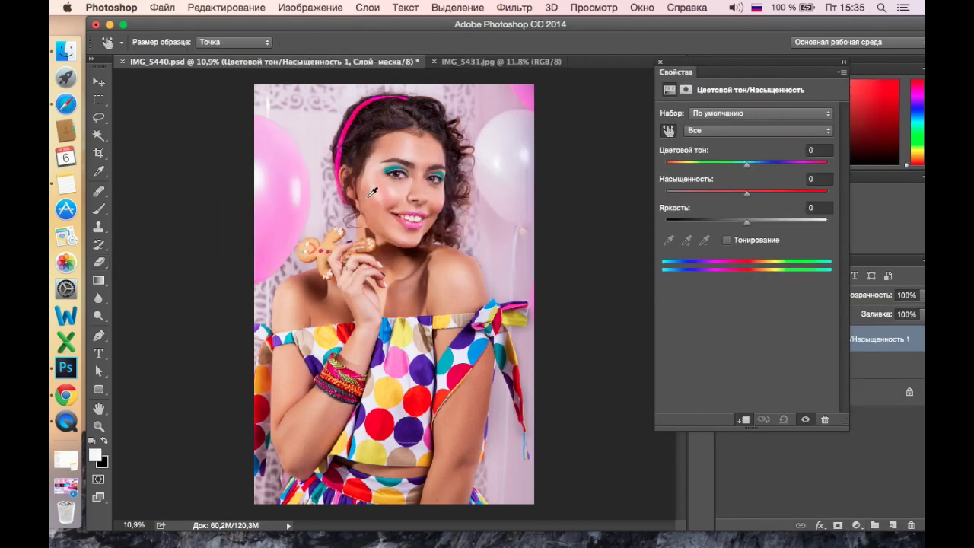
left_click(358, 191)
Add a Curves layer lifting the midtones 154→162, with its mask inverted to black
left_click(858, 525)
left_click(845, 376, "alt")
left_click(633, 170)
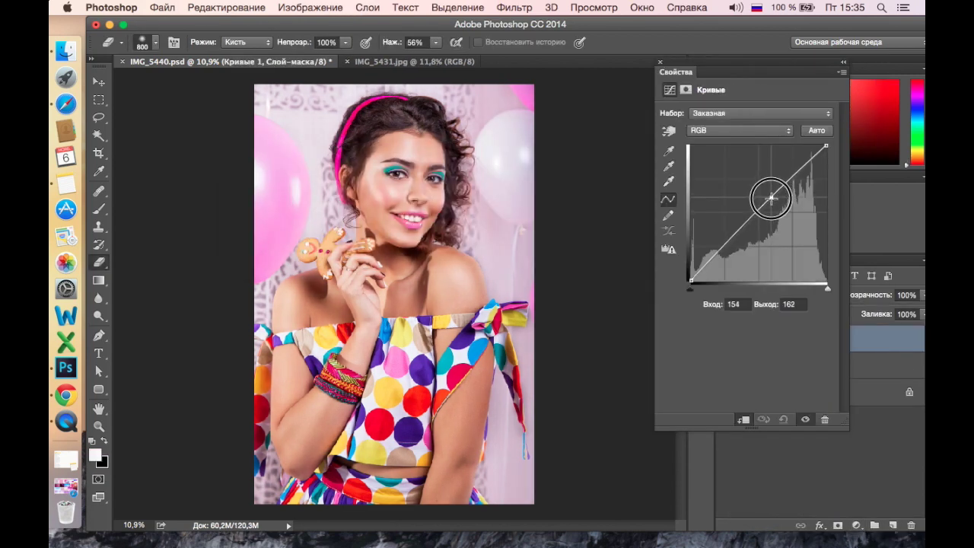
left_click(660, 61)
key("d")
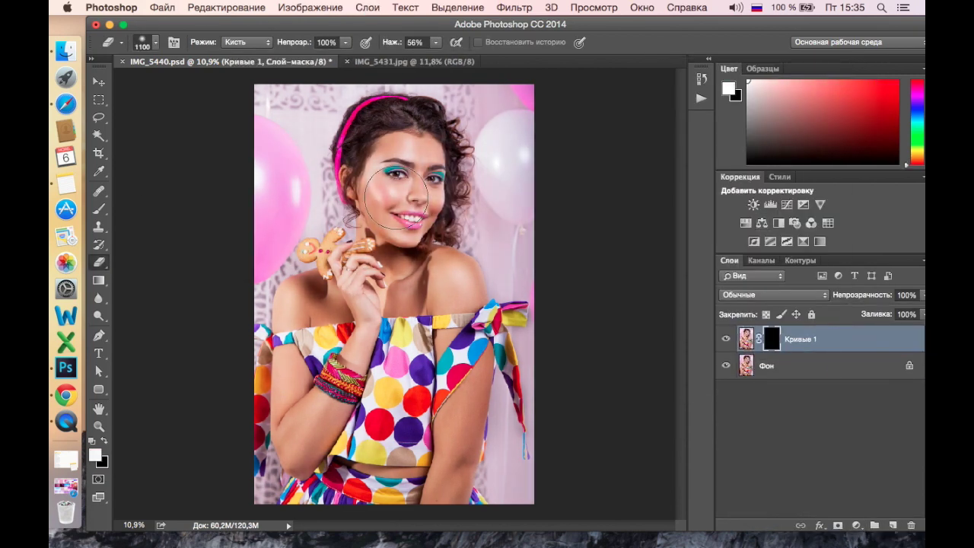
key("b")
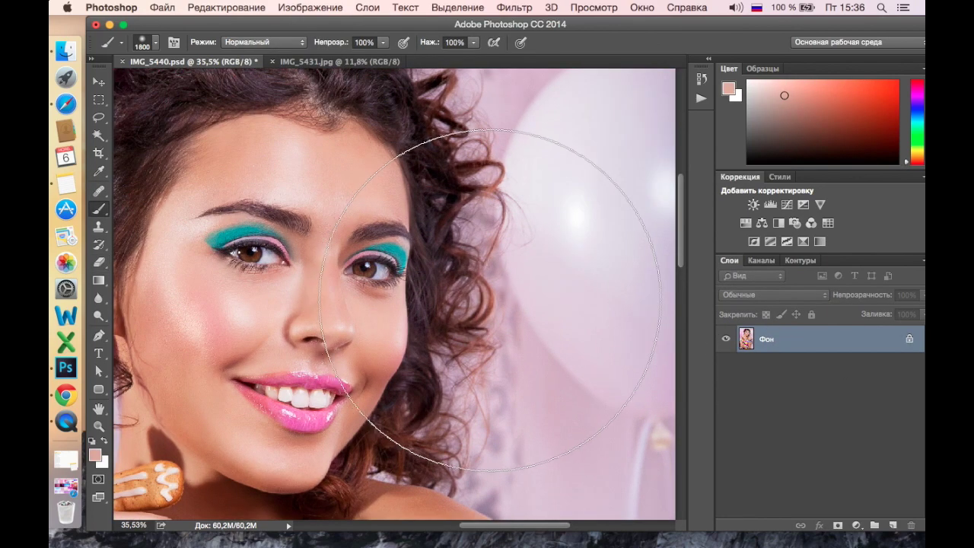
Duplicate the background photo as Фон копия and zoom into the eye
left_click_drag(487, 297, 555, 284)
scroll(359, 248, "up", 5)
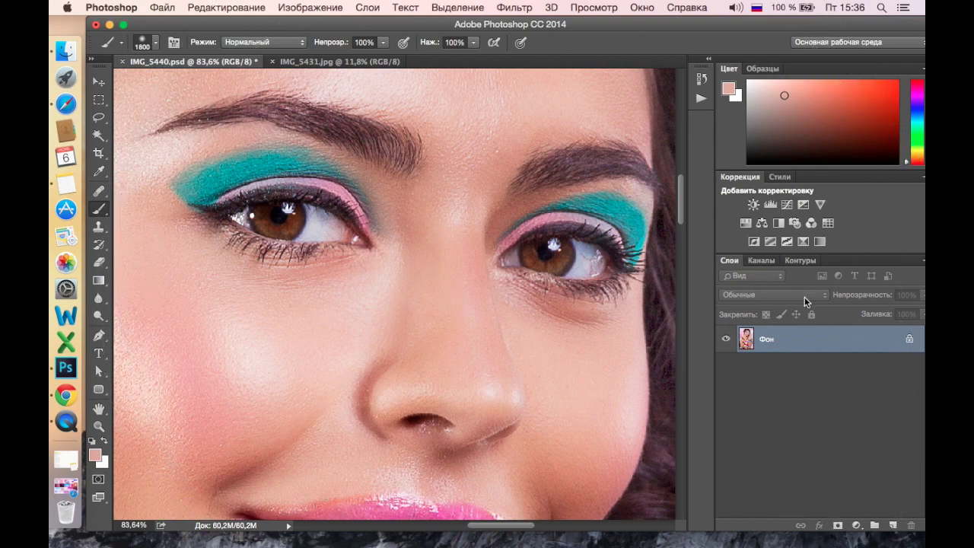
left_click_drag(858, 349, 892, 525)
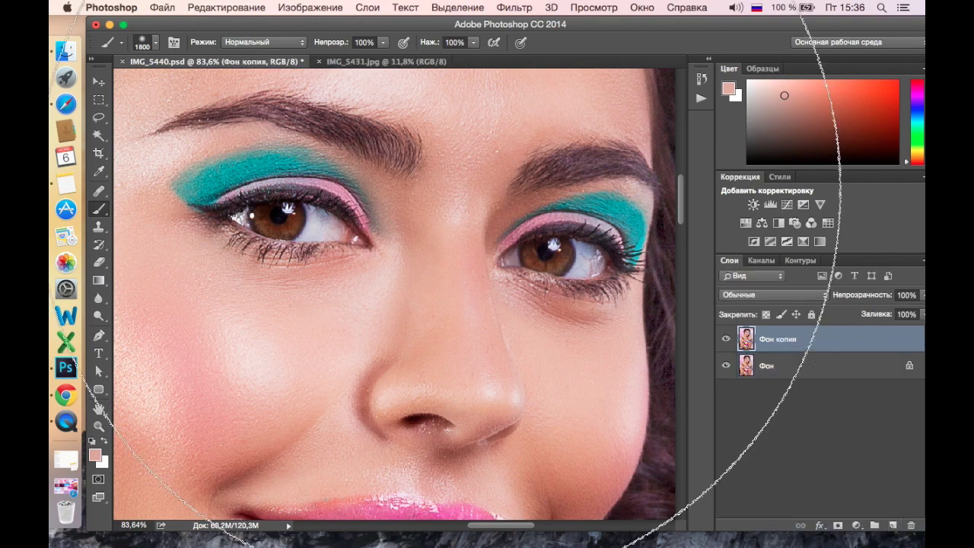
scroll(549, 218, "up", 1)
scroll(549, 219, "up", 2)
scroll(423, 217, "up", 1)
scroll(370, 228, "up", 1)
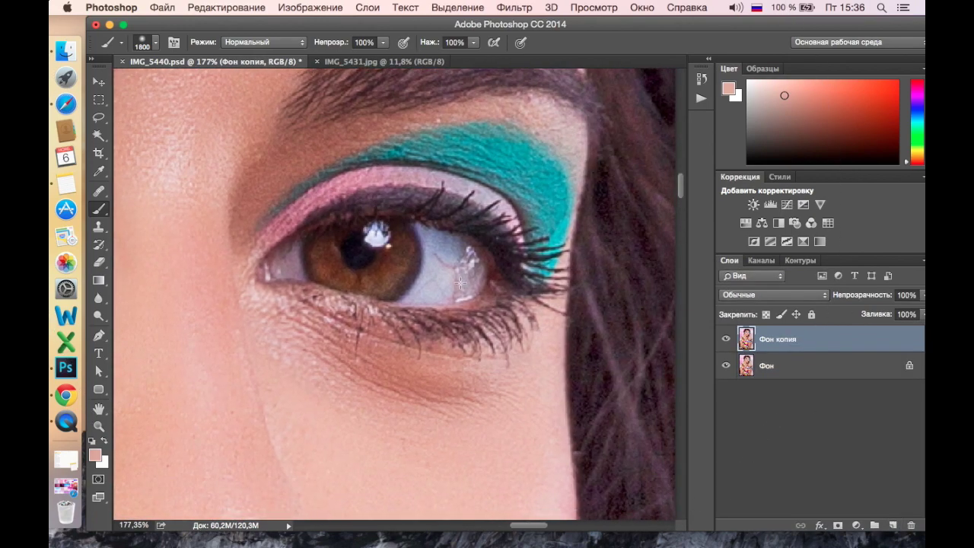
scroll(462, 271, "up", 1)
scroll(461, 272, "up", 1)
scroll(461, 272, "up", 1)
Heal the red vein and bright reflections on the eye white with the Healing Brush
key("j")
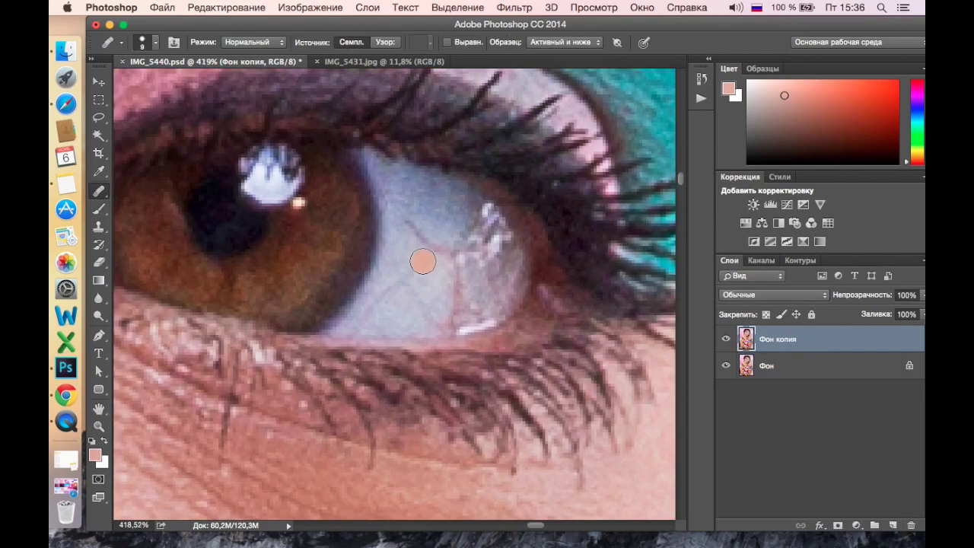
left_click_drag(413, 228, 451, 319)
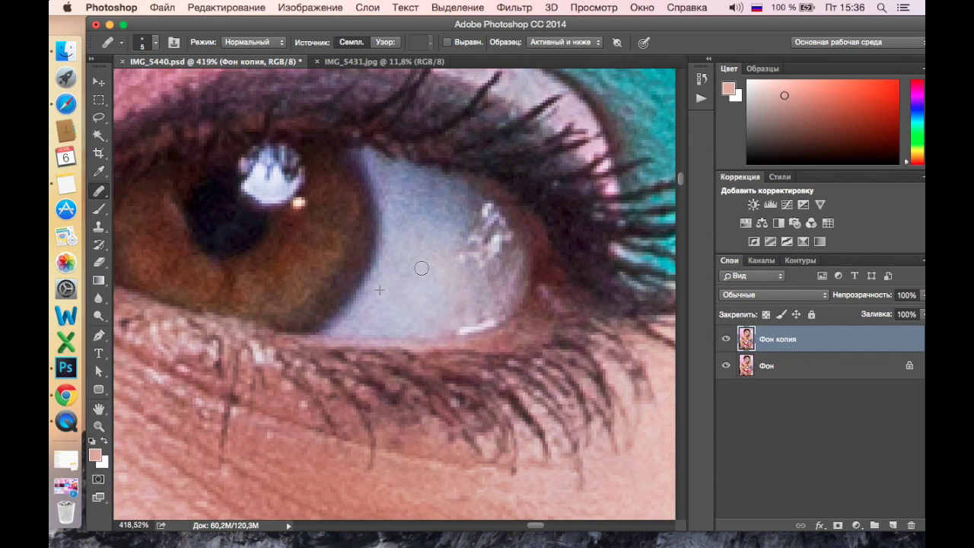
left_click_drag(480, 266, 471, 226)
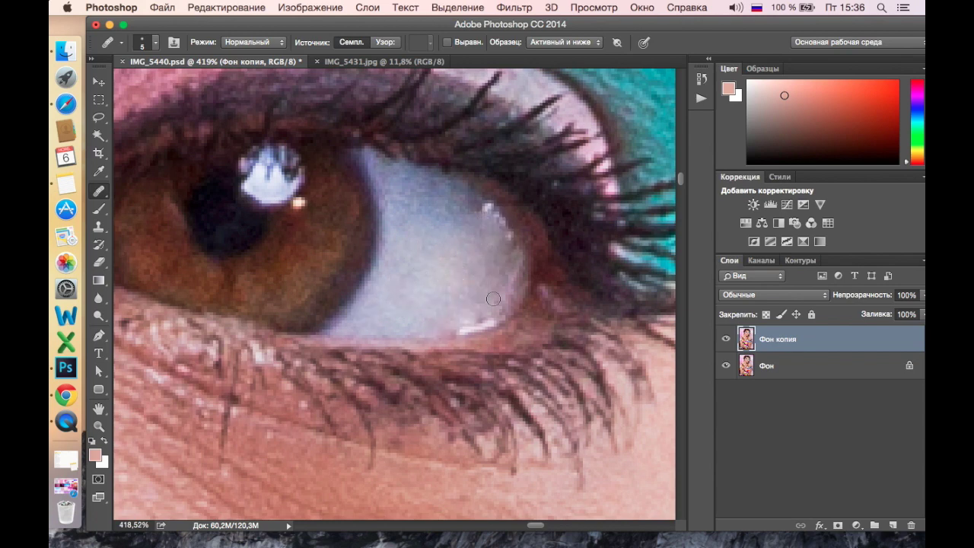
left_click_drag(458, 325, 499, 264)
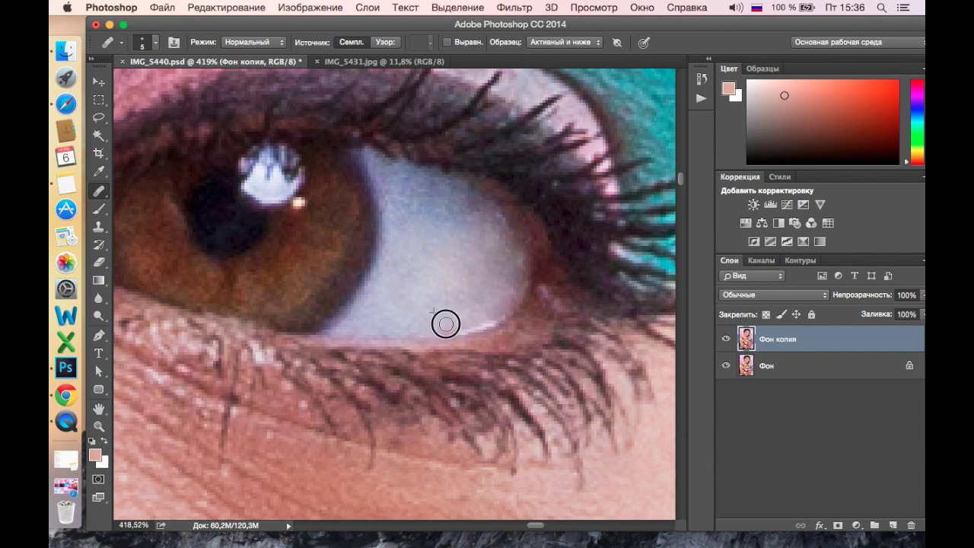
scroll(446, 324, "down", 3)
scroll(370, 261, "down", 2)
scroll(348, 211, "up", 3)
scroll(493, 219, "up", 3)
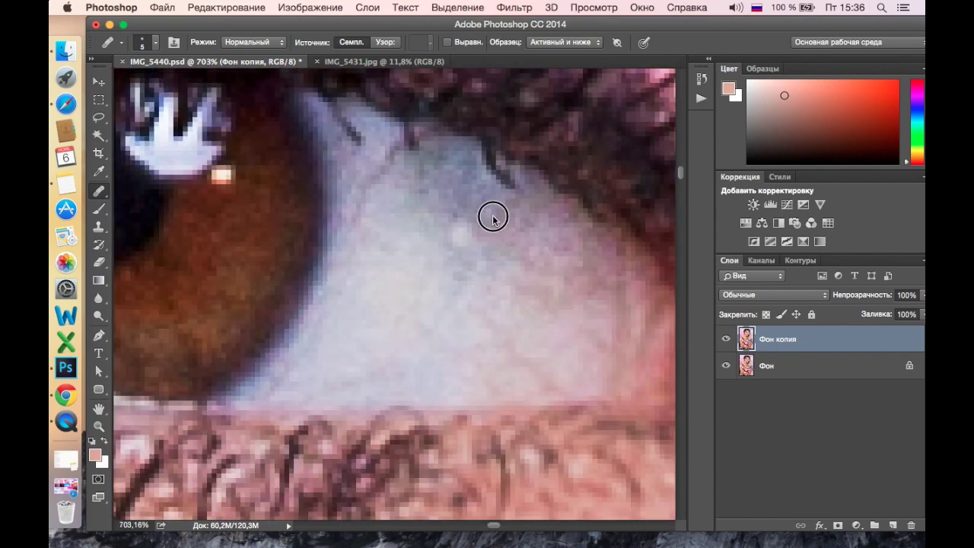
Heal the remaining blemishes across the eye white and select the retouched copy layer
mouse_move(386, 211)
left_mouse_down()
mouse_move(482, 280)
mouse_move(509, 254)
left_mouse_up()
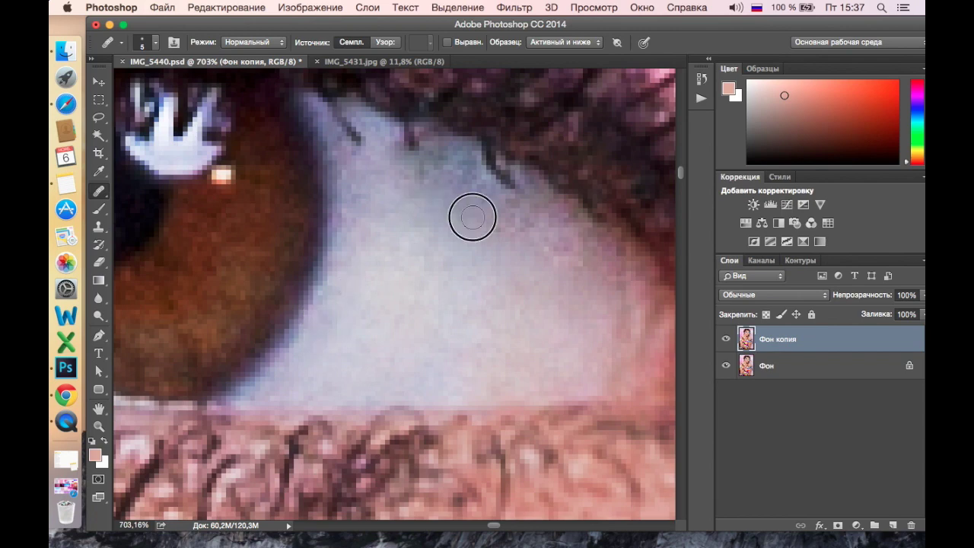
scroll(457, 258, "down", 3)
scroll(526, 320, "down", 1)
scroll(495, 331, "down", 1)
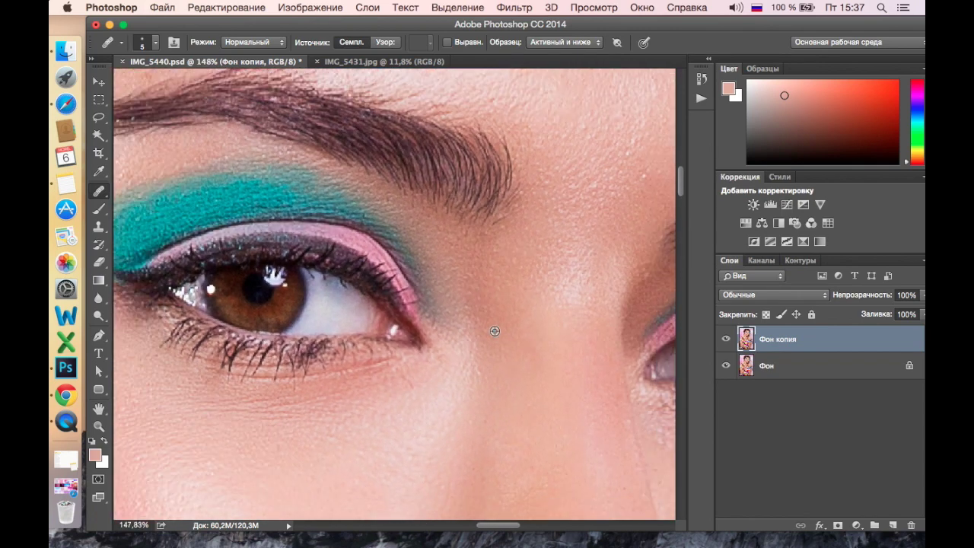
scroll(494, 331, "down", 2)
scroll(483, 287, "up", 1)
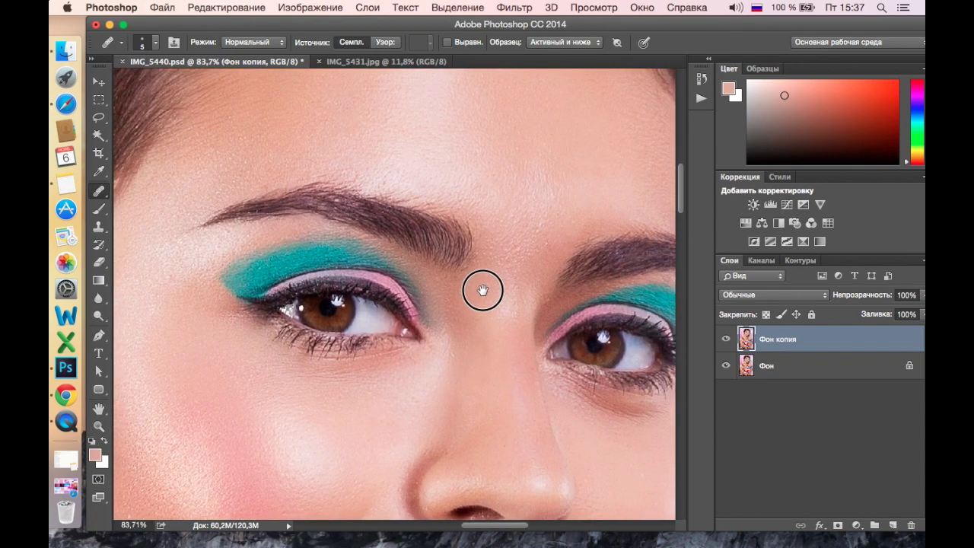
left_click(844, 365, "shift")
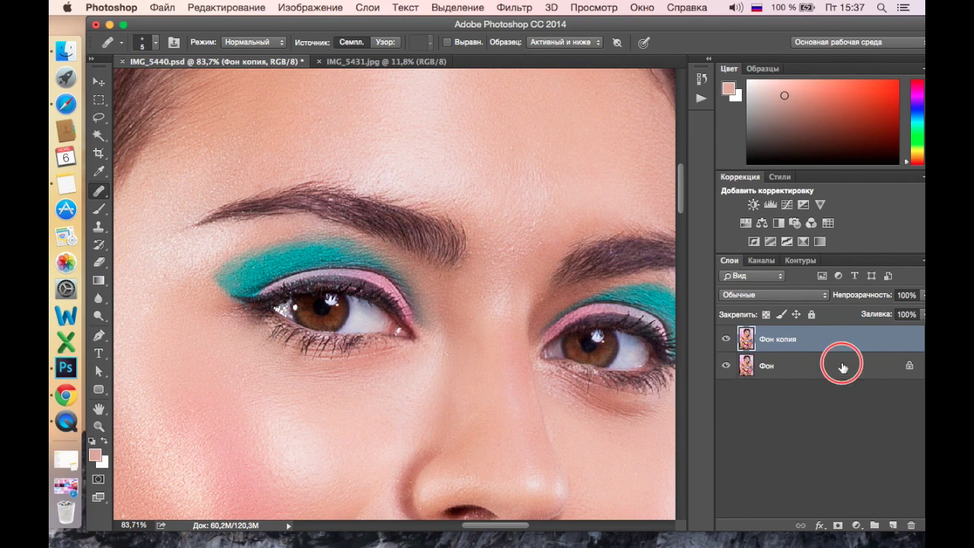
Duplicate the retouched layer, set the copy to Multiply, and hide it with a black mask
key("super+e")
mouse_move(860, 340)
left_mouse_down()
mouse_move(901, 508)
mouse_move(893, 525)
left_mouse_up()
left_click_drag(869, 339, 892, 525)
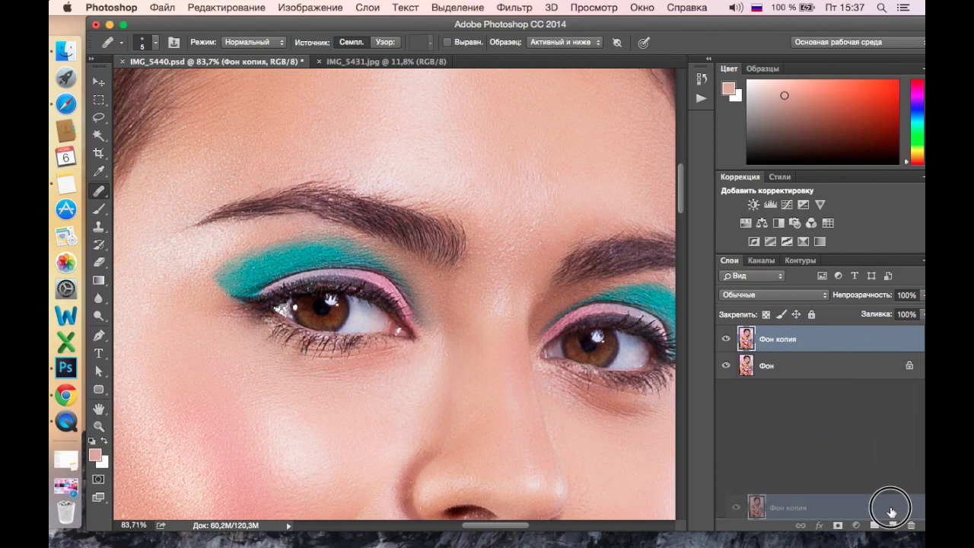
left_click(776, 304)
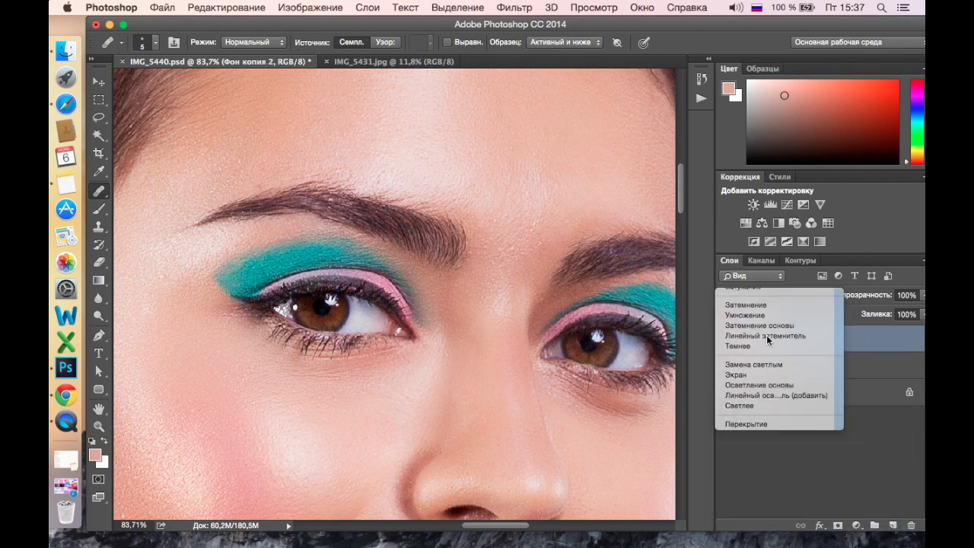
left_click(775, 338)
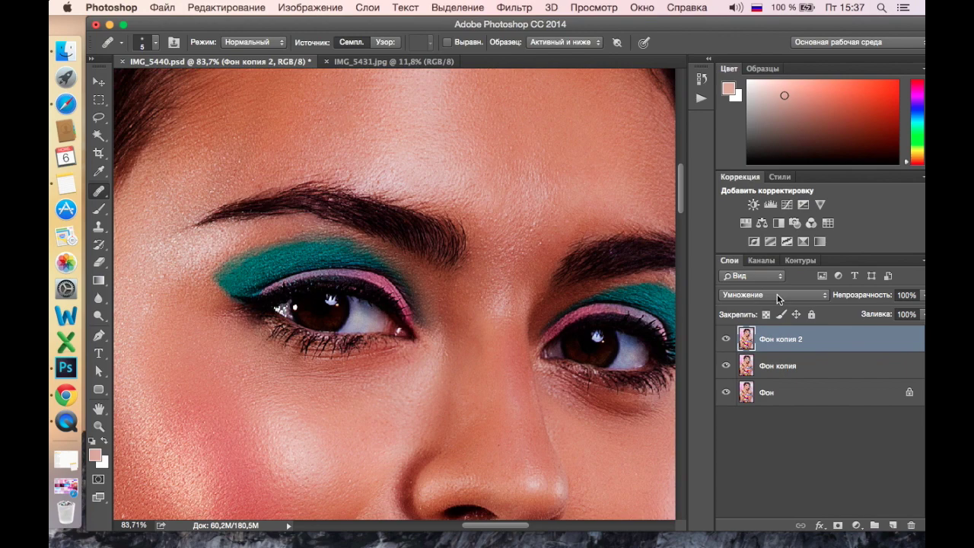
left_click(837, 525, "alt")
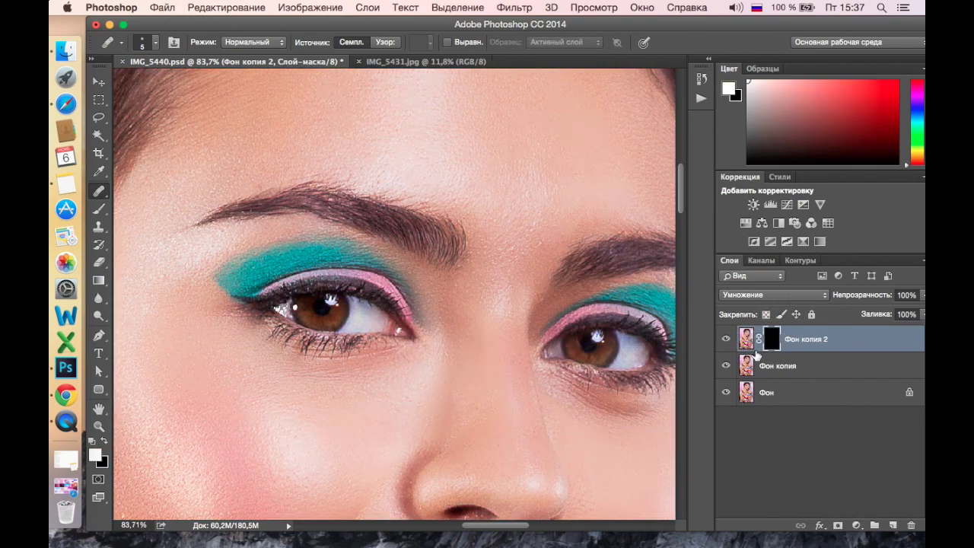
Paint white at 23% opacity and 19% flow on the mask to deepen both irises
key("b")
scroll(401, 363, "up", 2)
scroll(401, 364, "up", 1)
left_click(379, 44)
left_click(333, 58)
left_click(473, 42)
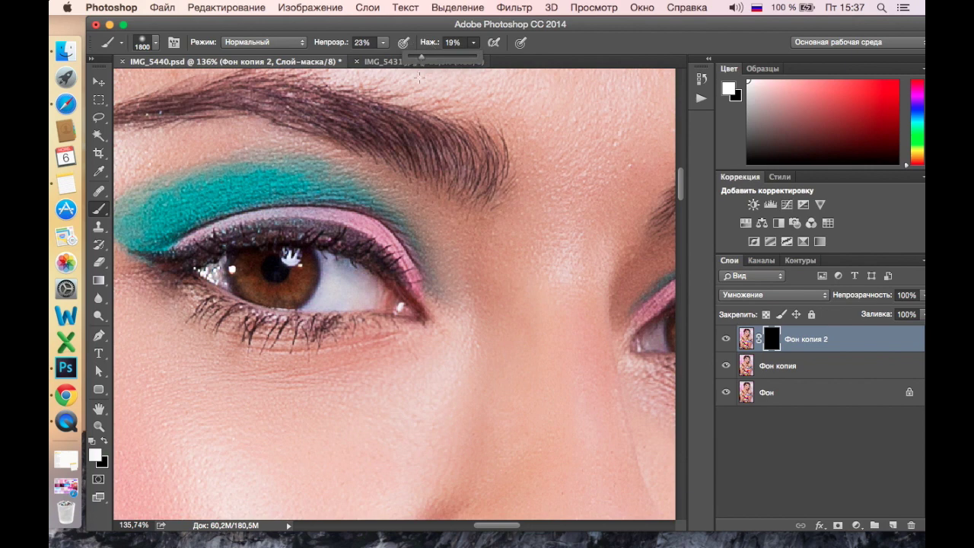
key("bracketleft")
key("bracketleft")
key("bracketleft")
key("bracketleft")
key("bracketleft")
key("bracketleft")
key("bracketleft")
key("bracketleft")
key("bracketleft")
key("bracketleft")
key("bracketleft")
key("bracketleft")
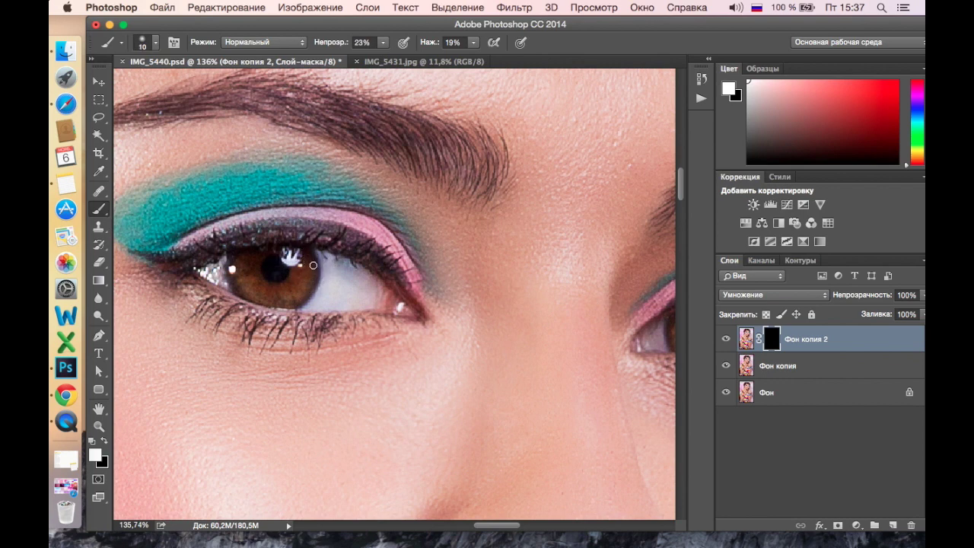
mouse_move(303, 297)
left_mouse_down()
mouse_move(268, 301)
mouse_move(300, 304)
mouse_move(317, 260)
left_mouse_up()
scroll(348, 304, "right", 5)
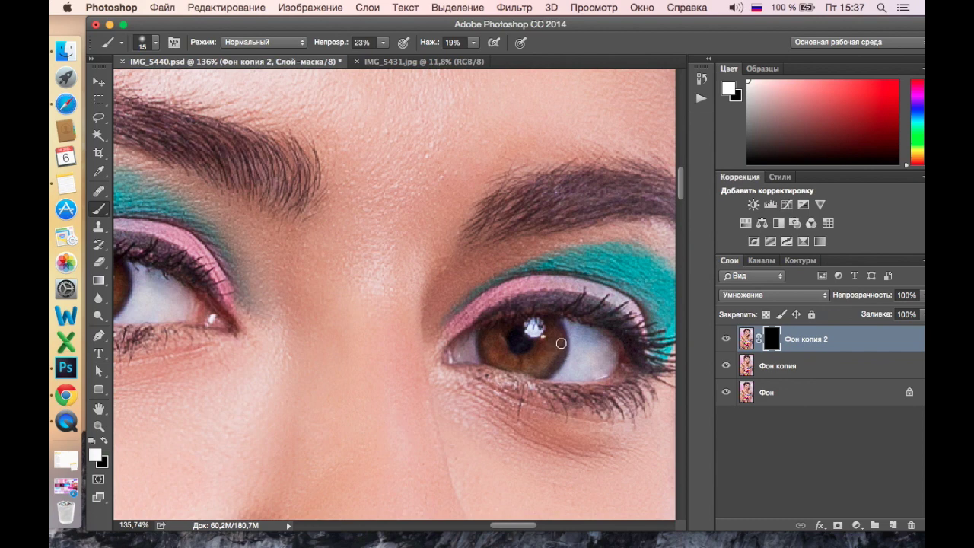
left_click_drag(556, 341, 549, 369)
left_click(828, 371)
Blend the eye copy layer as Screen and hide it behind a black mask
left_click(768, 294)
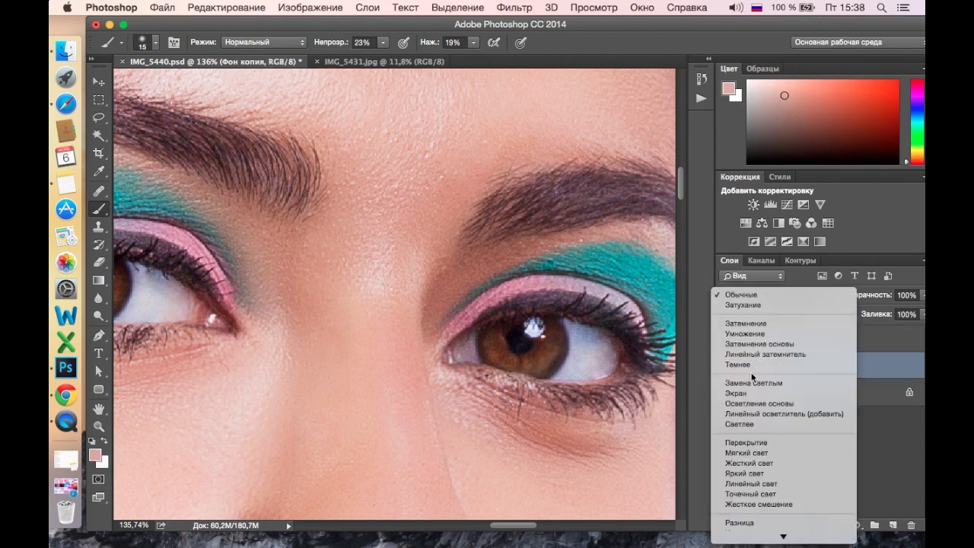
left_click(736, 394)
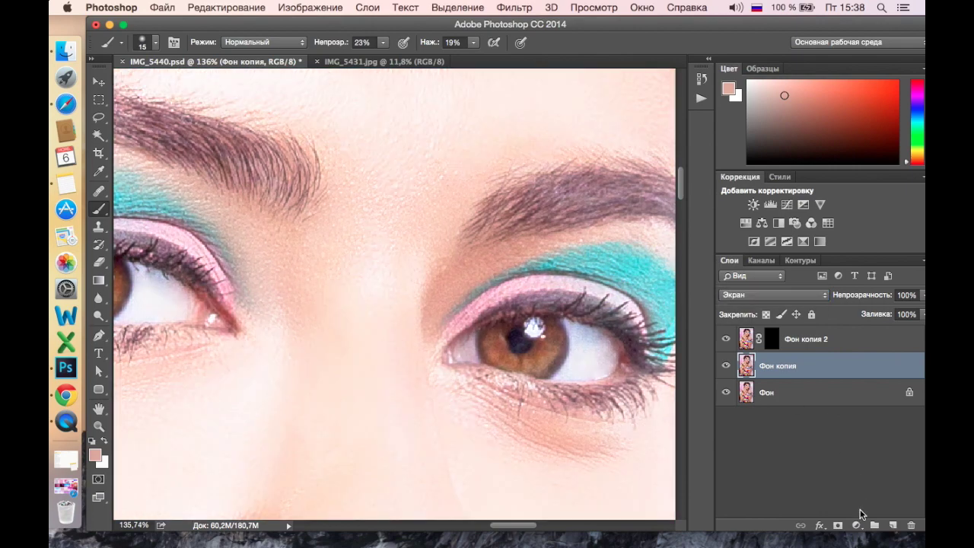
left_click(838, 526, "alt")
scroll(604, 381, "up", 3)
scroll(464, 346, "up", 2)
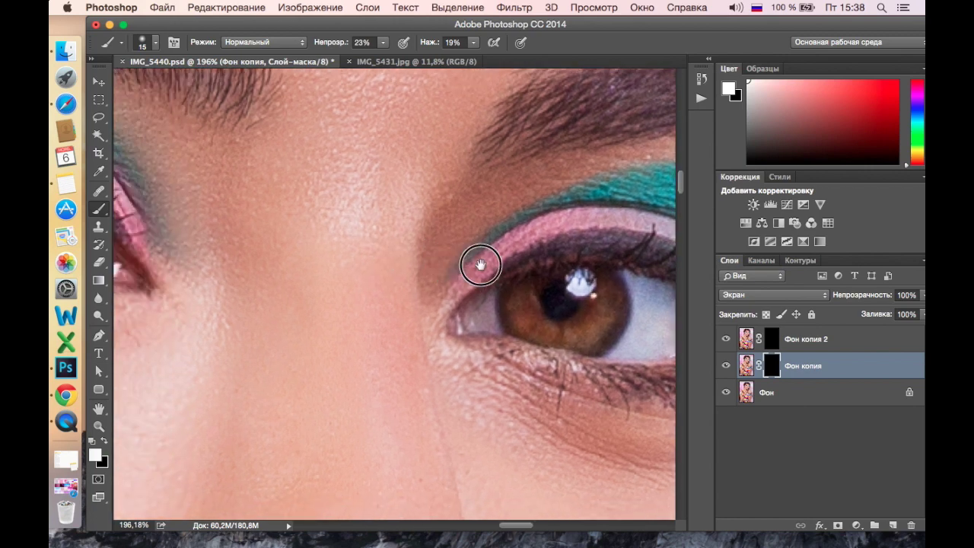
Centre the eye in view and hide the Multiply copy to compare the result
scroll(456, 251, "right", 10)
scroll(457, 251, "down", 3)
left_click_drag(411, 241, 481, 264)
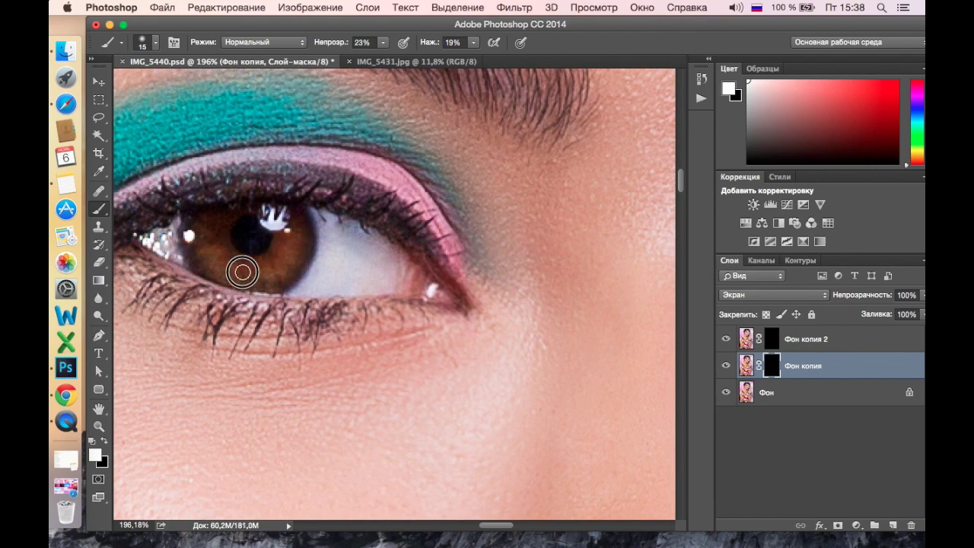
scroll(322, 389, "down", 3)
scroll(322, 389, "down", 3)
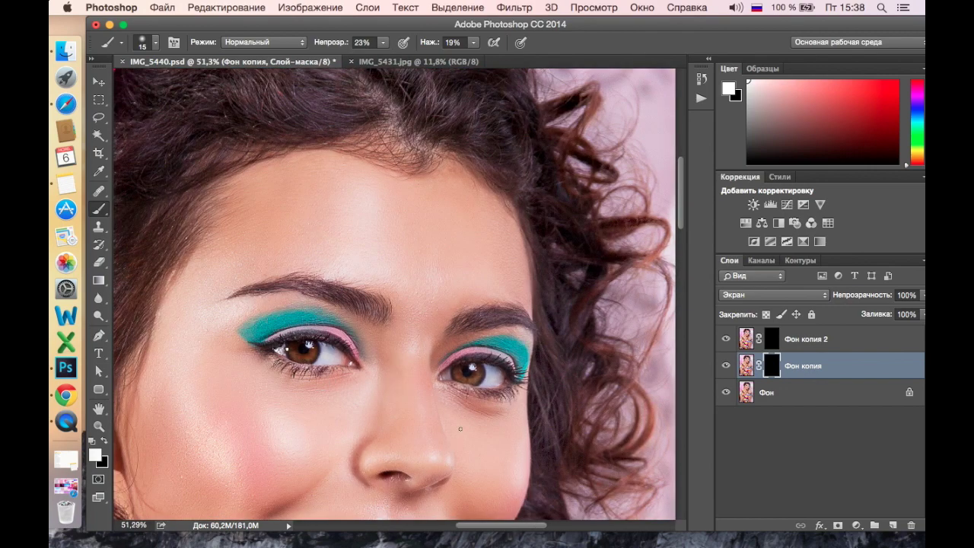
left_click(725, 339)
scroll(503, 354, "down", 2)
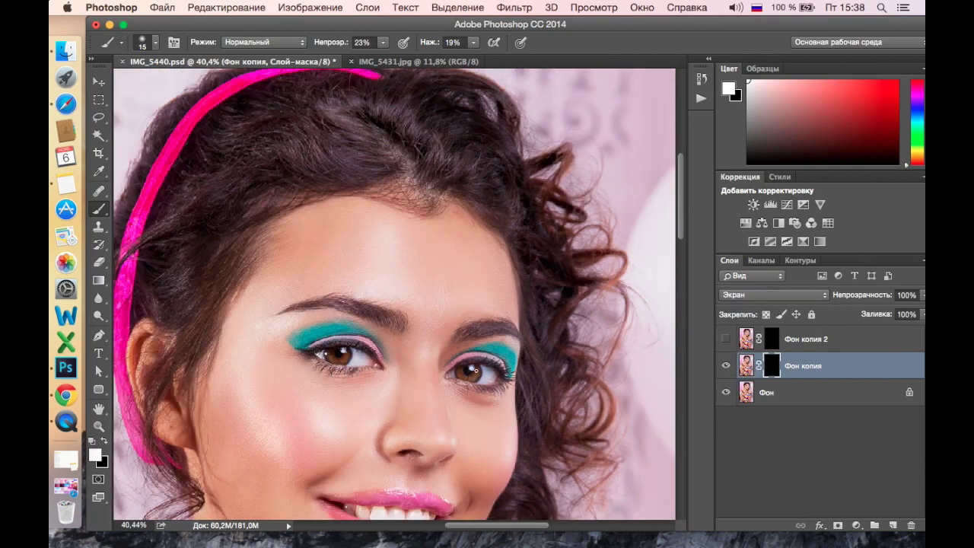
scroll(502, 354, "down", 1)
scroll(489, 352, "down", 1)
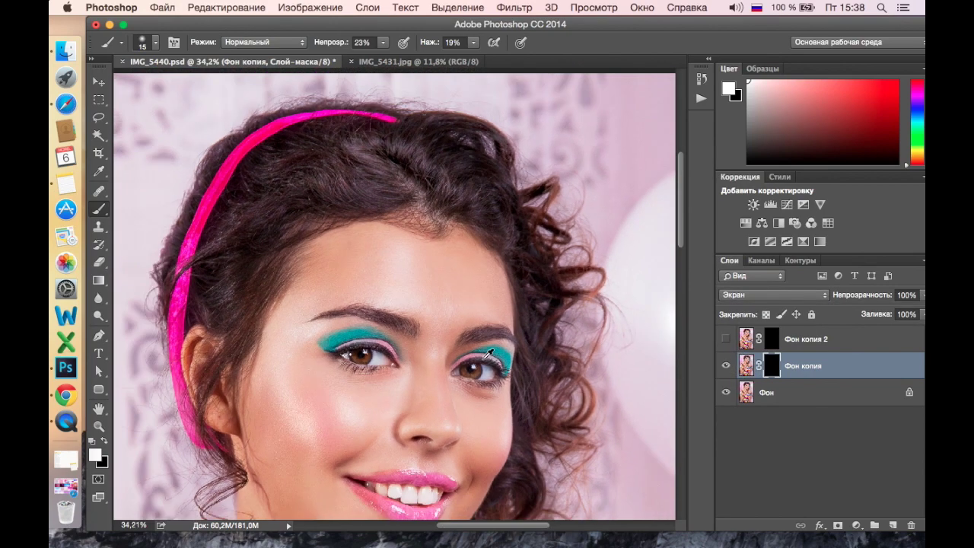
scroll(556, 370, "down", 2)
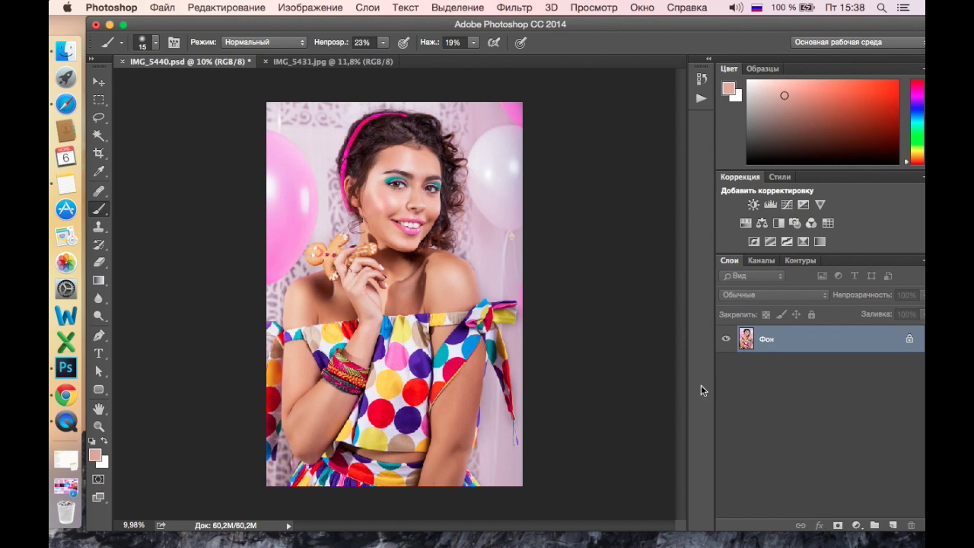
left_click(858, 525)
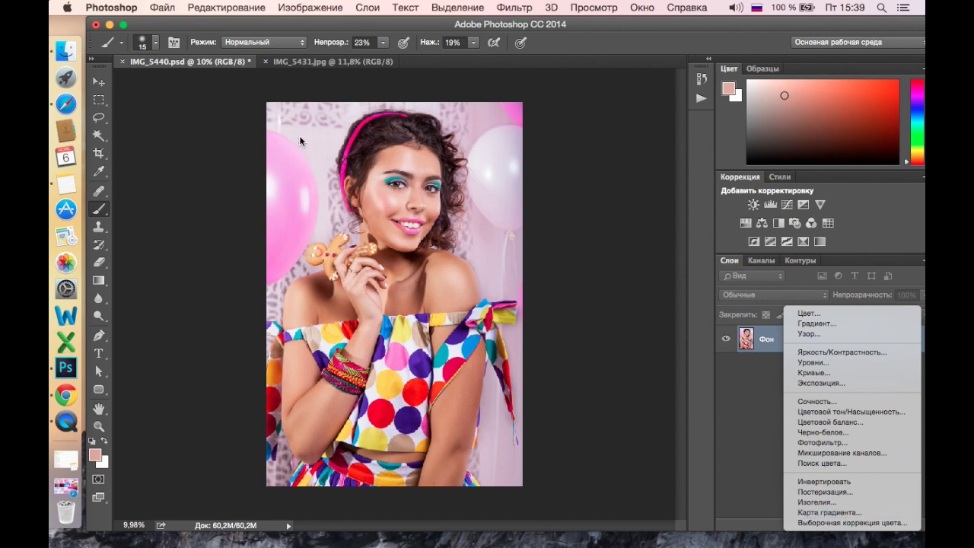
Swap a trial Selective Color layer for a Gradient Map reset to black and white
left_click(875, 522)
left_click(660, 61)
left_click(856, 525)
left_click(883, 338)
key("Delete")
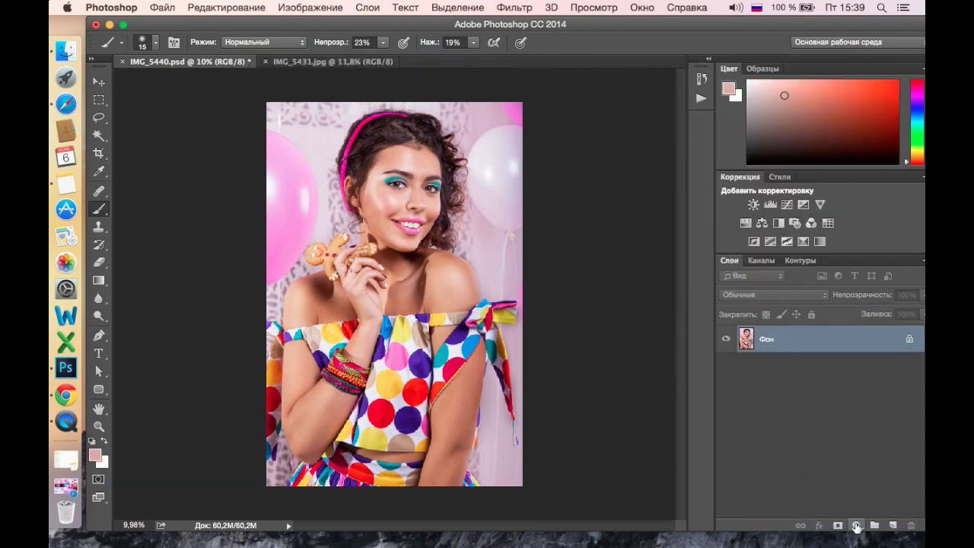
Set the gradient map's dark and light colour stops in the gradient editor
left_click(856, 525)
left_click(875, 514)
left_click(742, 116)
double_click(567, 419)
left_click(793, 103)
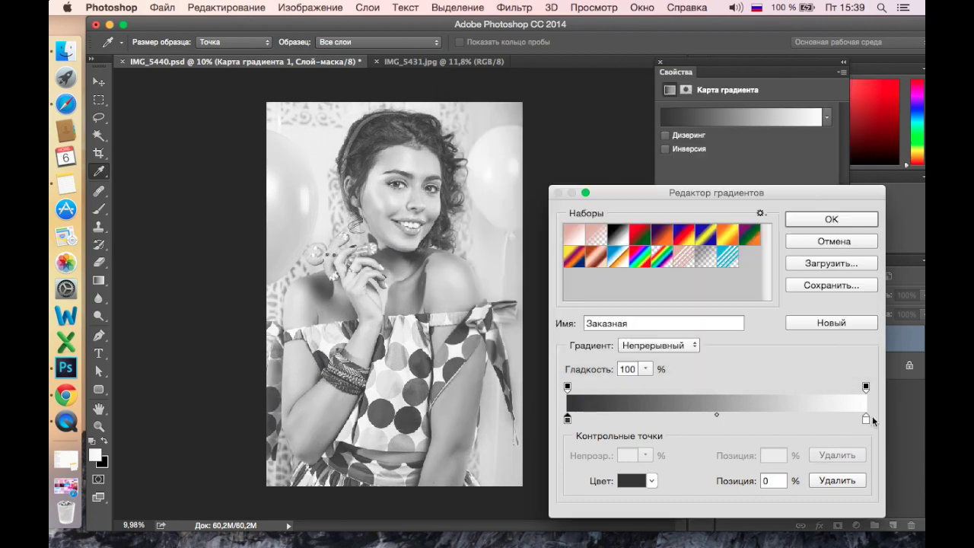
double_click(865, 419)
left_click(793, 103)
left_click(805, 216)
Blend the gradient map as Soft Light at about 20% opacity and flatten the image
left_click(753, 295)
left_click(753, 402)
left_click_drag(923, 295, 866, 312)
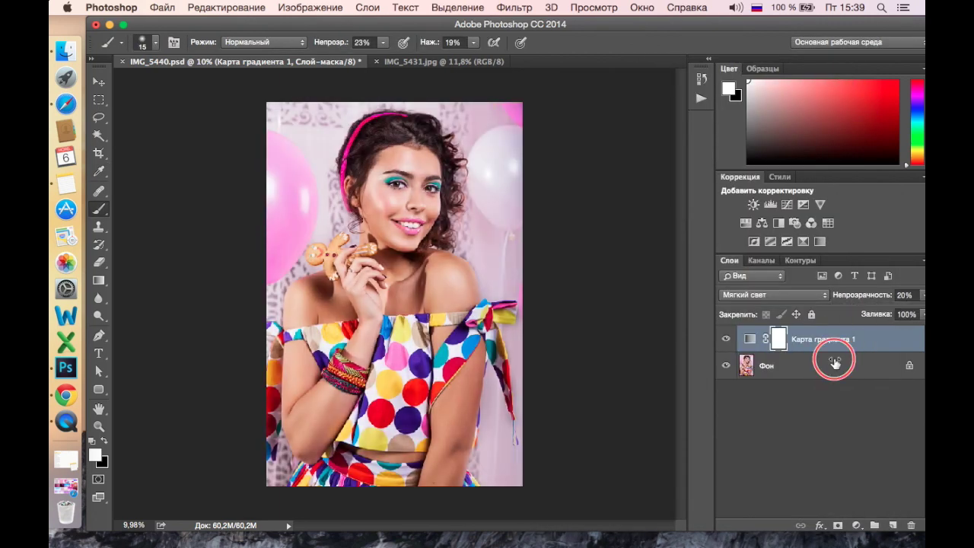
key("ctrl+shift+e")
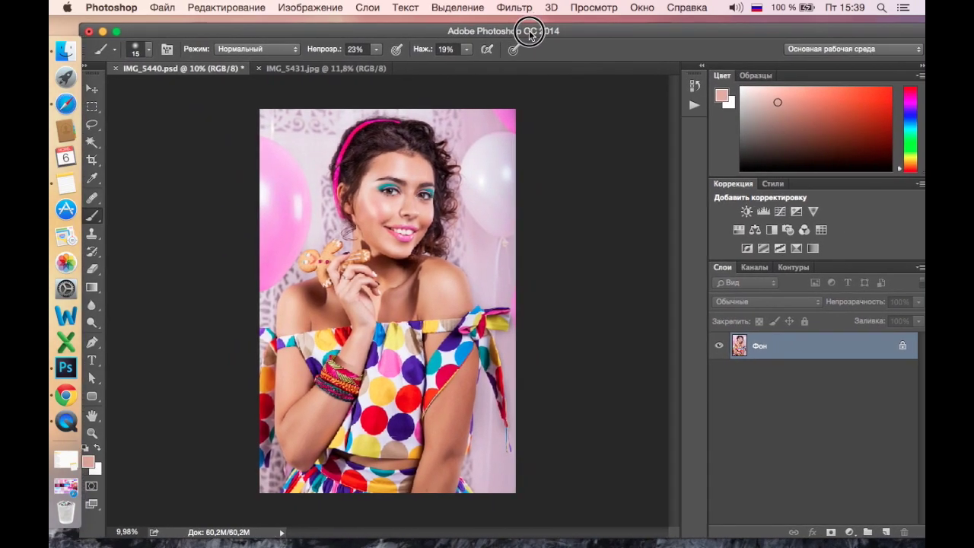
left_click(162, 7)
Open the abstract wallpaper from the backup drive and move it into the portrait
left_click(172, 36)
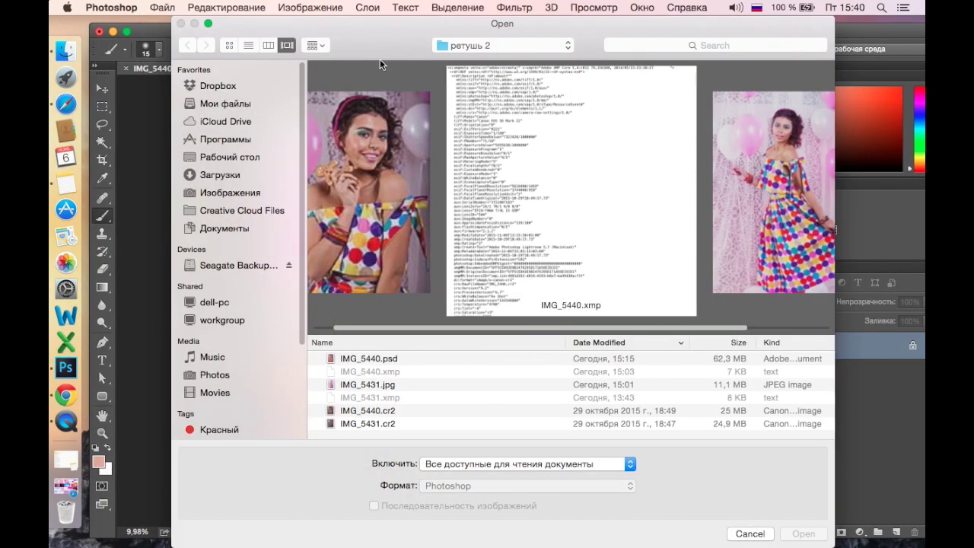
left_click(238, 265)
double_click(371, 362)
key("Return")
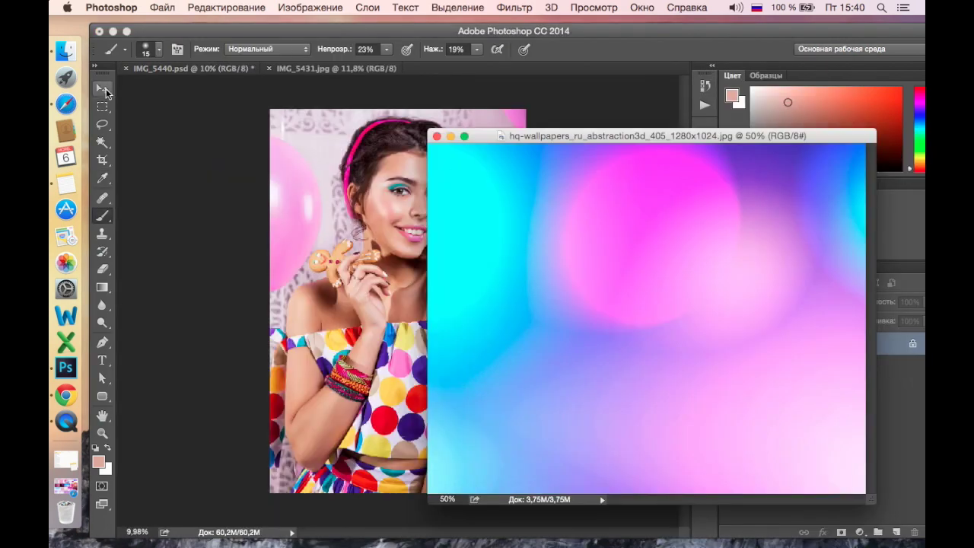
left_click(107, 94)
left_click_drag(647, 305, 383, 282)
Free-transform the wallpaper layer to cover the whole photo
key("ctrl+t")
left_click_drag(315, 233, 293, 141)
mouse_move(381, 319)
left_mouse_down()
mouse_move(568, 540)
mouse_move(526, 450)
left_mouse_up()
left_click_drag(398, 500, 398, 511)
key("Return")
Blend the wallpaper as Overlay at 43% opacity with a black layer mask
left_click(776, 301)
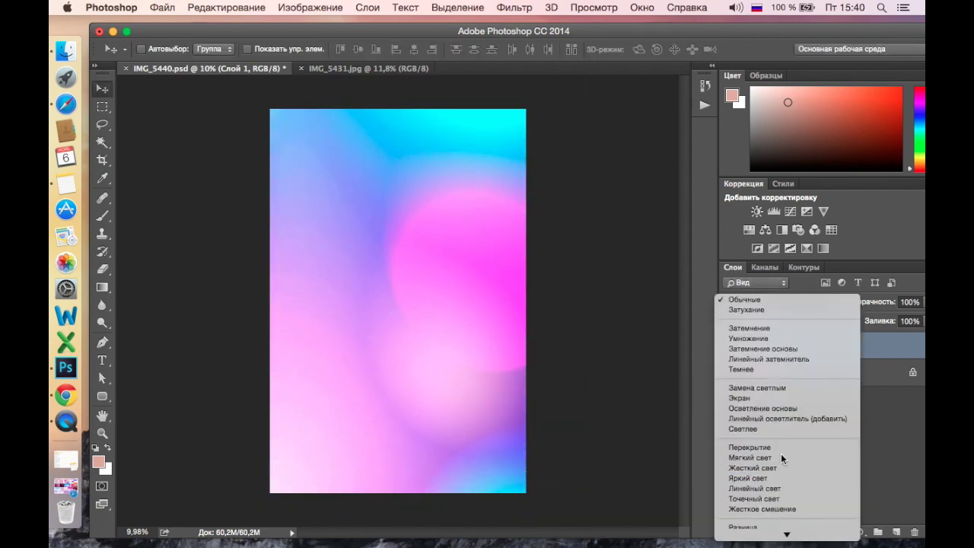
left_click(783, 460)
left_click(776, 302)
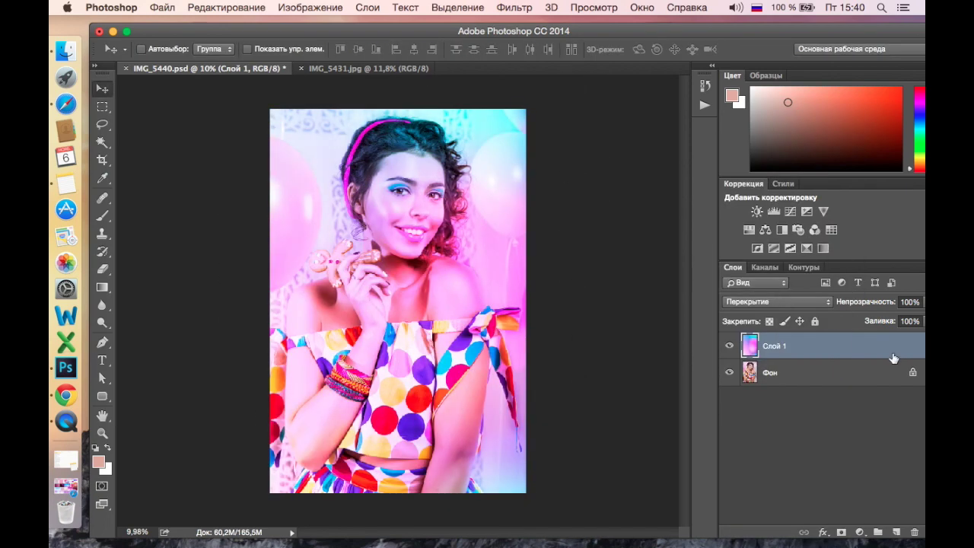
left_click(917, 302)
left_click_drag(921, 315, 877, 316)
left_click(841, 532, "alt")
Set up a mask brush at 100% opacity and flow, size 1000
key("b")
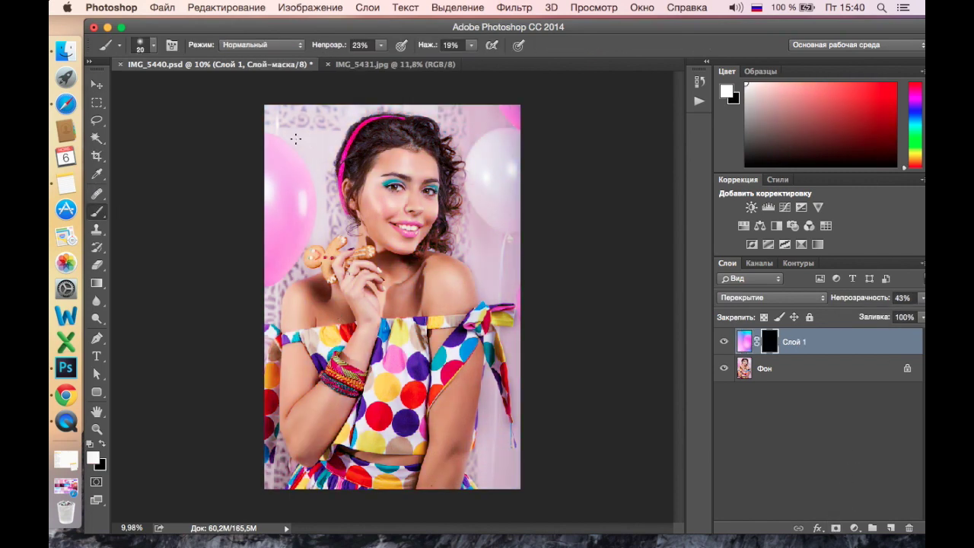
key("bracketright")
key("bracketright")
key("bracketright")
key("bracketright")
key("bracketright")
key("bracketright")
left_click_drag(380, 45, 457, 59)
left_click_drag(472, 44, 582, 60)
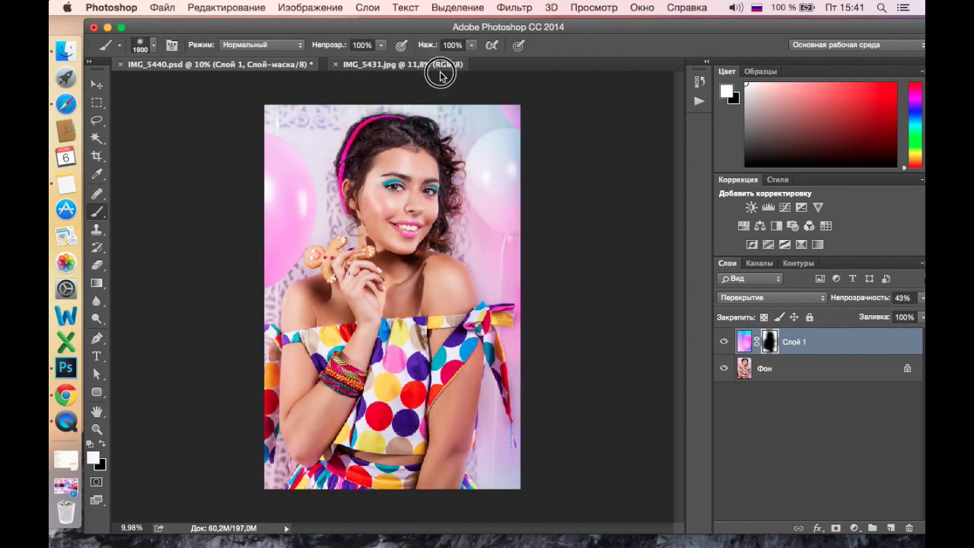
left_click_drag(380, 64, 475, 77)
left_click(550, 89, "alt")
left_click_drag(549, 77, 495, 67)
left_click(226, 7)
left_click(192, 64)
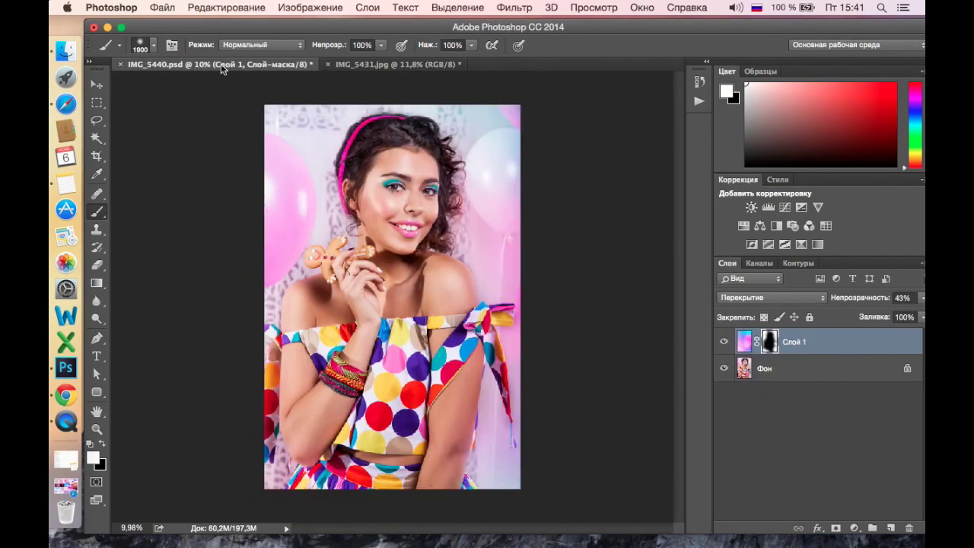
key("bracketleft")
key("bracketleft")
key("bracketleft")
Try a brightening Curves adjustment layer, then undo it completely
left_click(854, 527)
left_click(822, 387, "alt")
left_click(631, 166)
mouse_move(757, 209)
left_mouse_down()
mouse_move(757, 183)
mouse_move(781, 163)
left_mouse_up()
left_click(660, 63)
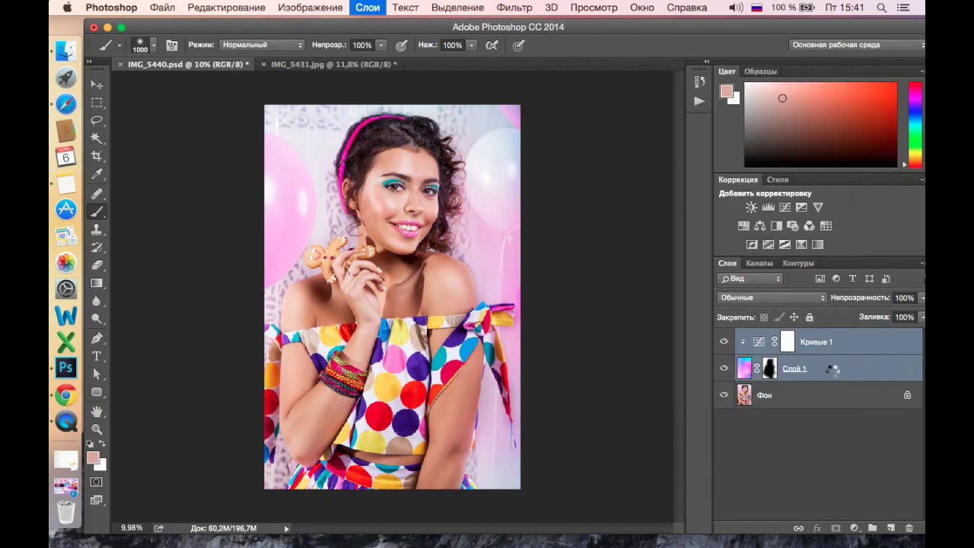
left_click(226, 7)
left_click(206, 46)
left_click(226, 7)
left_click(205, 46)
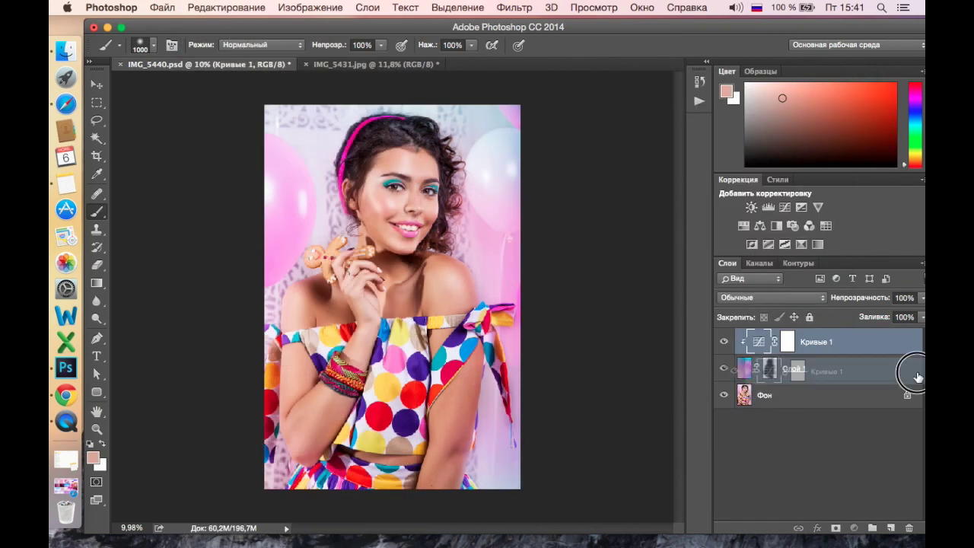
Merge the wallpaper layer down into the background layer
key("e")
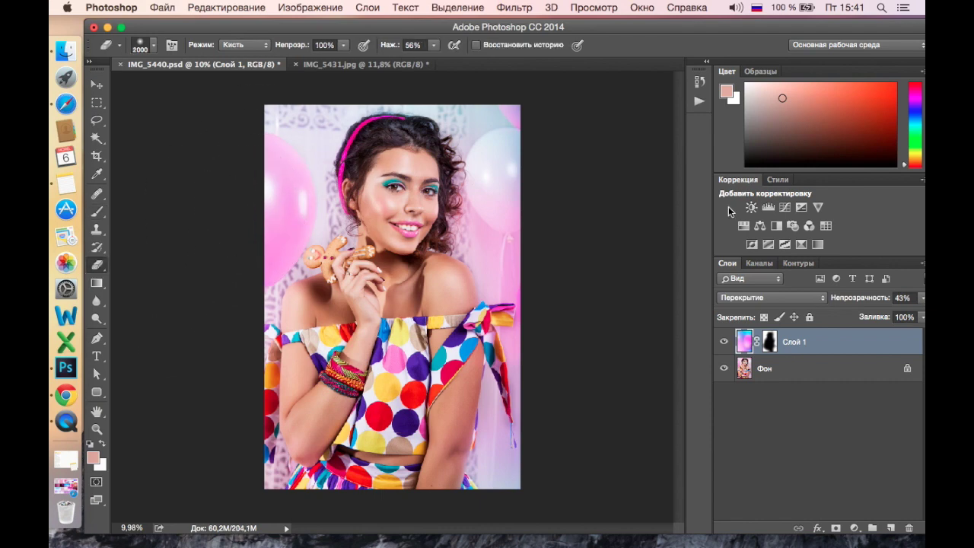
left_click(822, 383, "shift")
key("ctrl+e")
scroll(507, 365, "up", 2)
scroll(533, 358, "down", 1)
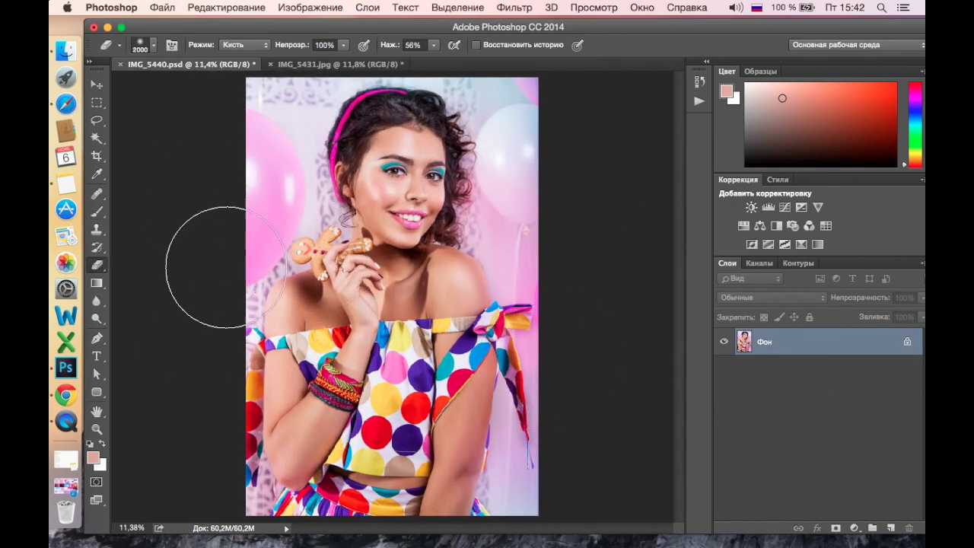
Add a Curves layer lifting upper tones and darkening the lower ones
scroll(206, 266, "up", 3)
left_click(853, 528)
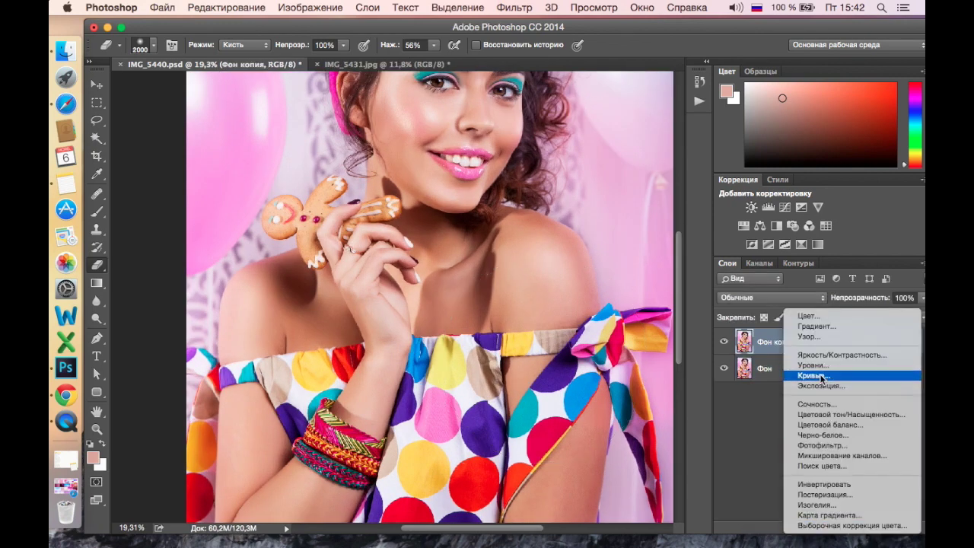
left_click(869, 376, "alt")
key("Return")
left_click_drag(775, 193, 774, 190)
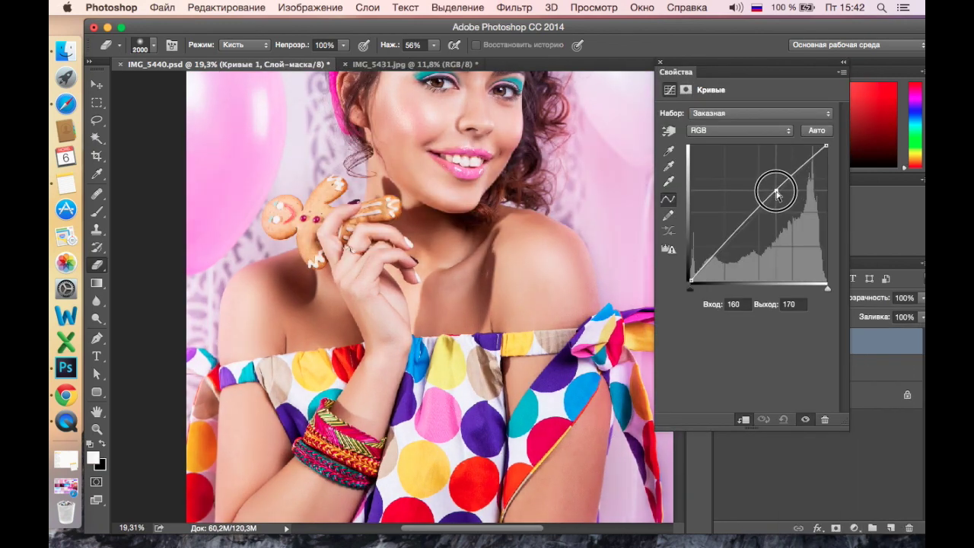
left_click_drag(739, 229, 743, 237)
left_click_drag(775, 190, 790, 170)
Add a Hue/Saturation layer, then discard it
left_click(659, 62)
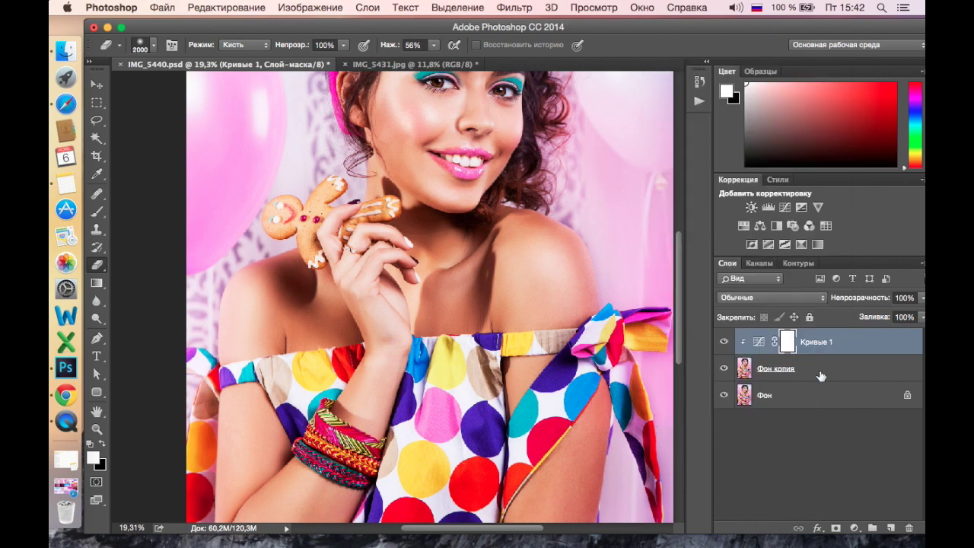
left_click(854, 527)
left_click(814, 424, "alt")
left_click(657, 179)
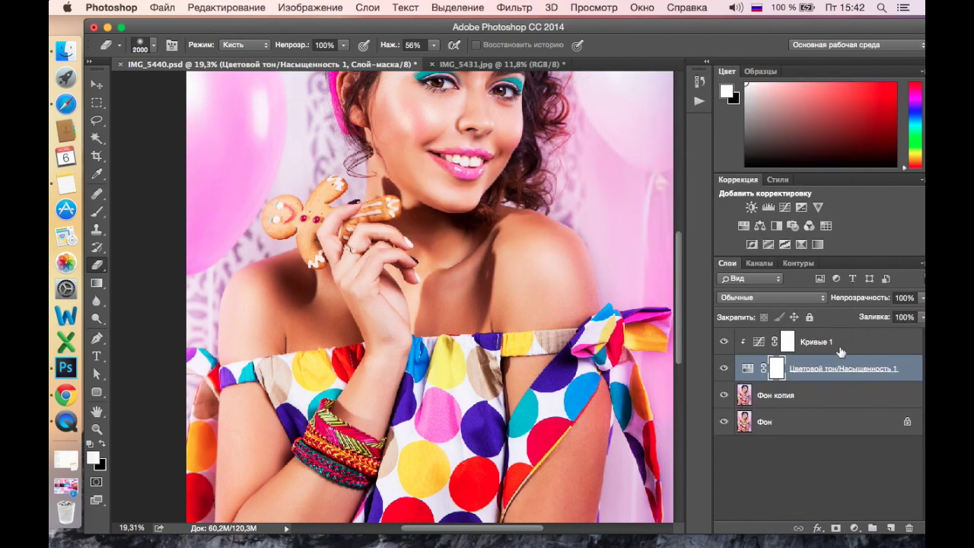
key("Delete")
scroll(352, 245, "up", 2)
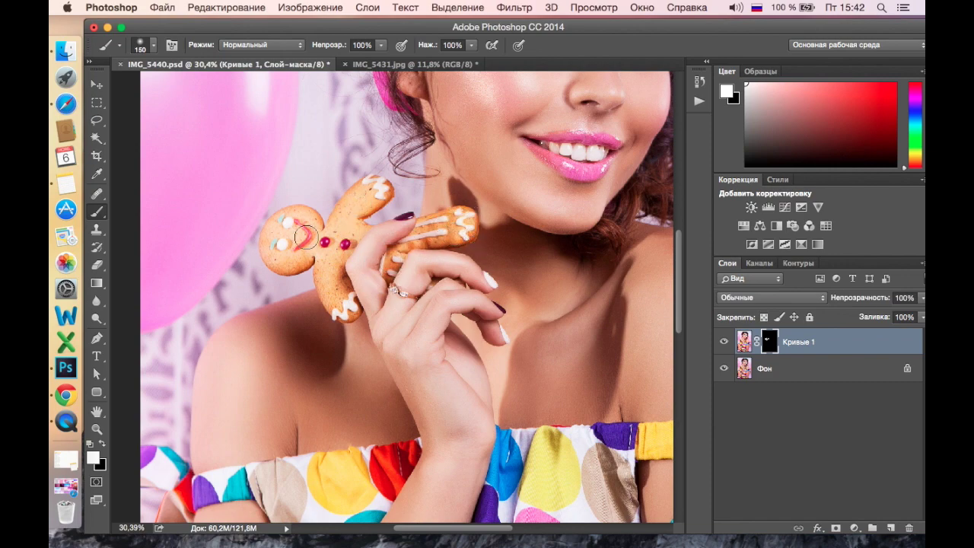
Duplicate the background and add a Curves layer pulling the midpoint down to darken
key("ctrl+j")
left_click(856, 530)
left_click(806, 364, "alt")
left_click(633, 170)
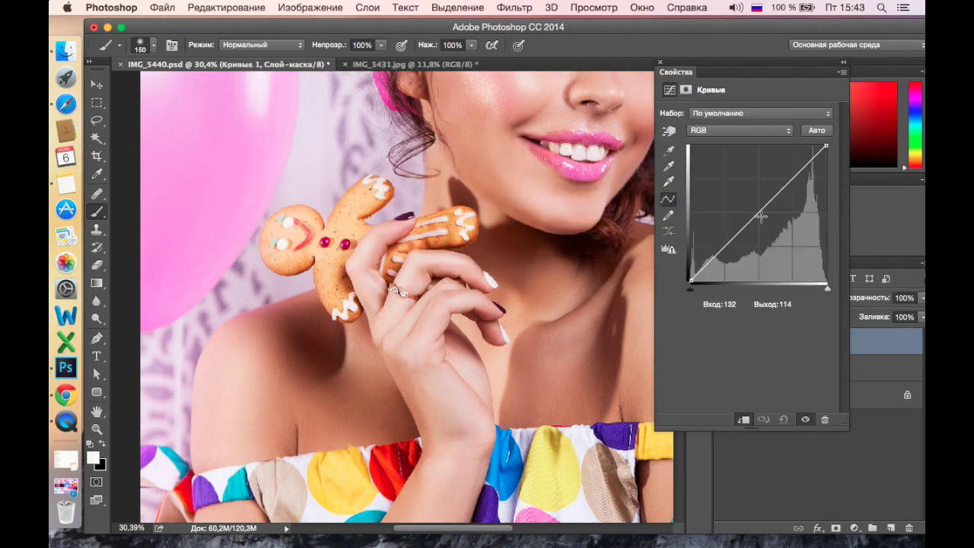
left_click_drag(762, 209, 762, 221)
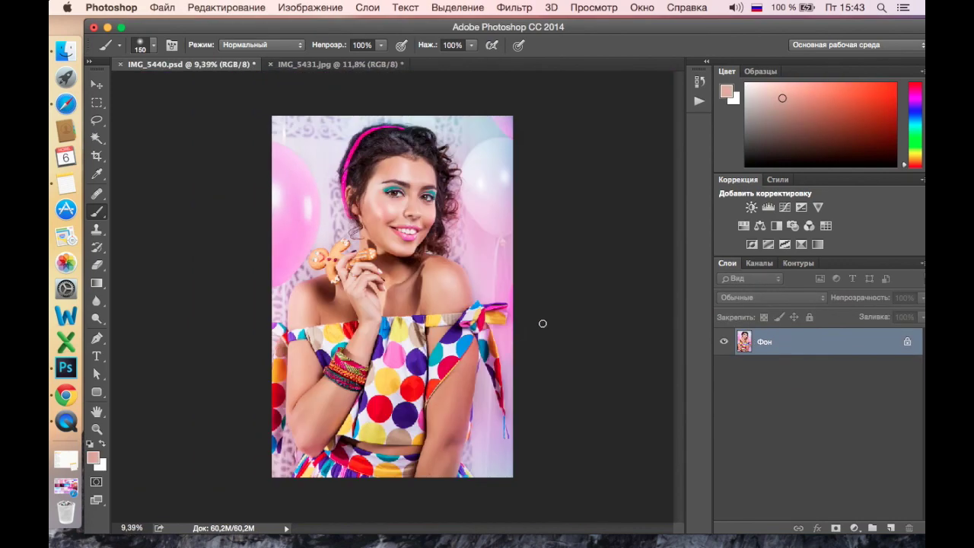
Add a brightening Curves layer and apply Smart Sharpen to the photo
left_click(856, 530)
left_click(806, 365)
left_click_drag(776, 202, 776, 189)
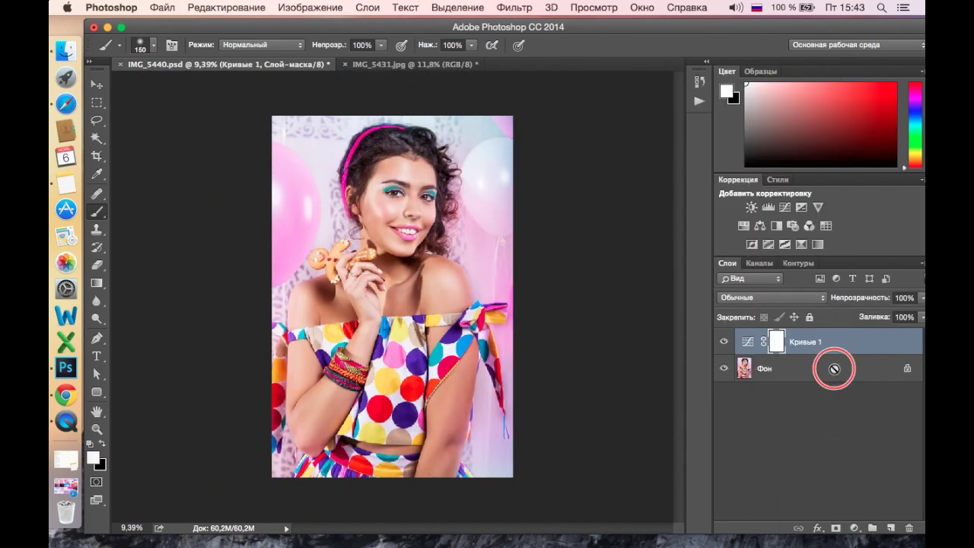
left_click(509, 9)
left_click(742, 259)
left_click(715, 290)
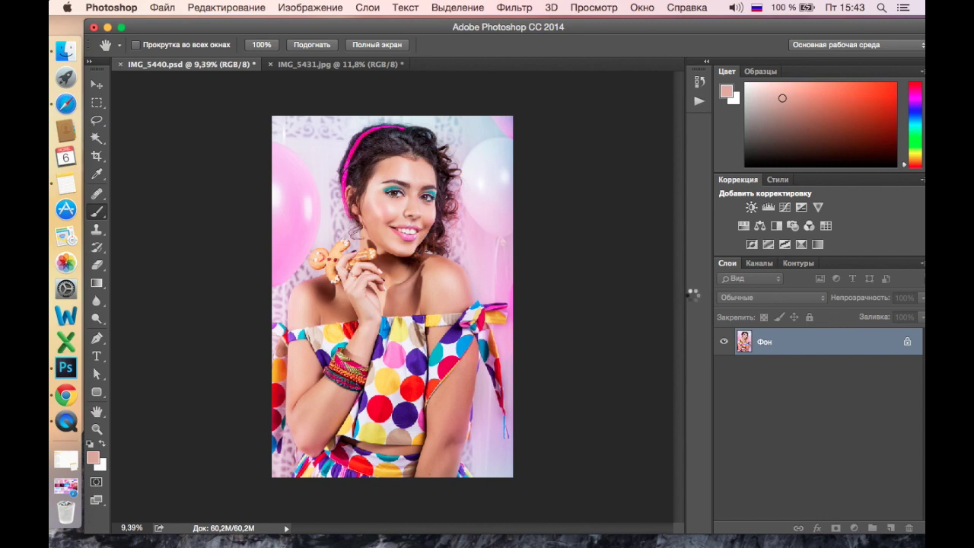